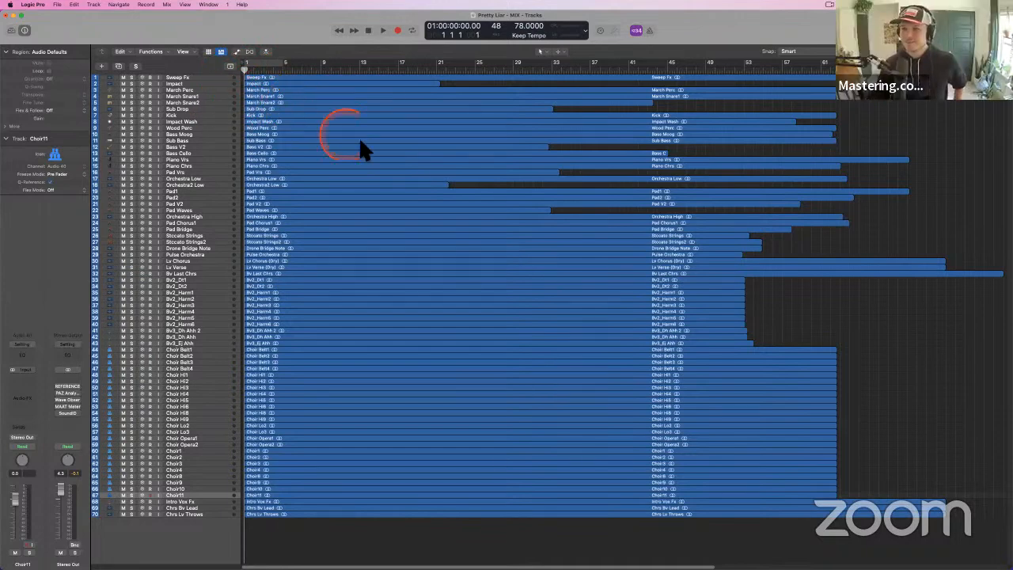
left_click(976, 31)
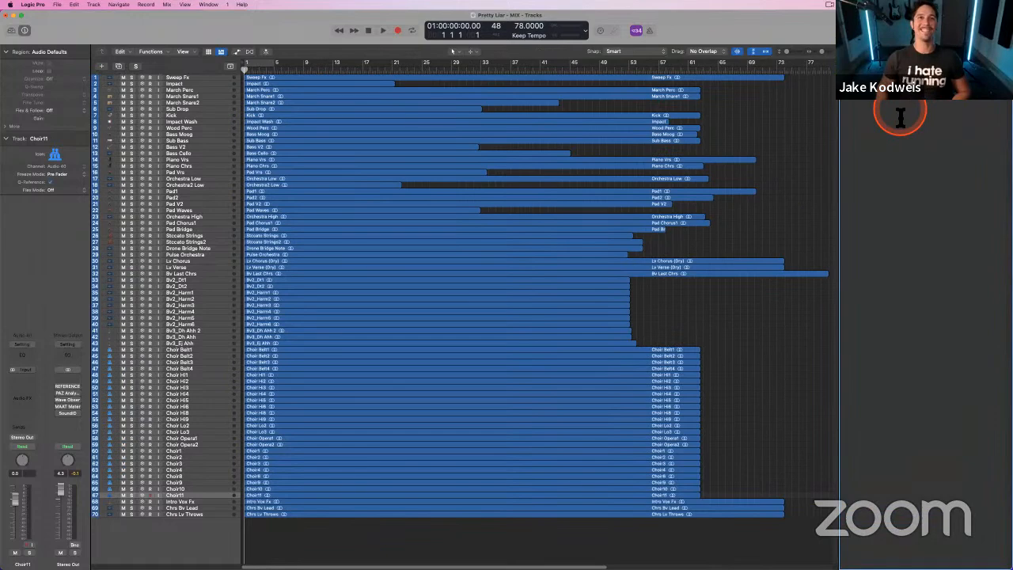
left_click(929, 157)
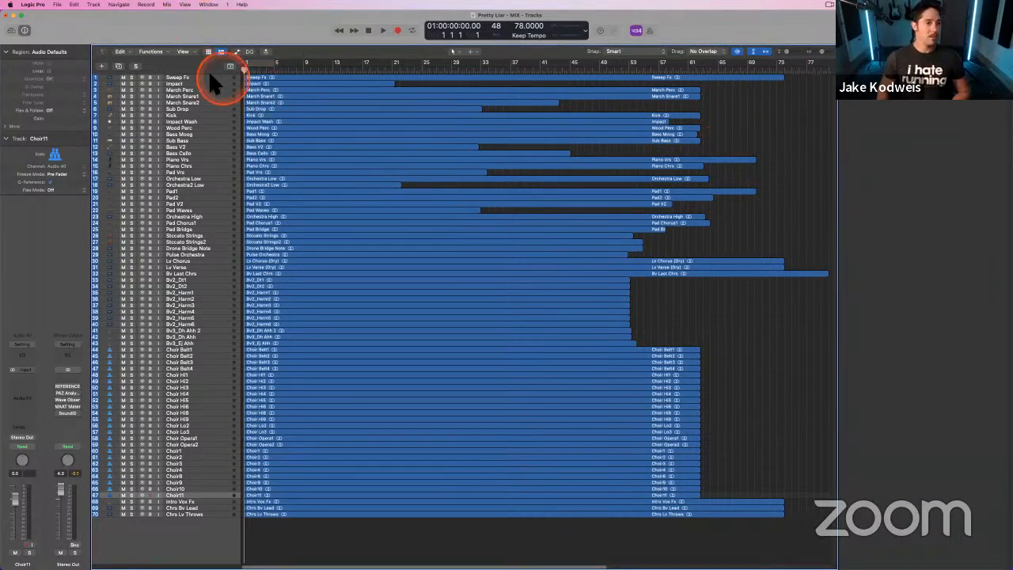
left_click(233, 77)
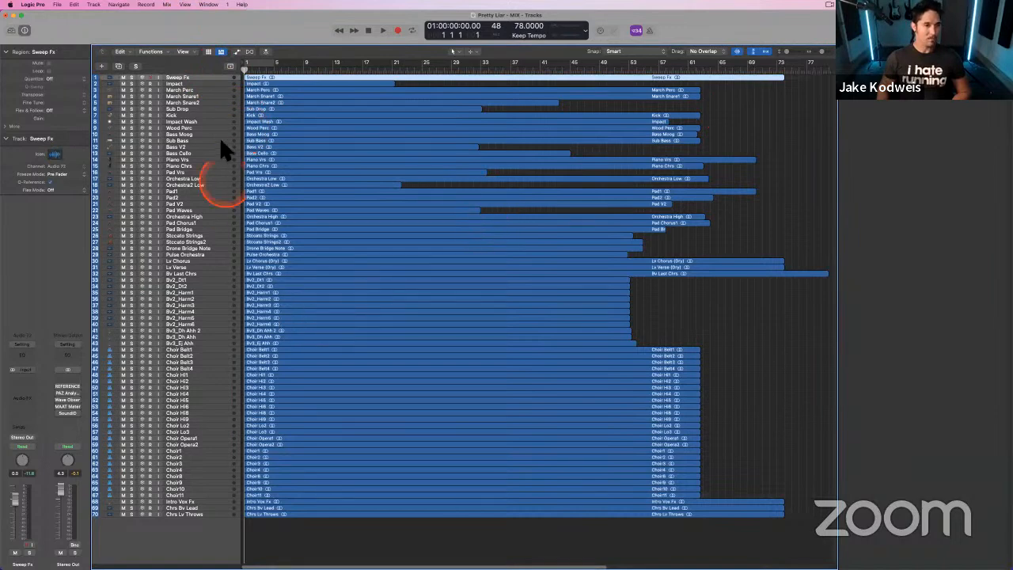
left_click(482, 101)
left_click(748, 88)
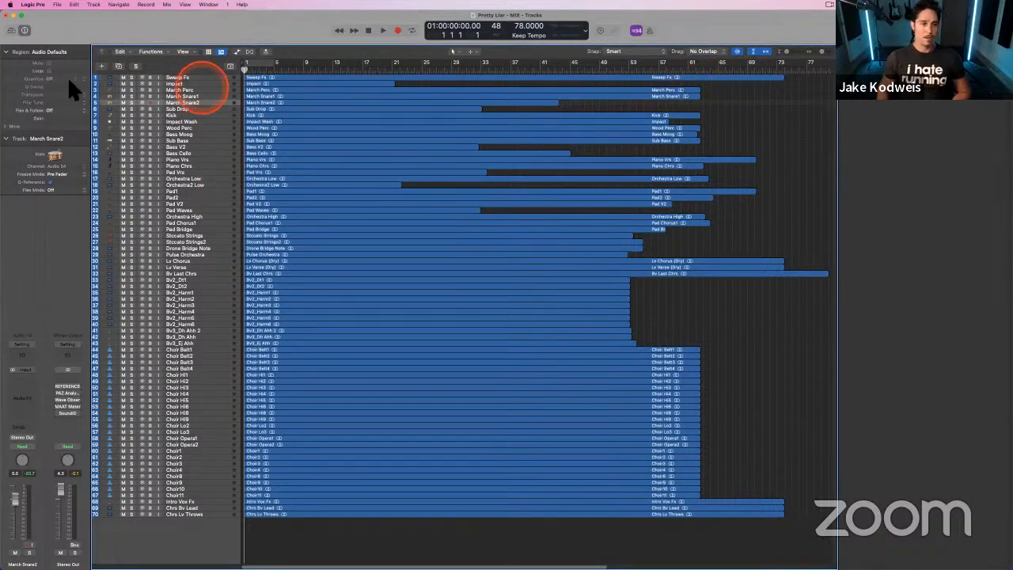
left_click(209, 77)
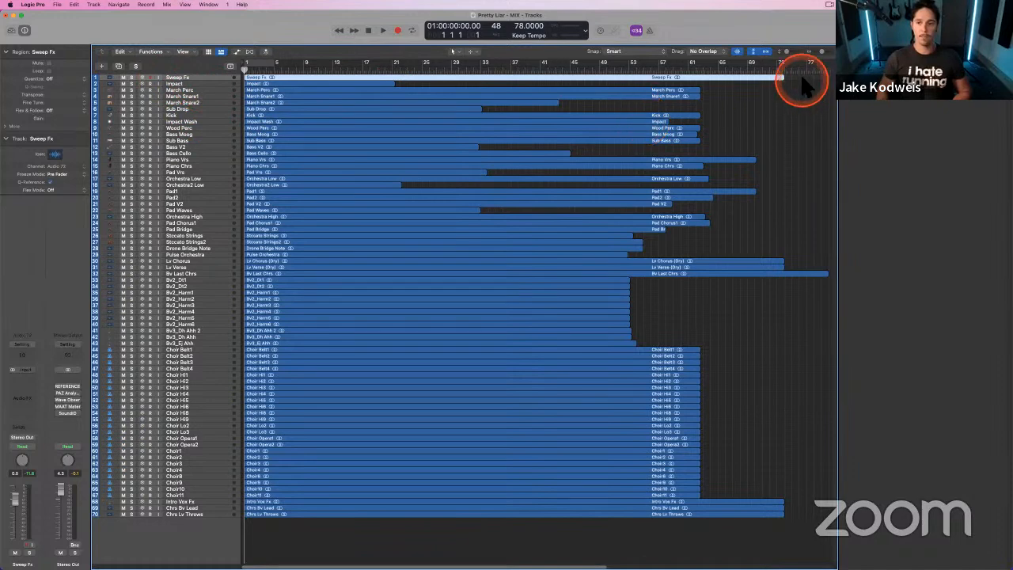
left_click_drag(802, 81, 372, 107)
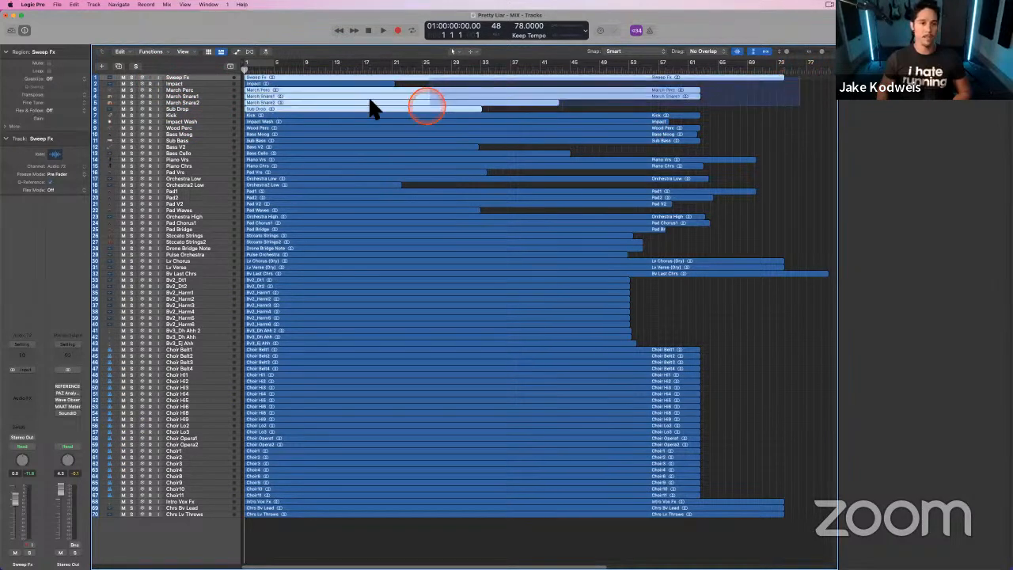
- Color the drum and percussion tracks from Sweep Fx through Wood Perc bright orange, then close the color palette
left_click(207, 73)
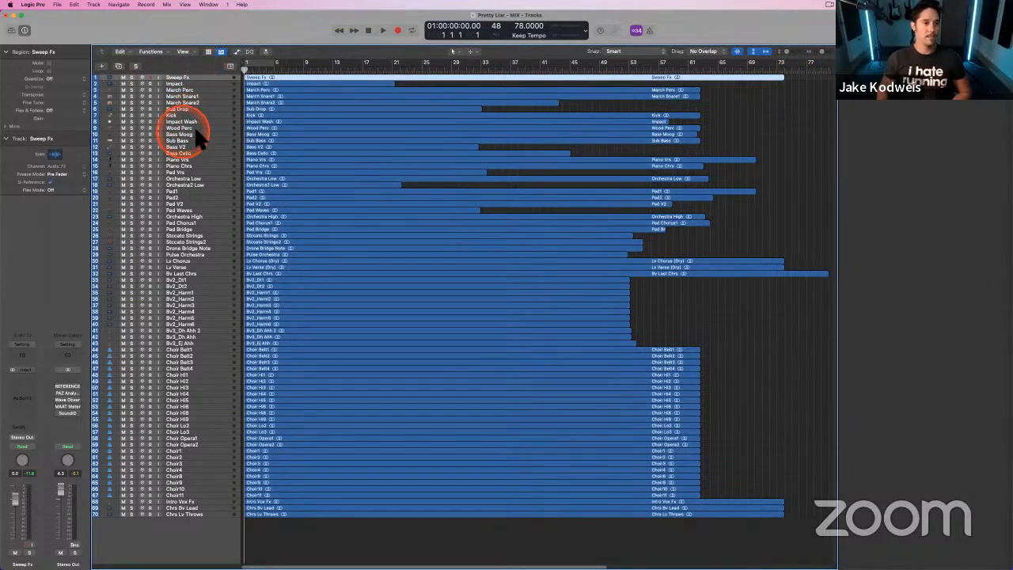
left_click(188, 125, "shift")
key("alt+c")
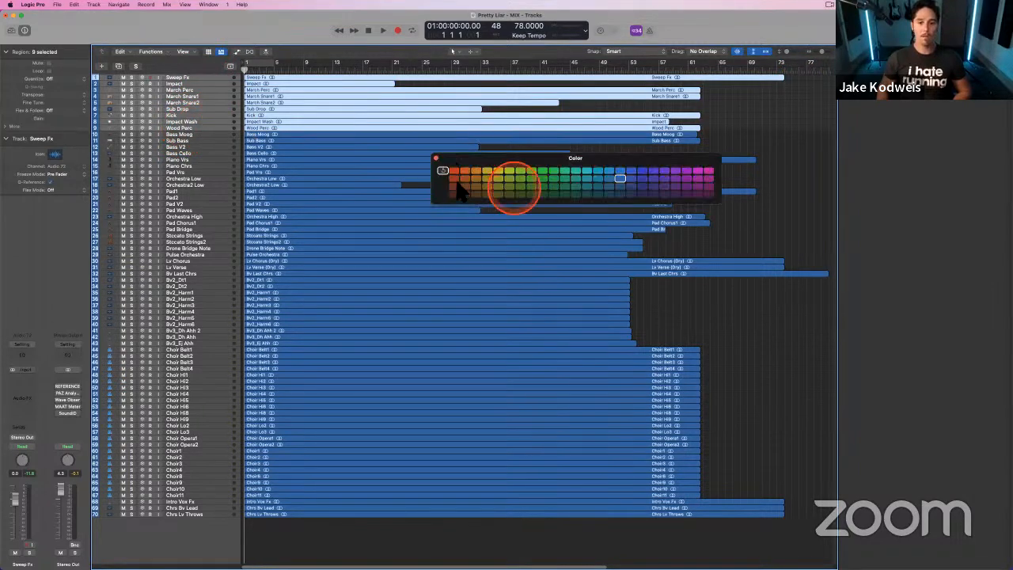
left_click(469, 181)
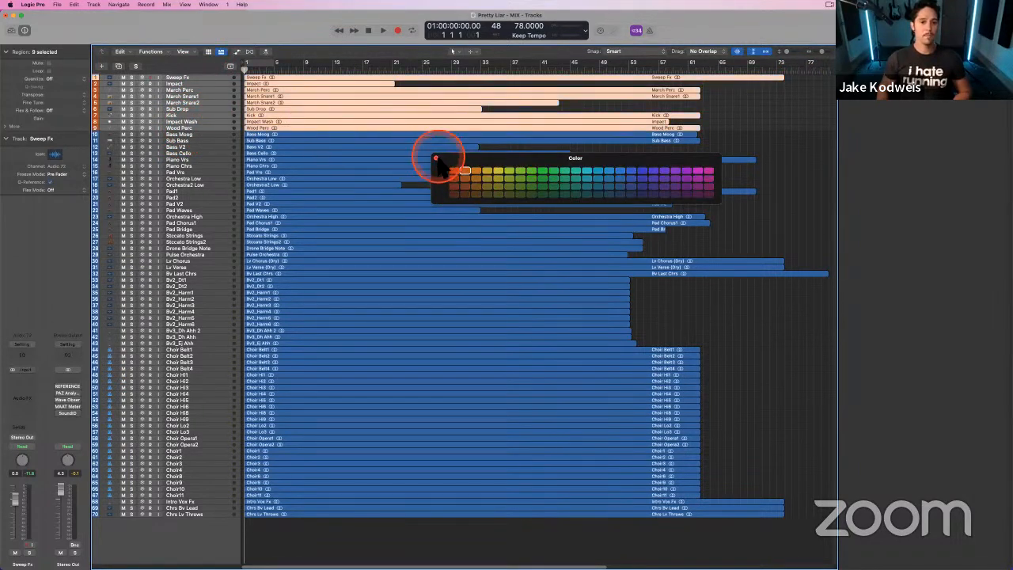
left_click(435, 157)
- Color the four bass tracks from Bass Moog through Bass Cello bright blue
left_click(189, 133)
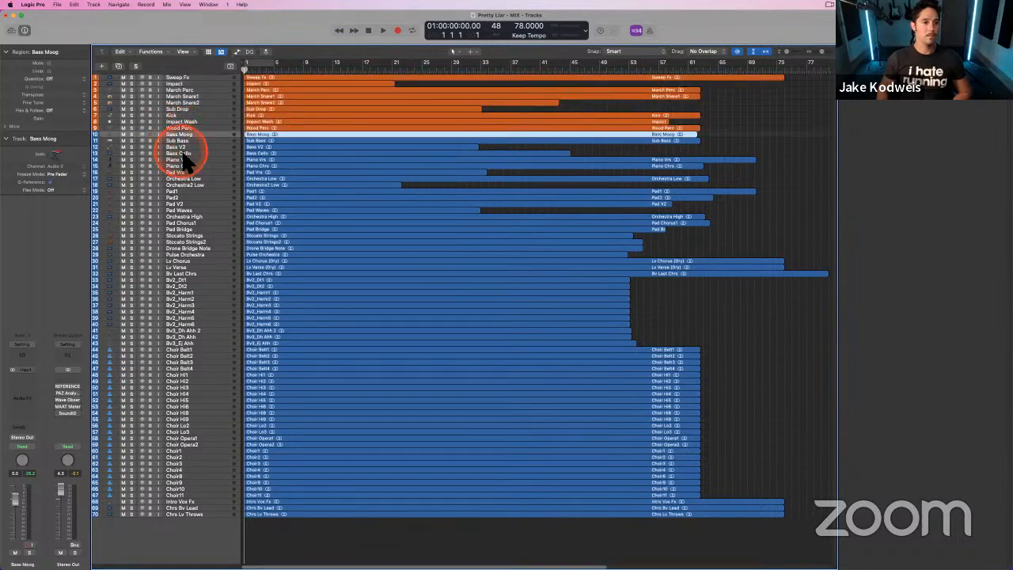
left_click(181, 153, "shift")
key("alt+c")
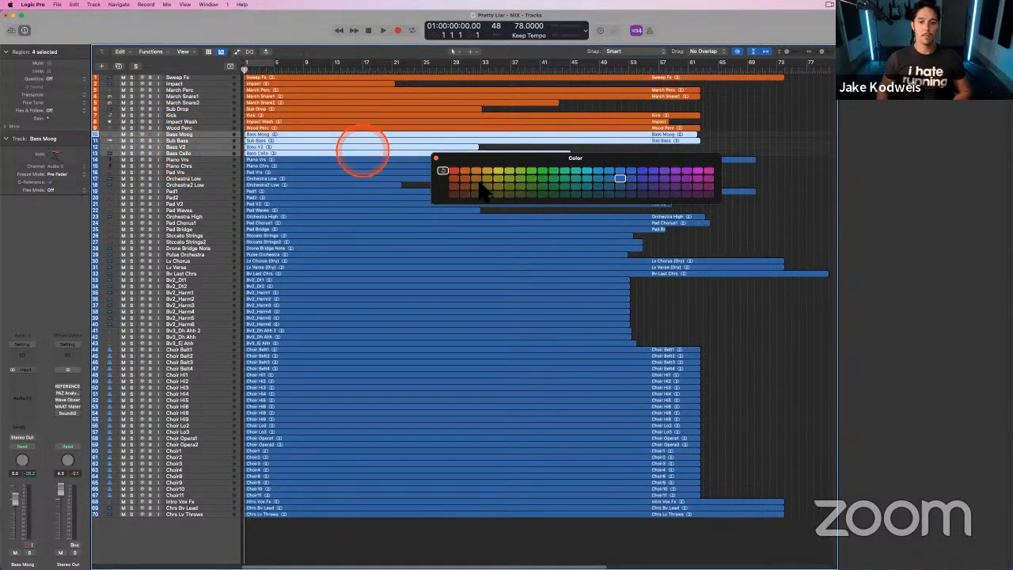
left_click(620, 171)
- Color the piano, pad, orchestra and string tracks from Piano Vrs through Pulse Orchestra bright purple
left_click(203, 159)
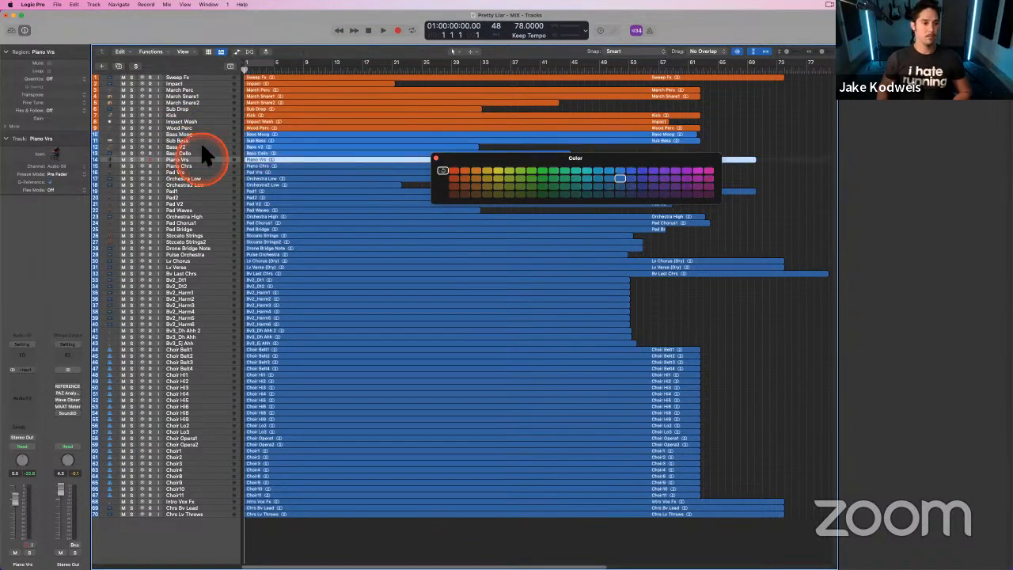
left_click(189, 255, "shift")
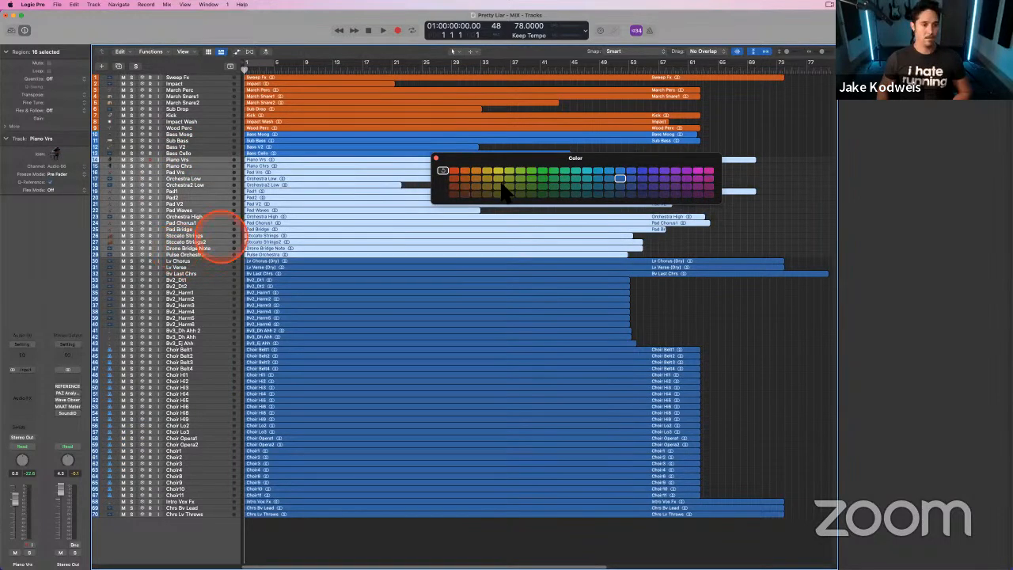
left_click(665, 171)
left_click(189, 261)
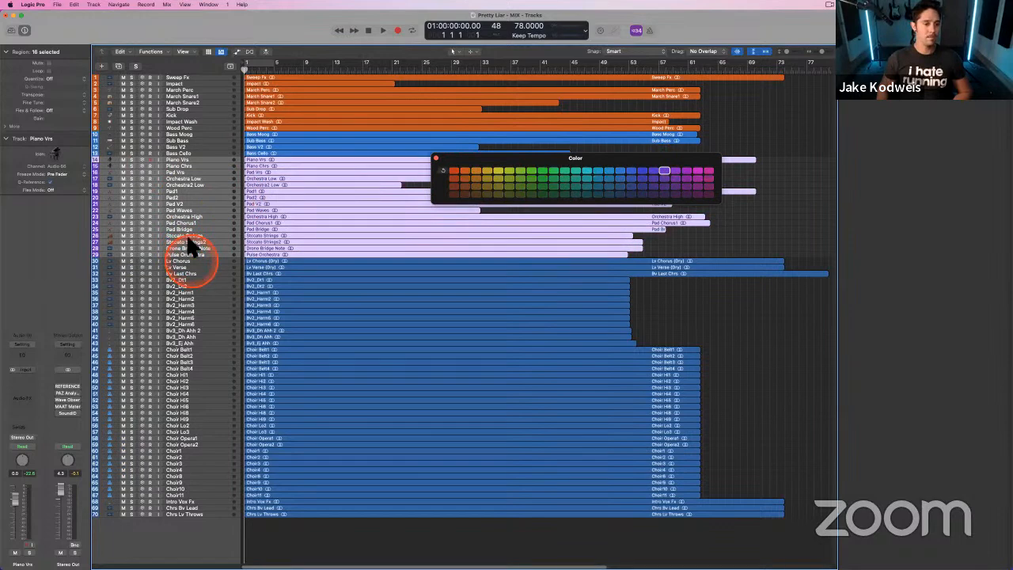
left_click(196, 153)
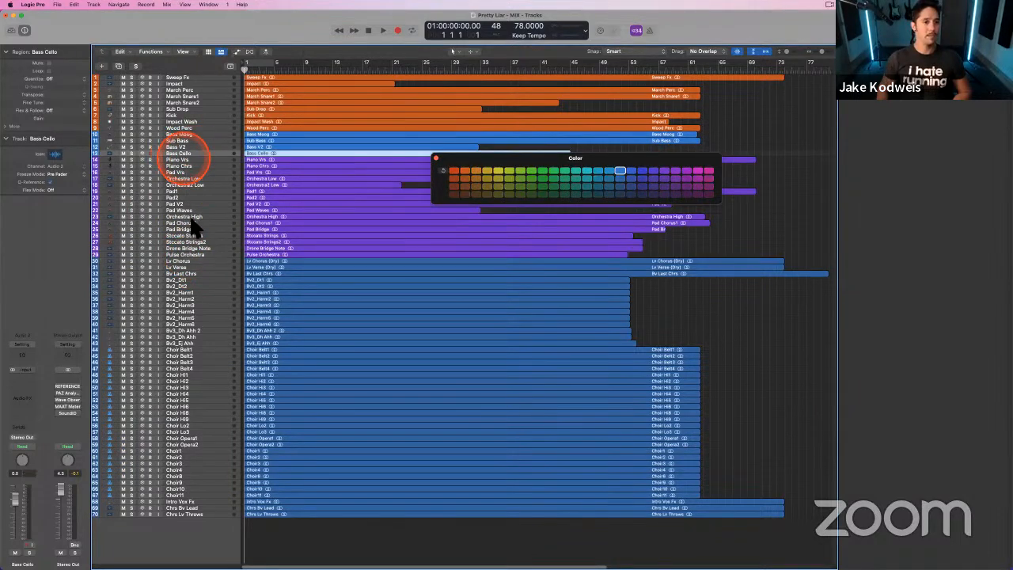
left_click(179, 159)
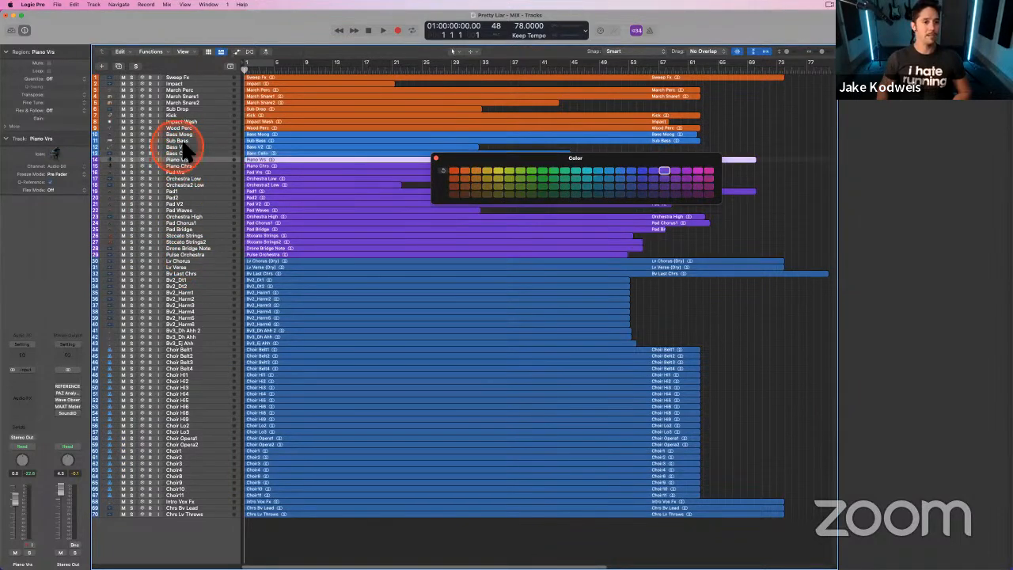
- Color the two lead vocal tracks Lv Chorus and Lv Verse bright green
left_click(195, 262)
left_click(208, 268, "shift")
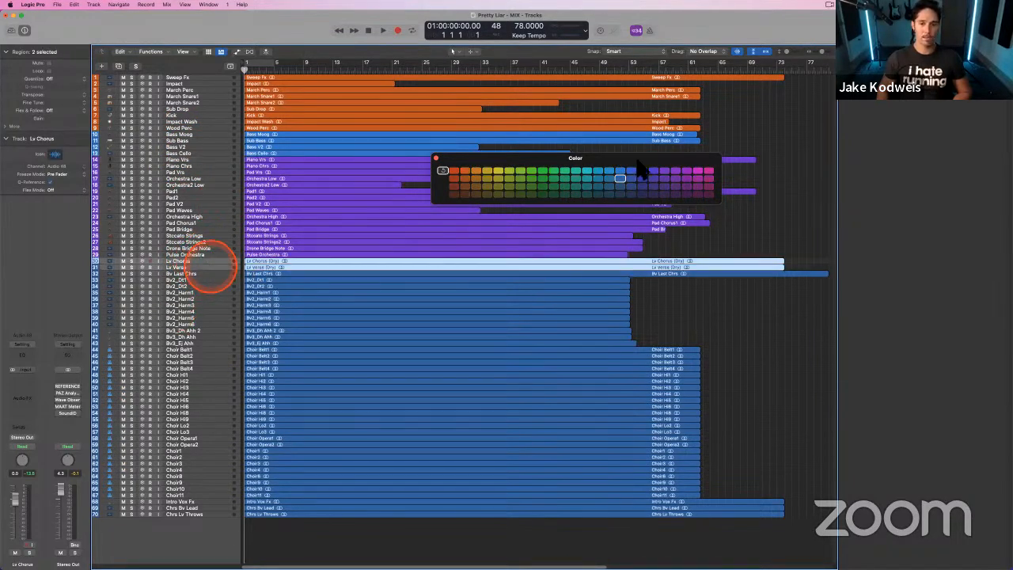
left_click(543, 170)
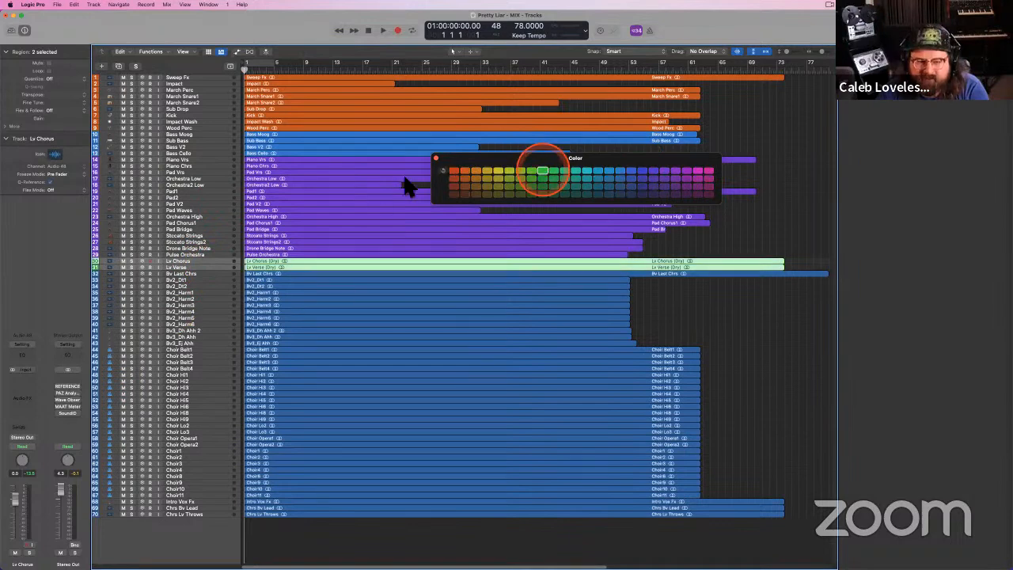
- Color the background vocal tracks from Bv Last Chrs through Bv3_Ej Ahh bright pink
left_click(211, 274)
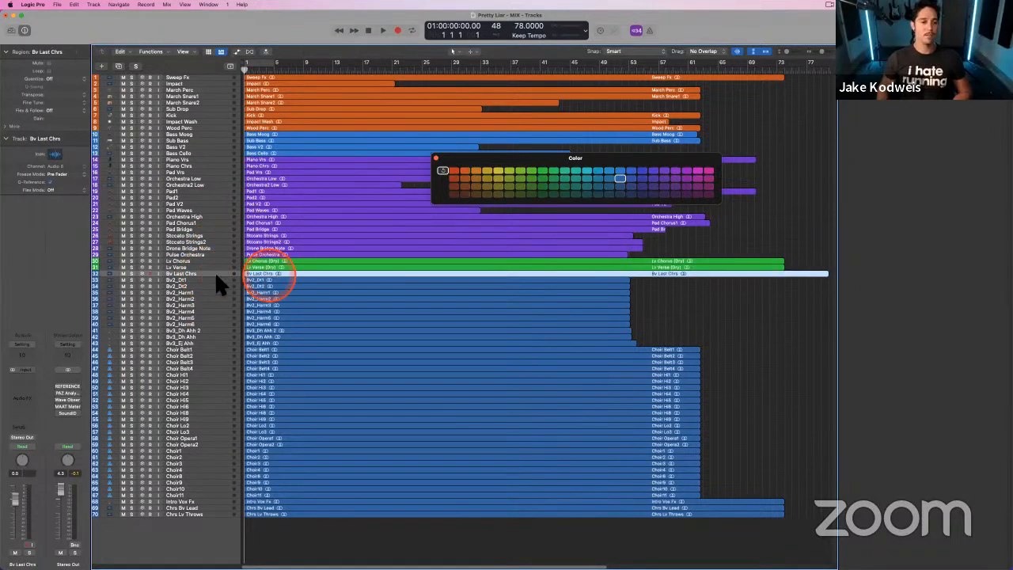
left_click(210, 268)
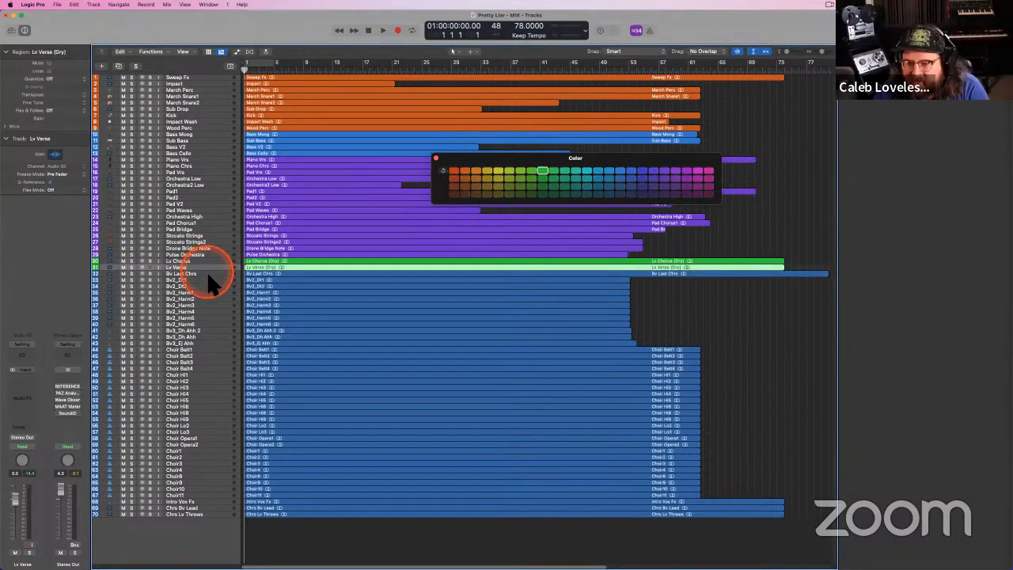
left_click(209, 274)
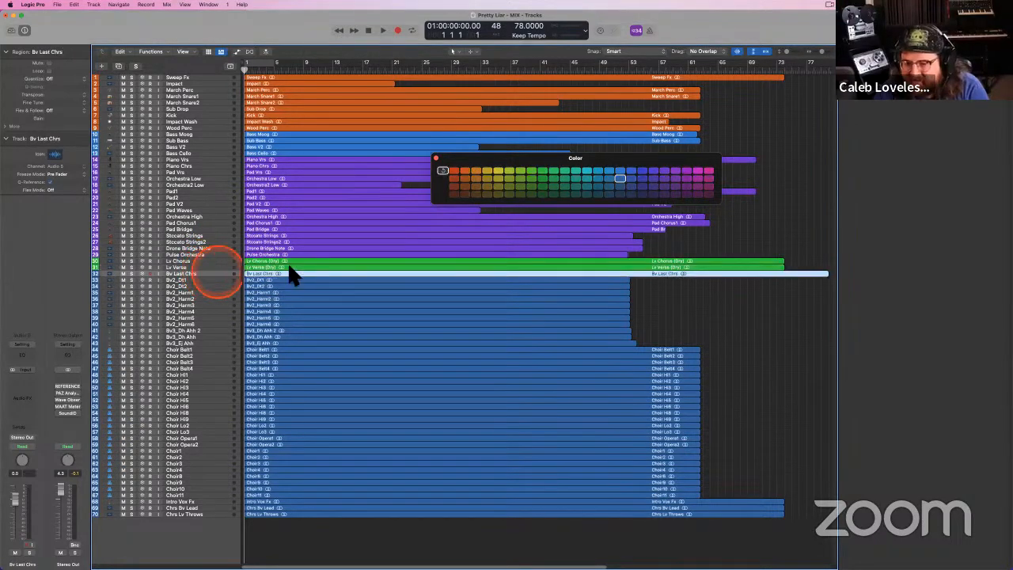
left_click(195, 344, "shift")
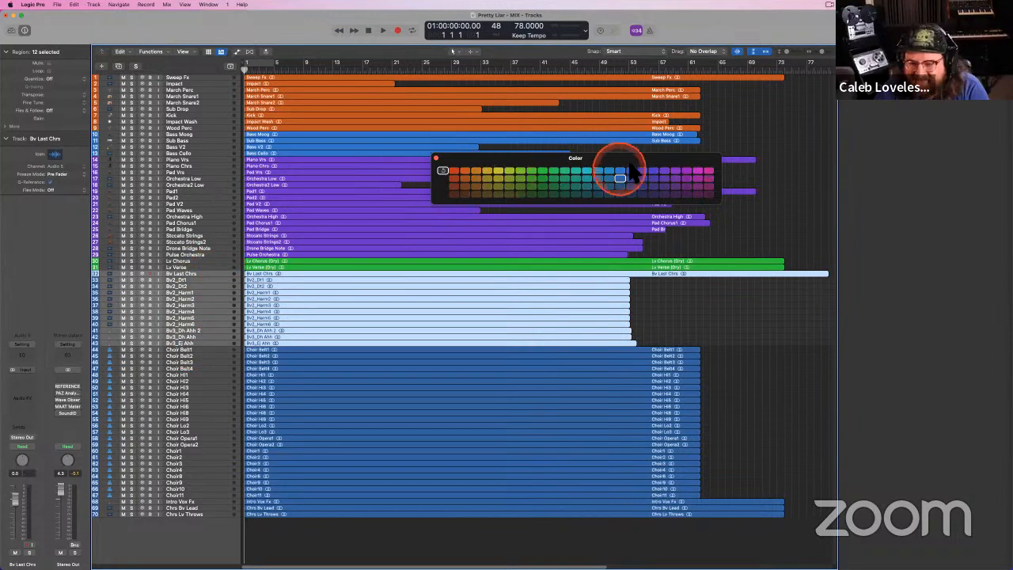
left_click_drag(619, 158, 567, 151)
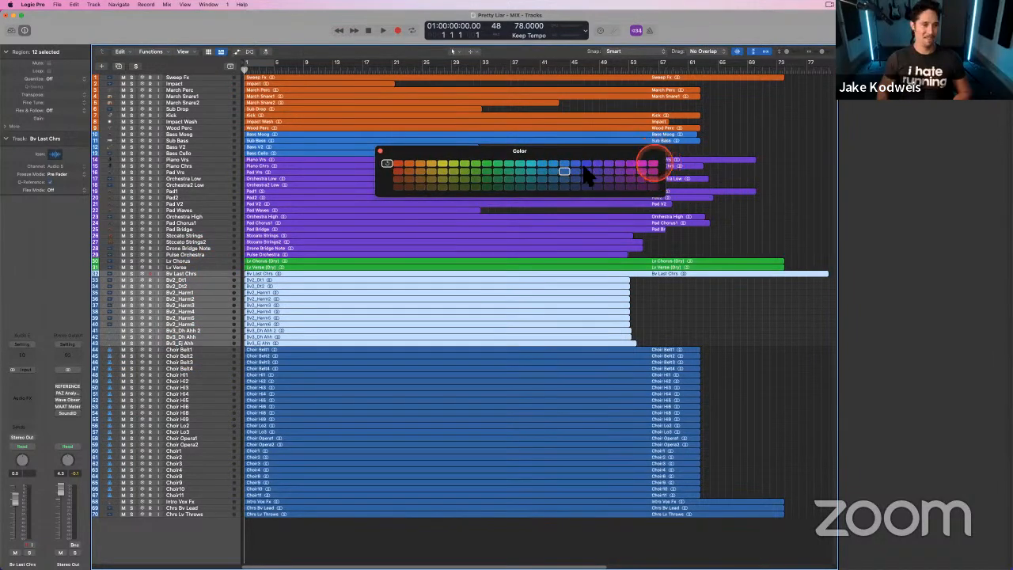
left_click(653, 164)
- Color Lv Chorus and Lv Verse bright pink, and the tracks from Bv Last Chrs through Bv3_Ej Ahh one shade darker
left_click(197, 261)
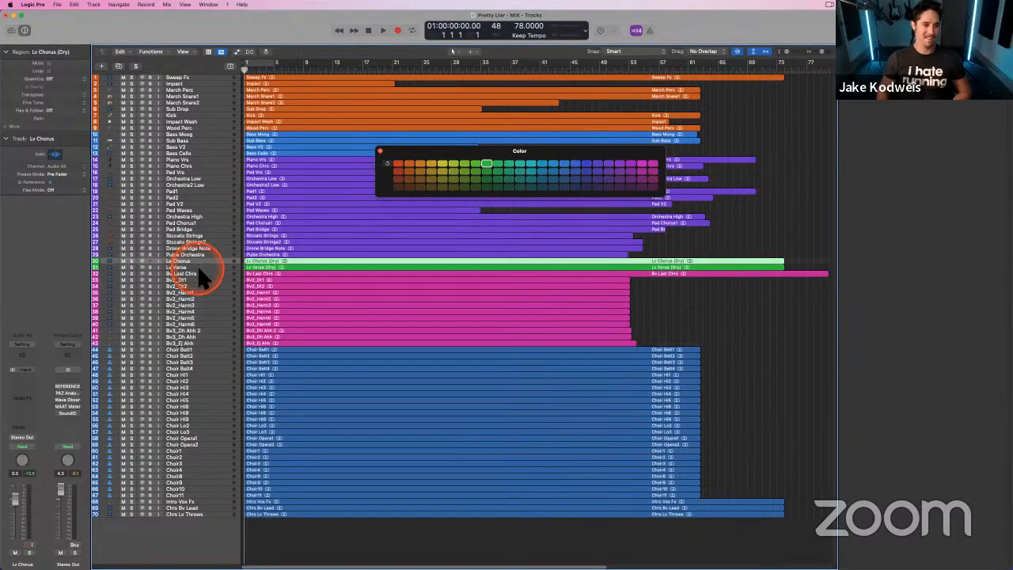
left_click(197, 267, "shift")
left_click(653, 163)
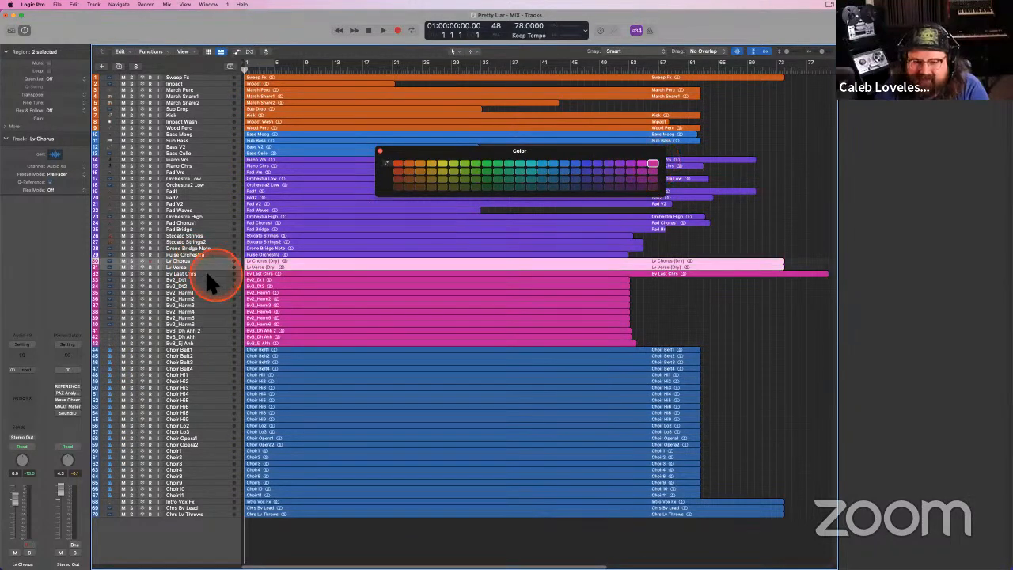
left_click_drag(205, 271, 205, 338)
left_click(653, 164)
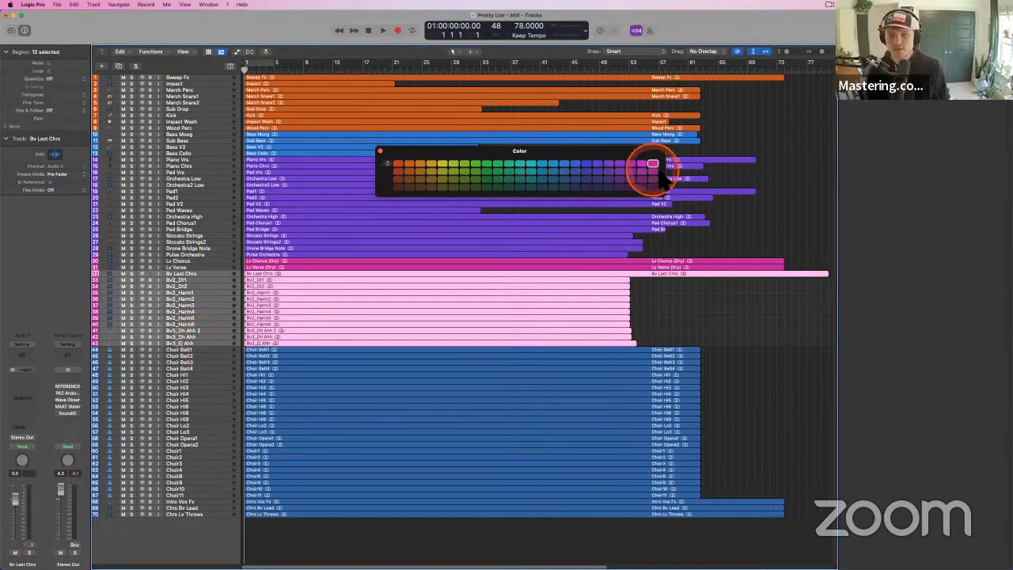
- Color the tracks from Choir Belt1 through Choir11 dark magenta, and Intro Vox Fx through Chrs Lv Throws the darkest magenta
left_click(206, 347)
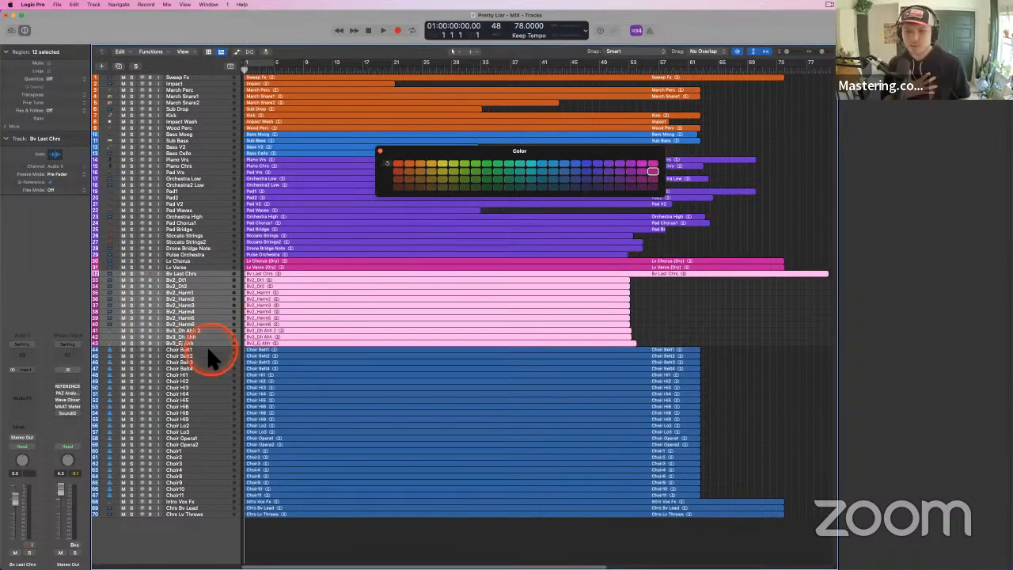
left_click(192, 493, "shift")
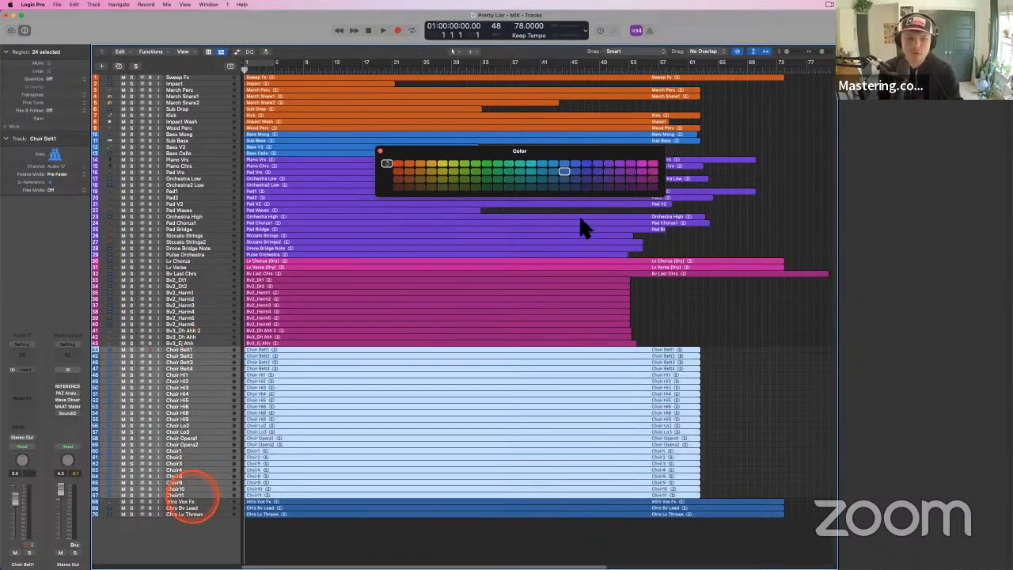
left_click(653, 179)
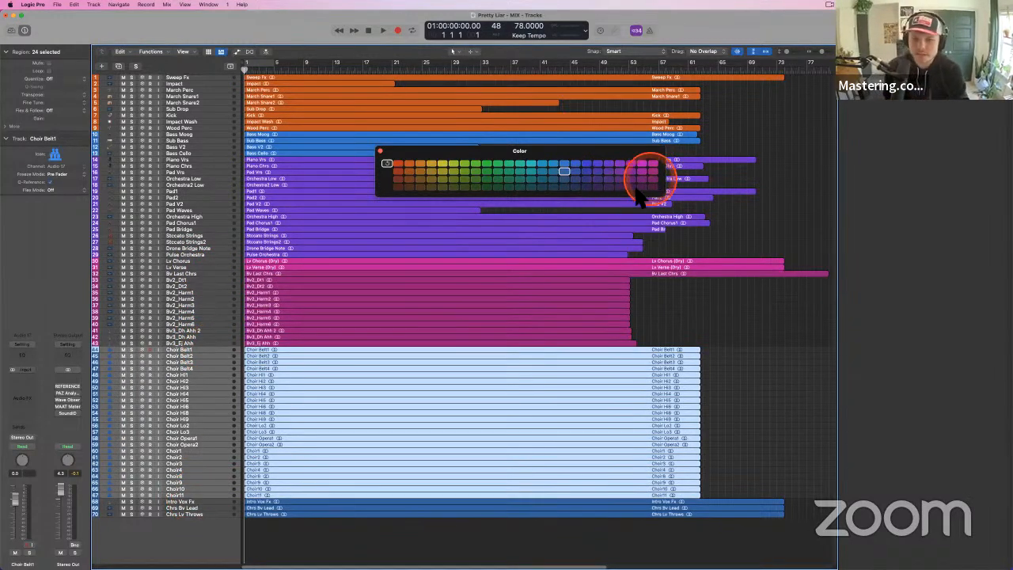
left_click(183, 501)
left_click(186, 514, "shift")
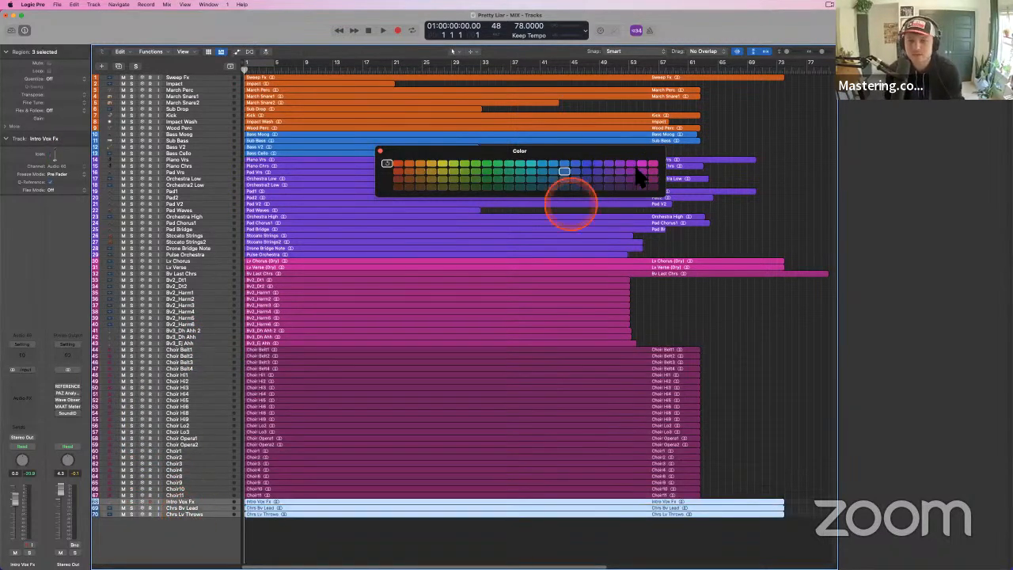
- Select the tracks from Sweep Fx through Wood Perc and close the color palette
left_click(217, 76)
left_click(222, 127, "shift")
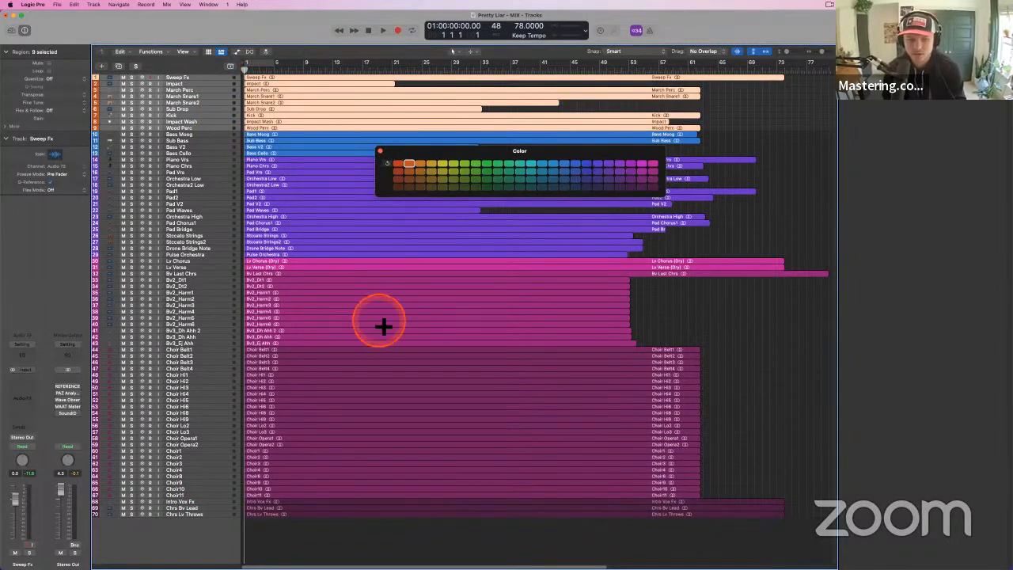
left_click(380, 151)
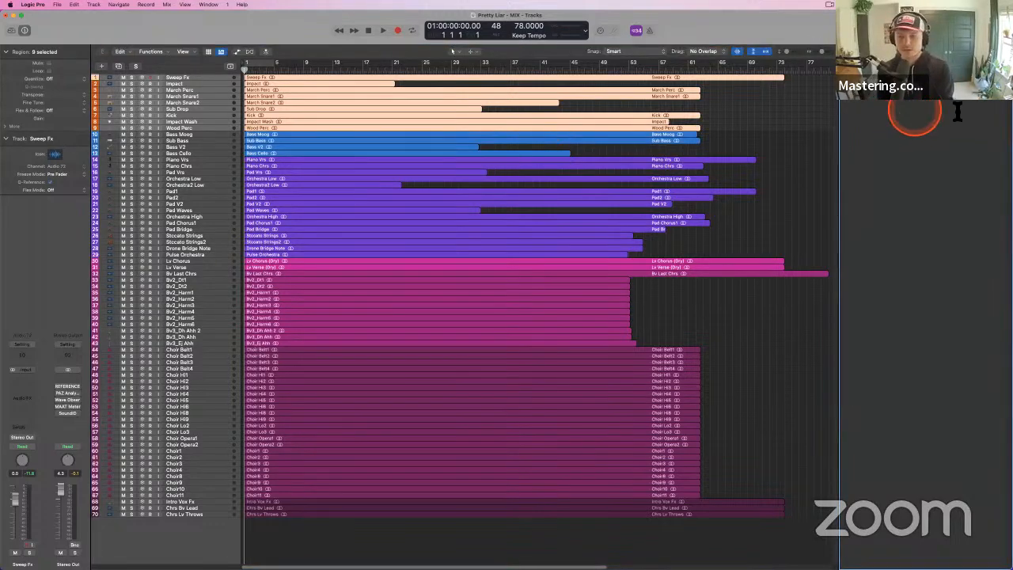
left_click(755, 152)
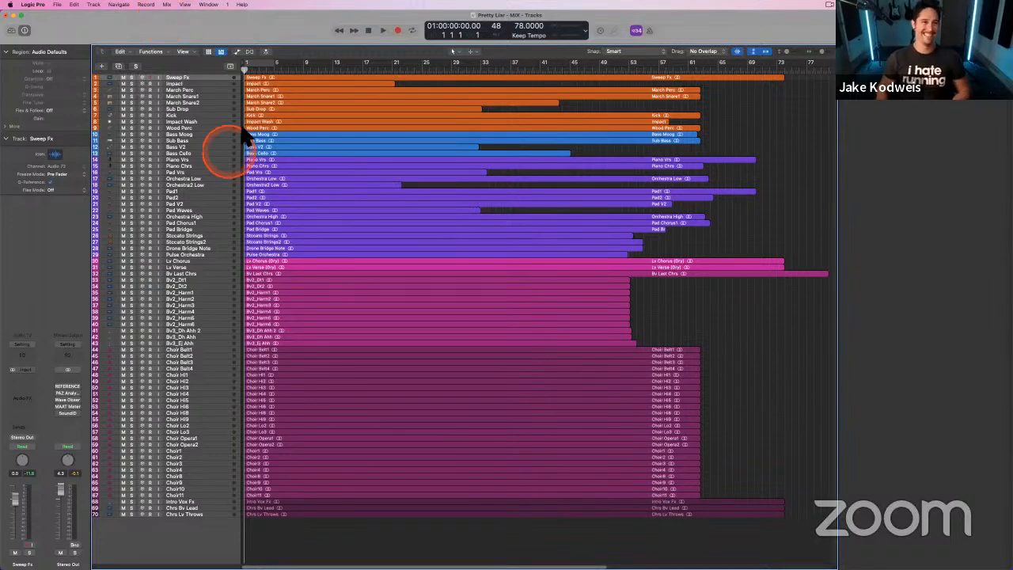
left_click(197, 76)
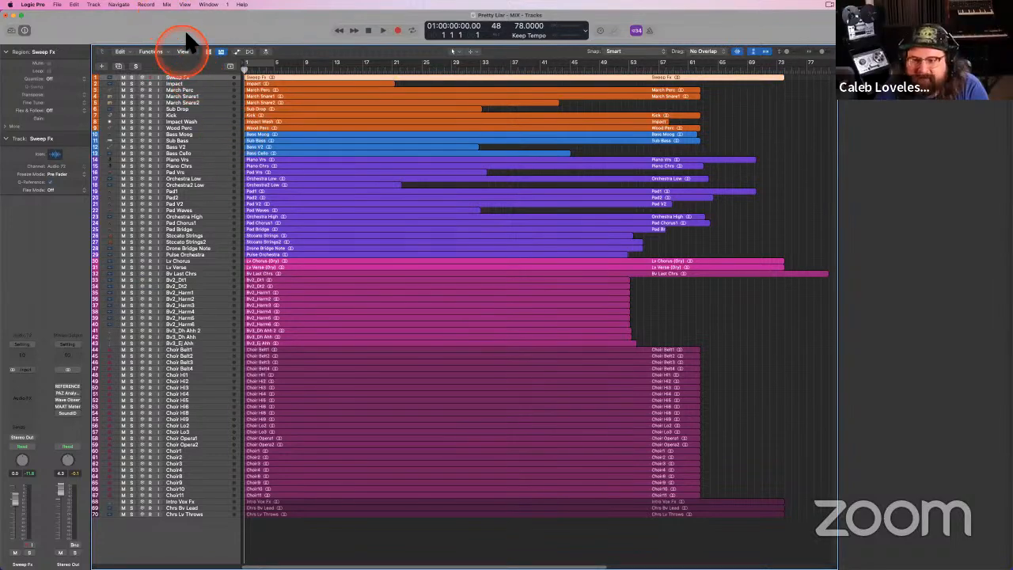
left_click(207, 121)
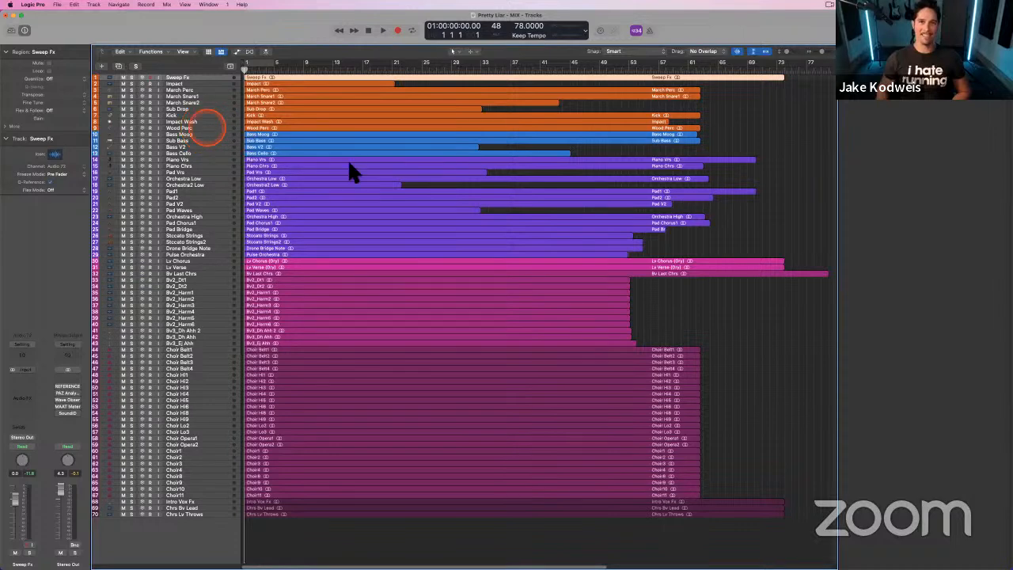
left_click(207, 127, "shift")
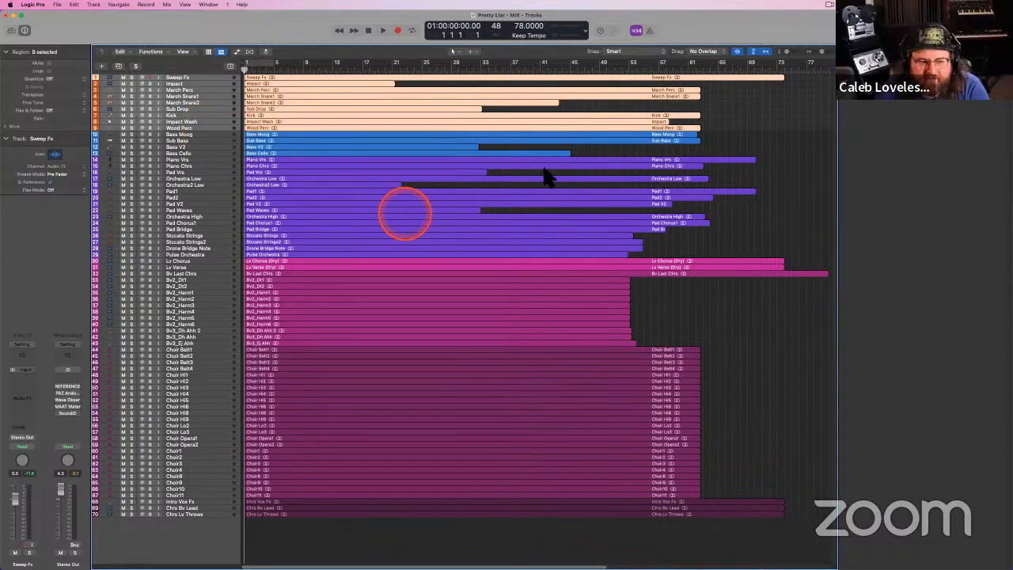
left_click(793, 87)
left_click_drag(797, 78, 361, 516)
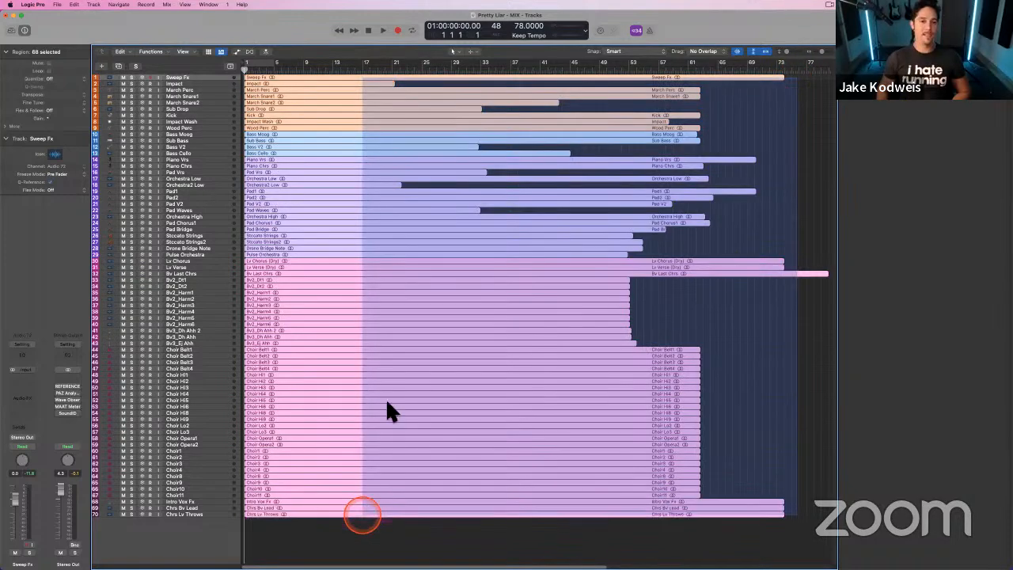
left_click(738, 136)
- Group the tracks from Sweep Fx through Wood Perc into a summing stack named Drums and collapse it
left_click(169, 78)
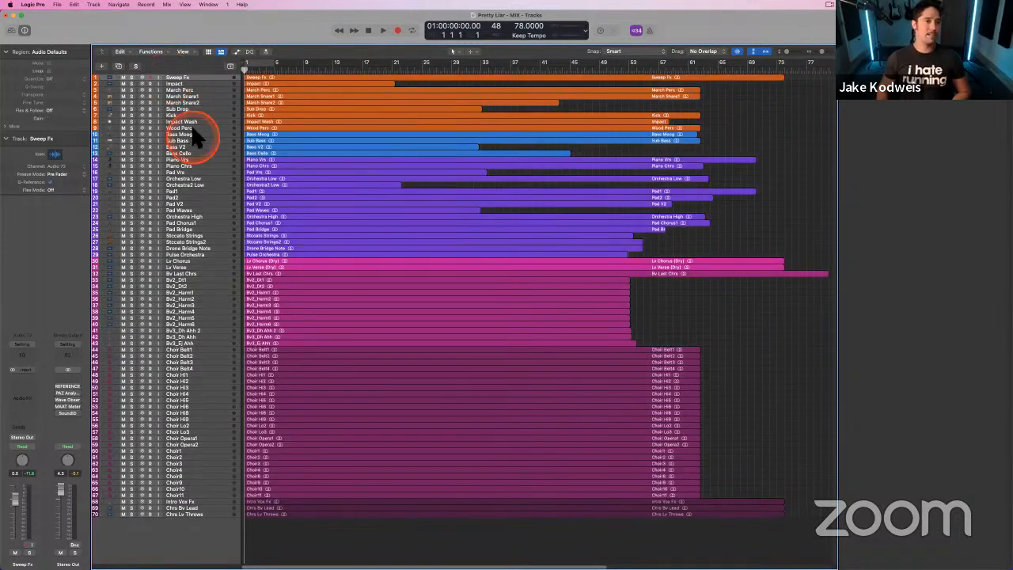
left_click(191, 128, "shift")
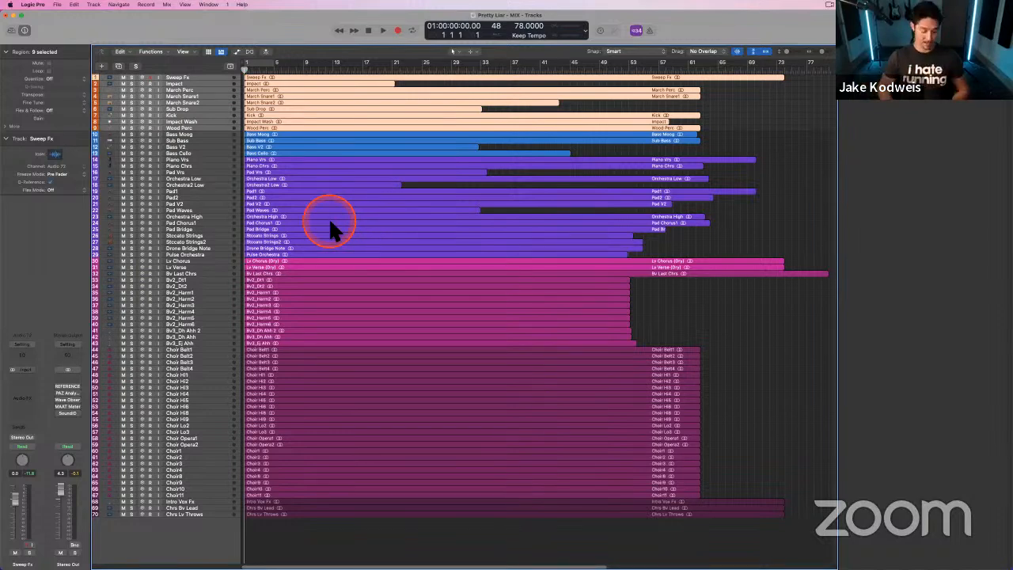
key("super+shift+d")
key("Return")
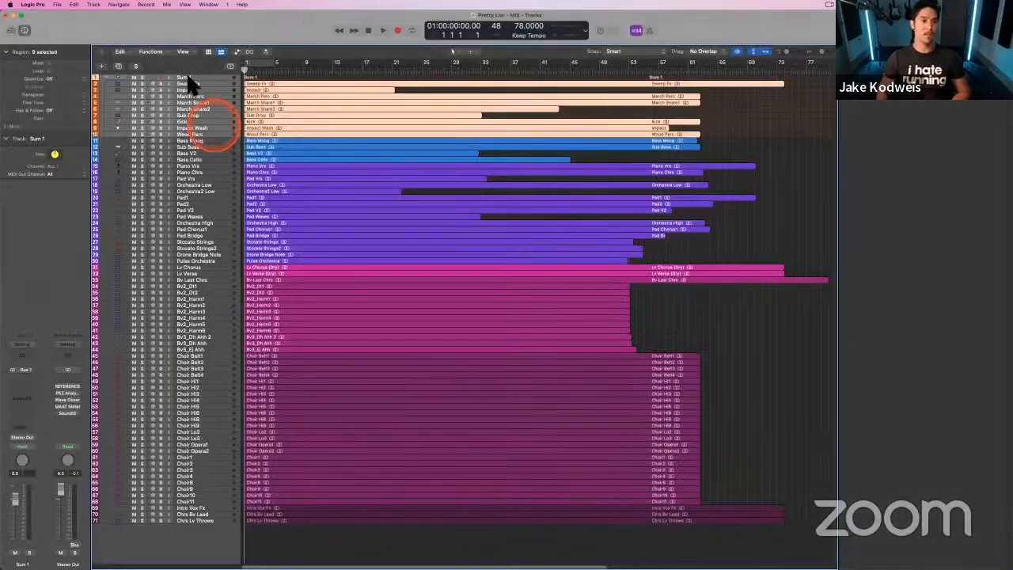
left_click(190, 78)
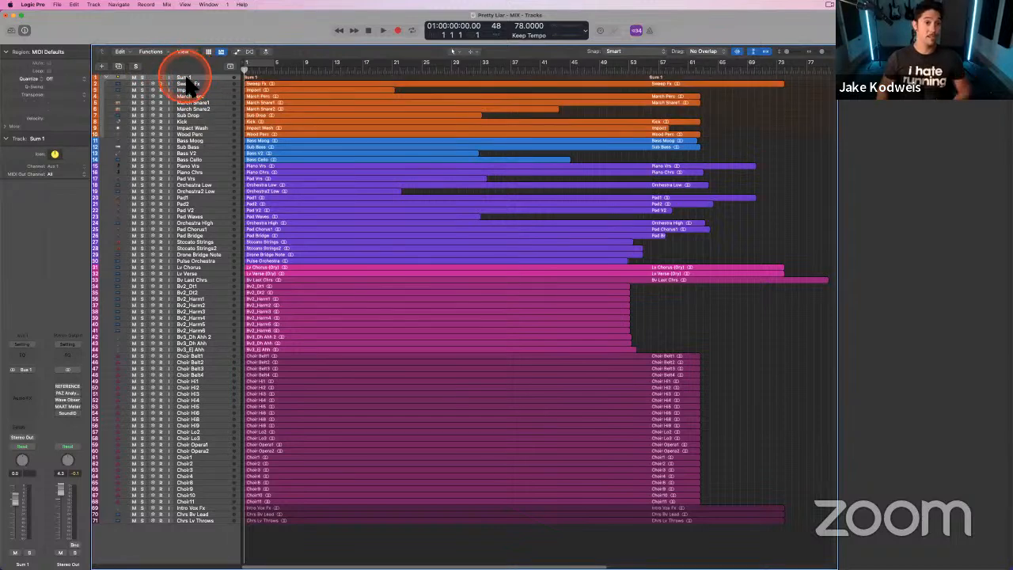
double_click(187, 76)
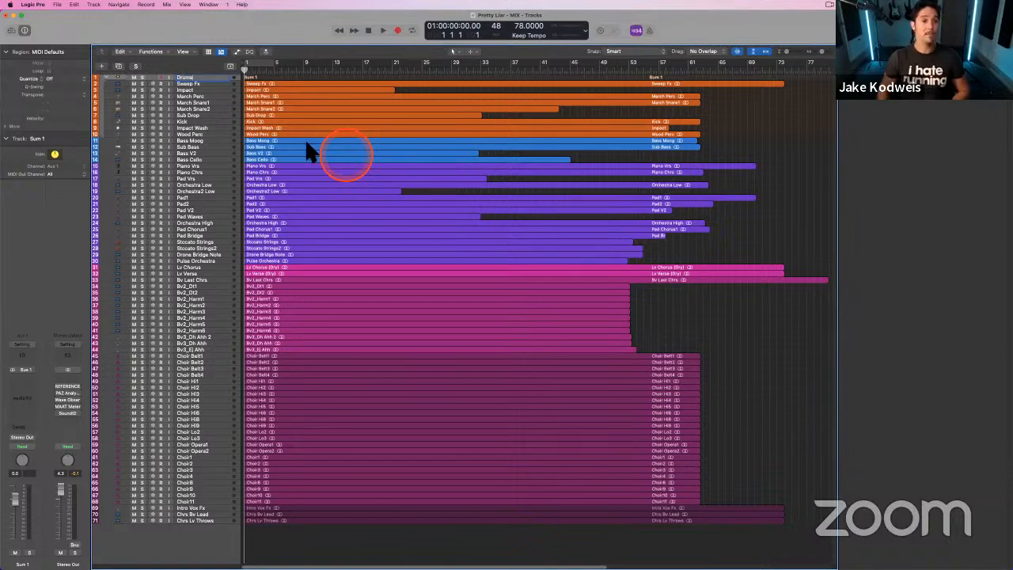
left_click(168, 79)
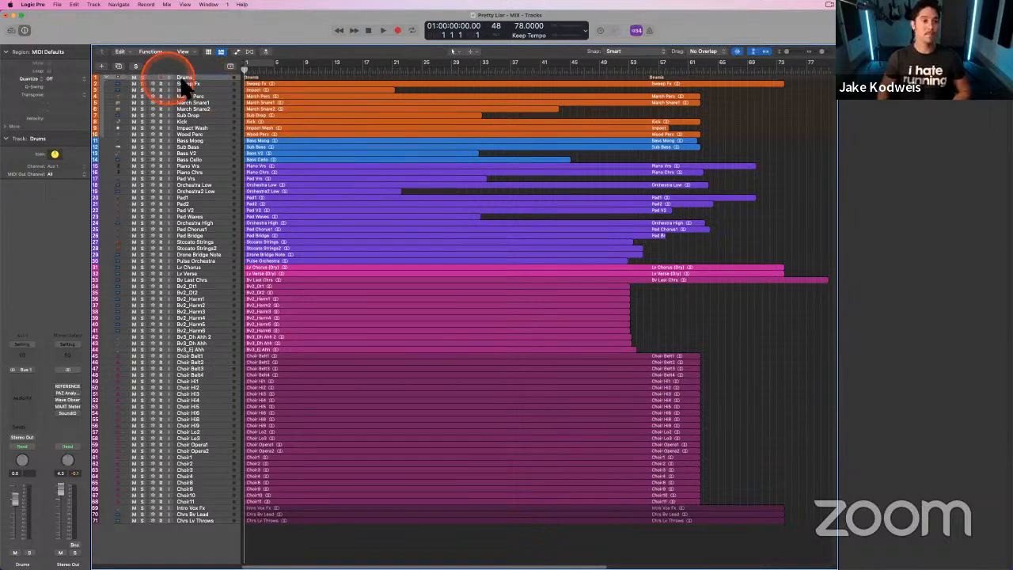
left_click(106, 75)
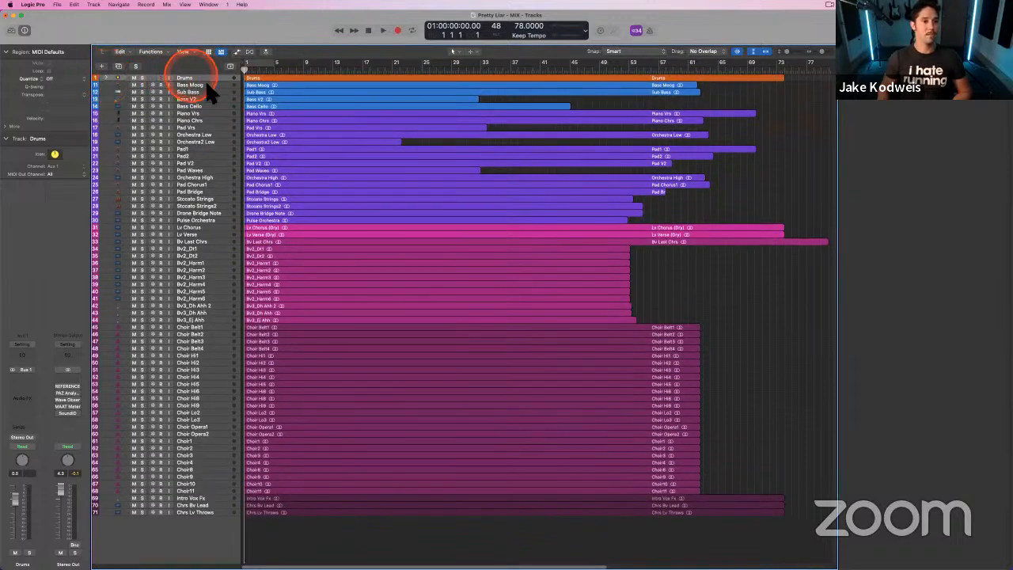
- Group the tracks from Bass Moog through Bass Cello into a summing stack named Bass and collapse it
left_click(206, 84)
left_click(207, 105, "shift")
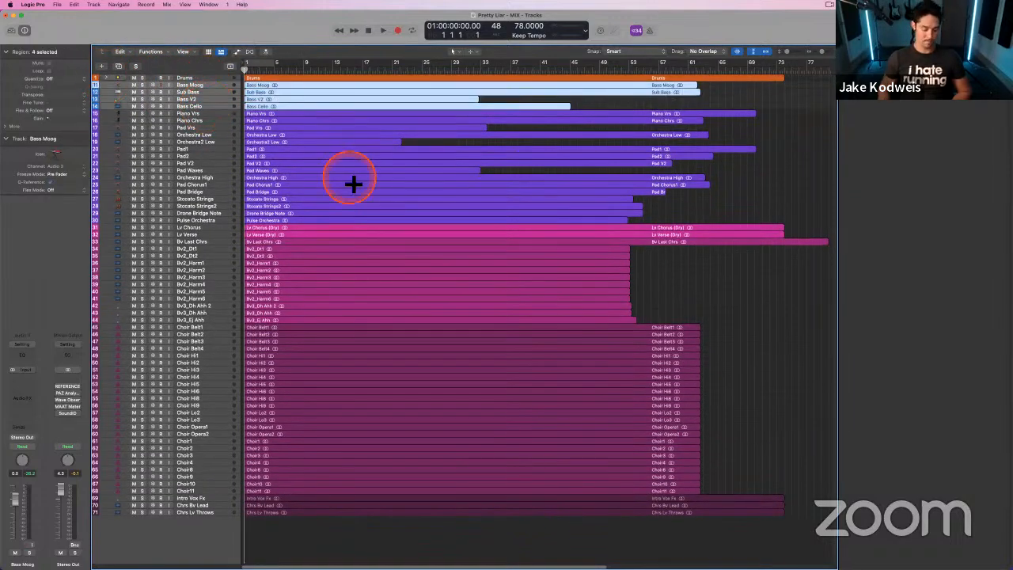
key("super+shift+d")
key("Return")
left_click(181, 85)
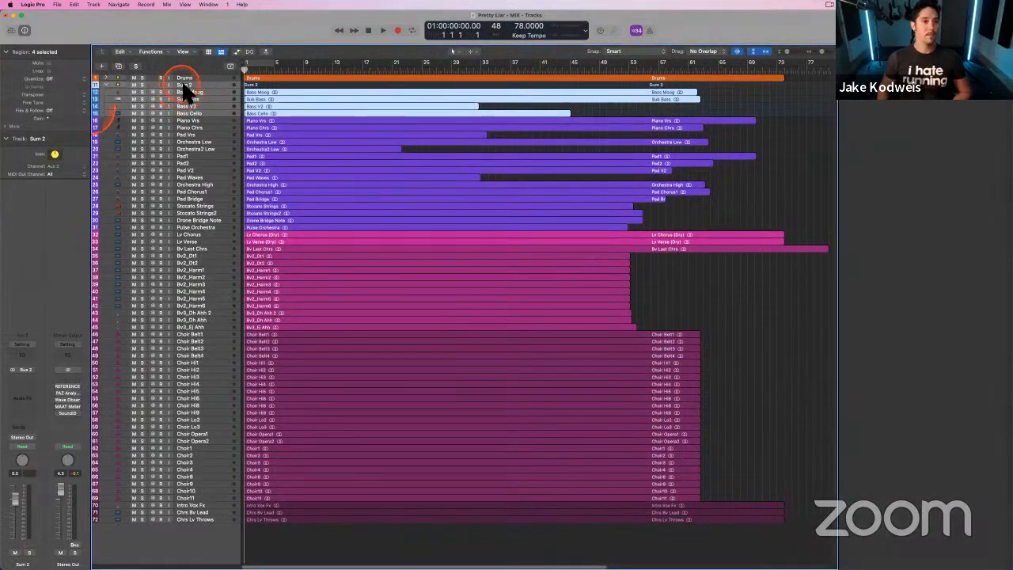
double_click(181, 83)
type("Bass")
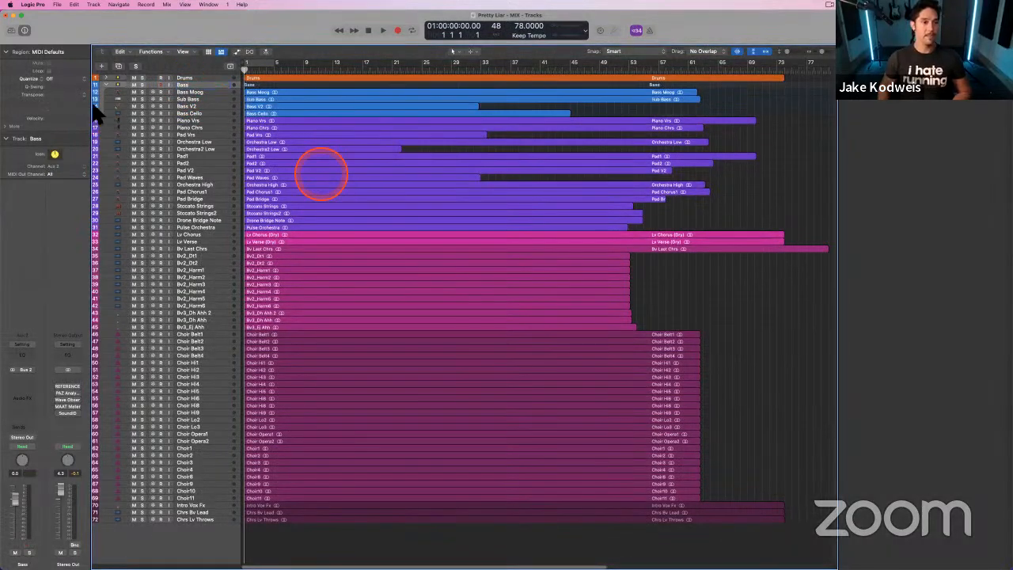
left_click(106, 85)
- Group the tracks from Piano Vrs through Pulse Orchestra into a summing stack named Keys and collapse it
left_click(190, 92)
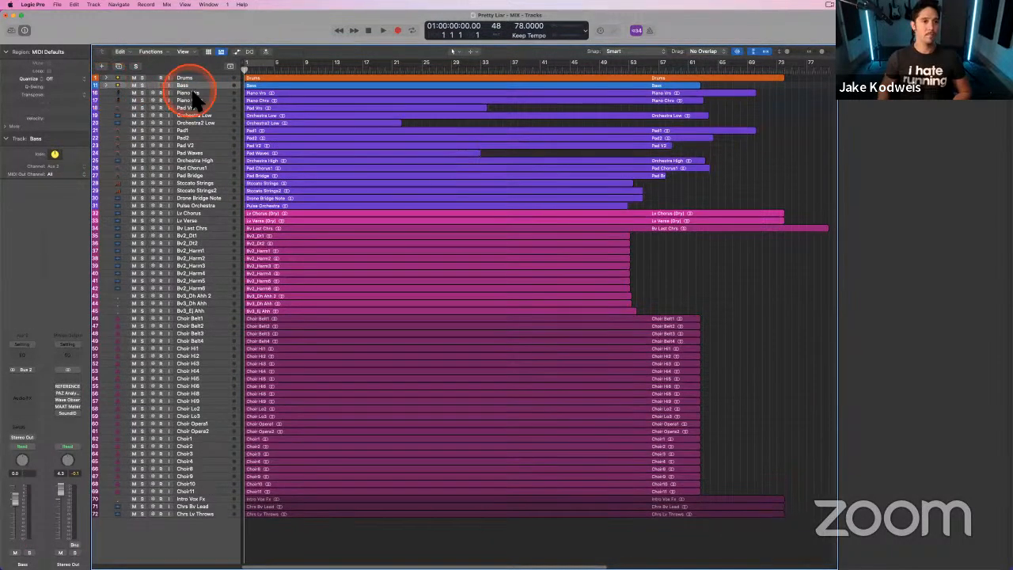
left_click(208, 209, "shift")
key("super+shift+d")
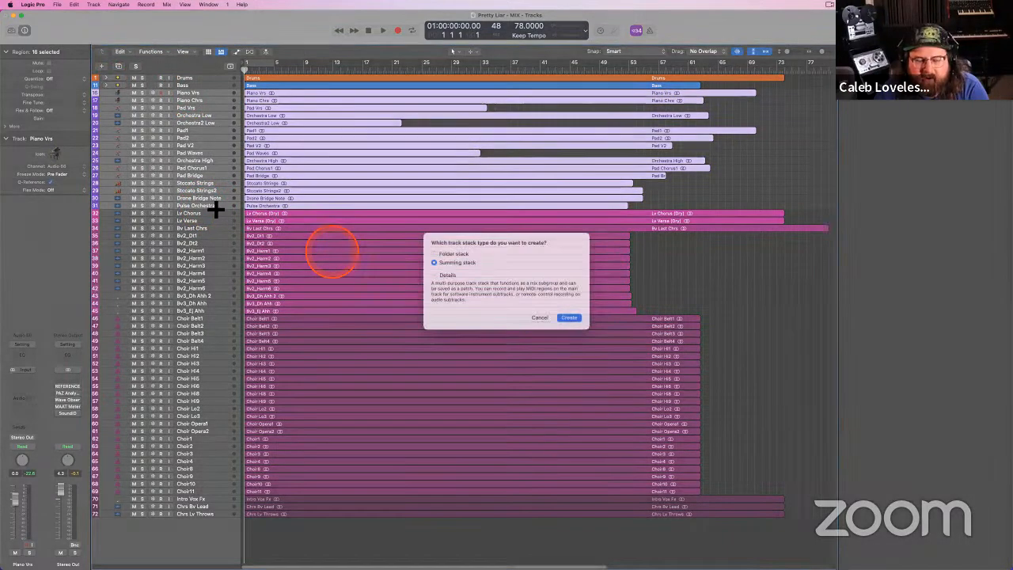
key("Return")
double_click(185, 93)
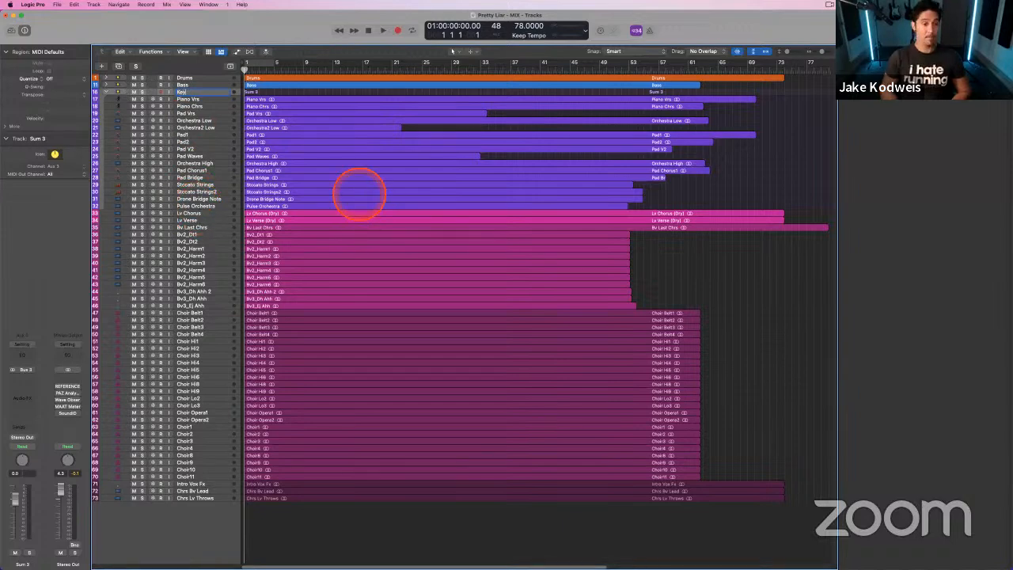
key("Return")
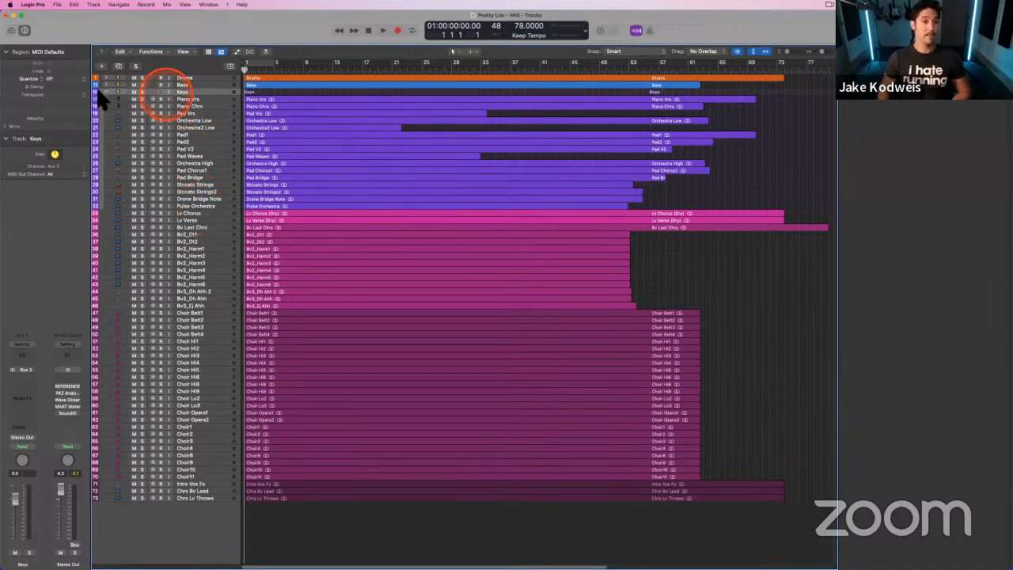
left_click(107, 87)
- Group Lv Chorus and Lv Verse into a summing stack named Lv and collapse it
left_click(193, 108)
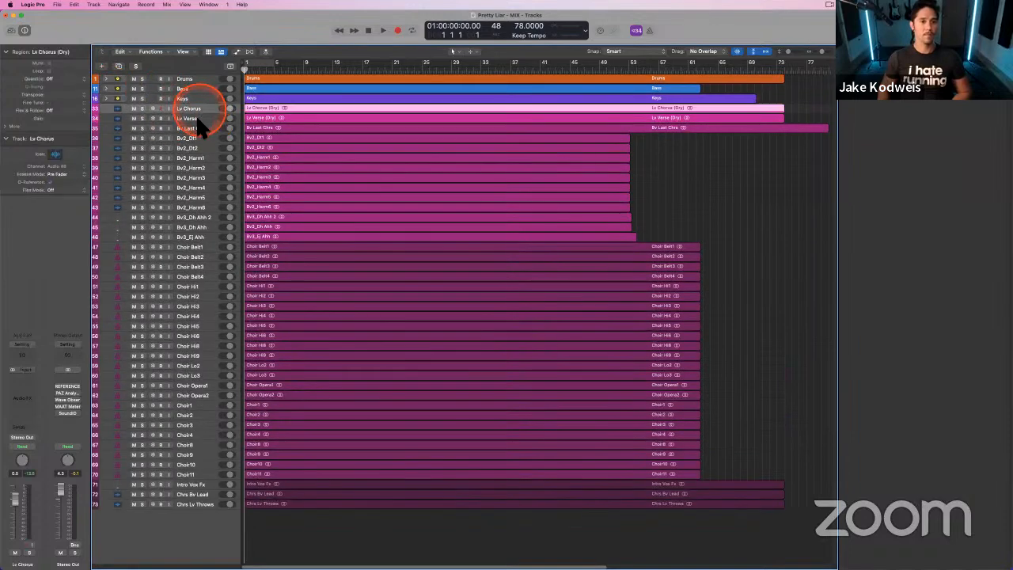
left_click(194, 118, "shift")
key("super+shift+d")
key("Return")
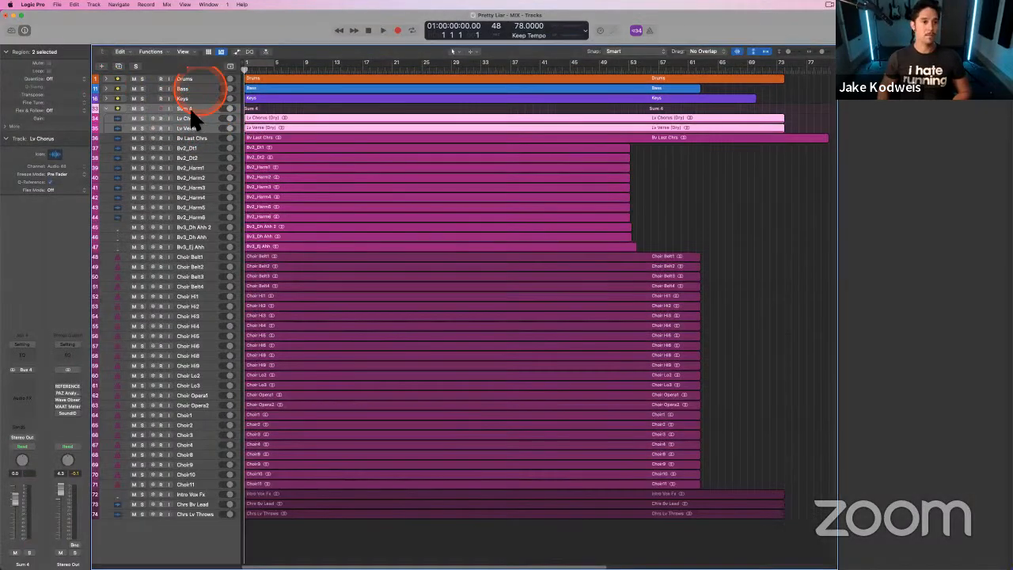
left_click(183, 109)
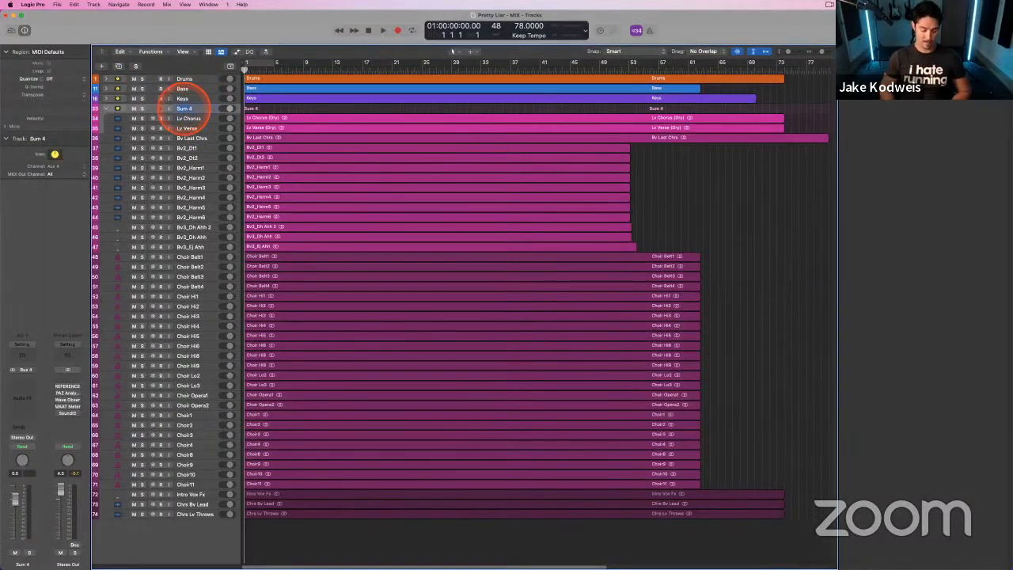
left_click(106, 108)
- Group the tracks from Bv Last Chrs through Bv3_Ej Ahh into a summing stack named Bv and collapse it
left_click(197, 124)
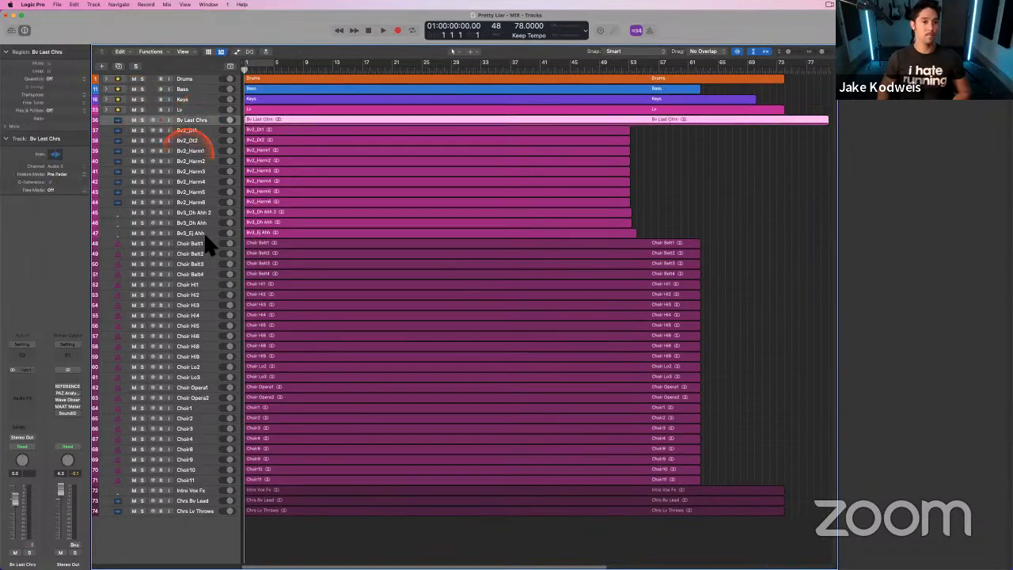
left_click(203, 233, "shift")
key("super+shift+d")
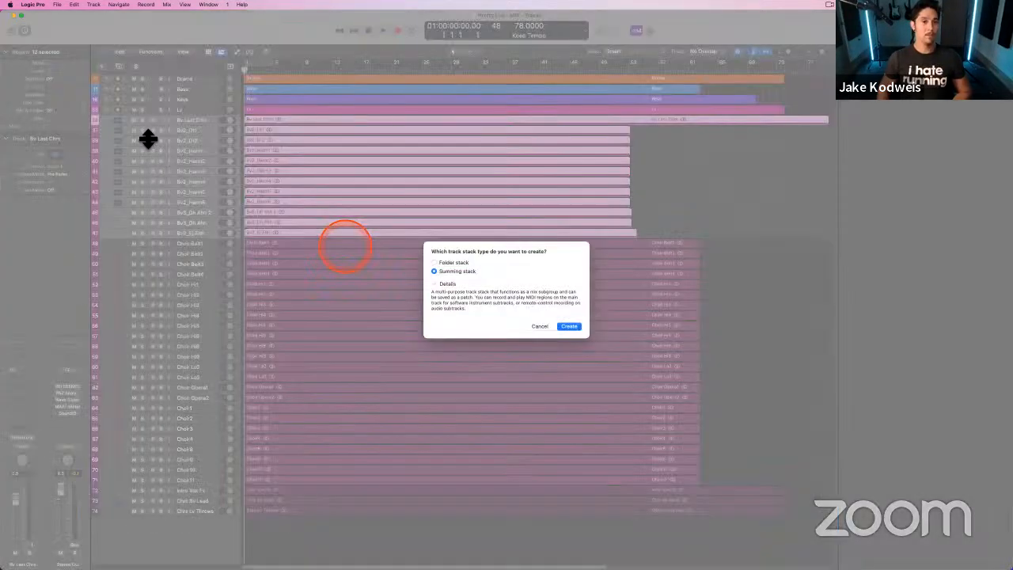
key("Return")
left_click(182, 119)
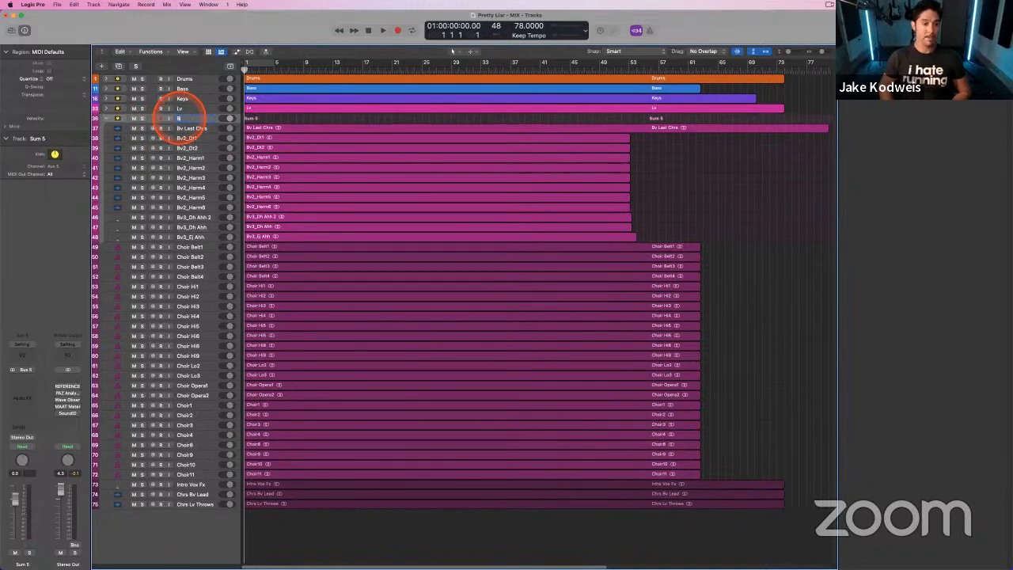
left_click(104, 116)
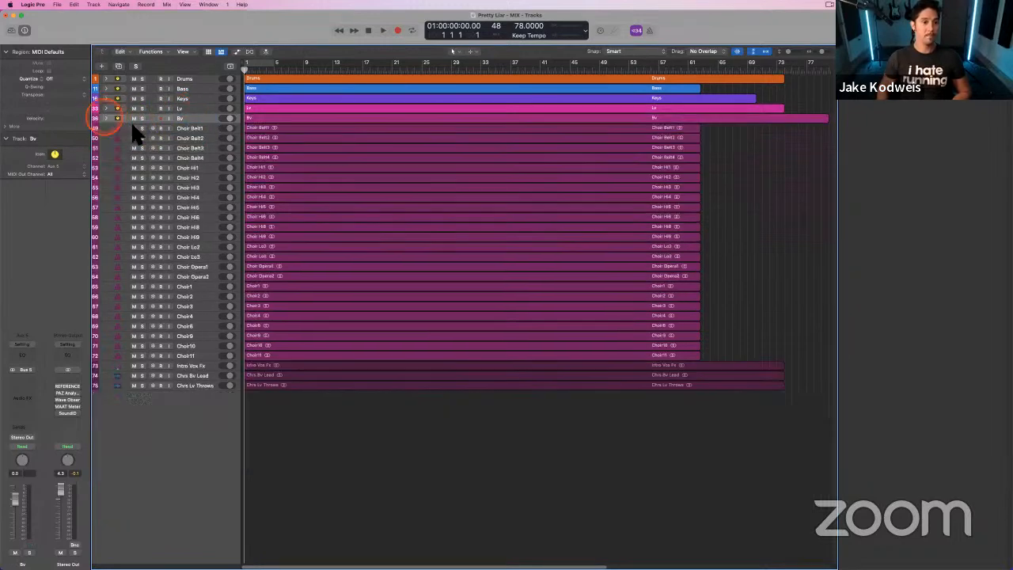
- Group the tracks from Choir Belt1 through Choir11 into a summing stack named Choir and collapse it
left_click(192, 149)
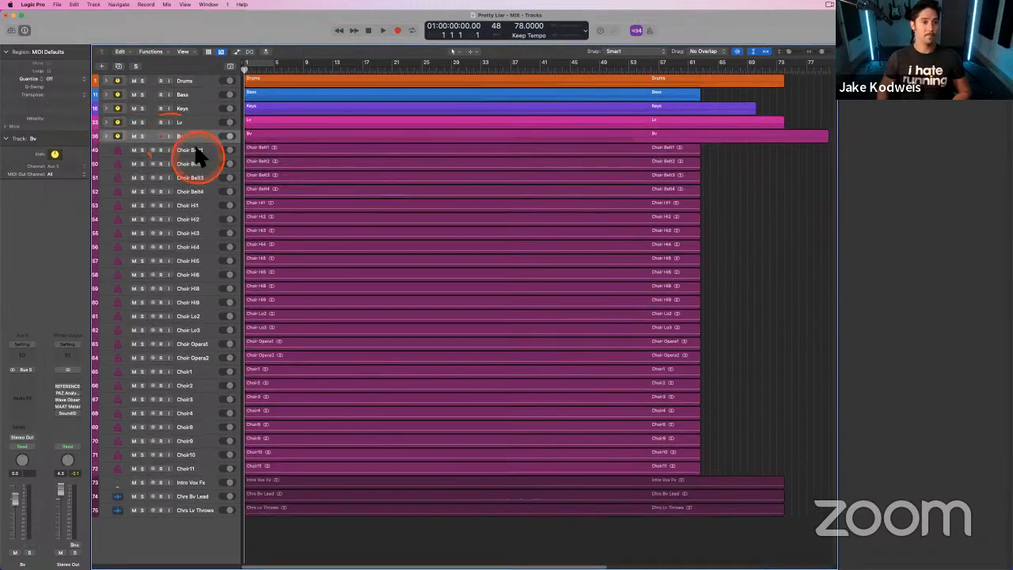
left_click(194, 467, "shift")
key("super+shift+d")
key("Return")
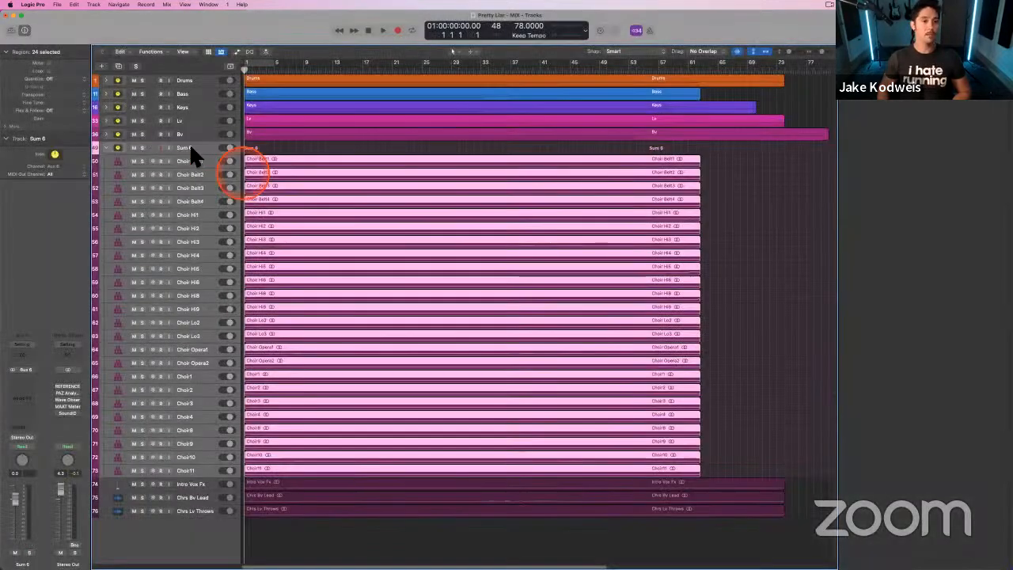
double_click(187, 147)
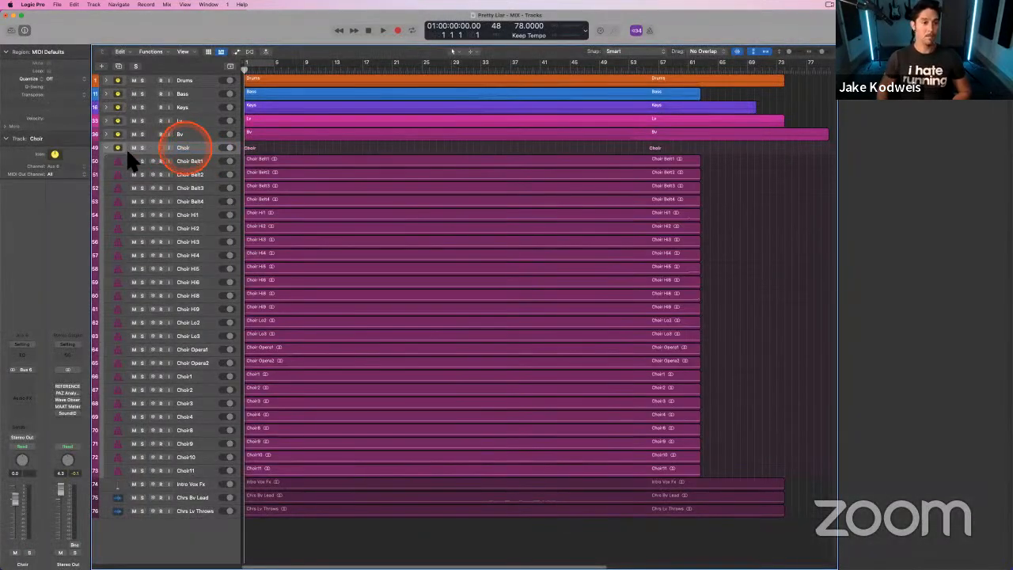
left_click(106, 148)
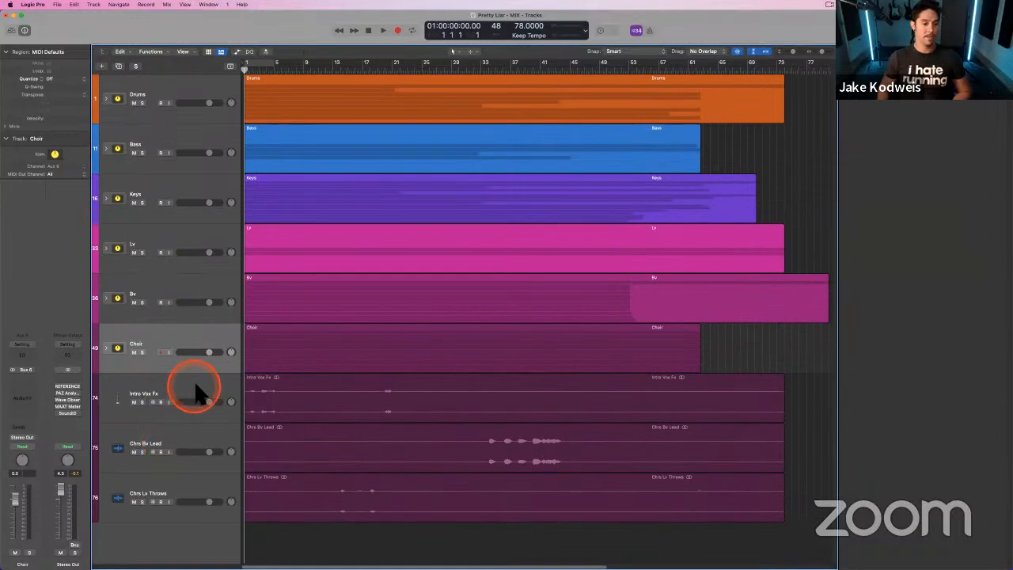
- Group Intro Vox Fx, Chrs Bv Lead and Chrs Lv Throws into a summing stack
left_click(194, 388)
left_click(296, 444)
left_click(292, 483)
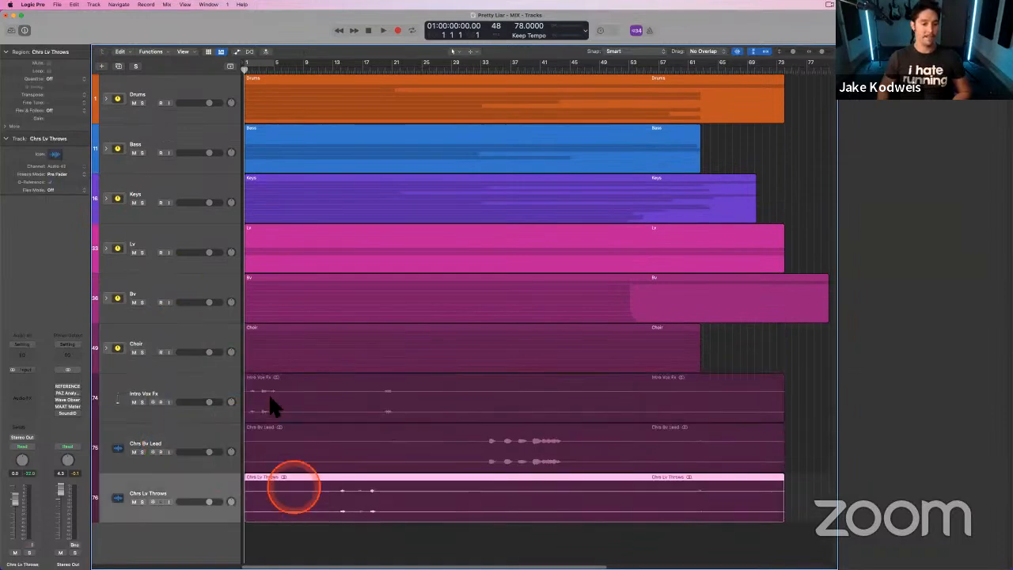
left_click(167, 386)
left_click(164, 483, "shift")
key("super+shift+d")
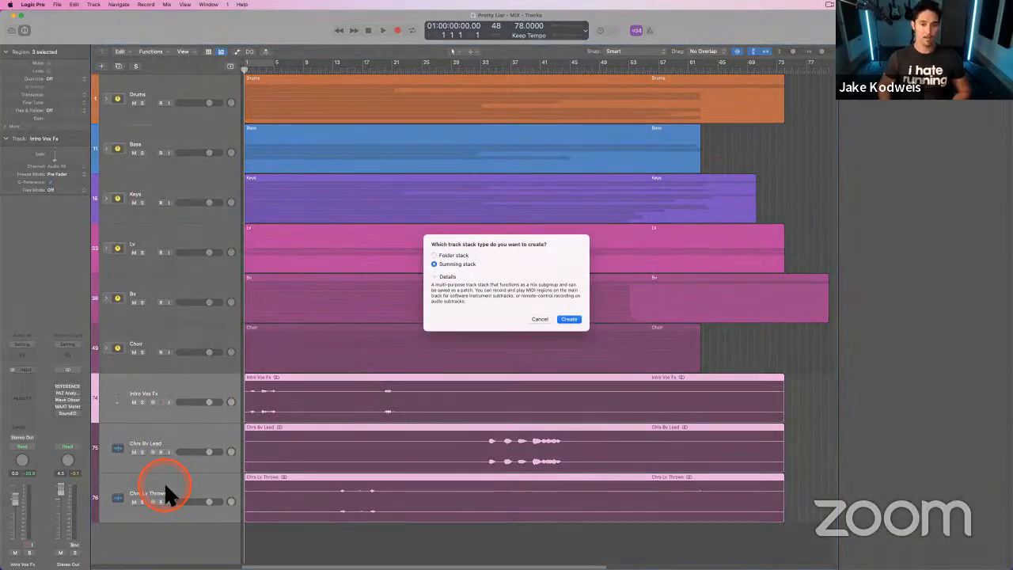
key("Return")
- Rename the new vocal effects stack as Vfx and collapse it
left_click(133, 360)
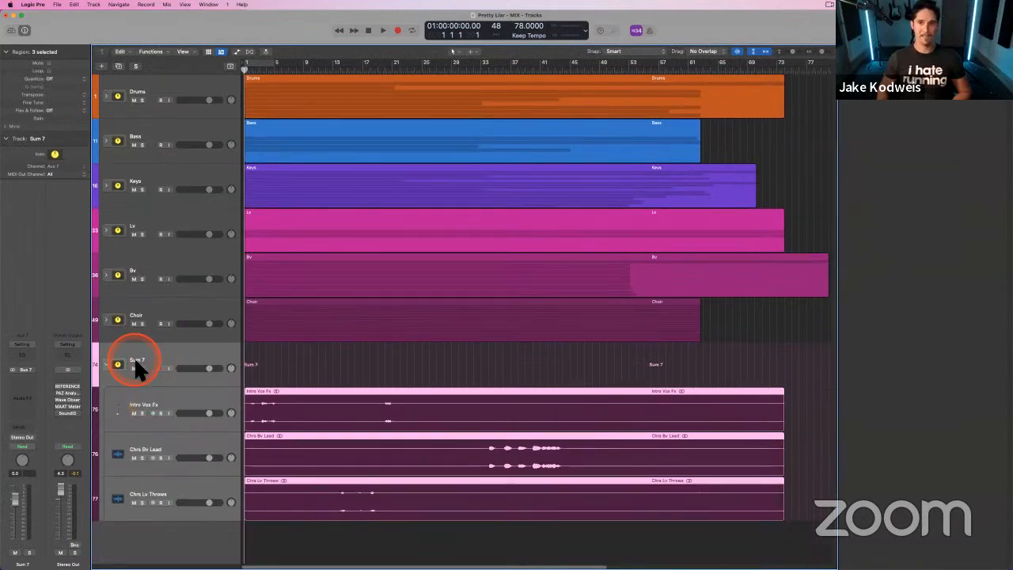
left_click(211, 365)
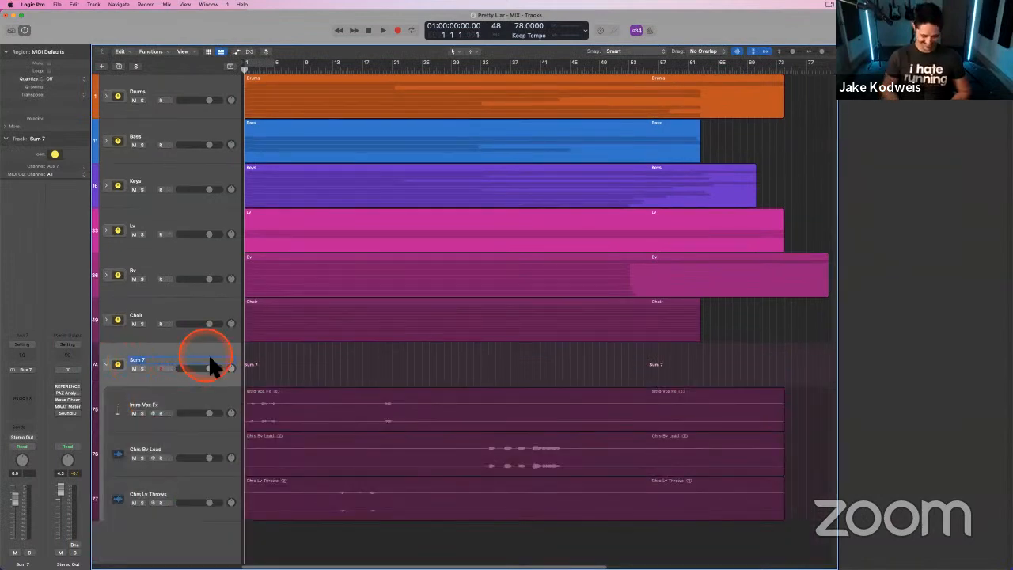
key("Return")
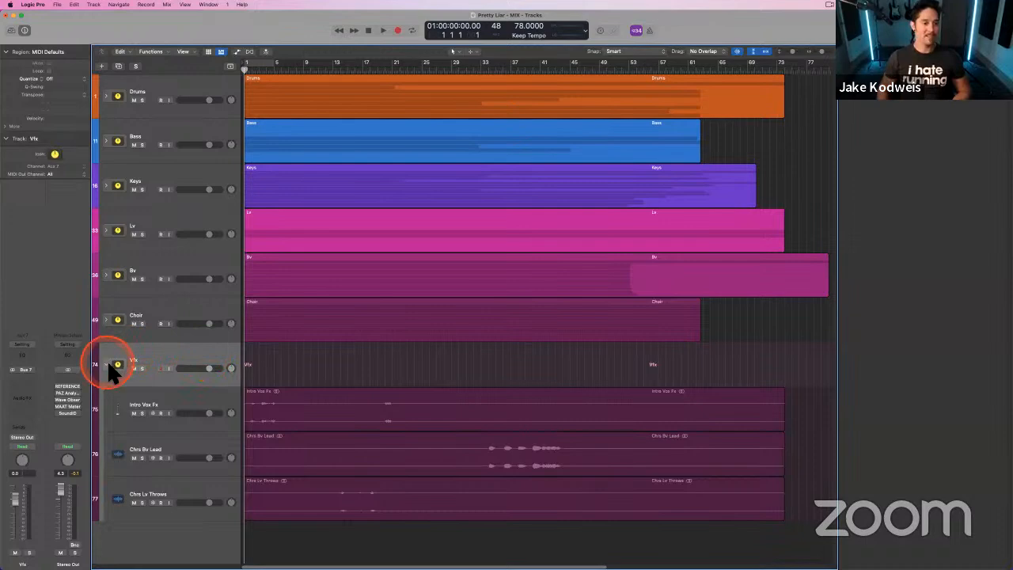
left_click(106, 364)
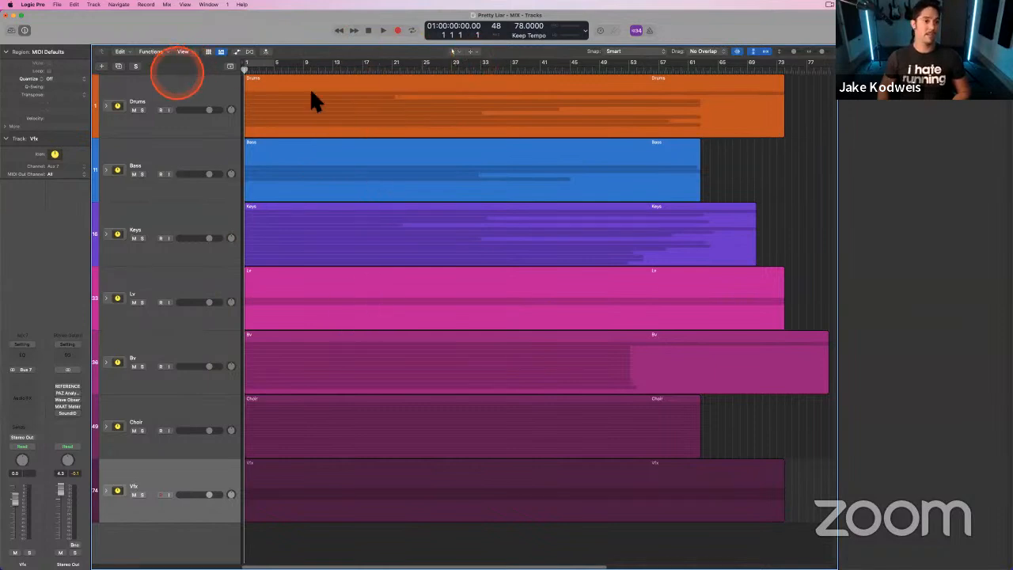
- Step through the collapsed stacks one by one from Drums down to Vfx to review the grouping
left_click(167, 101)
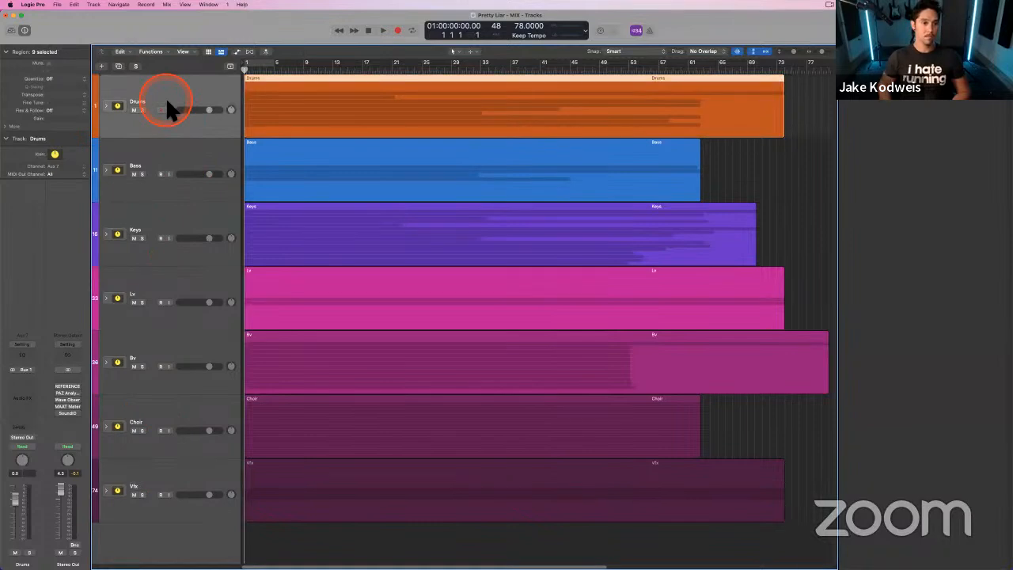
key("Down")
key("Down")
key("Down")
key("Down")
key("Down")
key("Down")
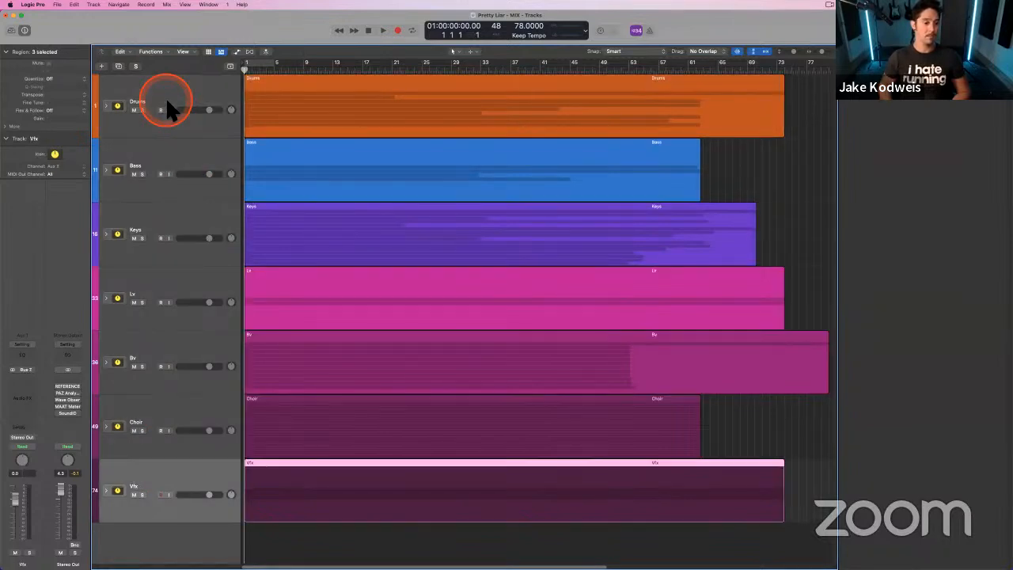
- Select the Drums stack, open it to look at its tracks, and collapse it
left_click(164, 95)
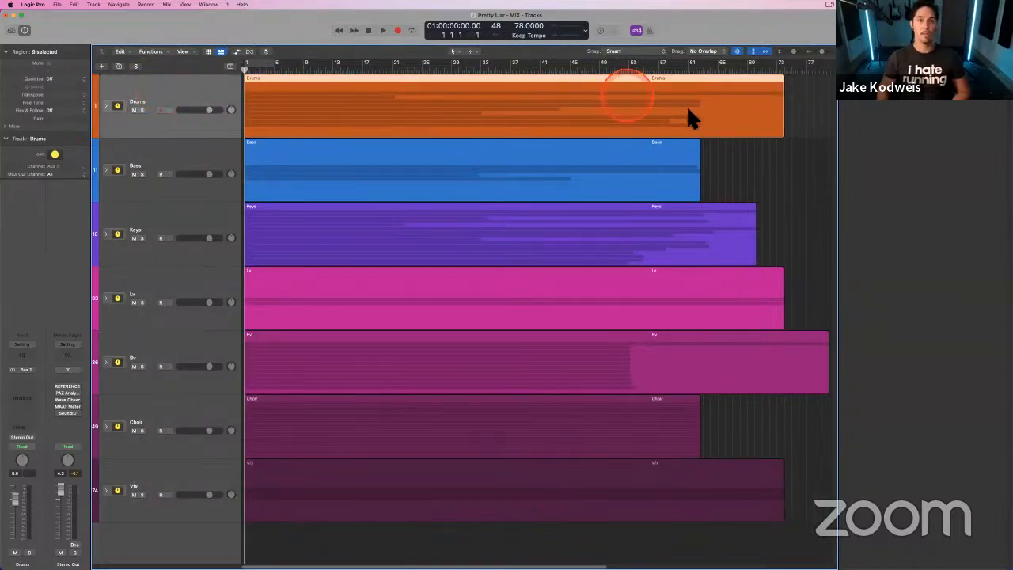
left_click(793, 89)
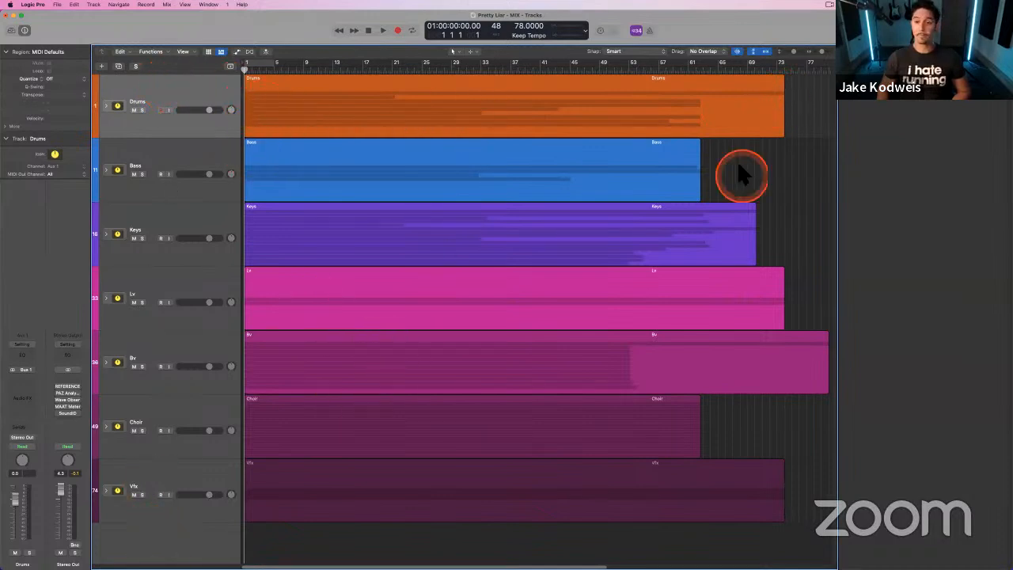
left_click(155, 87)
left_click(105, 106)
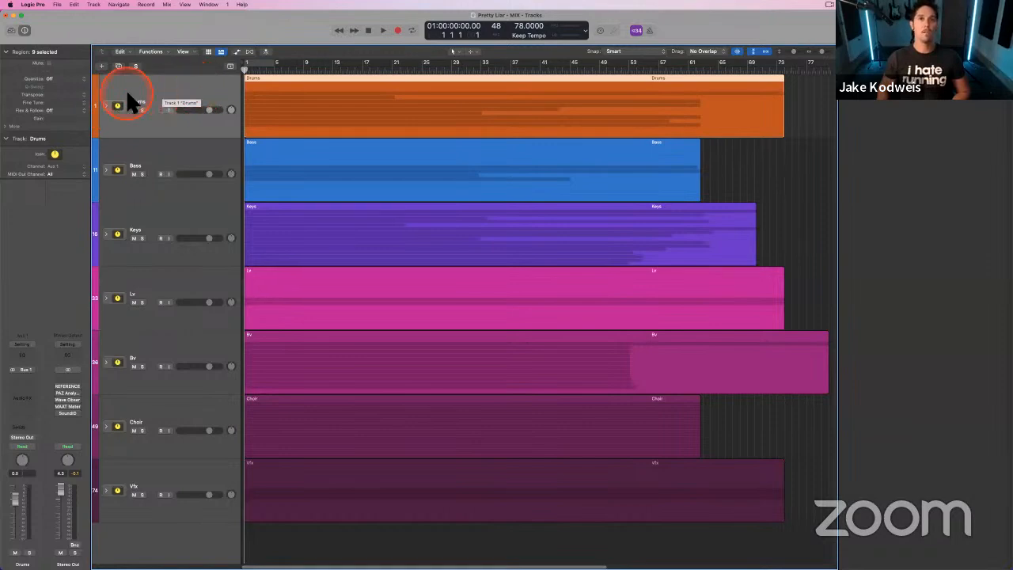
left_click(106, 106)
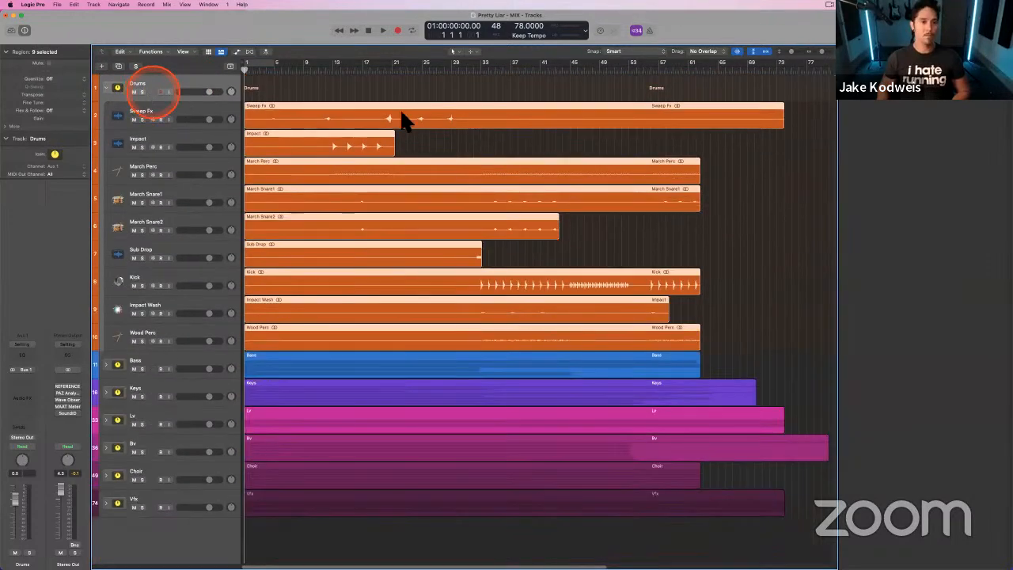
left_click(107, 88)
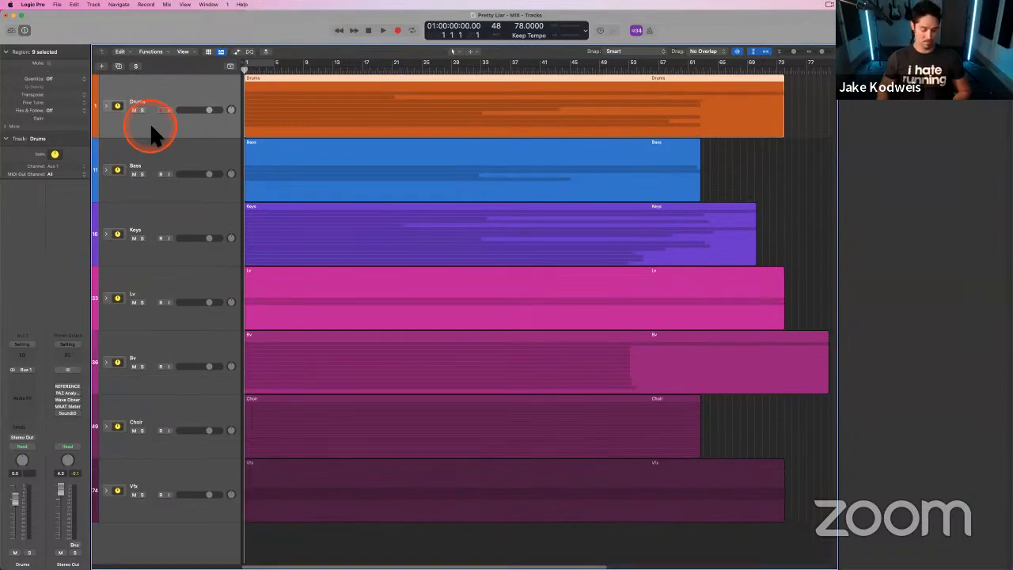
- Expand all the summing stacks at once and increase the vertical zoom so the individual tracks are readable
key("alt+Right")
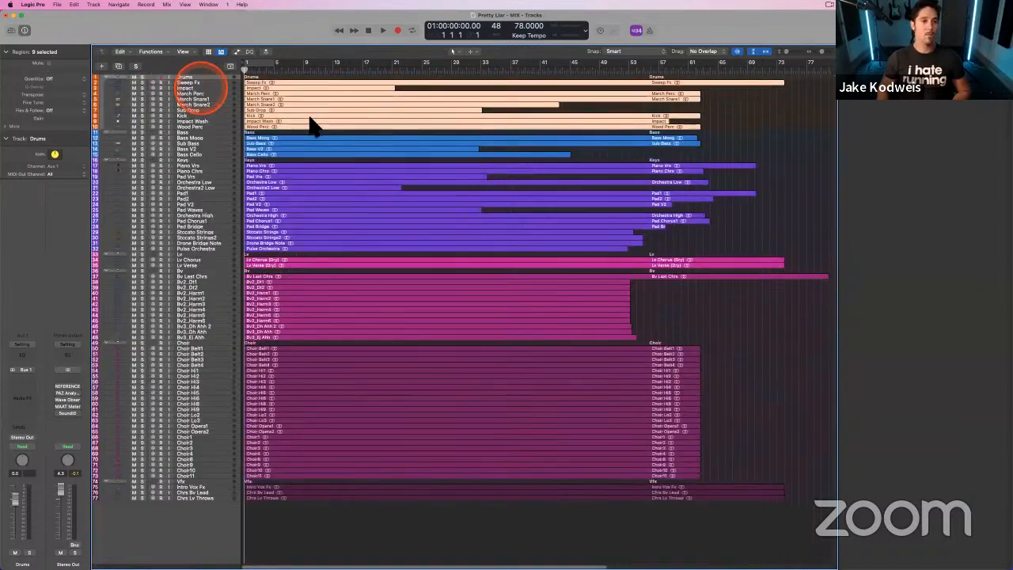
left_click(758, 122)
left_click(912, 85)
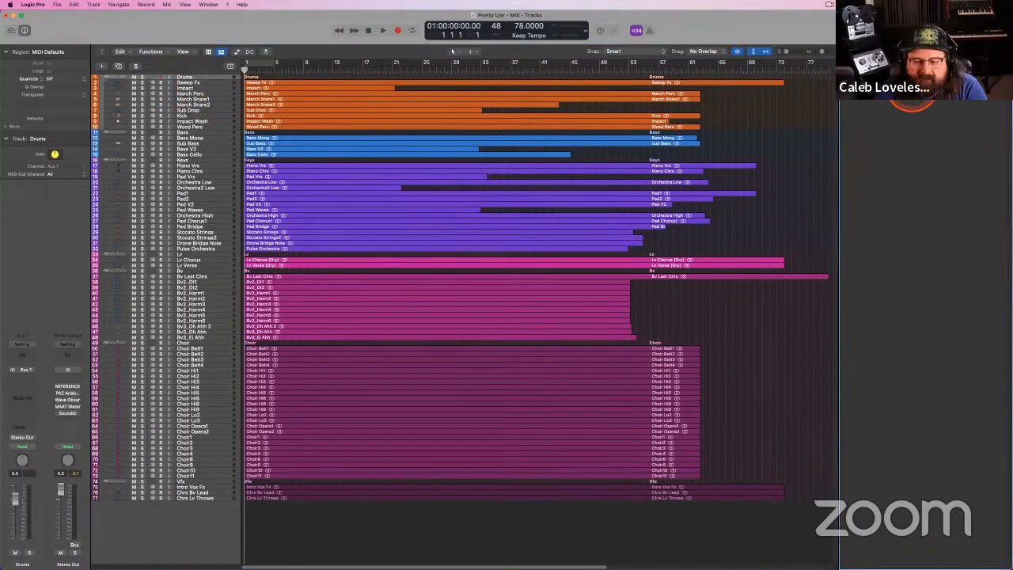
left_click(716, 94)
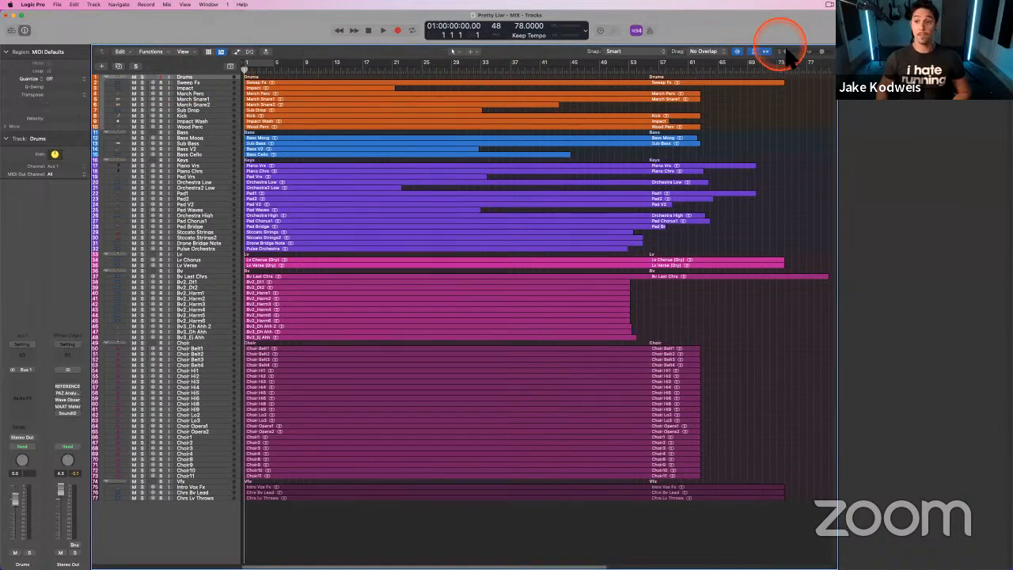
left_click_drag(787, 52, 792, 53)
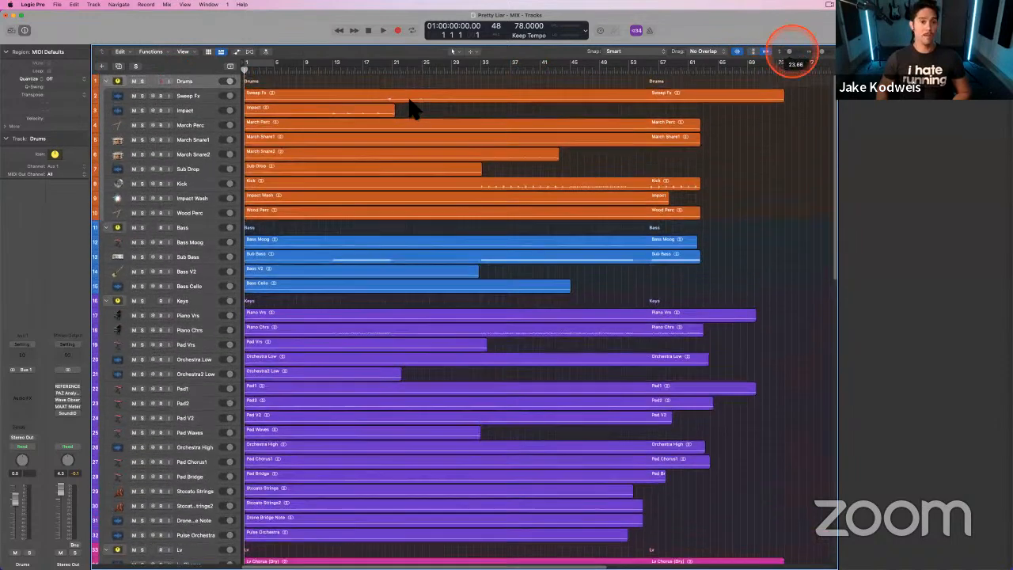
- Place the playhead at bar 8, select the Sweep Fx track, and write "-10 & -20db" in the side note
left_click(311, 93)
left_click(296, 71)
left_click(195, 81)
left_click(195, 95)
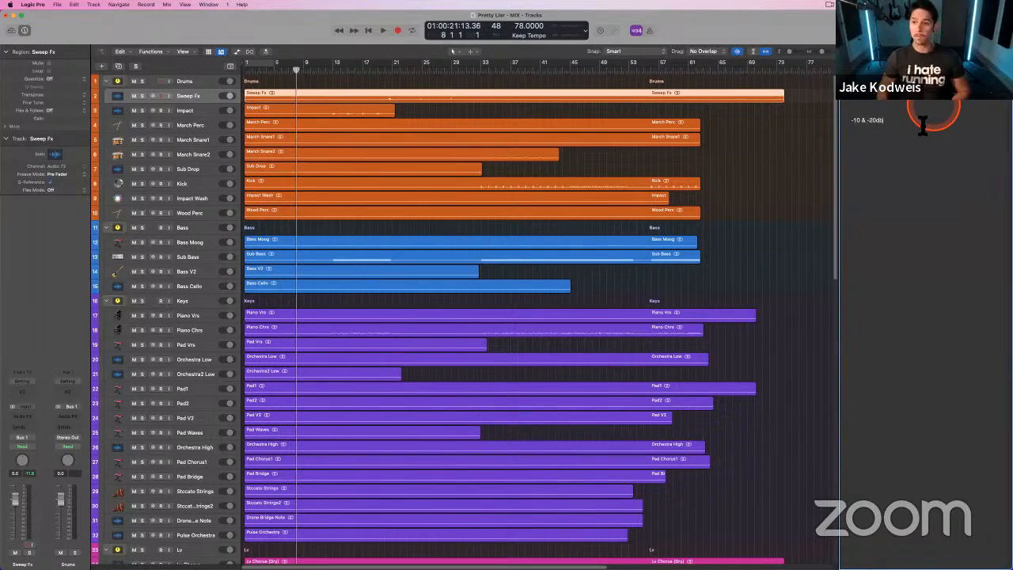
key("Up")
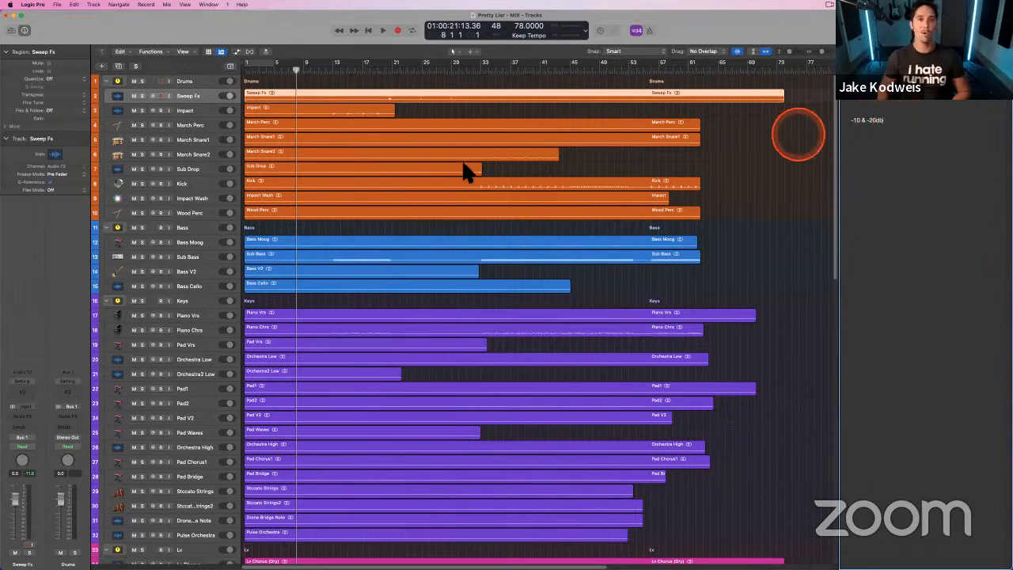
left_click(888, 124)
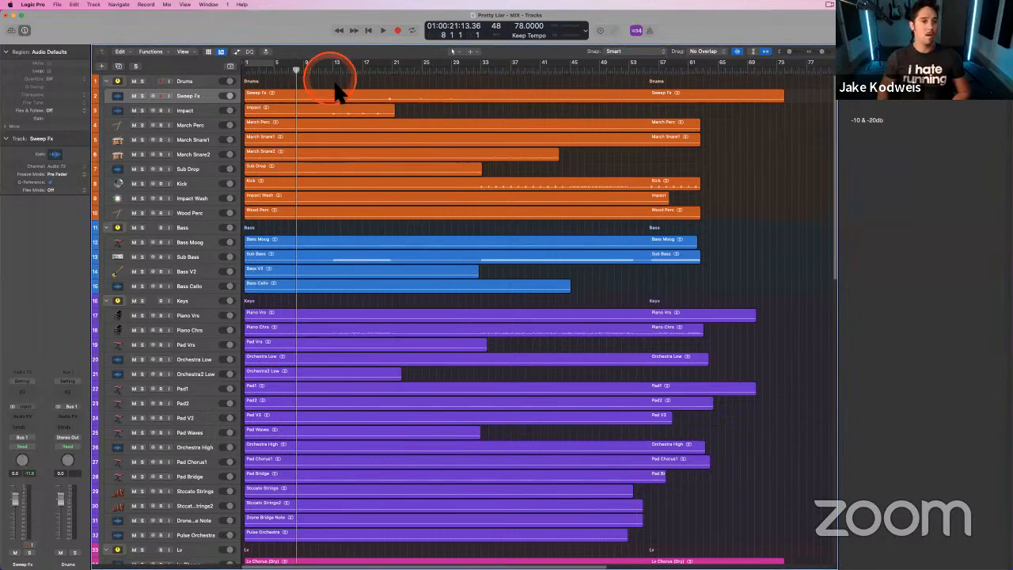
- Select the Sweep Fx region and set its gain to +1.0 dB
left_click_drag(334, 85, 430, 343)
left_click(668, 161)
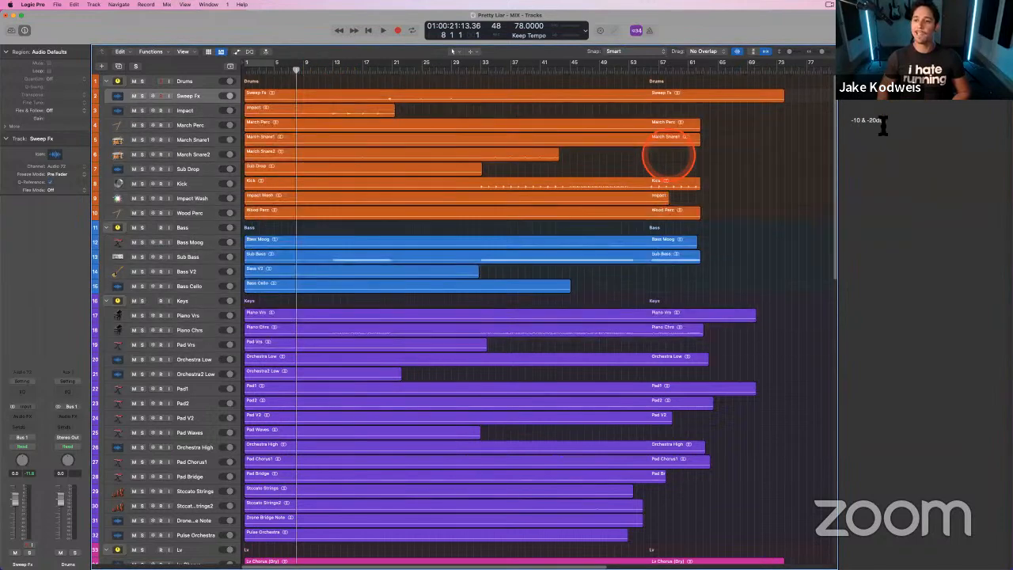
left_click(443, 95)
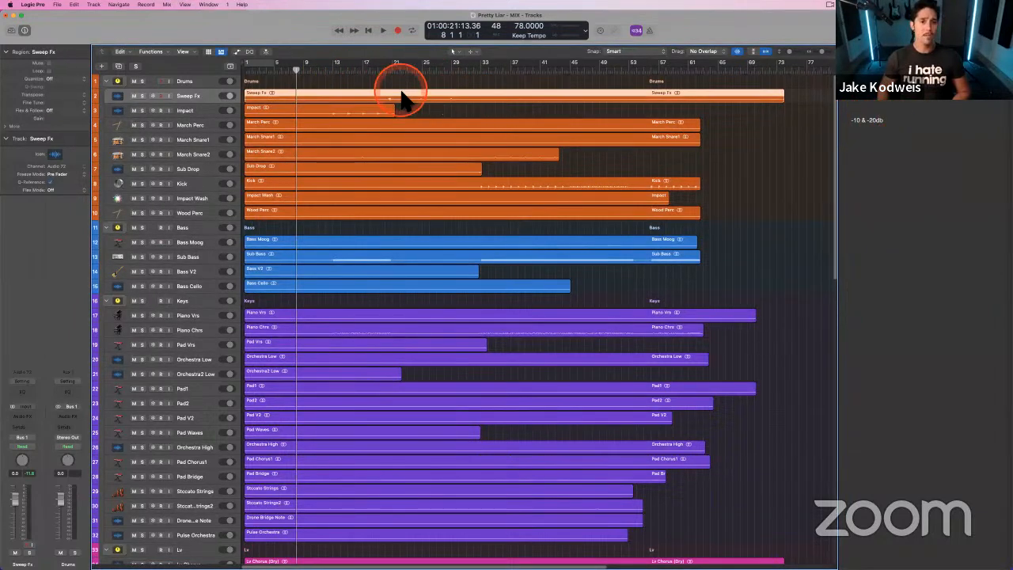
left_click_drag(52, 118, 49, 80)
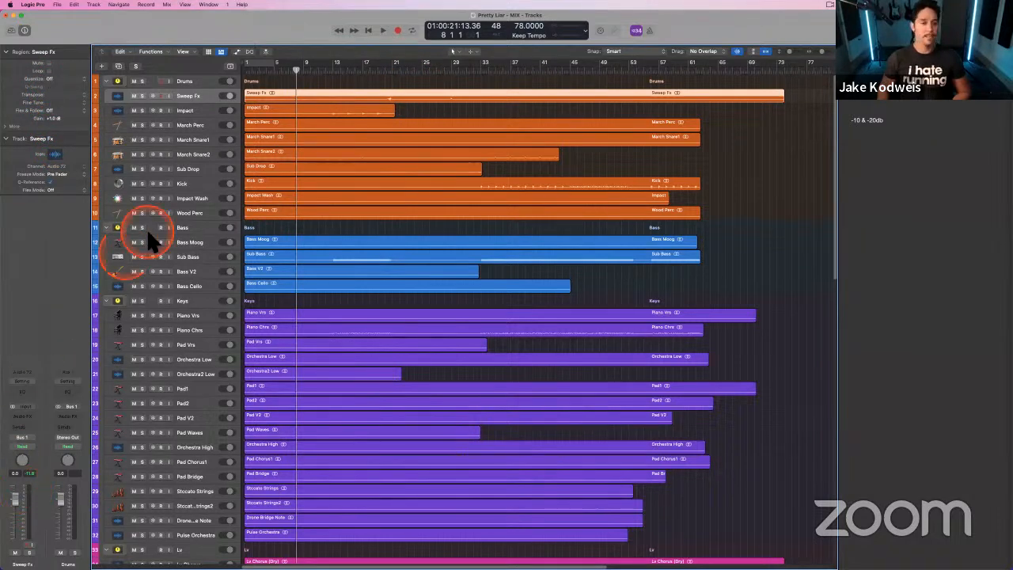
- Start normalizing the gain of all regions in the session, affecting Individual Regions
key("super+a")
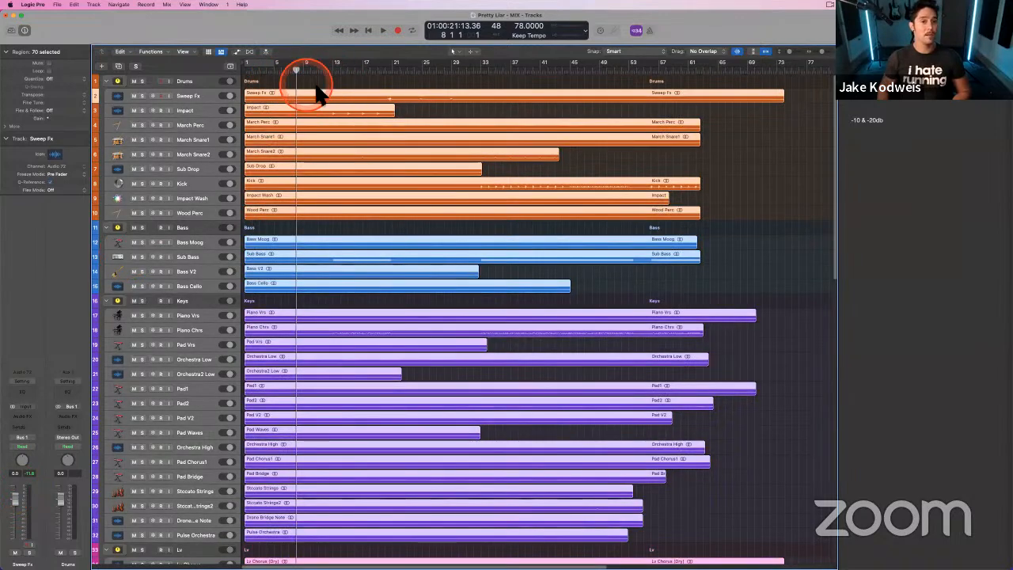
left_click(162, 52)
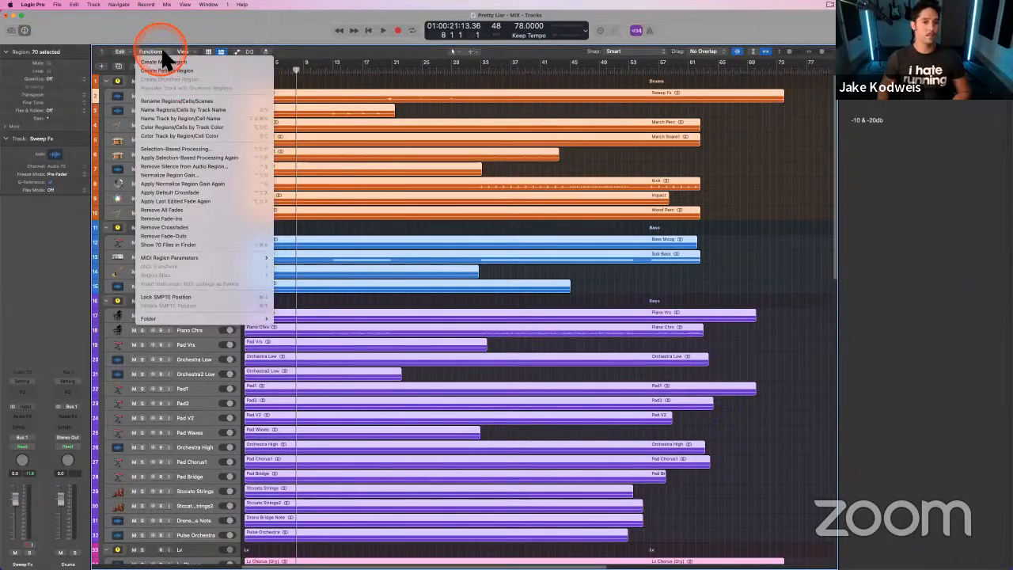
left_click(197, 175)
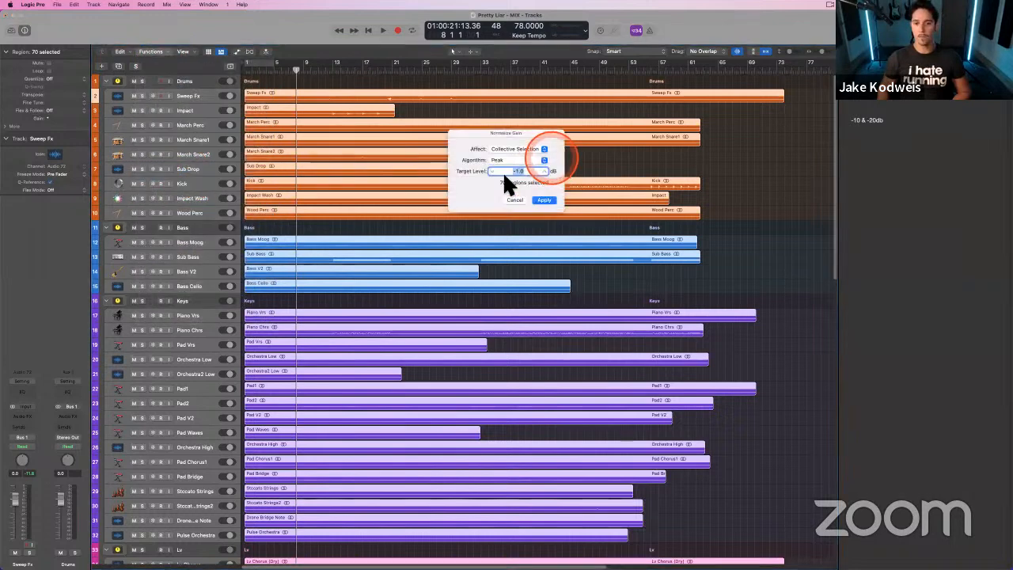
left_click(525, 144)
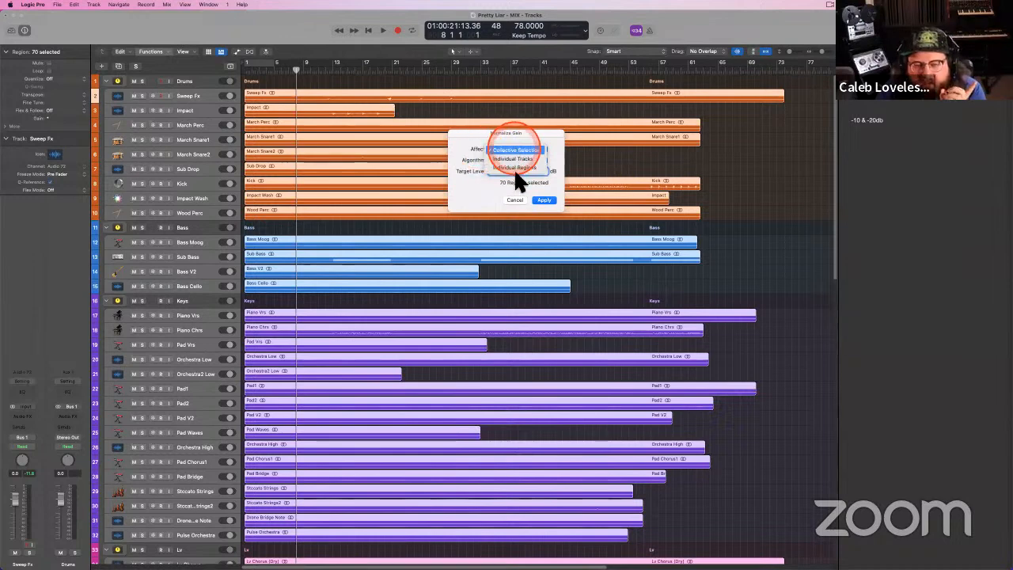
left_click(510, 167)
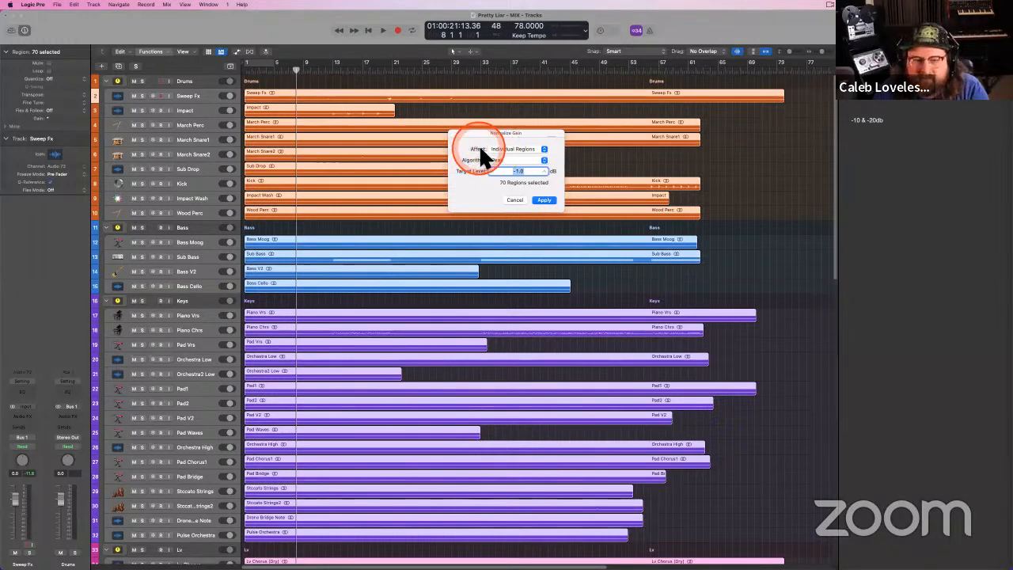
- Apply the gain normalization with the Peak algorithm and a target level of -10 dB
left_click(506, 160)
left_click(496, 161)
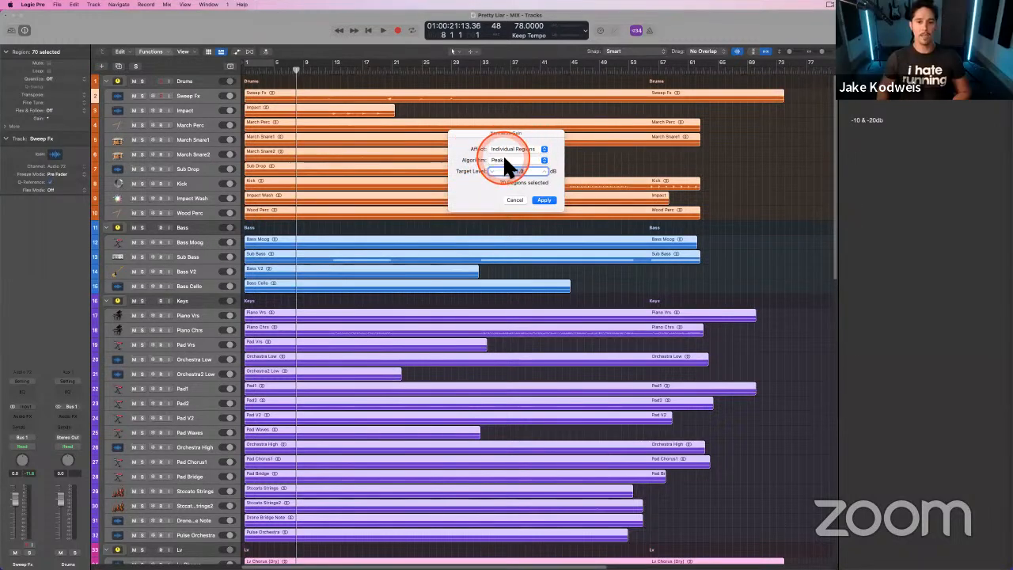
double_click(522, 171)
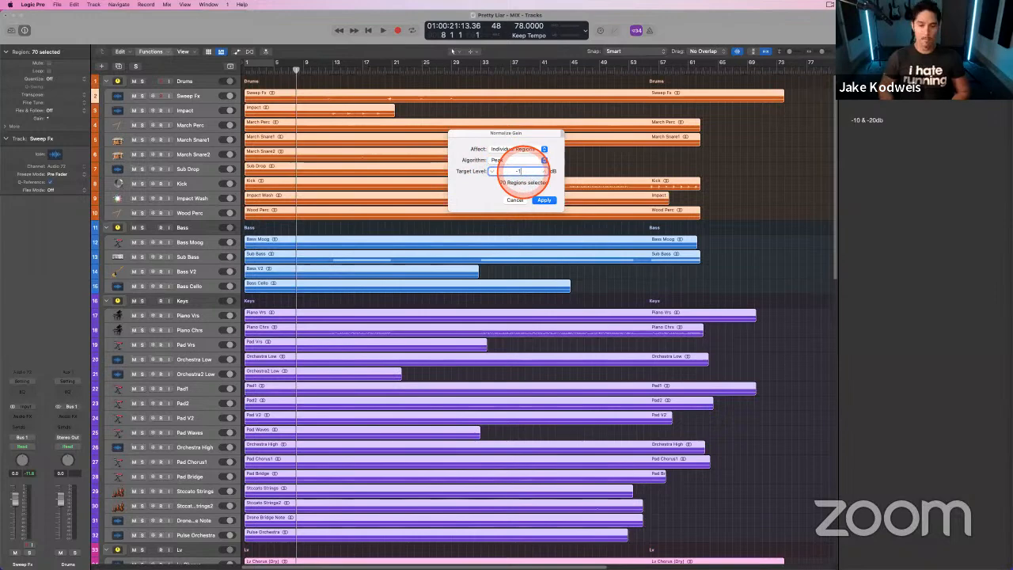
type("-10")
left_click(544, 200)
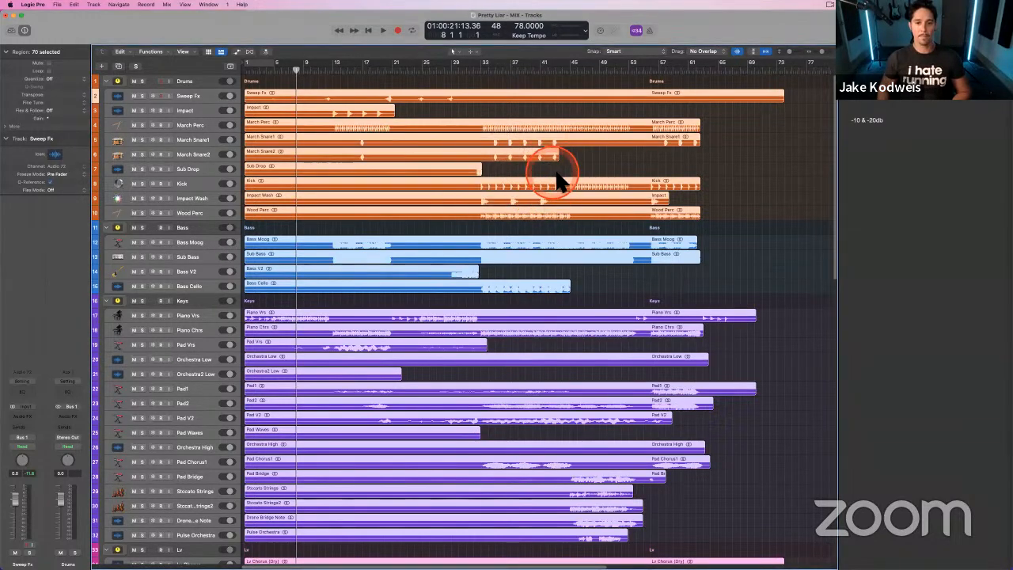
- Deselect the regions, increase the track height, and turn off waveform zoom
left_click(732, 118)
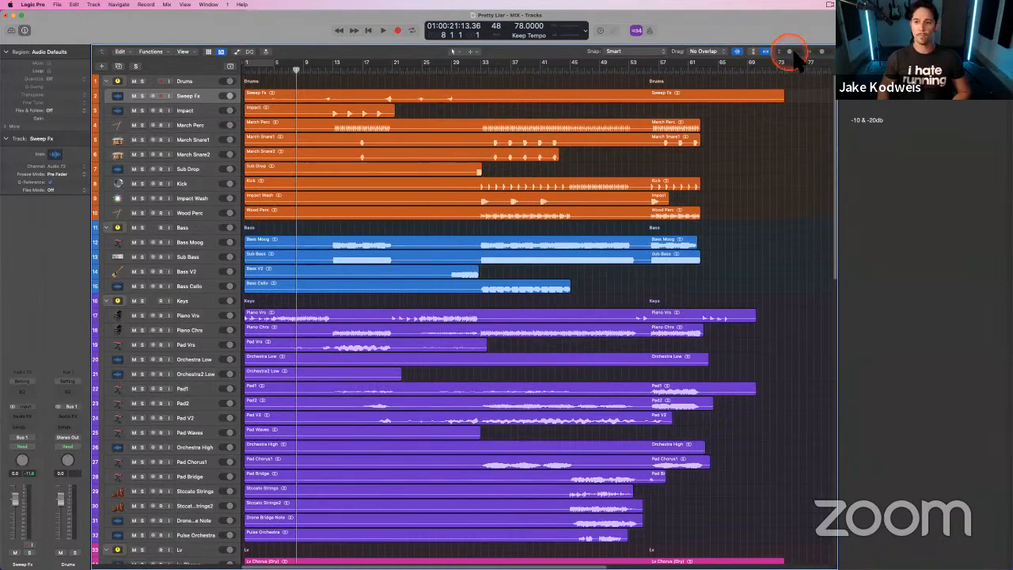
left_click_drag(789, 51, 791, 52)
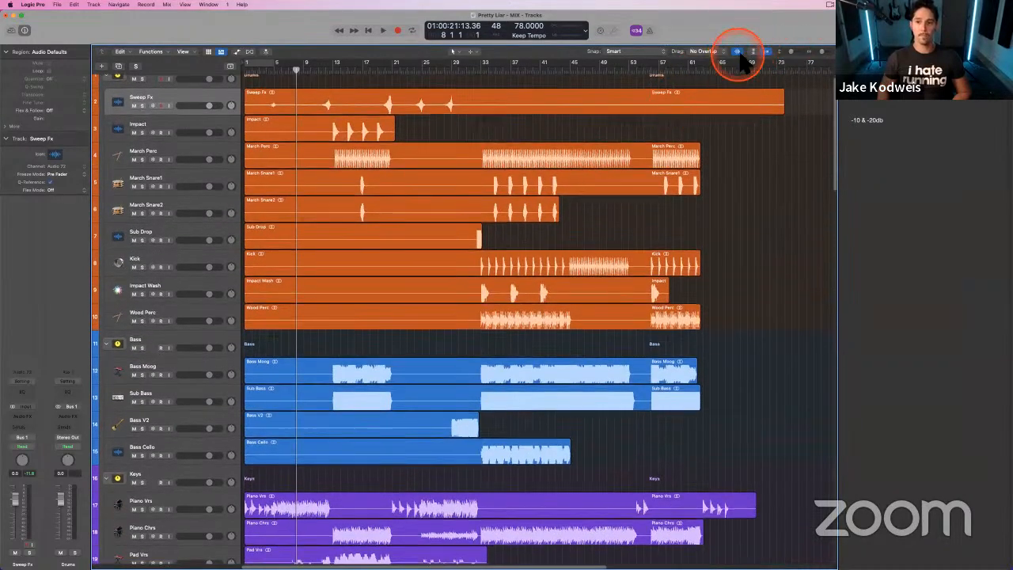
left_click(738, 52)
- Check the normalized waveforms from the Drums tracks down to the Vfx tracks, and undo the gain normalization
scroll(410, 204, "down", 8)
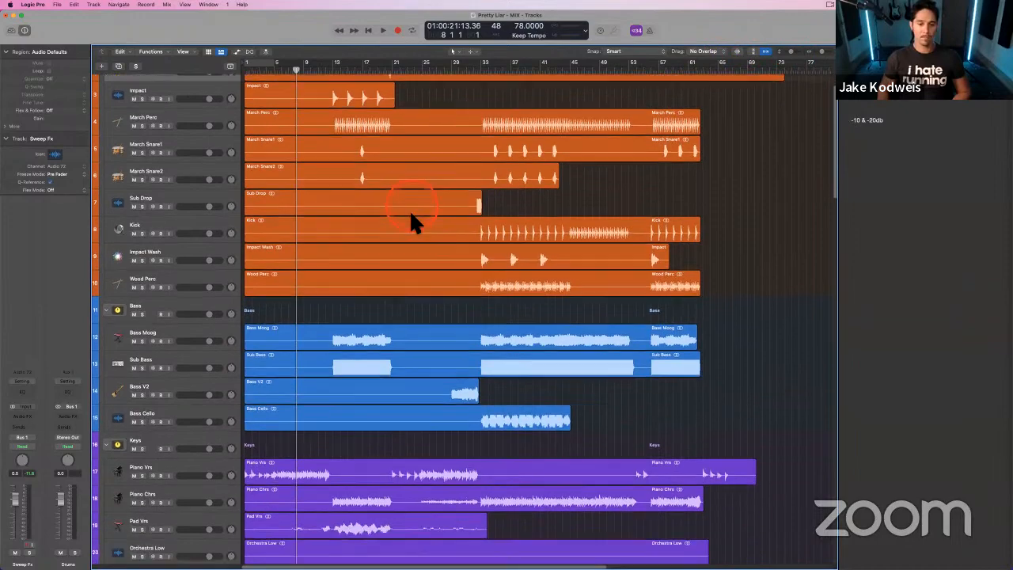
scroll(368, 252, "down", 20)
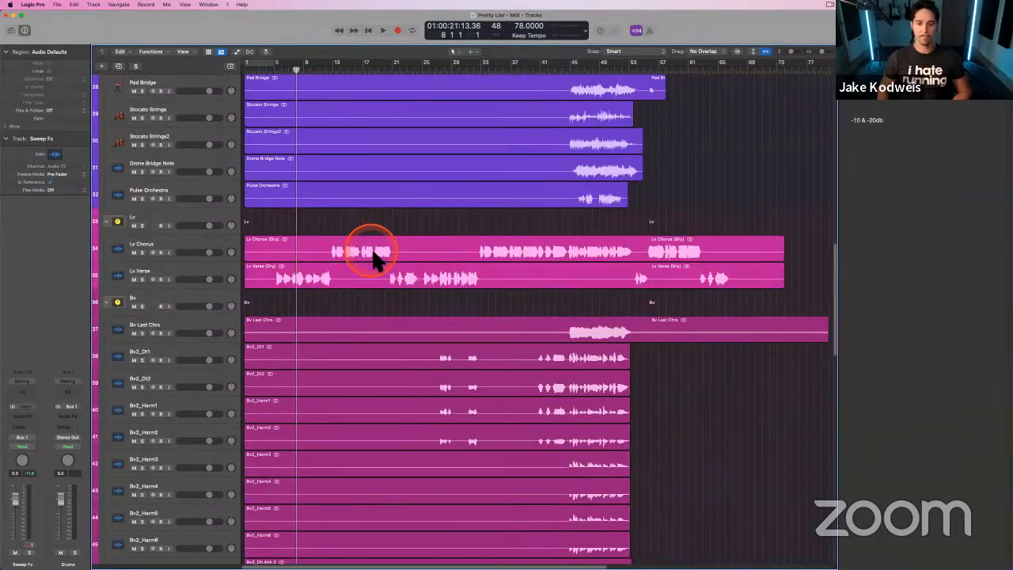
scroll(372, 247, "down", 3)
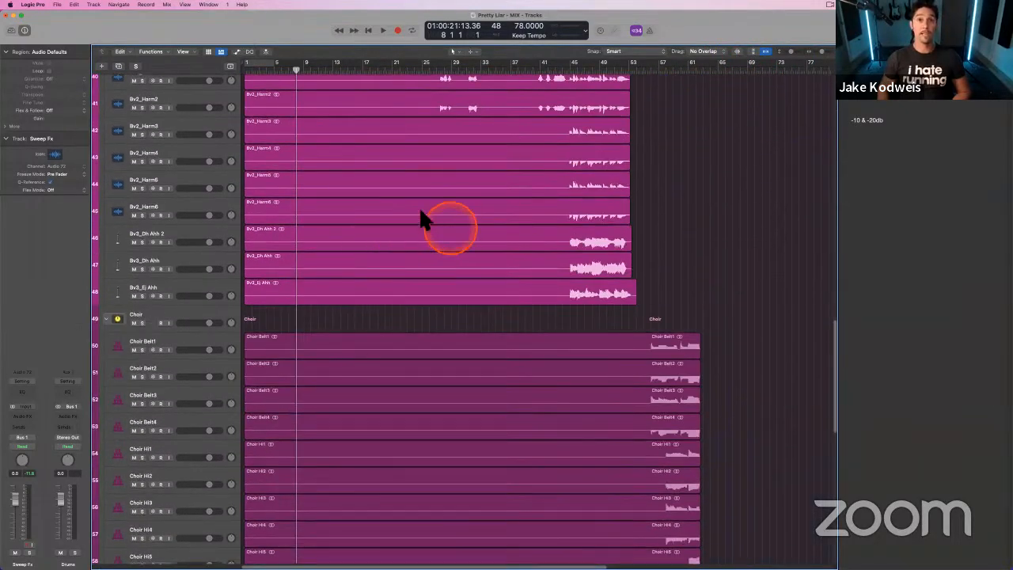
scroll(425, 165, "down", 1)
scroll(425, 164, "down", 20)
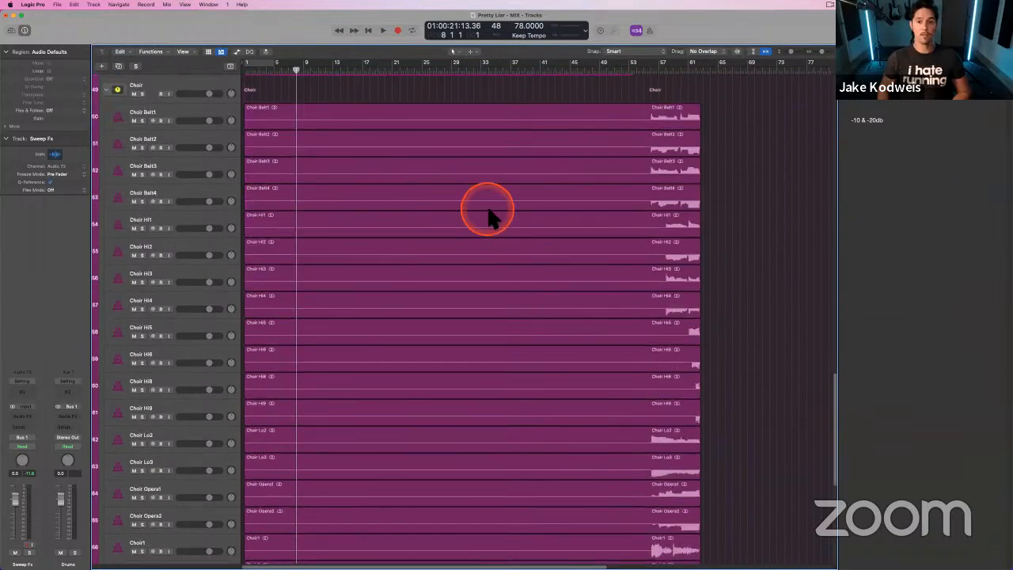
left_click(435, 374)
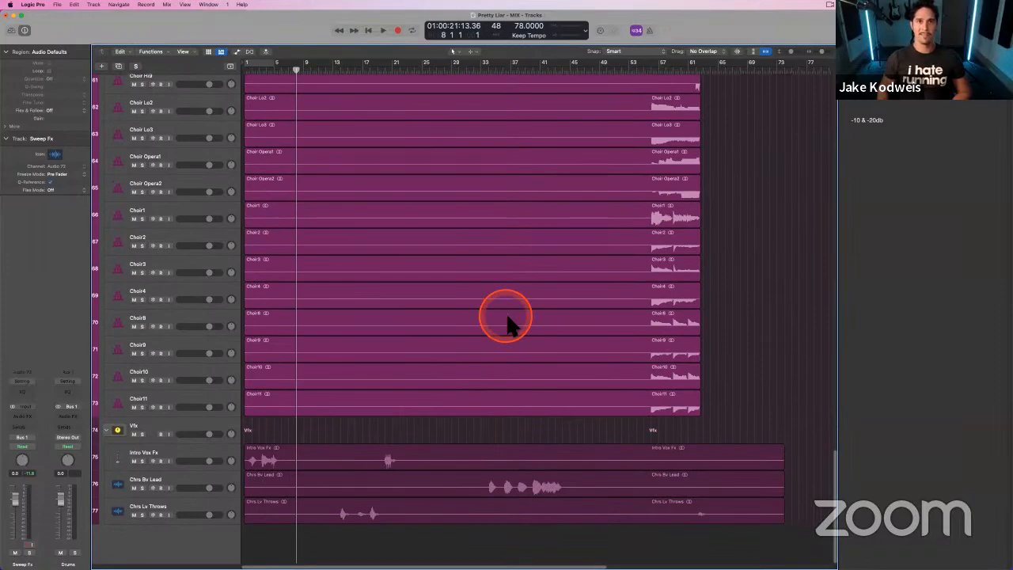
scroll(507, 321, "up", 15)
scroll(506, 312, "up", 12)
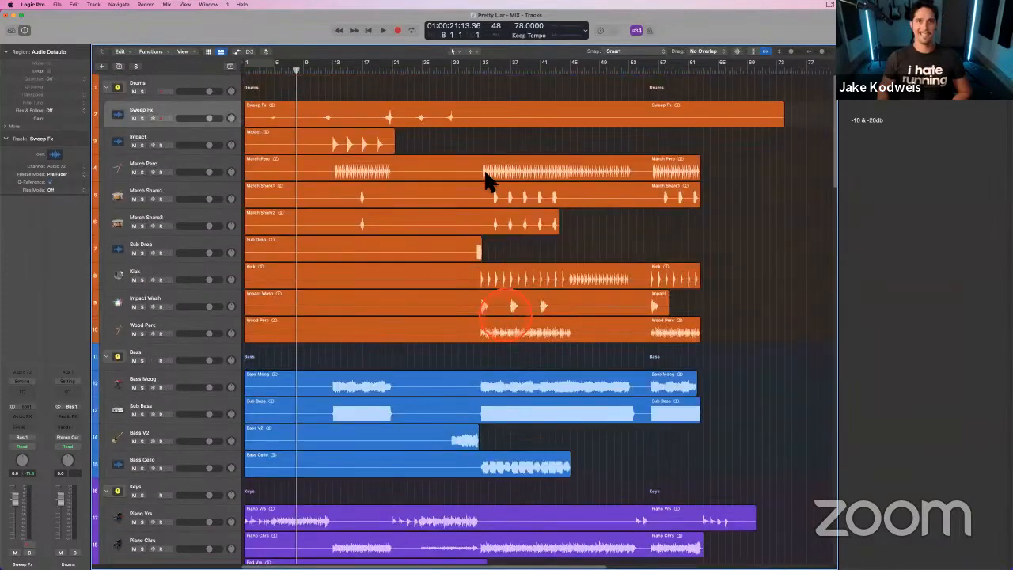
key("super+z")
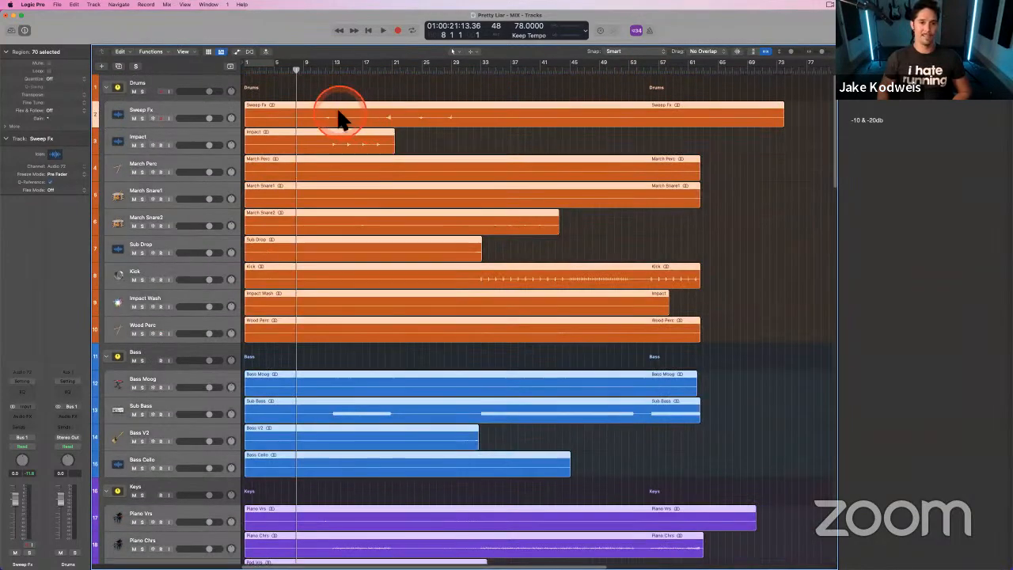
- Go through the drum regions one by one from Sweep Fx down to Kick to examine their original levels
left_click(423, 90)
left_click(443, 127)
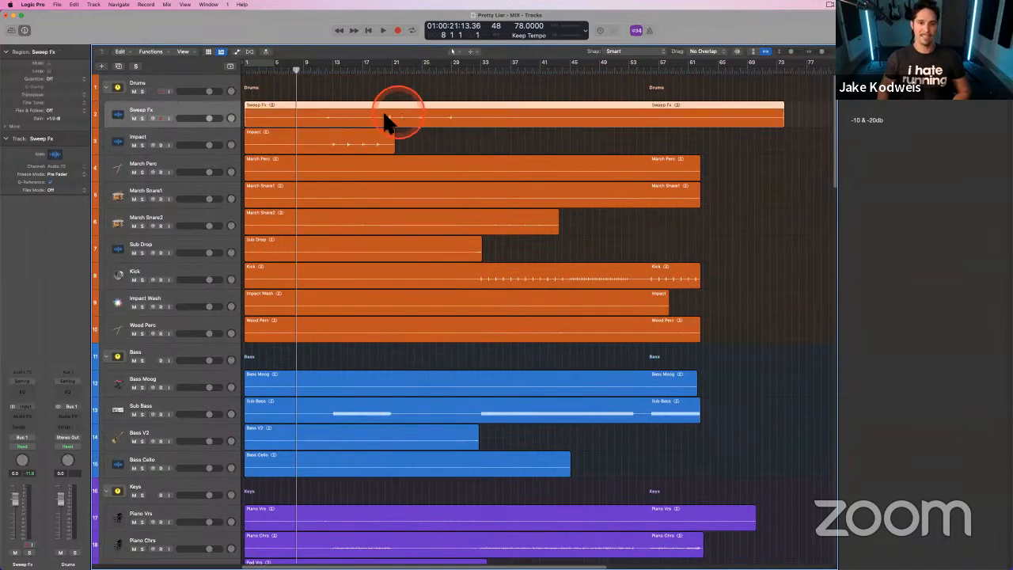
left_click(372, 136)
left_click(605, 170)
left_click(459, 192)
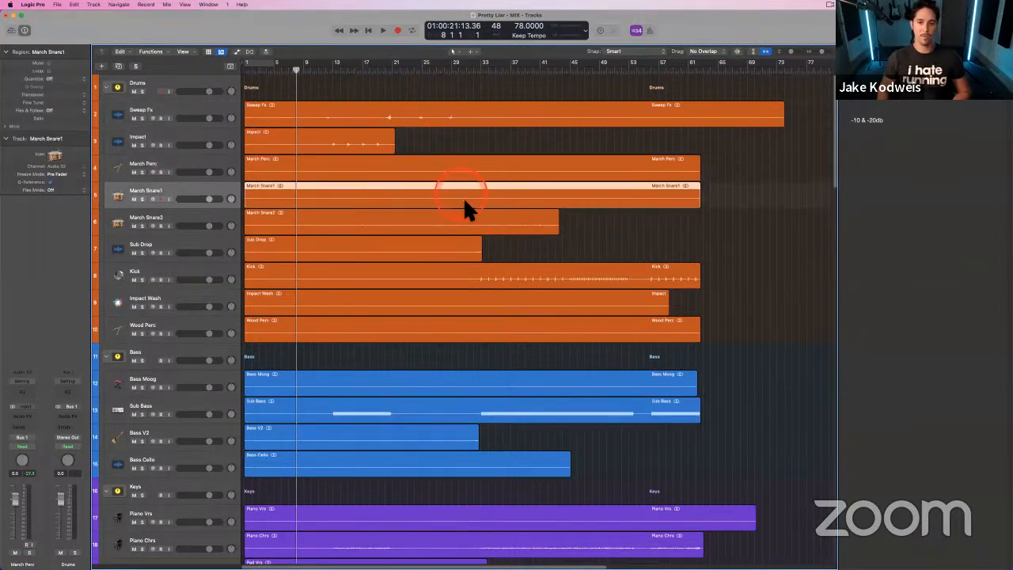
left_click(475, 221)
left_click(450, 245)
left_click(517, 277)
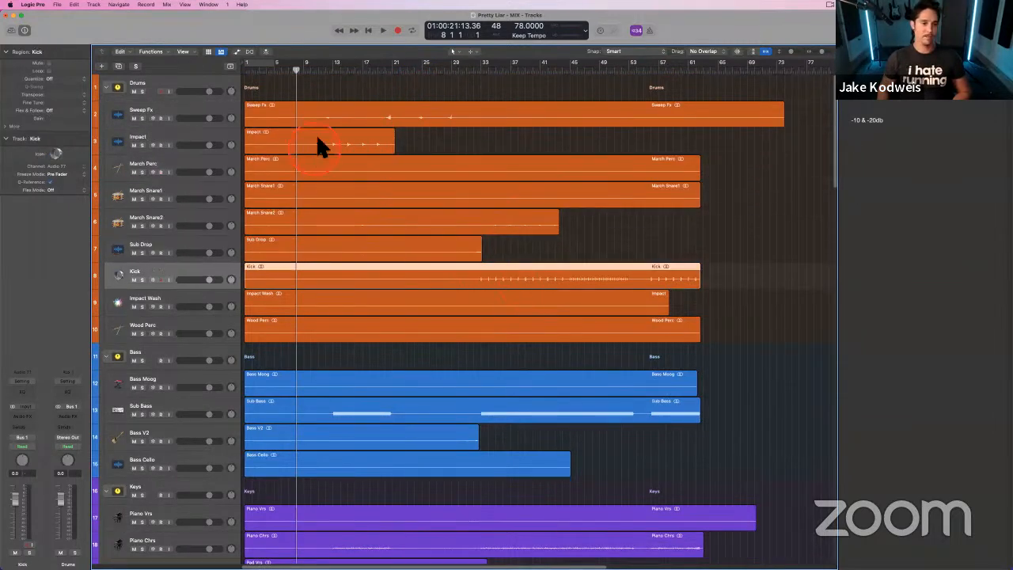
- Restore the undone gain normalization on all the regions and clear the selection
left_click(349, 93)
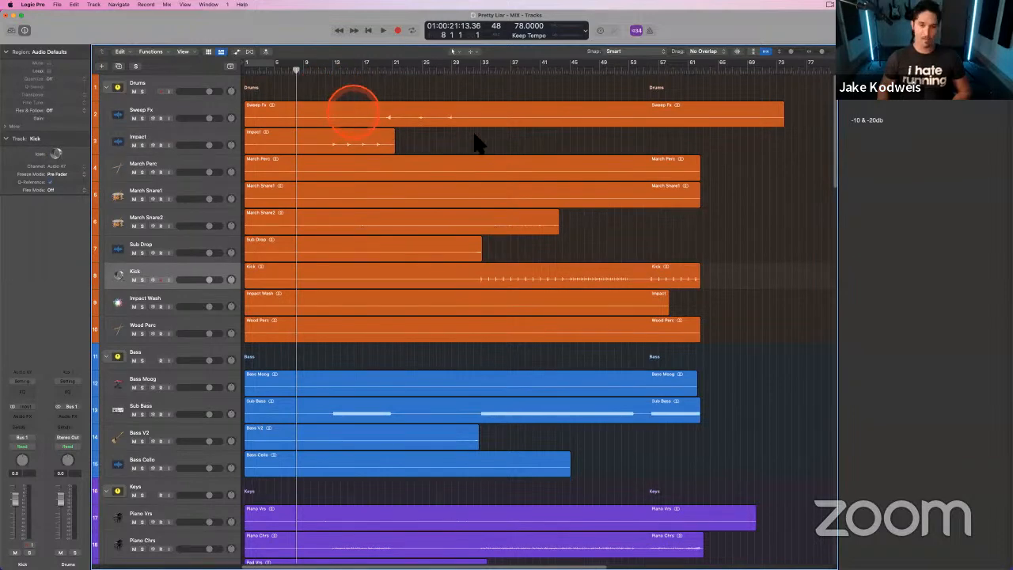
key("super+z")
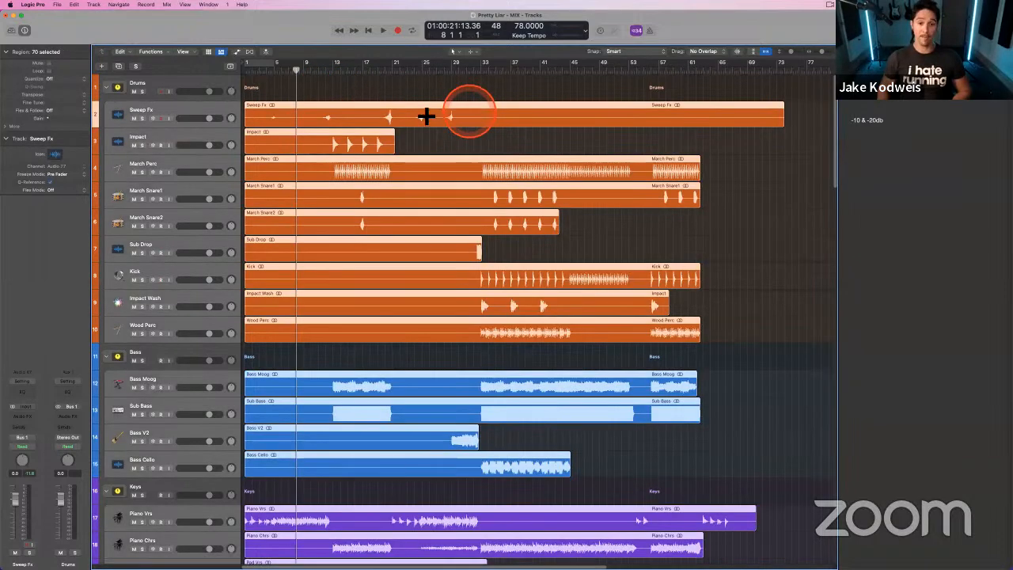
left_click(513, 142)
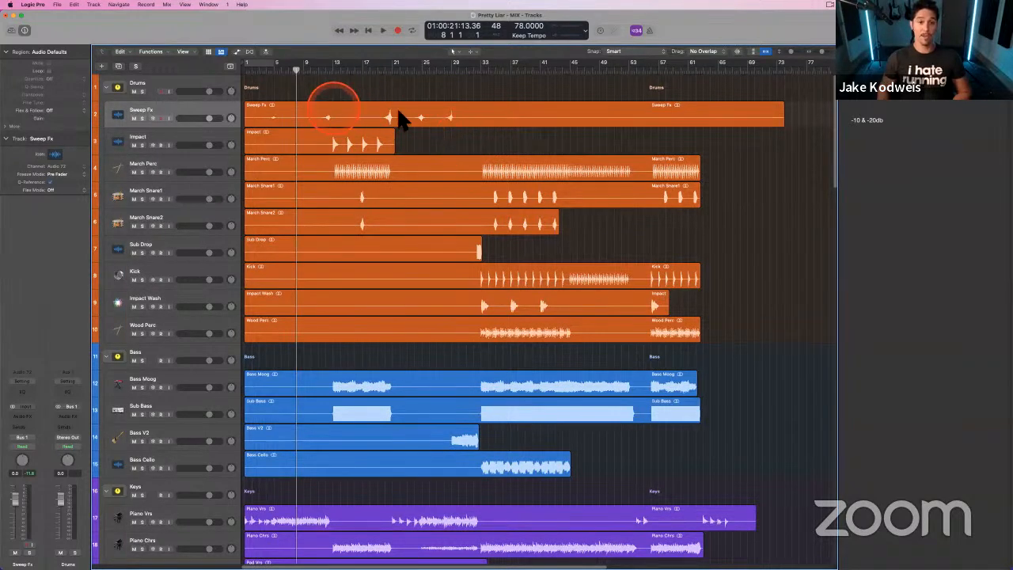
- Inspect the gain applied to the normalized March Perc and Sweep Fx regions, leaving no region selected
left_click(441, 163)
left_click(492, 168)
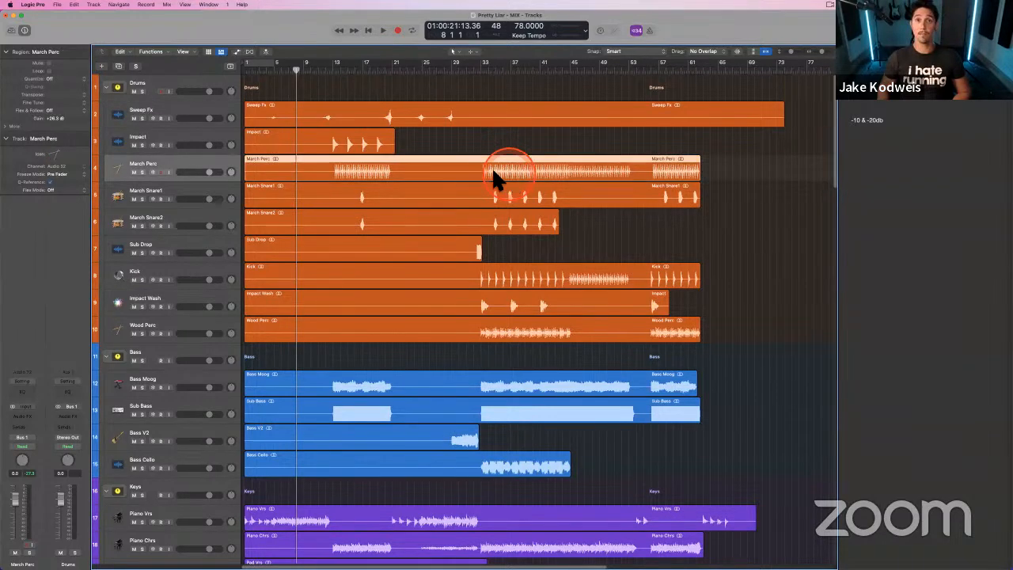
left_click(485, 145)
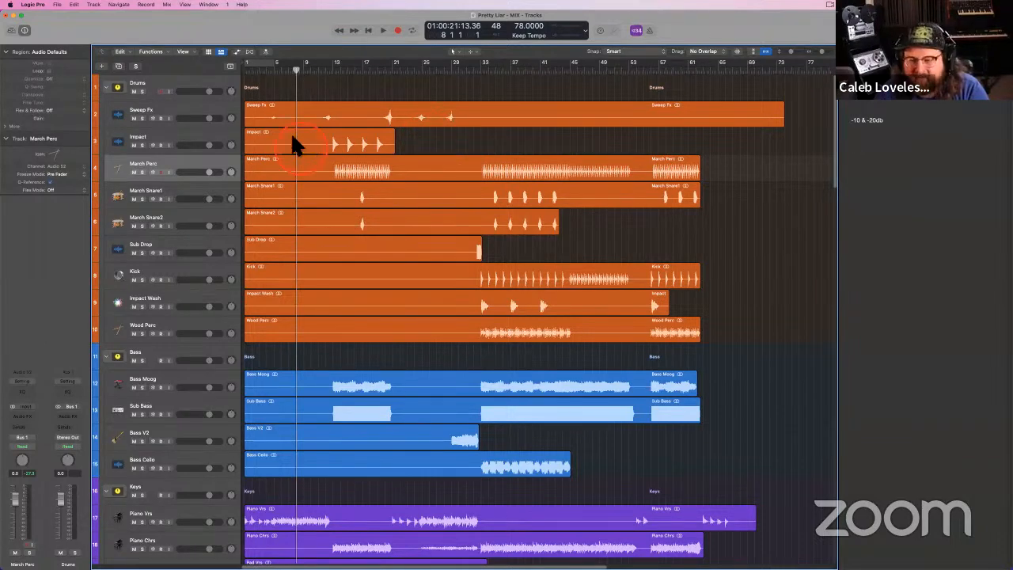
left_click(211, 111)
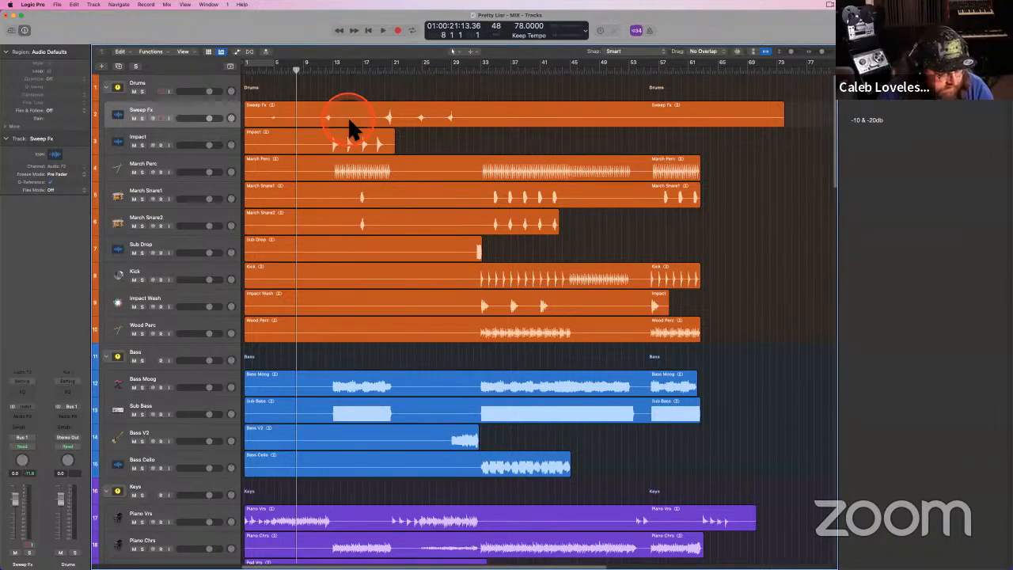
left_click(429, 145)
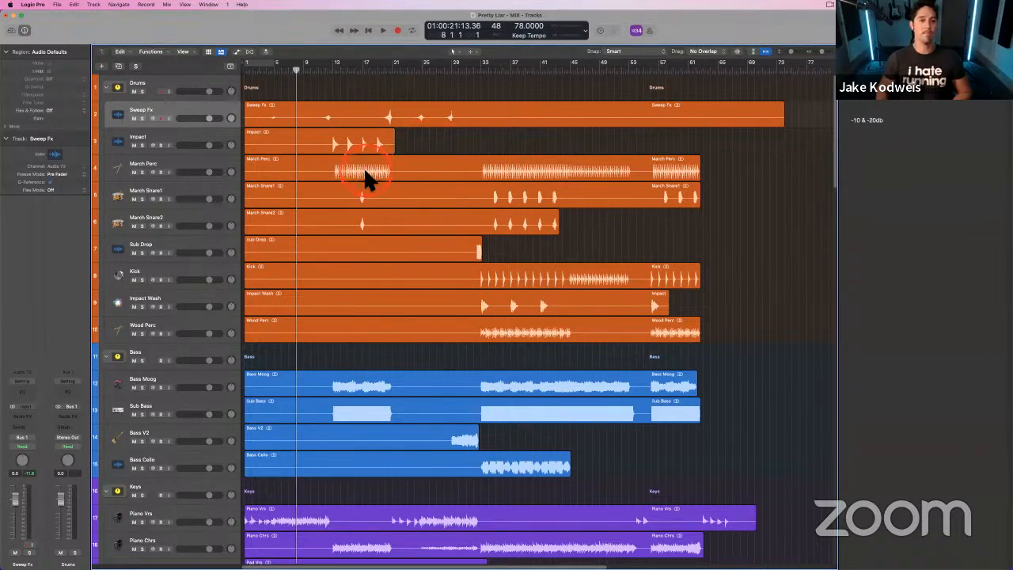
left_click_drag(365, 170, 371, 170)
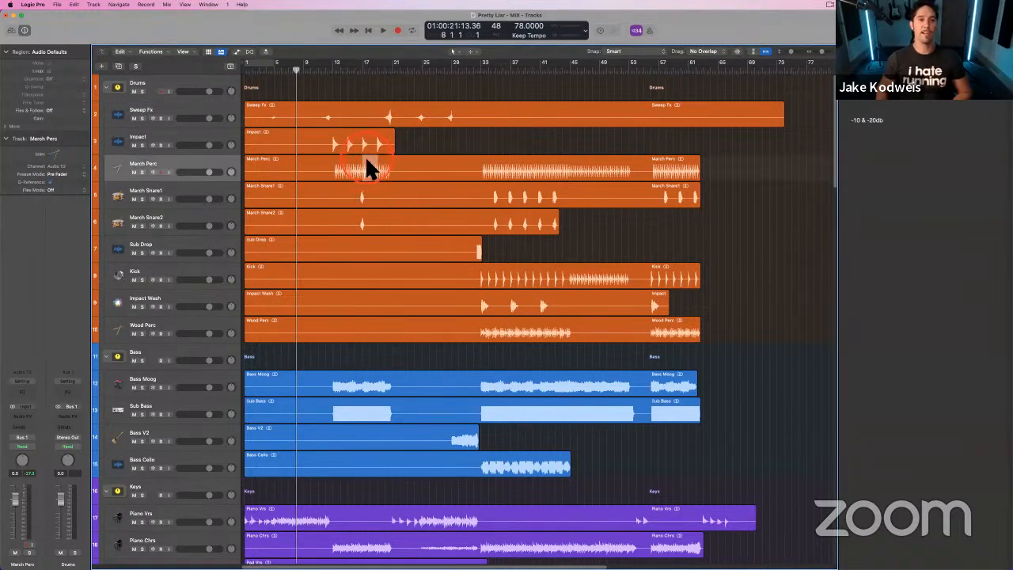
left_click(415, 144)
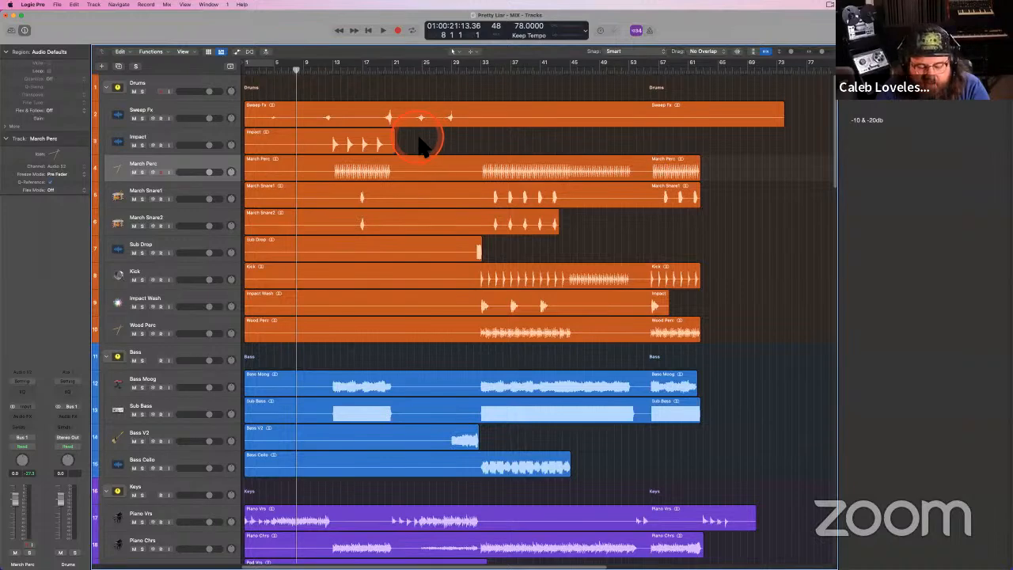
left_click(198, 111)
left_click(503, 144)
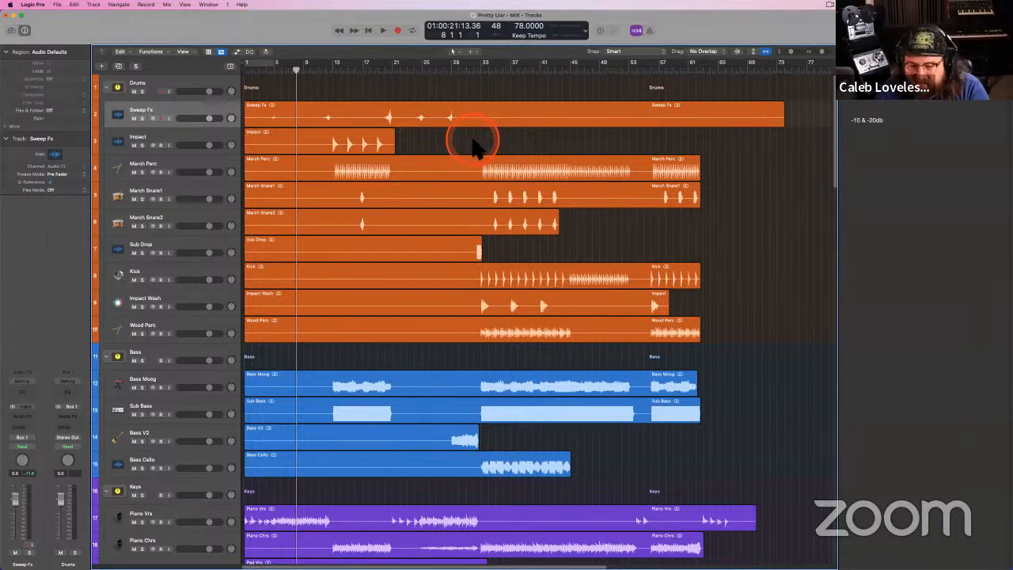
- Replace the existing note text with "MIXDOWN GOAL = Peaking no higher than -6db"
left_click_drag(887, 125, 852, 112)
key("BackSpace")
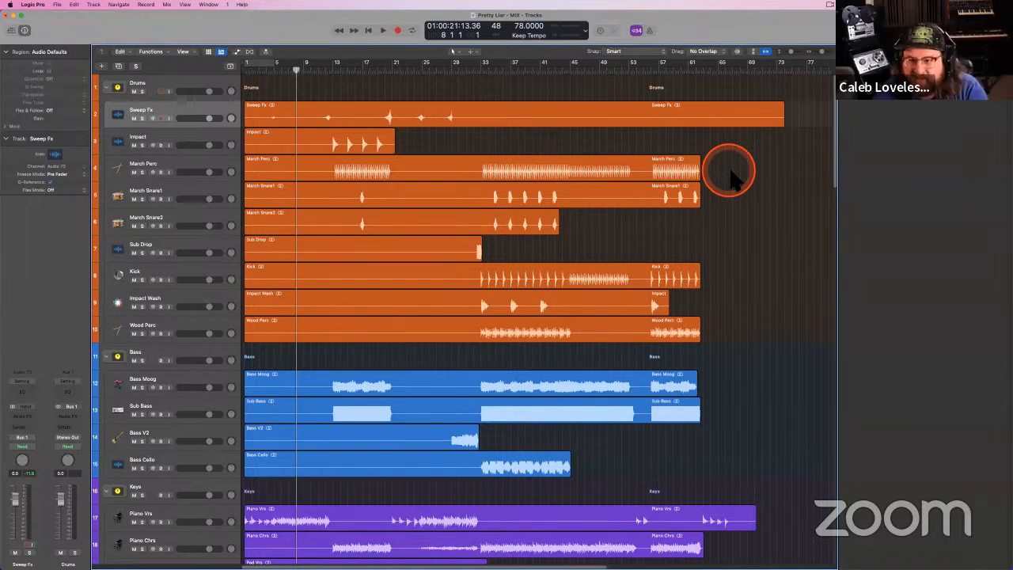
left_click(916, 143)
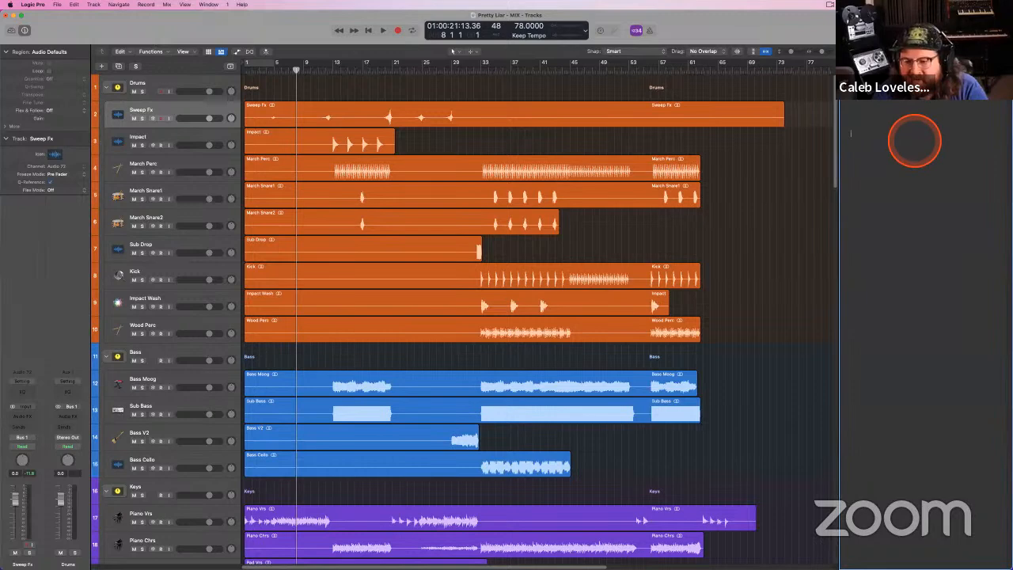
type("mixdown")
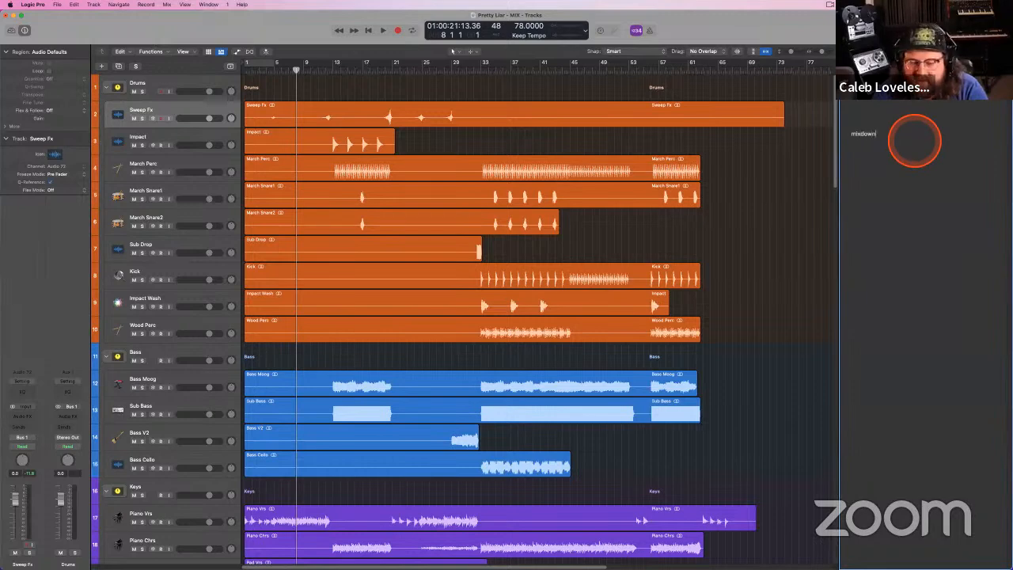
key("BackSpace")
key("BackSpace")
key("BackSpace")
key("BackSpace")
key("BackSpace")
key("BackSpace")
key("BackSpace")
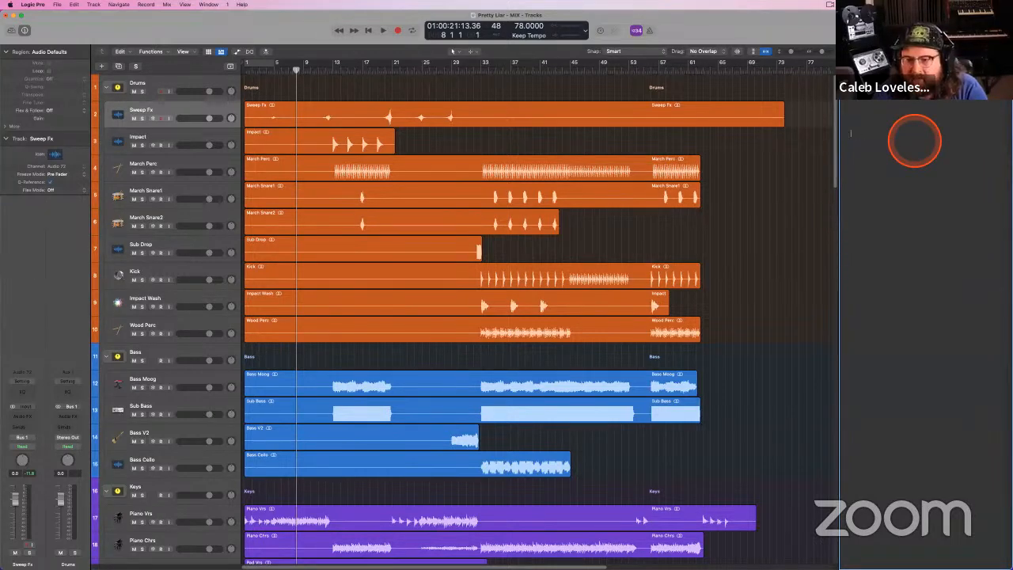
type("MIXDOWN GOAL")
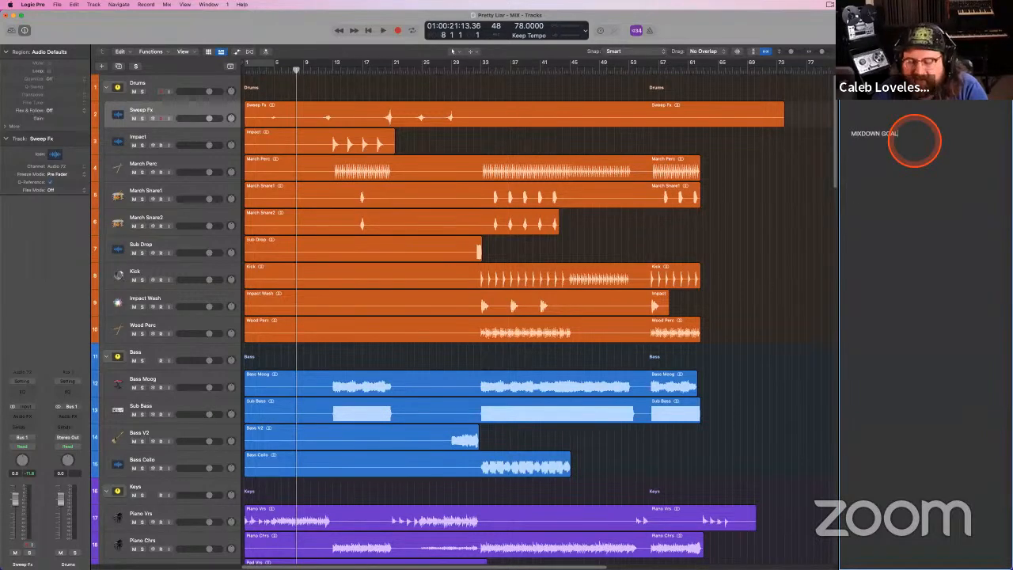
type(" = P")
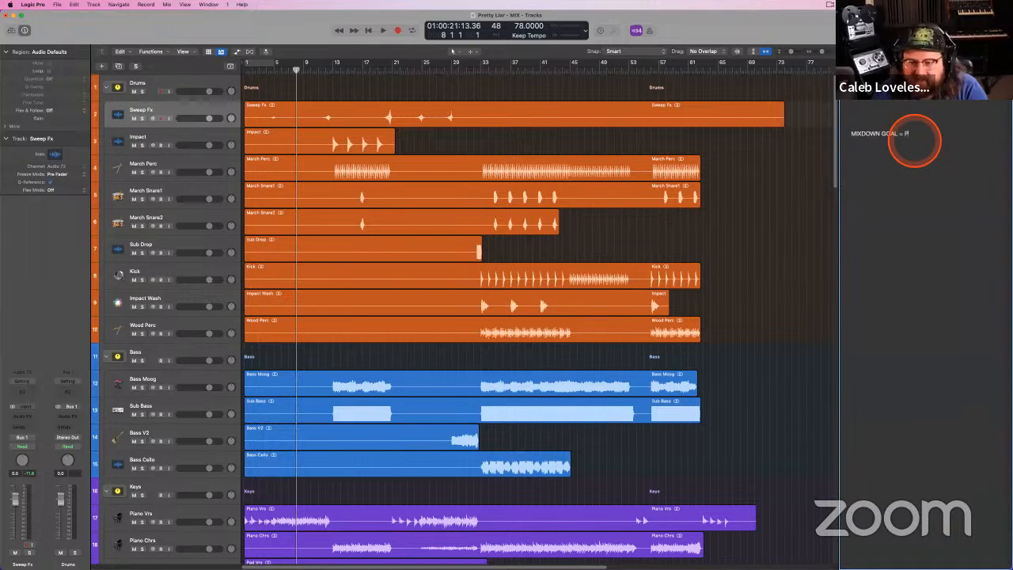
type("eaking no high")
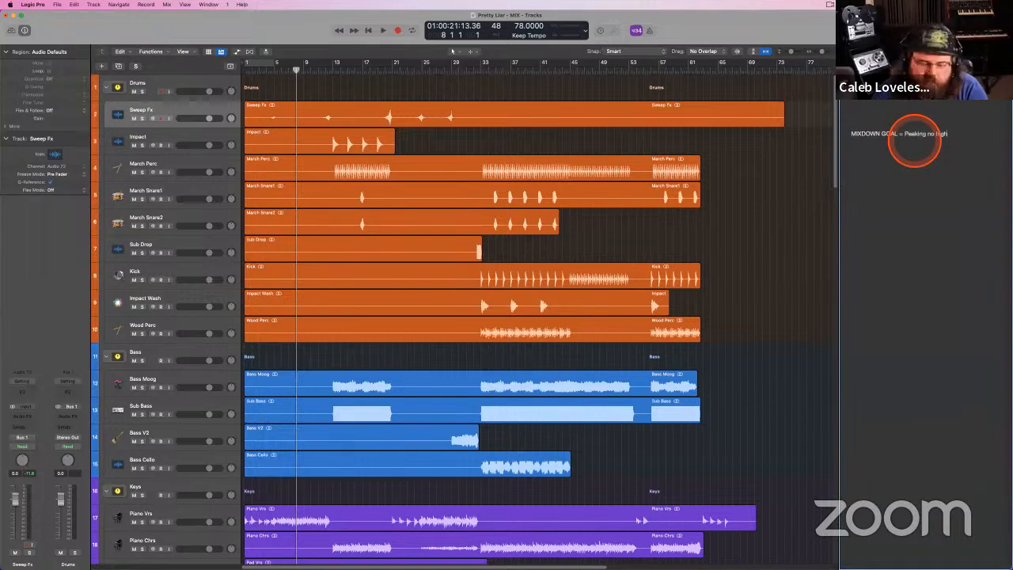
type("er than -")
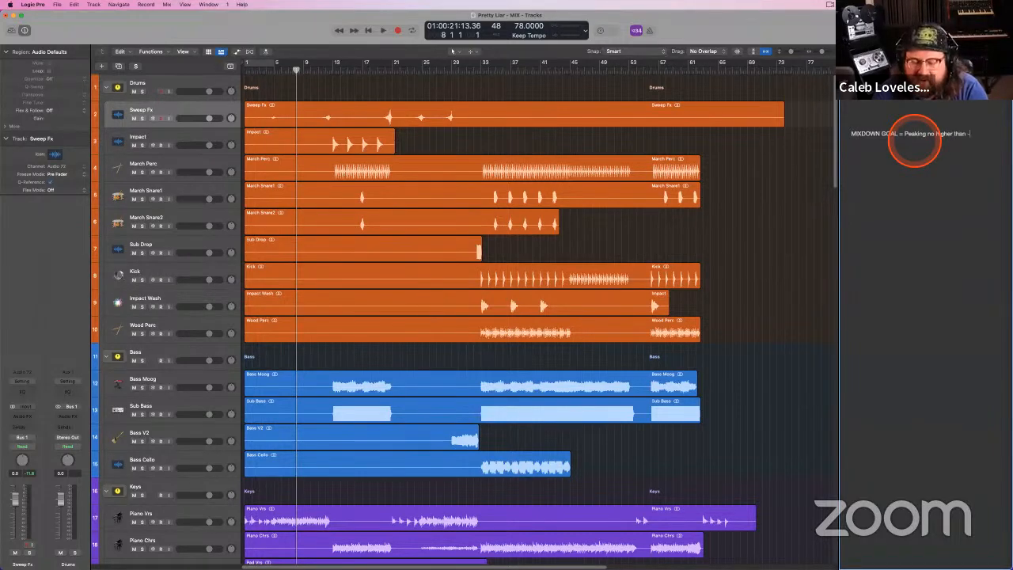
type("6db")
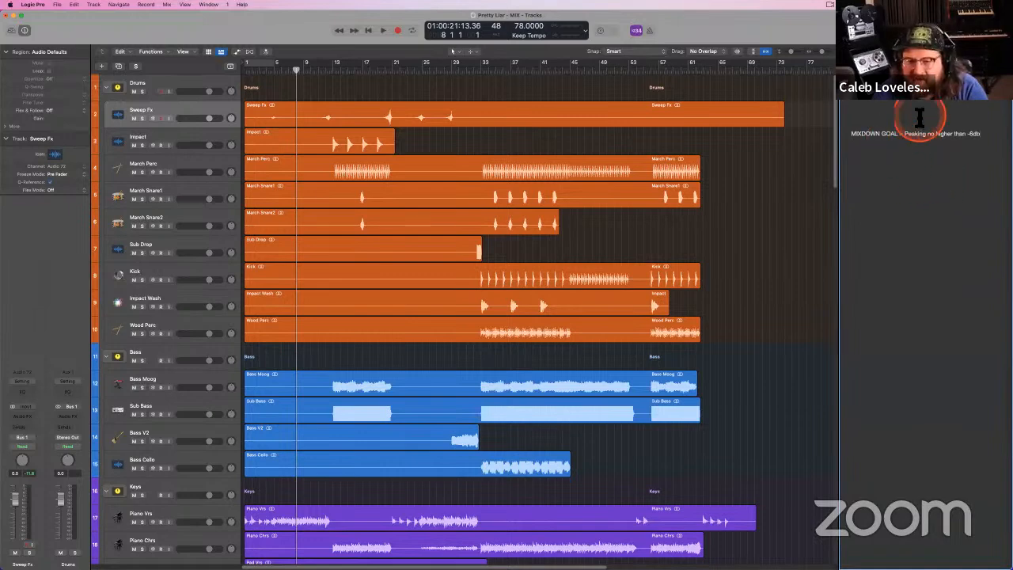
- Reformat the note as a "MIXDOWN GOAL:" heading with "Peaking no higher than -6db" on the line below
left_click(870, 129)
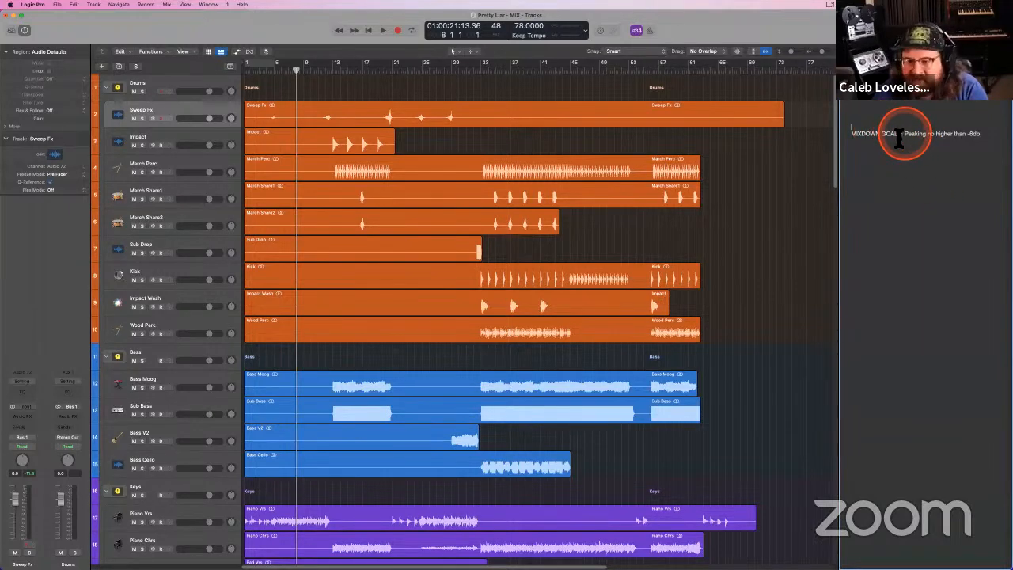
double_click(901, 134)
key("Return")
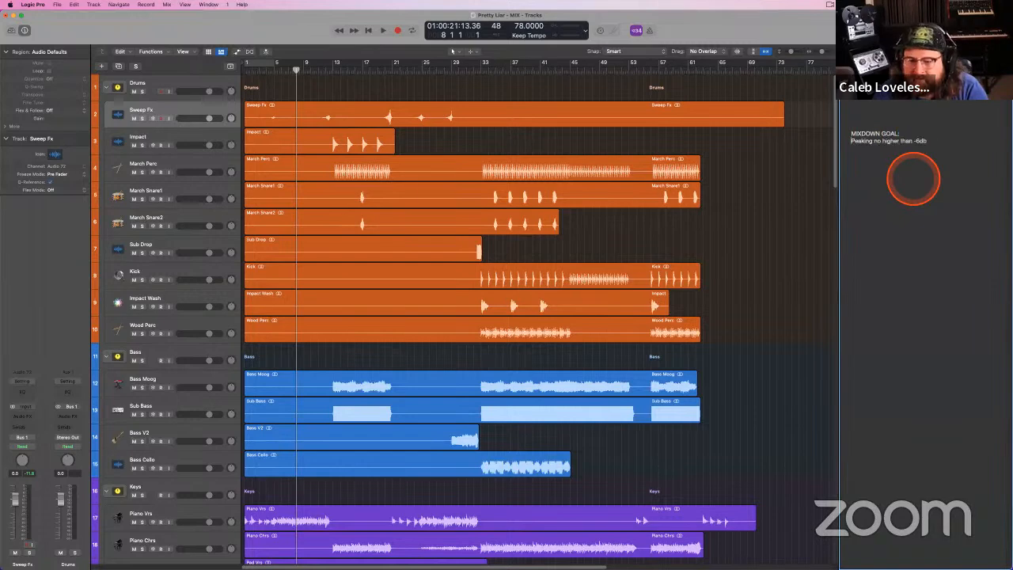
left_click(901, 136)
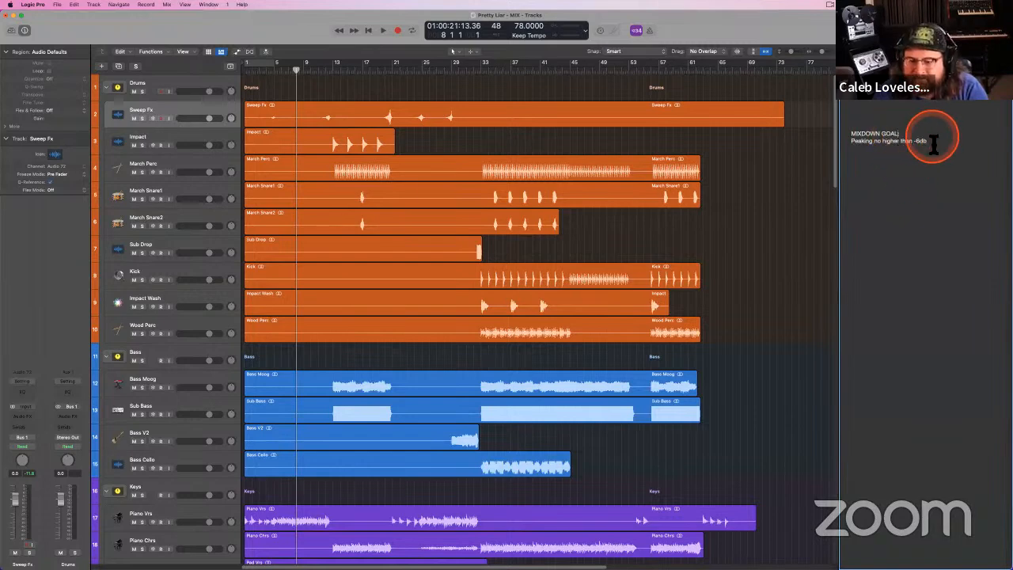
left_click_drag(934, 145, 858, 137)
left_click(857, 130)
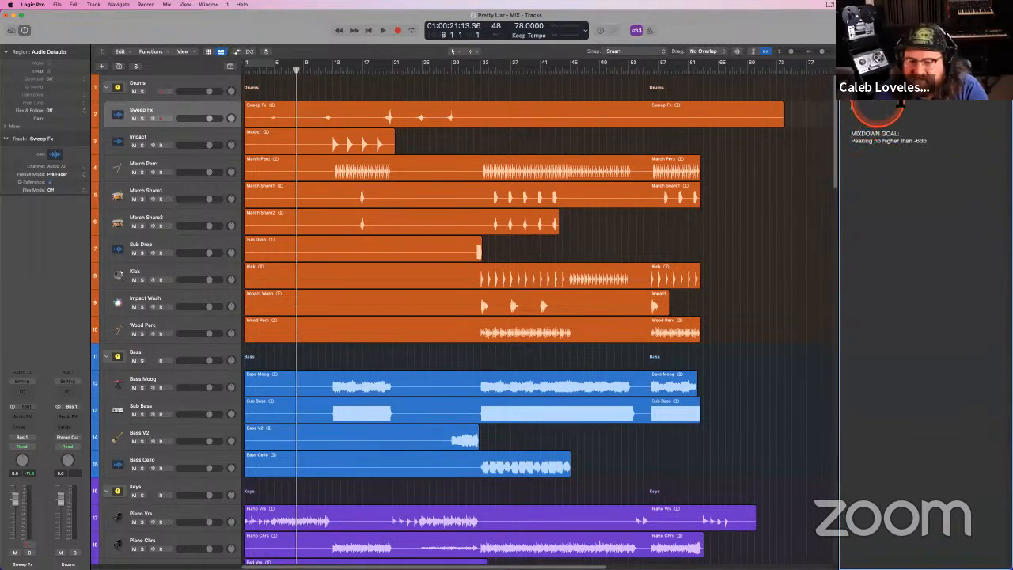
- Delete empty lines above the mixdown goal heading to move the note up
left_click(929, 135)
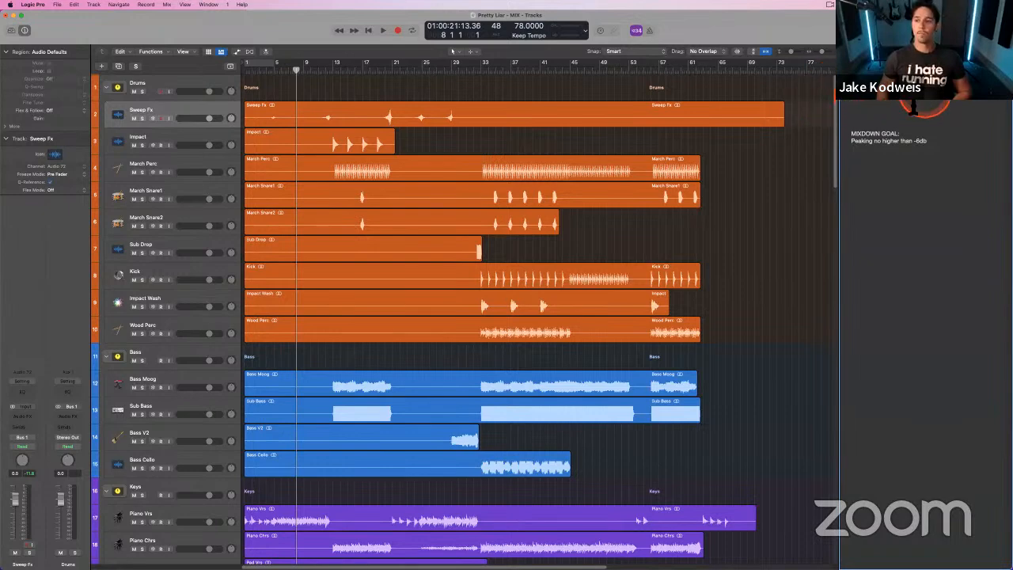
key("BackSpace")
key("BackSpace")
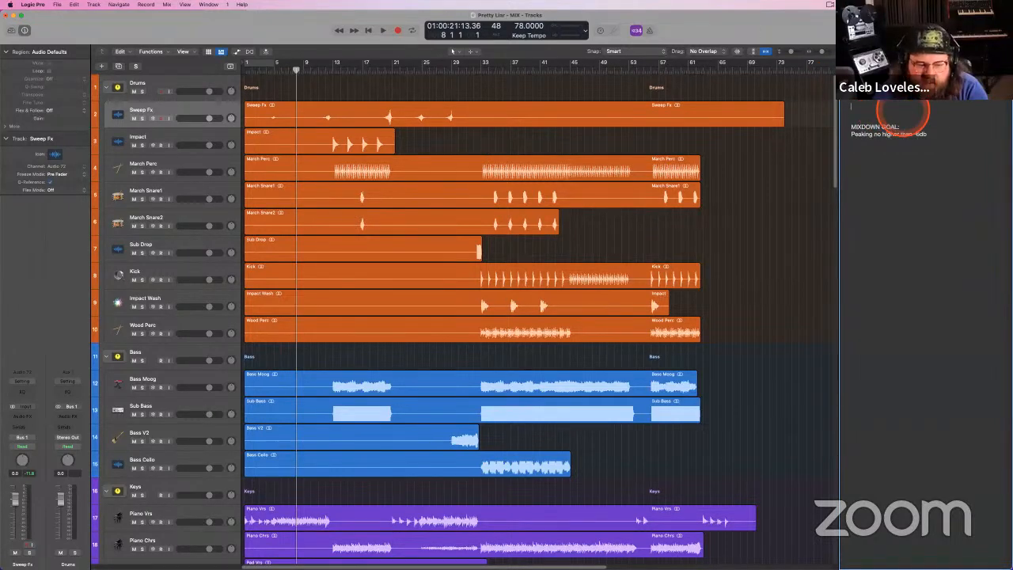
key("BackSpace")
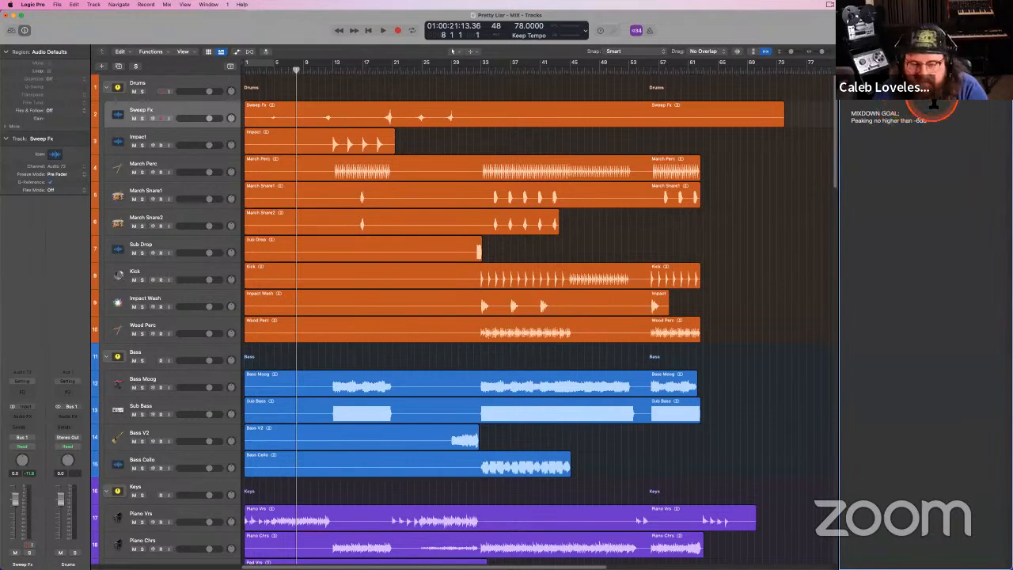
left_click(248, 216)
left_click(174, 110)
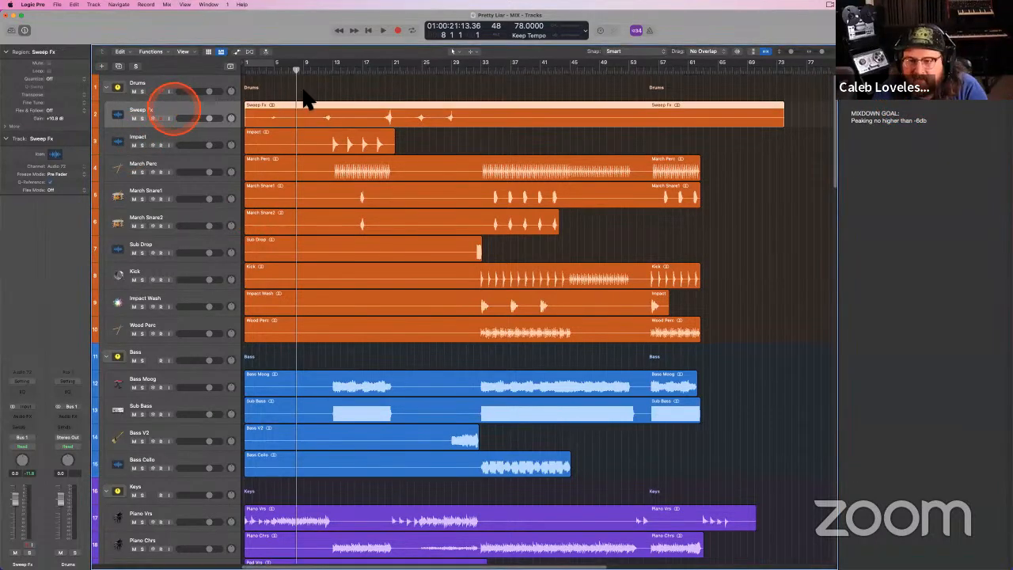
left_click(305, 92)
left_click(174, 105)
left_click(273, 91)
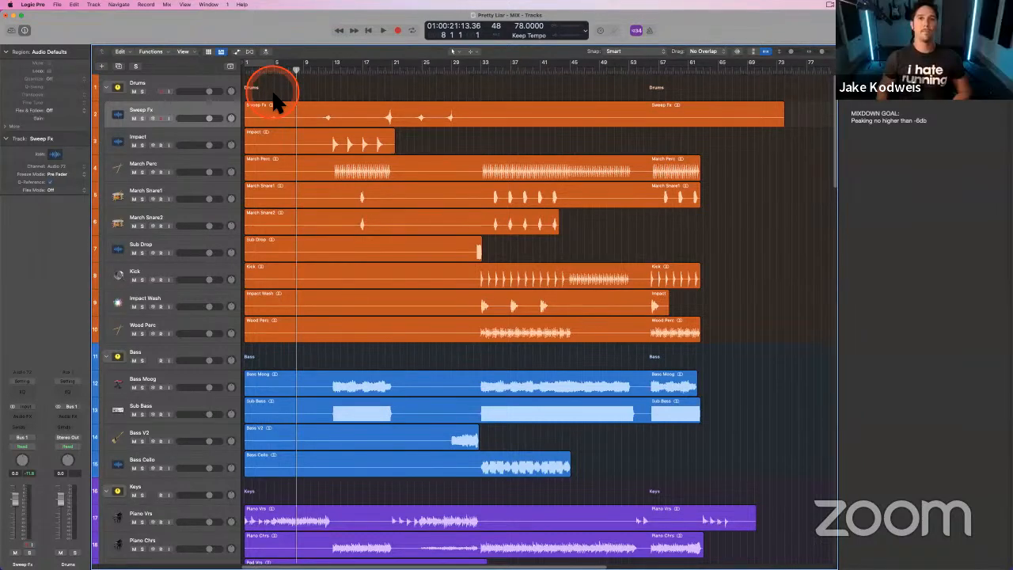
- Remove one more blank line above the mixdown goal note
left_click(894, 120)
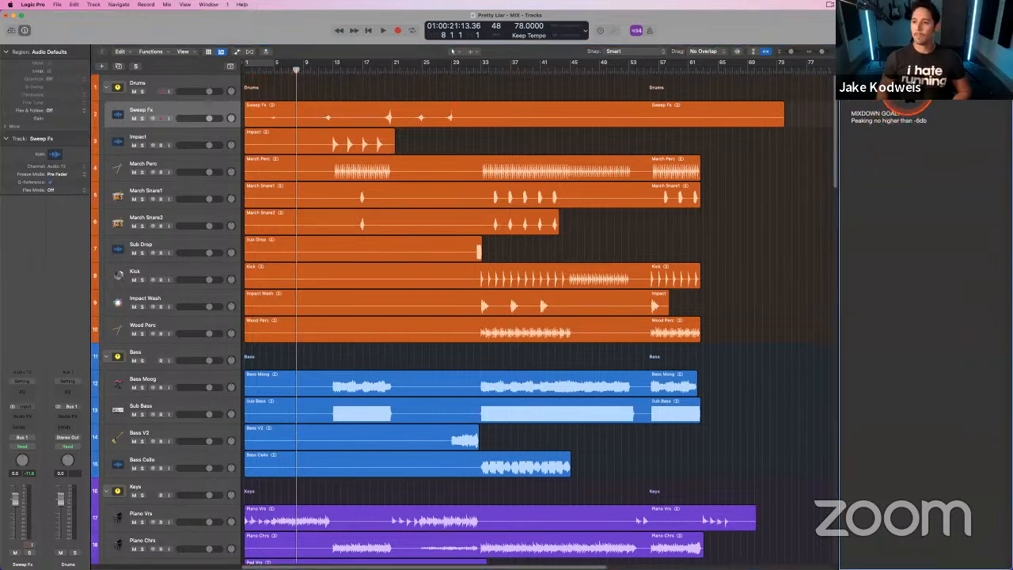
key("BackSpace")
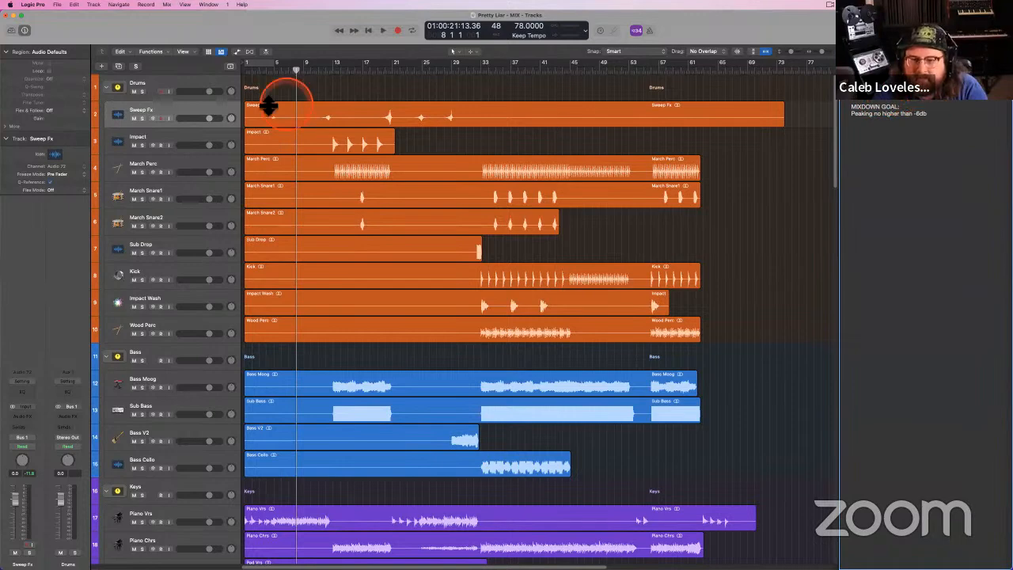
left_click(185, 103)
left_click(186, 315, "shift")
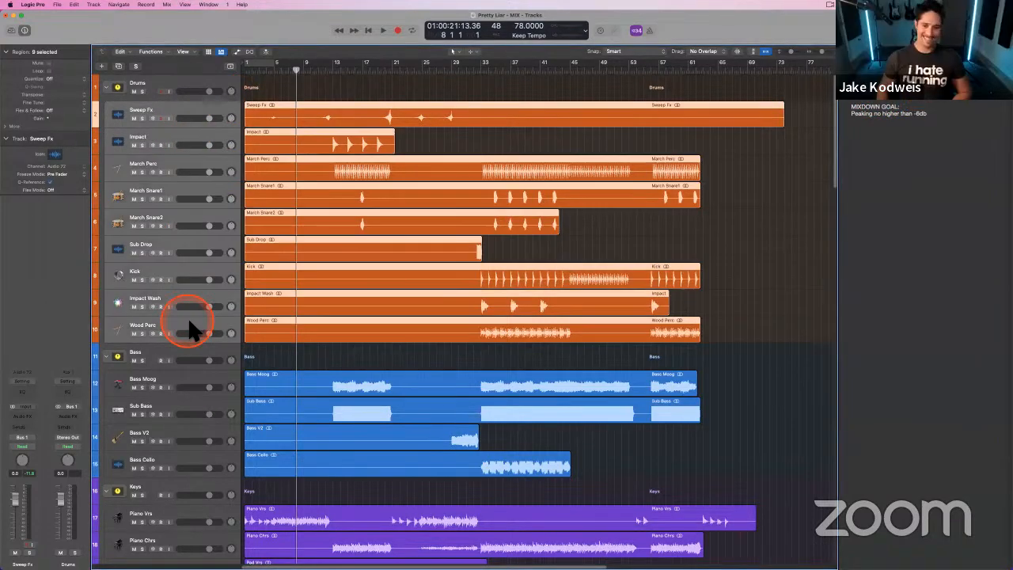
left_click(291, 82)
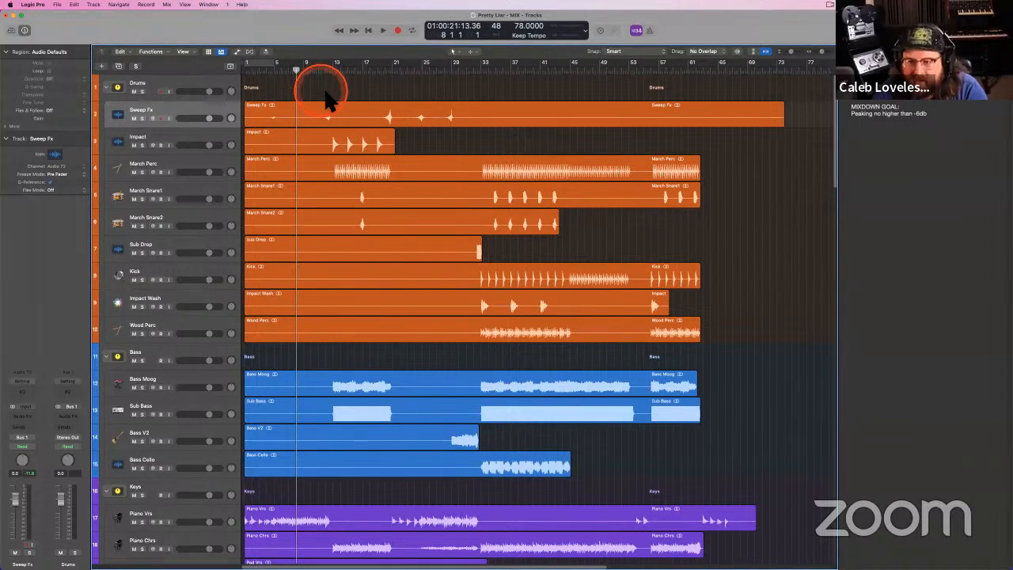
- Look over the normalized waveforms of the Keys and Bv tracks
scroll(339, 166, "down", 8)
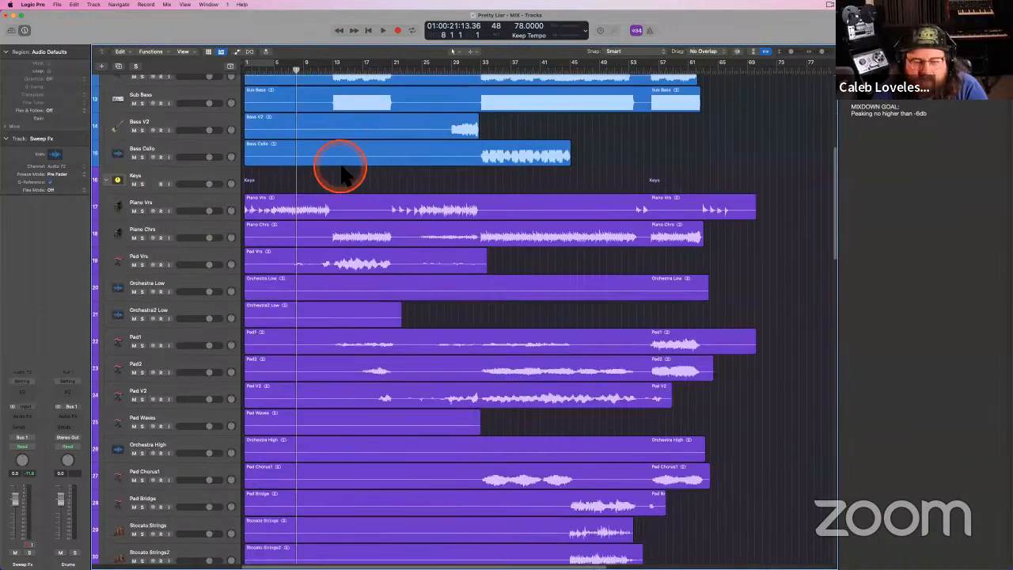
scroll(342, 167, "down", 15)
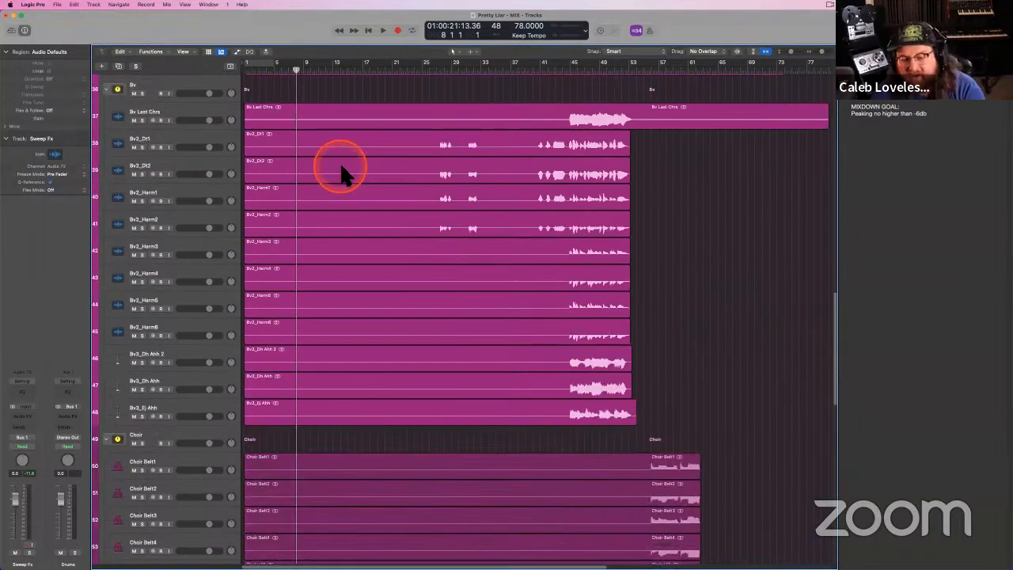
scroll(342, 168, "up", 15)
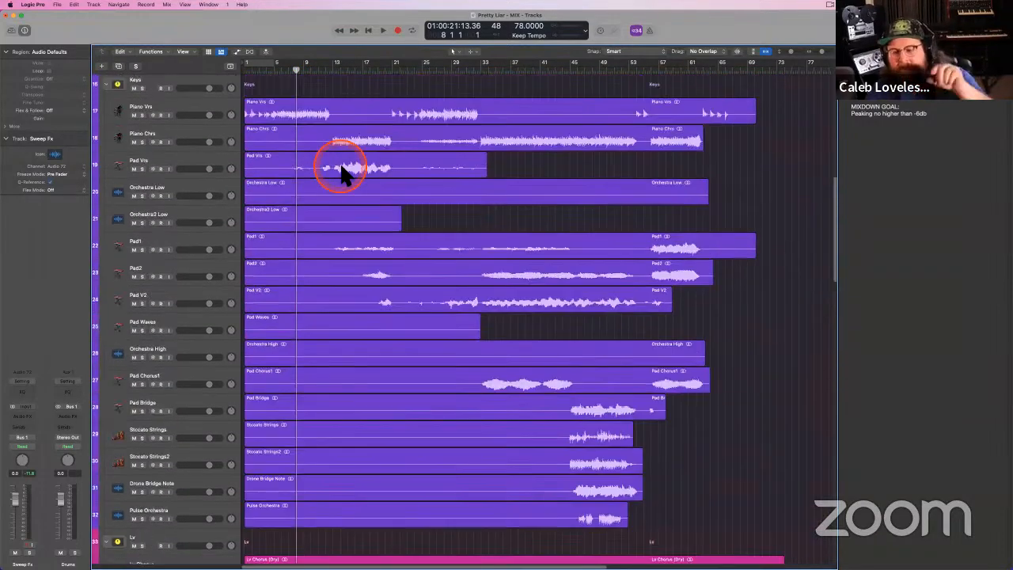
- Select all regions in the project and lower all their tracks' volume faders to minus infinity
scroll(342, 170, "up", 12)
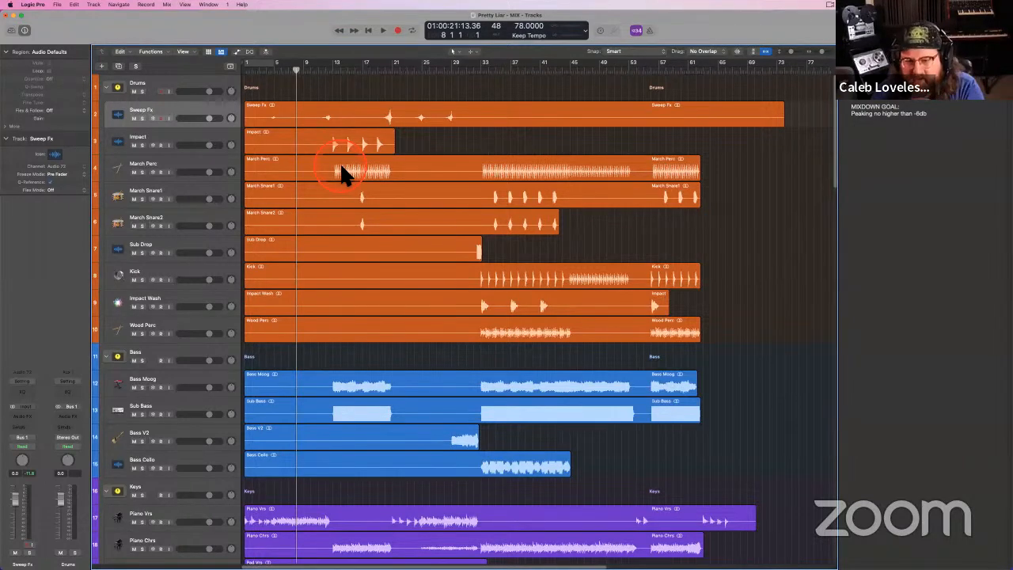
left_click(299, 85)
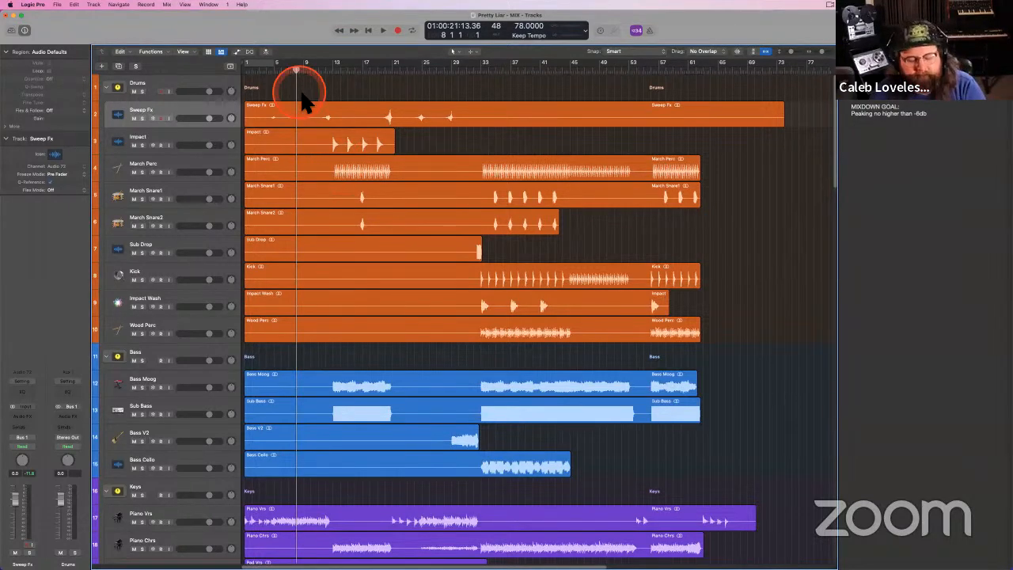
left_click(321, 88)
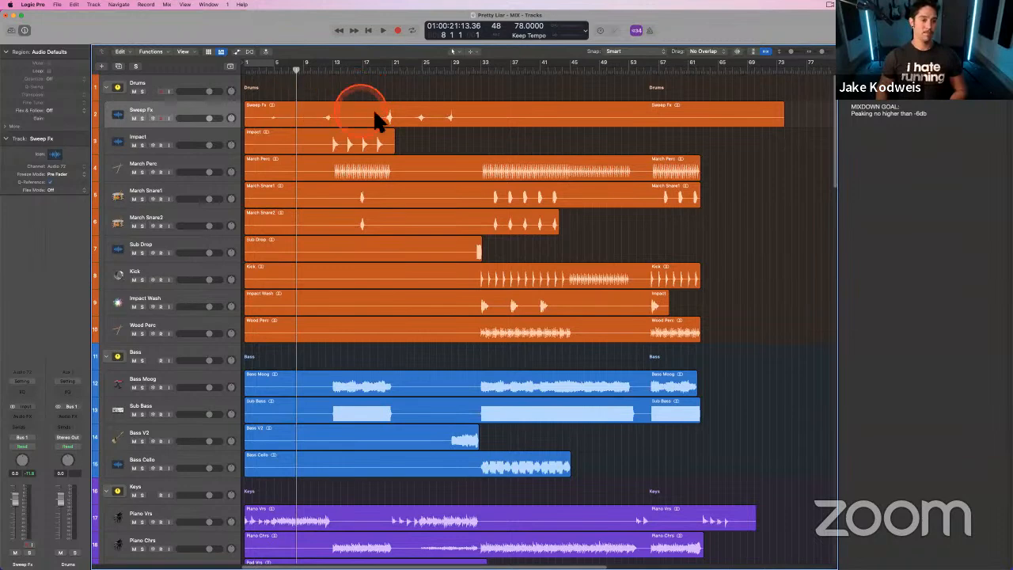
key("super+a")
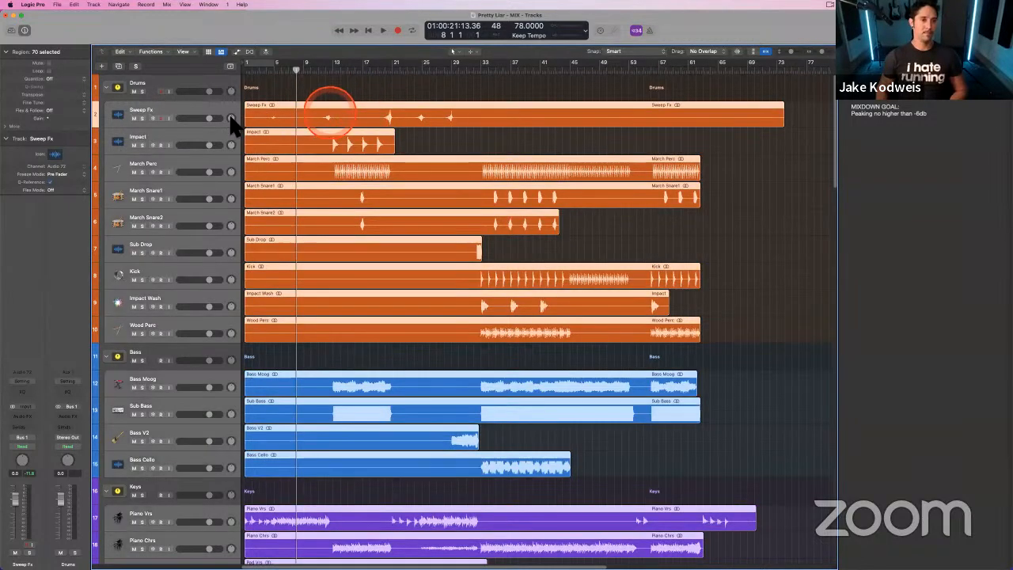
left_click(294, 89)
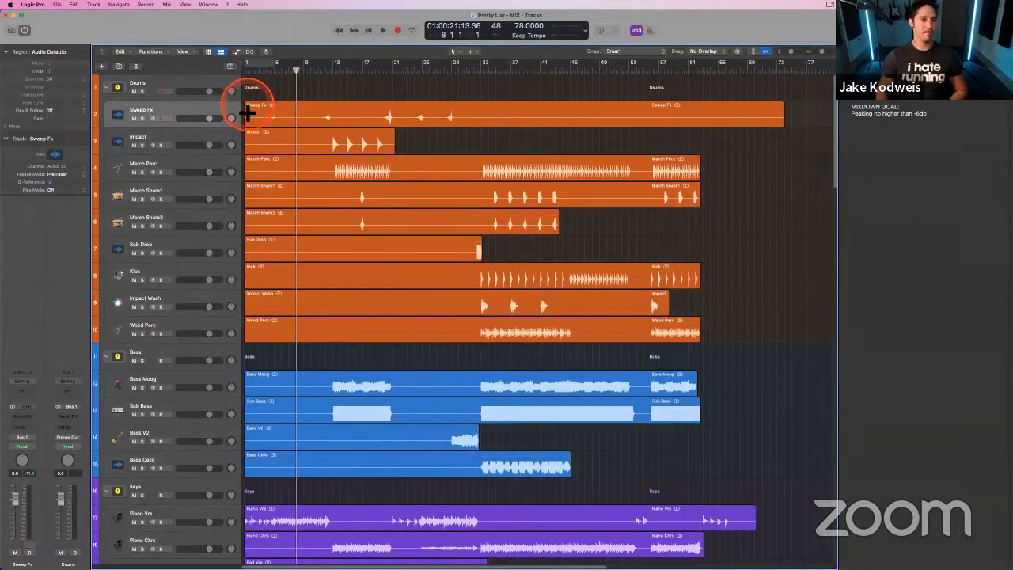
key("super+a")
left_click_drag(210, 118, 42, 102)
left_click(377, 87)
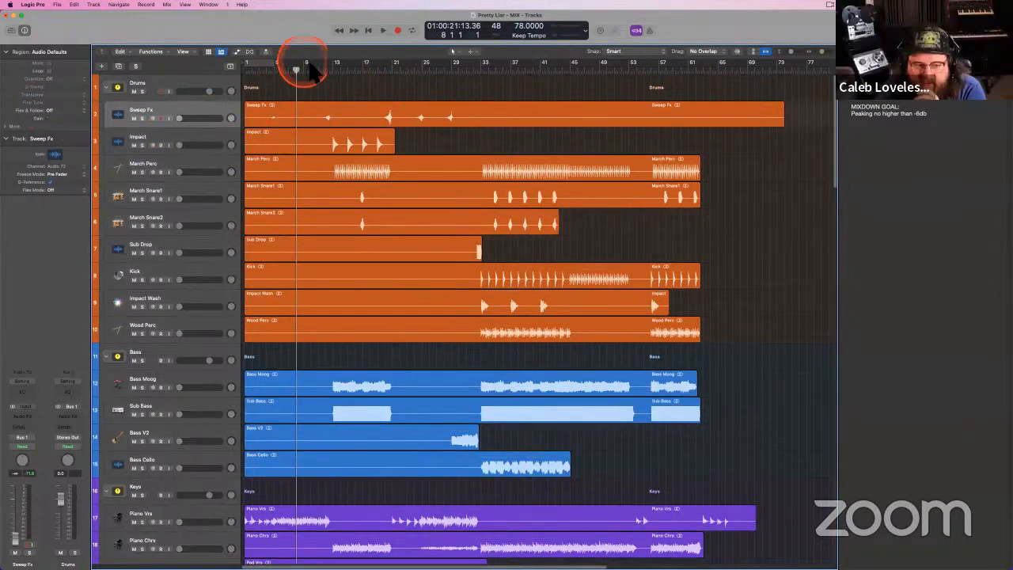
- Return the playhead to the project start and collapse all summing stacks with the mixer open
key("Return")
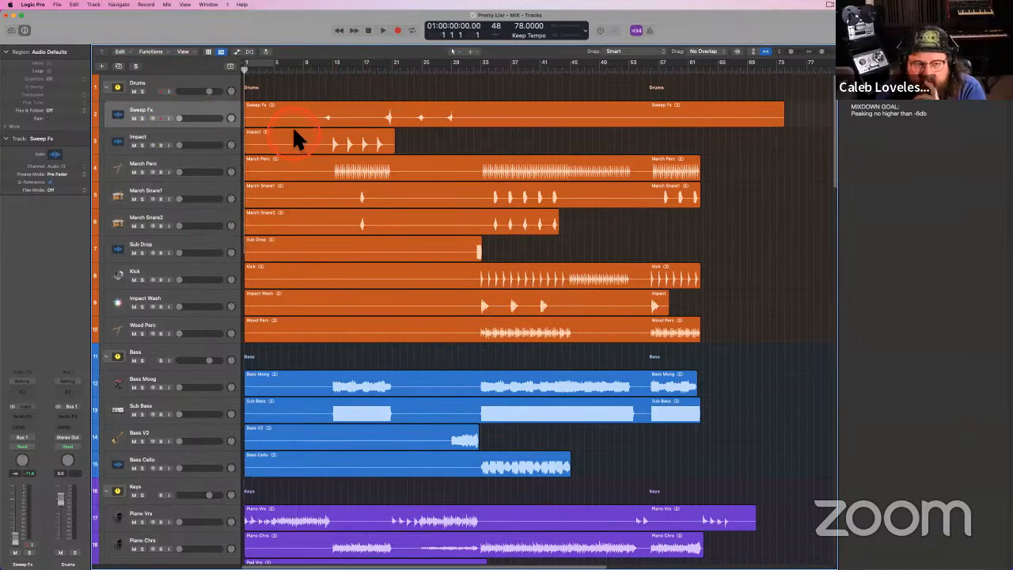
key("x")
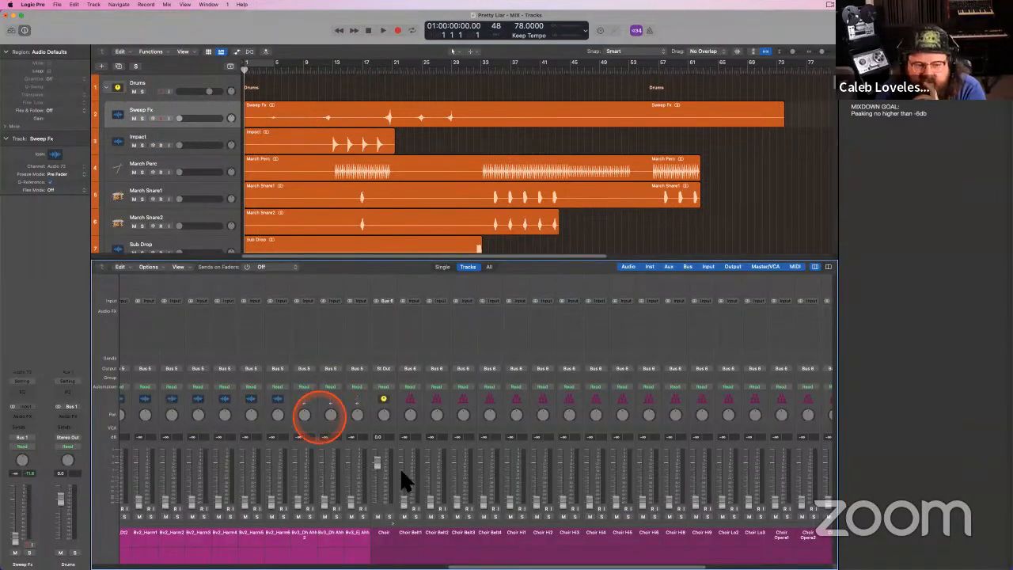
left_click(384, 535)
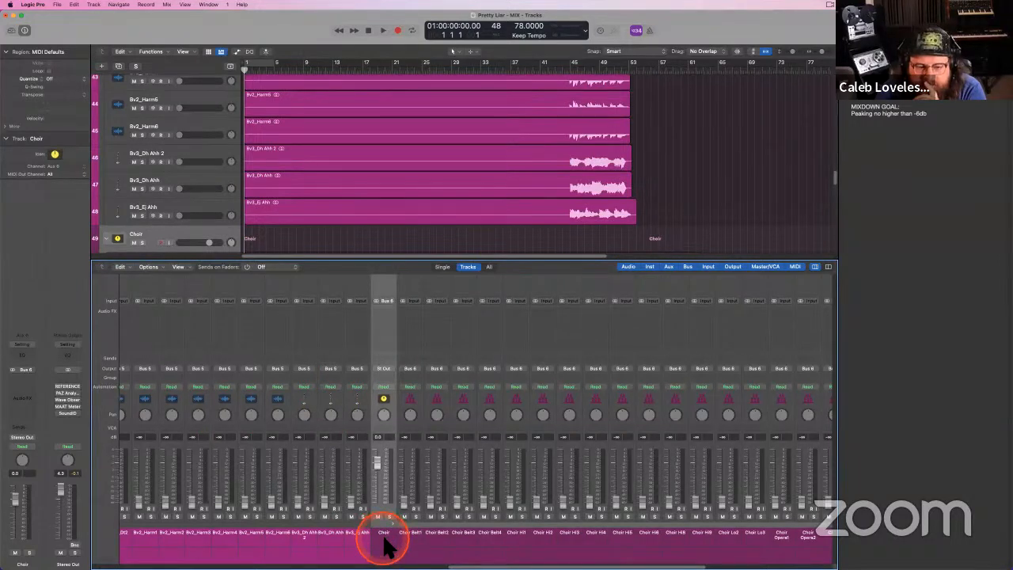
key("ctrl+super+Left")
left_click(285, 535)
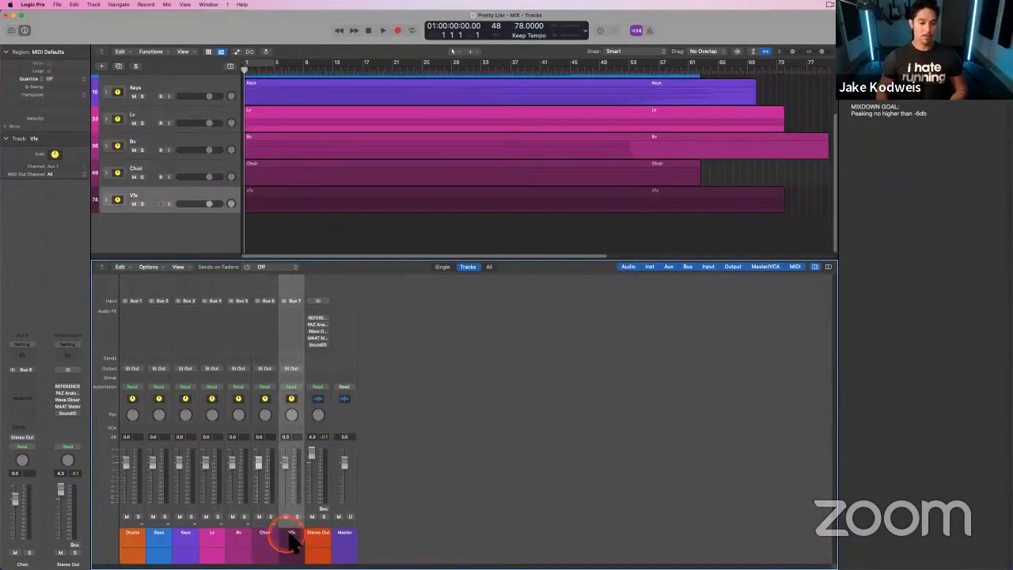
- Check the summing stack faders from Drums to Vfx and reset the Stereo Out fader to 0.0 dB
left_click(131, 537)
left_click(291, 537)
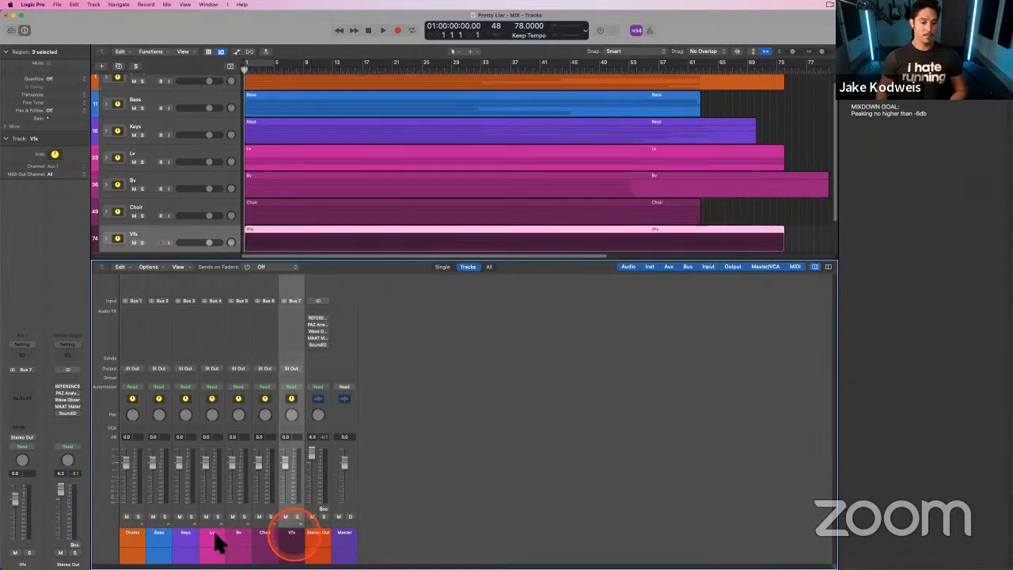
left_click(129, 539)
left_click(134, 454)
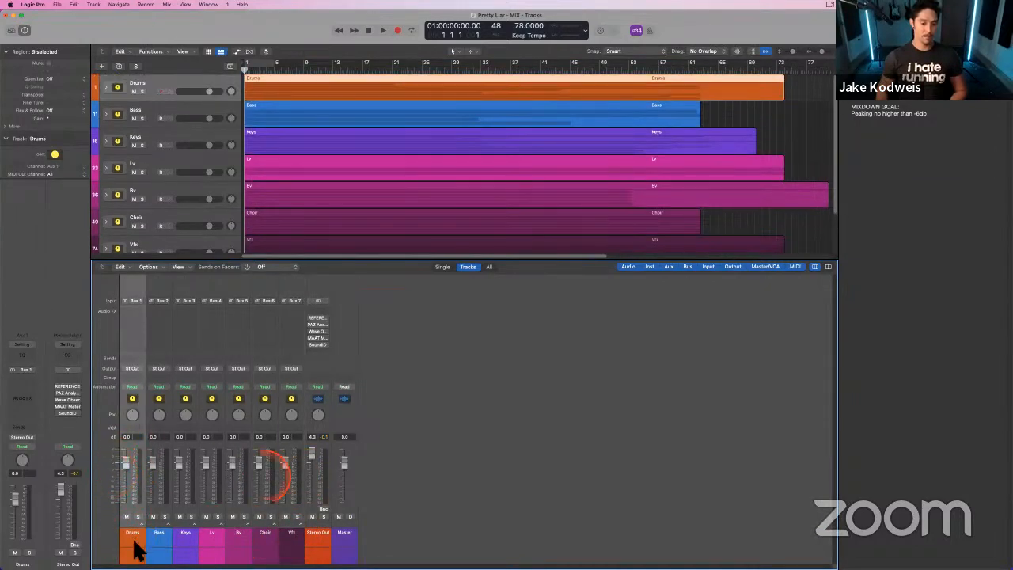
left_click(313, 455, "alt")
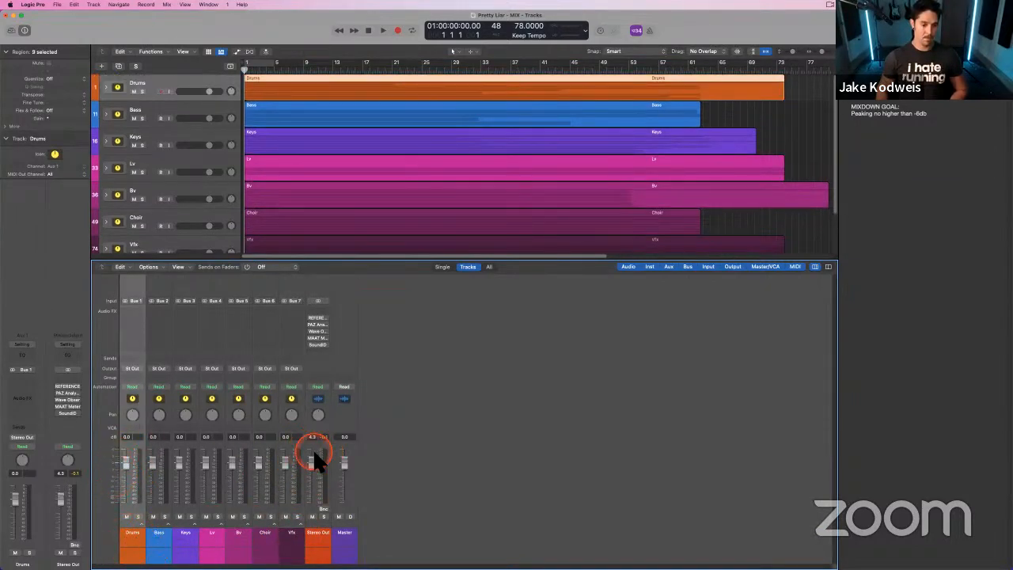
- Inspect the fader levels inside the Drums stack, leaving the stack collapsed and the mixer hidden
left_click(136, 539)
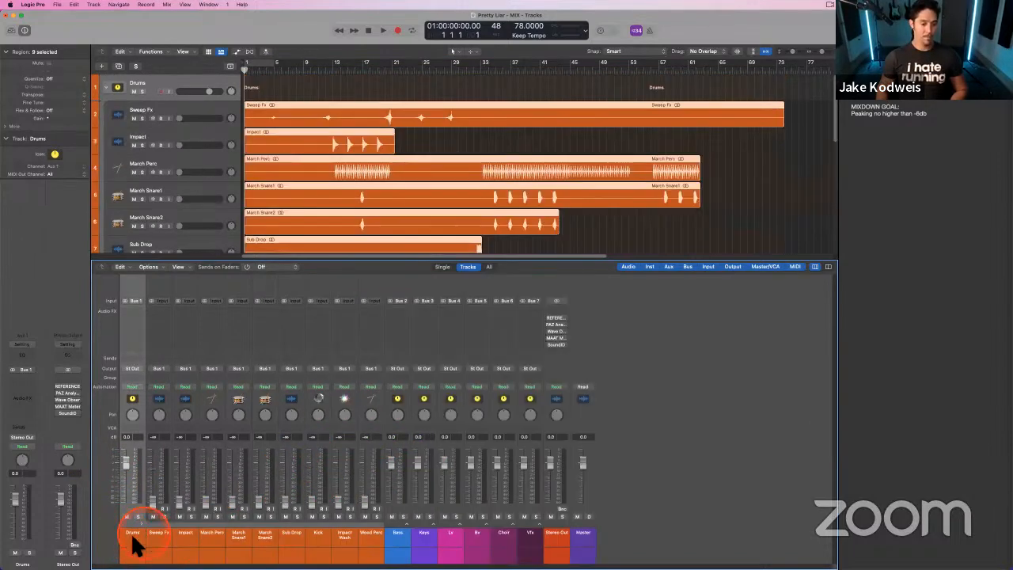
left_click(369, 507)
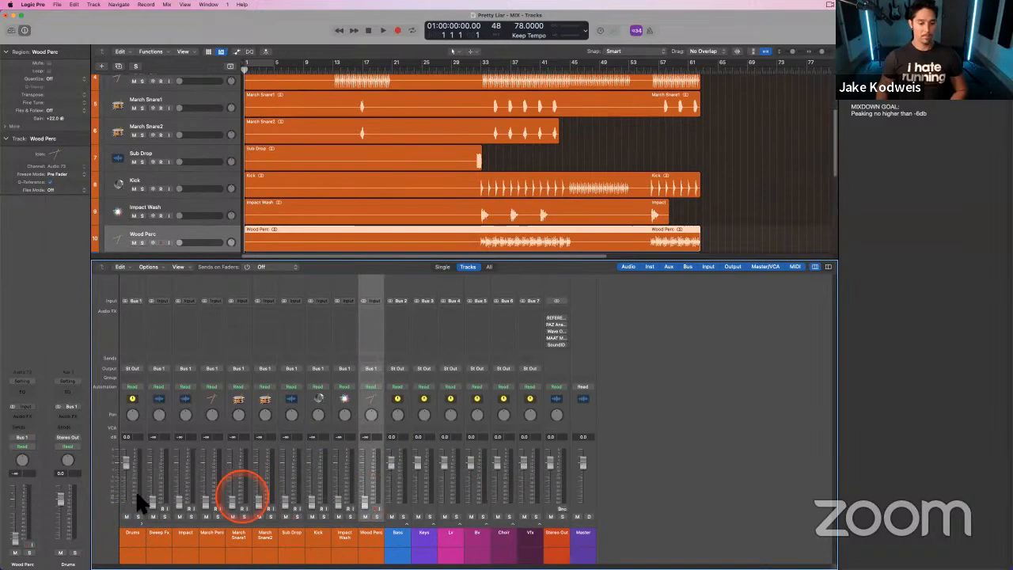
left_click(136, 543)
left_click(139, 545)
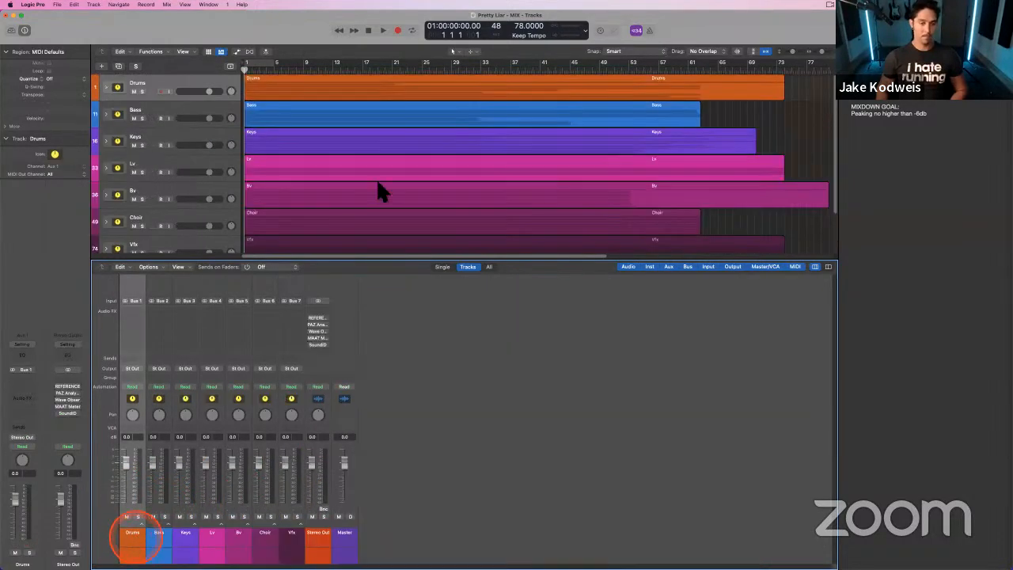
key("x")
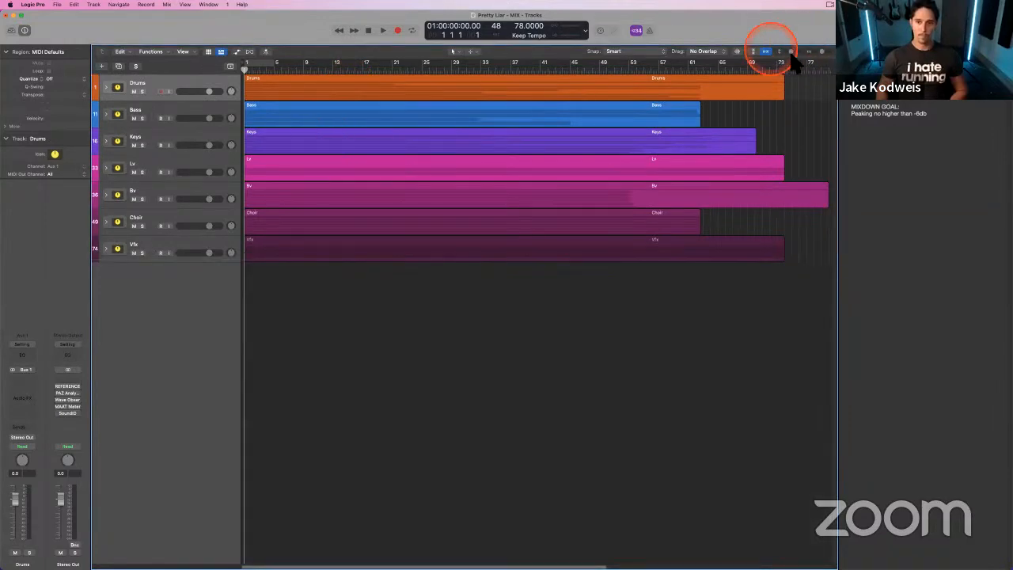
- Increase the height of the tracks and expand the Drums stack to show its regions
left_click_drag(790, 53, 801, 52)
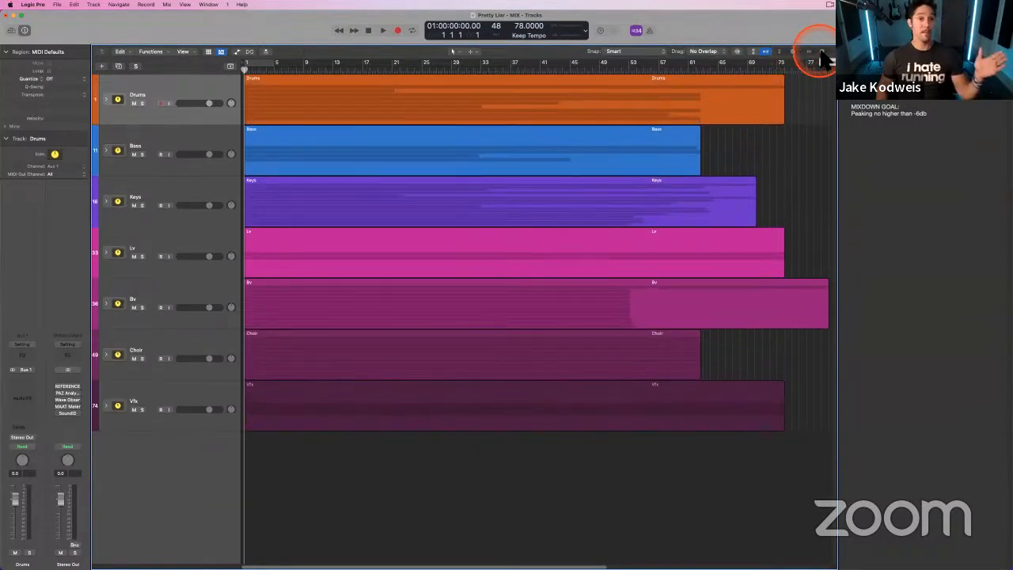
mouse_move(252, 79)
left_mouse_down()
mouse_move(726, 75)
mouse_move(426, 93)
mouse_move(245, 88)
left_mouse_up()
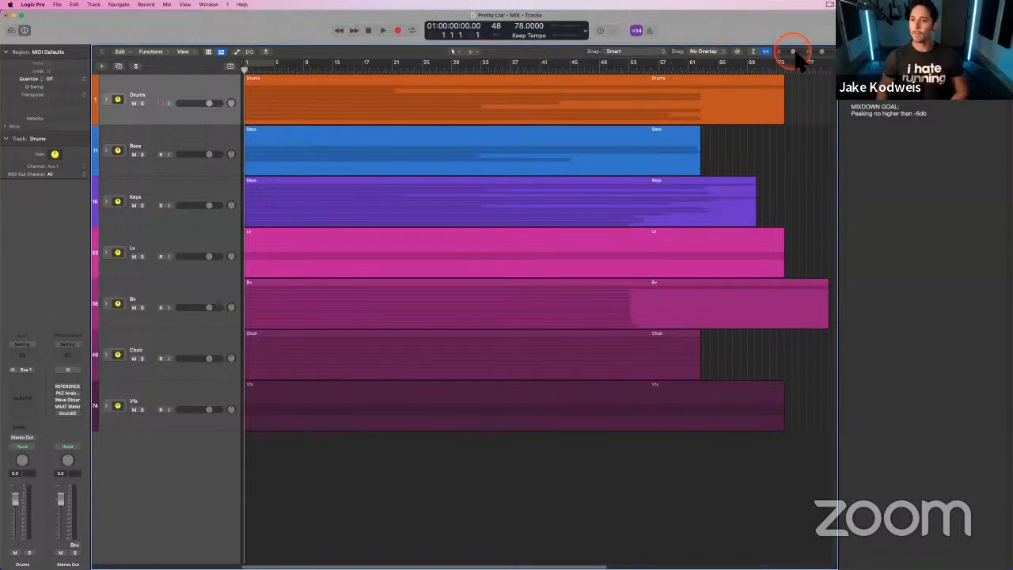
left_click_drag(793, 51, 794, 51)
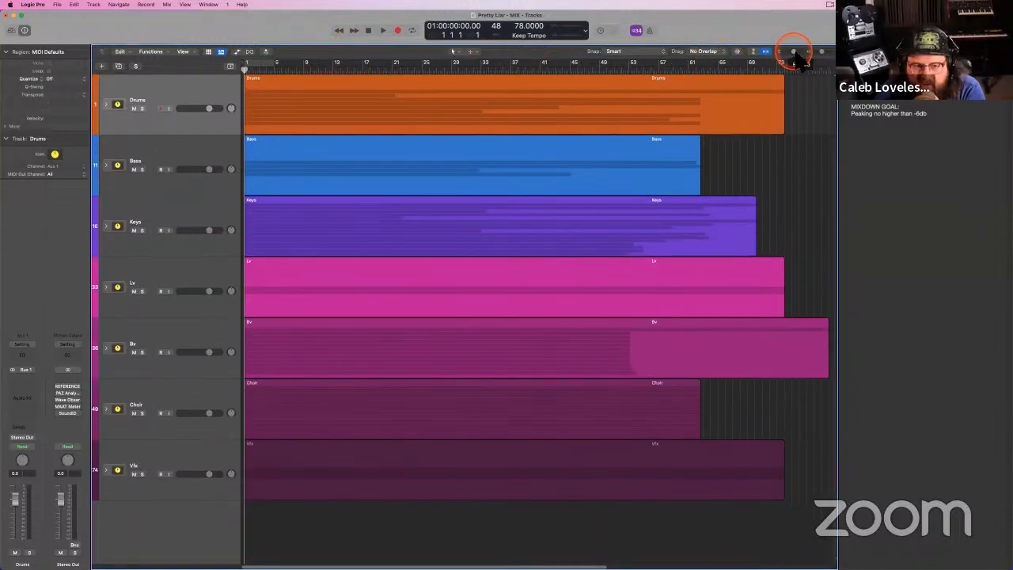
left_click(130, 91)
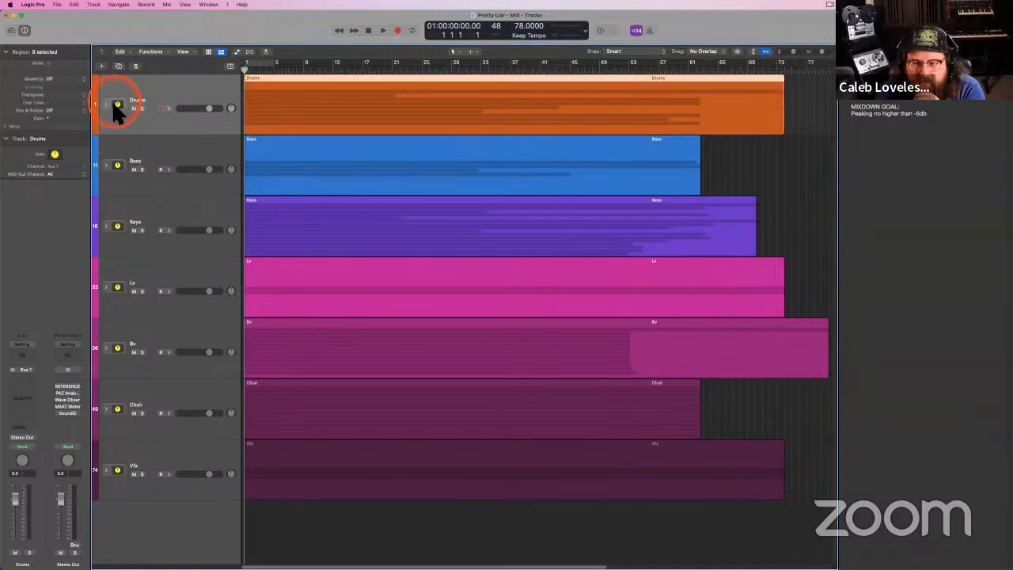
left_click(107, 105)
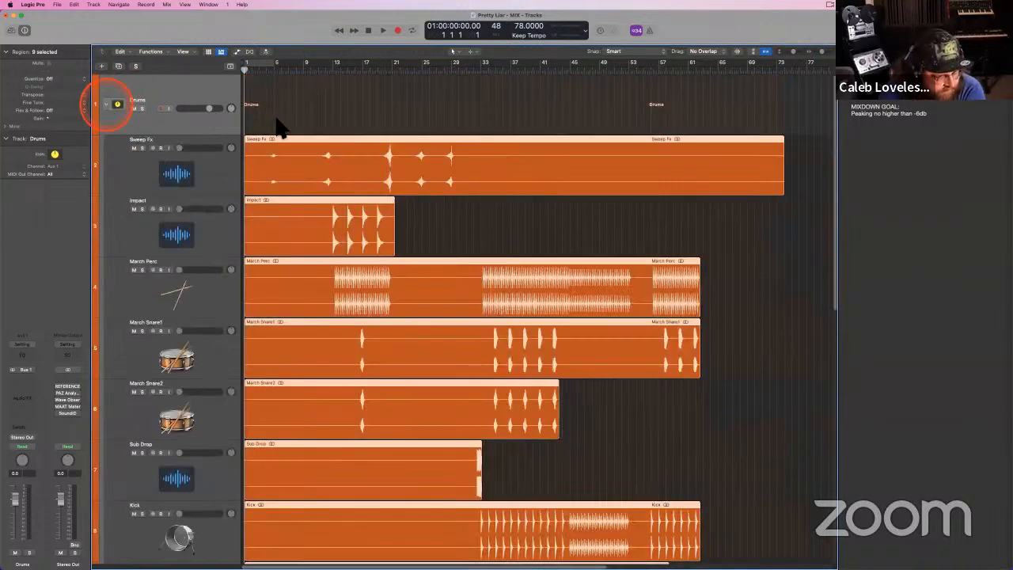
left_click(308, 96)
- Look over the waveforms in the Drums stack and the collapsed stacks below it
scroll(356, 117, "down", 3)
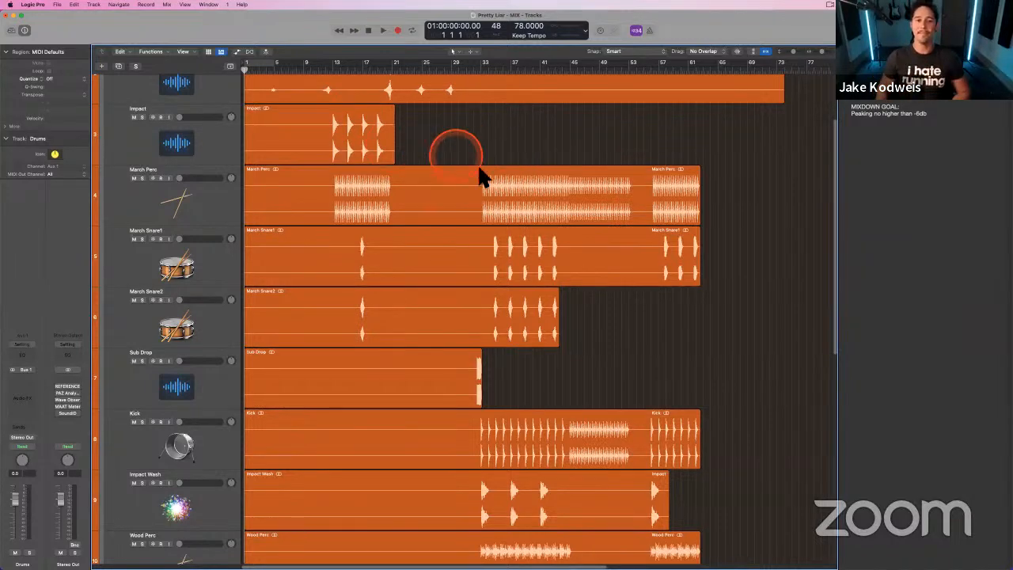
scroll(479, 170, "up", 3)
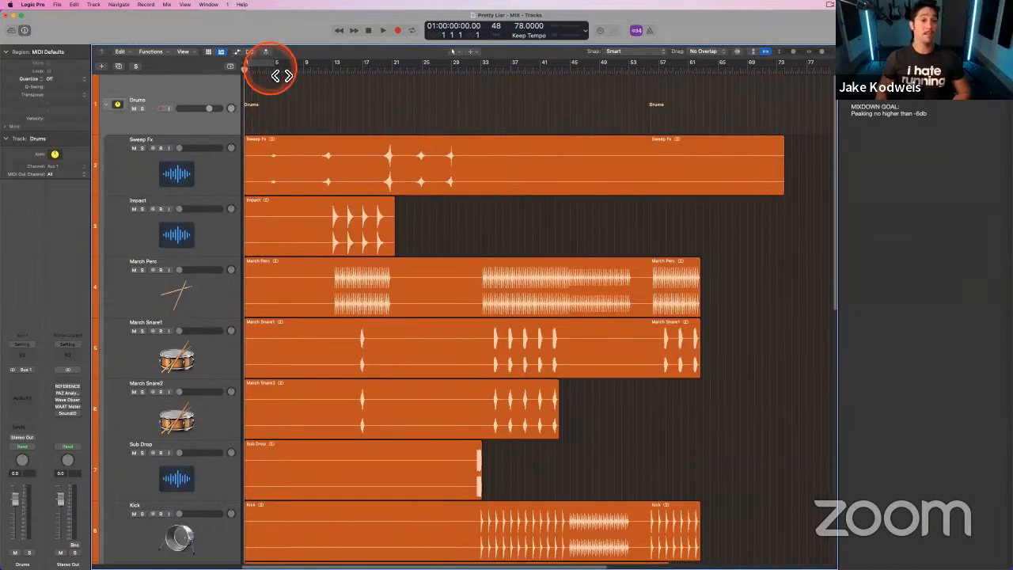
mouse_move(247, 76)
left_mouse_down()
mouse_move(280, 78)
mouse_move(240, 80)
left_mouse_up()
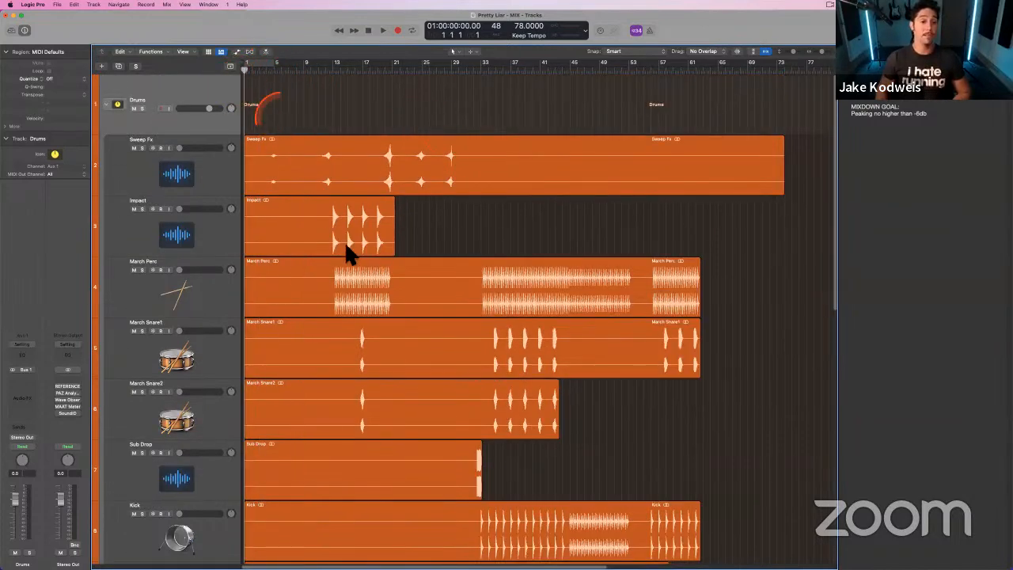
scroll(346, 254, "down", 10)
scroll(317, 290, "up", 10)
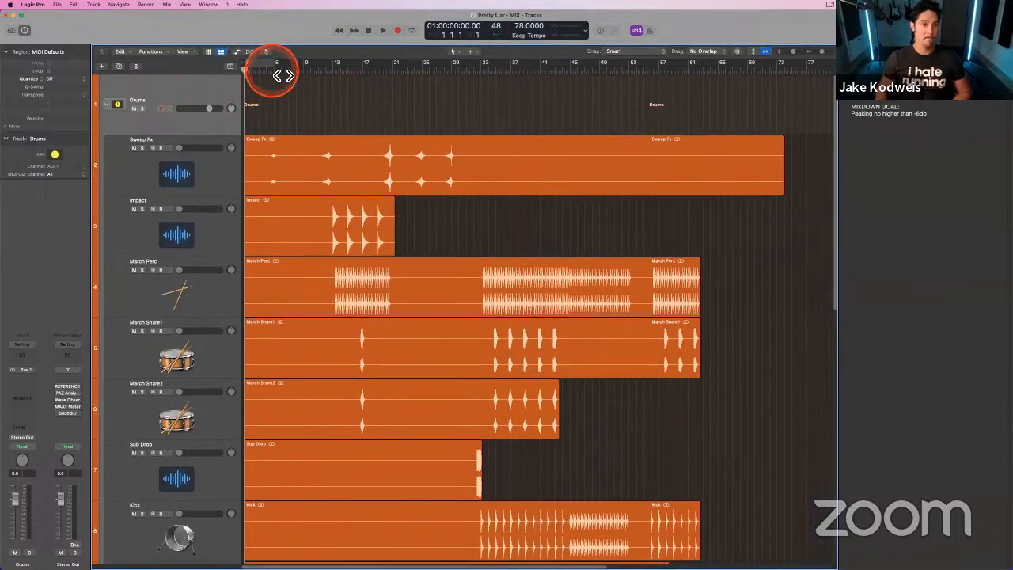
scroll(316, 172, "down", 5)
scroll(316, 172, "down", 4)
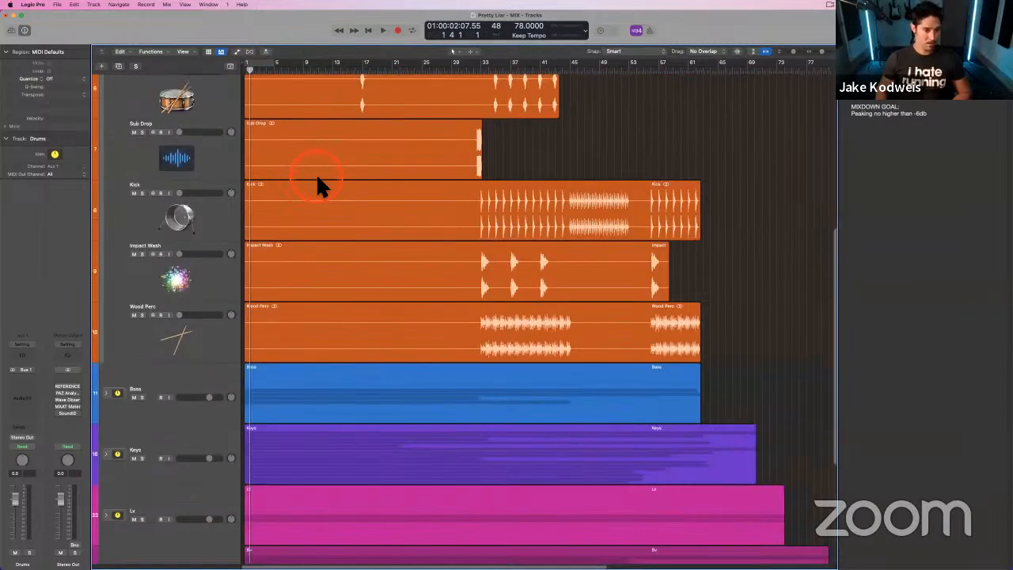
scroll(317, 178, "down", 4)
scroll(317, 178, "up", 12)
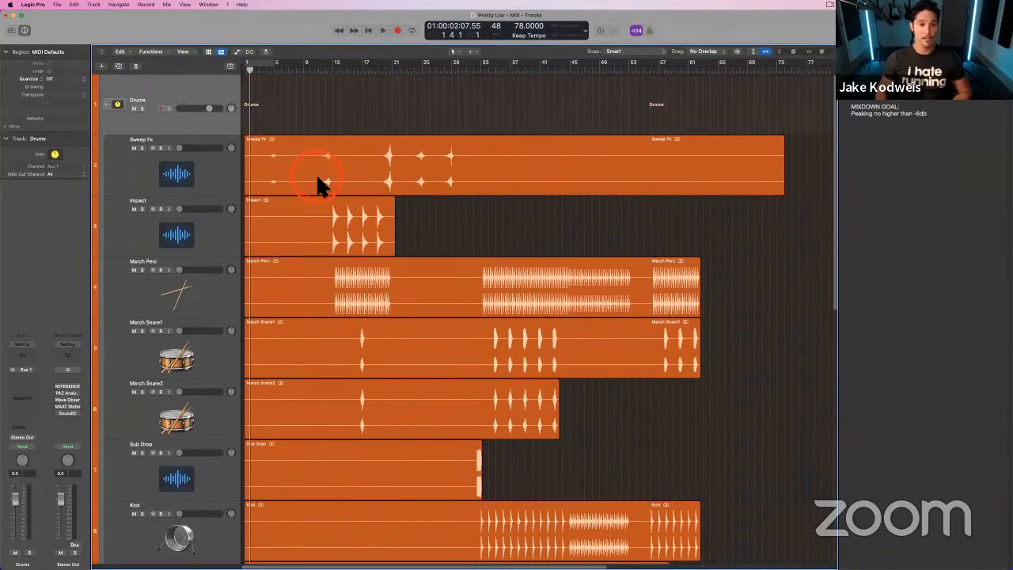
scroll(320, 184, "down", 9)
- Expand all summing stacks in the project at once
left_click(162, 190)
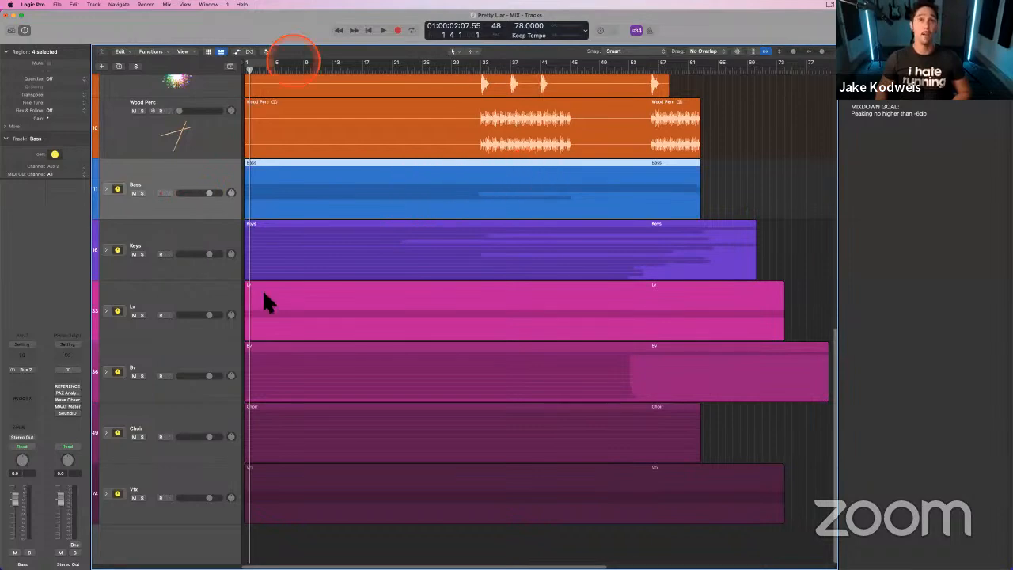
key("ctrl+super+Right")
key("ctrl+super+Left")
left_click(317, 237)
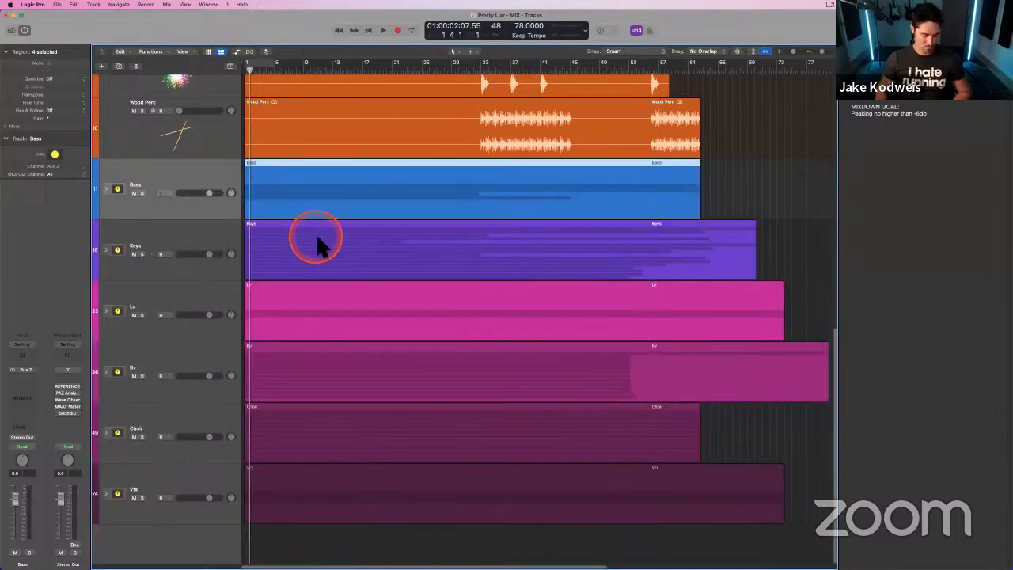
key("ctrl+alt+super+Left")
key("ctrl+alt+super+Right")
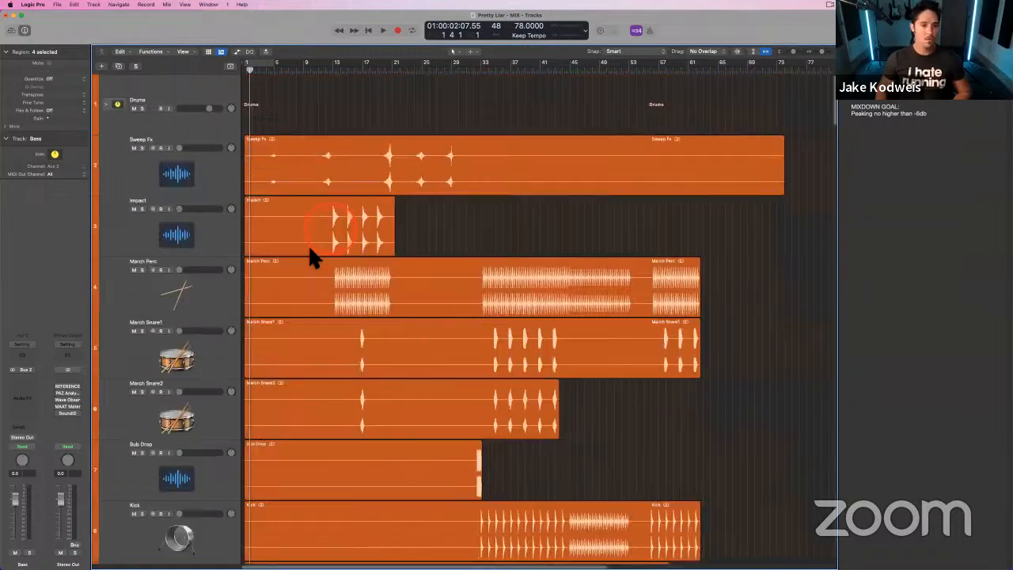
- Reset the Piano Vrs track's volume fader to 0.0 dB and clear the region selection
scroll(284, 119, "down", 15)
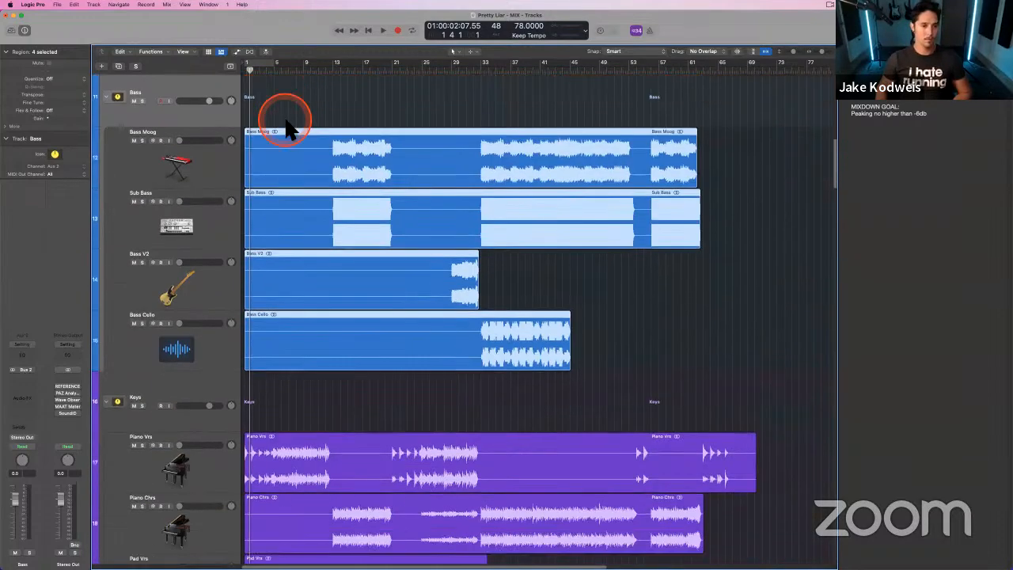
scroll(308, 234, "up", 5)
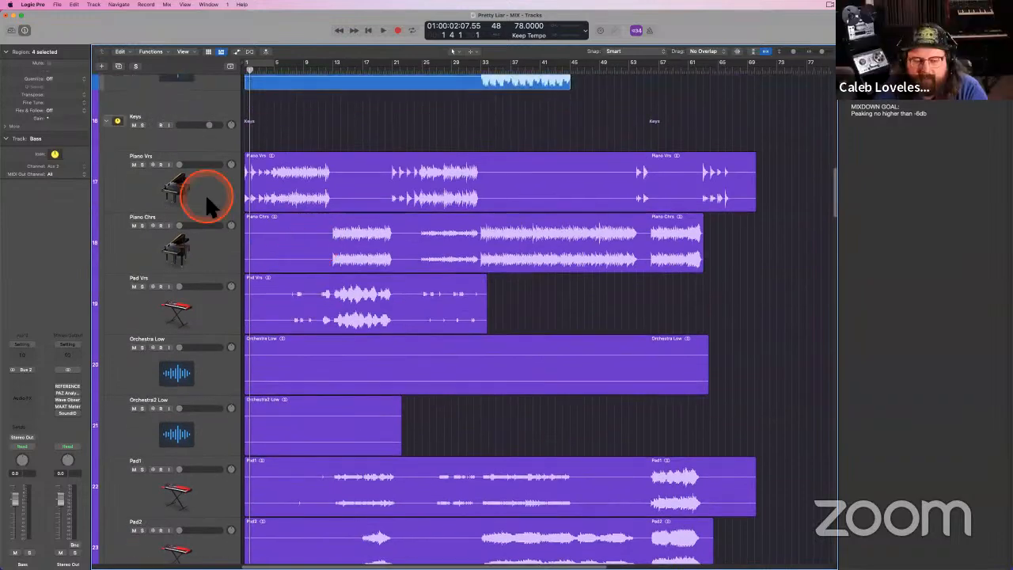
left_click(186, 162)
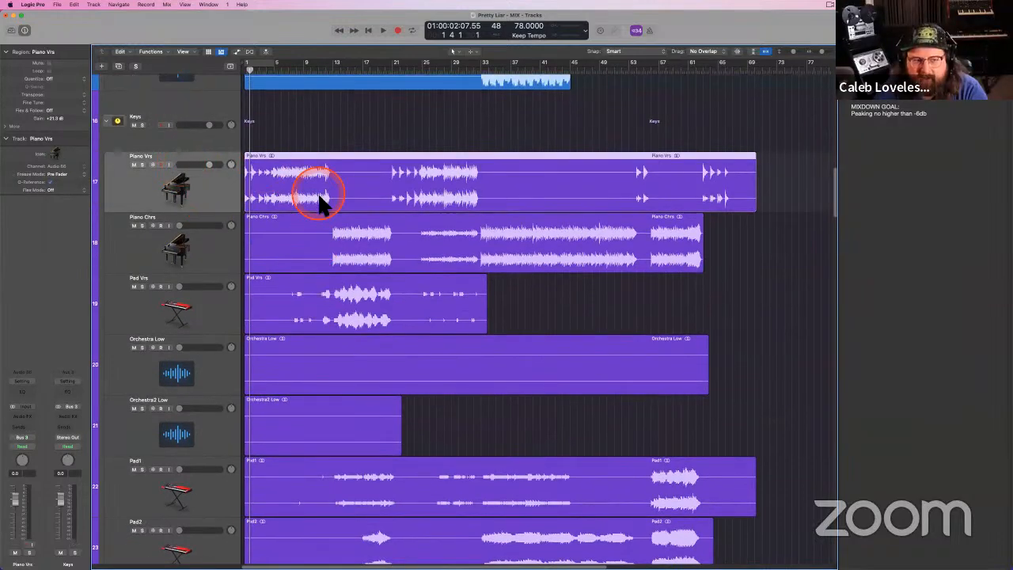
scroll(316, 204, "down", 3)
scroll(316, 205, "up", 3)
left_click(301, 141)
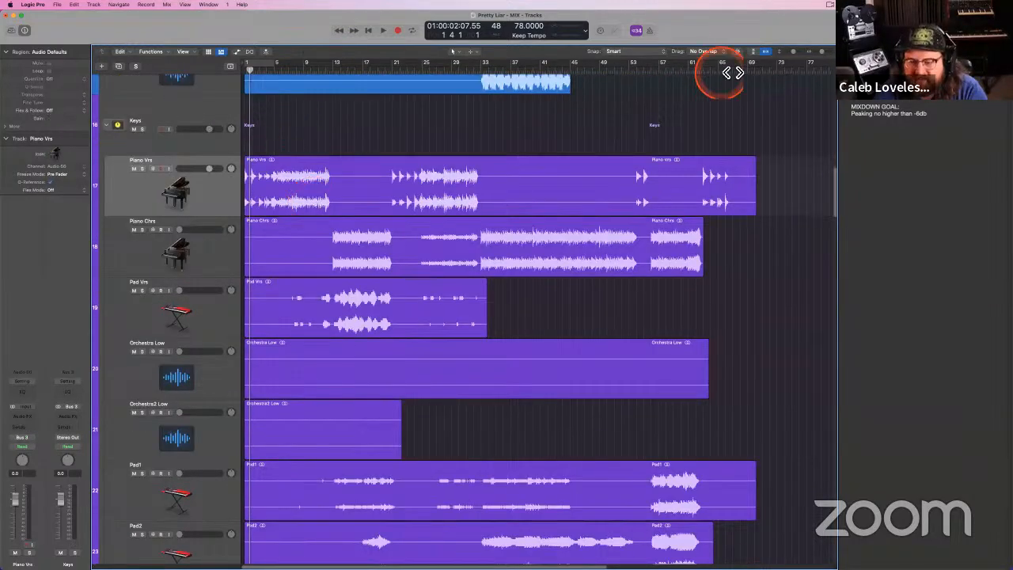
- Reduce the height of the tracks so more of the Keys stack fits in view
left_click_drag(794, 51, 793, 53)
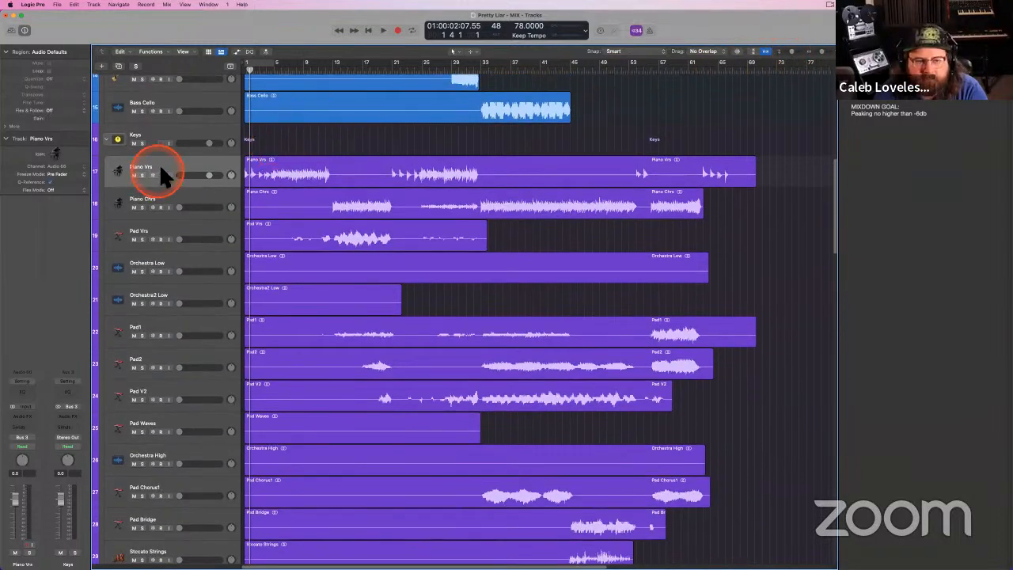
left_click(190, 160)
left_click(285, 143)
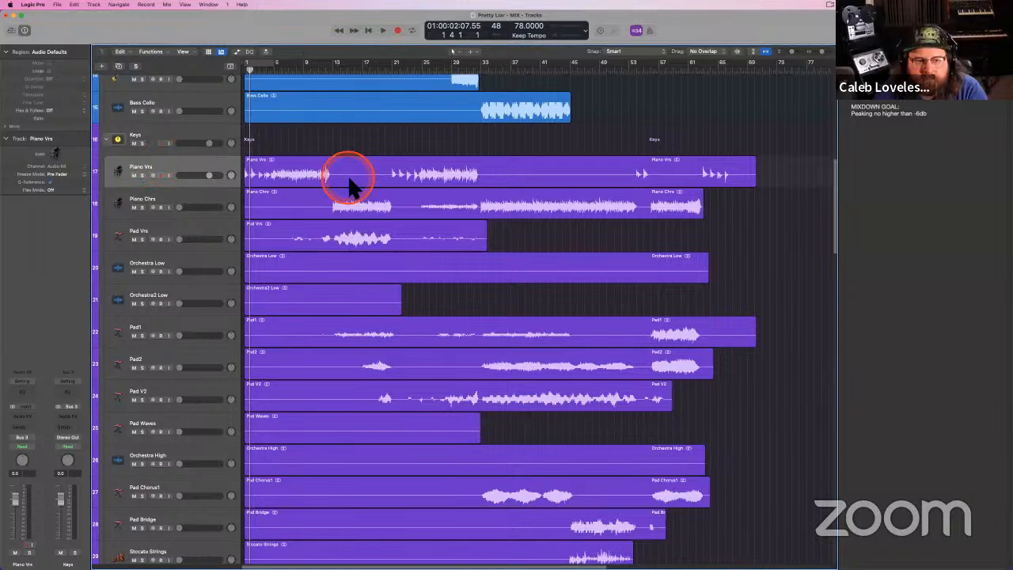
left_click(183, 164)
left_click(287, 145)
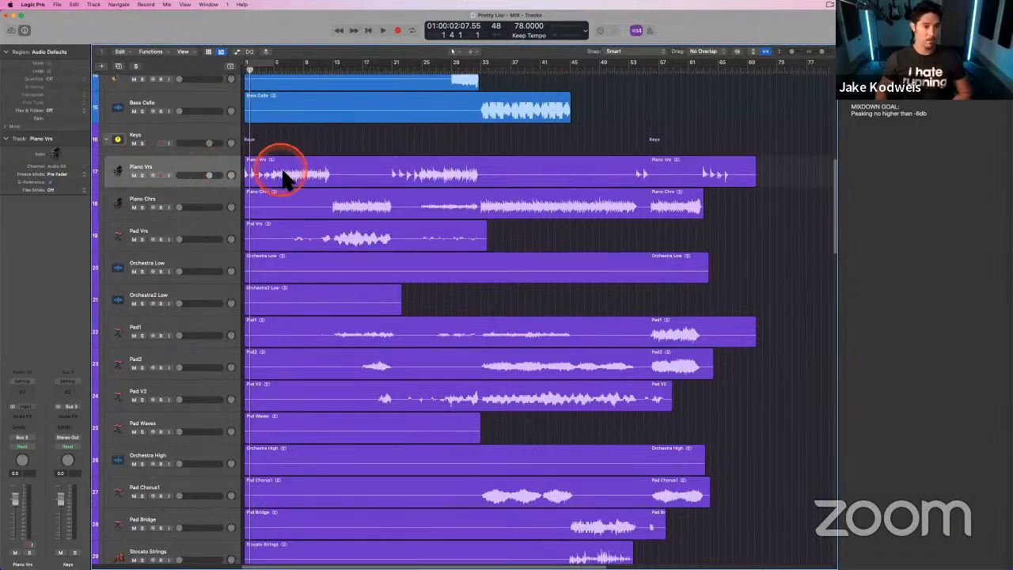
- Raise the Intro Vox Fx track's volume fader in the Vfx stack to 0.0 dB
scroll(284, 170, "down", 6)
scroll(238, 182, "up", 5)
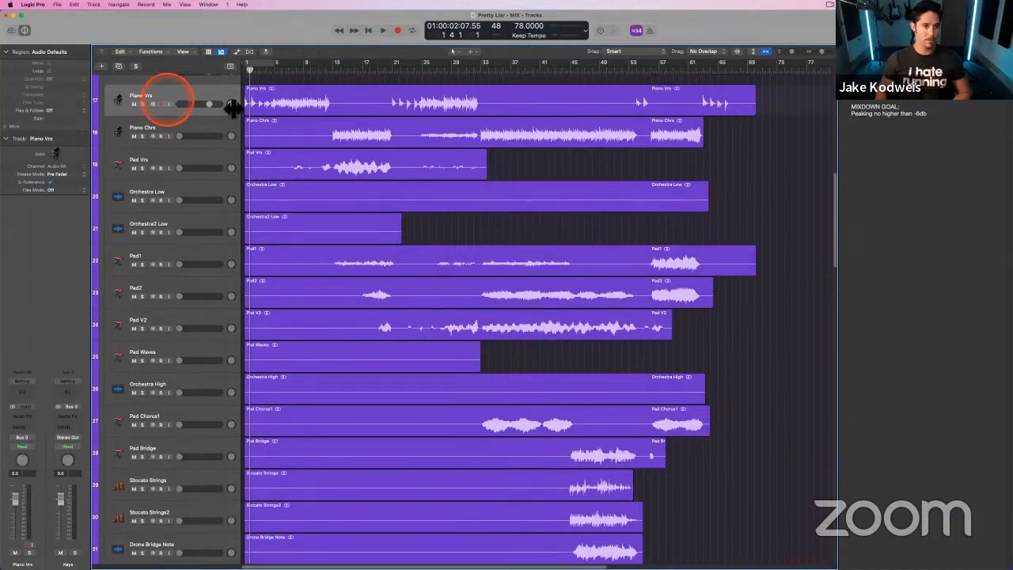
scroll(253, 206, "down", 1)
scroll(286, 284, "down", 15)
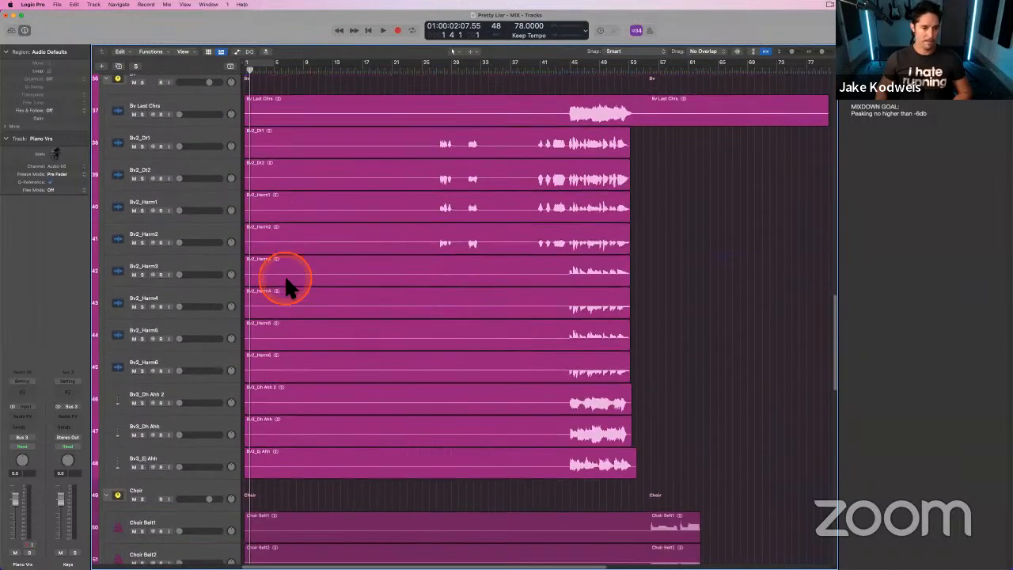
scroll(286, 285, "down", 6)
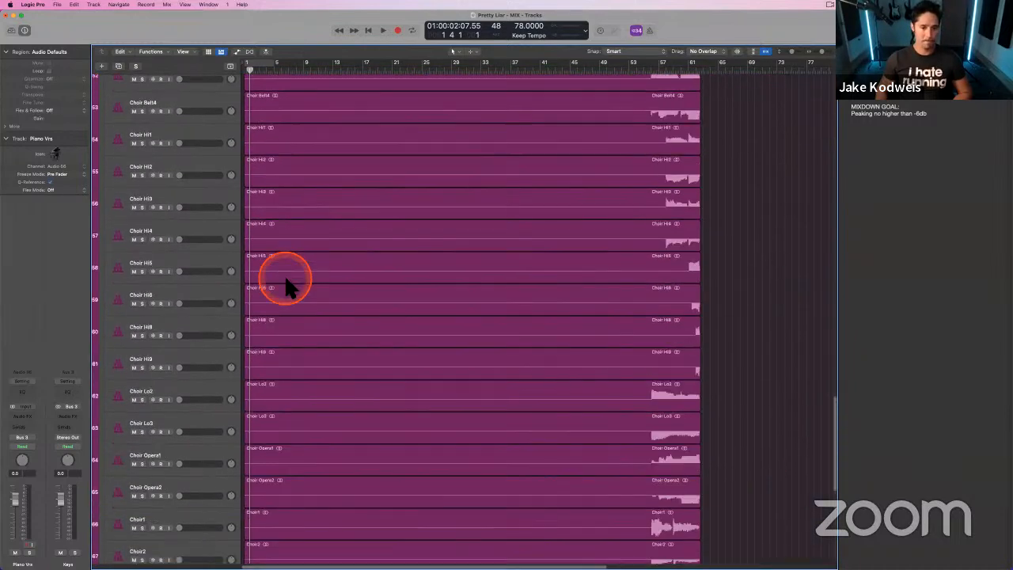
scroll(286, 283, "down", 6)
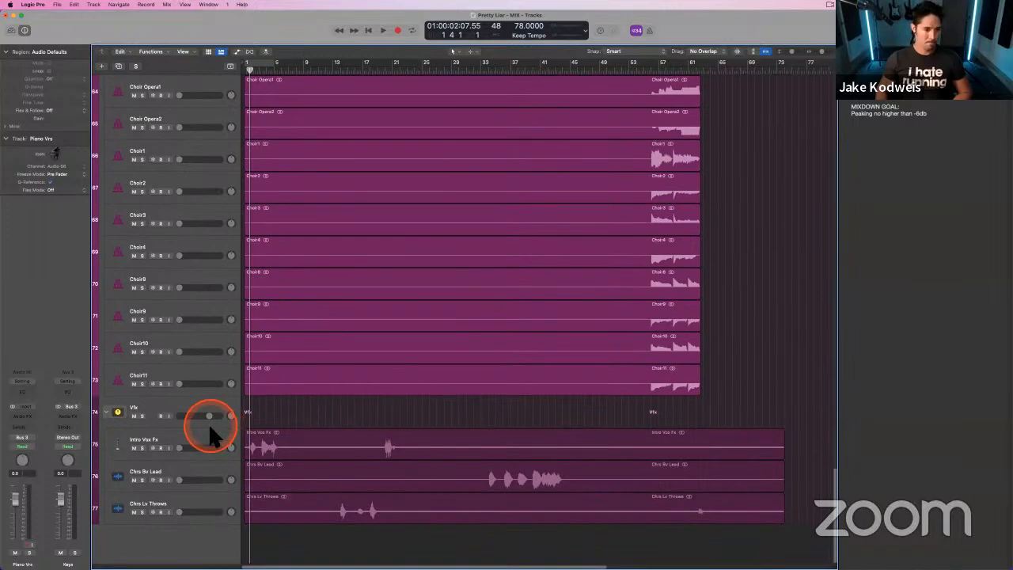
left_click(222, 444)
left_click(264, 437)
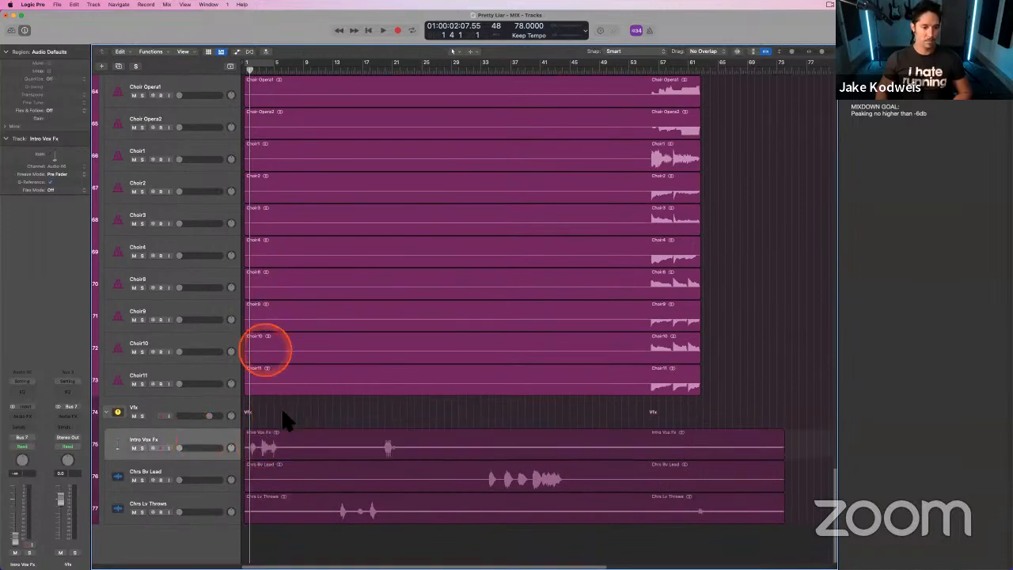
left_click(269, 448)
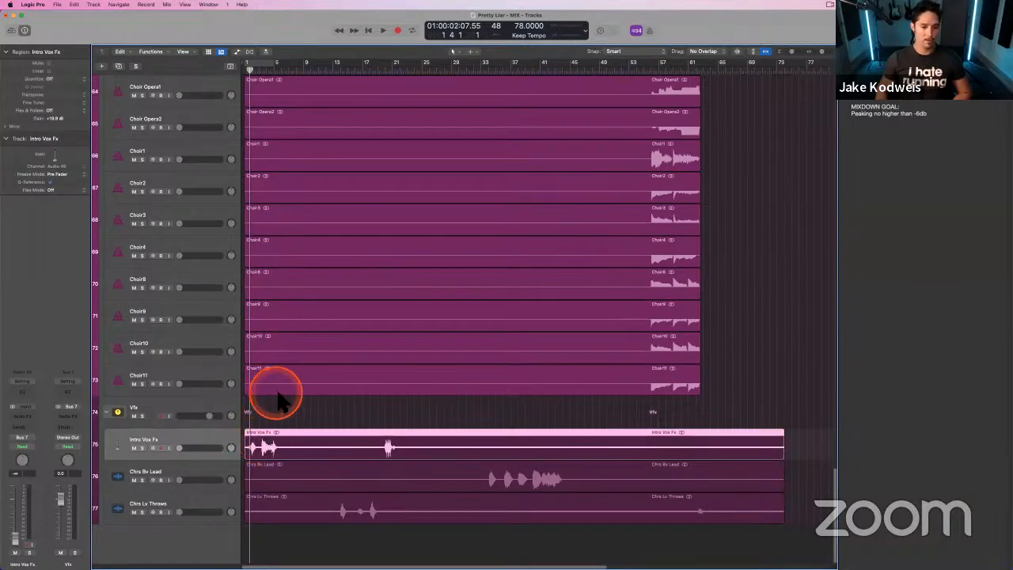
scroll(277, 399, "up", 5)
scroll(278, 399, "up", 20)
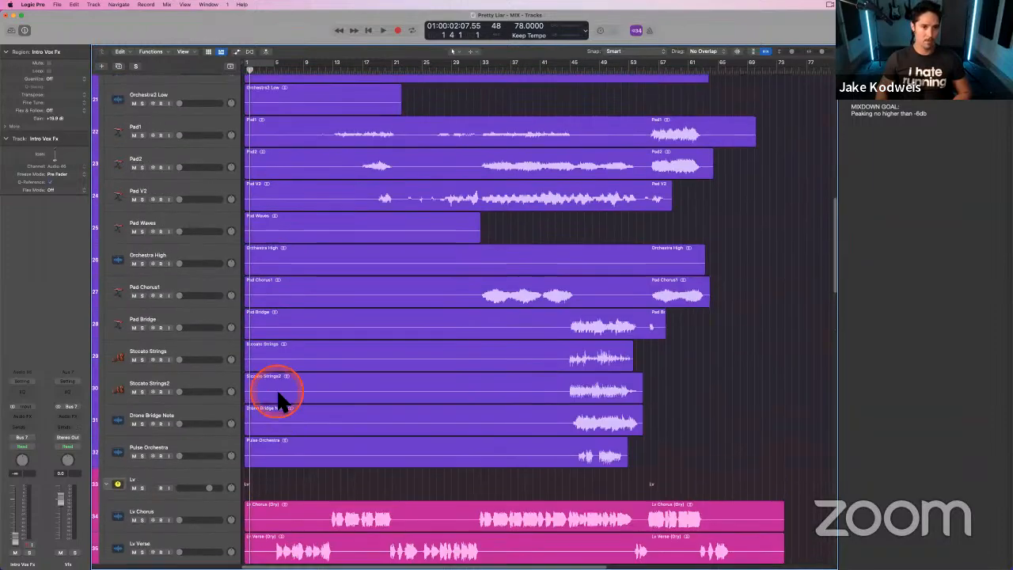
scroll(253, 361, "down", 20)
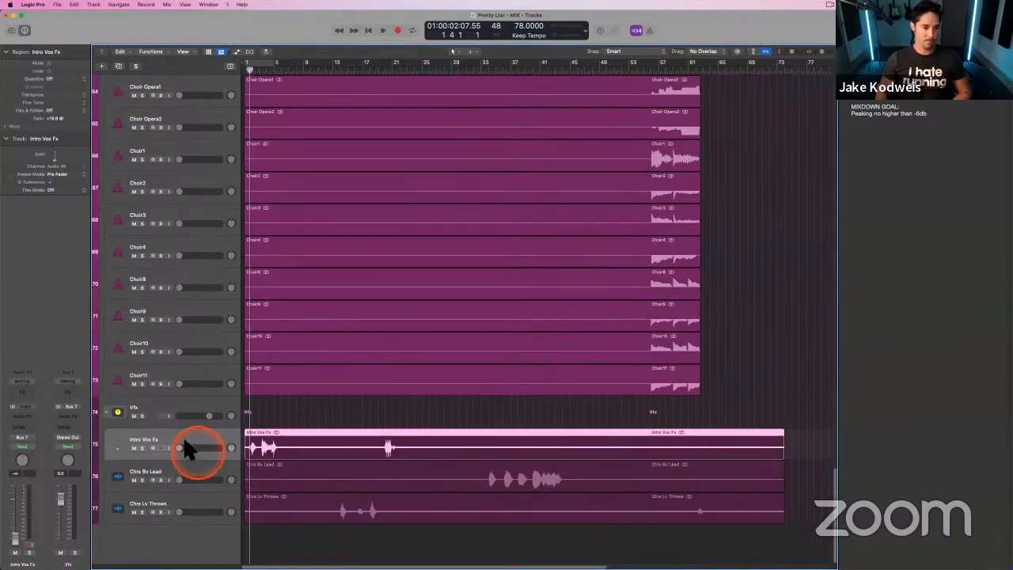
left_click_drag(186, 447, 204, 448)
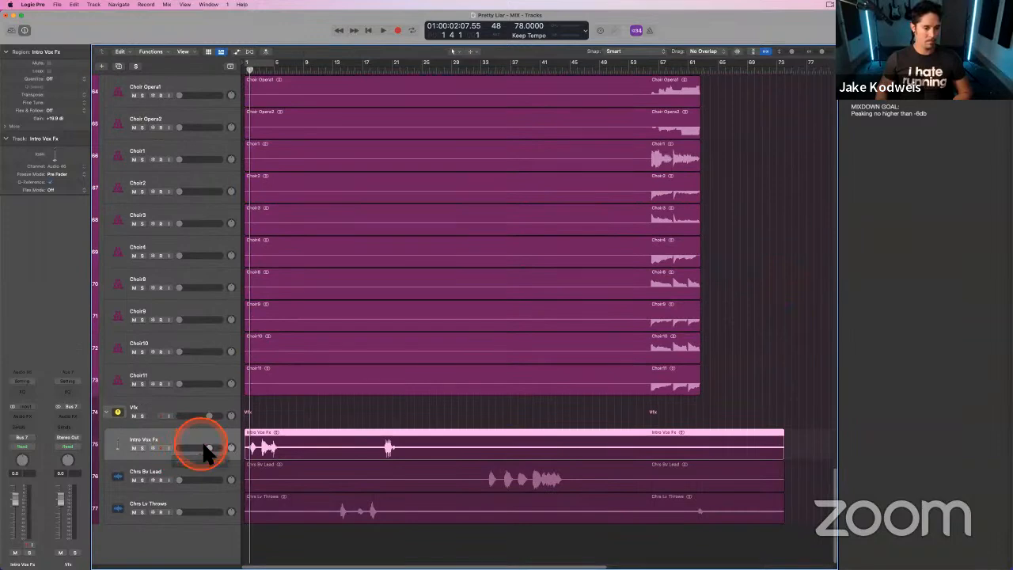
- Play the song from the start to check the Intro Vox Fx and Piano Vrs levels, keeping the Intro Vox Fx fader at 0.0 dB
key("Return")
key("space")
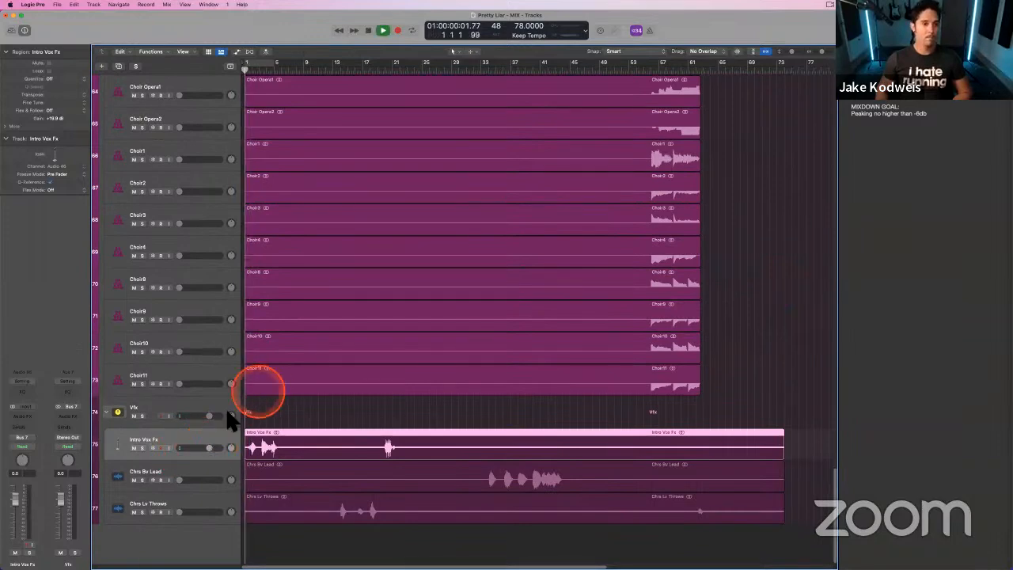
left_click_drag(209, 448, 207, 448)
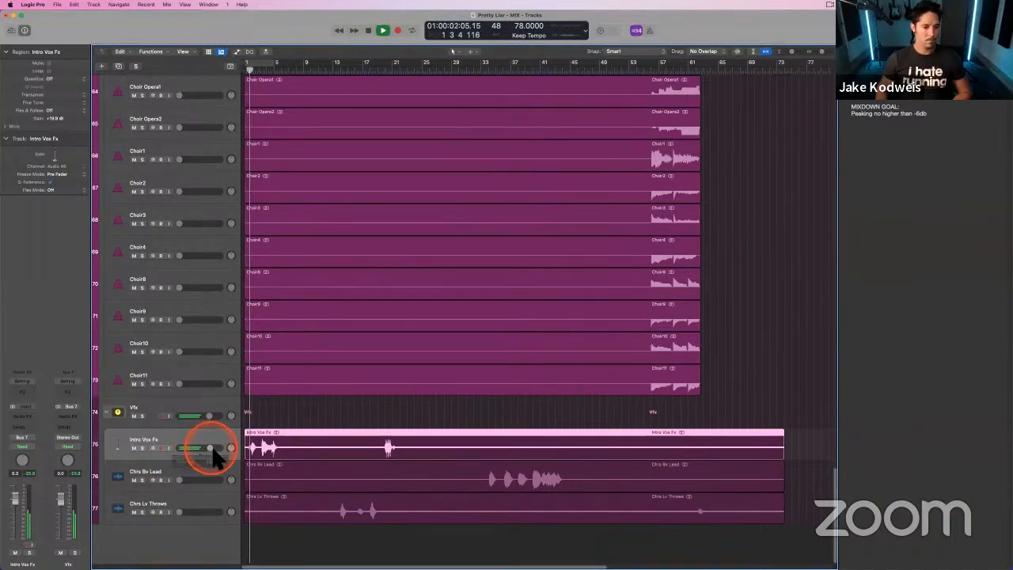
scroll(305, 358, "up", 5)
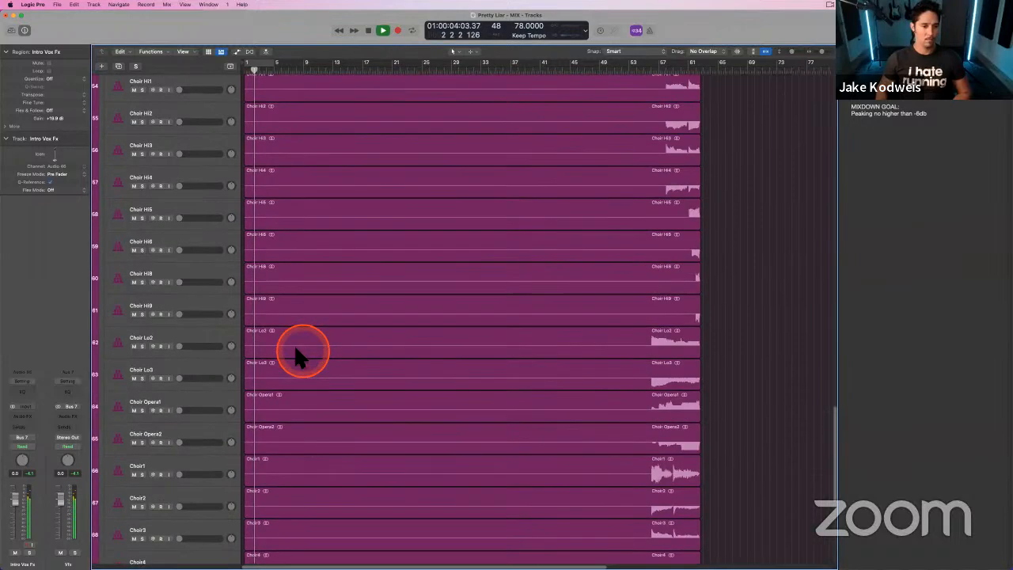
scroll(262, 337, "up", 5)
scroll(272, 345, "up", 13)
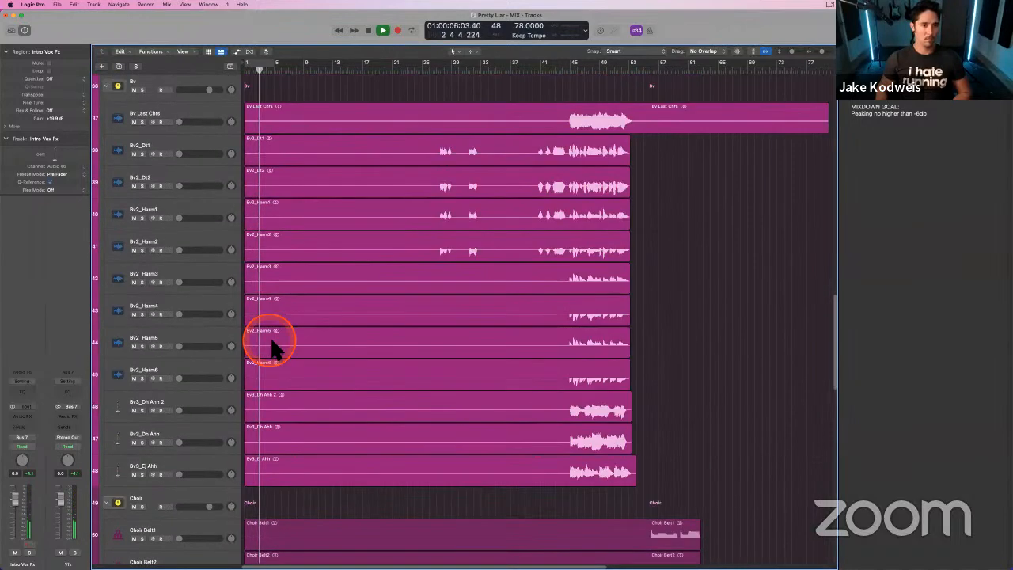
scroll(270, 336, "up", 5)
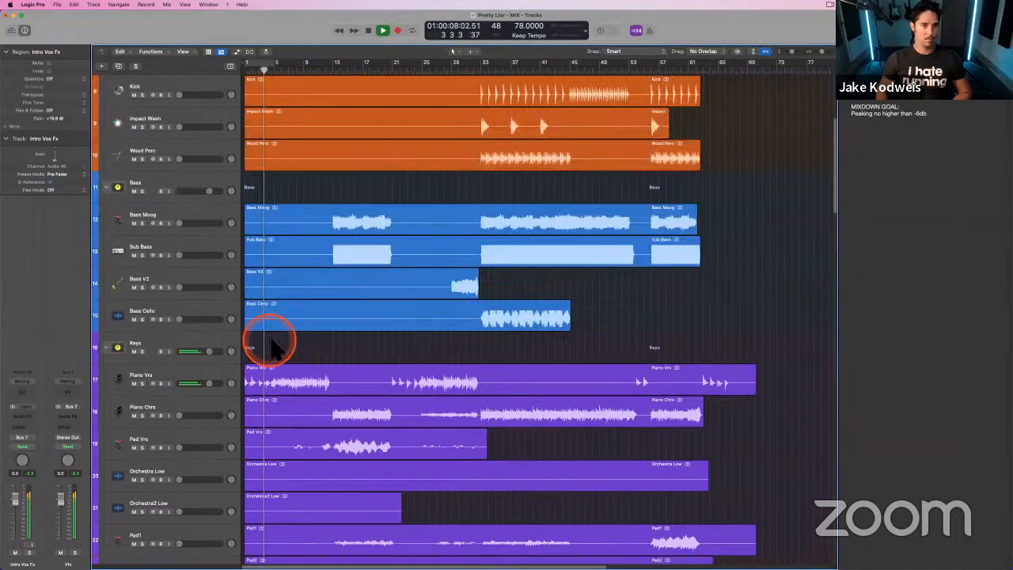
scroll(270, 335, "up", 3)
scroll(270, 336, "down", 6)
scroll(270, 335, "down", 3)
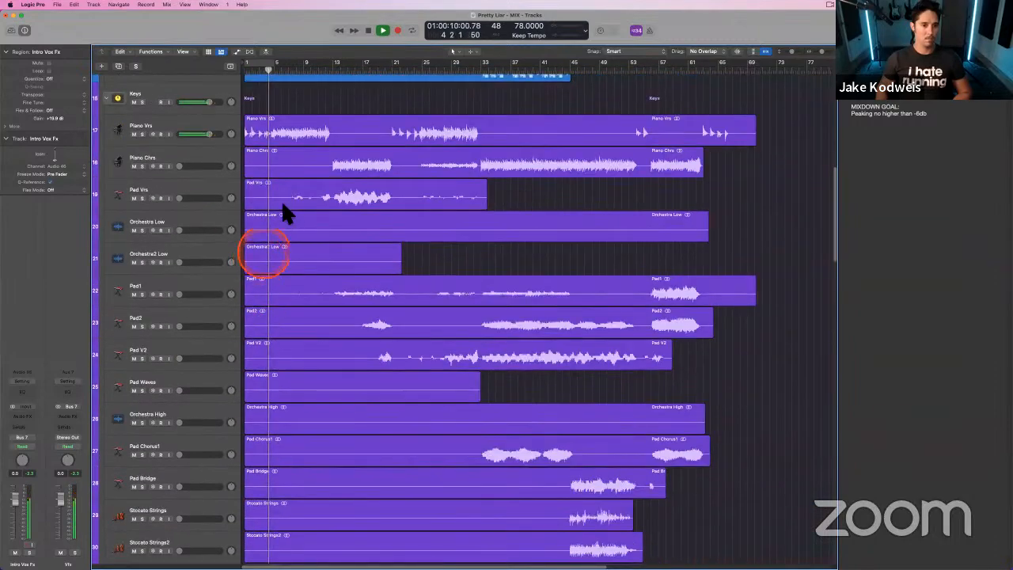
key("space")
- Select the Piano Vrs track and briefly replay its opening from bar 1 to check its peak level
left_click(212, 133)
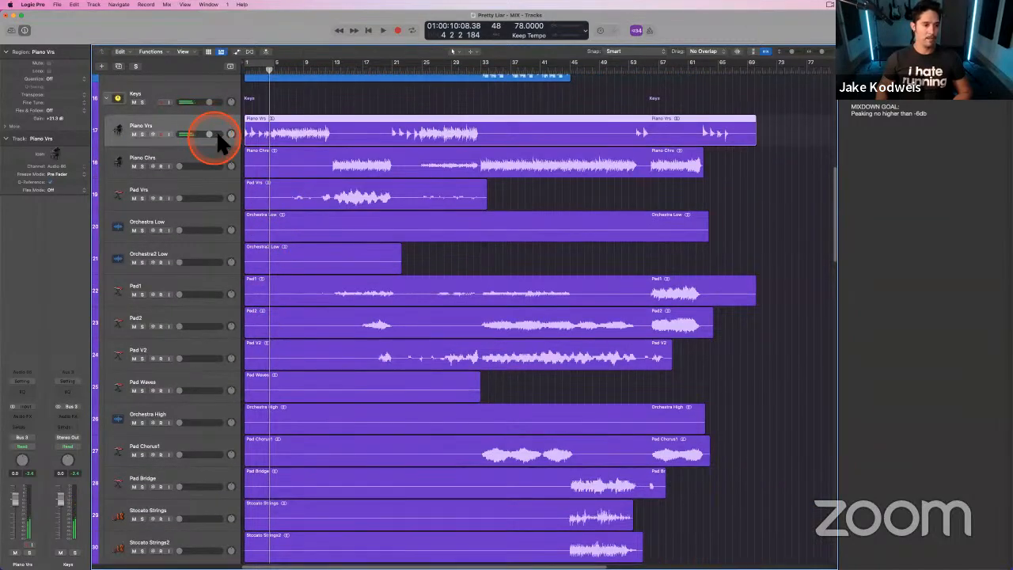
left_click(248, 66)
key("space")
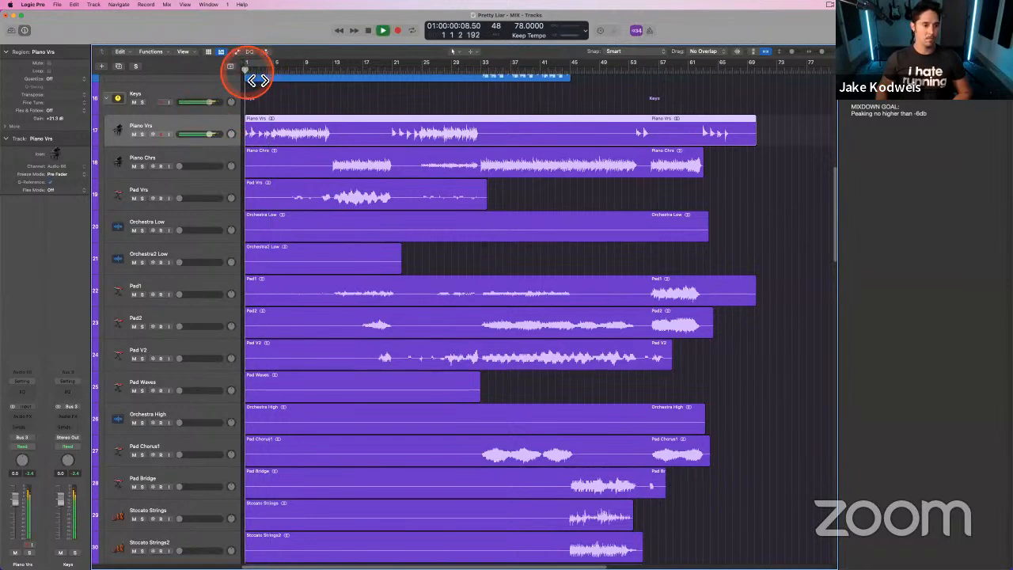
left_click(278, 126)
key("space")
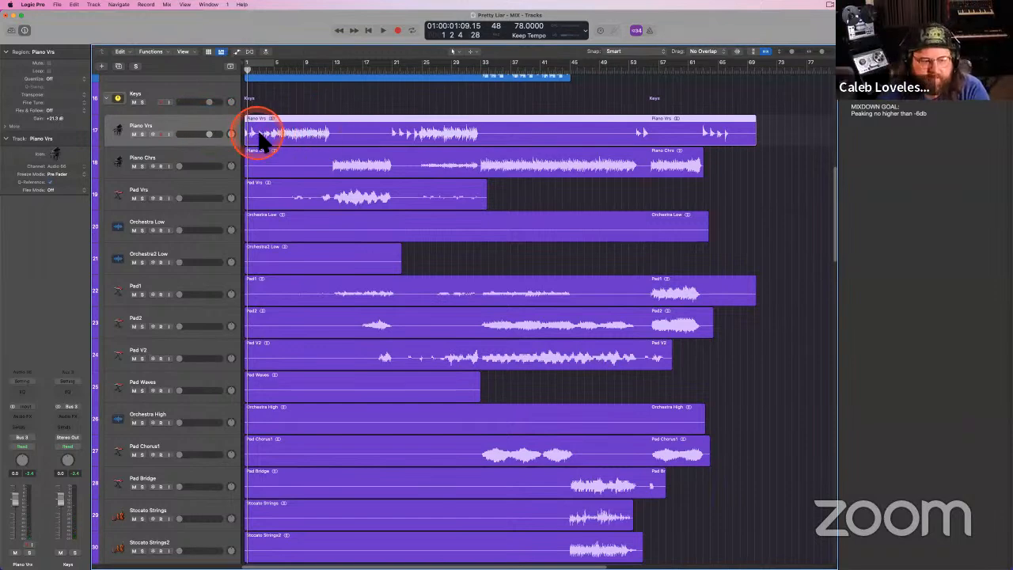
- Look over the channel strips in the Mixer, including the Choir and Vfx channels, and close it again
key("x")
scroll(551, 515, "right", 15)
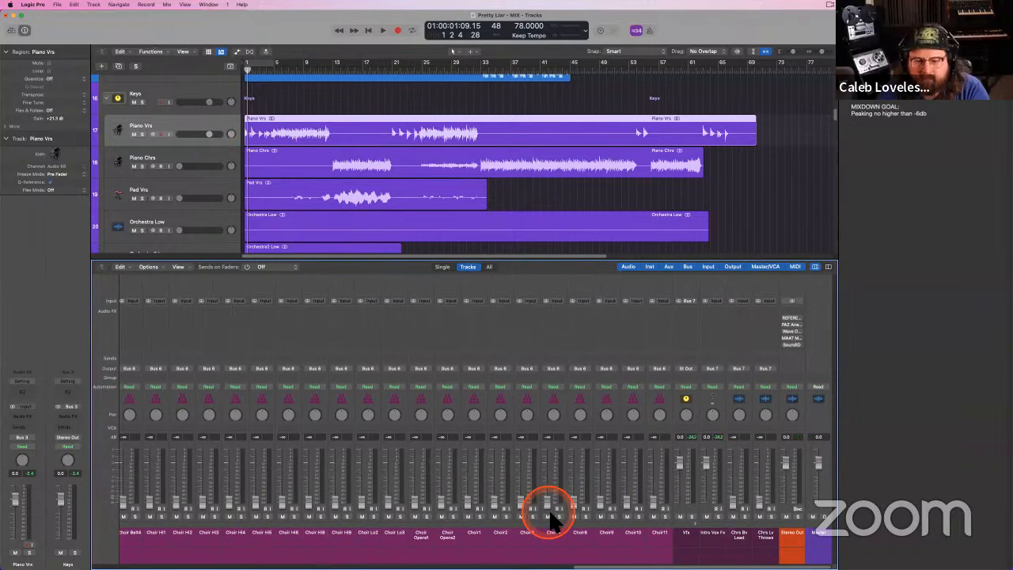
scroll(551, 519, "left", 10)
key("x")
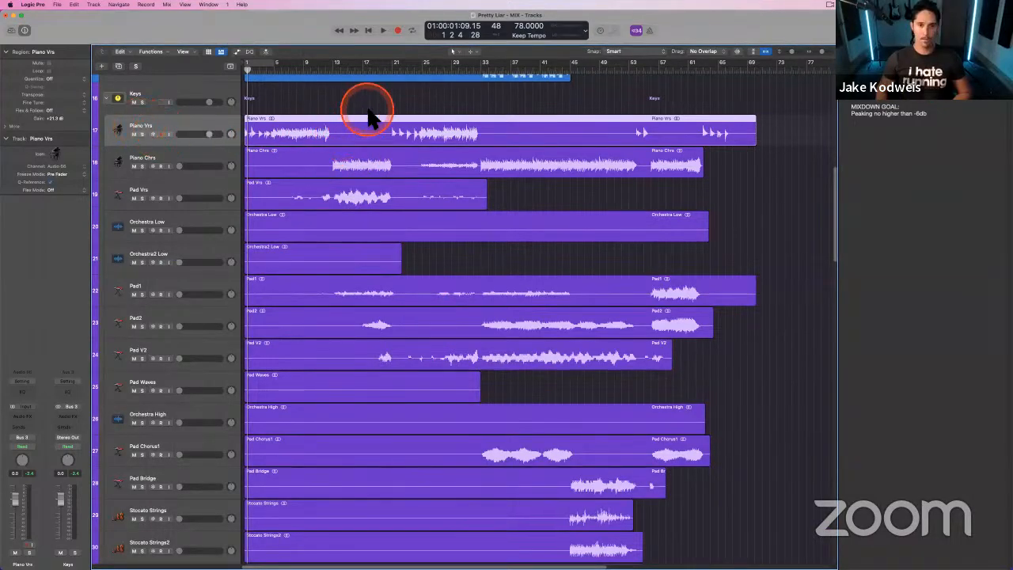
- Lower the gain of all regions in the project together by about 7.6 dB and clear the selection
key("super+a")
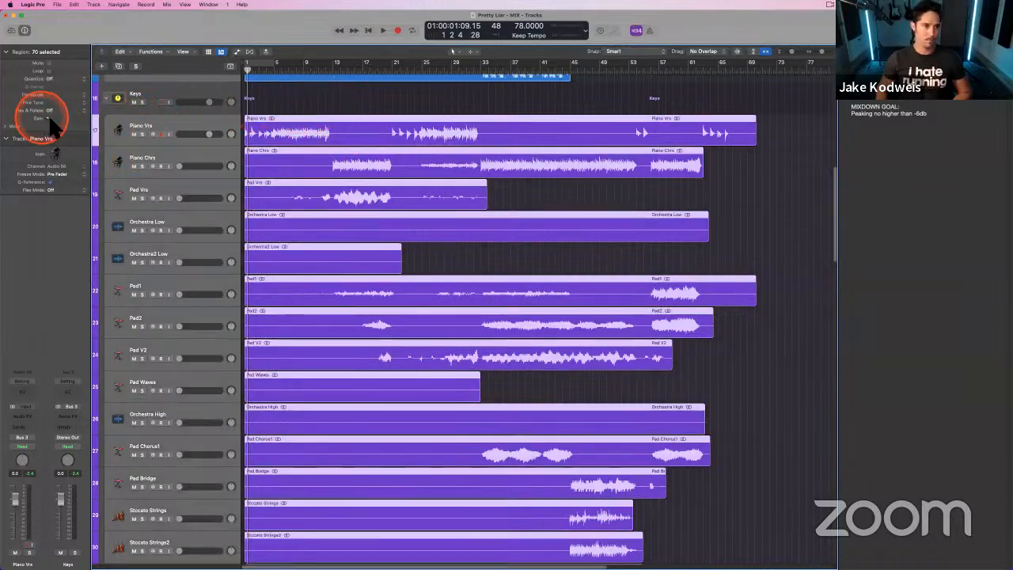
left_click_drag(51, 120, 48, 188)
left_click(388, 91)
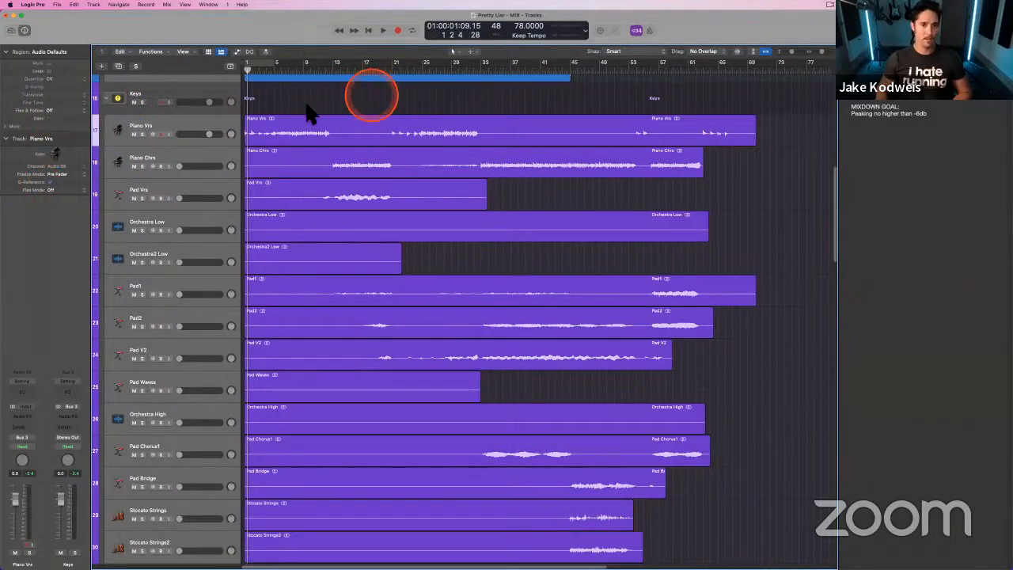
- Play the song from bar 1 and check the Piano Vrs track's level with its reduced region gain
left_click(175, 125)
left_click(253, 69)
left_click_drag(247, 77, 239, 75)
left_click(276, 100)
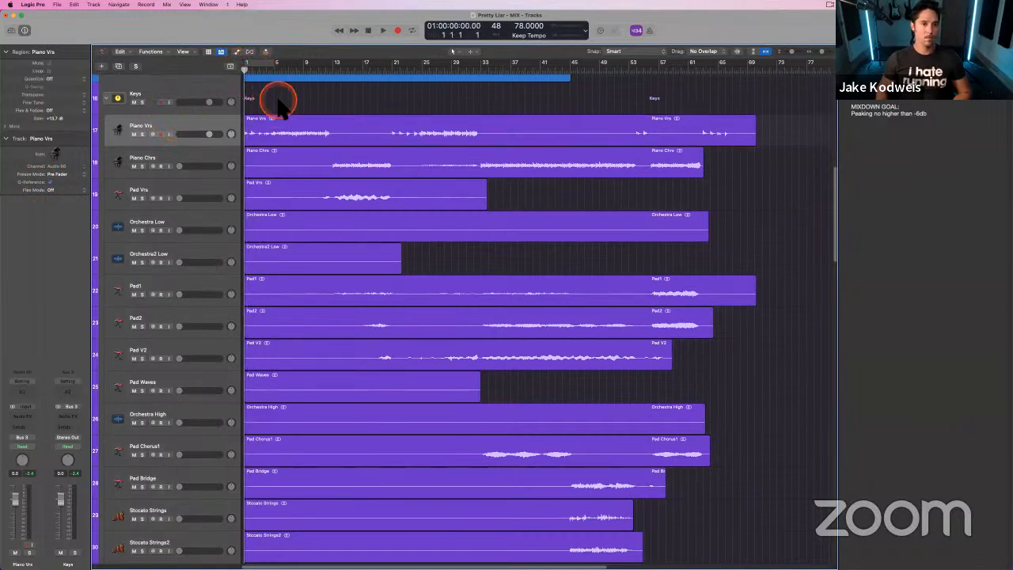
key("space")
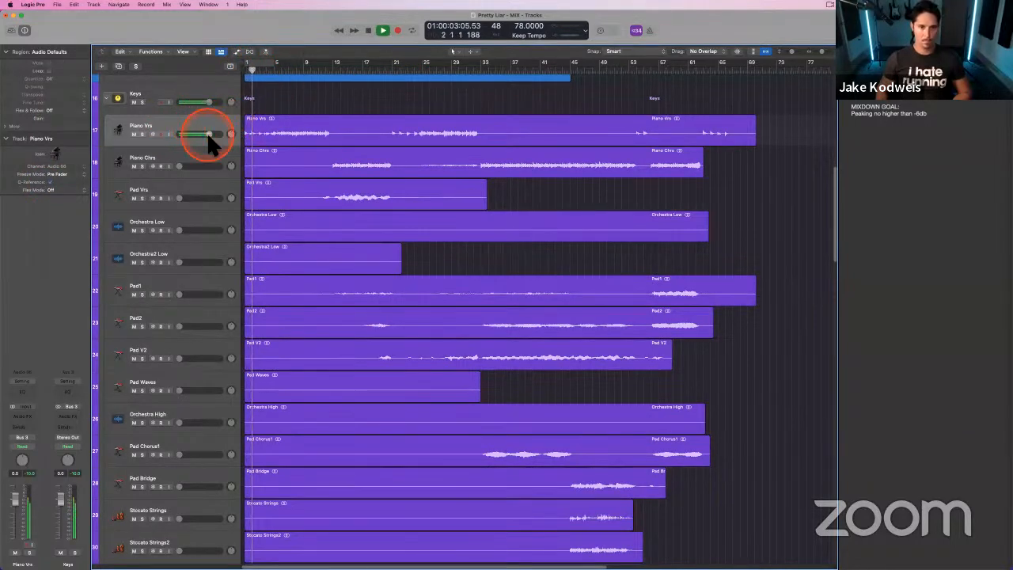
left_click(291, 121)
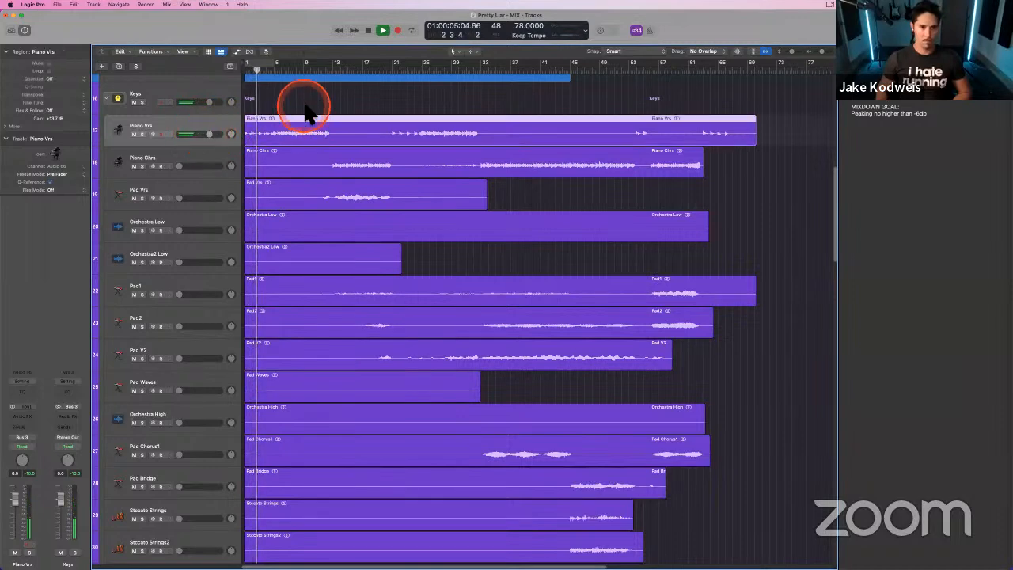
left_click(306, 104)
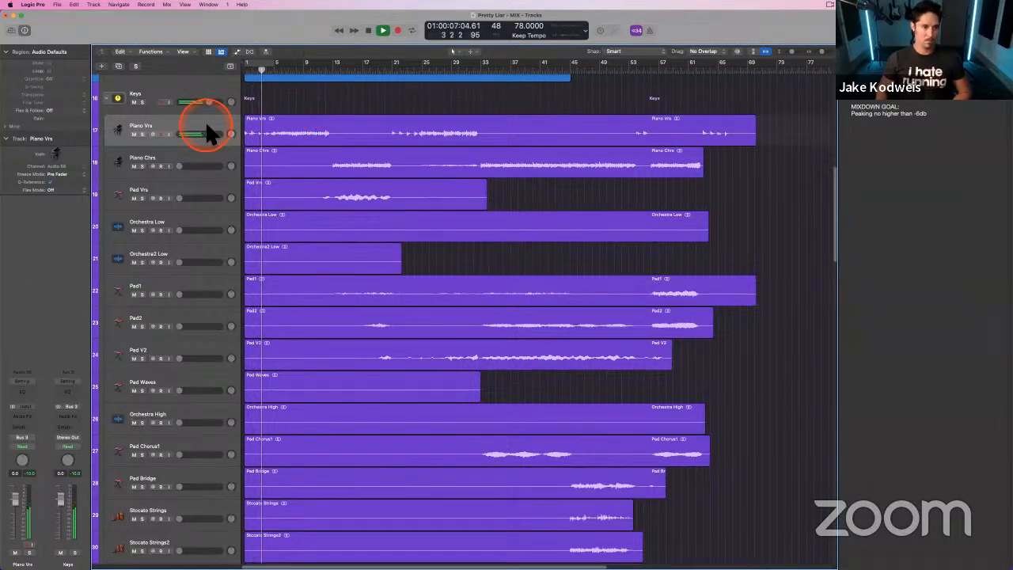
left_click(297, 108)
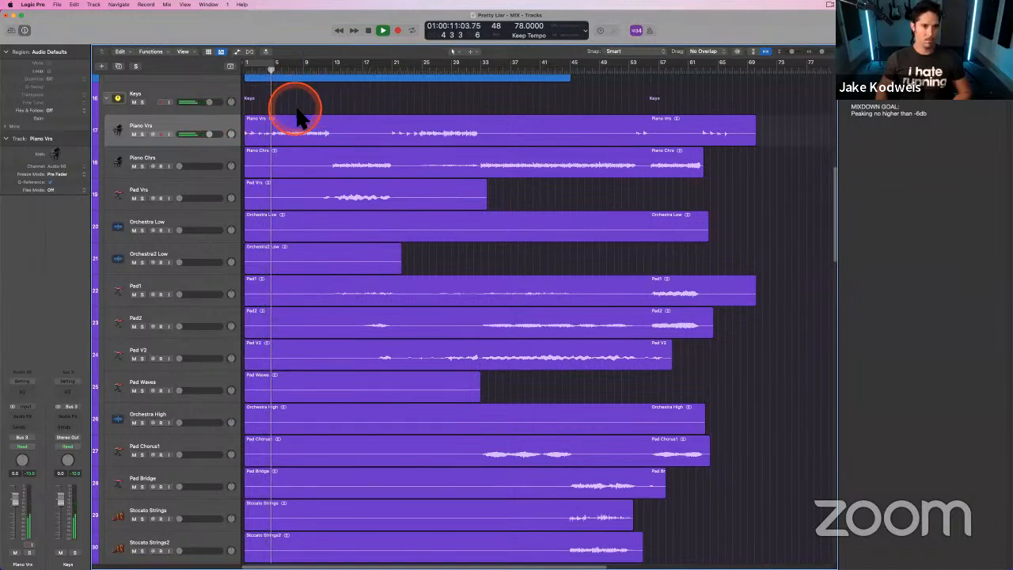
- Check the Intro Vox Fx track's level during playback and raise the Lv Verse track's volume fader to about 0 dB
scroll(295, 217, "down", 20)
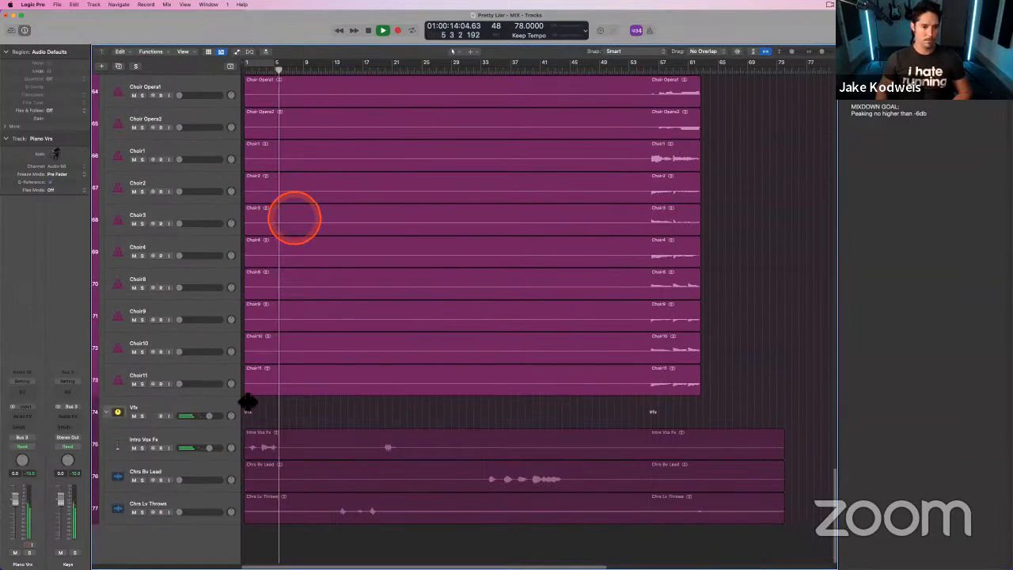
left_click(196, 434)
scroll(335, 238, "up", 1)
scroll(335, 231, "up", 15)
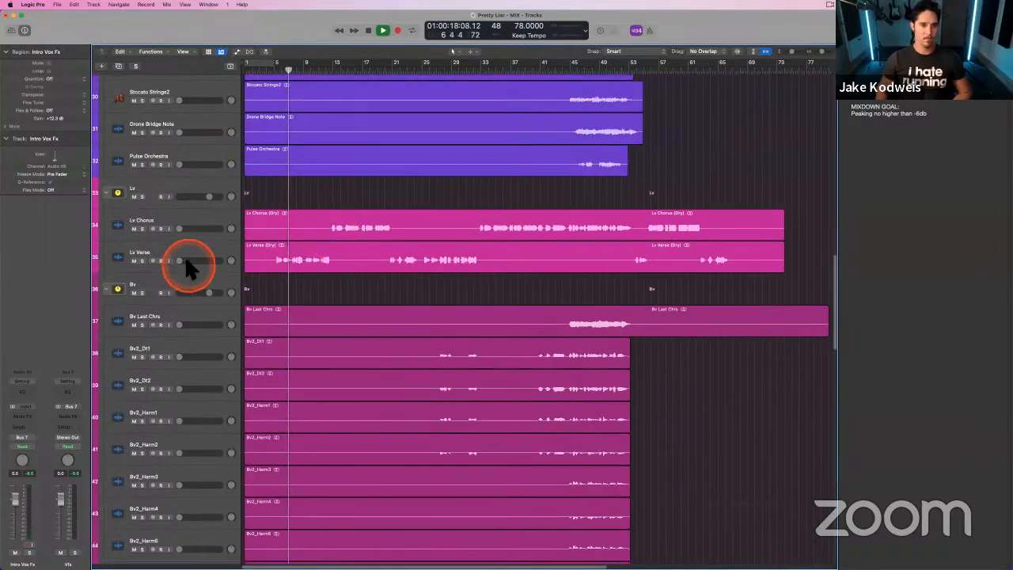
left_click_drag(187, 260, 210, 259)
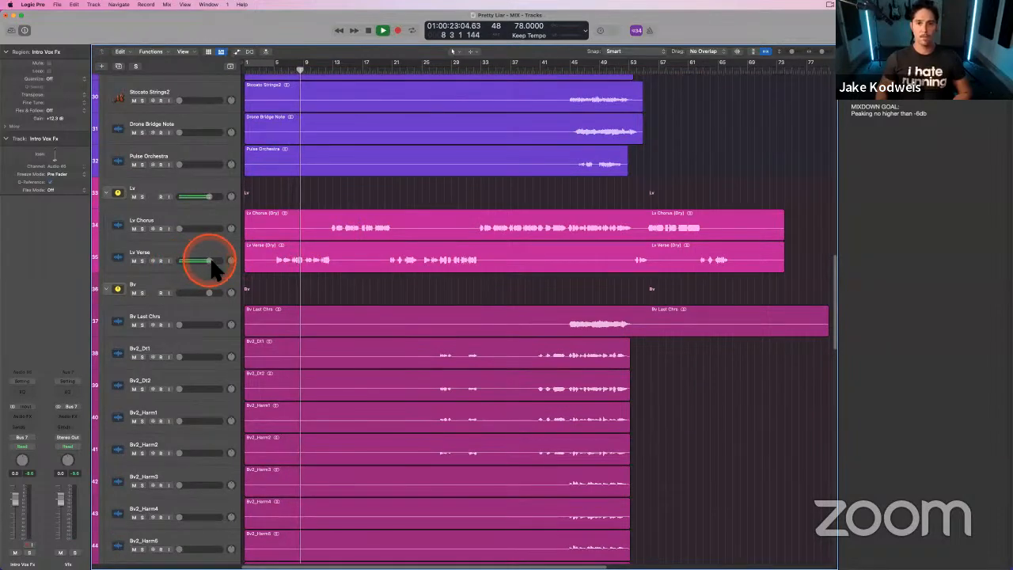
- Look over the Keys, Bass and Drums stacks while the song keeps playing
scroll(355, 216, "up", 5)
scroll(354, 212, "up", 5)
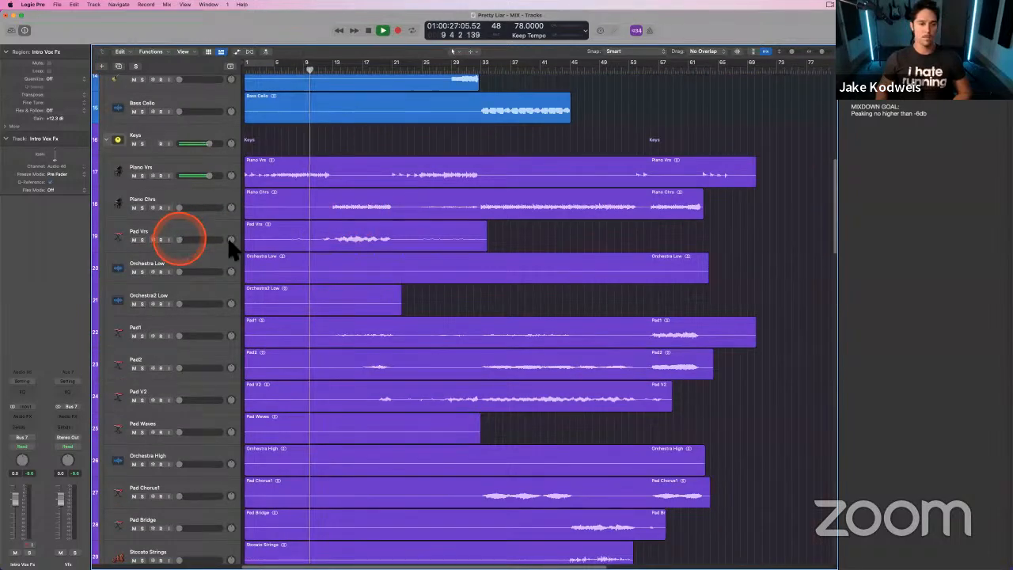
left_click(319, 236)
scroll(319, 236, "up", 8)
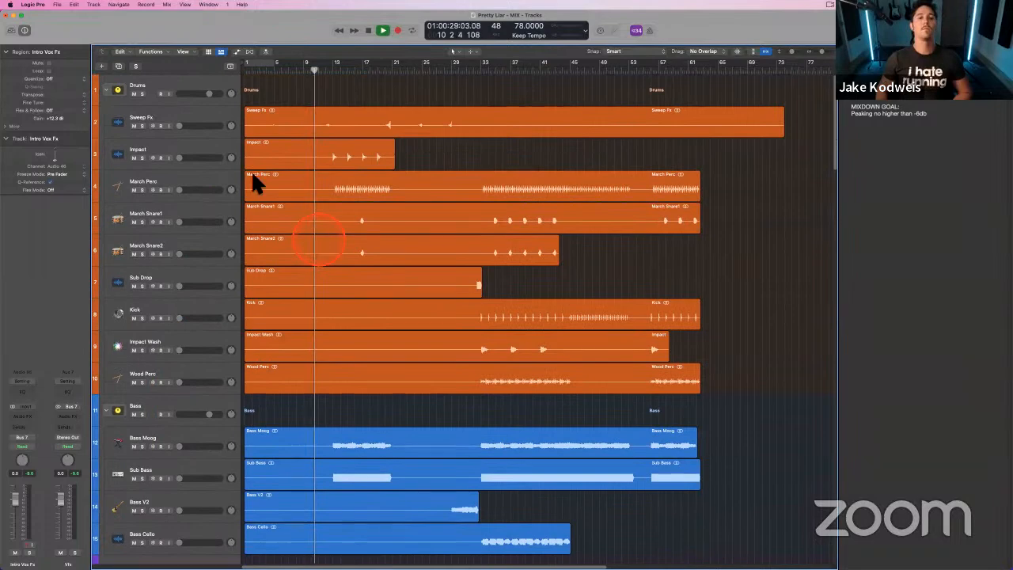
- Raise the Sweep Fx track's volume fader to about -10.4 dB and stop playback
left_click(180, 118)
left_click_drag(181, 124, 196, 126)
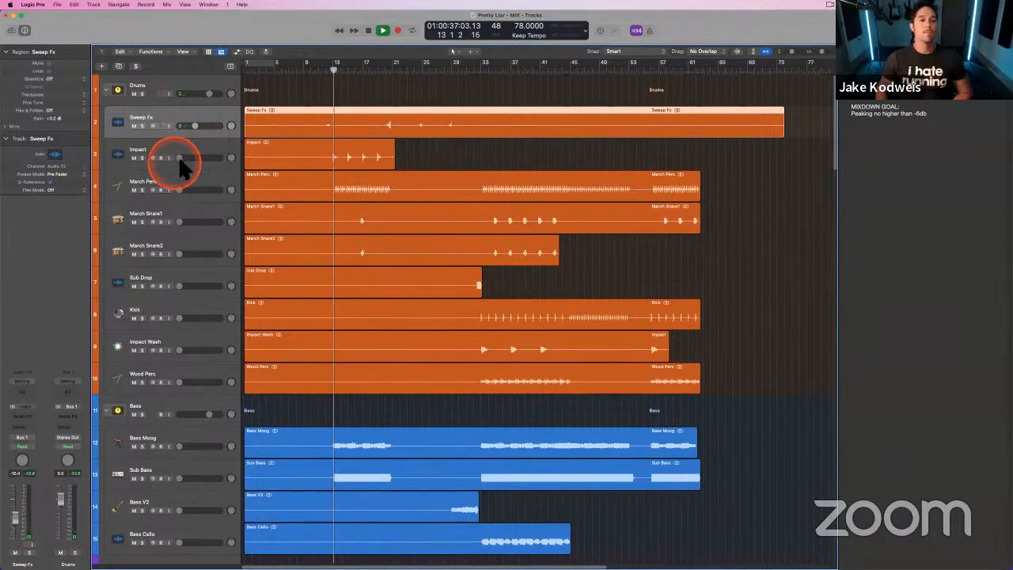
key("space")
- Restart playback from about bar 9, set the Piano Chrs track's fader to 0 dB and raise the Pad Vrs fader
scroll(307, 158, "down", 10)
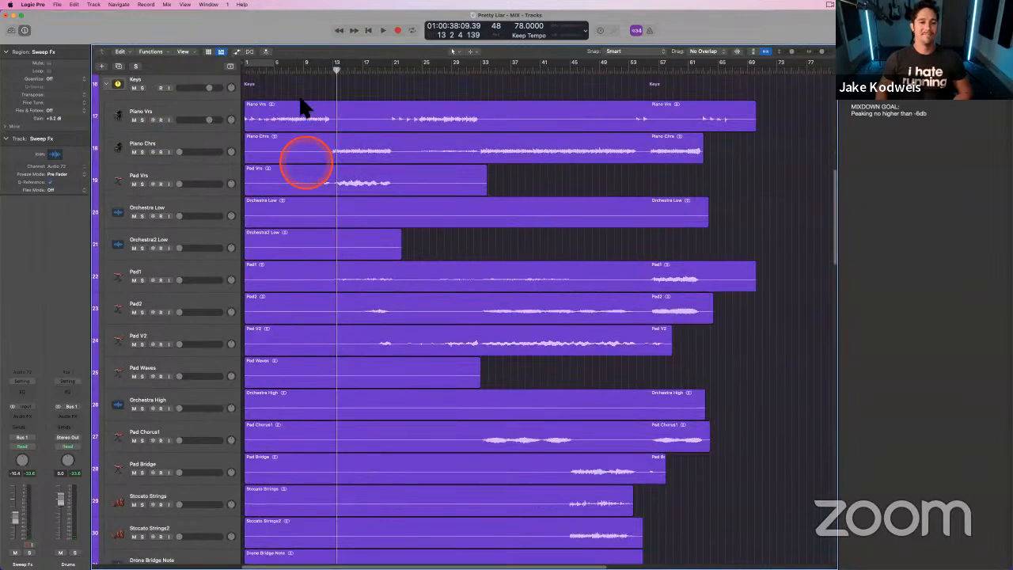
left_click(312, 73)
key("space")
scroll(331, 168, "up", 5)
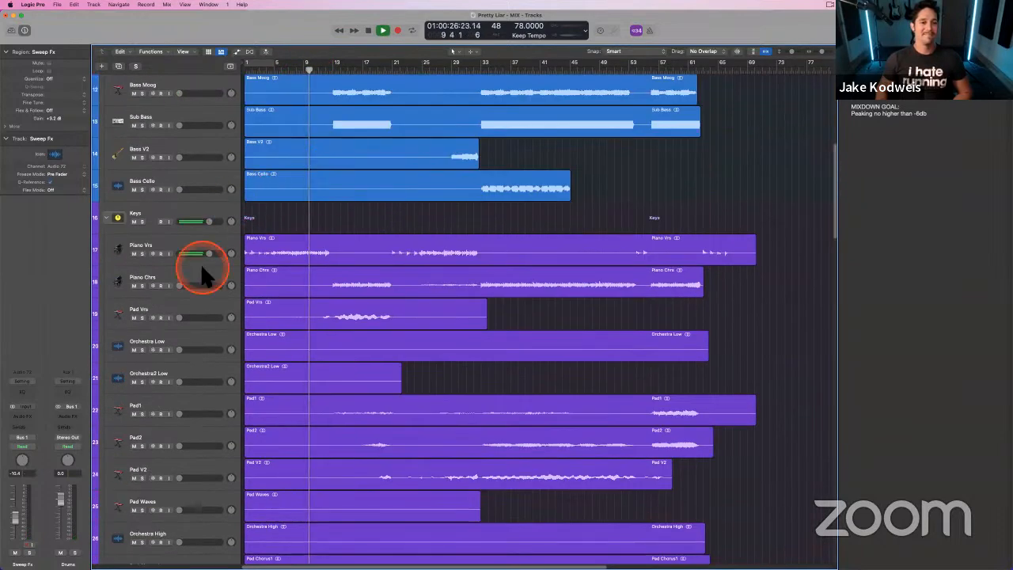
left_click(180, 285, "alt")
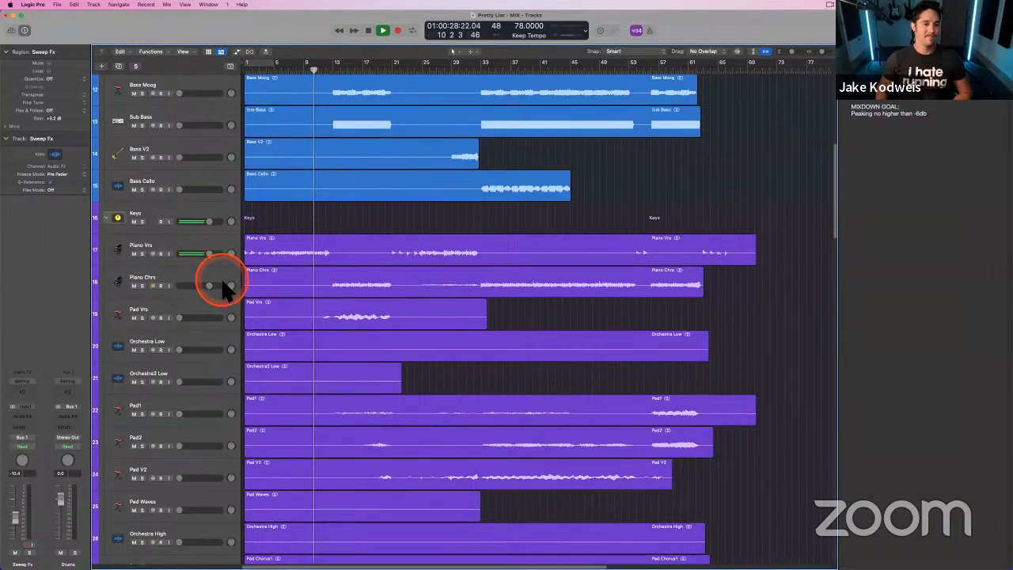
left_click_drag(182, 318, 228, 316)
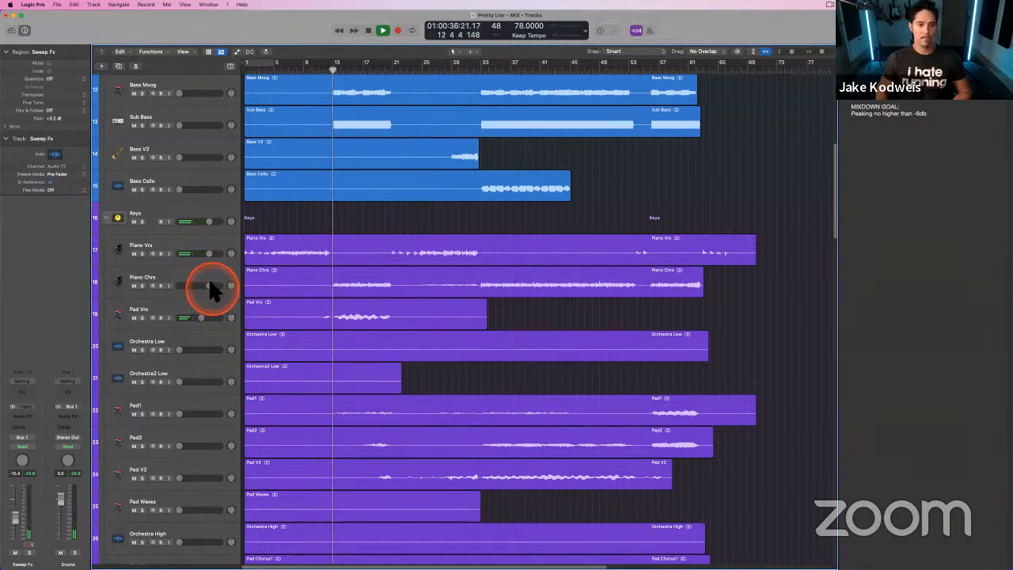
- Raise the Lv Chorus track's volume fader to about 0 dB during playback
scroll(333, 369, "down", 10)
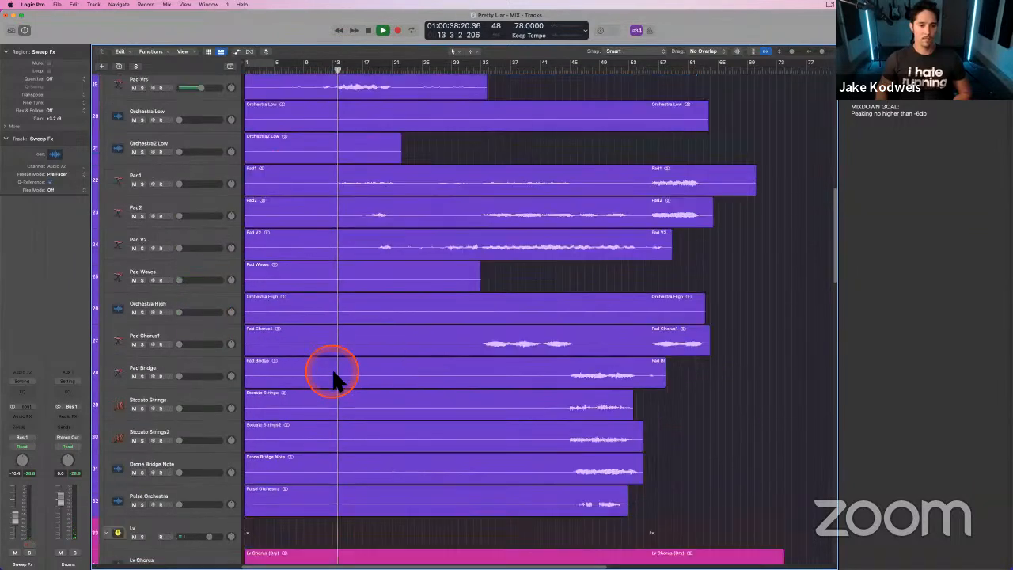
left_click_drag(181, 343, 214, 378)
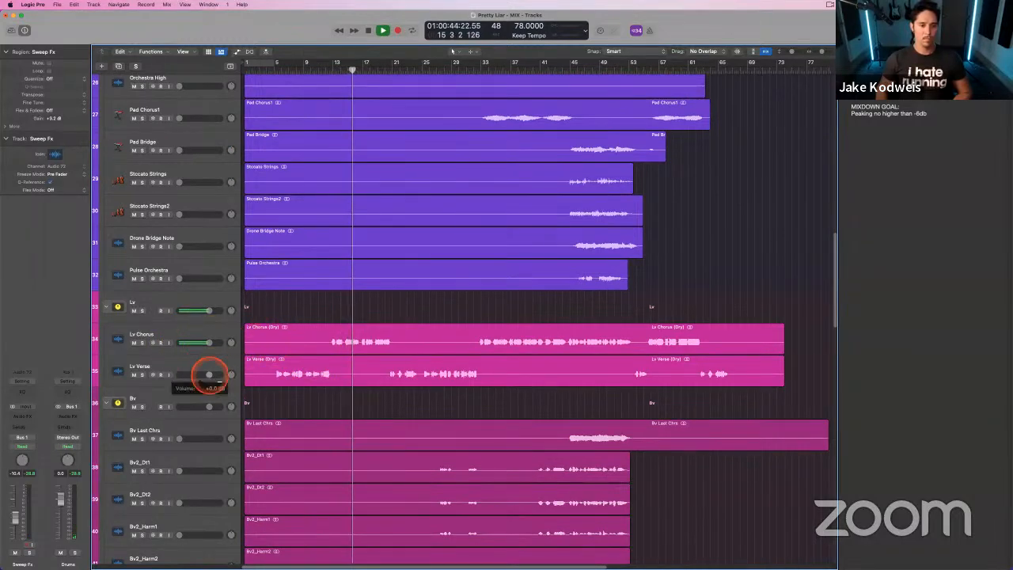
scroll(382, 263, "up", 10)
- Check the Piano Chrs track's level and lower the Pad Vrs track's fader to about -16.2 dB
left_click(383, 269)
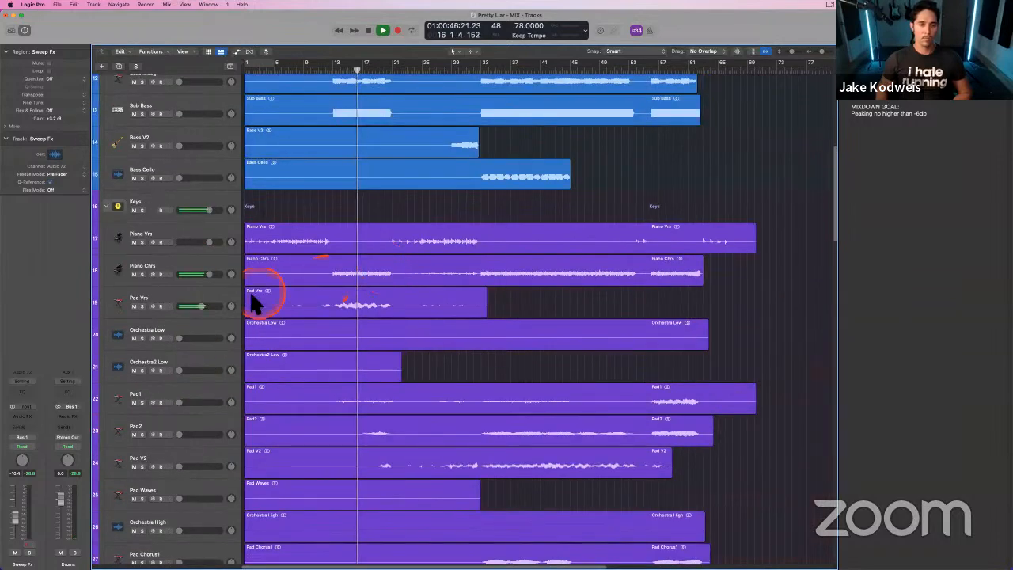
left_click(194, 271)
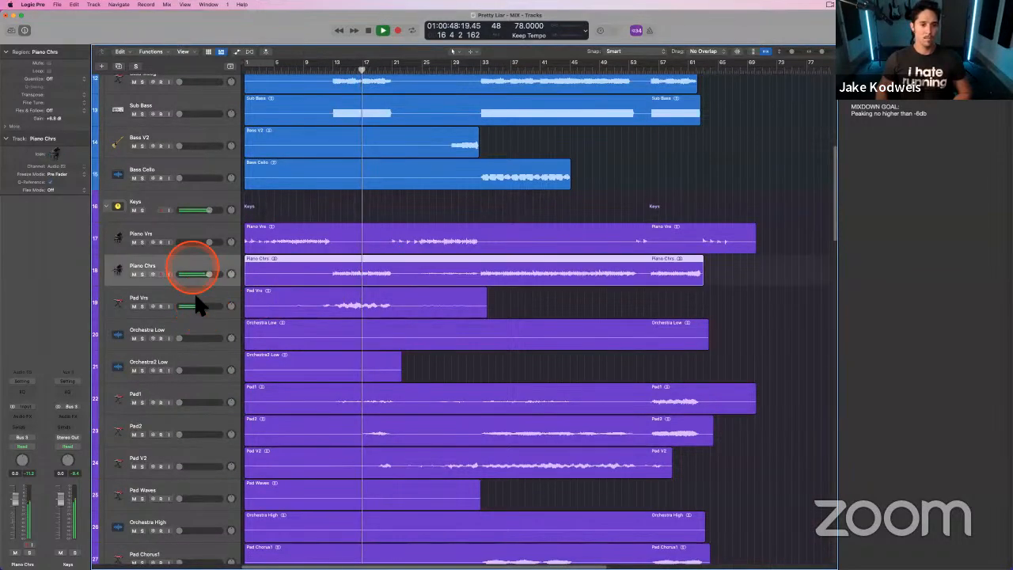
left_click_drag(201, 306, 187, 308)
- Raise the volume faders of the Pad1 and Pad2 tracks while the song plays
left_click_drag(179, 391, 232, 401)
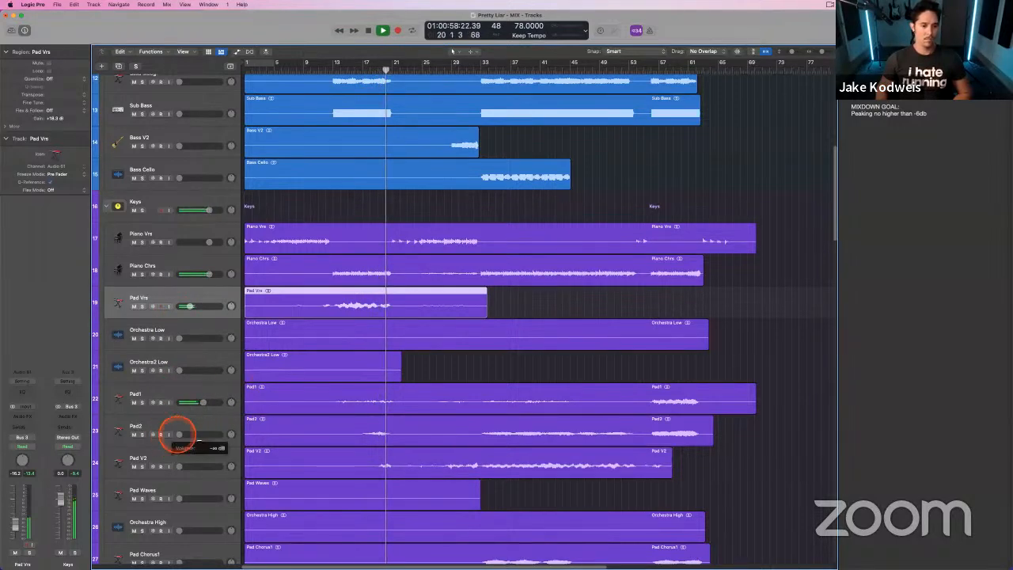
left_click_drag(178, 434, 220, 433)
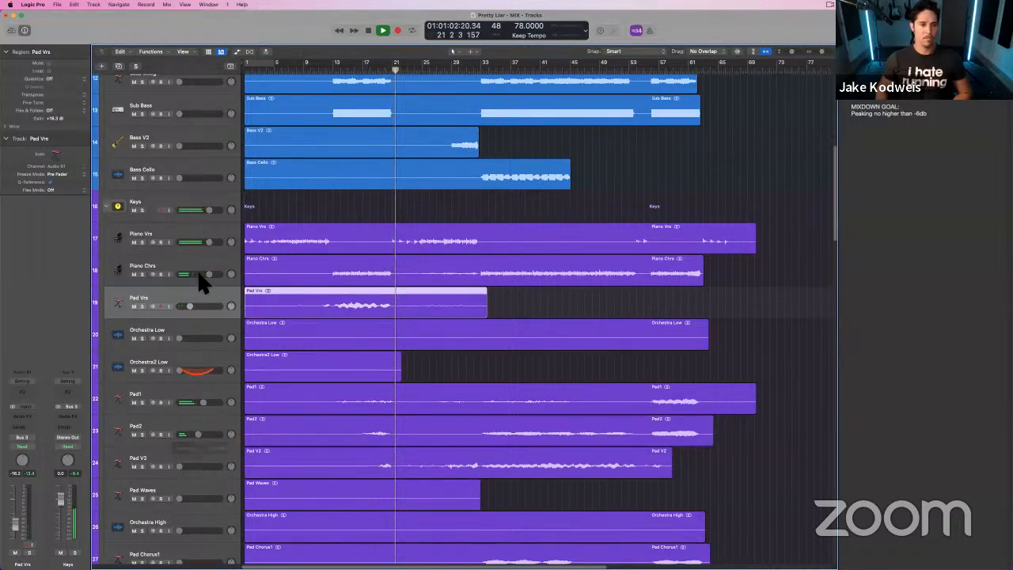
scroll(368, 272, "up", 10)
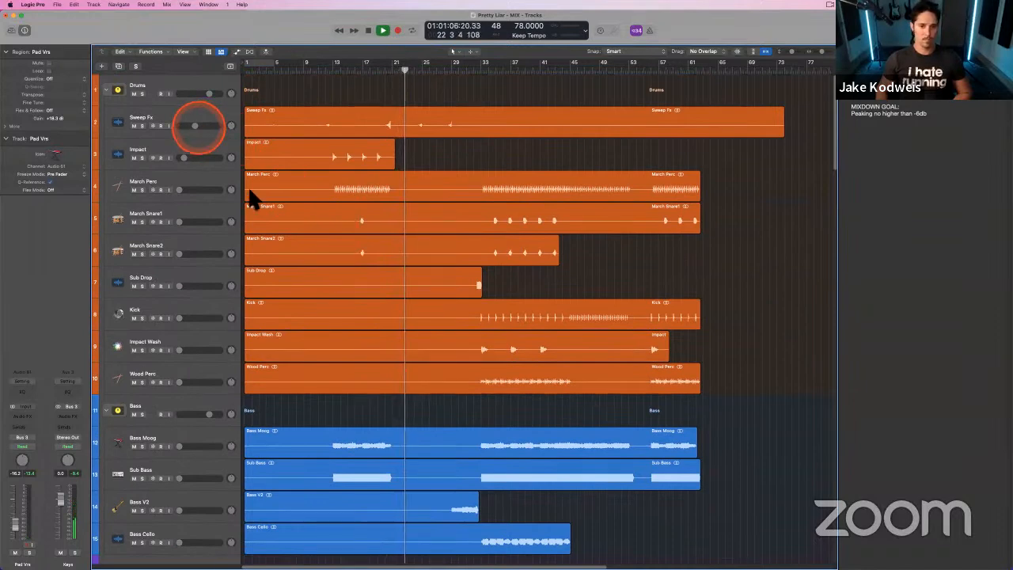
- Raise the Pad V2 track's fader to about -4.3 dB and solo it briefly to check its level
scroll(379, 324, "down", 10)
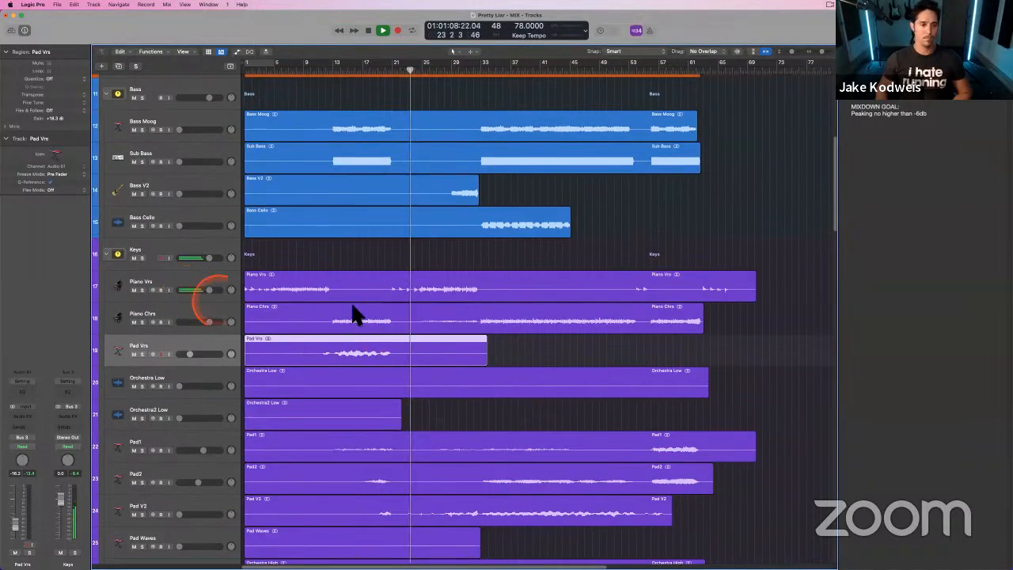
scroll(348, 301, "down", 4)
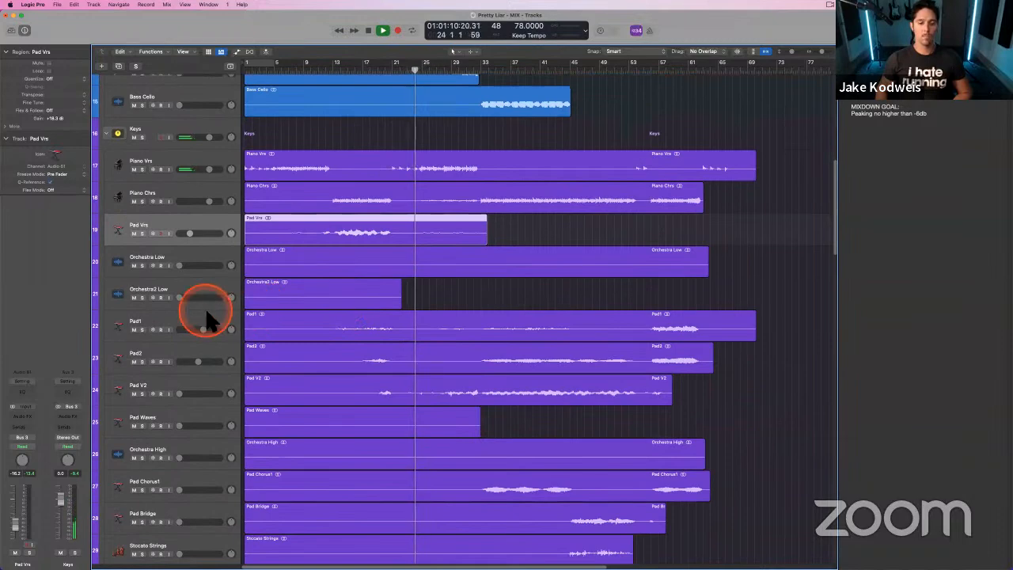
scroll(277, 365, "down", 1)
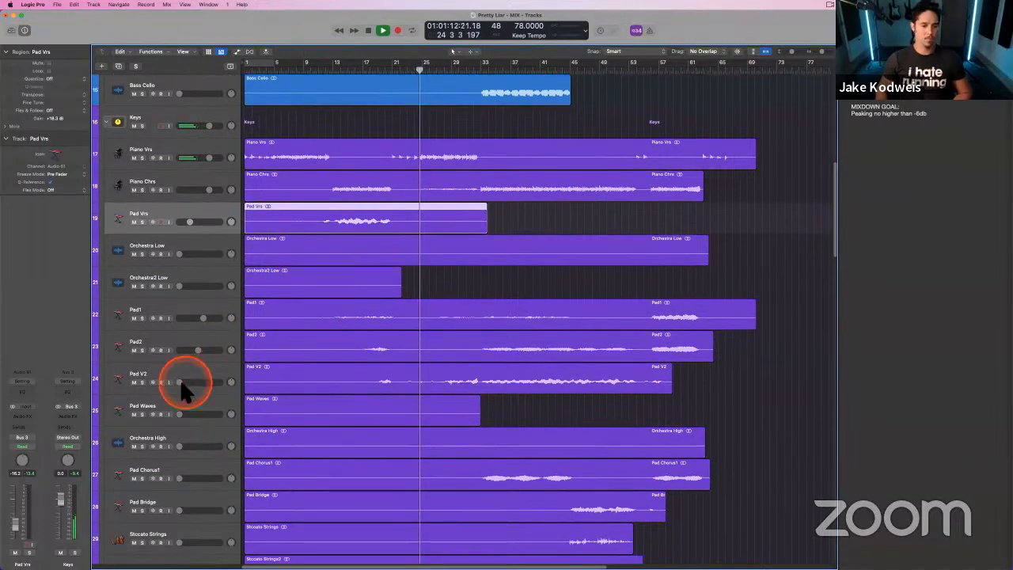
left_click_drag(179, 379, 206, 381)
left_click(210, 365)
key("s")
key("s")
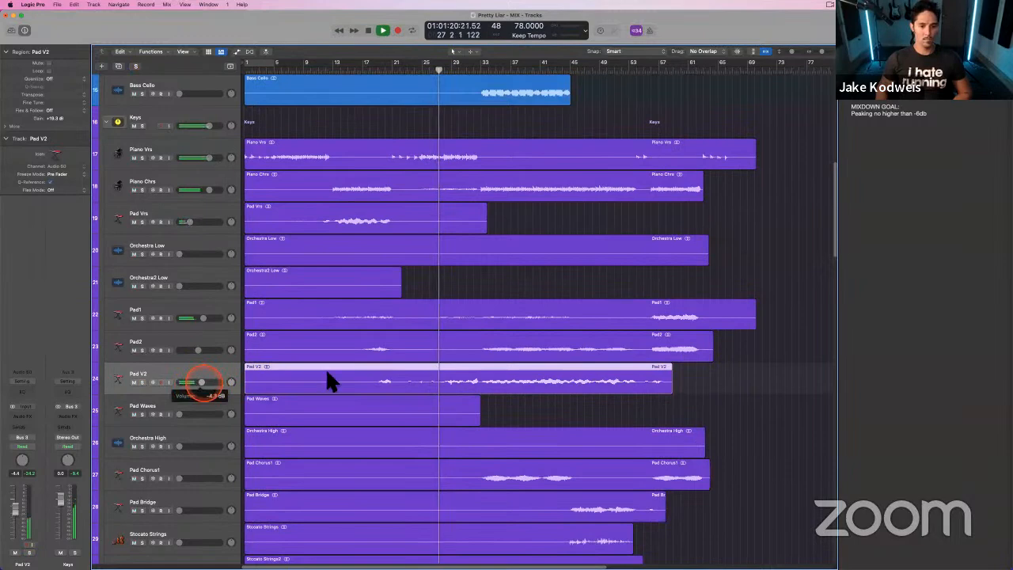
- Select the Bv2_Dt1, Bv2_Dt2, Bv2_Harm1 and Bv2_Harm2 tracks and raise their faders together to about -5.5 dB
scroll(325, 374, "down", 10)
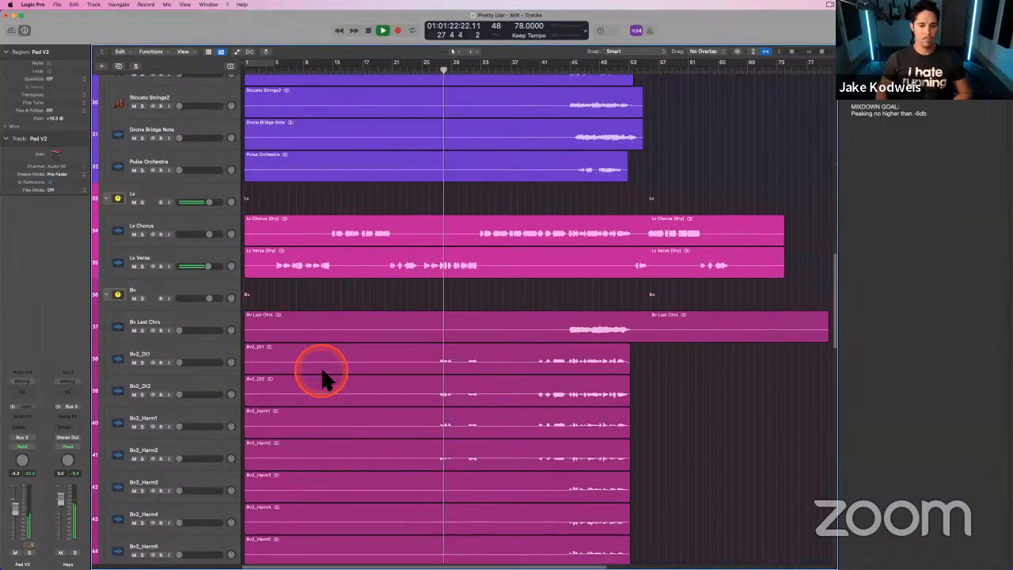
left_click(170, 353)
scroll(330, 369, "down", 3)
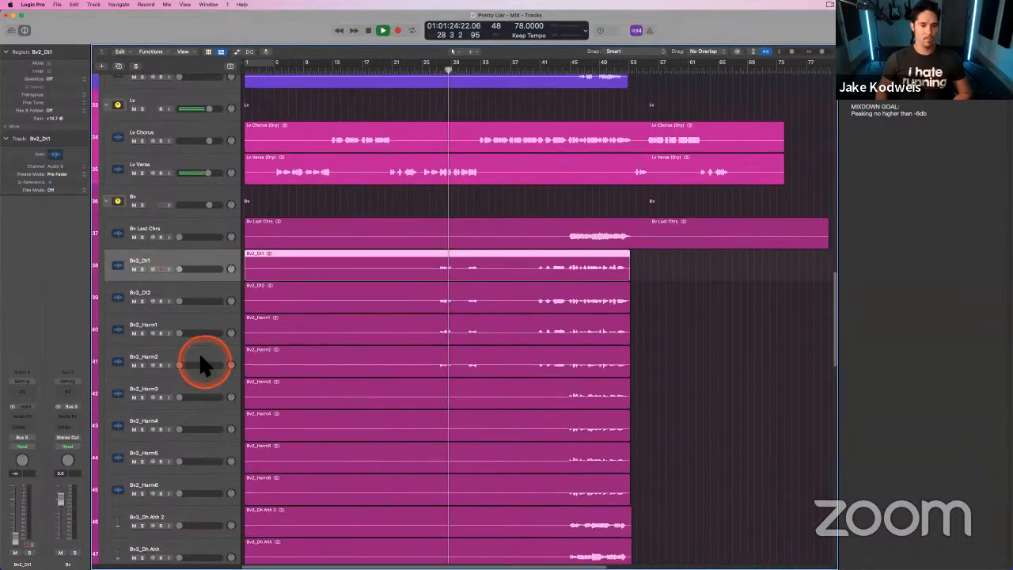
left_click(199, 364, "shift")
left_click_drag(190, 301, 227, 302)
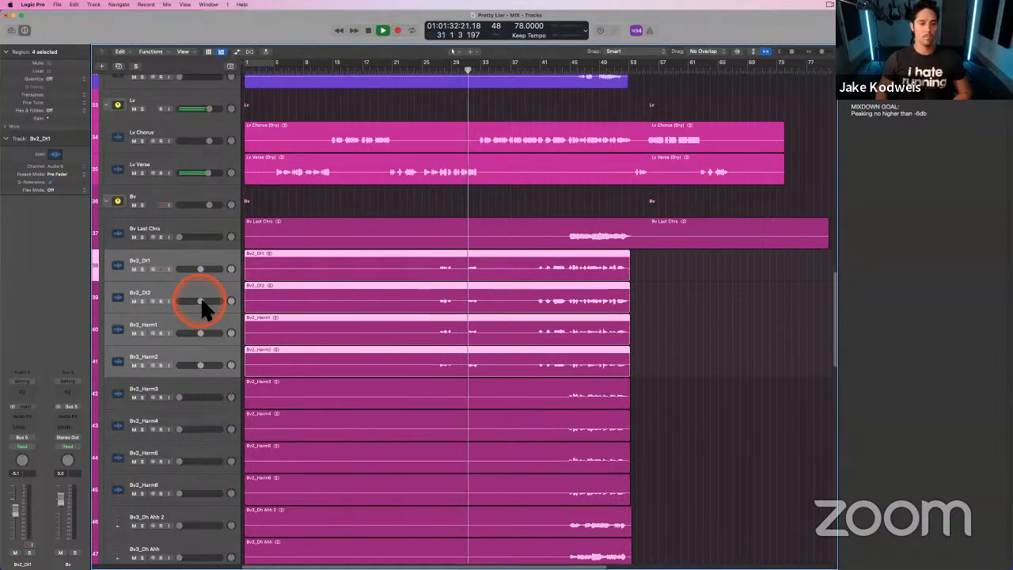
left_click_drag(200, 300, 199, 303)
- Raise the volume fader of the Chrs Bv Lead track in the Vfx stack
scroll(346, 307, "down", 10)
scroll(346, 304, "down", 15)
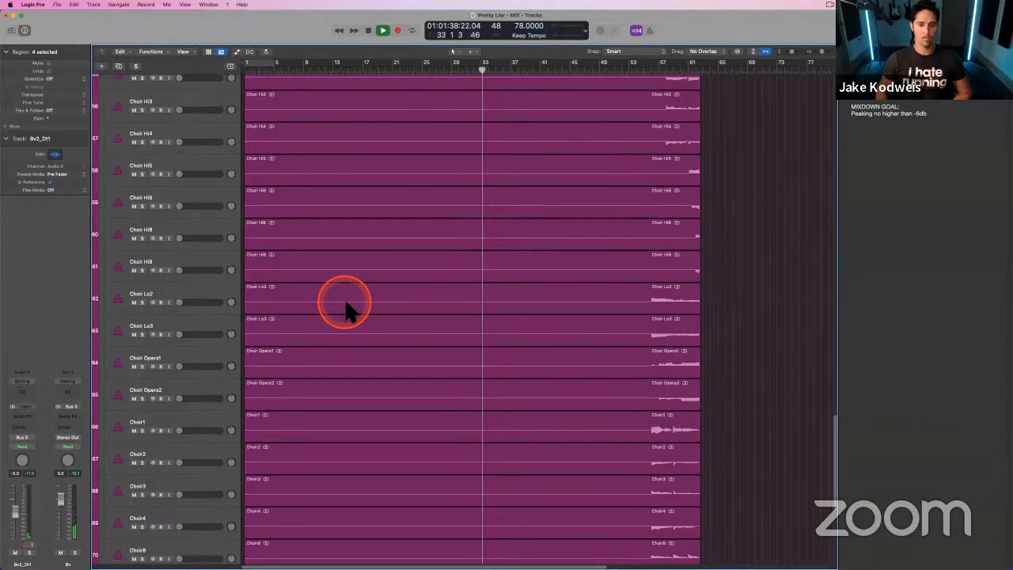
left_click_drag(179, 478, 222, 480)
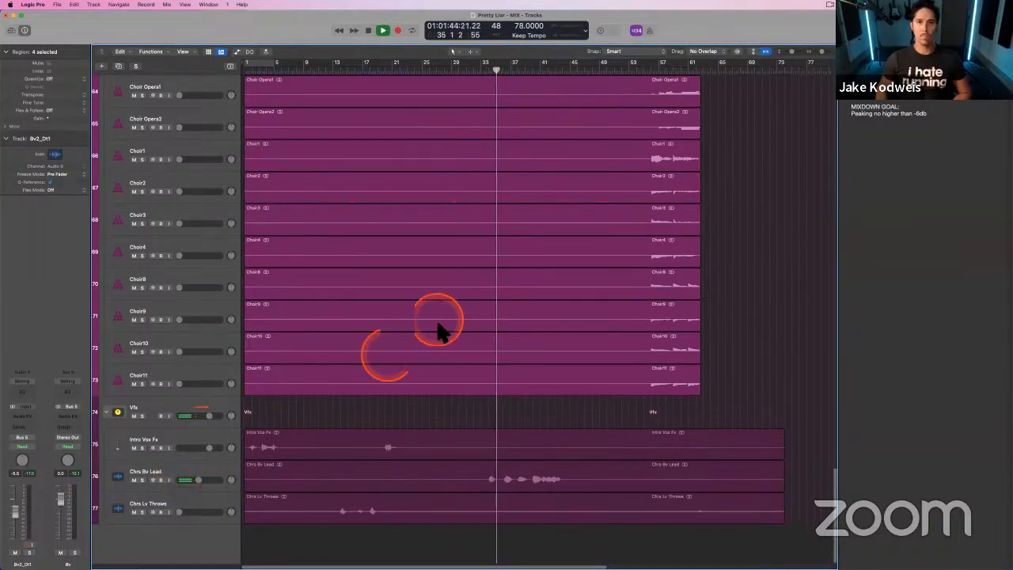
- Raise the Pad Chorus1 track's volume fader to about -5.8 dB
scroll(436, 328, "up", 17)
scroll(436, 319, "up", 15)
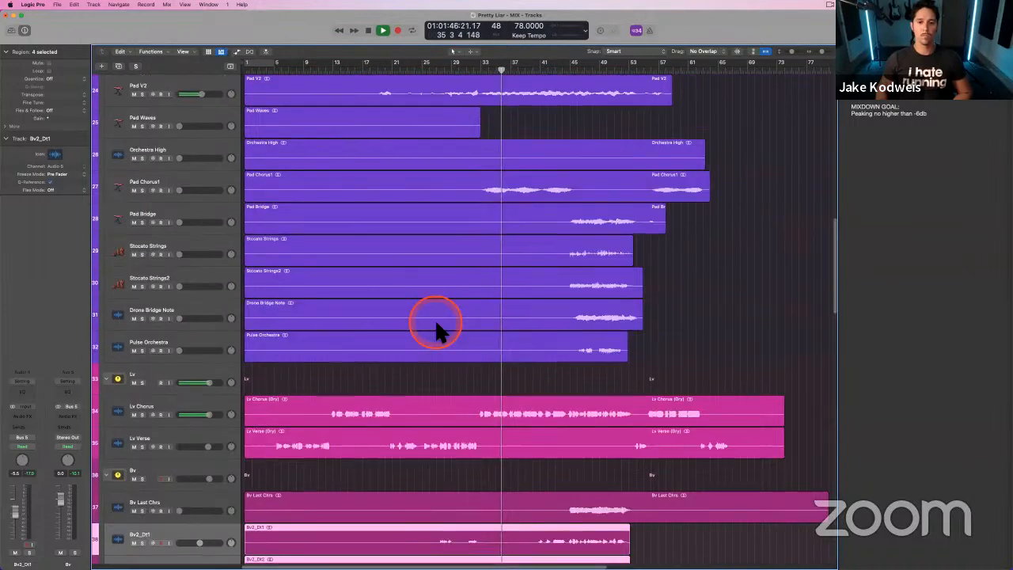
left_click_drag(183, 188, 231, 194)
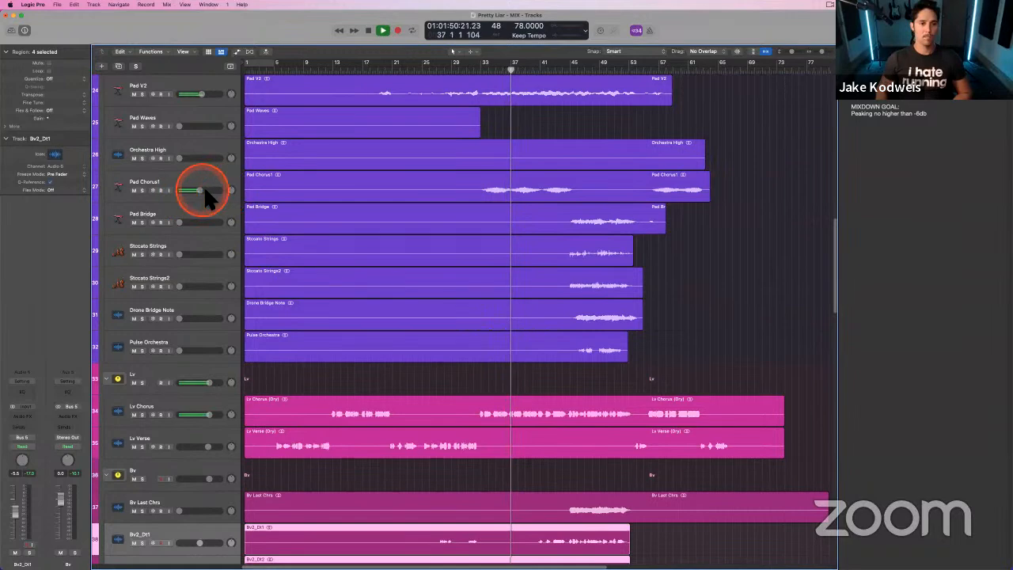
- Solo the Pad V2 track briefly to hear it alone, and lower its volume fader slightly
scroll(403, 230, "up", 6)
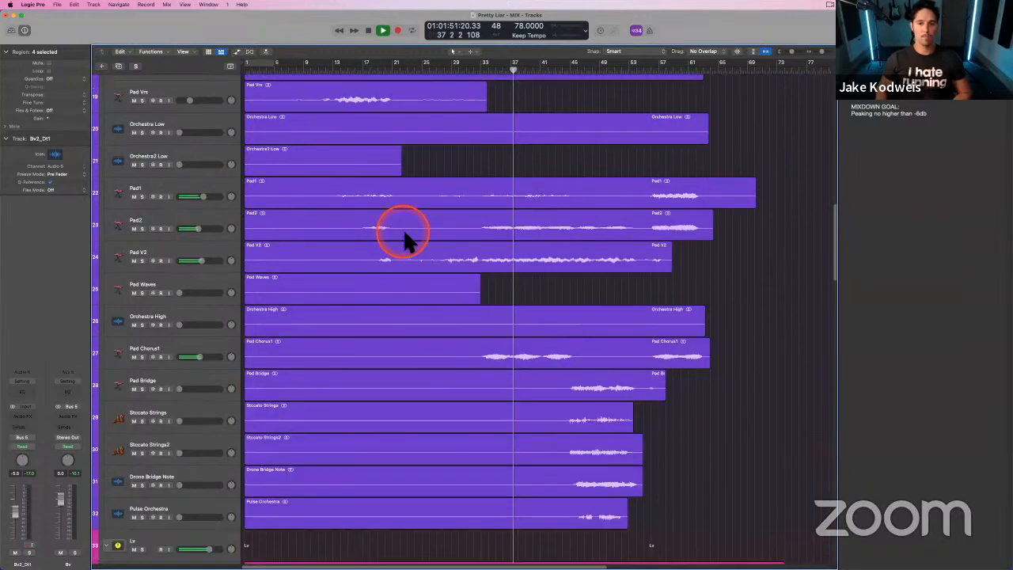
left_click(192, 248)
key("s")
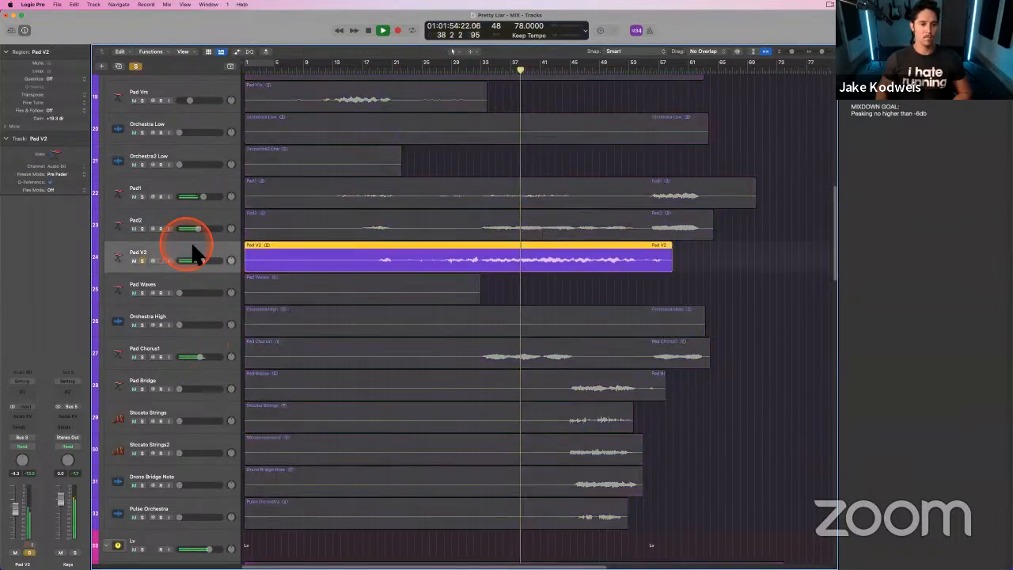
key("s")
left_click_drag(201, 262, 199, 262)
- Solo the Pad Chorus1 track briefly and lower its volume fader slightly
left_click(190, 341)
key("s")
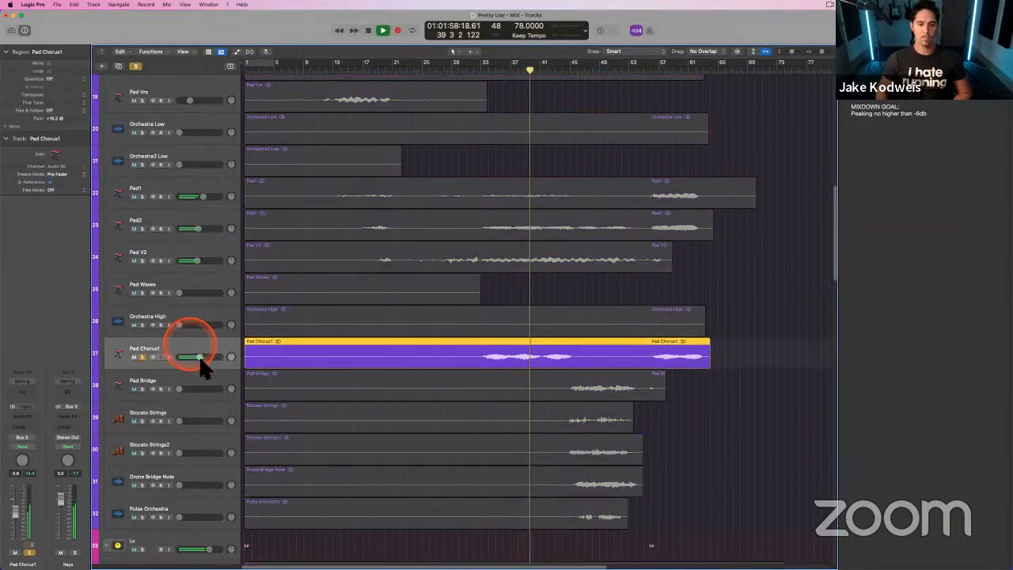
key("s")
left_click_drag(199, 358, 195, 358)
- Solo the Pad2 track briefly and lower its volume fader to about -12 dB
left_click(190, 224)
key("s")
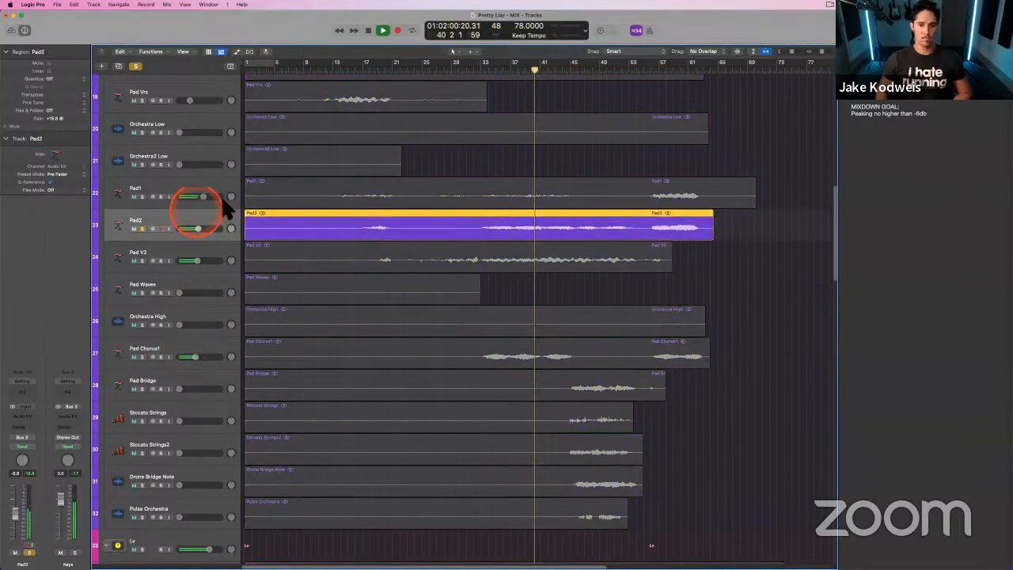
key("s")
left_click_drag(198, 229, 194, 236)
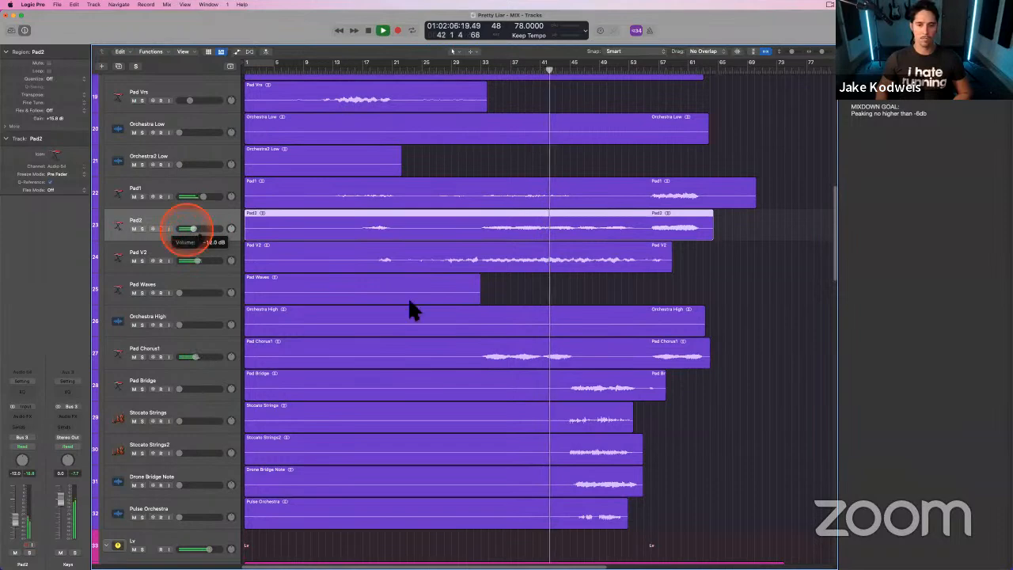
- Select the Pad Bridge track and raise its volume fader to about -11.6 dB during the bridge
left_click(408, 300)
scroll(407, 296, "down", 5)
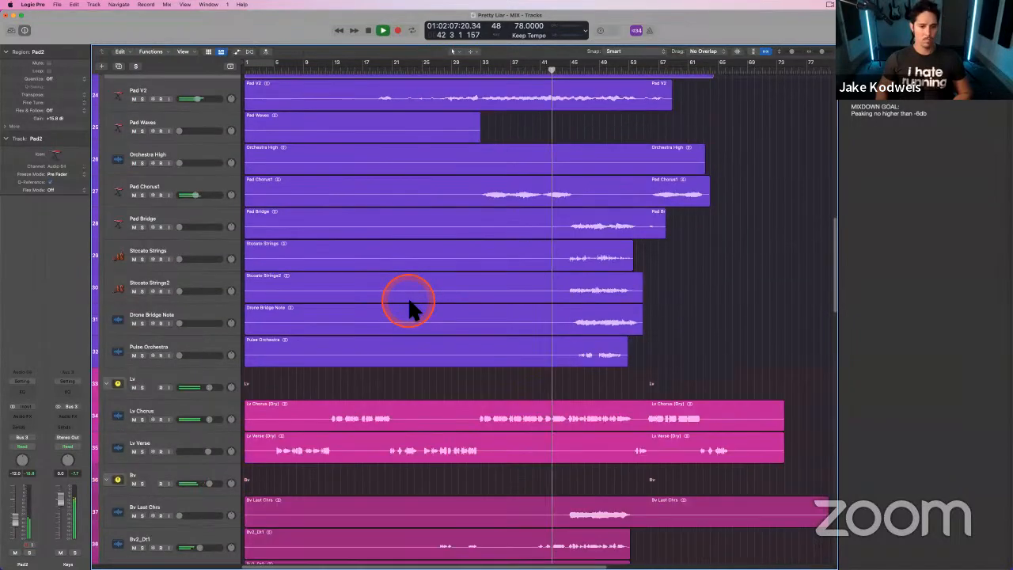
left_click(183, 221)
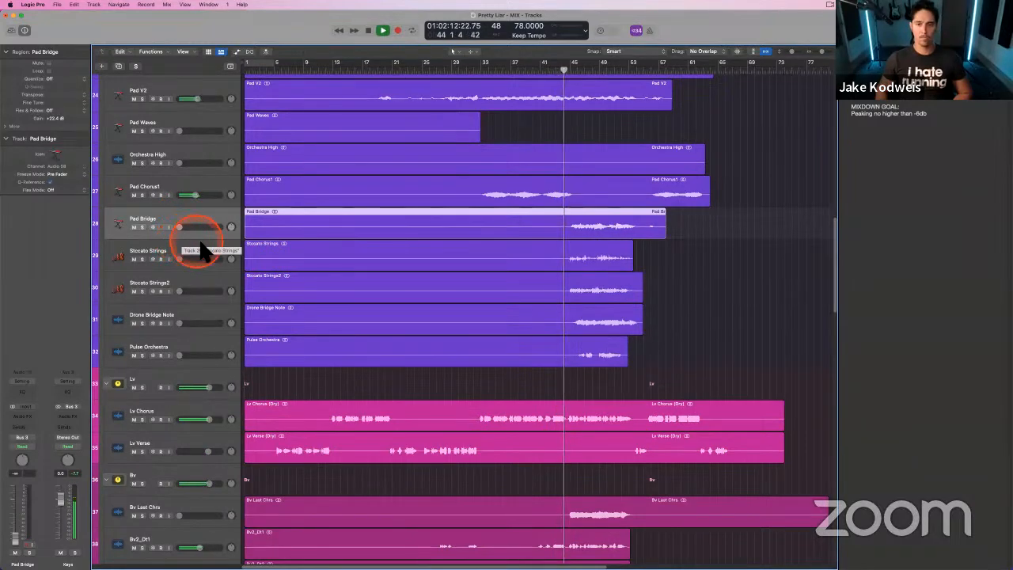
mouse_move(181, 225)
left_mouse_down()
mouse_move(220, 230)
mouse_move(194, 228)
left_mouse_up()
key("ctrl+s")
key("ctrl+s")
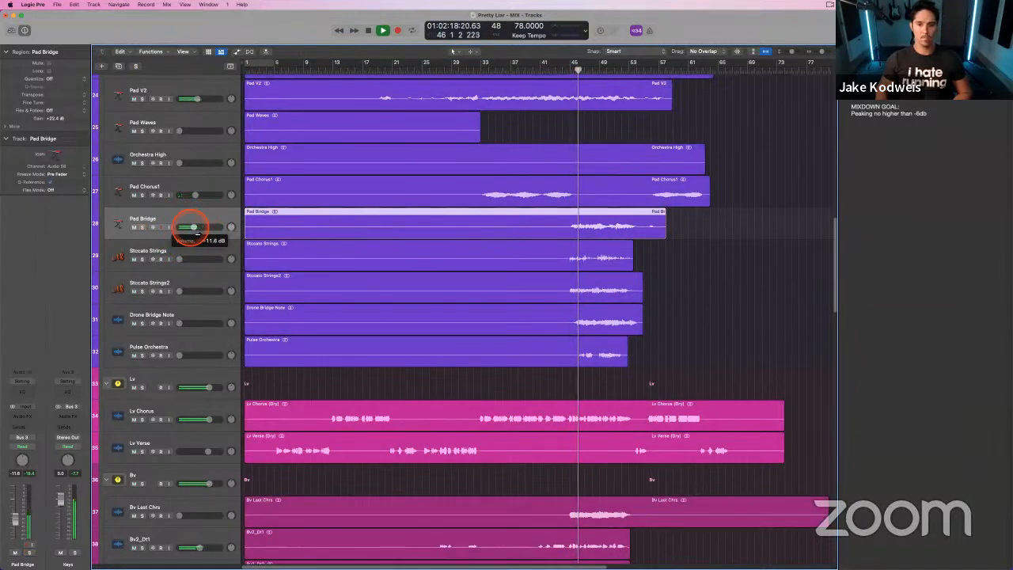
- Raise the Stccato Strings track's fader to about -5.7 dB and solo it briefly to check it
mouse_move(189, 264)
left_mouse_down()
mouse_move(186, 255)
mouse_move(226, 255)
mouse_move(206, 253)
left_mouse_up()
left_click(213, 258)
key("s")
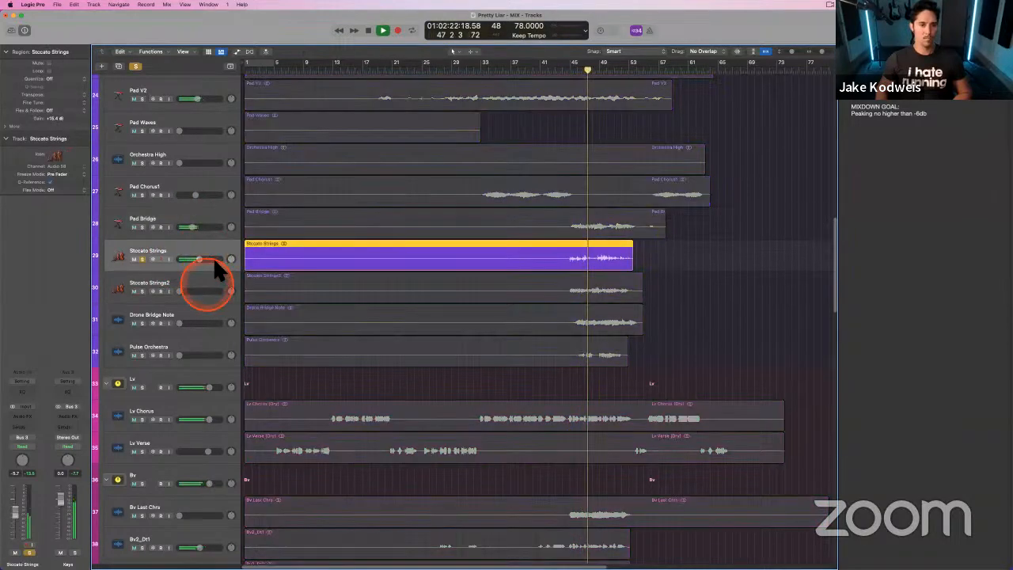
key("s")
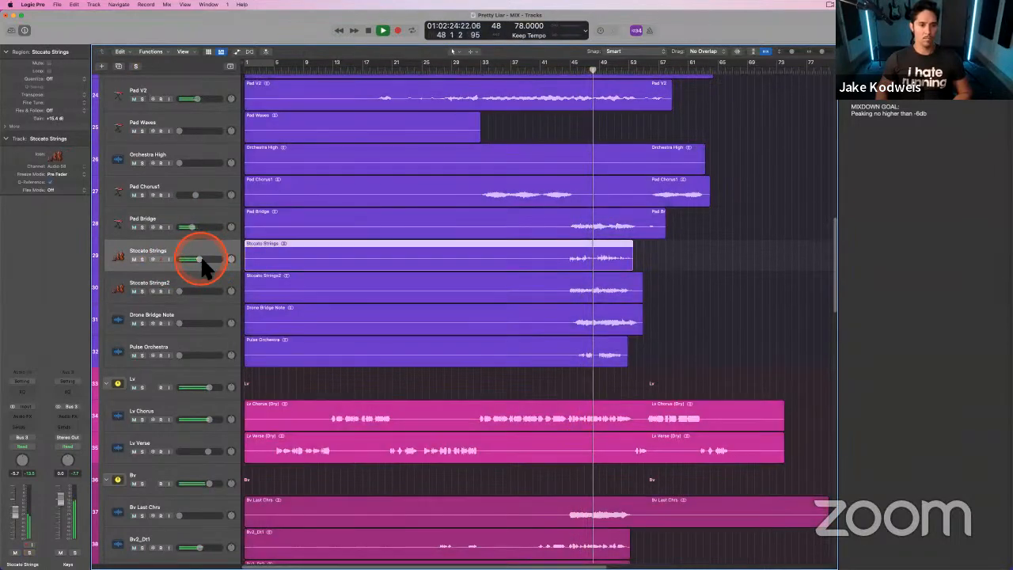
- Raise the Stccato Strings2 track's fader to about -4.8 dB and solo it briefly to check it
left_click_drag(202, 256, 222, 290)
left_click(214, 275)
key("s")
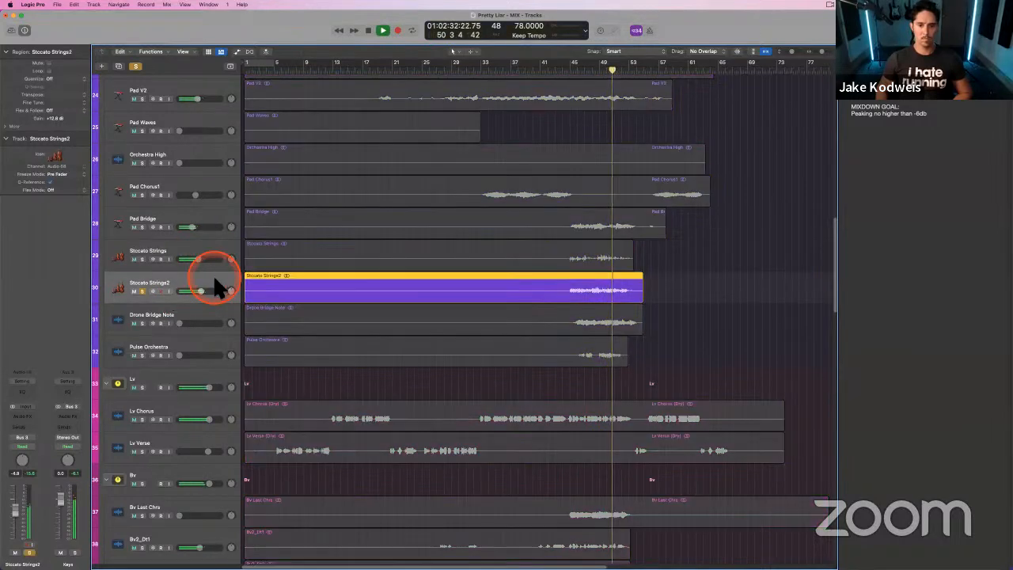
key("s")
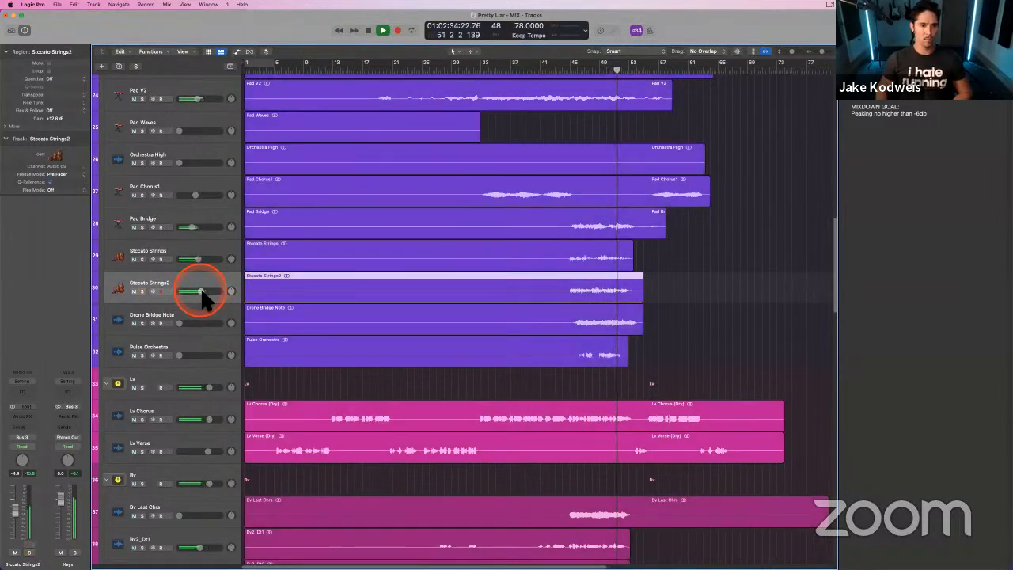
- Raise the Drone Bridge Note track's fader to about -10.6 dB and solo it briefly to check it
left_click(192, 315)
key("s")
key("s")
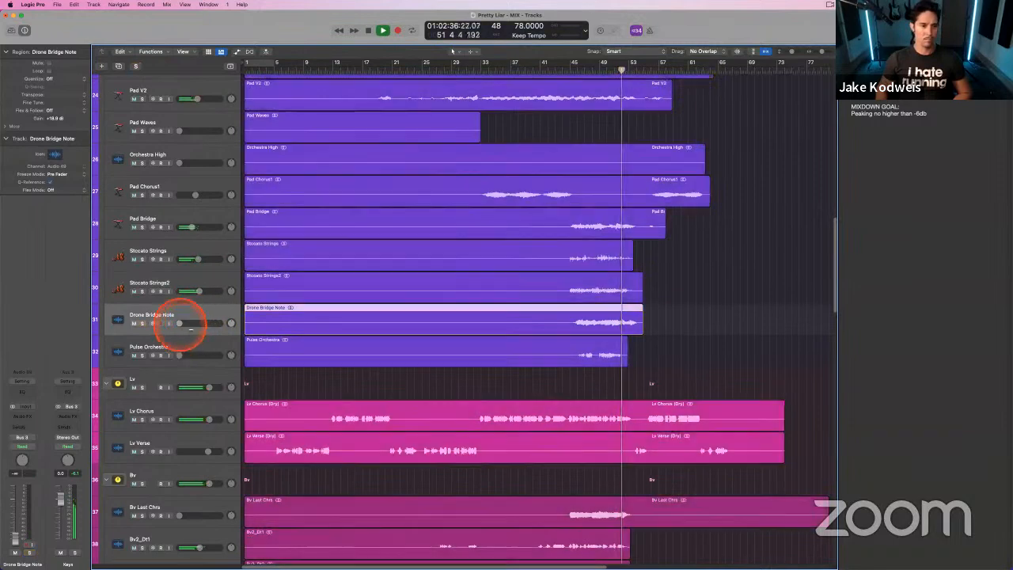
mouse_move(185, 323)
left_mouse_down()
mouse_move(219, 318)
mouse_move(225, 326)
mouse_move(192, 324)
left_mouse_up()
key("s")
key("s")
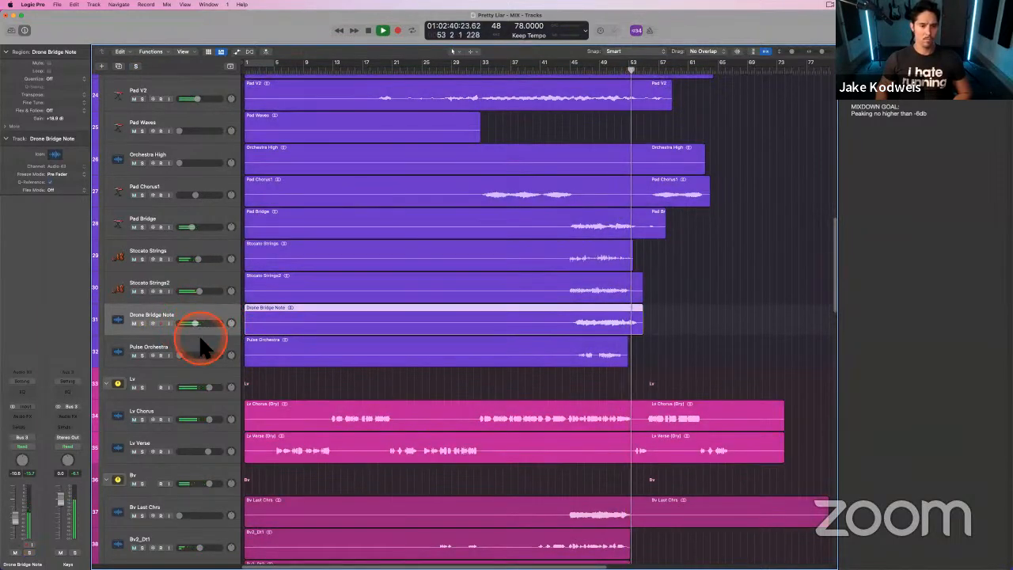
- Select all the choir tracks from Choir Belt1 to Choir11 and raise their faders together to about -14.2 dB
scroll(387, 306, "down", 15)
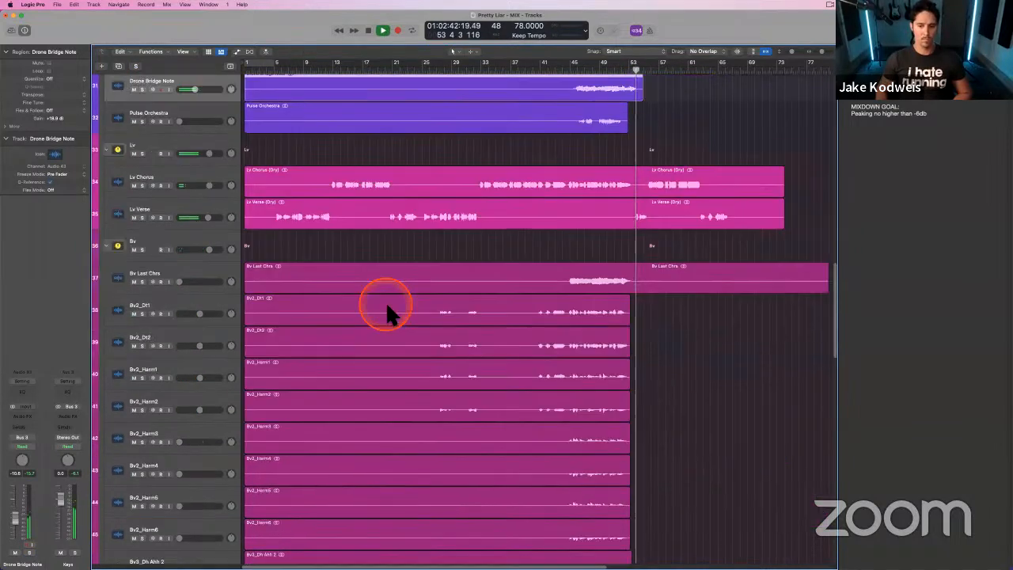
scroll(386, 303, "down", 5)
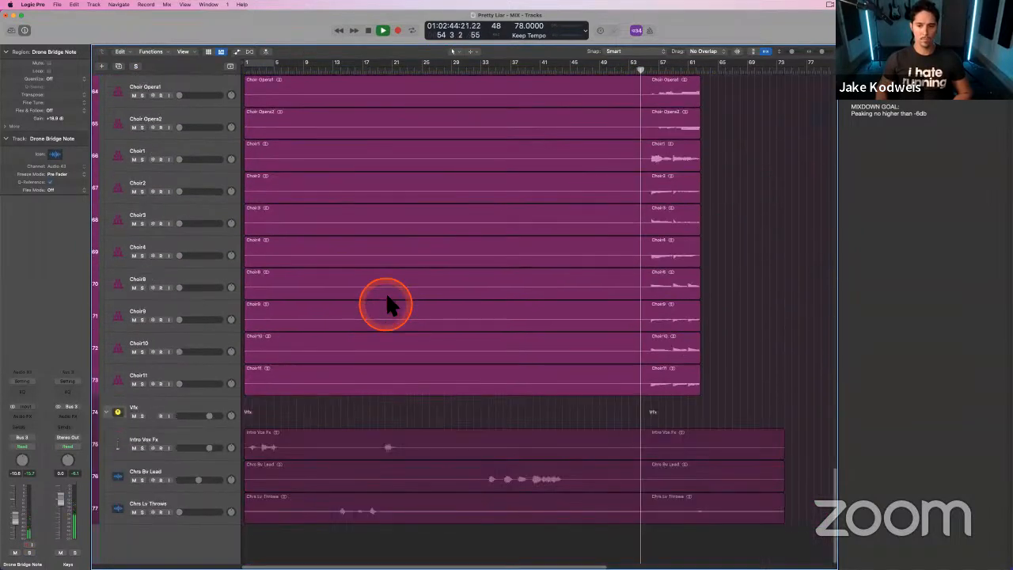
left_click(190, 362)
scroll(415, 316, "up", 8)
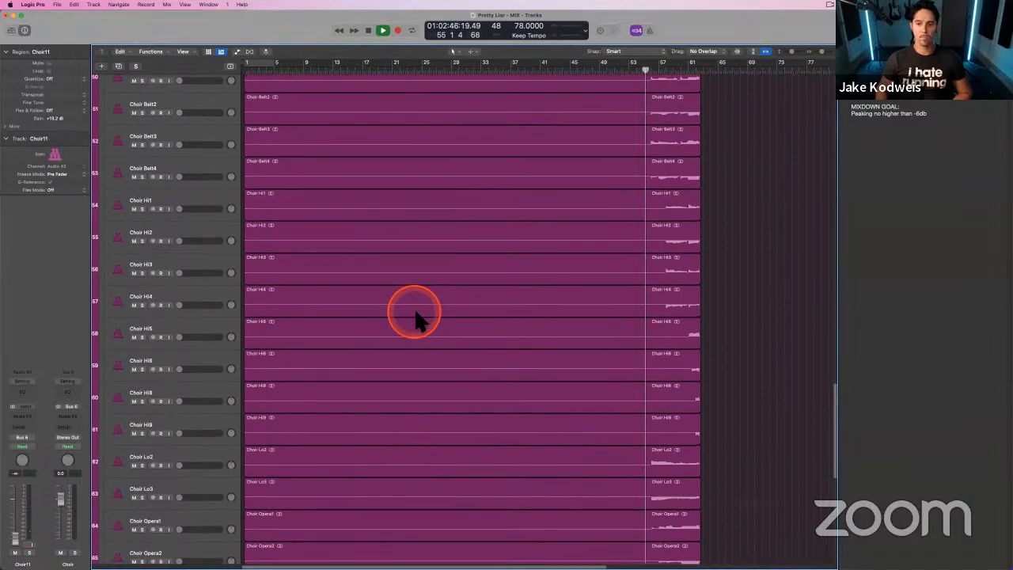
scroll(416, 319, "up", 5)
left_click(194, 358)
left_click_drag(184, 360, 207, 361)
left_click(470, 360)
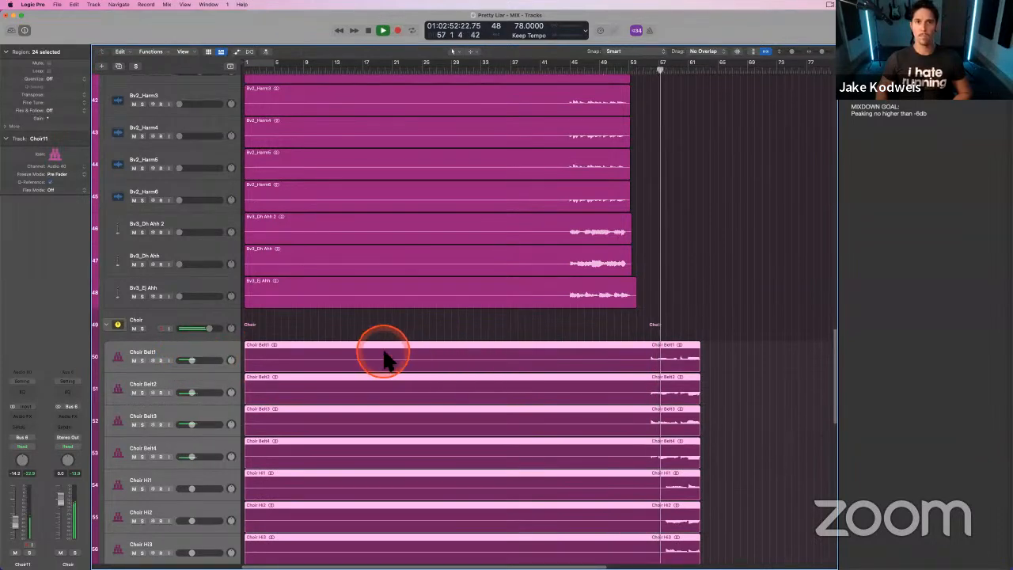
- Check the track levels from the choir up to the drums during the last chorus and outro, and stop playback
scroll(348, 339, "down", 5)
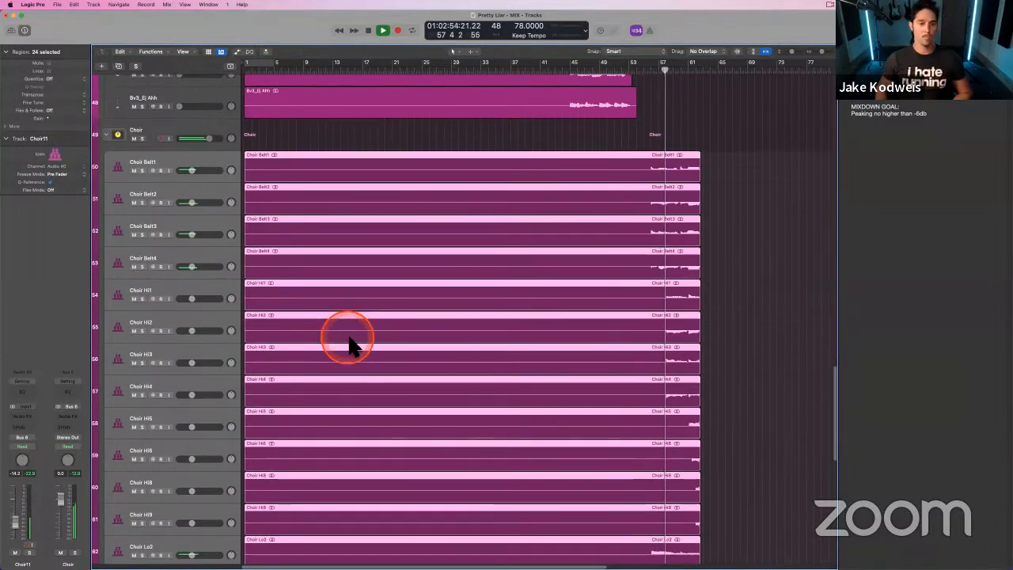
scroll(398, 257, "up", 13)
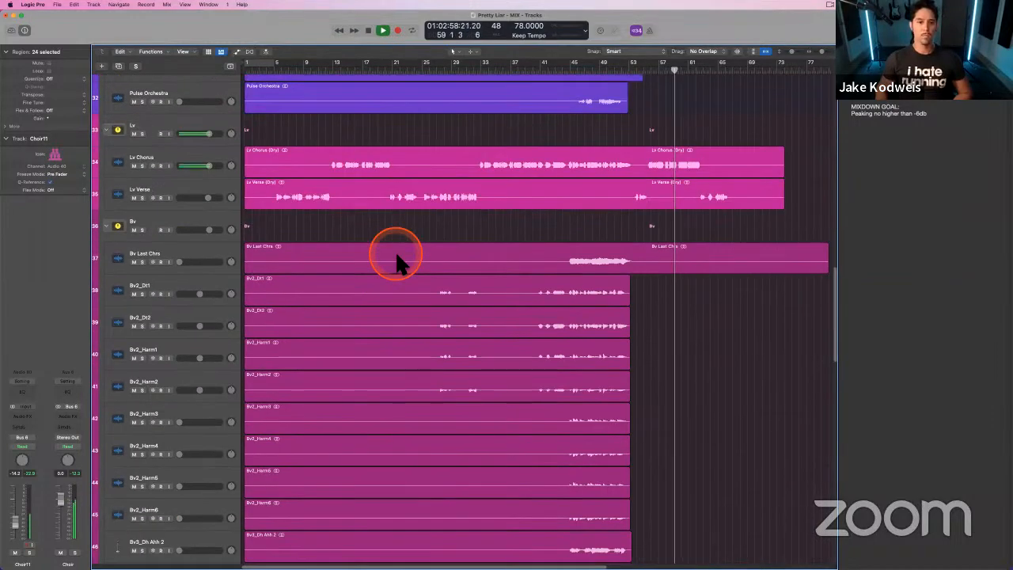
scroll(395, 250, "up", 6)
scroll(395, 250, "up", 3)
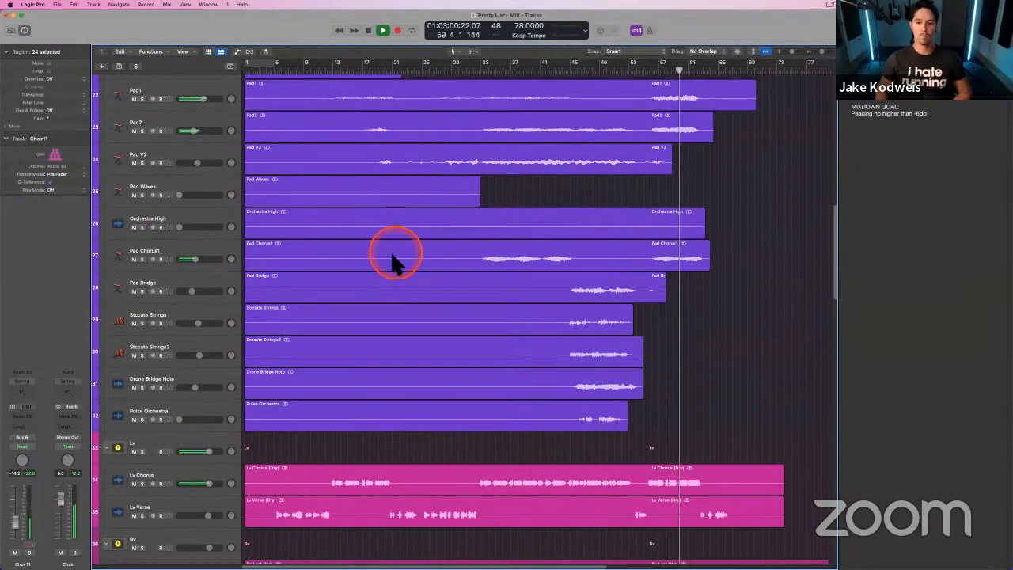
scroll(436, 260, "up", 2)
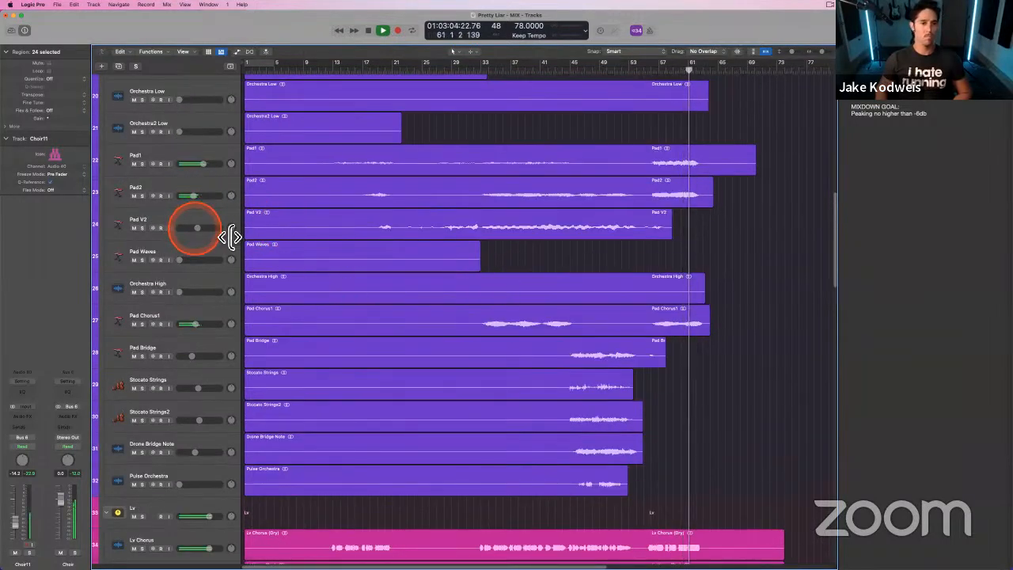
scroll(327, 226, "up", 6)
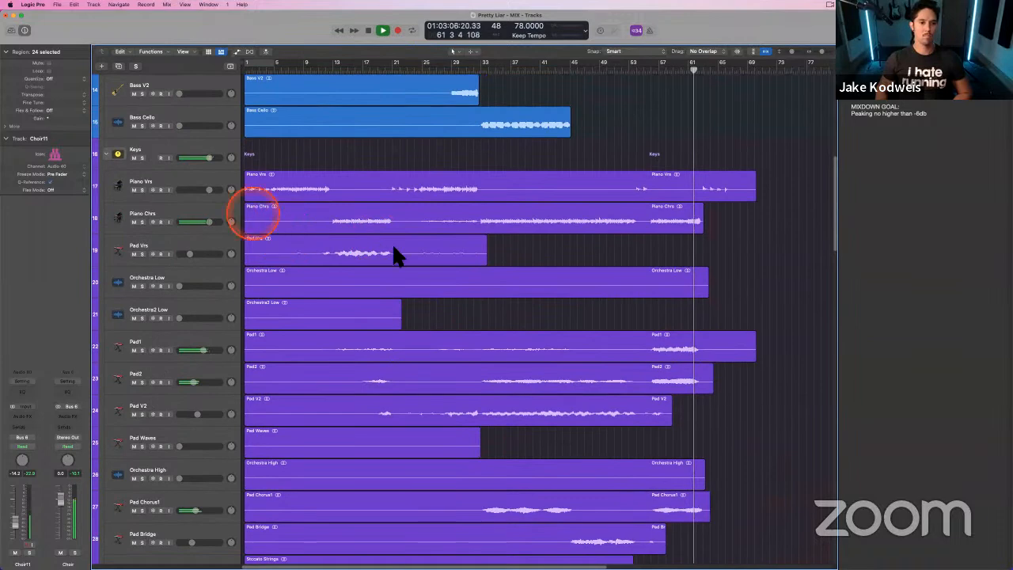
scroll(371, 272, "up", 8)
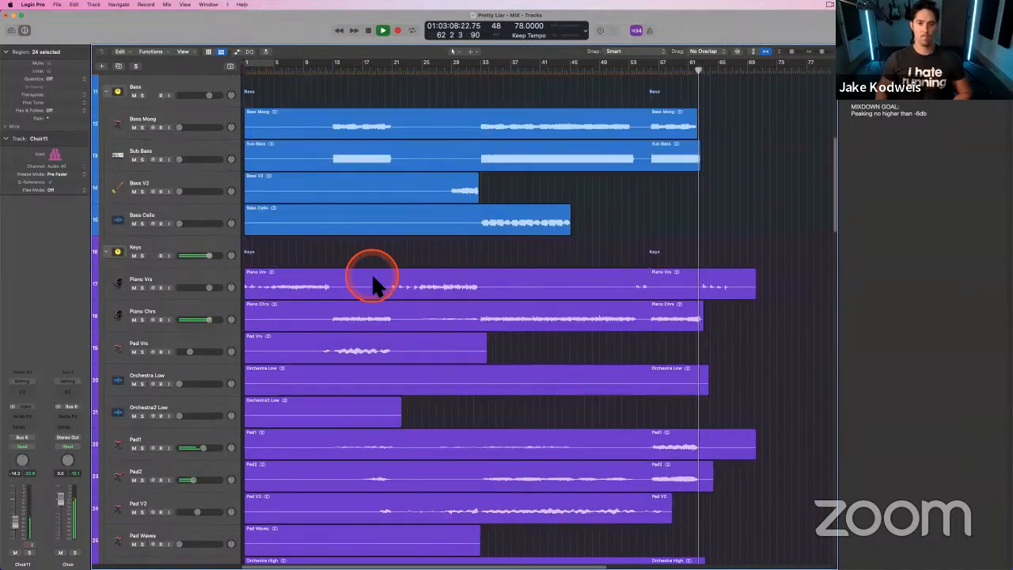
scroll(371, 284, "up", 5)
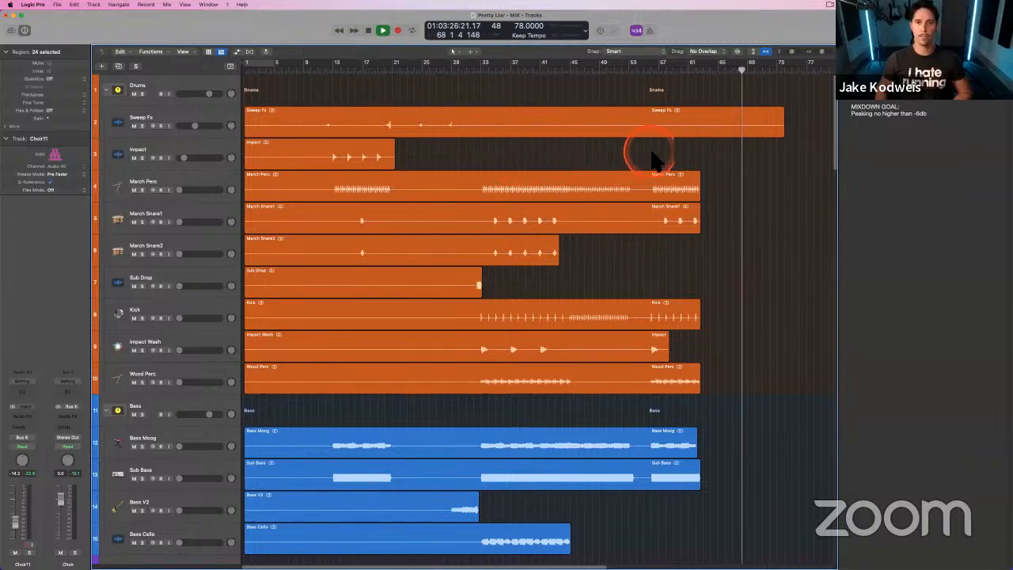
key("space")
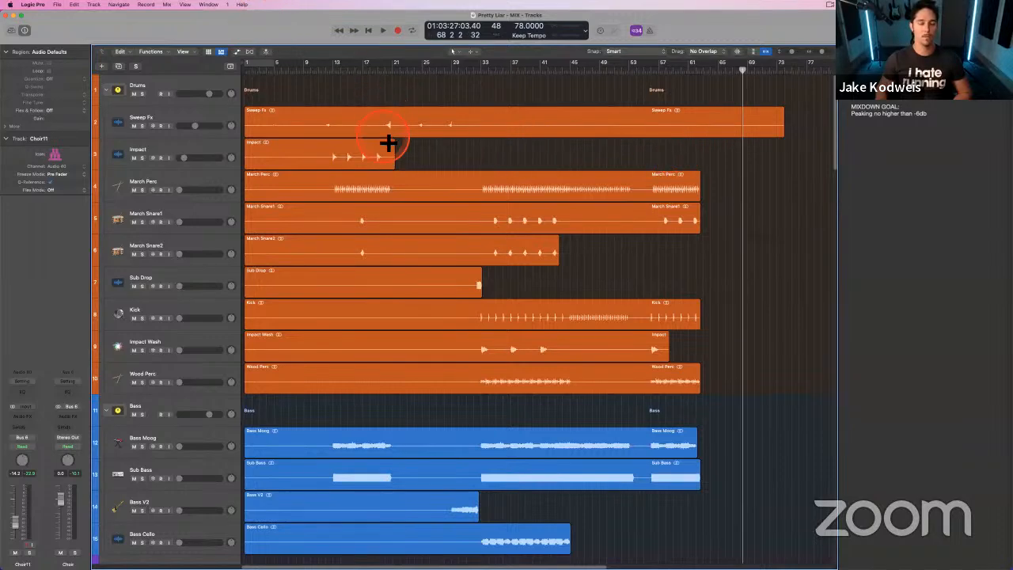
scroll(388, 141, "down", 15)
scroll(387, 141, "up", 15)
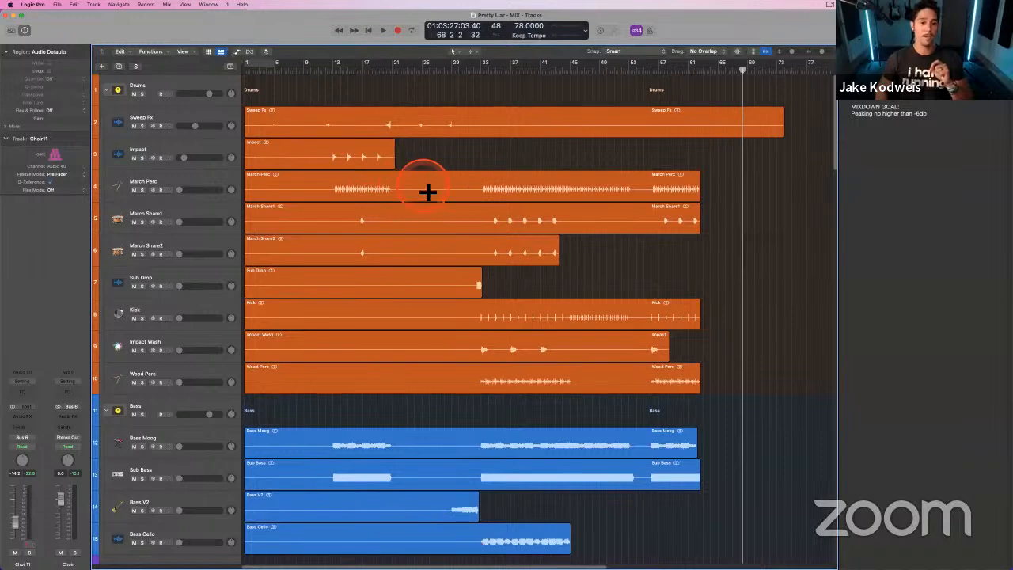
scroll(428, 190, "down", 12)
scroll(427, 190, "up", 10)
scroll(427, 191, "down", 5)
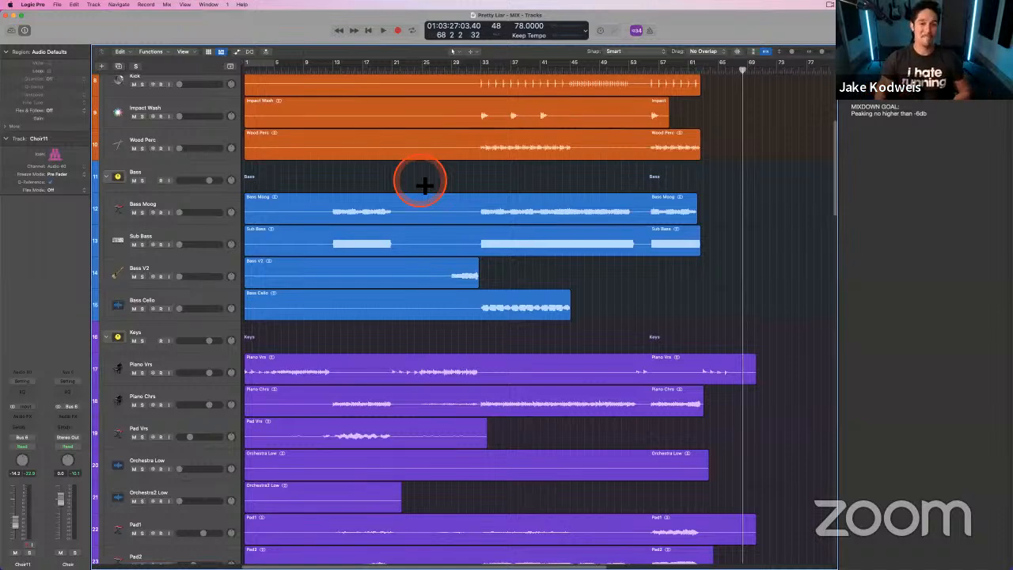
- Return the playhead to the start of the song and start playback
left_click(330, 65)
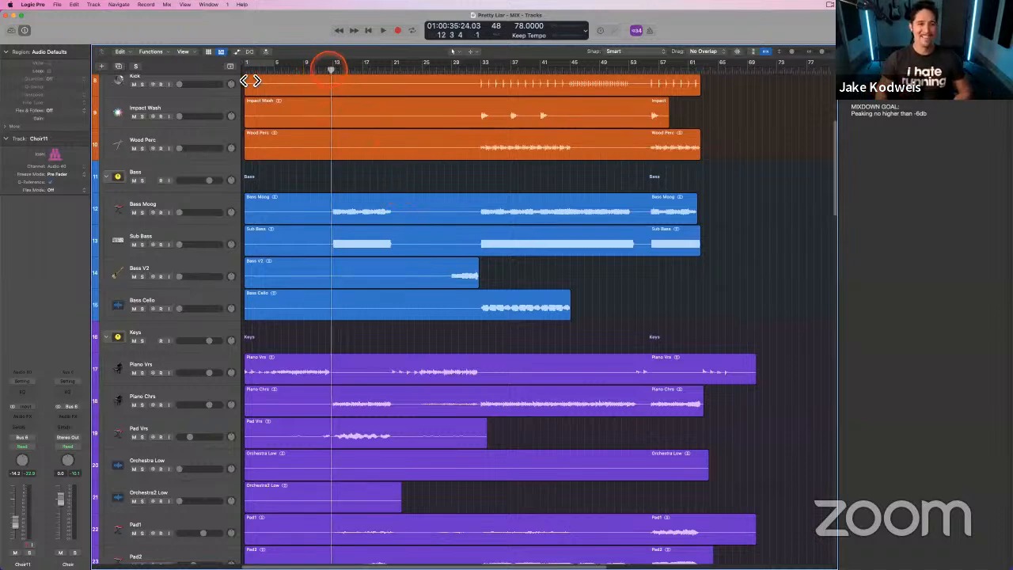
left_click_drag(250, 80, 241, 73)
scroll(326, 180, "up", 6)
scroll(325, 180, "down", 8)
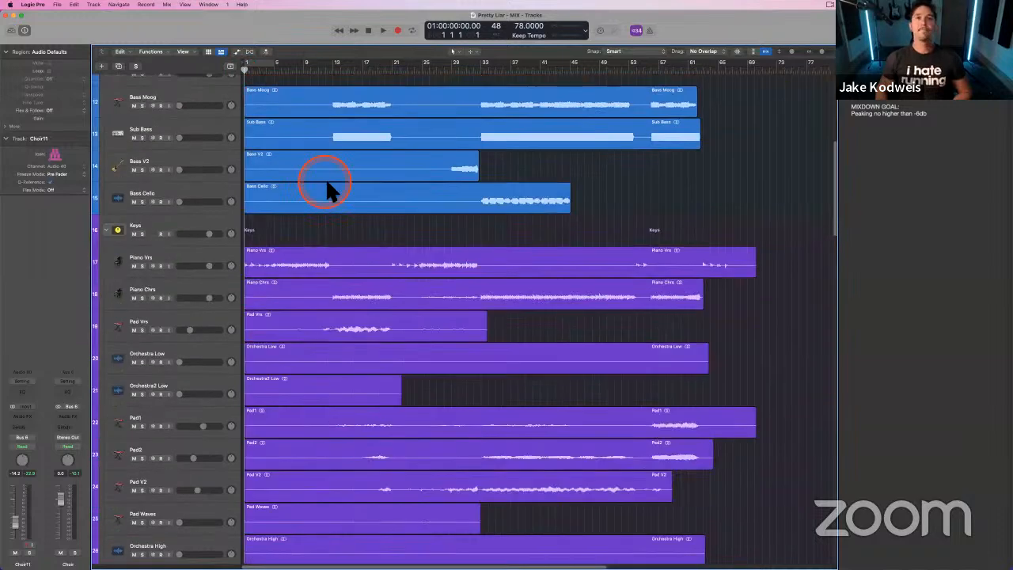
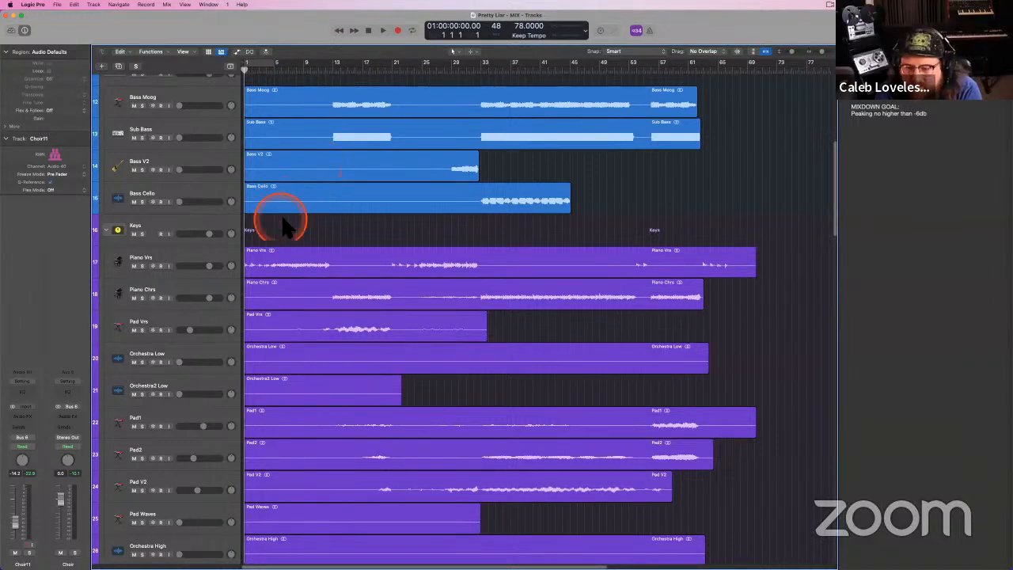
key("space")
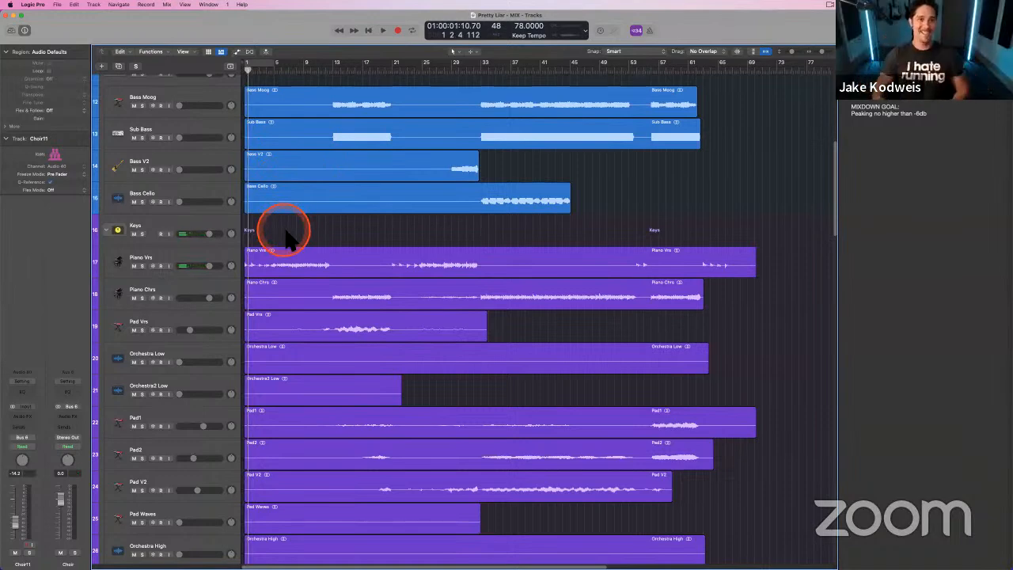
key("space")
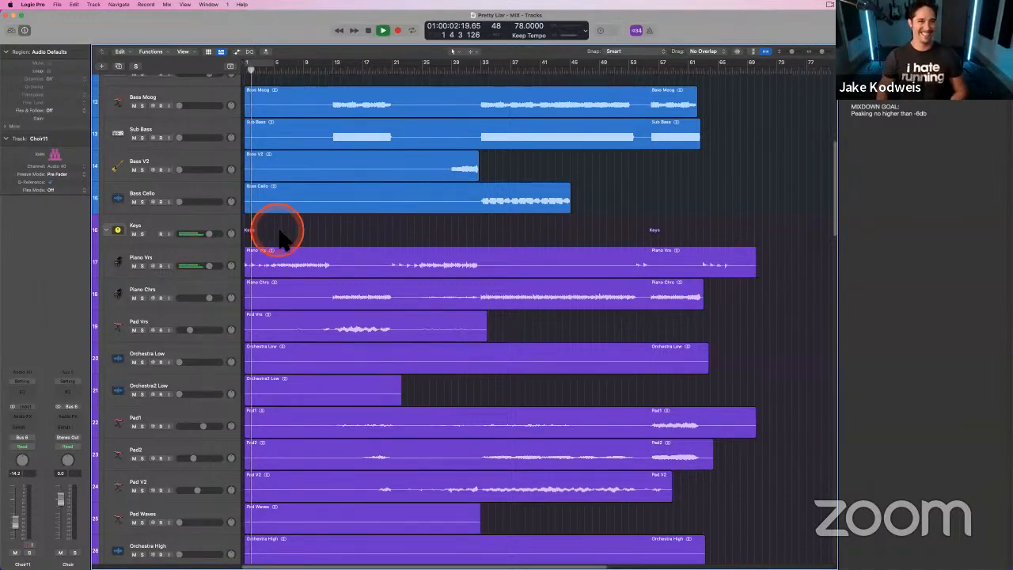
- Raise the Sweep Fx track's volume fader slightly while the intro plays
scroll(285, 235, "down", 8)
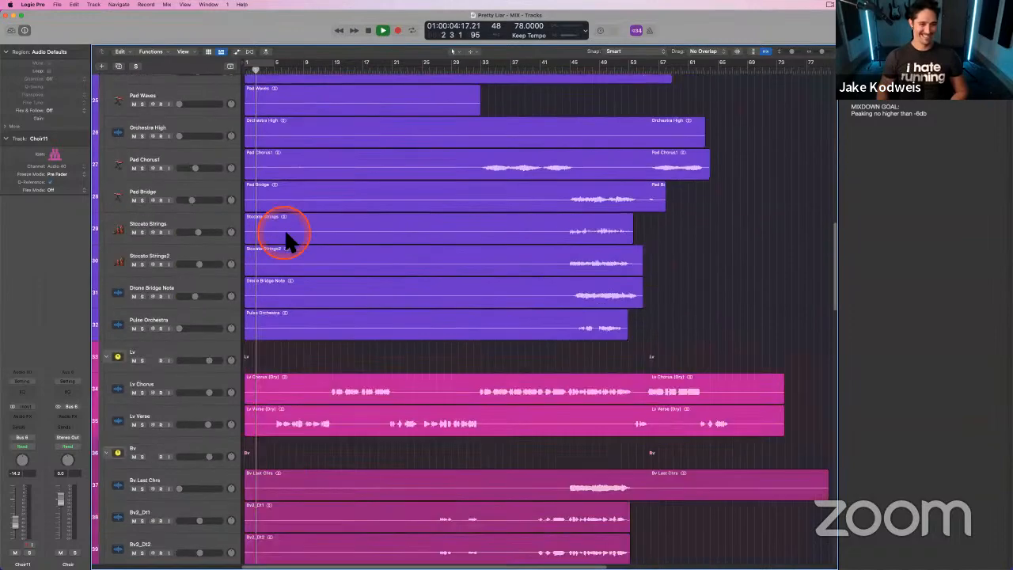
scroll(286, 235, "down", 20)
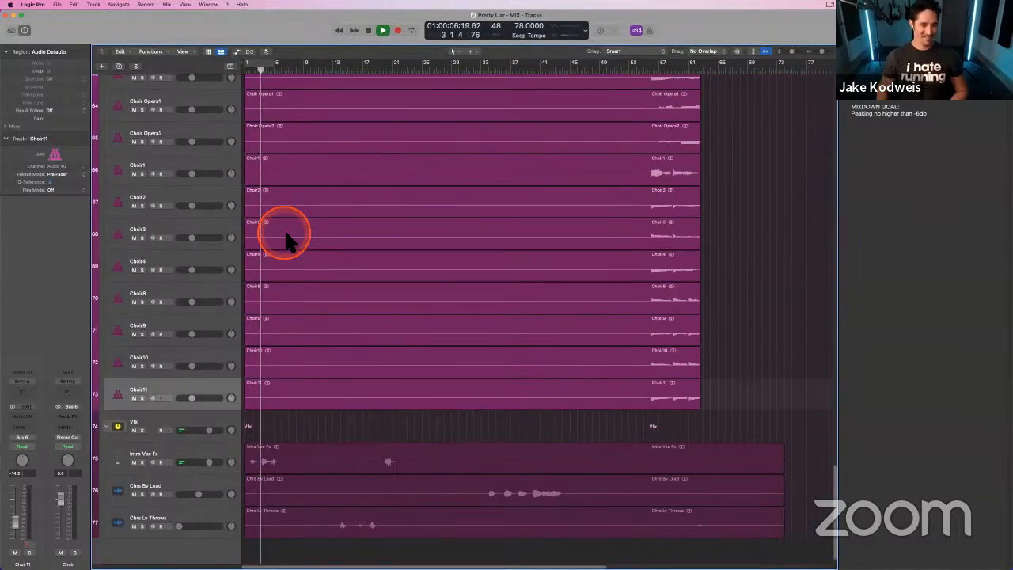
scroll(286, 235, "up", 20)
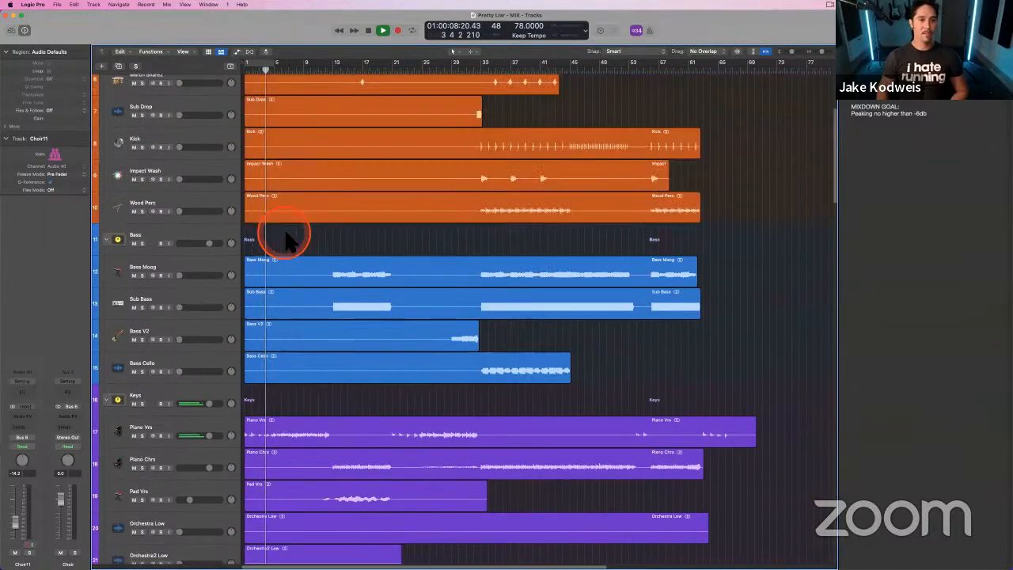
scroll(285, 232, "up", 3)
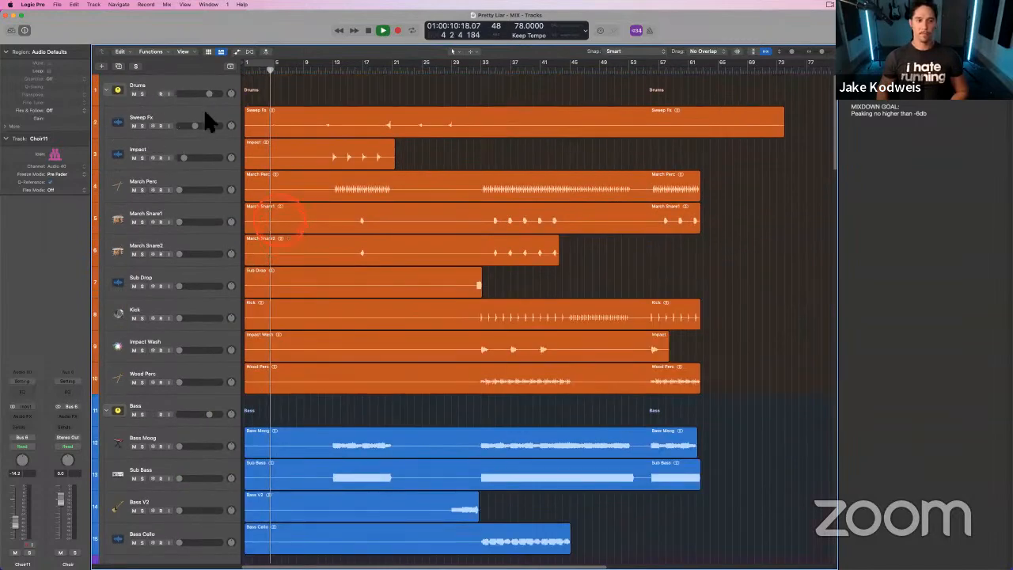
mouse_move(198, 123)
left_mouse_down()
mouse_move(209, 126)
mouse_move(200, 125)
left_mouse_up()
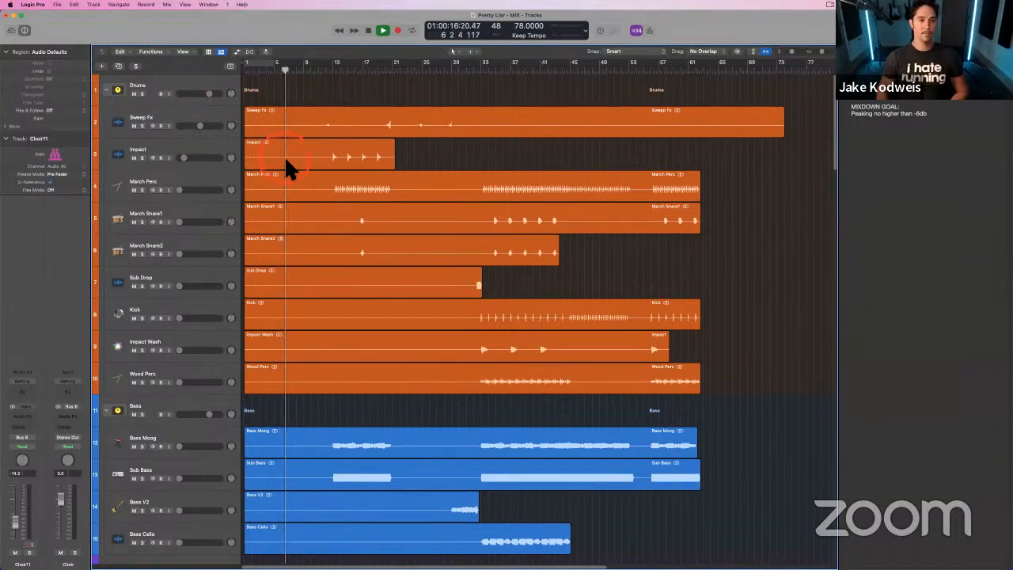
- Select the Orchestra Low and Orchestra2 Low tracks and raise their faders together to about -8.0 dB
scroll(309, 201, "down", 5)
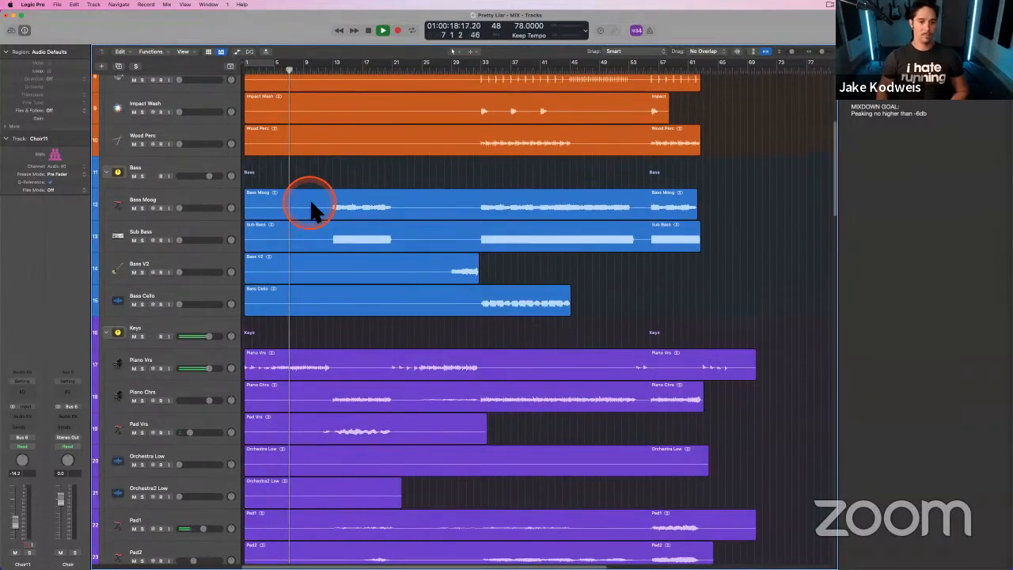
scroll(310, 201, "down", 5)
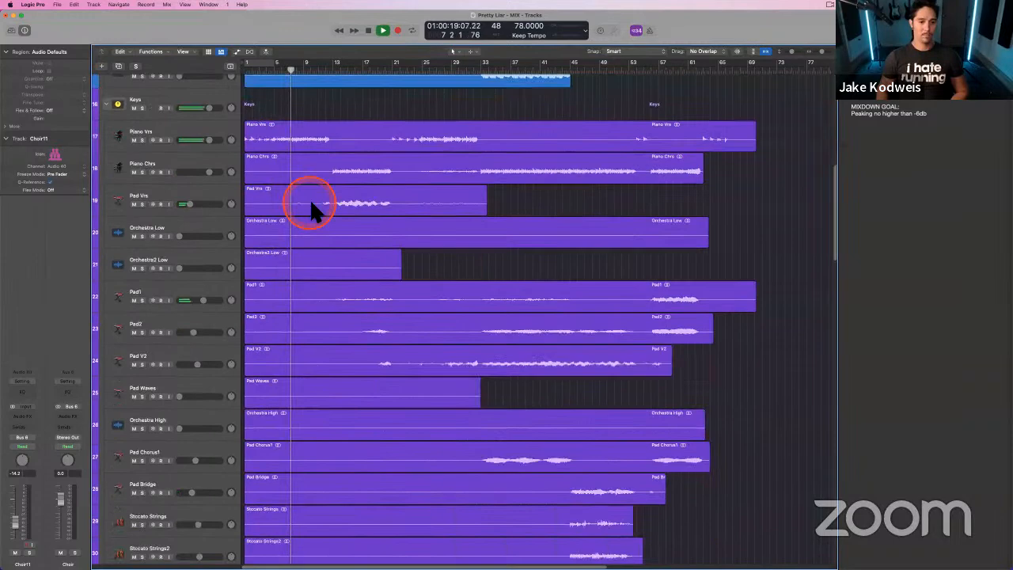
left_click(184, 241)
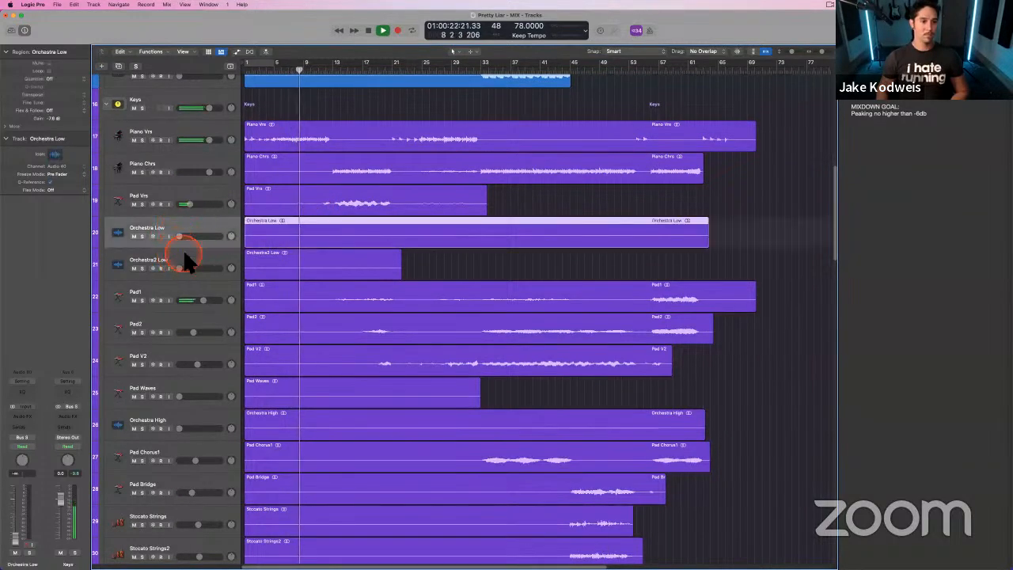
left_click(184, 261, "shift")
left_click_drag(178, 235, 217, 234)
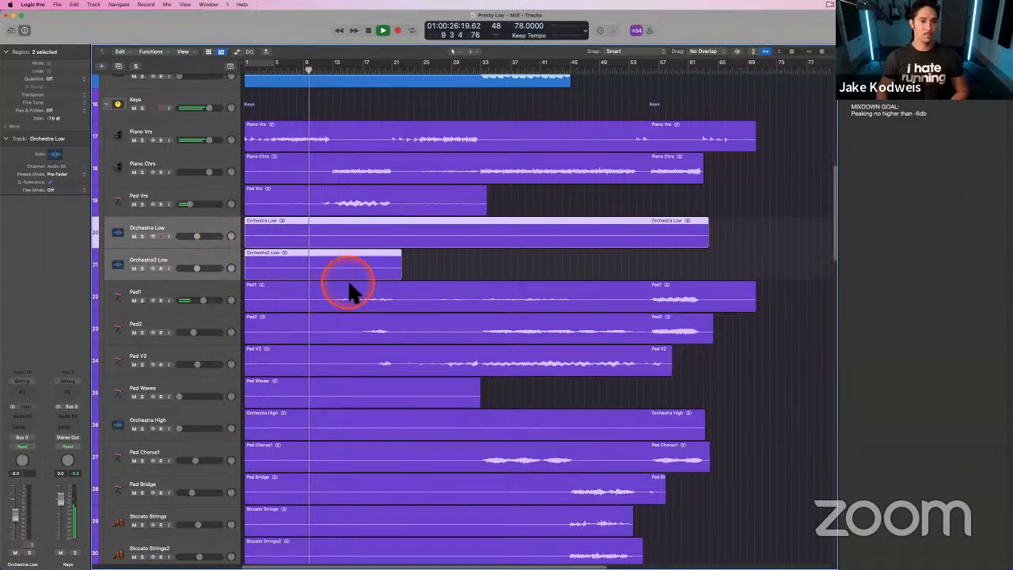
- Solo the Pad Vrs track briefly and raise its volume fader slightly before the first chorus
scroll(348, 278, "down", 3)
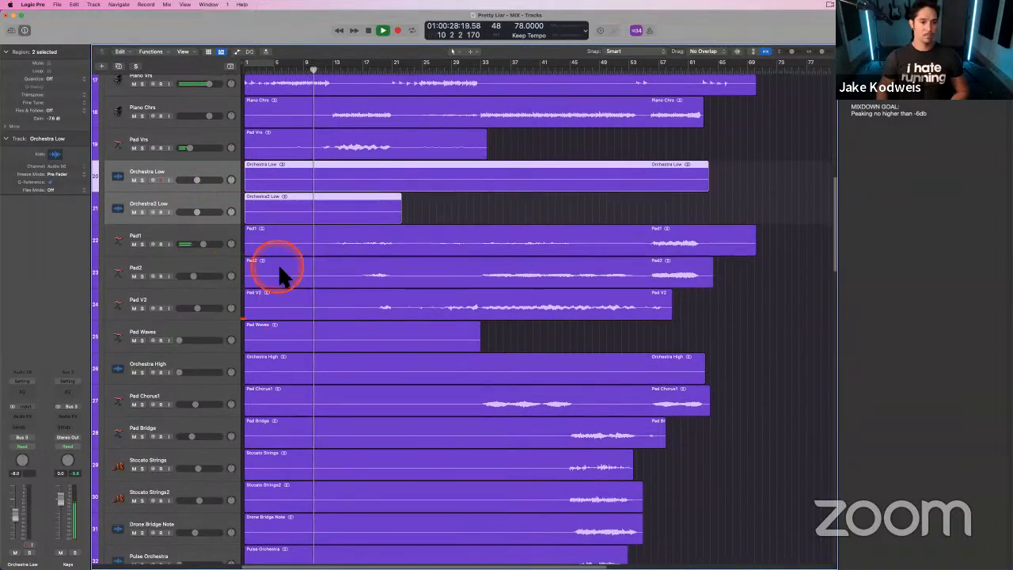
scroll(294, 299, "down", 10)
scroll(294, 300, "up", 7)
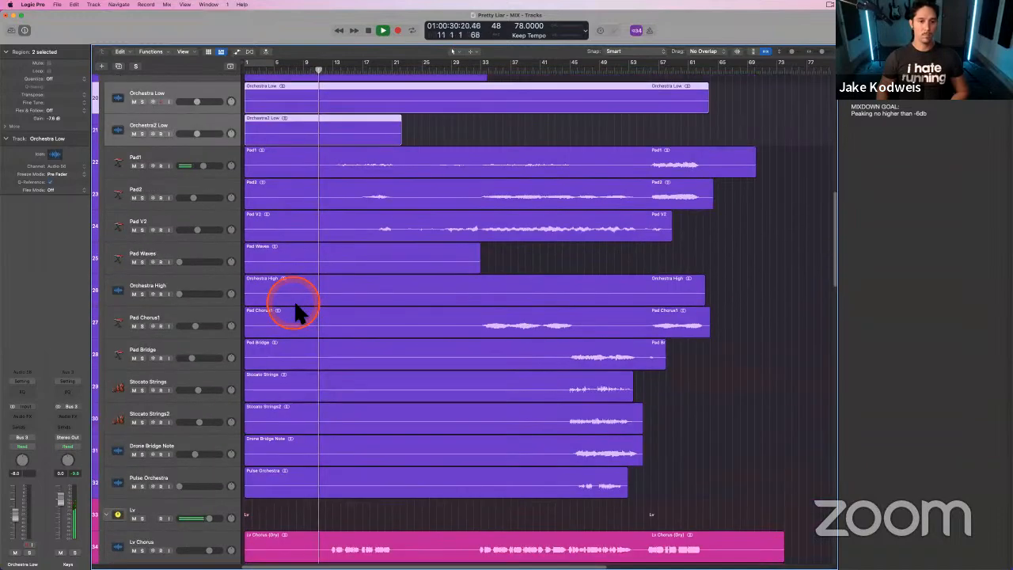
scroll(293, 299, "up", 6)
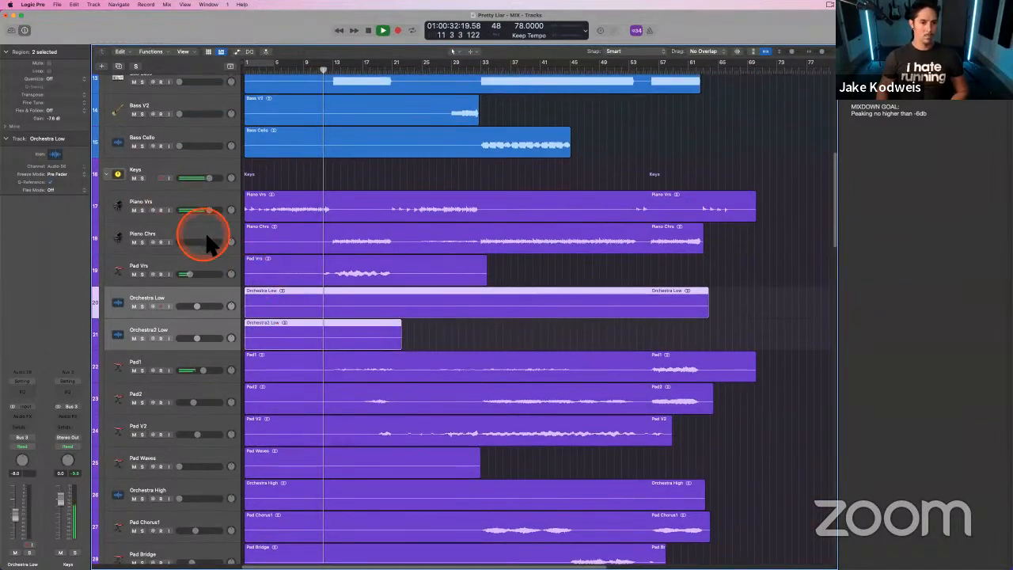
left_click(191, 268)
key("s")
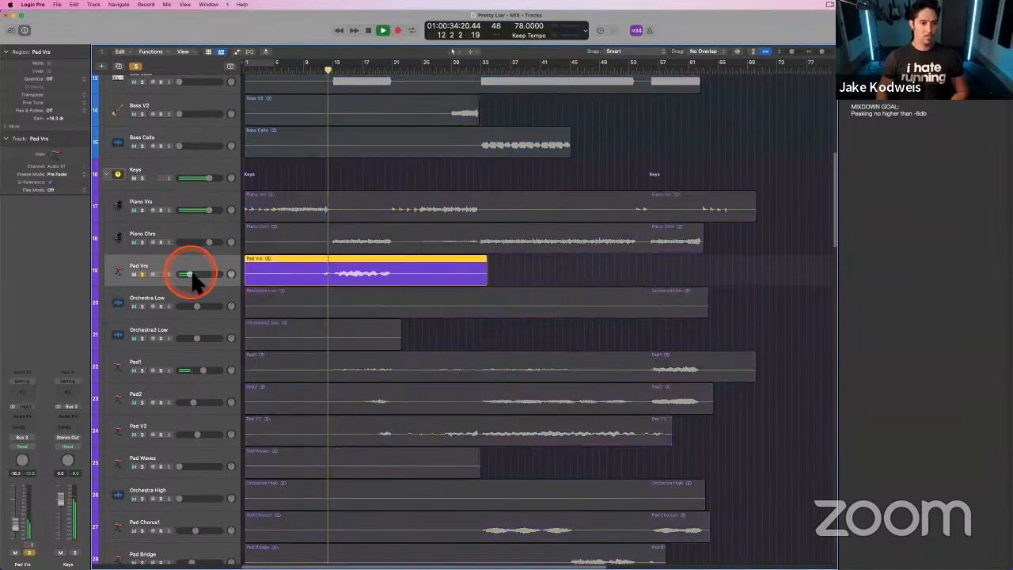
key("s")
left_click_drag(191, 269, 195, 269)
- Solo the Piano Chrs track to hear it alone in the first chorus, clear the solo and stop playback
left_click(205, 231)
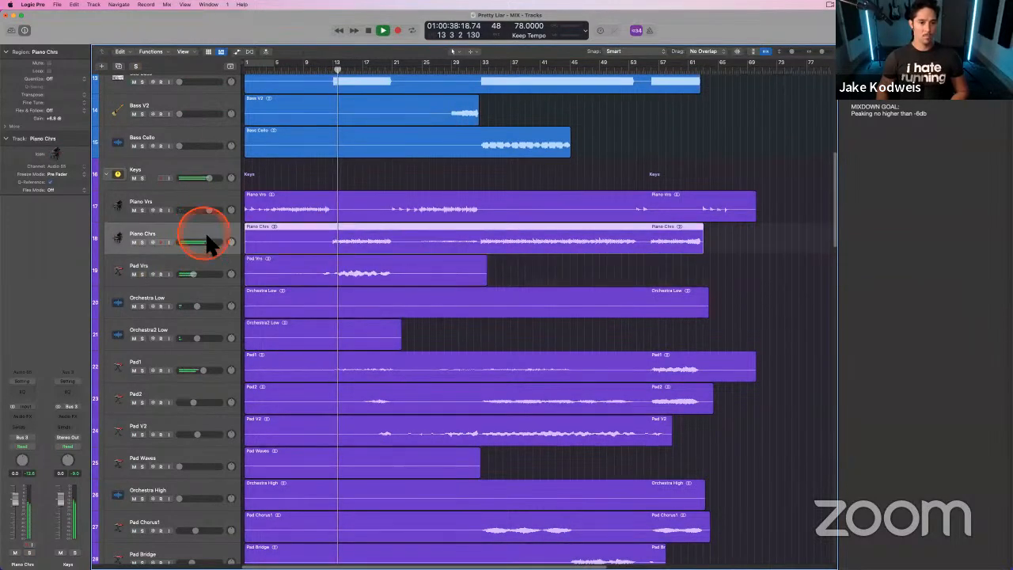
key("s")
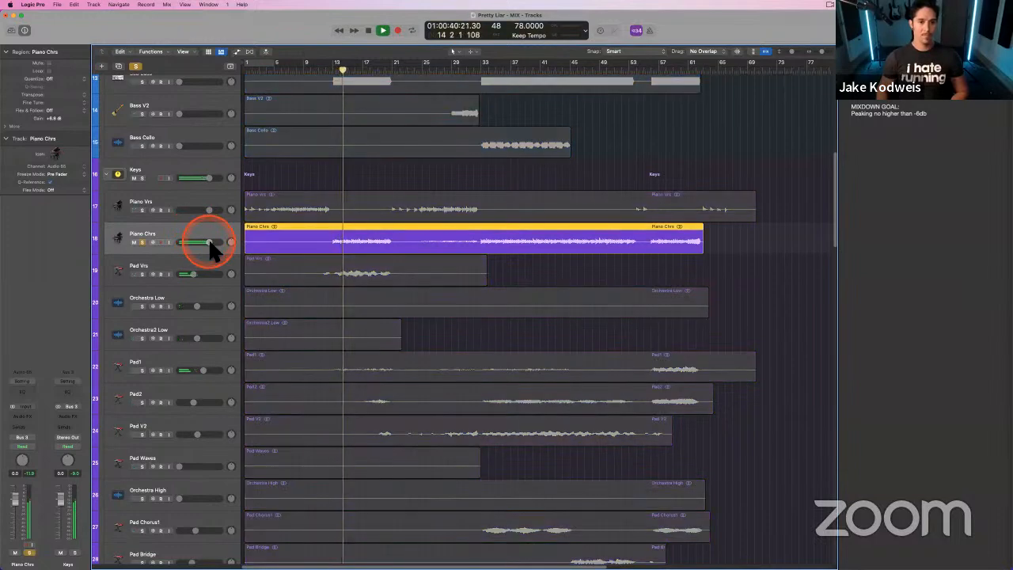
key("s")
key("space")
- Solo the Piano Vrs track, listen to its verse part from about bar 9, and clear the solo
left_click(190, 195)
key("s")
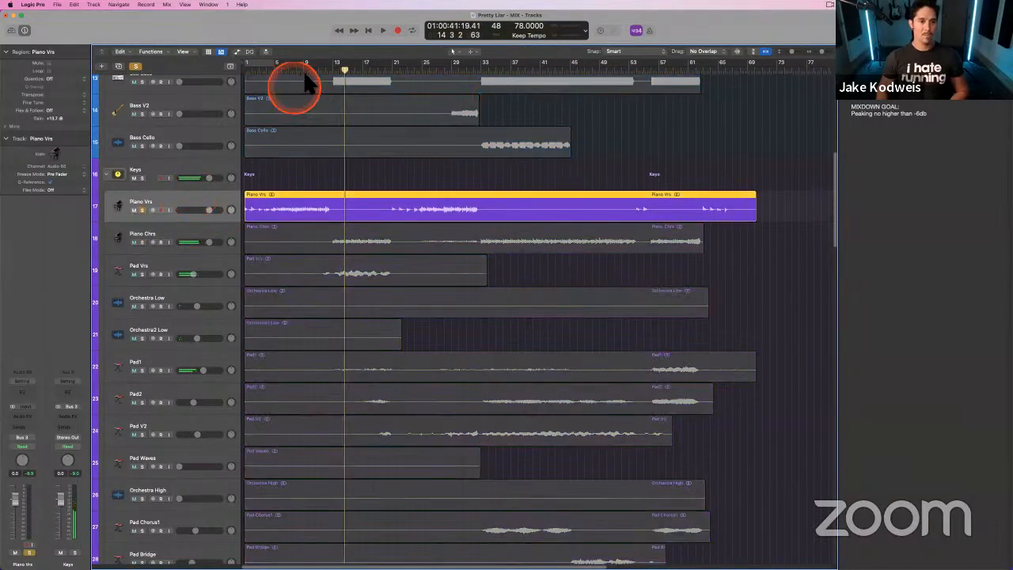
left_click(305, 67)
key("space")
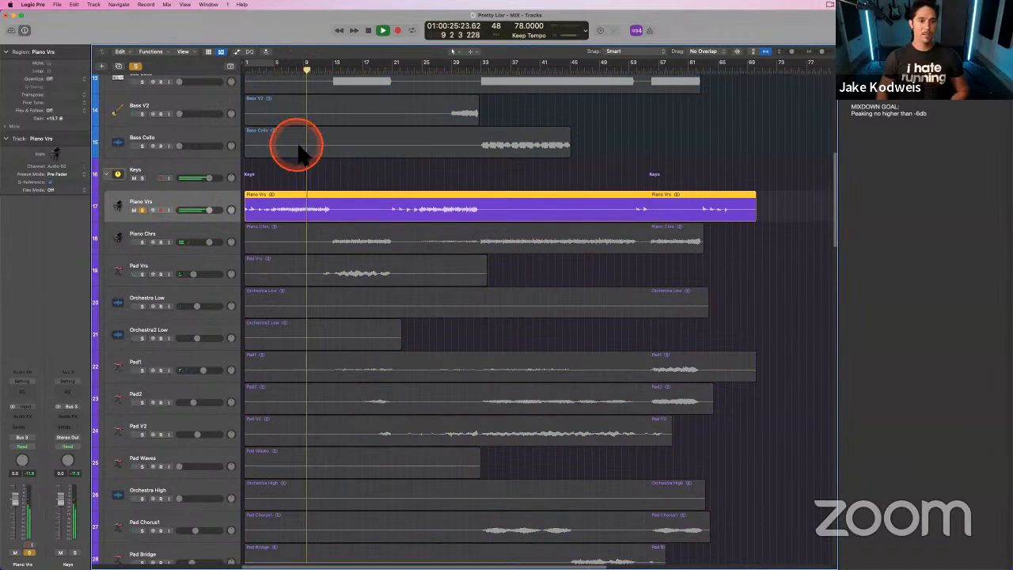
left_click(250, 225)
key("space")
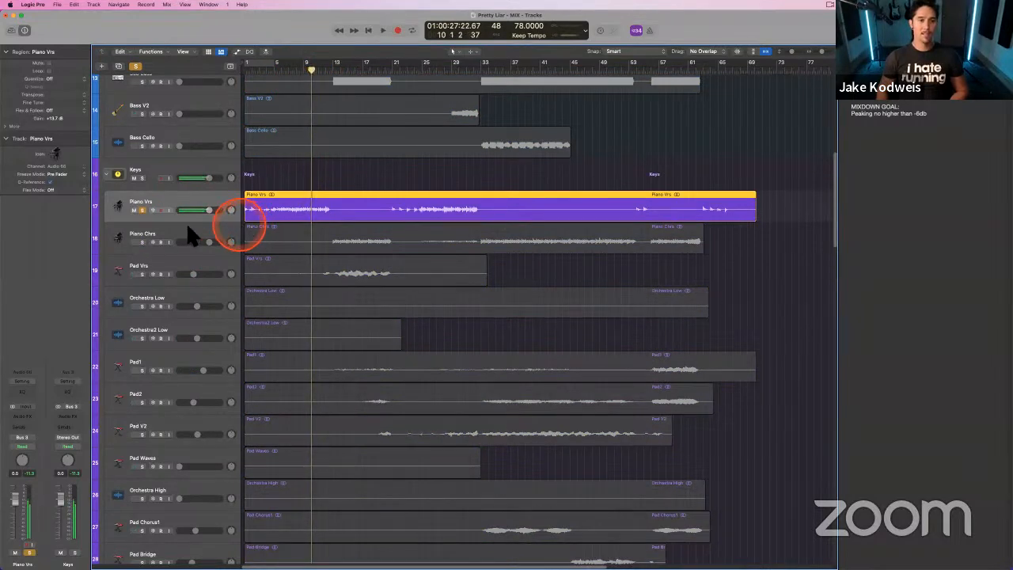
key("s")
- Solo the Piano Chrs track, place the playhead at the first chorus around bar 13, and clear the solo
left_click(193, 227)
key("s")
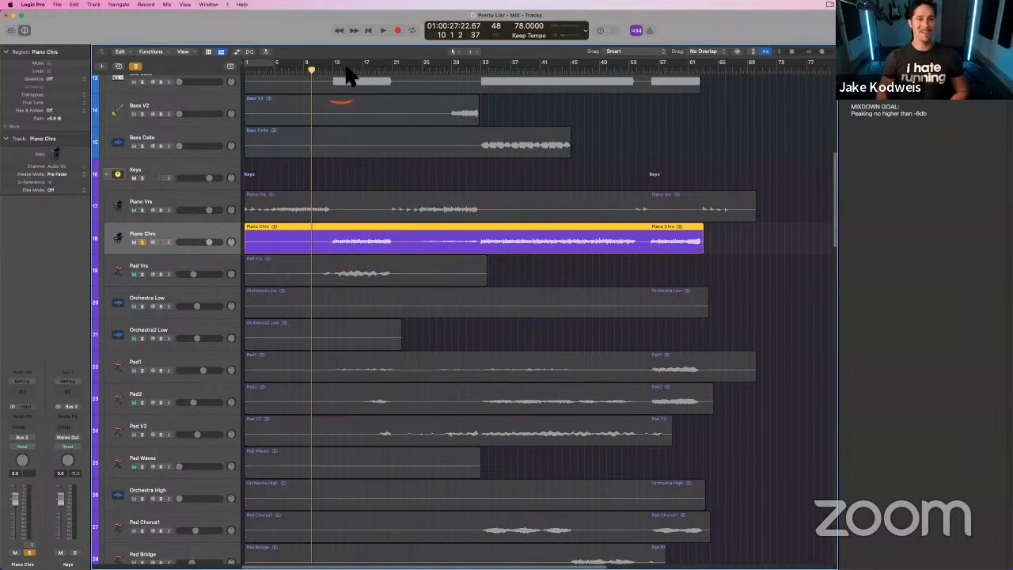
left_click(342, 70)
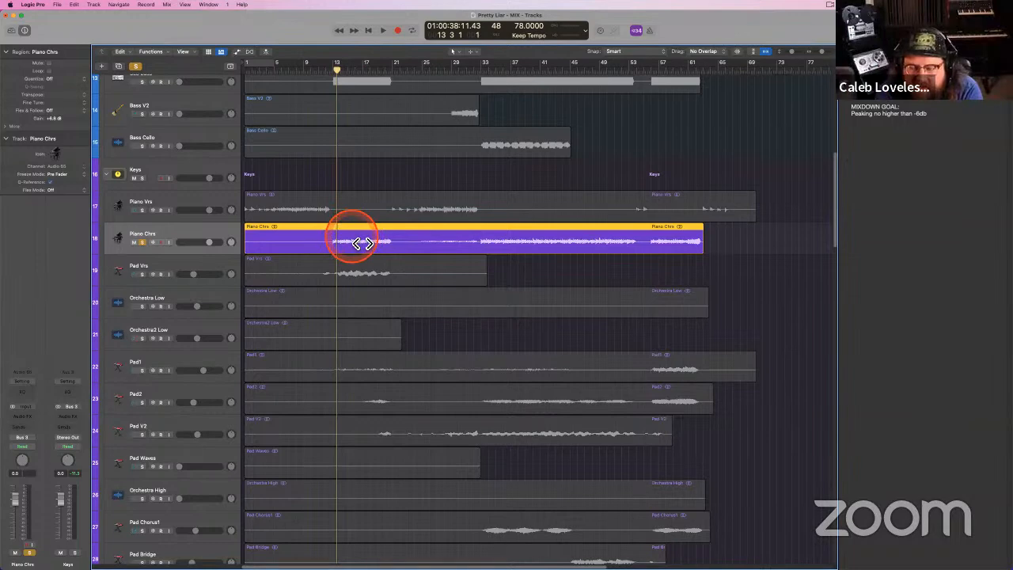
key("super+a")
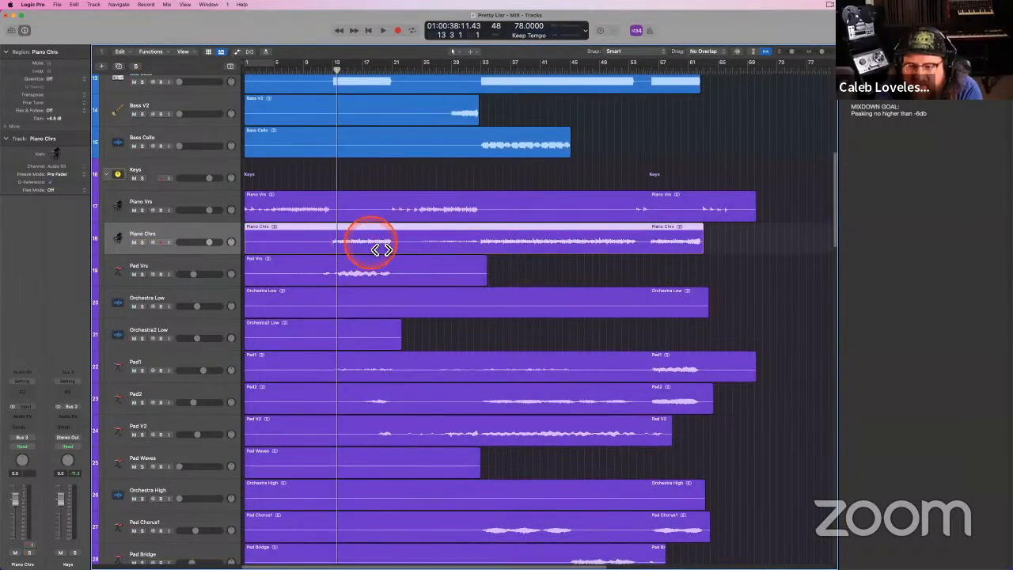
scroll(379, 245, "up", 2)
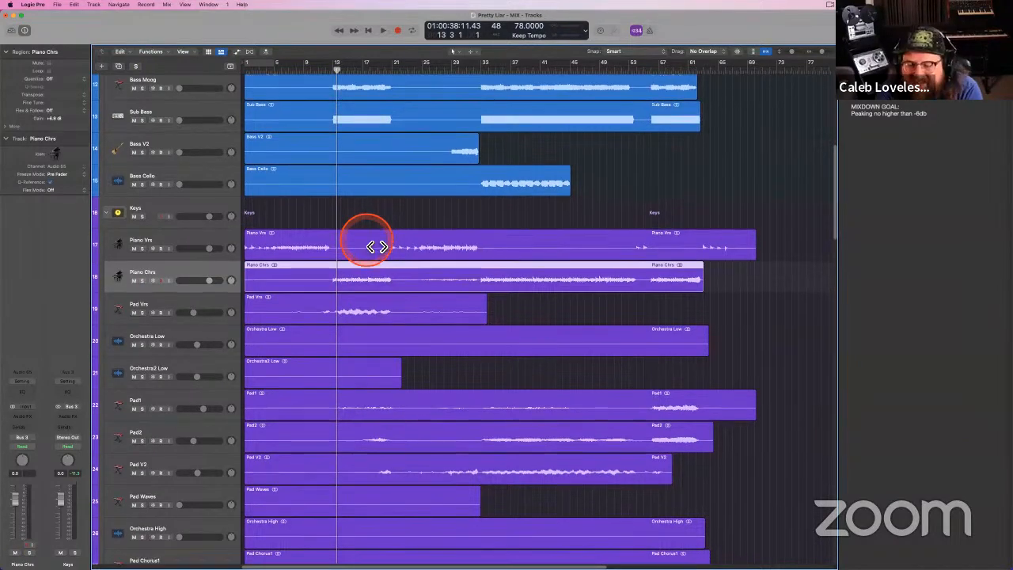
scroll(380, 248, "down", 2)
scroll(378, 246, "up", 2)
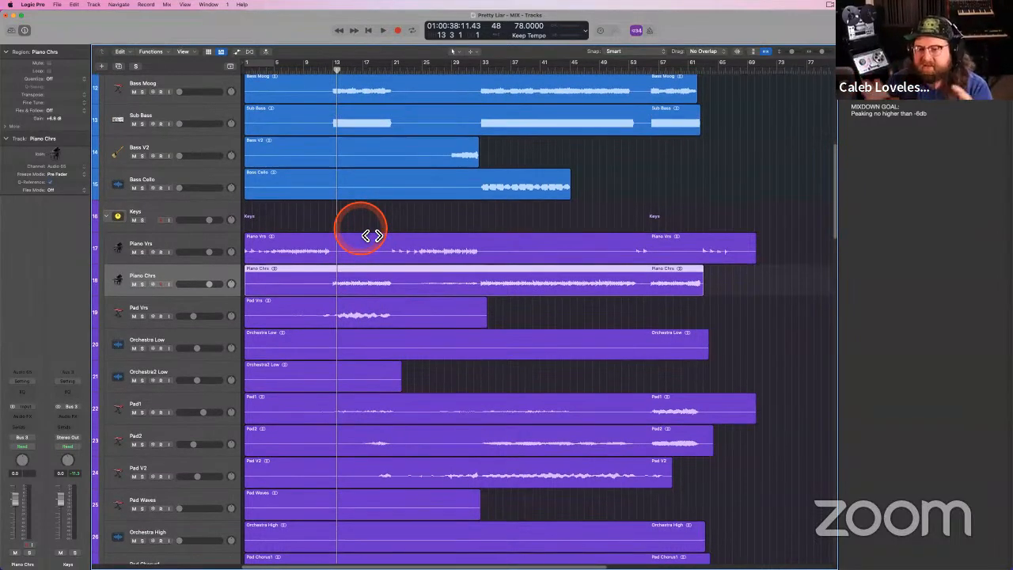
left_click(334, 222)
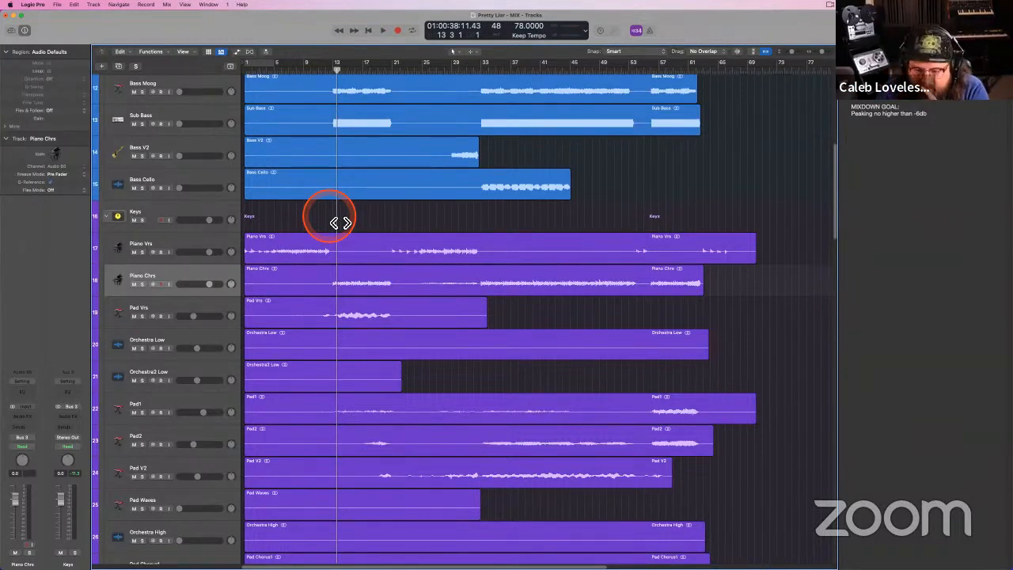
- Play the full mix into the first chorus, raise the Impact track's volume fader slightly, and replay from bar 13
left_click(326, 70)
key("space")
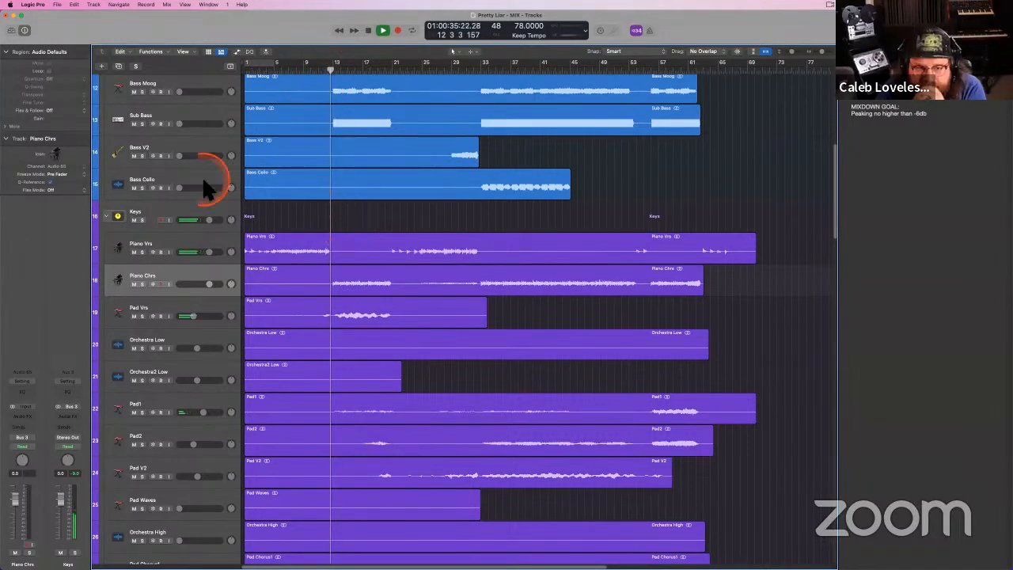
scroll(322, 215, "up", 5)
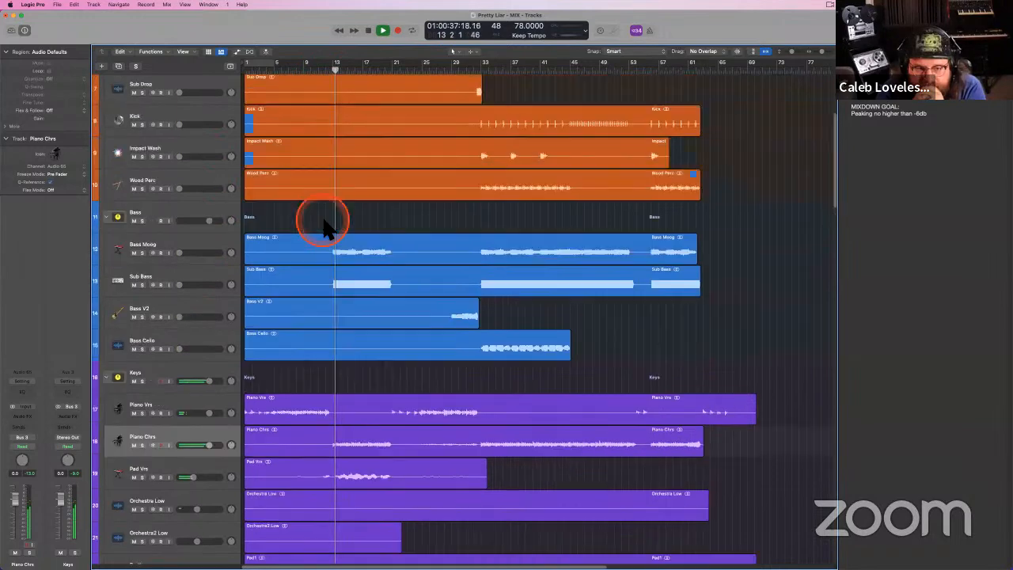
scroll(324, 222, "up", 6)
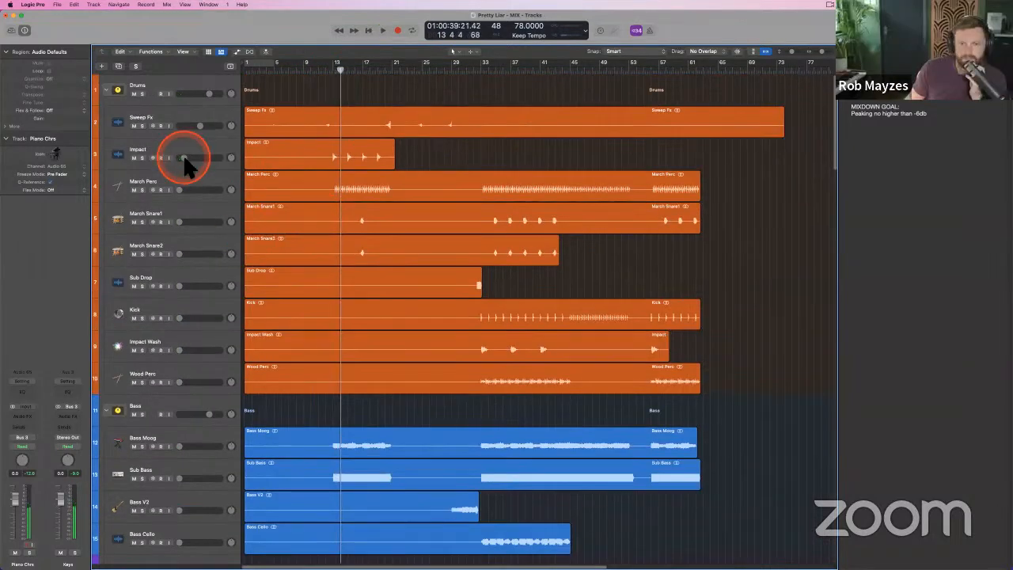
left_click_drag(184, 156, 197, 155)
left_click(334, 71)
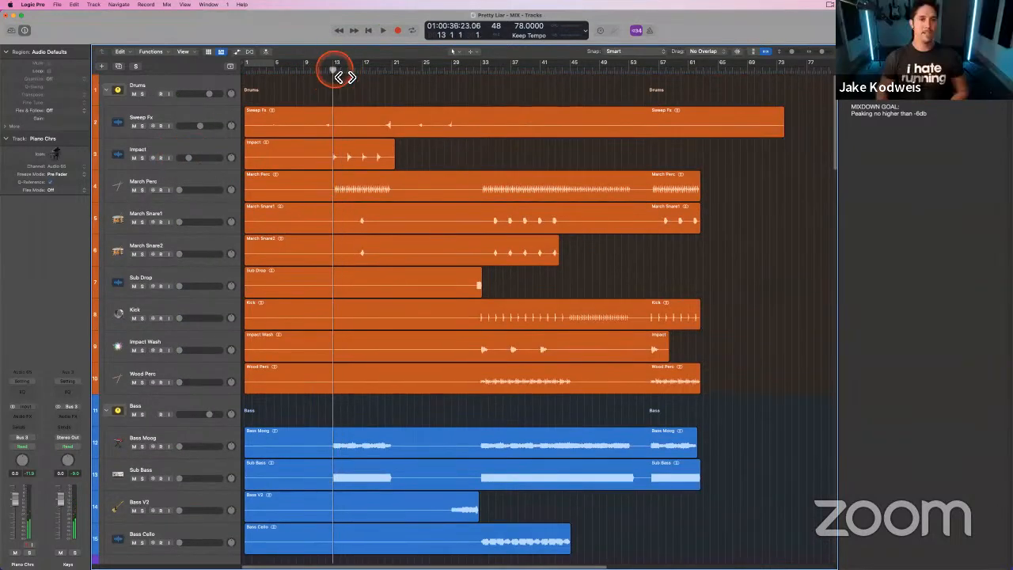
key("space")
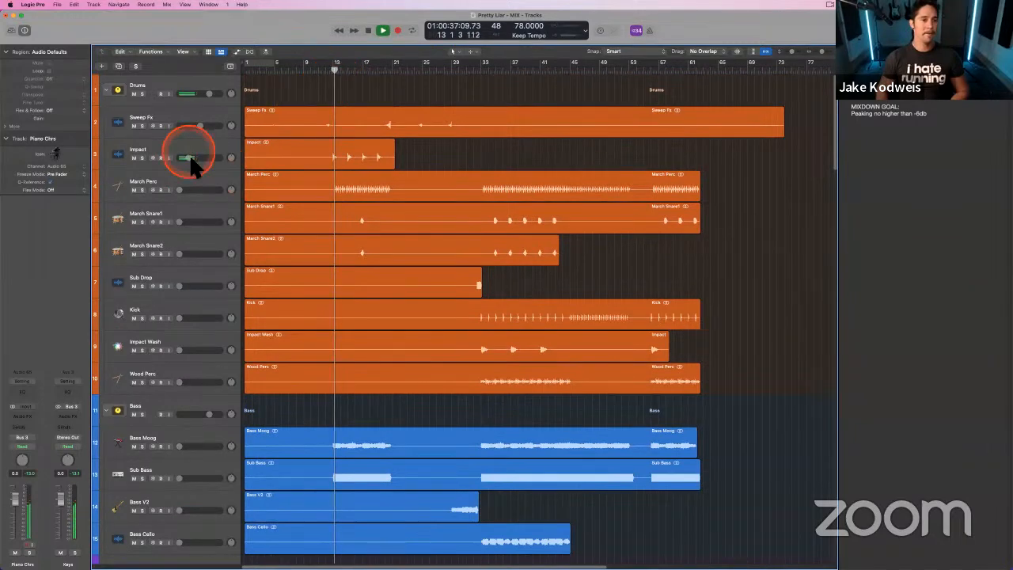
- Raise the Impact track slightly and bring March Snare1 and March Snare2 up together to -8.2 dB while playing from bar 16
mouse_move(190, 157)
left_mouse_down()
mouse_move(205, 195)
mouse_move(236, 192)
mouse_move(186, 194)
mouse_move(192, 154)
left_mouse_up()
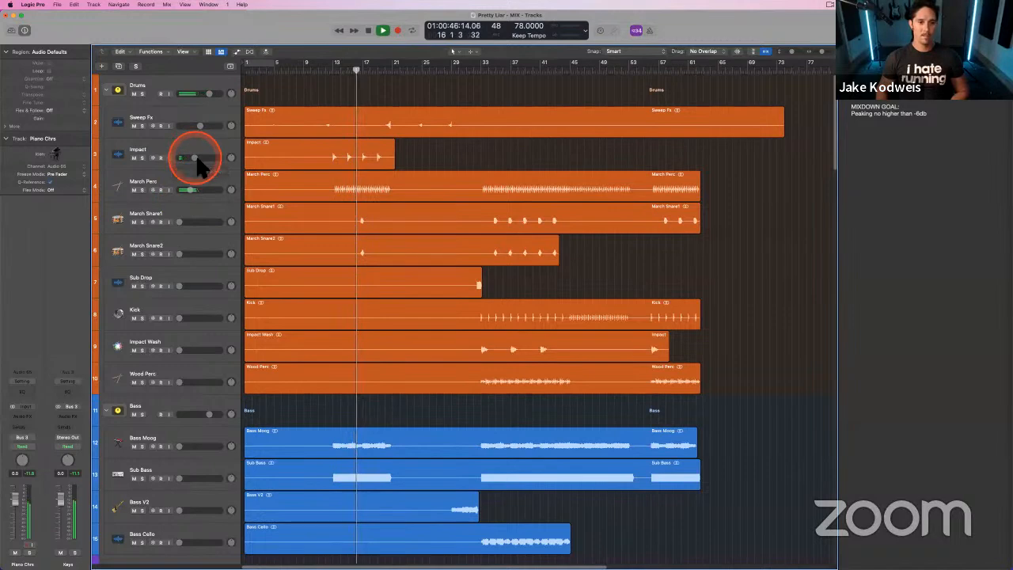
left_click(185, 212)
left_click(176, 238, "shift")
left_click_drag(181, 222, 217, 221)
key("space")
left_click(357, 71)
key("space")
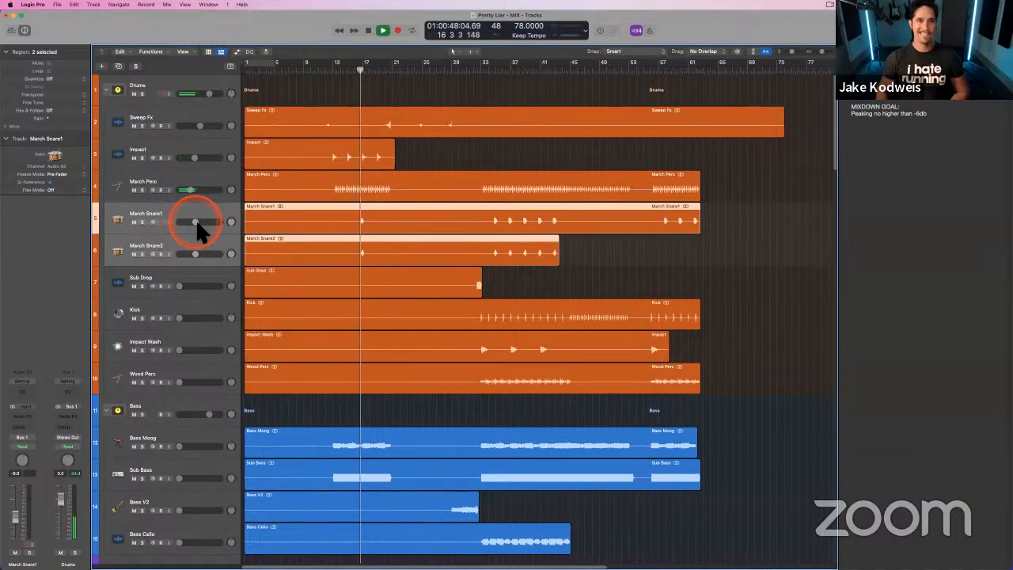
left_click_drag(196, 223, 199, 223)
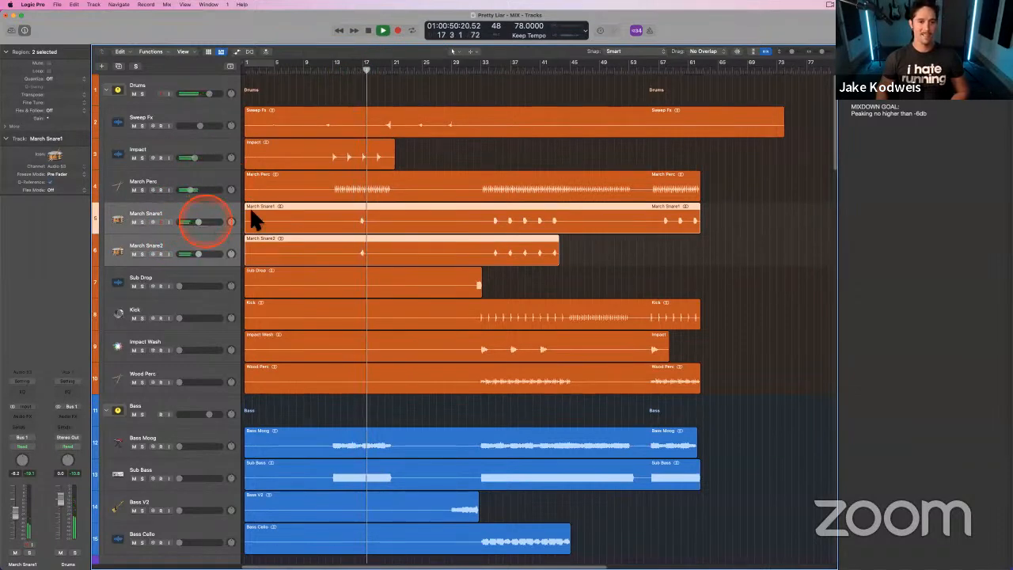
- Audition the two March Snare tracks soloed from bar 16, unsolo them, and set both to -7.0 dB
left_click(356, 70)
key("s")
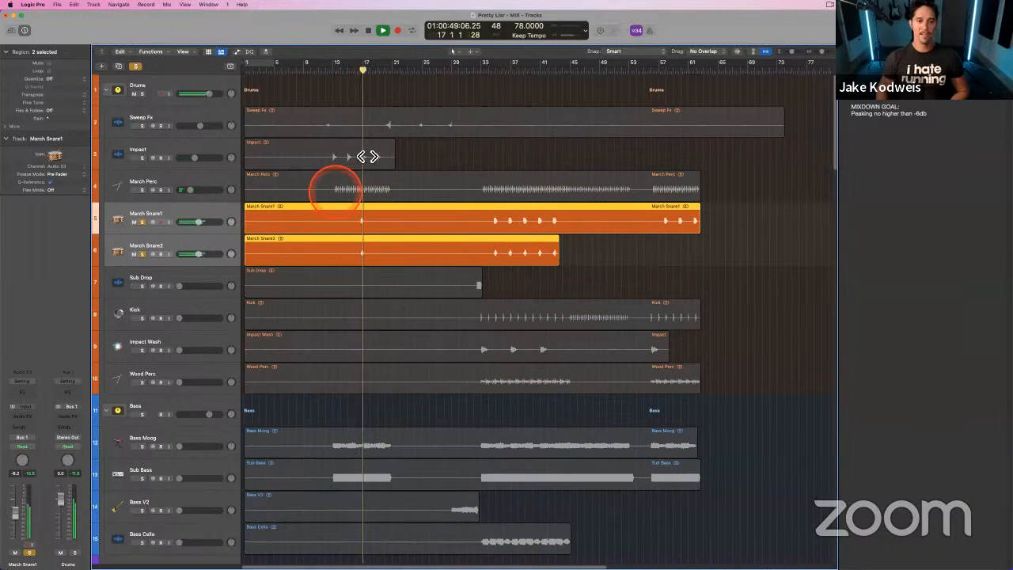
key("space")
key("s")
left_click_drag(362, 73, 356, 73)
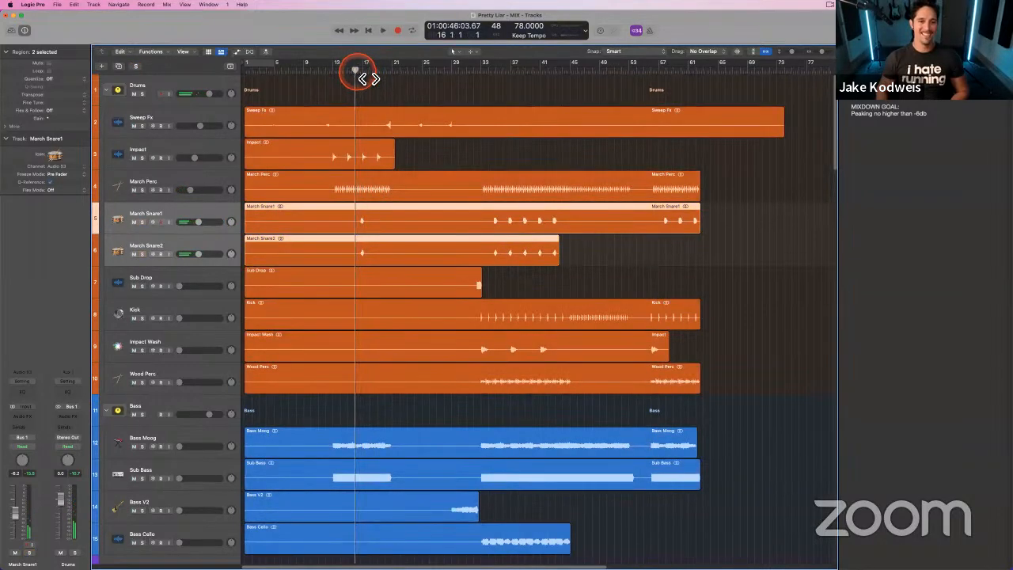
key("space")
left_click(204, 224)
left_click_drag(198, 222, 197, 222)
key("space")
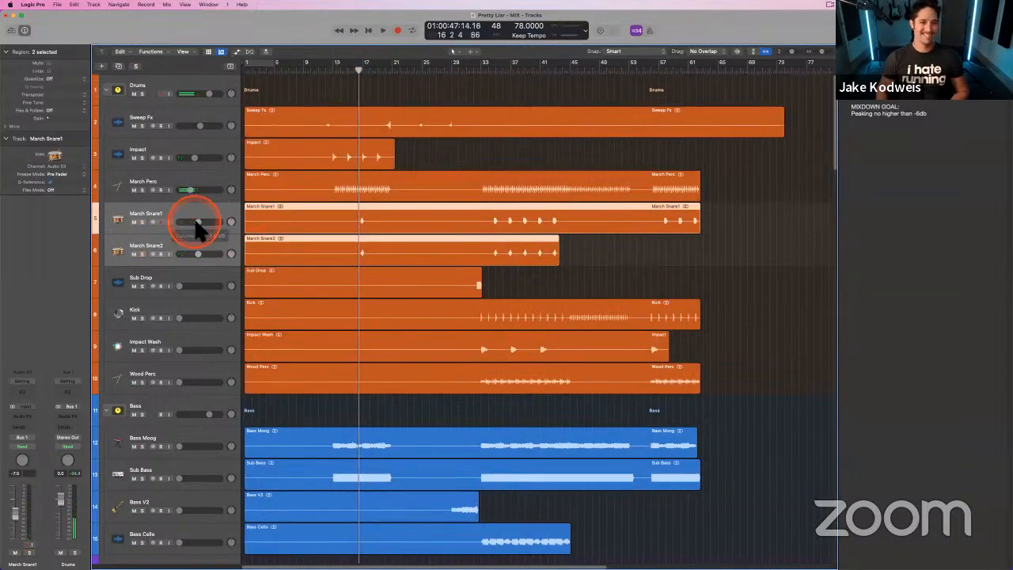
- Show the mixer and add the note "Reverb" to the March Snare1 and March Snare2 channel strips
key("x")
double_click(238, 555)
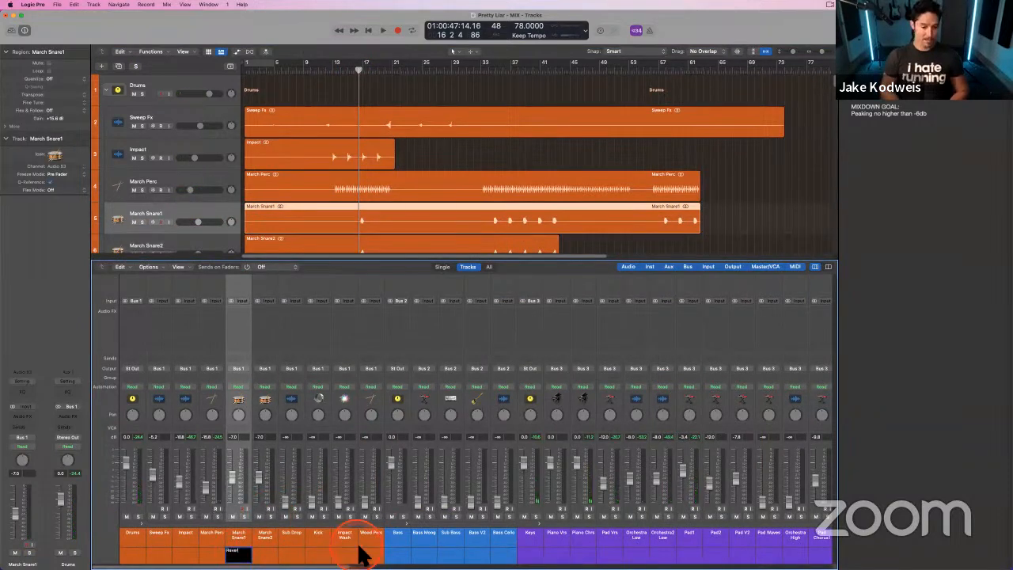
double_click(266, 554)
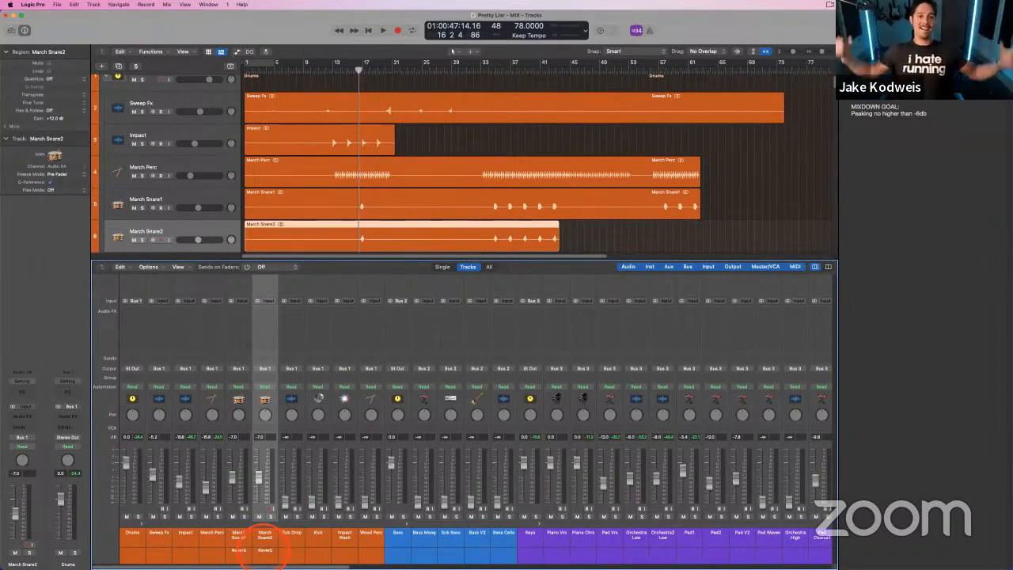
- Raise March Snare1 and March Snare2 together to -5.5 dB during playback and hide the mixer
key("space")
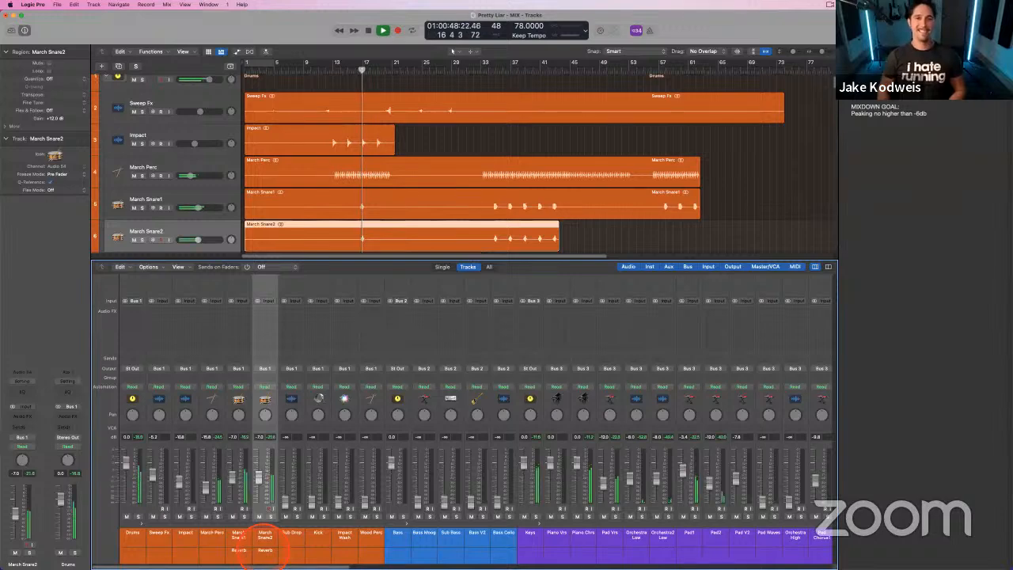
left_click(244, 543, "shift")
left_click_drag(260, 476, 261, 474)
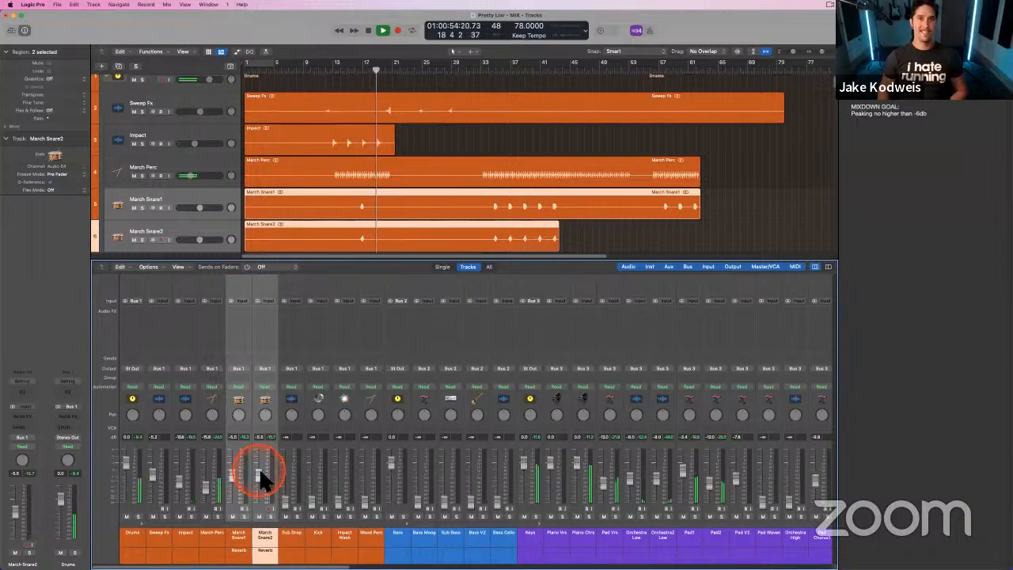
key("space")
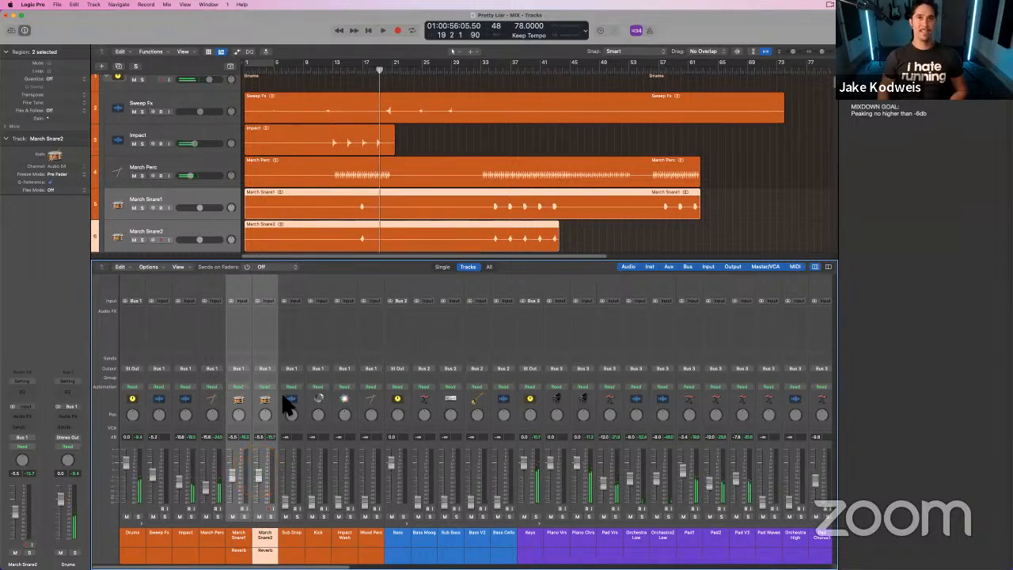
key("space")
key("x")
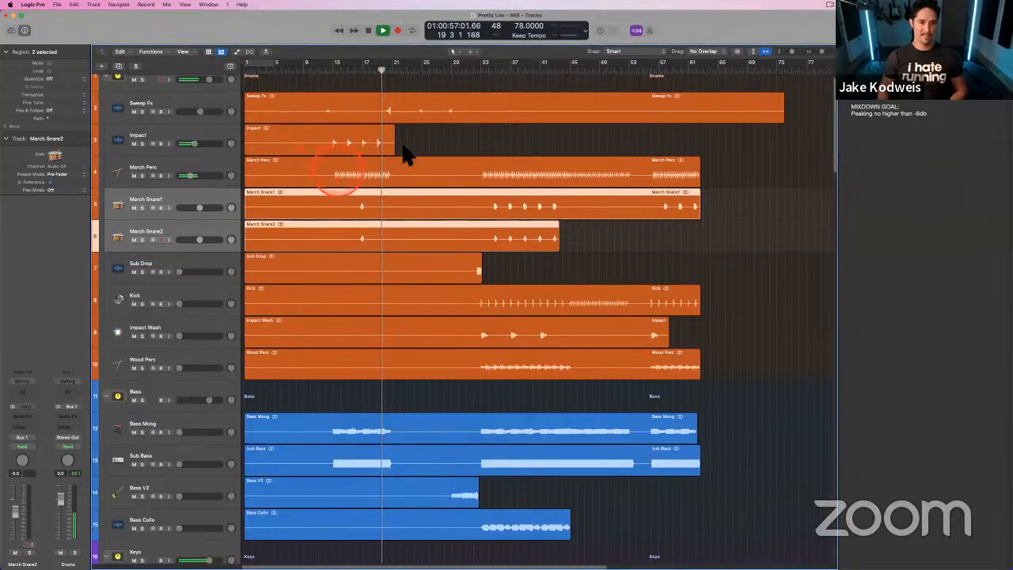
- Select the Sweep Fx track and check its level as playback passes bar 20
left_click(404, 141)
left_click(200, 96)
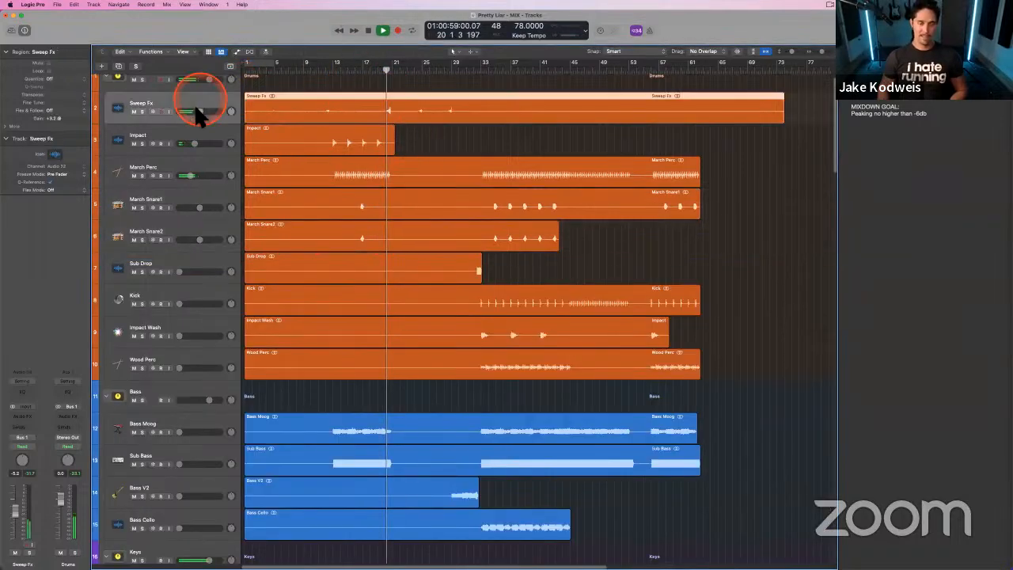
left_click(201, 111)
left_click(316, 228)
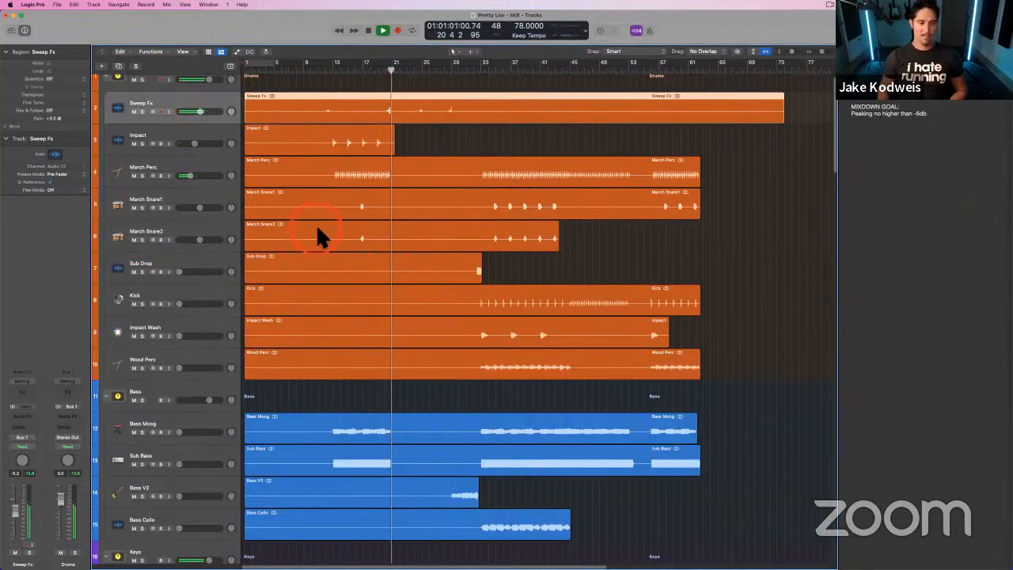
- Solo the Pad V2 track briefly to hear it, unsolo it, and raise its volume to about -3.8 dB
scroll(316, 228, "down", 6)
scroll(306, 255, "down", 6)
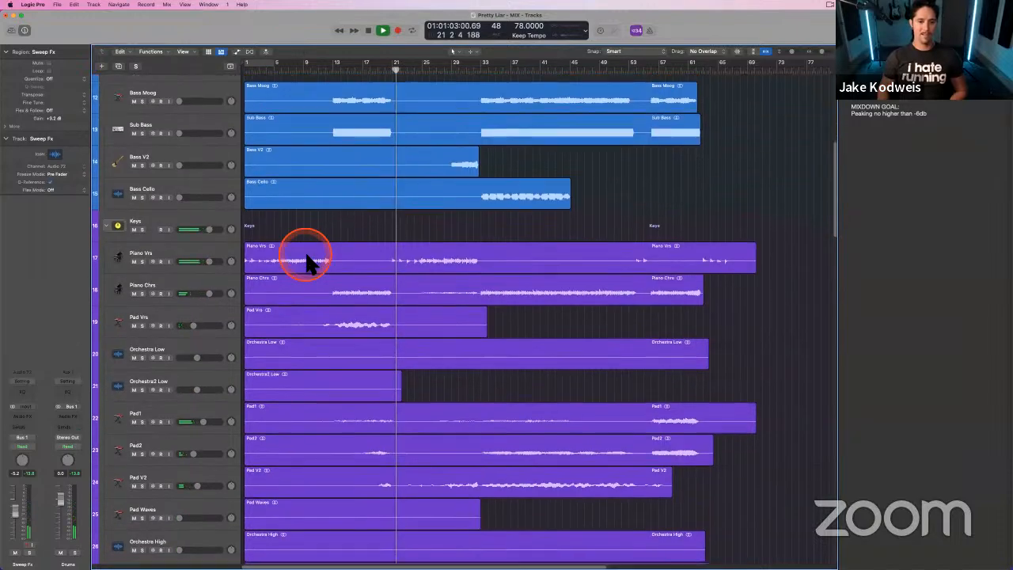
left_click(346, 200)
left_click(364, 274)
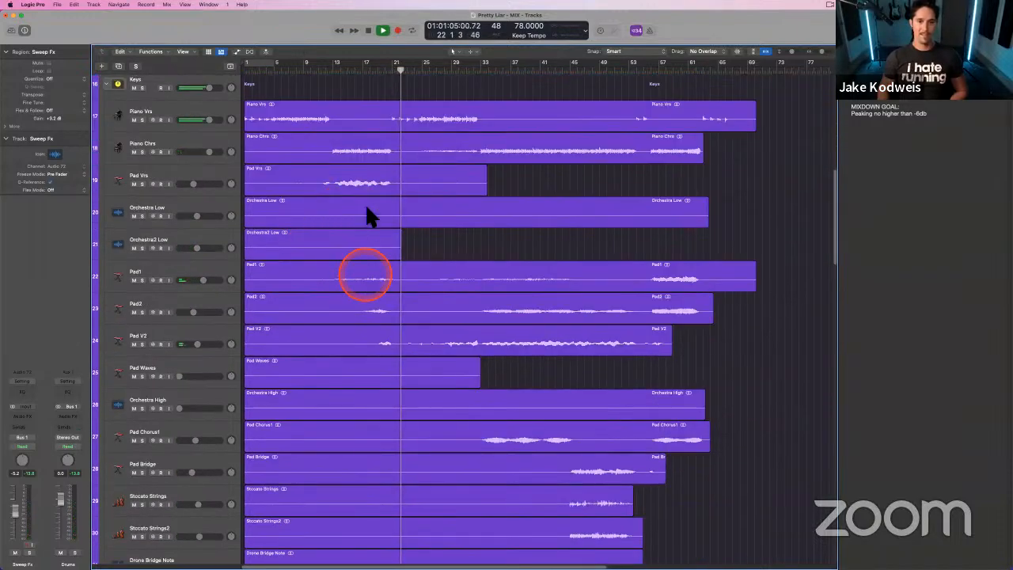
left_click(342, 184)
scroll(349, 178, "down", 3)
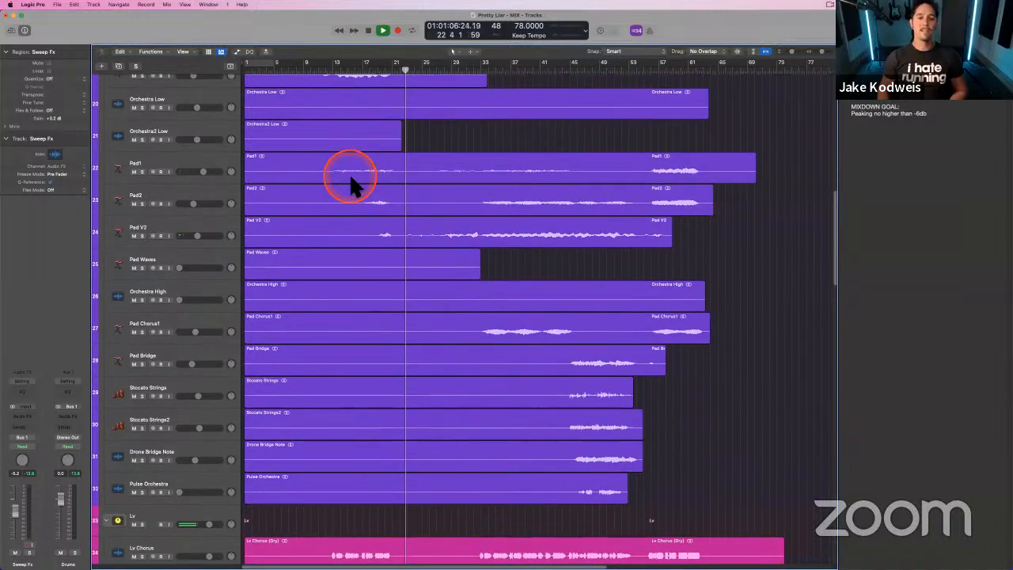
left_click(207, 222)
key("s")
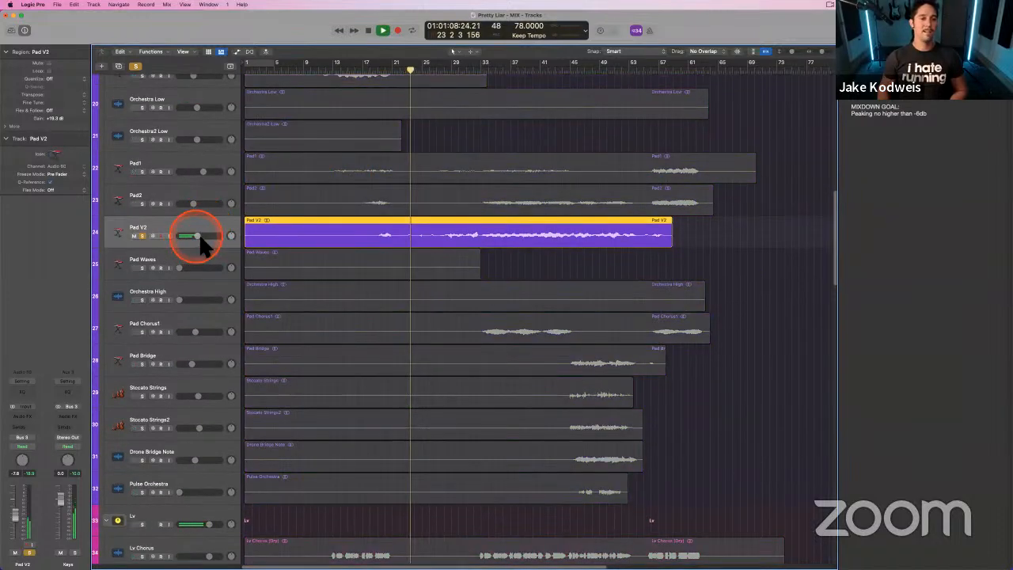
key("s")
left_click_drag(198, 235, 205, 236)
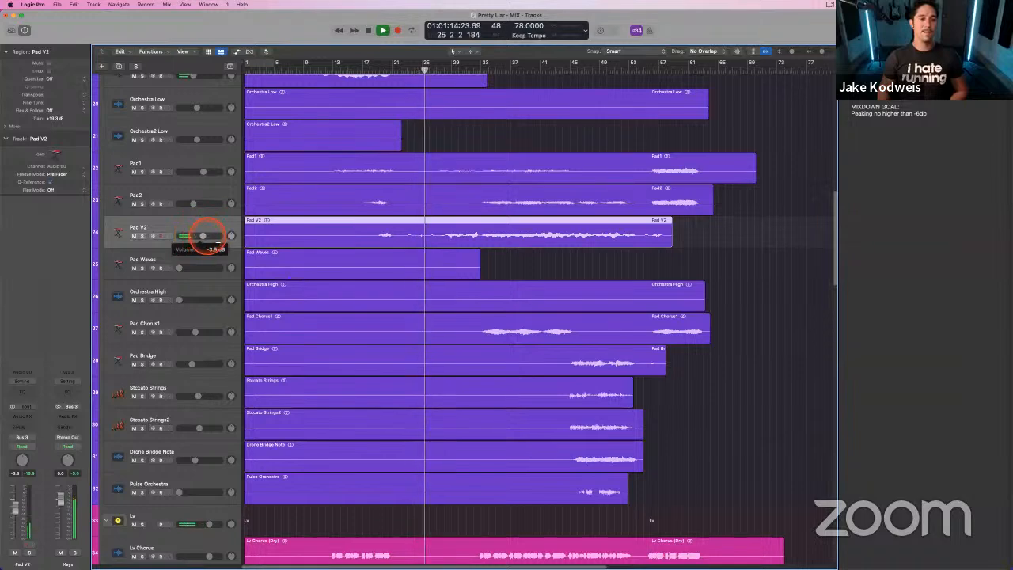
key("space")
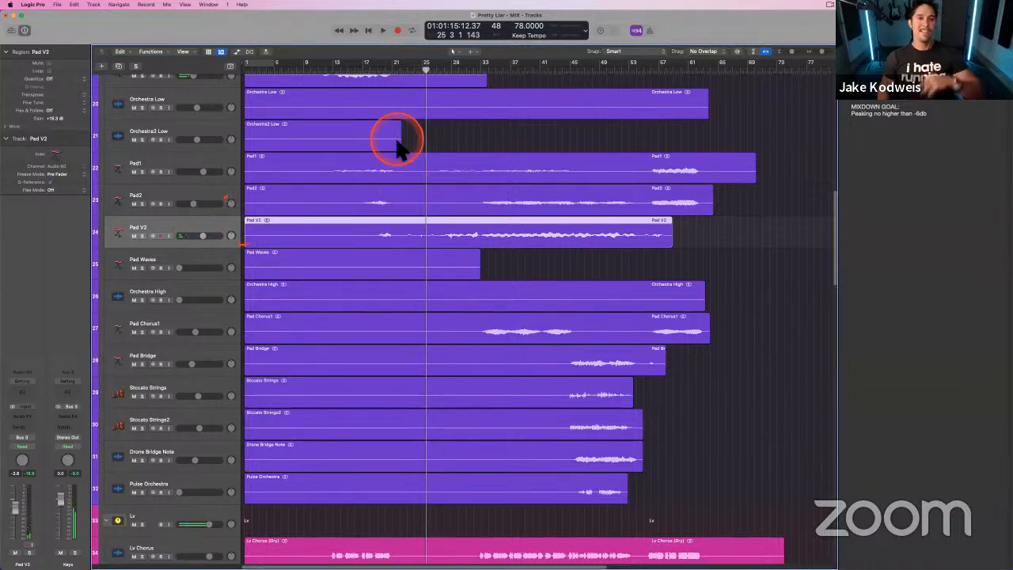
- Replay the verse from bar 24 and raise Pad V2 further to about -2.9 dB
left_click(418, 75)
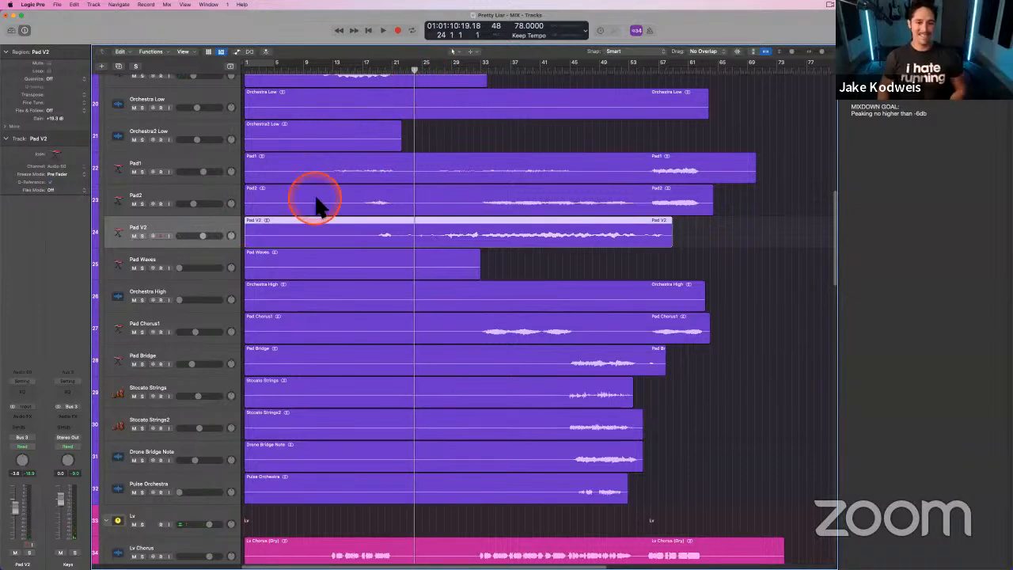
key("space")
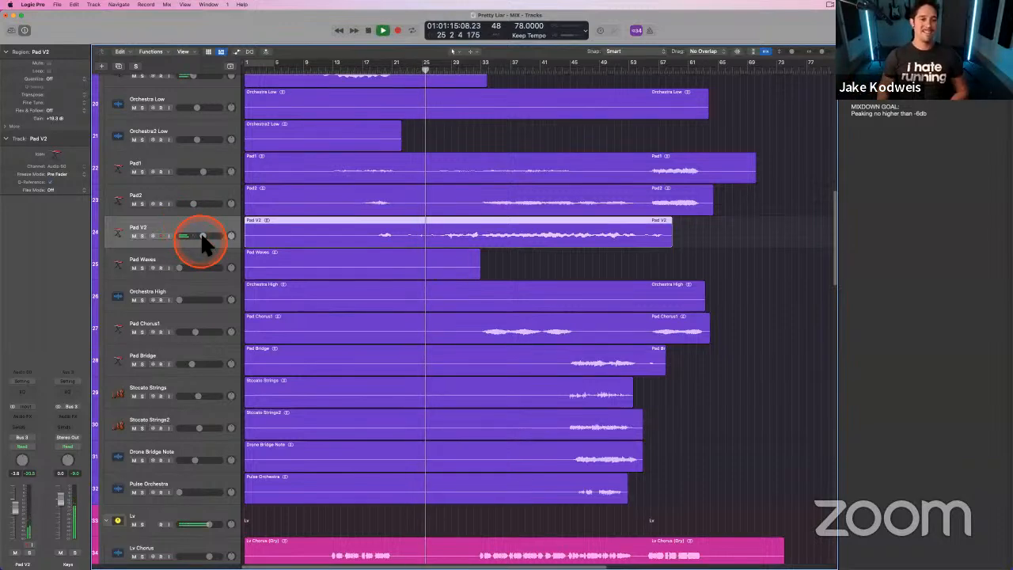
key("space")
scroll(331, 238, "down", 3)
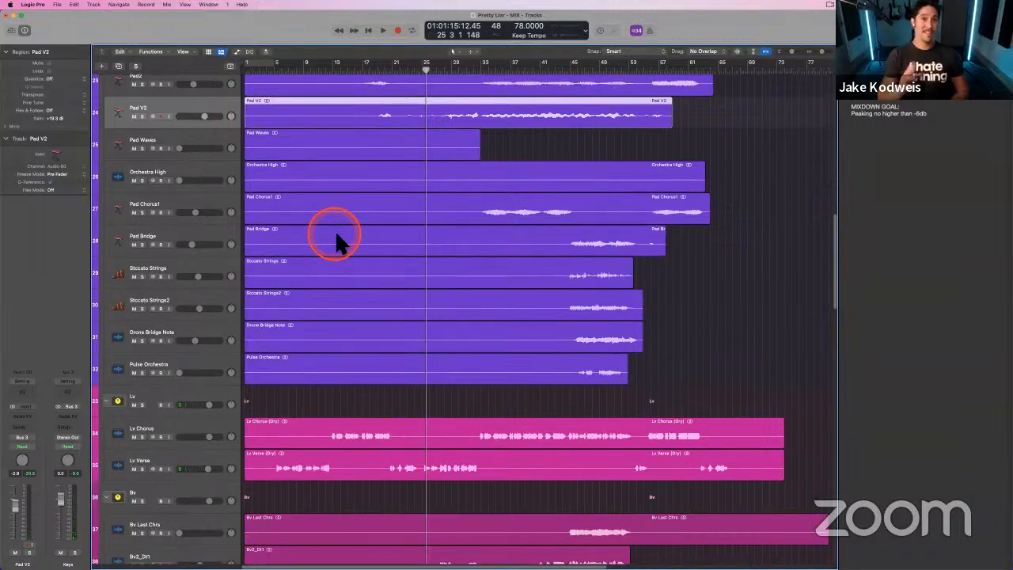
scroll(447, 225, "up", 3)
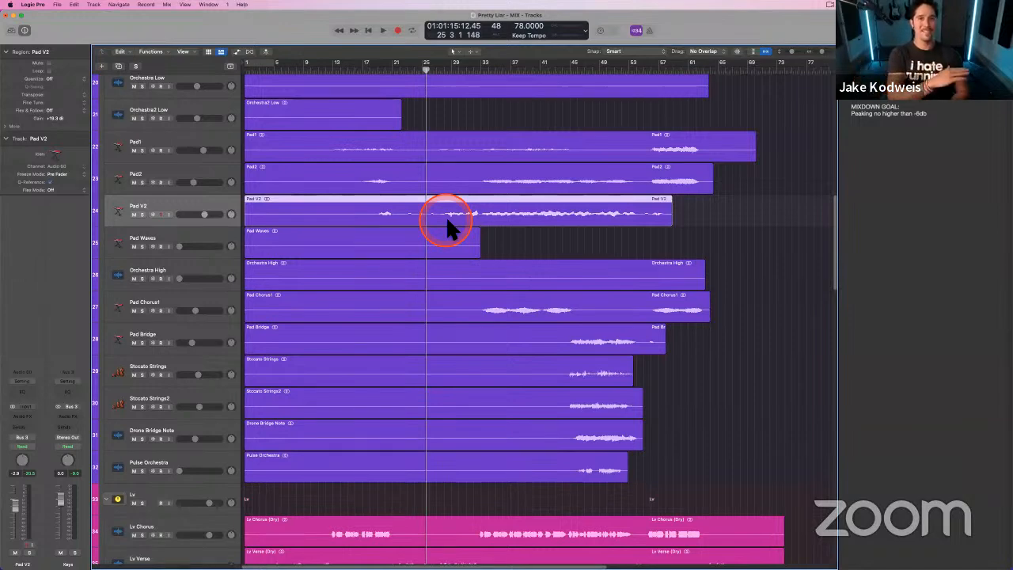
- Select Bv2_Dt1, Bv2_Dt2, Bv2_Harm1 and Bv2_Harm2 and raise them together to about -4.8 dB during playback
key("space")
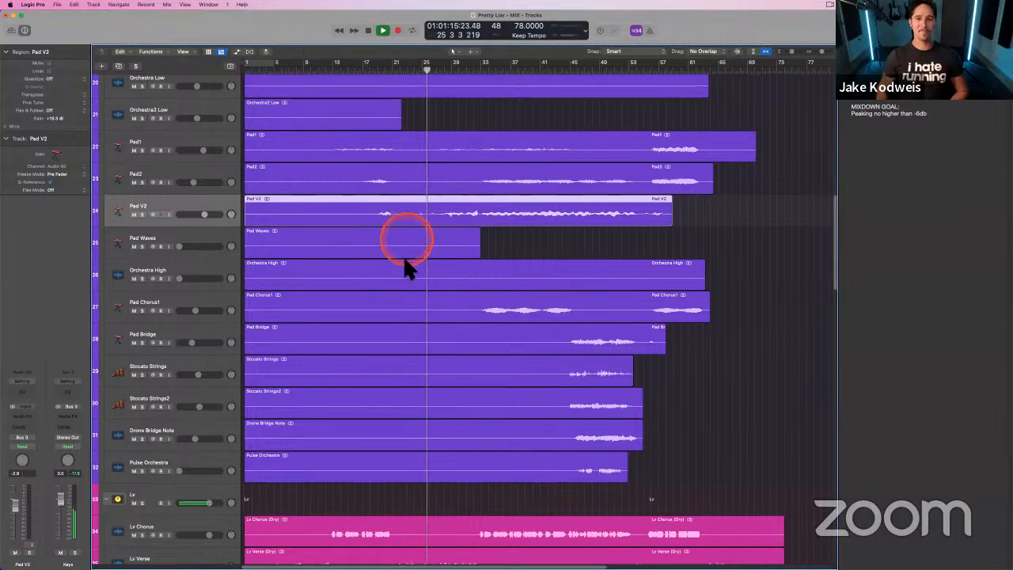
scroll(403, 254, "down", 1)
scroll(403, 261, "down", 15)
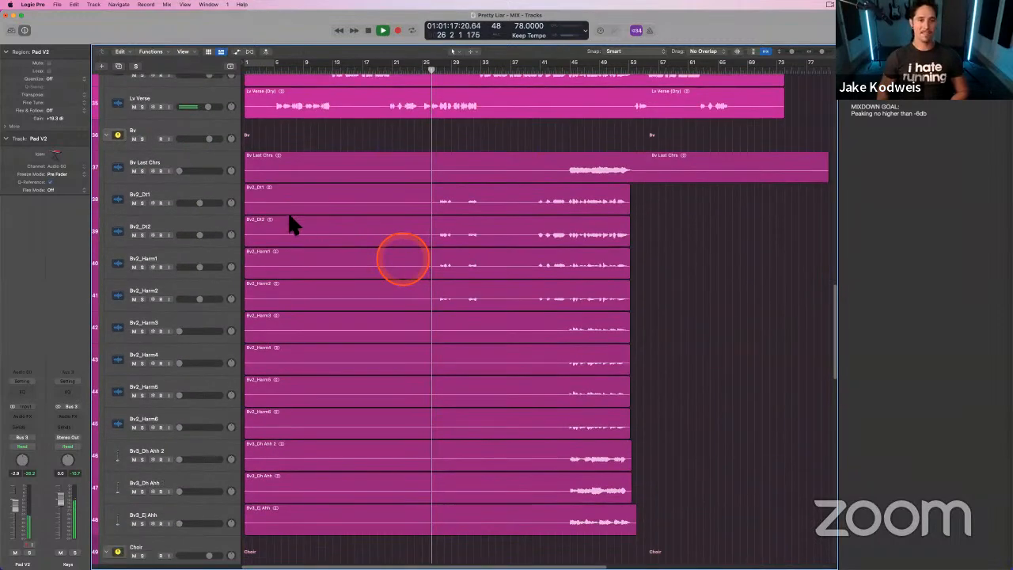
scroll(392, 232, "up", 10)
scroll(392, 232, "down", 9)
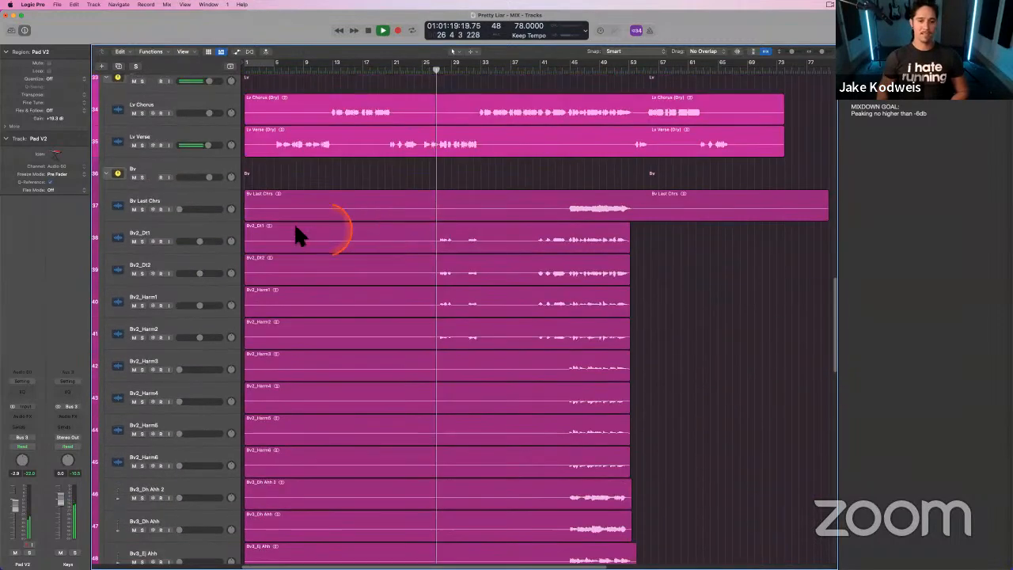
left_click(223, 227)
left_click(205, 322, "shift")
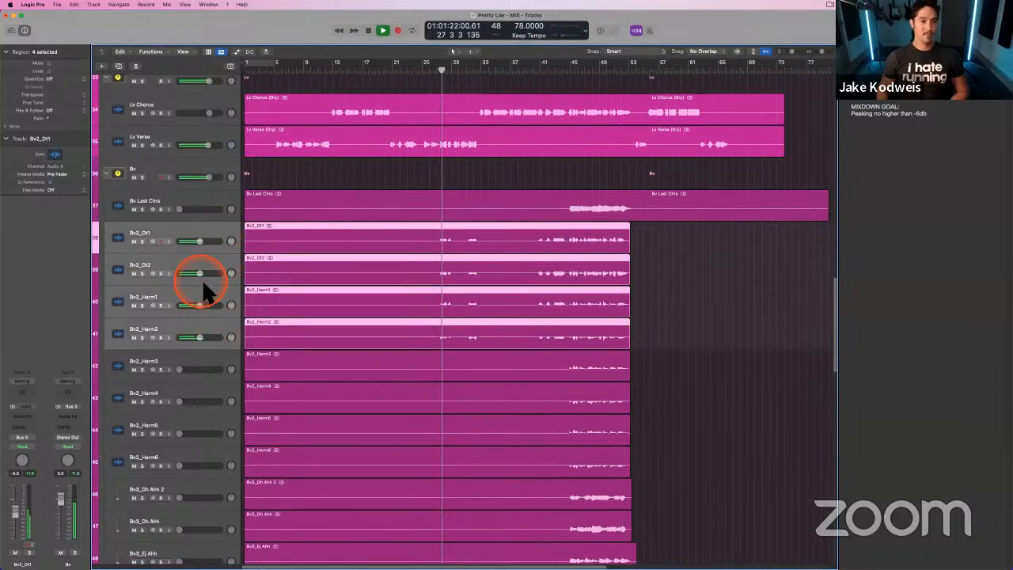
left_click_drag(200, 274, 200, 274)
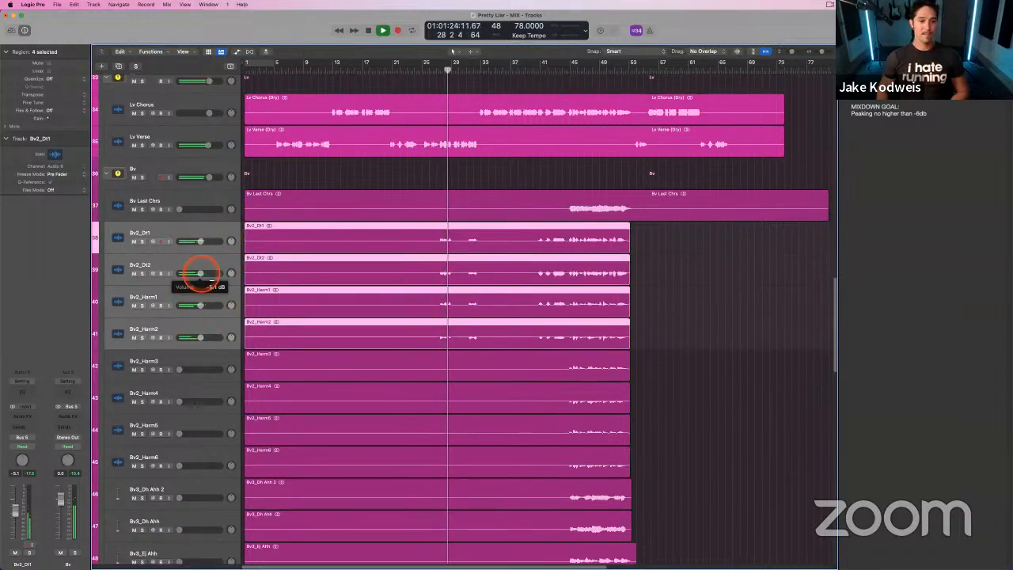
left_click(199, 262)
key("space")
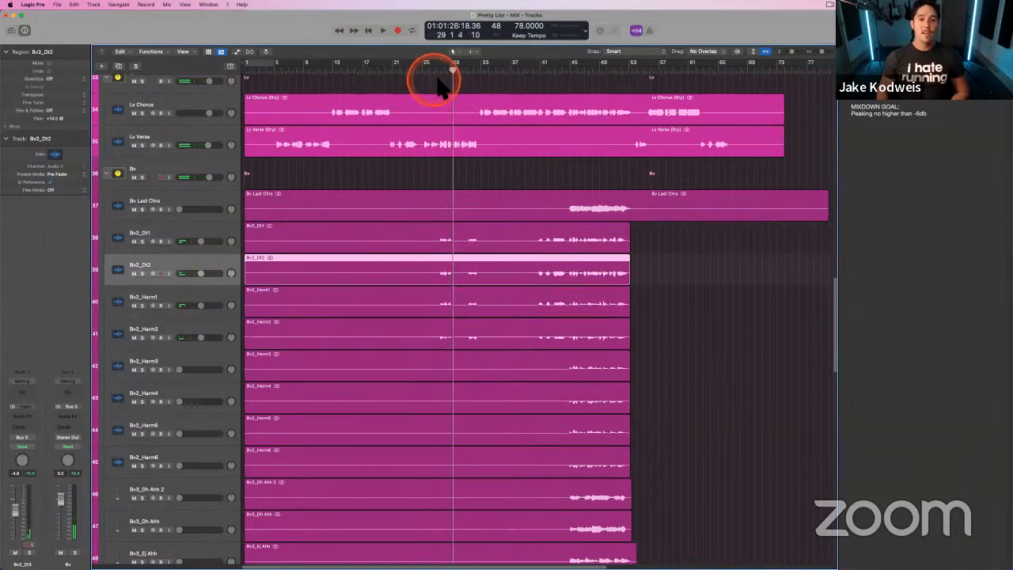
- Reduce the track height slightly and replay the background vocals from bar 27
left_click(443, 69)
left_click_drag(441, 70, 436, 69)
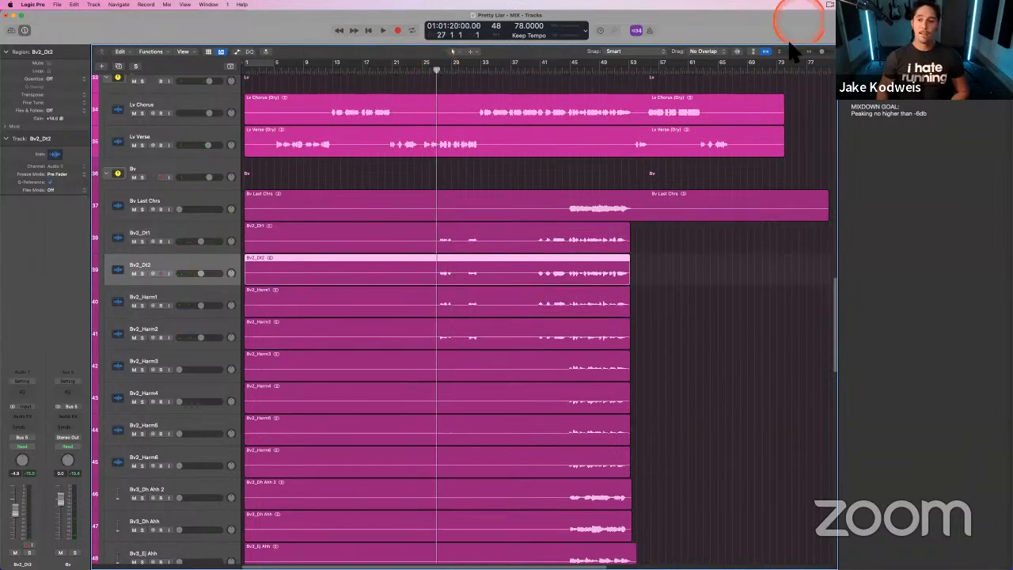
left_click_drag(793, 51, 790, 51)
key("space")
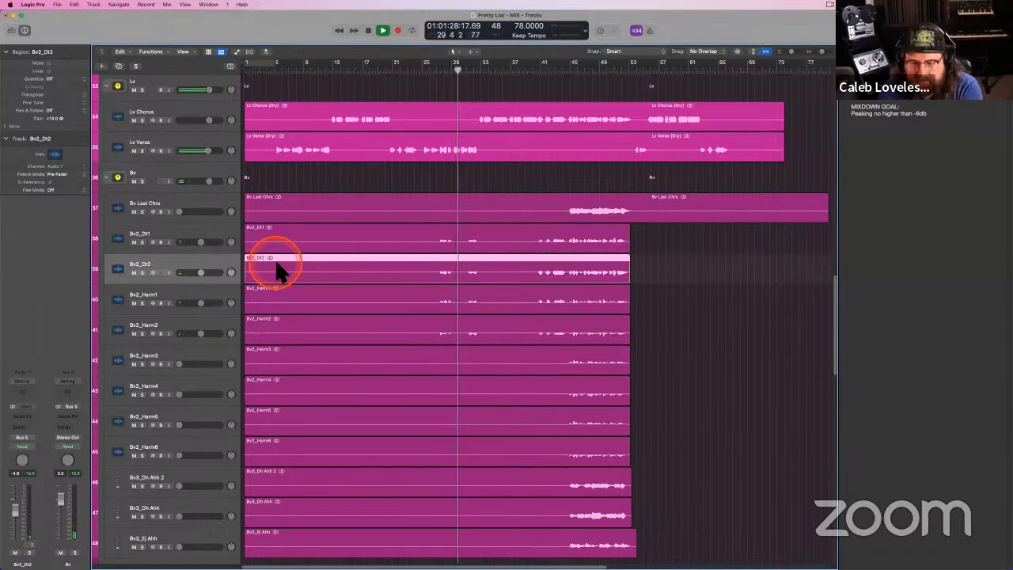
- Replay from bar 31 and raise the Sub Drop drum track to about -12.4 dB
scroll(389, 268, "up", 10)
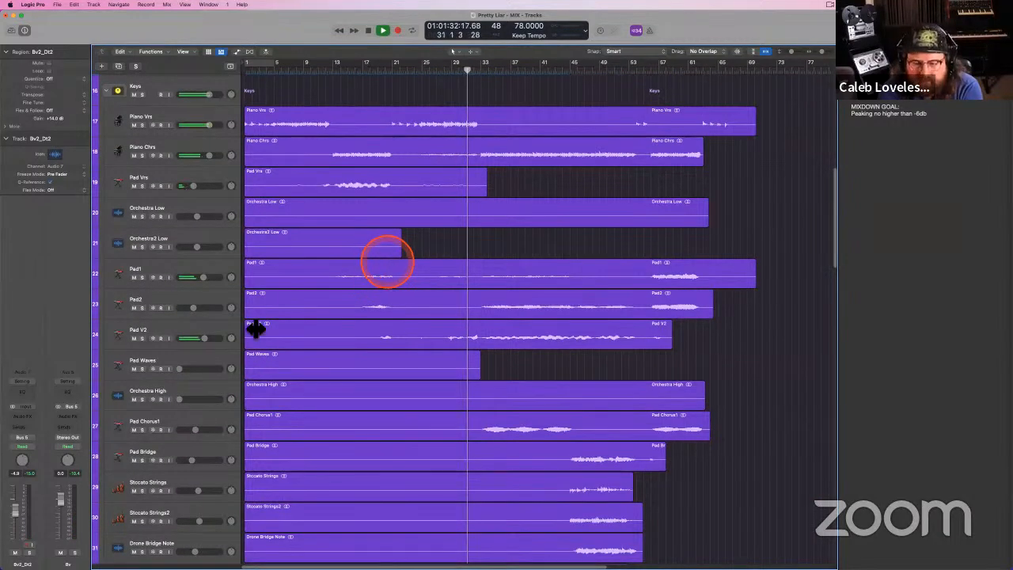
scroll(361, 324, "up", 1)
scroll(360, 325, "up", 2)
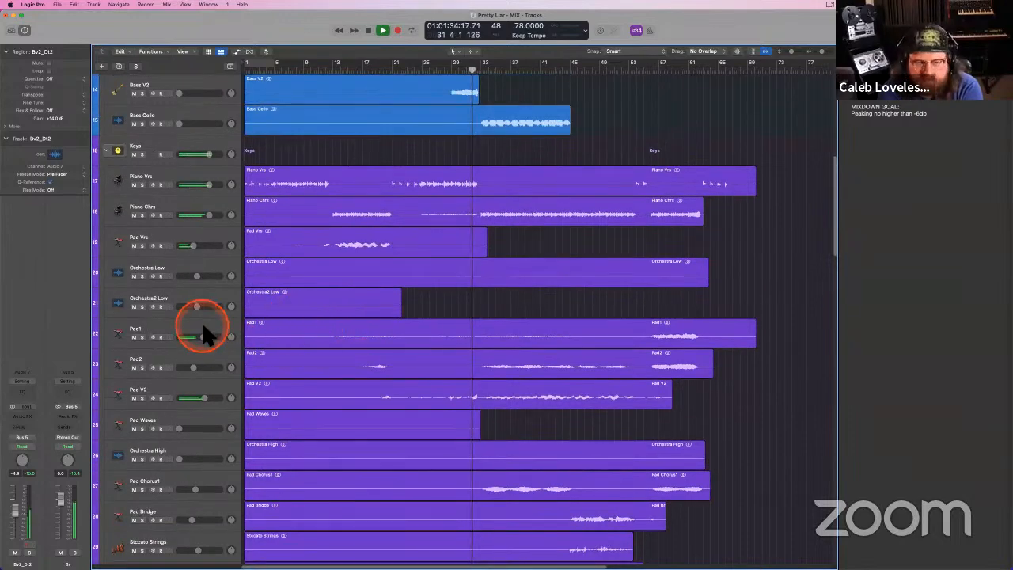
left_click(382, 331)
scroll(383, 330, "up", 15)
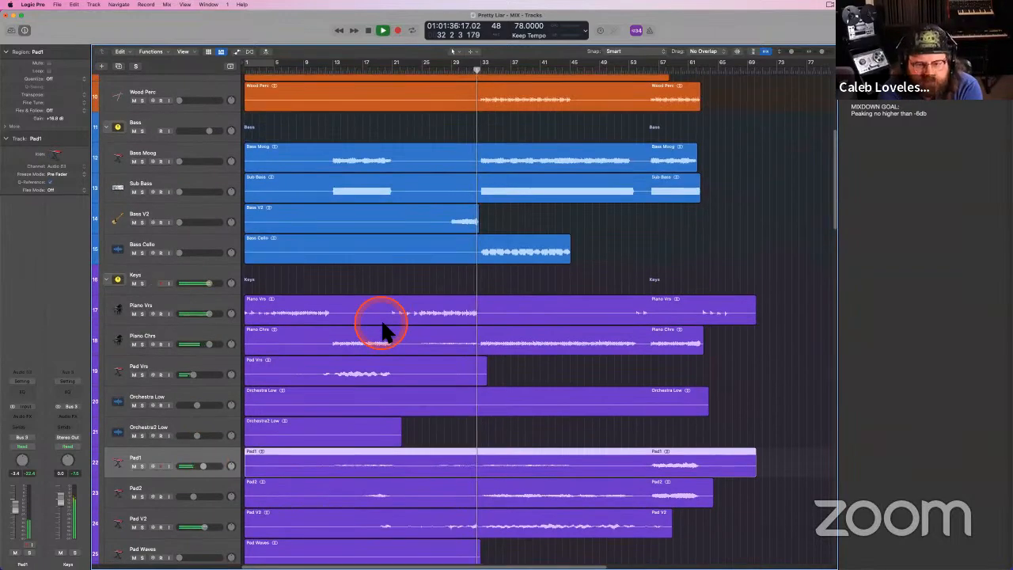
scroll(380, 327, "up", 2)
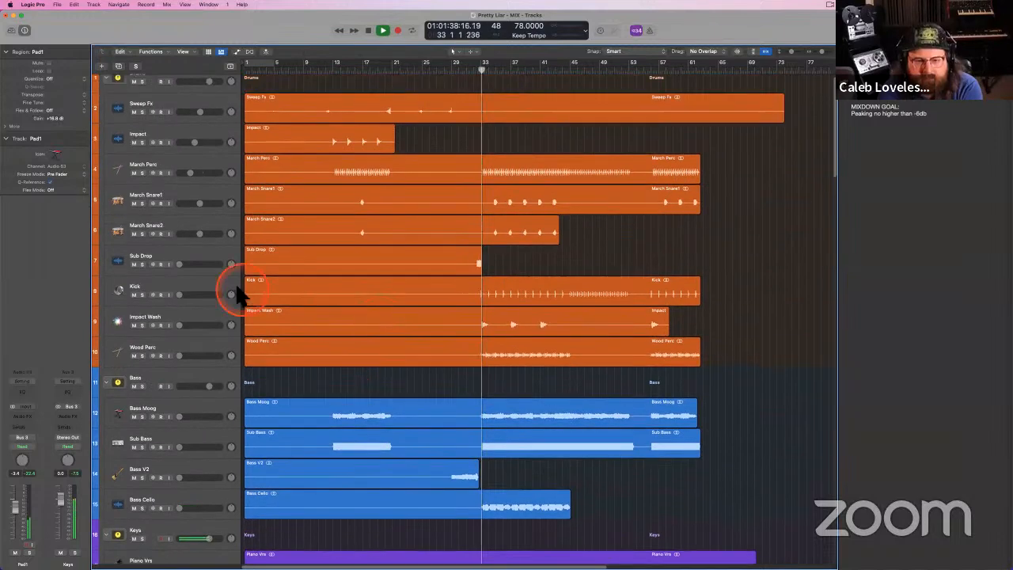
double_click(466, 70)
left_click(185, 257)
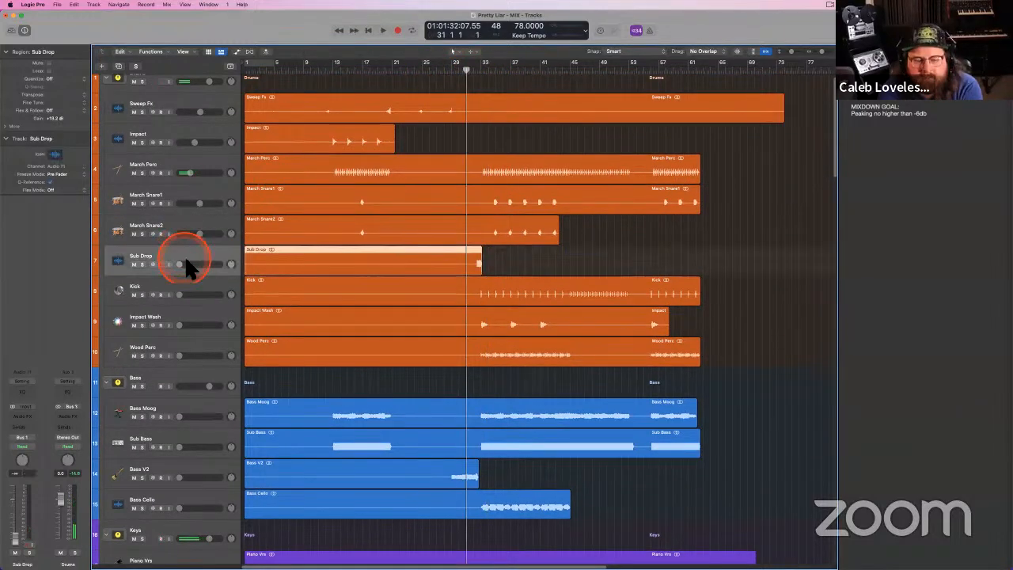
key("space")
mouse_move(181, 264)
left_mouse_down()
mouse_move(204, 264)
mouse_move(189, 259)
left_mouse_up()
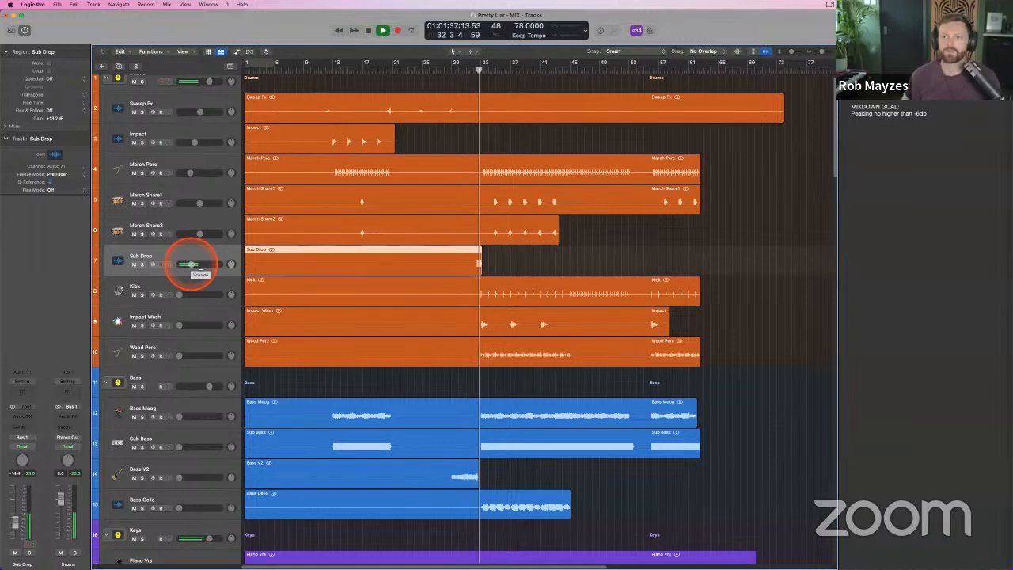
left_click_drag(190, 265, 195, 265)
key("space")
- Move the playhead to bar 32 and raise the Kick track to about -10.4 dB during playback
left_click(501, 260)
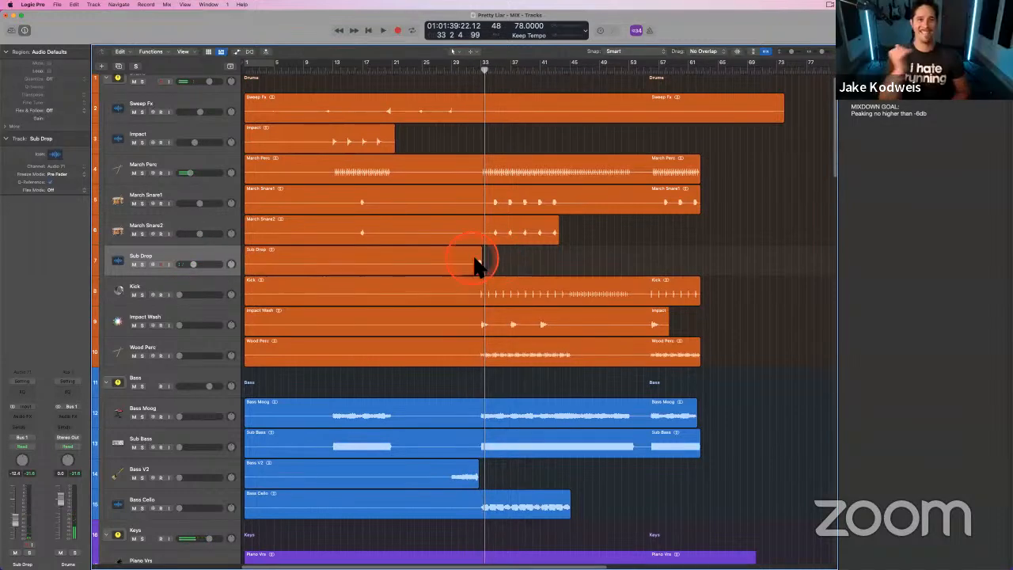
left_click(199, 291)
left_click_drag(479, 75, 474, 69)
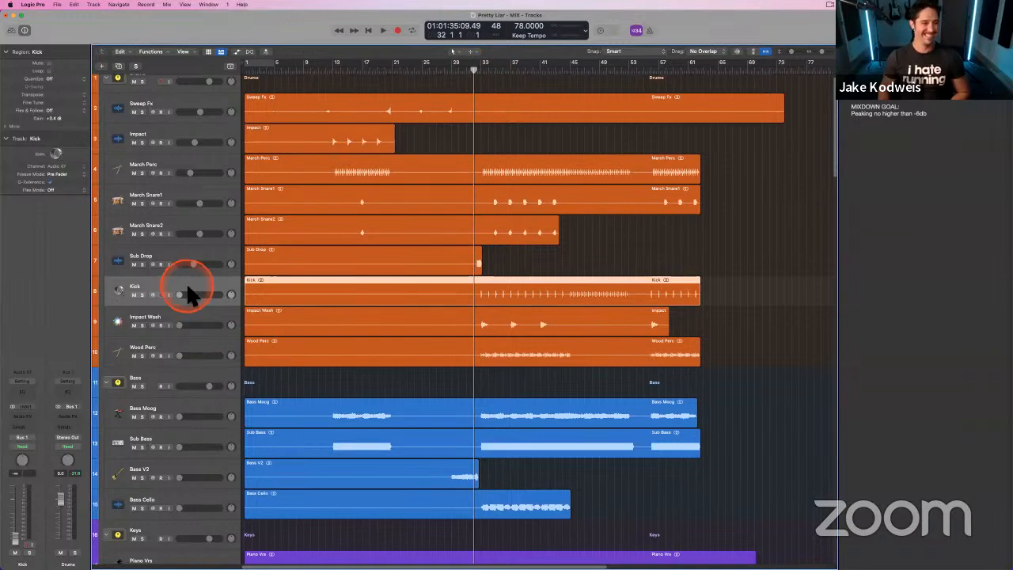
left_click_drag(187, 286, 181, 293)
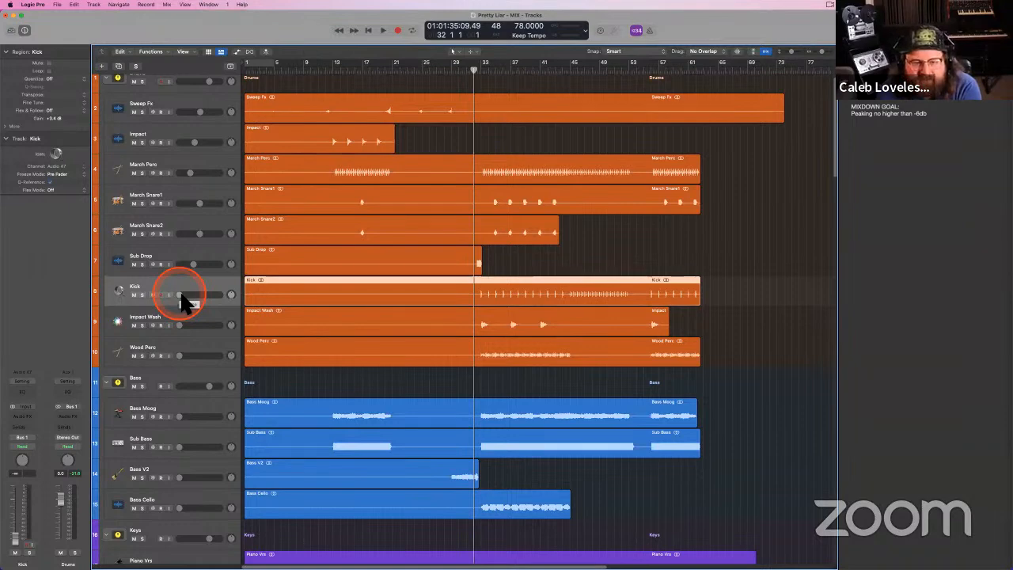
left_click_drag(181, 299, 204, 296)
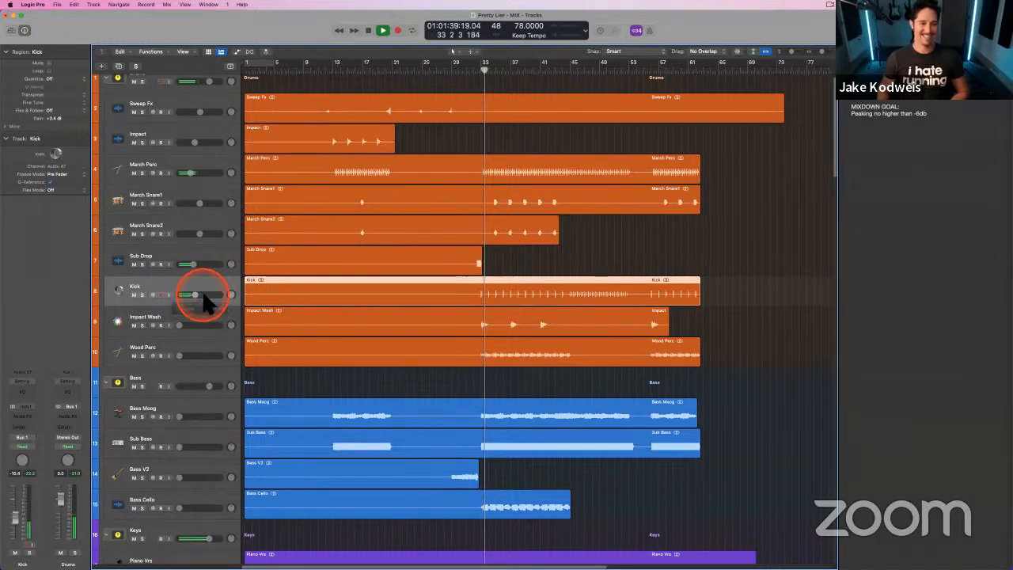
key("space")
- Replay from bar 32 and bring up the volume of the Sub Bass track
left_click(174, 415)
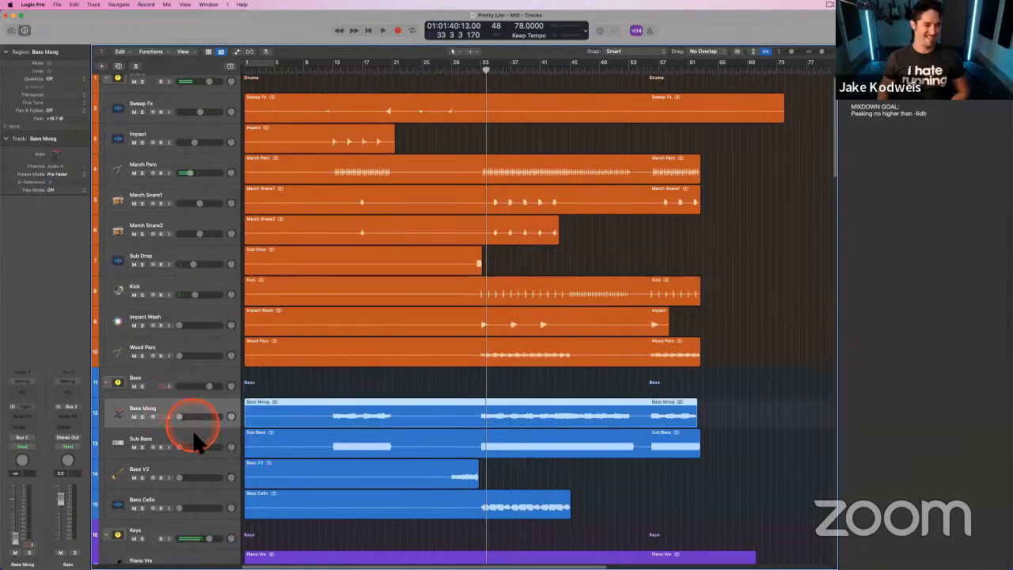
left_click(192, 433)
left_click_drag(489, 77, 476, 76)
key("space")
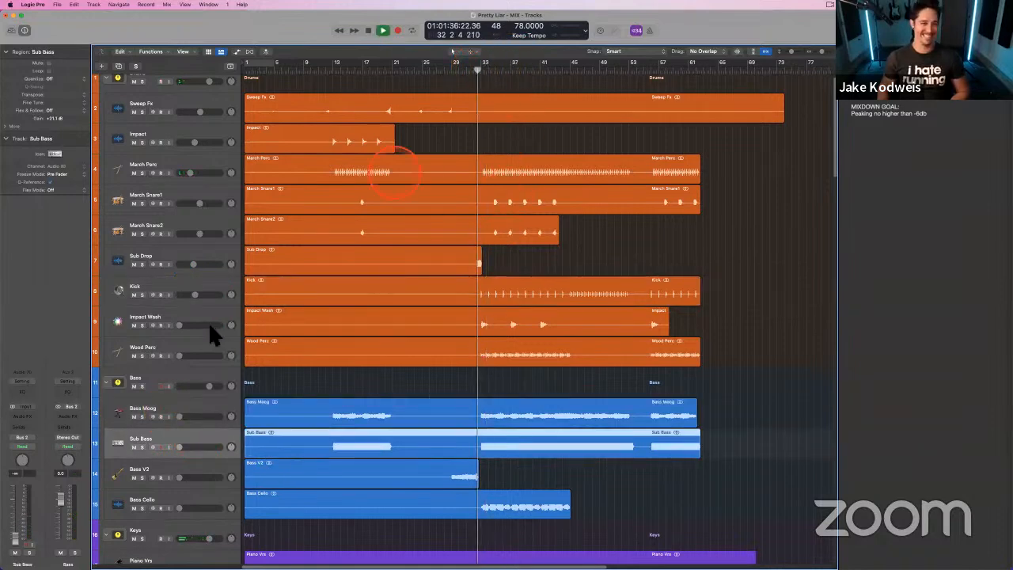
left_click_drag(182, 447, 191, 424)
- Solo Bass Moog briefly to hear it, unsolo it, and raise its volume to about -9 dB
left_click(192, 405)
key("s")
key("s")
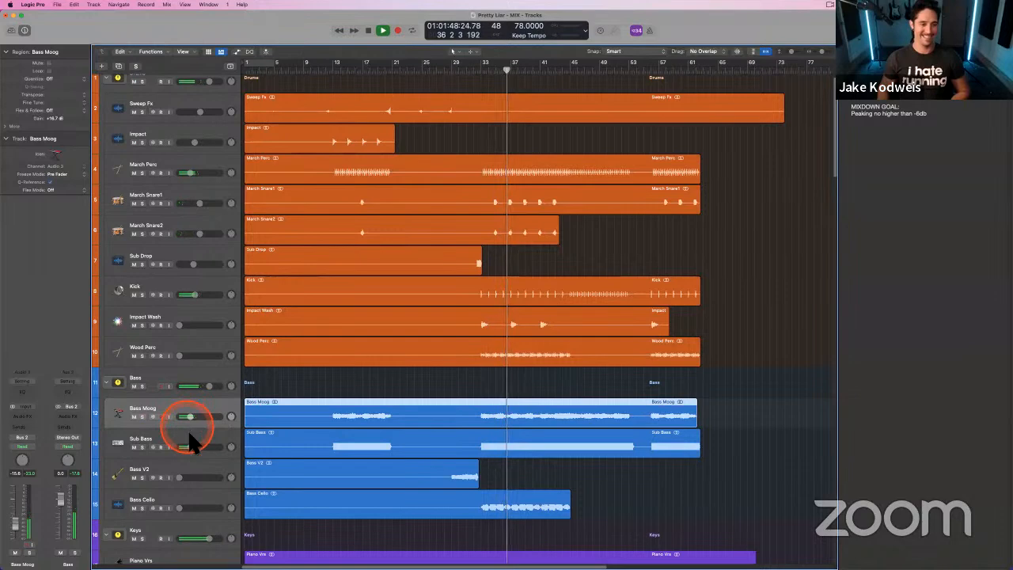
left_click(187, 432, "shift")
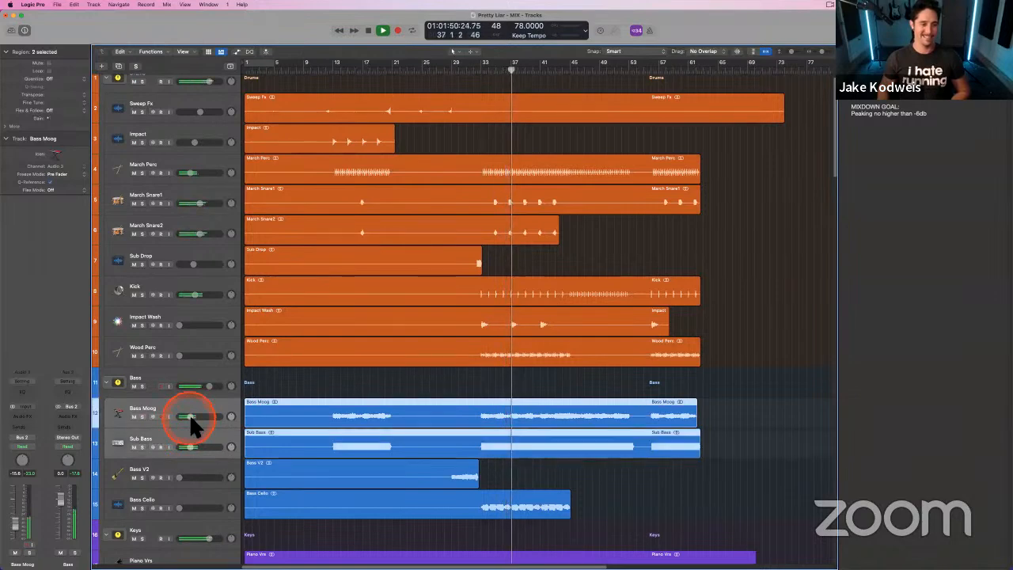
mouse_move(189, 415)
left_mouse_down()
mouse_move(208, 413)
mouse_move(203, 422)
left_mouse_up()
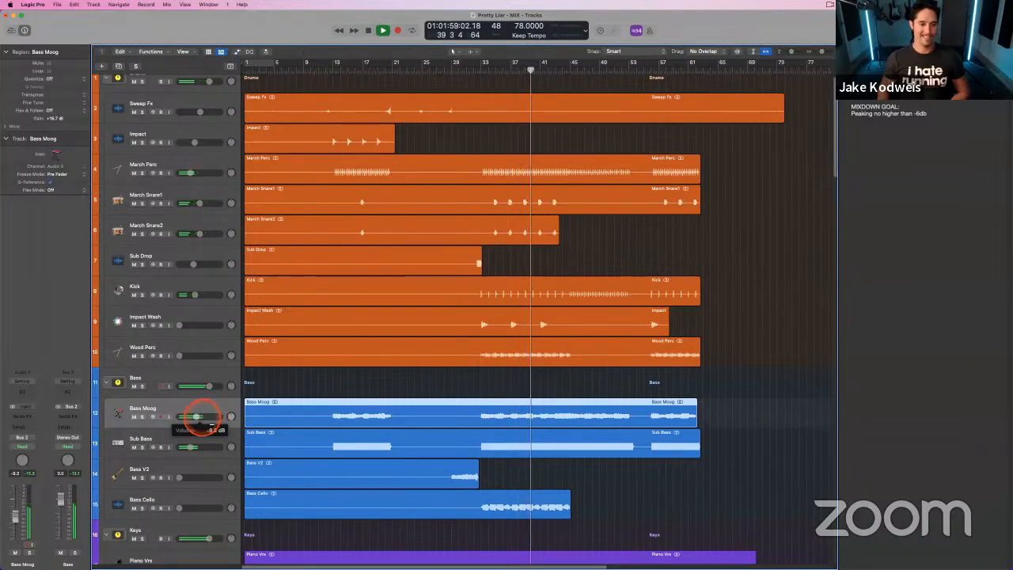
- Raise Impact Wash to about -11 dB and Wood Perc to about -10 dB during playback
left_click(186, 503)
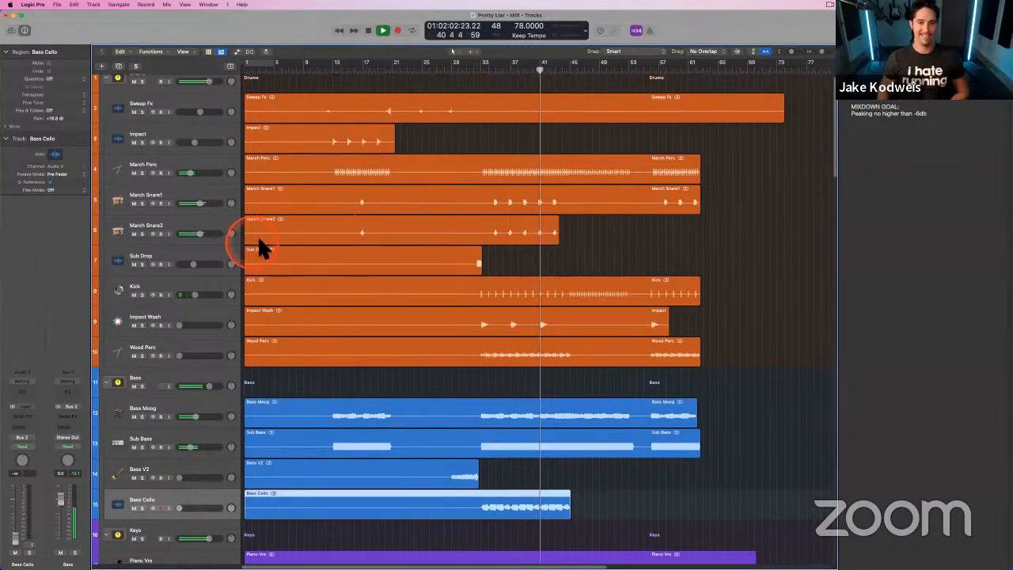
left_click(180, 313)
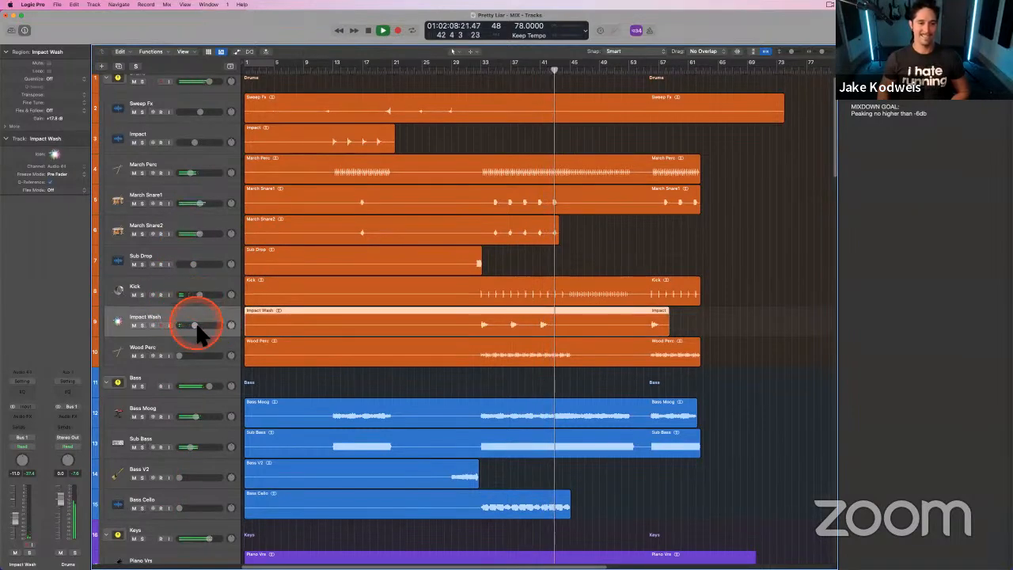
left_click_drag(181, 357, 212, 356)
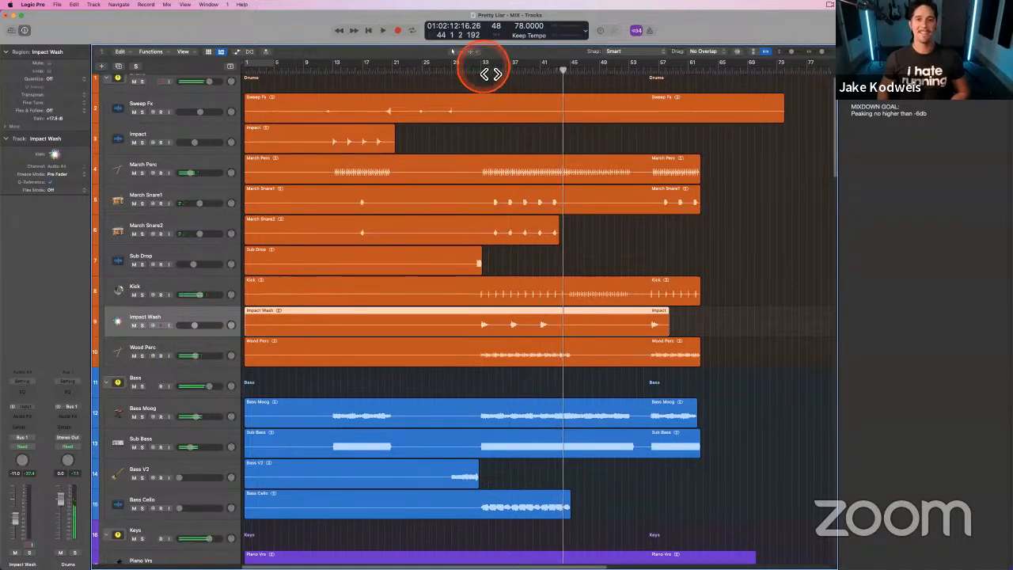
- Replay from bar 31, raise Impact Wash to about -8.8 dB and check it briefly in solo
left_click(468, 70)
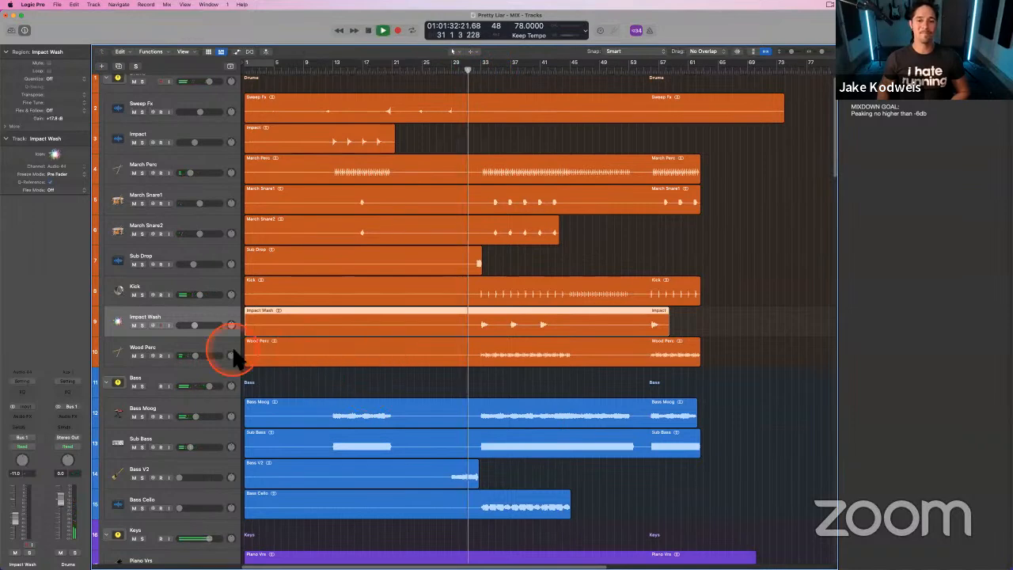
left_click(189, 342)
key("space")
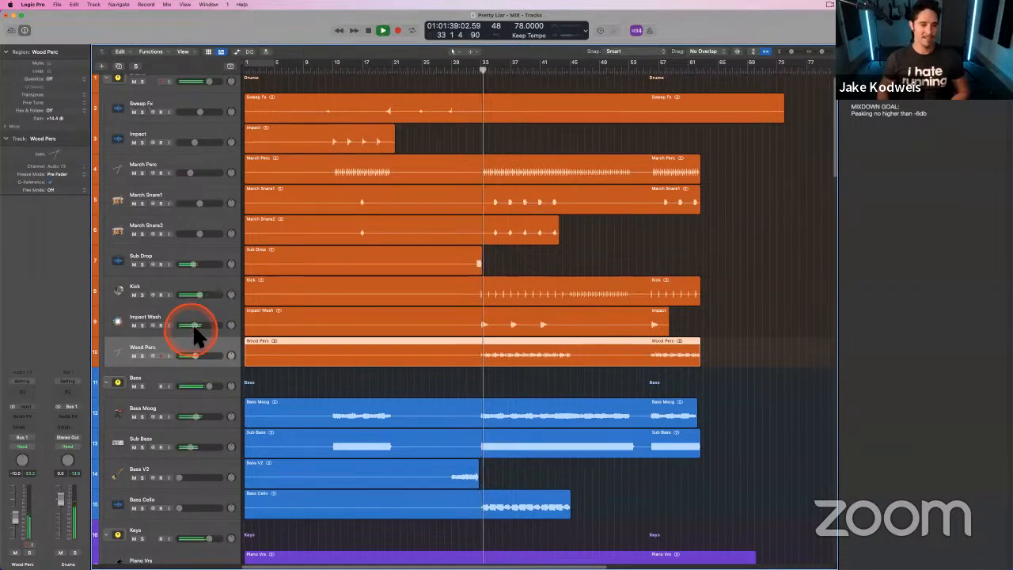
left_click(226, 315)
key("s")
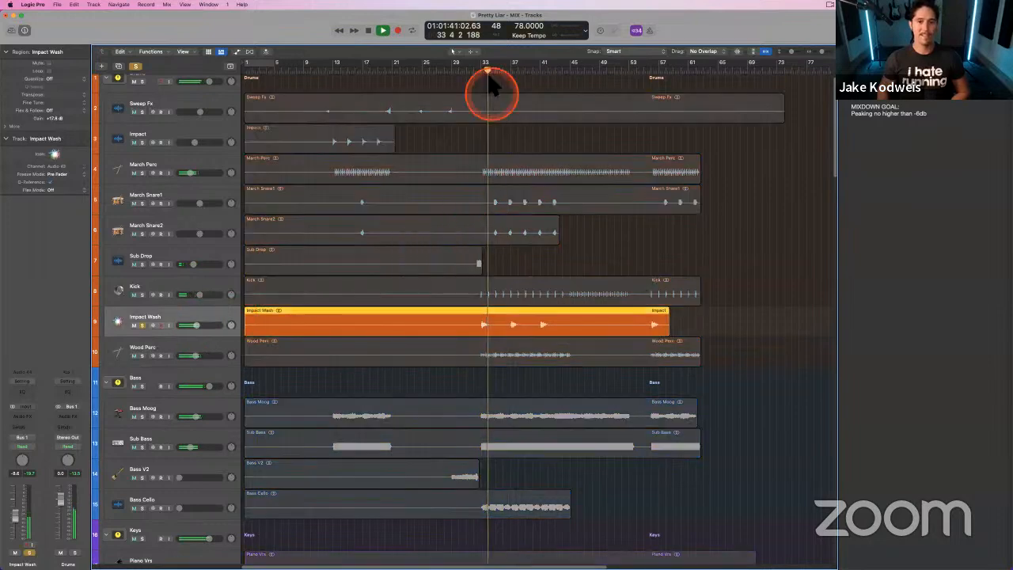
left_click(479, 63)
key("s")
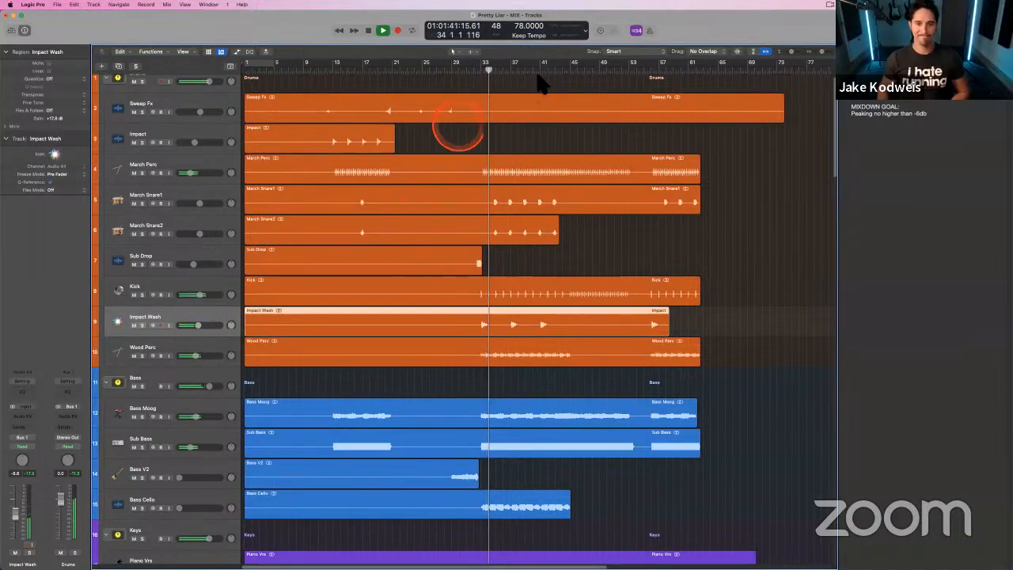
- Check Wood Perc briefly in solo and settle its volume at about -8.4 dB
left_click(191, 339)
left_click_drag(196, 354, 197, 350)
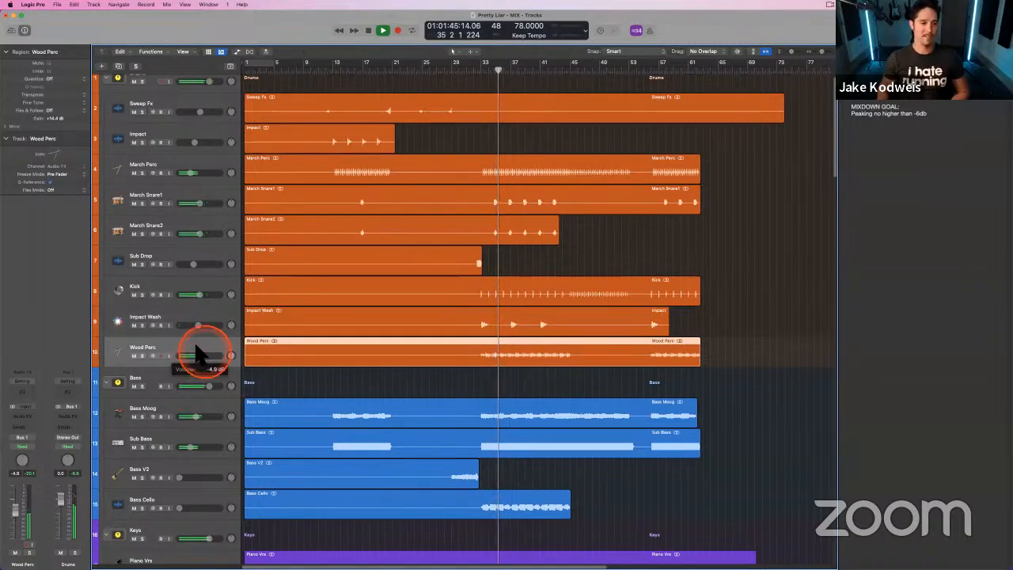
key("s")
key("s")
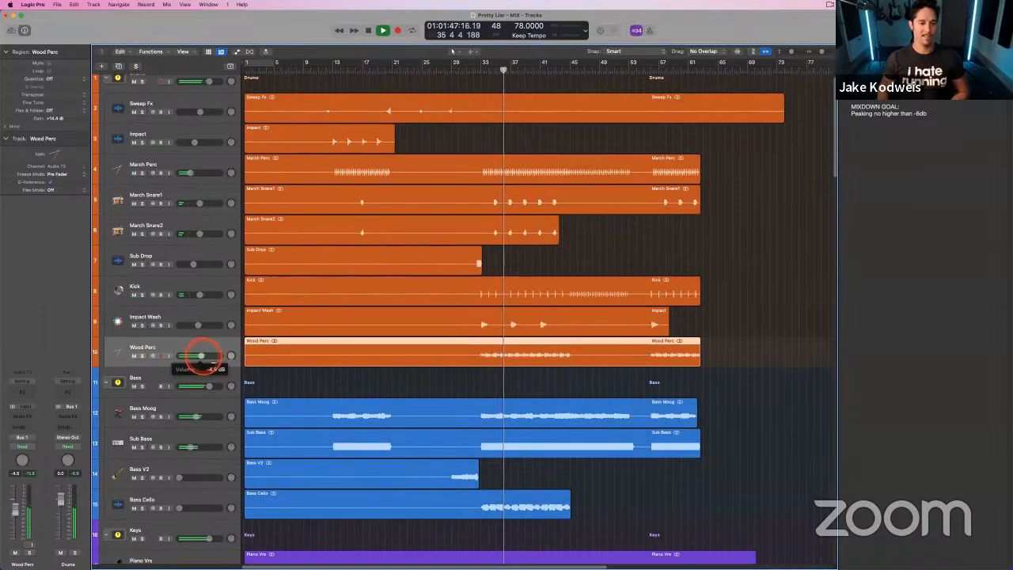
left_click_drag(200, 356, 196, 357)
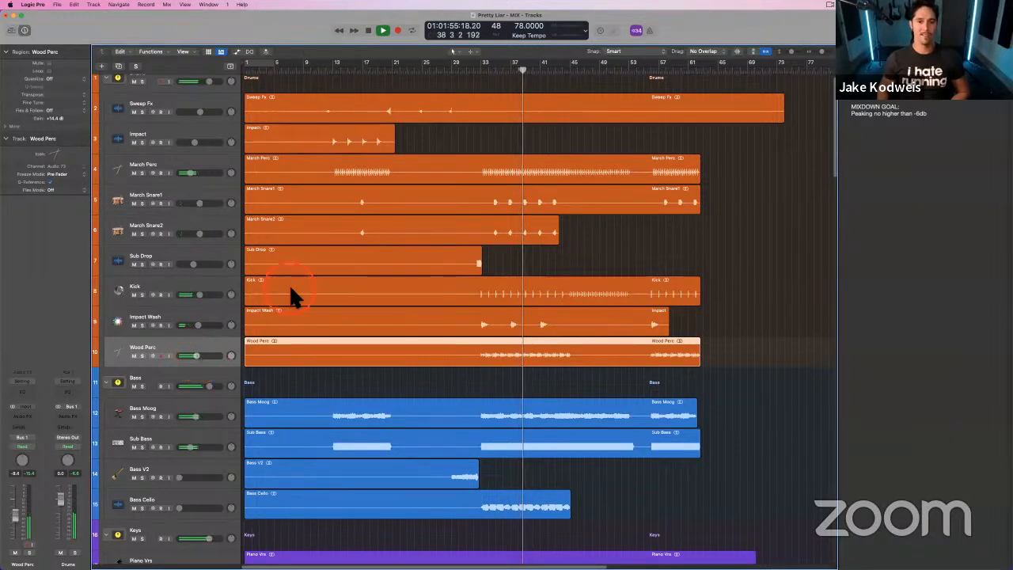
- Solo March Snare1 and March Snare2 together to hear them, and return the playhead to bar 34
left_click(200, 201)
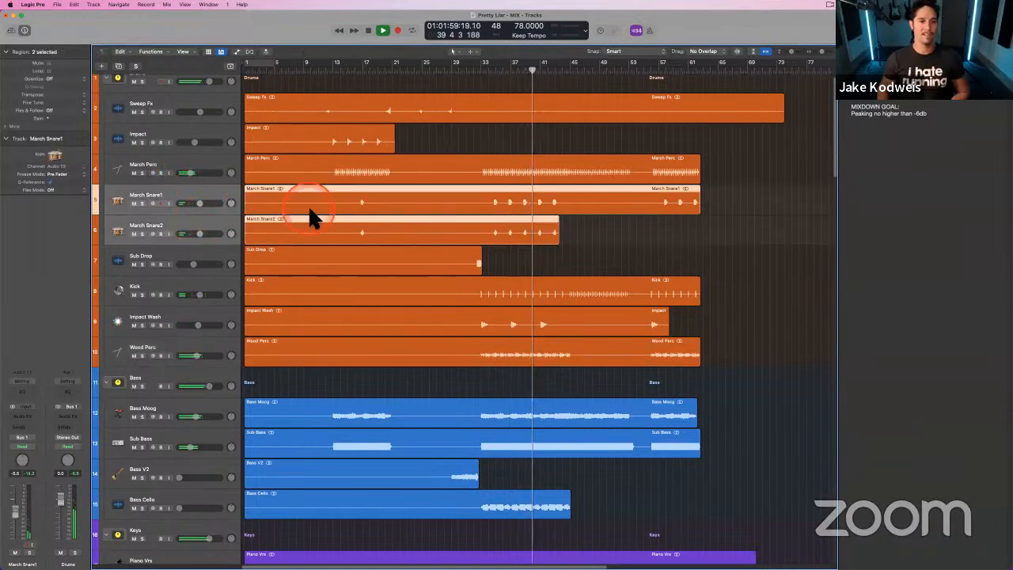
left_click(252, 230, "shift")
key("s")
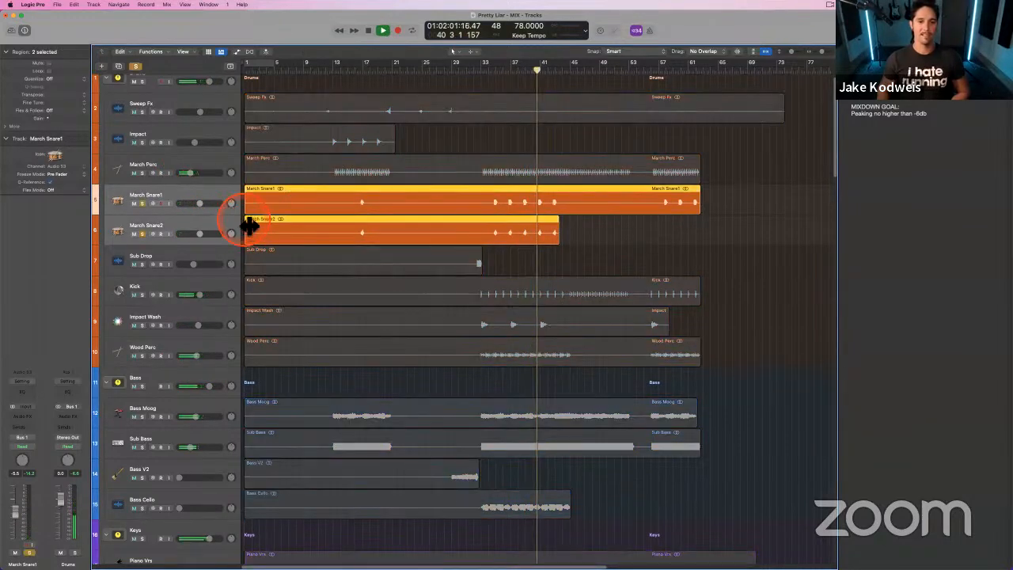
left_click(188, 220)
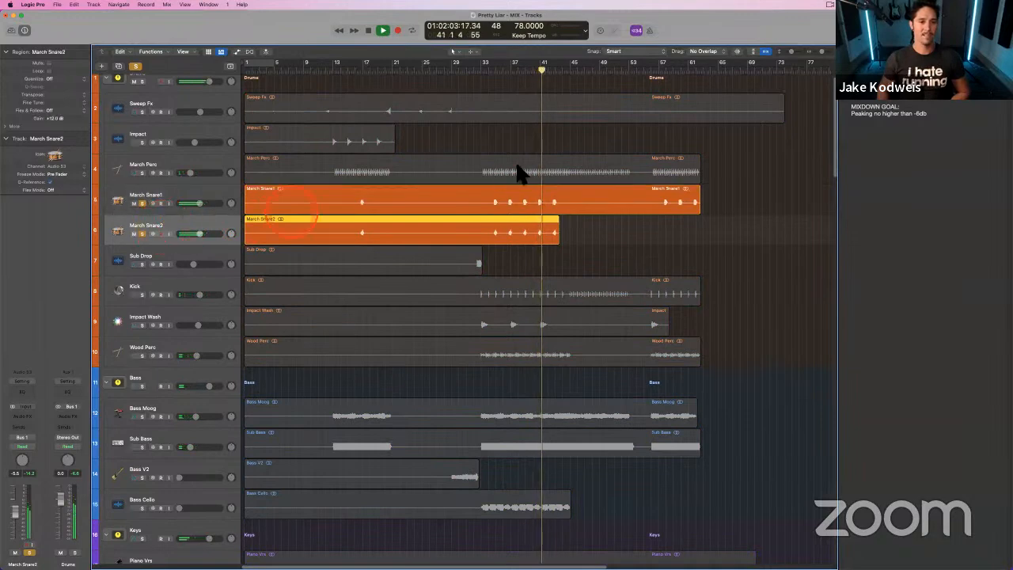
key("space")
left_click_drag(497, 71, 492, 71)
- Clear the solo on both march snares and audition March Snare2 on its own from bar 34
left_click(173, 192)
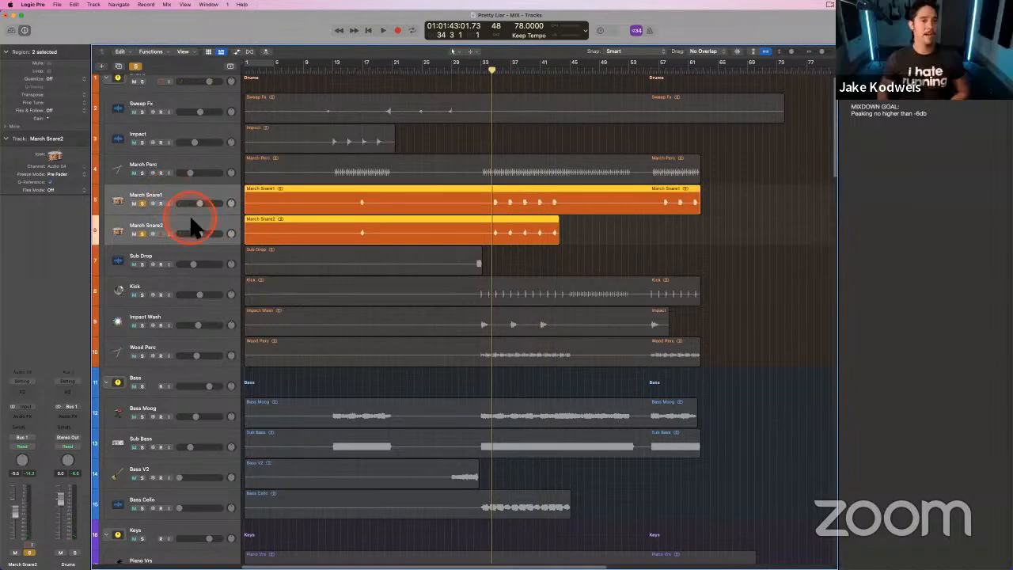
left_click(190, 220)
key("s")
left_click(189, 197)
key("s")
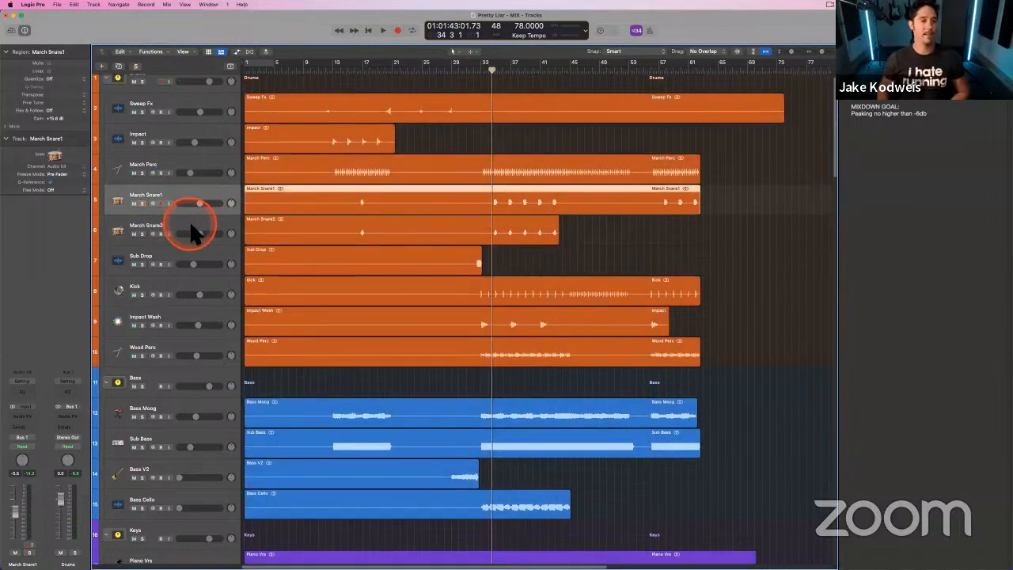
left_click(189, 220)
key("s")
key("space")
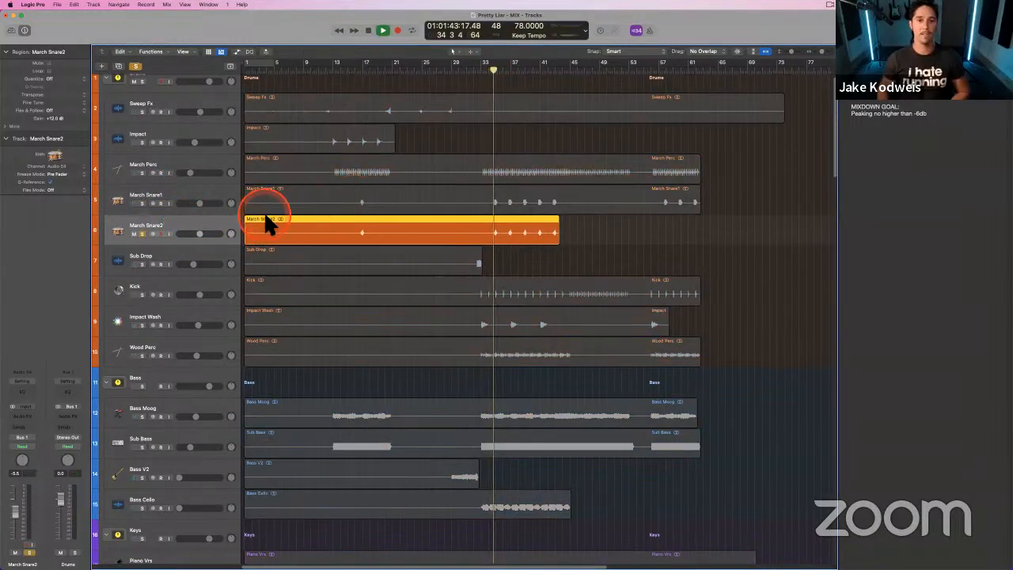
key("s")
- Audition March Snare1 in solo, unsolo it, and lower its volume while resuming playback of the full mix
left_click(177, 193)
key("s")
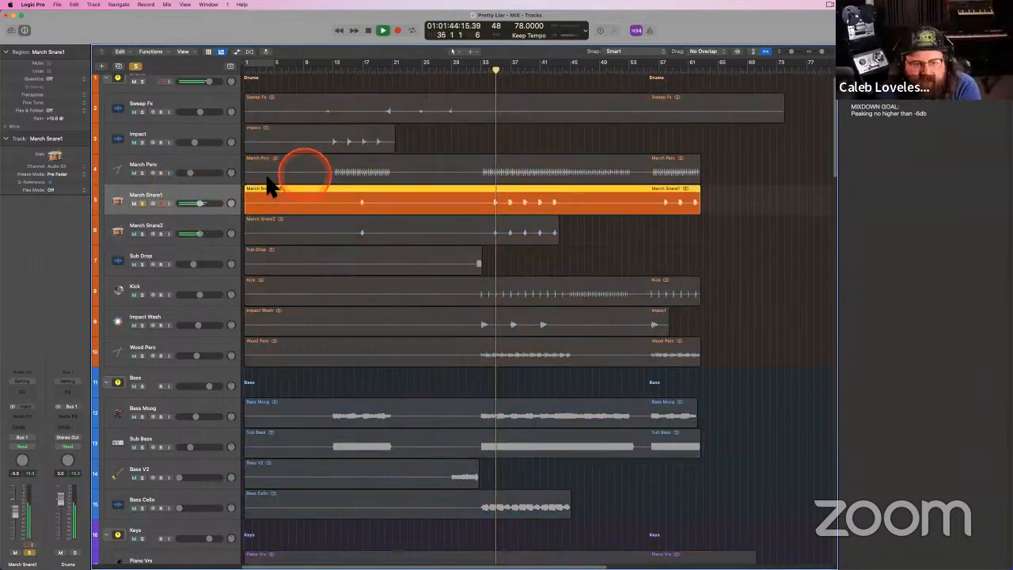
key("space")
key("s")
left_click(196, 219)
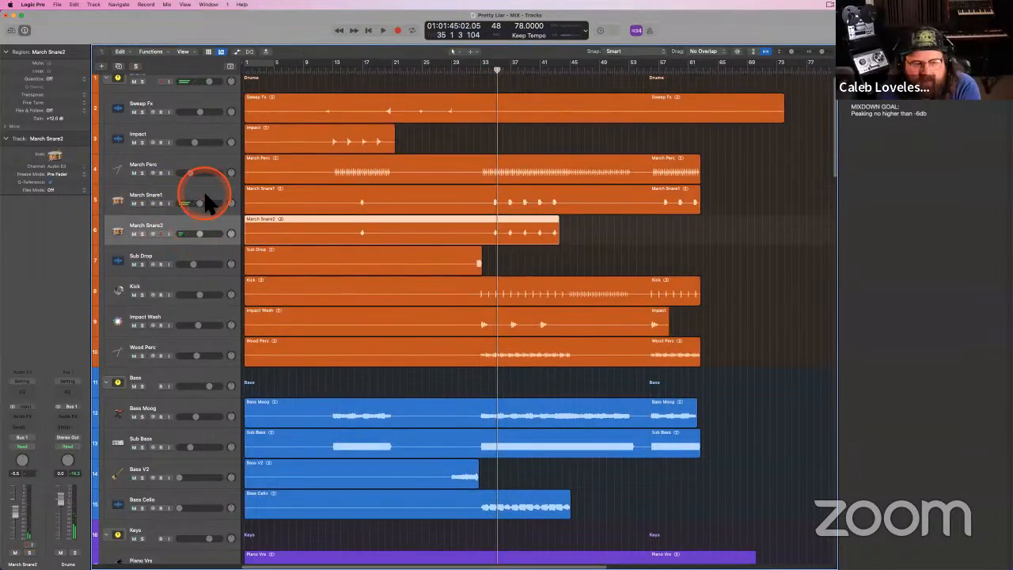
key("space")
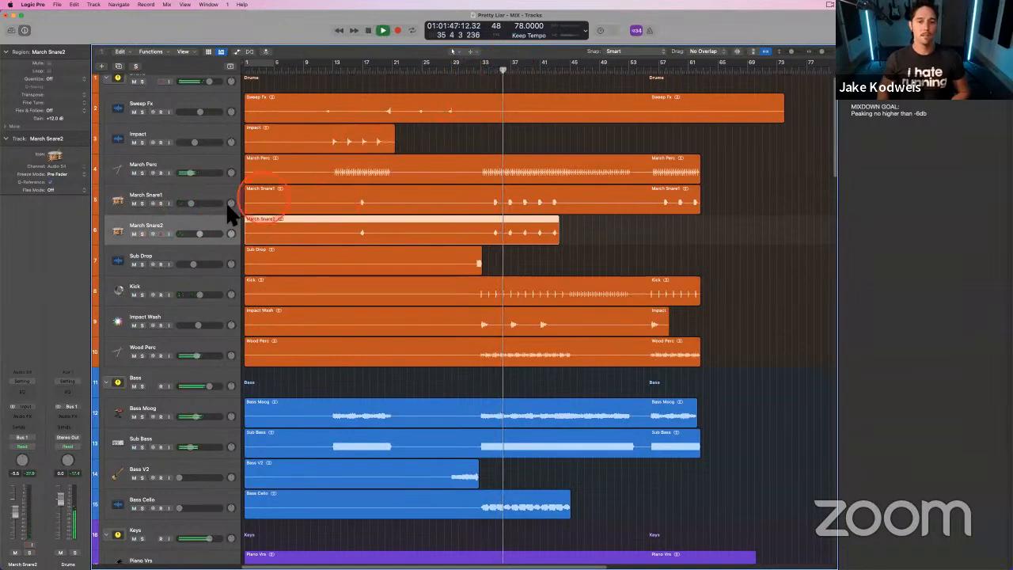
- Audition March Perc briefly in solo during playback, and return to the full mix
left_click(182, 160)
key("s")
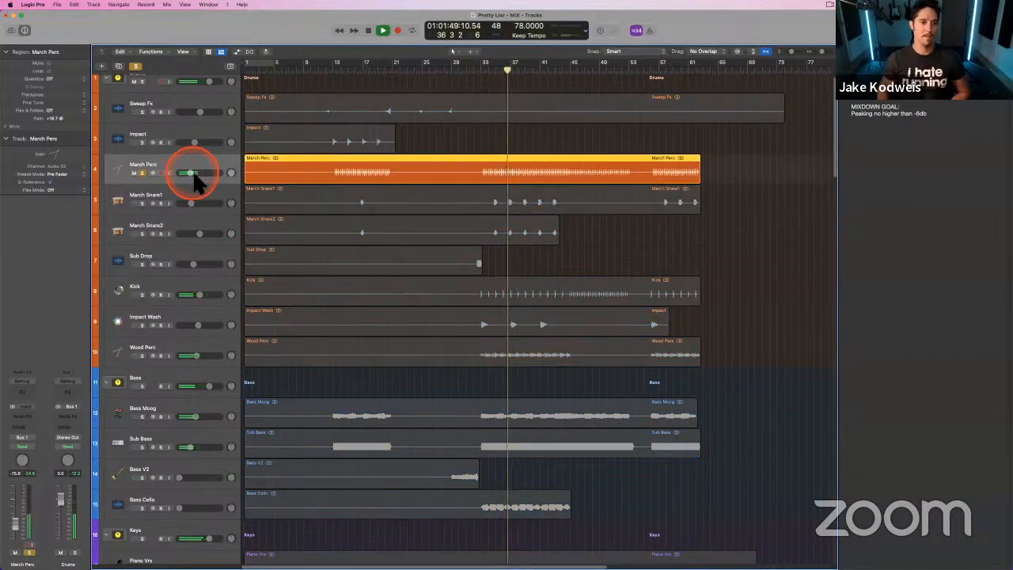
key("s")
- Nudge March Snare1's volume up slightly and settle March Snare2 at about -4.5 dB against the full mix
left_click(203, 232)
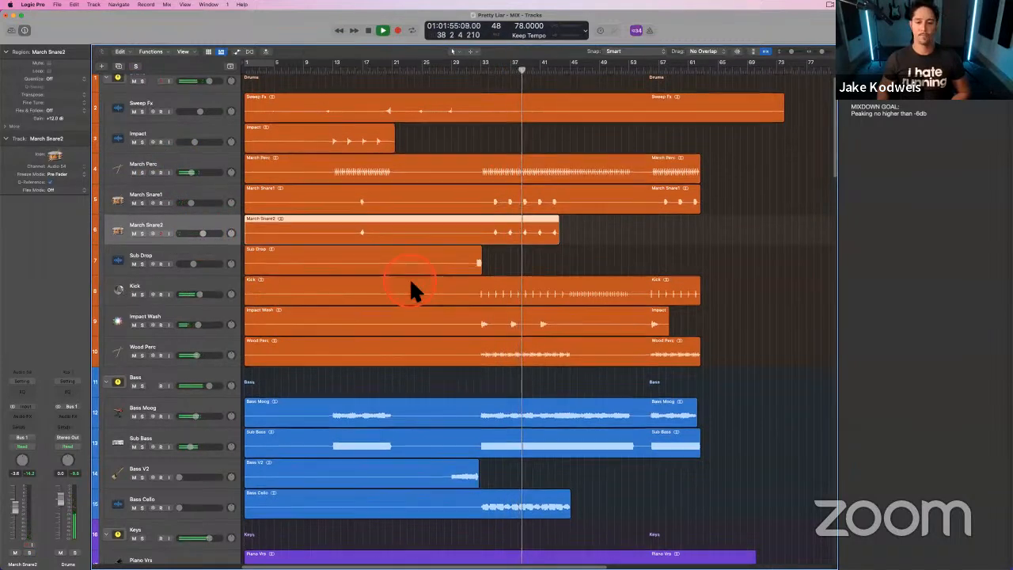
scroll(410, 285, "down", 5)
scroll(378, 229, "up", 5)
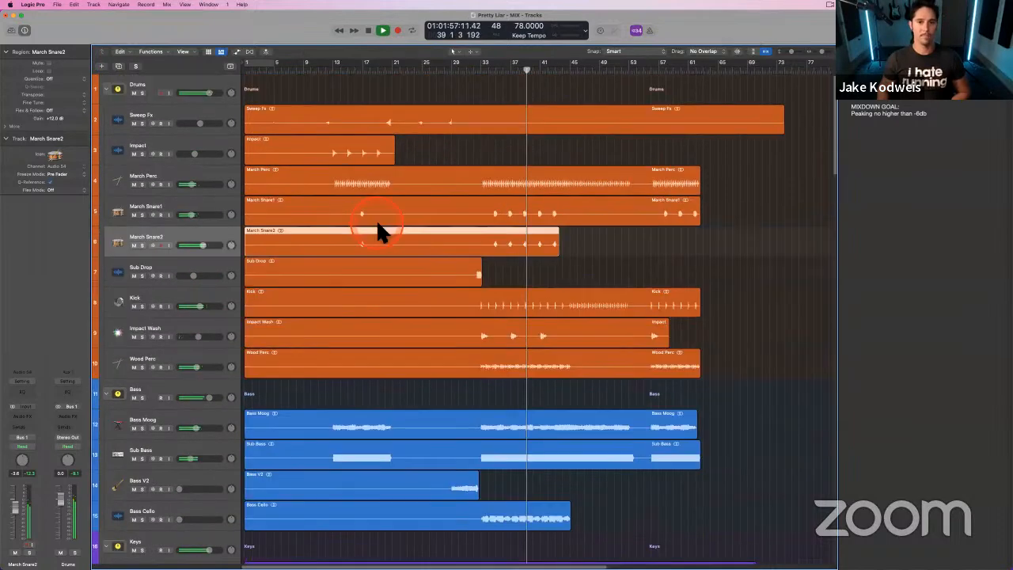
left_click_drag(191, 215, 192, 214)
left_click(203, 246)
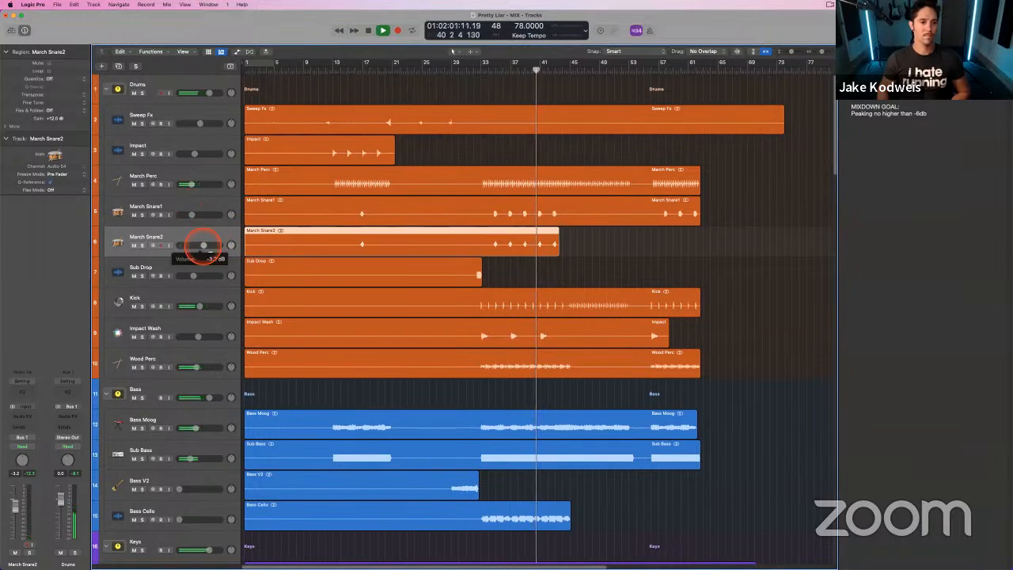
scroll(372, 285, "down", 2)
left_click(208, 287)
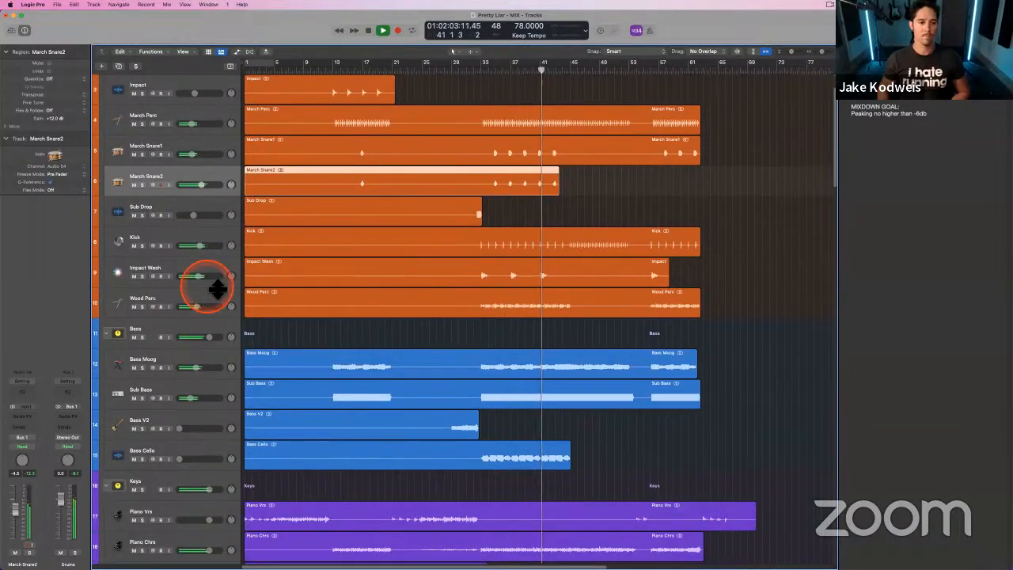
- Audition Wood Perc briefly in solo and clear its solo again
scroll(321, 277, "down", 2)
left_click(176, 252)
key("s")
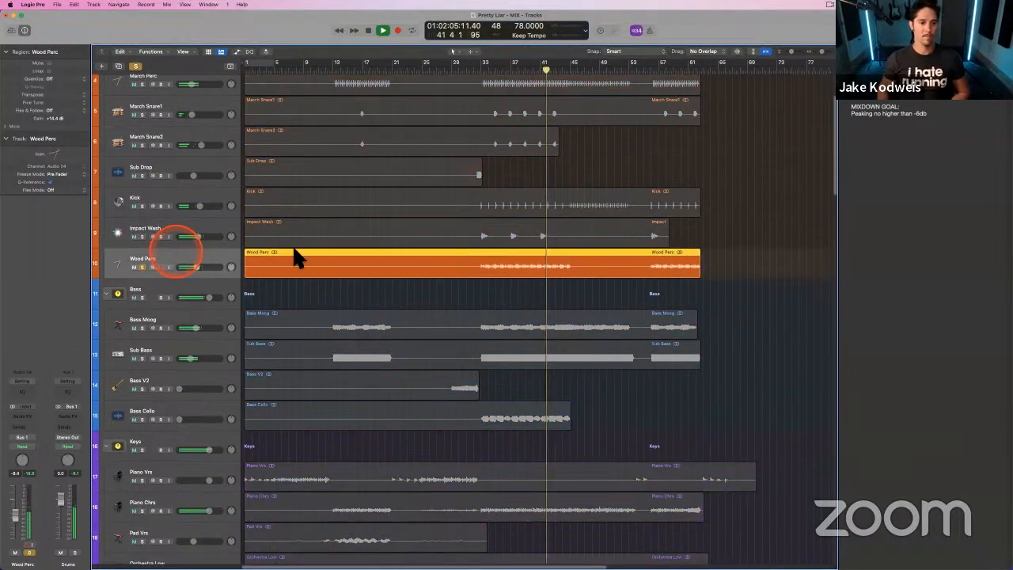
key("s")
- Bring Bass Cello's volume up to about -14.0 dB and restart playback from bar 33
scroll(357, 253, "down", 3)
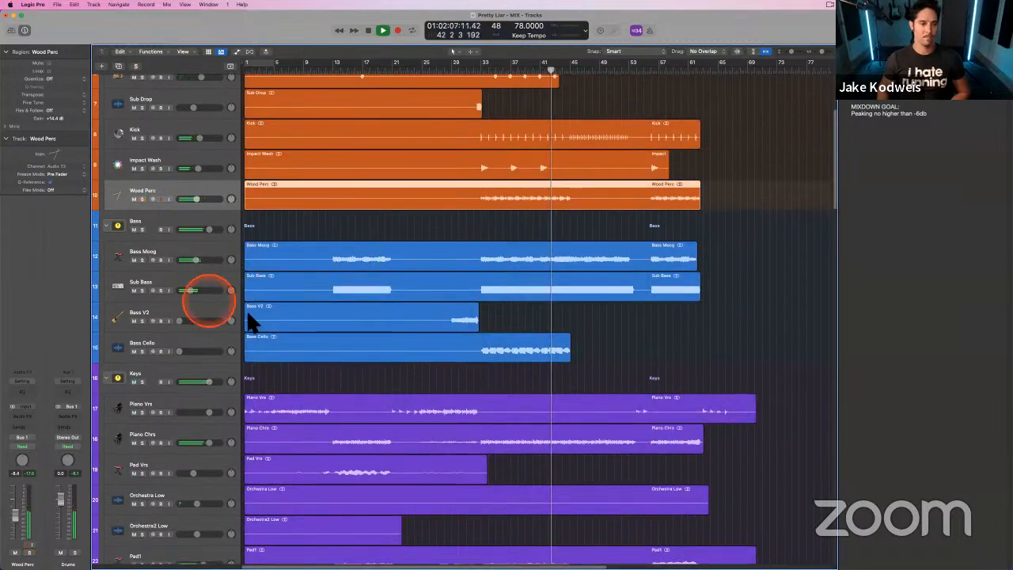
scroll(252, 317, "down", 2)
left_click_drag(166, 286, 214, 290)
key("space")
left_click(516, 253)
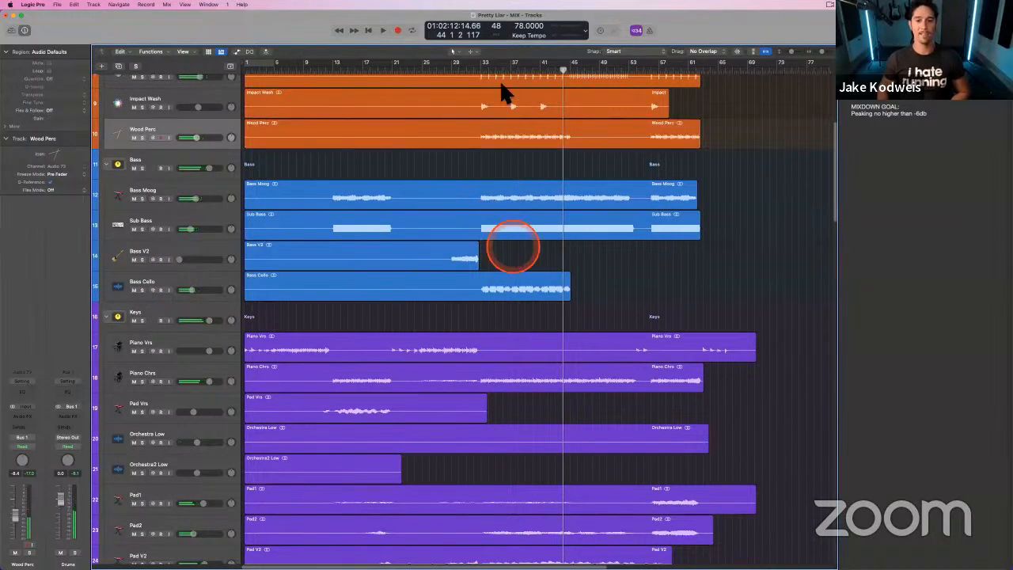
left_click(482, 70)
key("space")
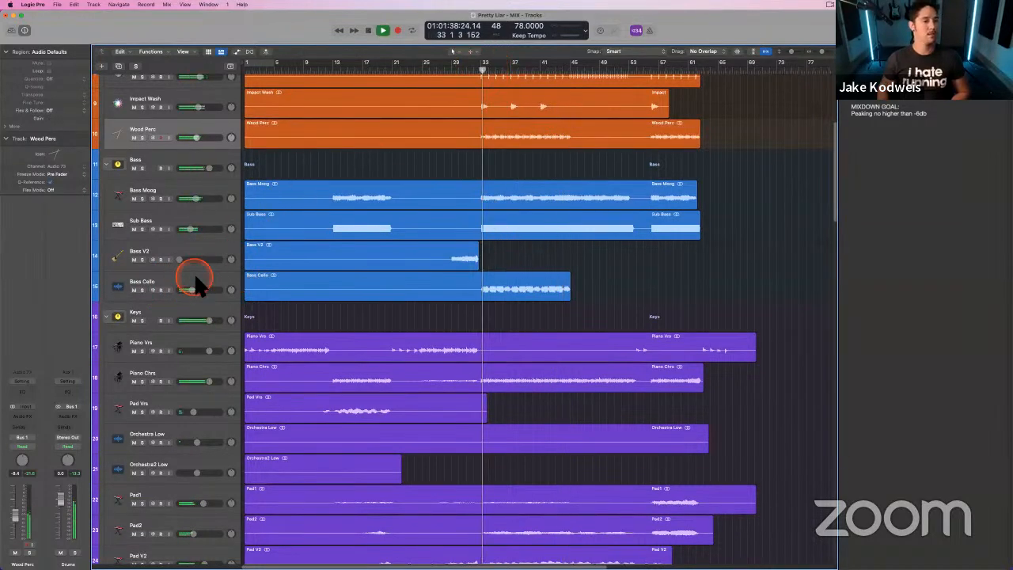
- Audition Bass Cello in solo from bar 33 and clear its solo
left_click(195, 276)
key("s")
key("s")
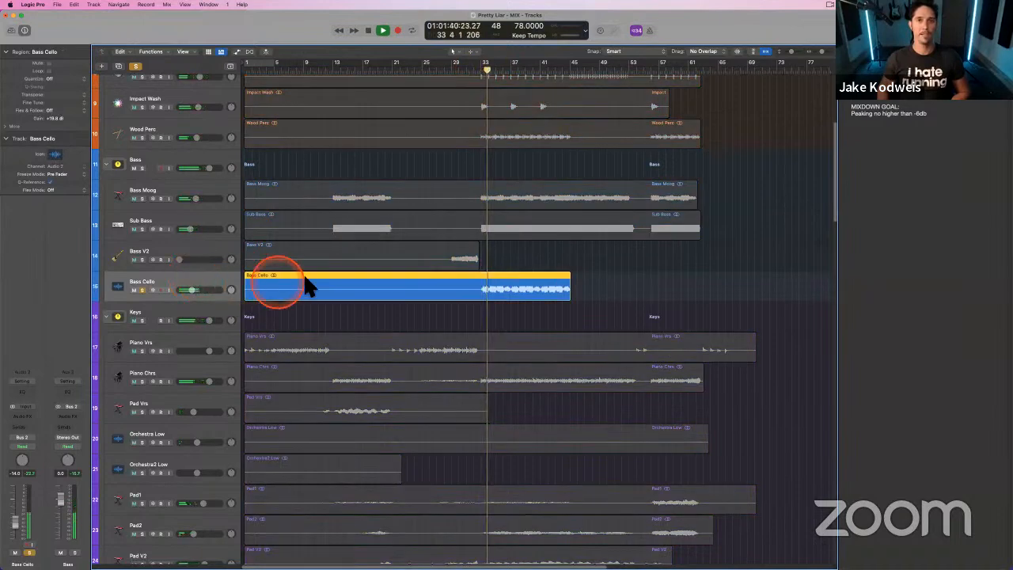
key("s")
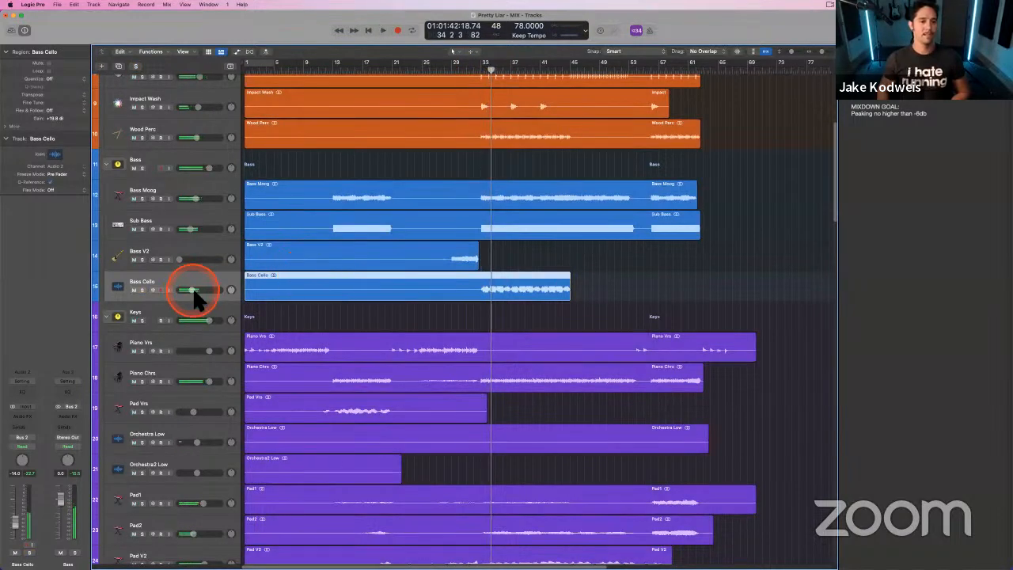
- Lower Bass Cello to about -16.4 dB and compare the mix with the track muted and unmuted
left_click_drag(192, 291, 189, 291)
key("space")
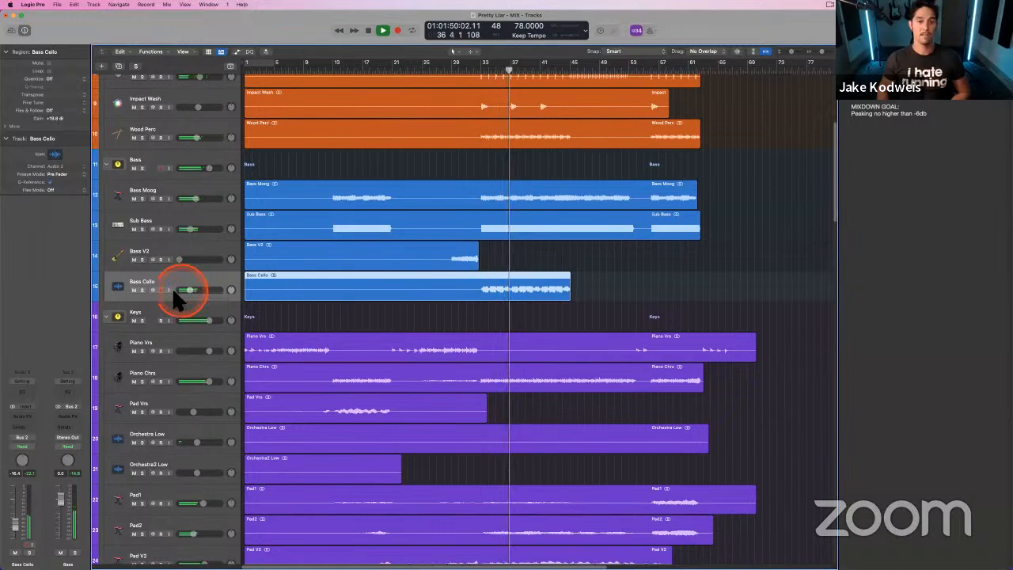
left_click(133, 290)
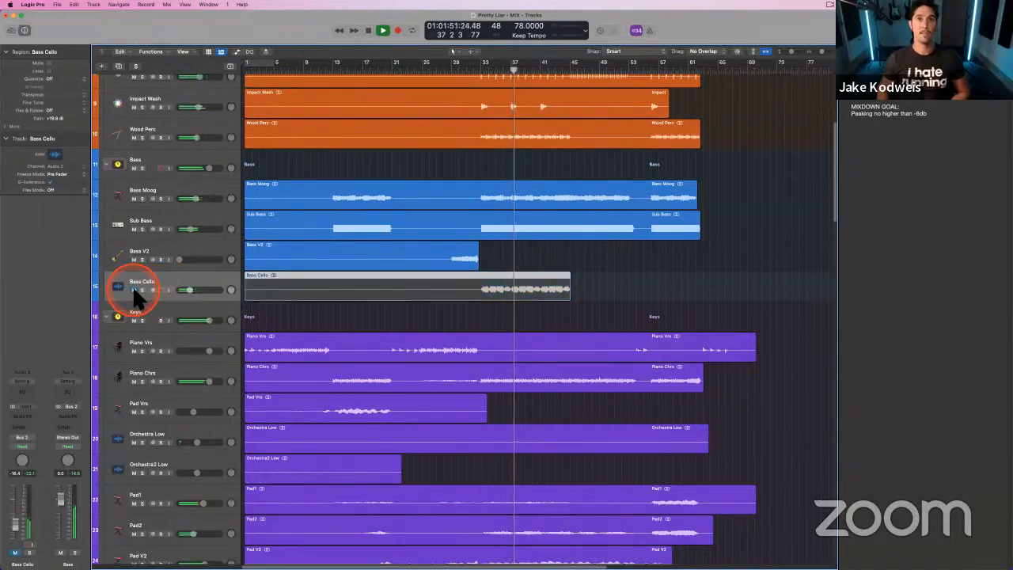
left_click(133, 290)
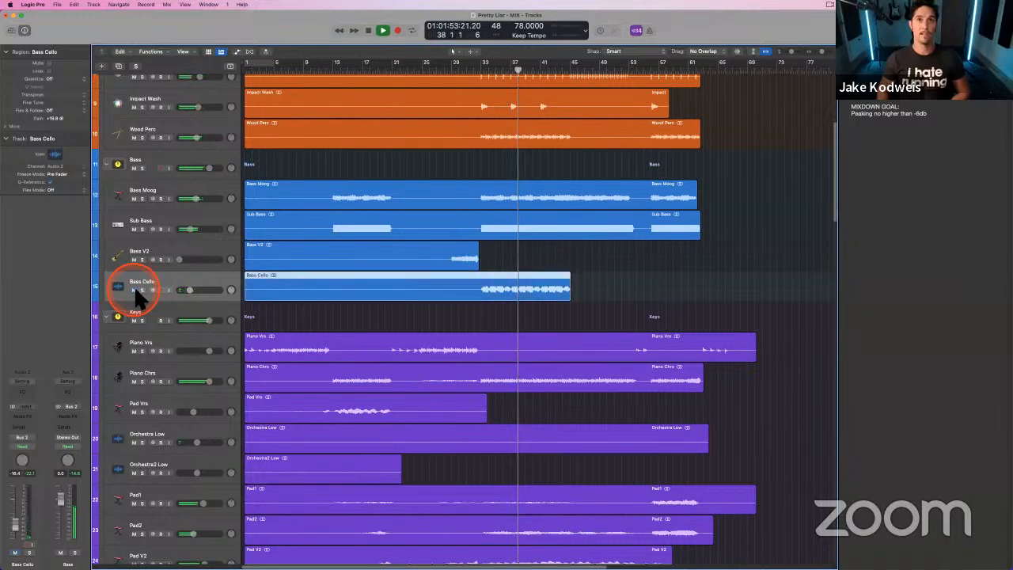
- Bring Orchestra High up to about -5.0 dB and raise its region gain to +13.1 dB
scroll(407, 316, "down", 5)
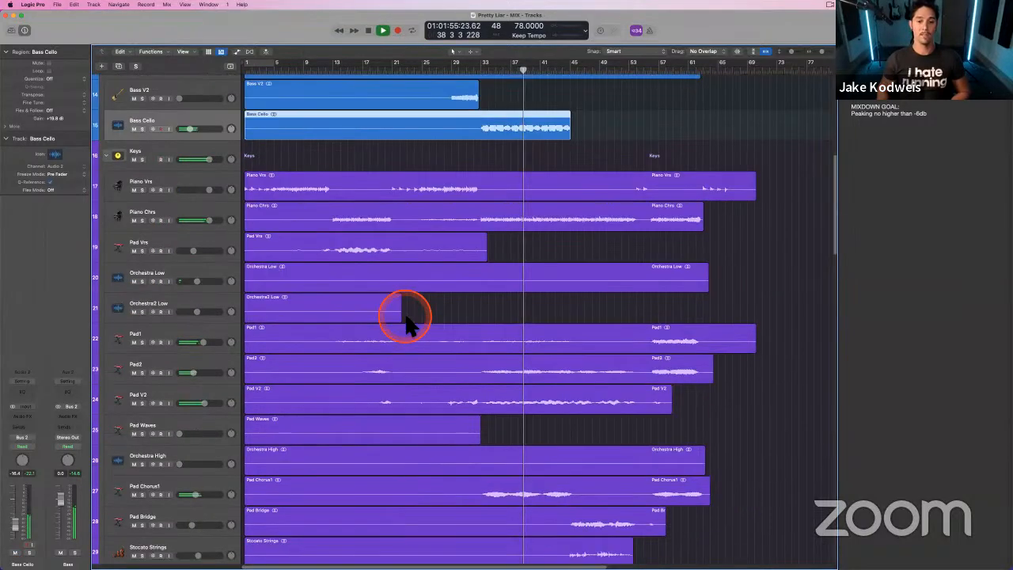
scroll(406, 318, "down", 5)
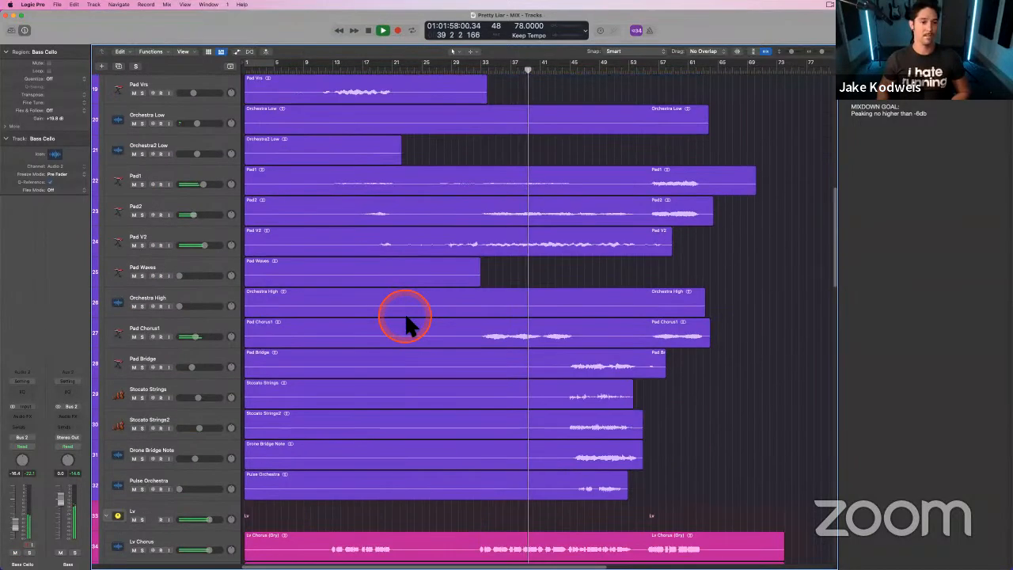
left_click(181, 295)
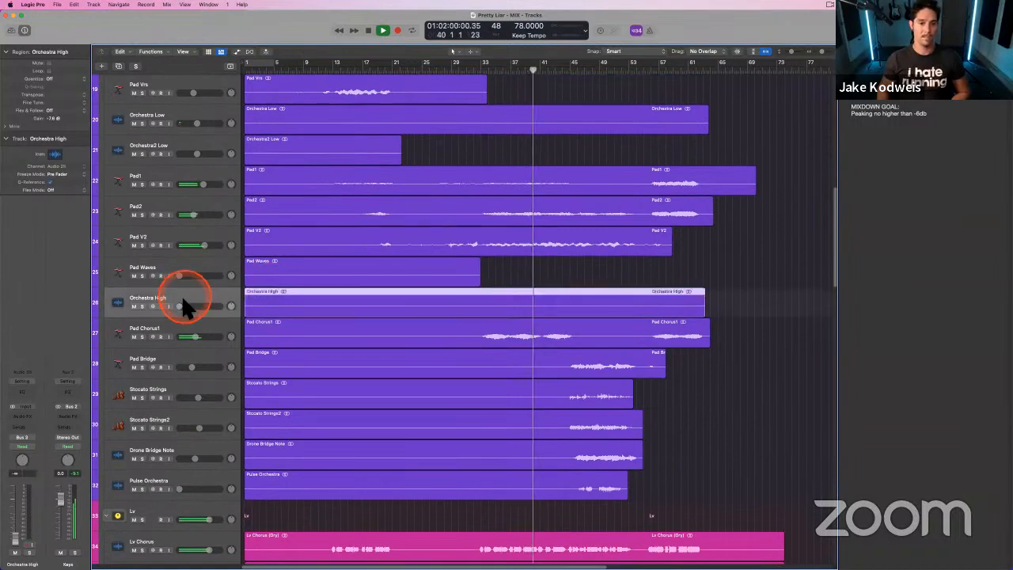
mouse_move(183, 304)
left_mouse_down()
mouse_move(222, 306)
mouse_move(190, 303)
mouse_move(201, 301)
left_mouse_up()
key("s")
key("s")
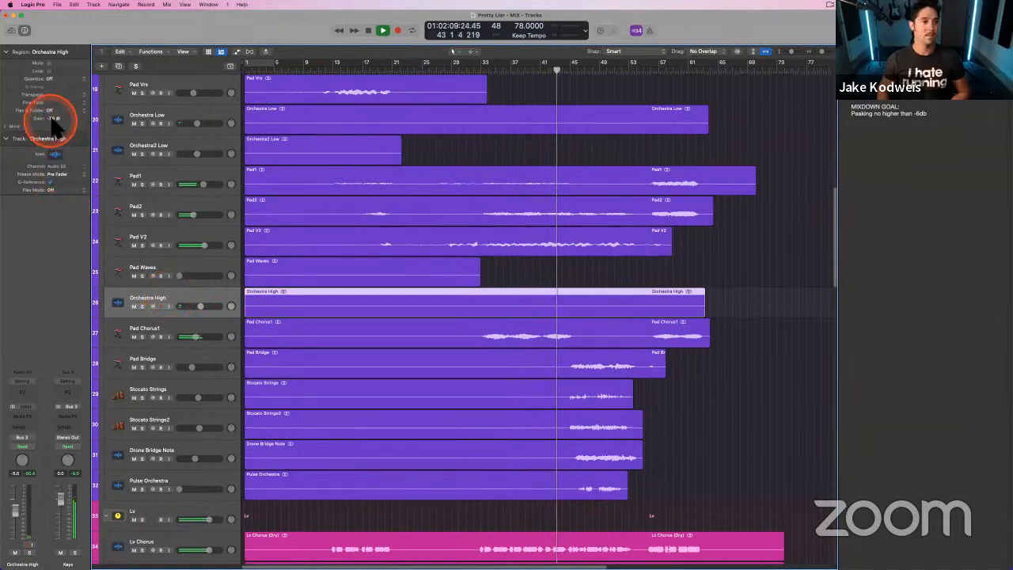
left_click_drag(54, 119, 68, 18)
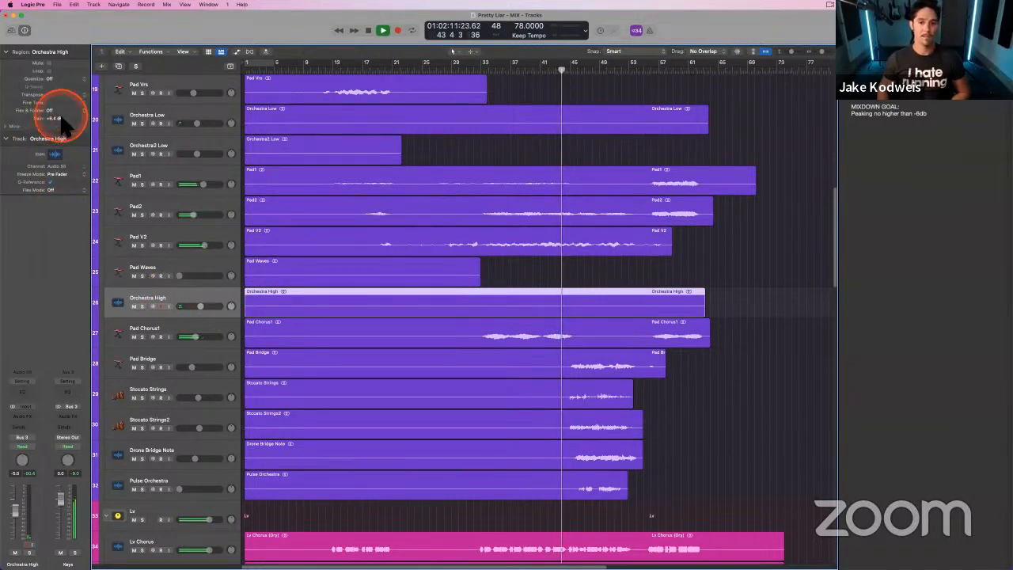
left_click_drag(64, 123, 53, 61)
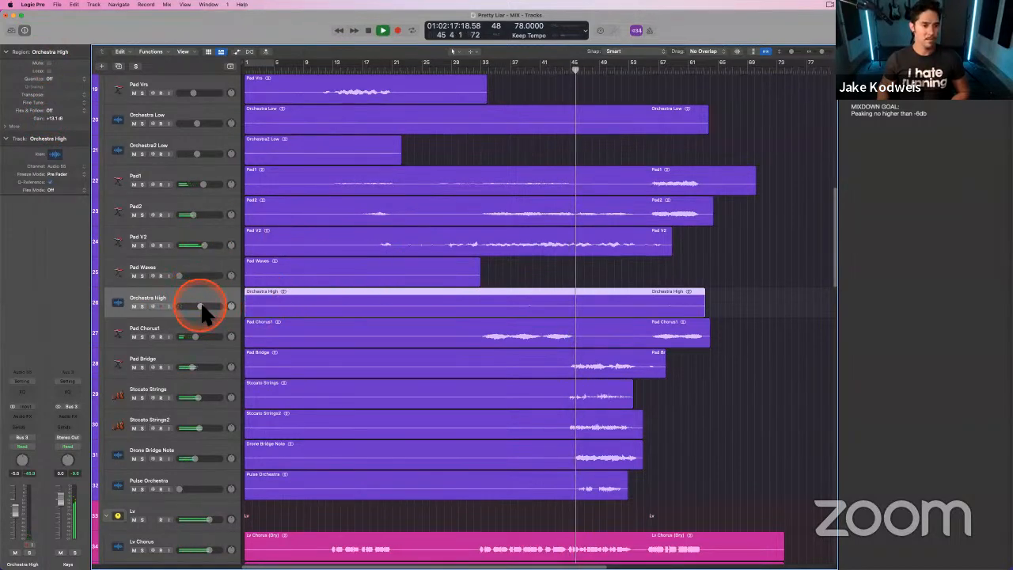
- Select the background vocal tracks from Bv2_Harm3 through Bv3_Ej Ahh and raise them together to about -12.4 dB
scroll(421, 305, "down", 5)
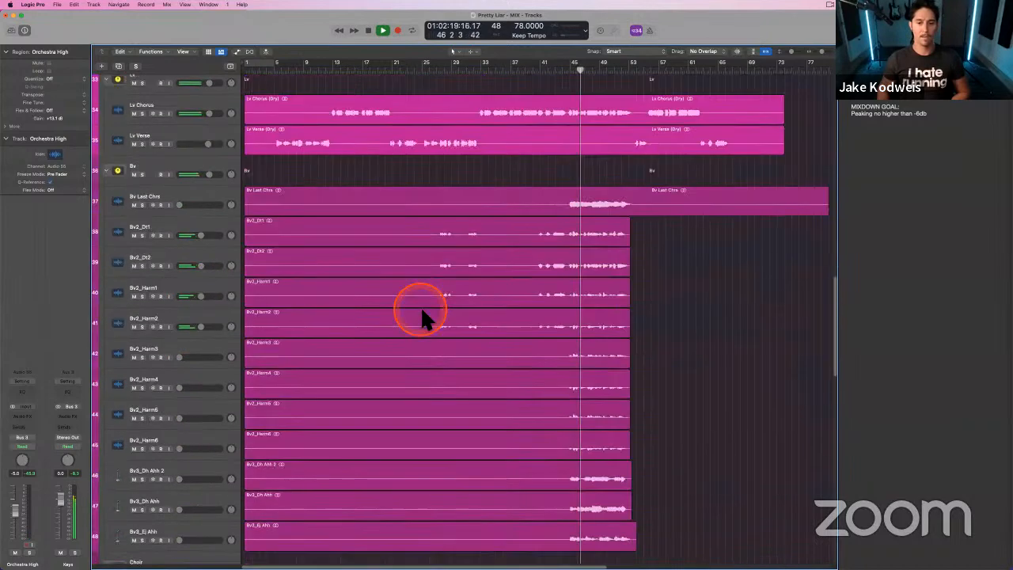
left_click(195, 350)
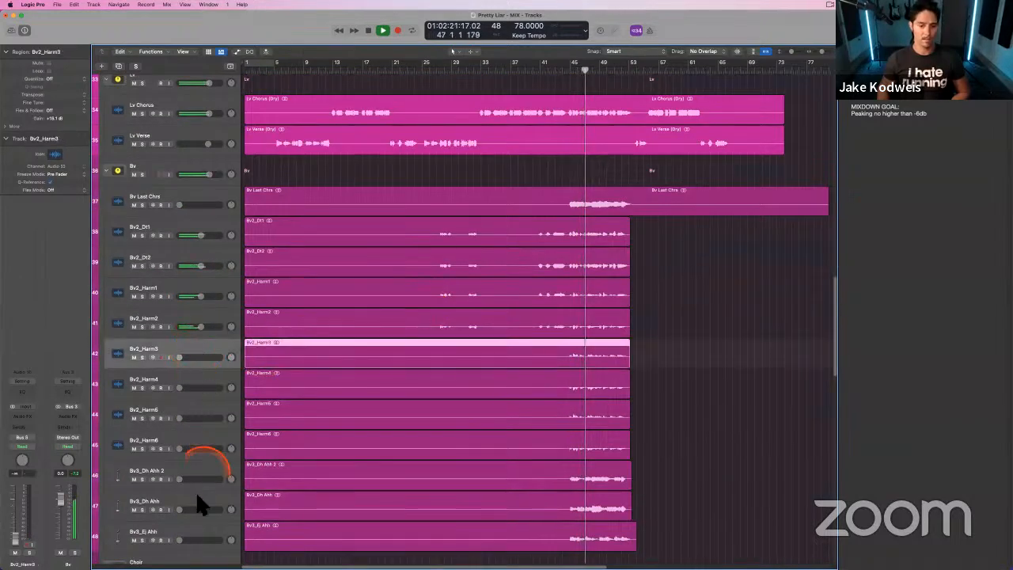
left_click(196, 527, "shift")
left_click_drag(176, 390, 210, 388)
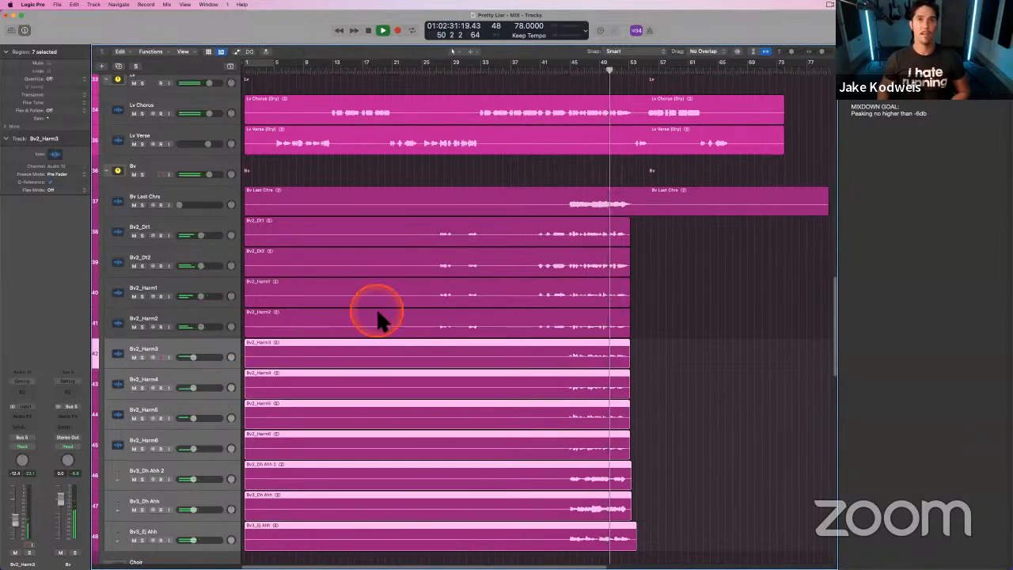
- Check the background vocal channels in the mixer, select the Bv bus to clear the multi-track selection, and close the mixer
scroll(332, 345, "down", 1)
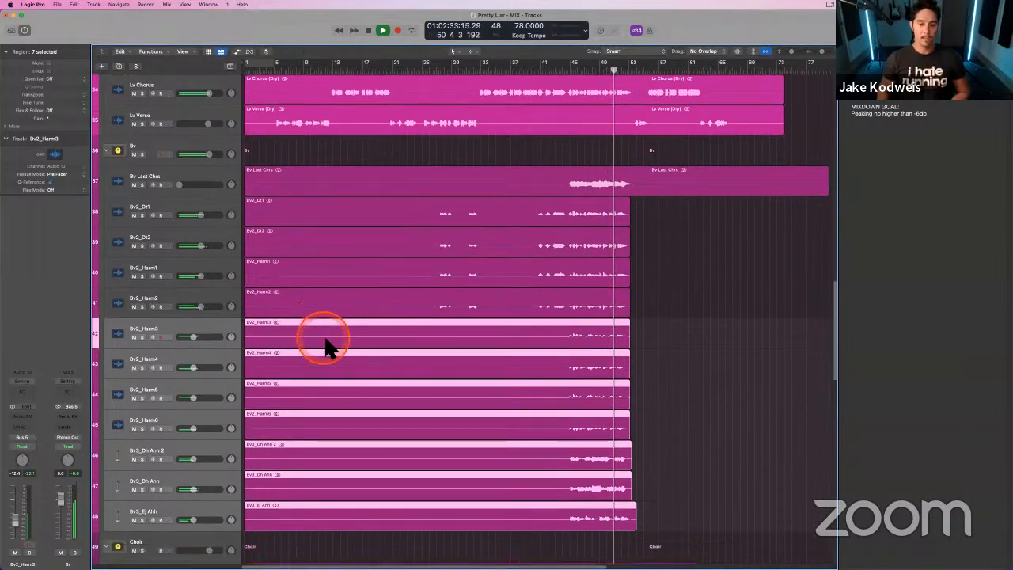
scroll(328, 344, "down", 3)
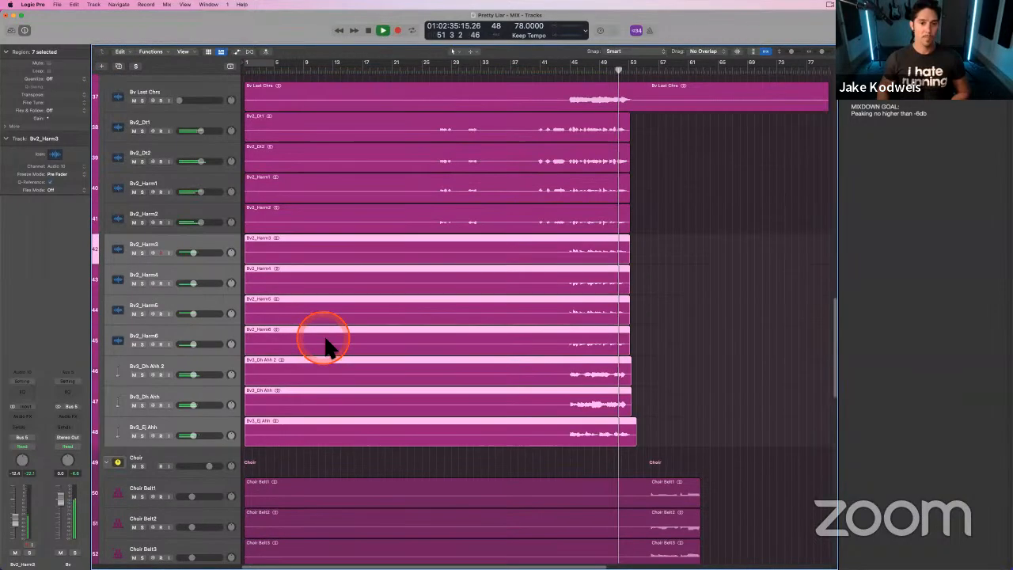
key("x")
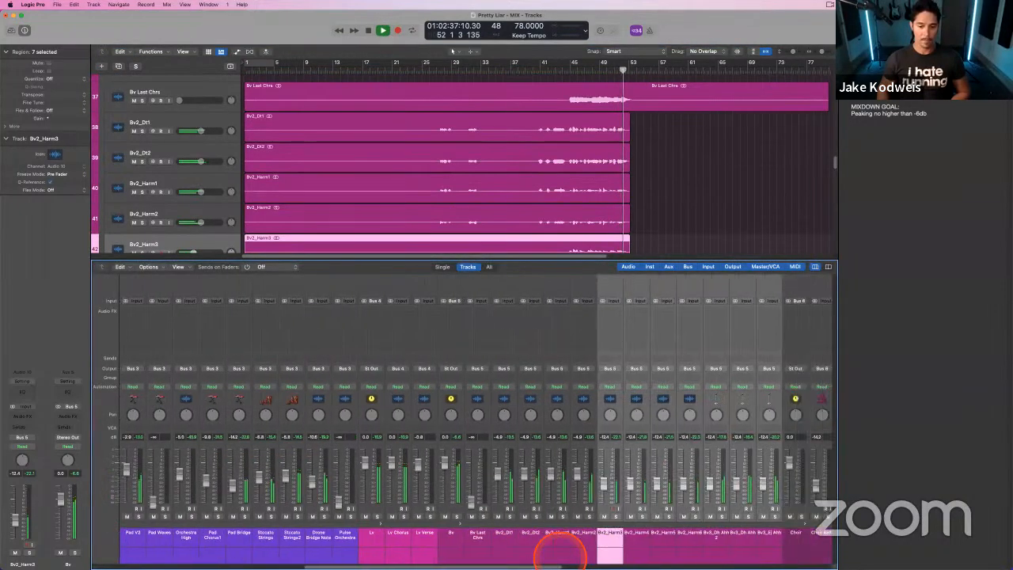
left_click(608, 546)
left_click(451, 547)
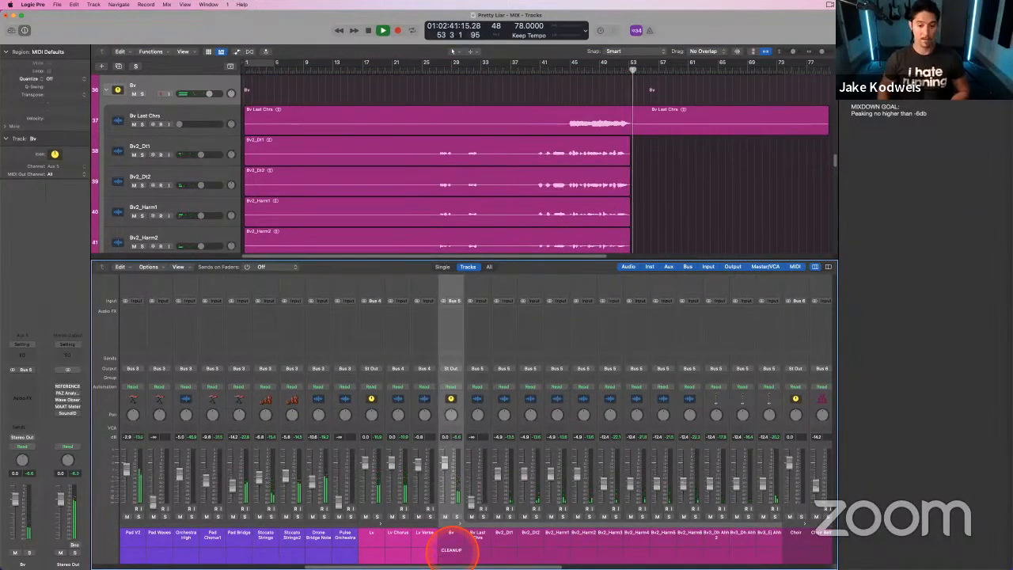
key("x")
- Bring the volume of the Chrs Lv Throws track in the Vfx group up from silence
scroll(558, 269, "down", 5)
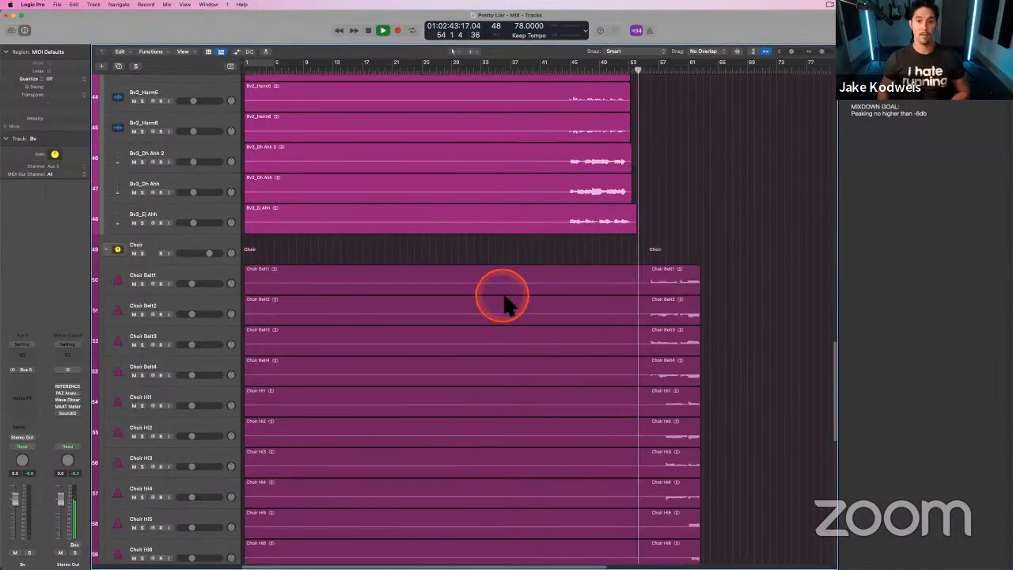
scroll(504, 303, "right", 5)
scroll(397, 309, "down", 5)
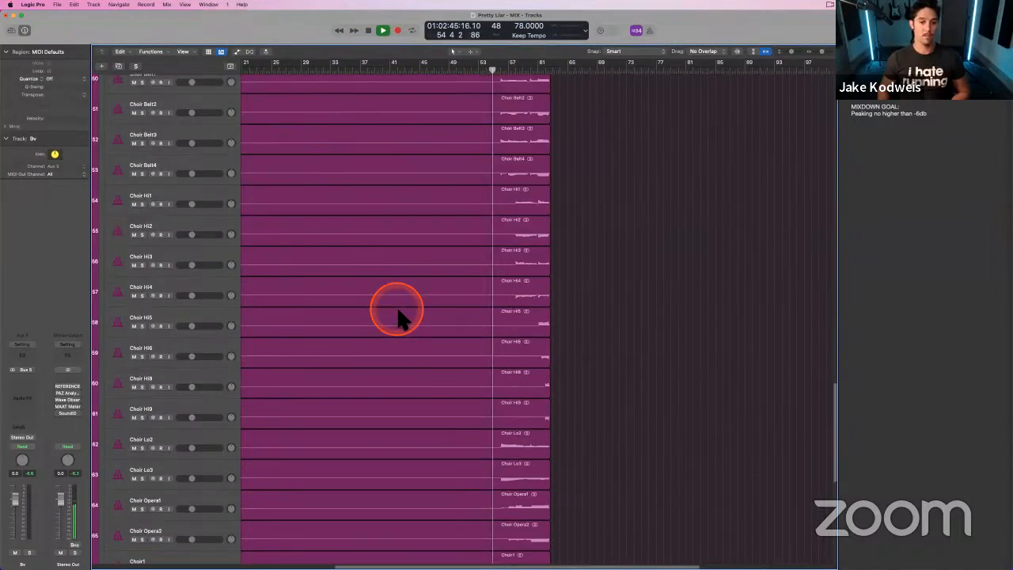
scroll(397, 308, "down", 8)
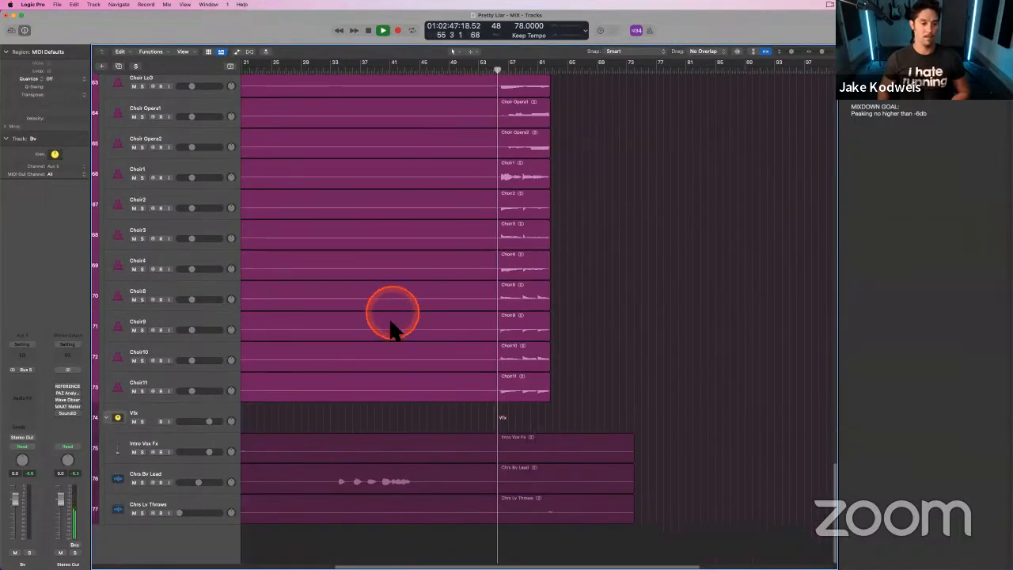
left_click_drag(181, 512, 206, 512)
- Select all choir tracks from Choir Belt1 through Choir11 and raise them together to about -11.0 dB
left_click(207, 374)
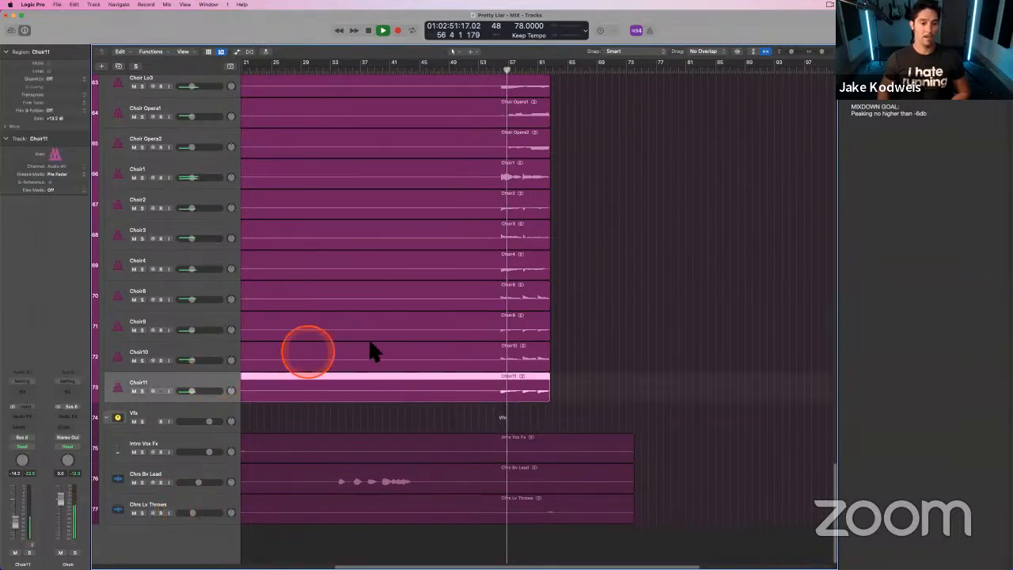
scroll(368, 338, "up", 10)
left_click(195, 125, "shift")
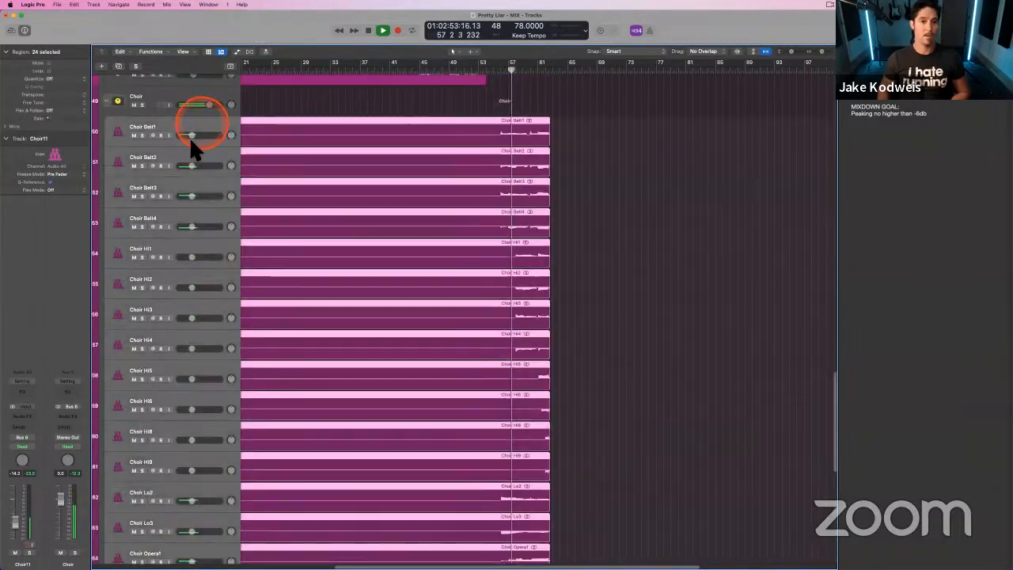
key("s")
left_click_drag(192, 135, 195, 135)
left_click(362, 195)
scroll(352, 237, "down", 10)
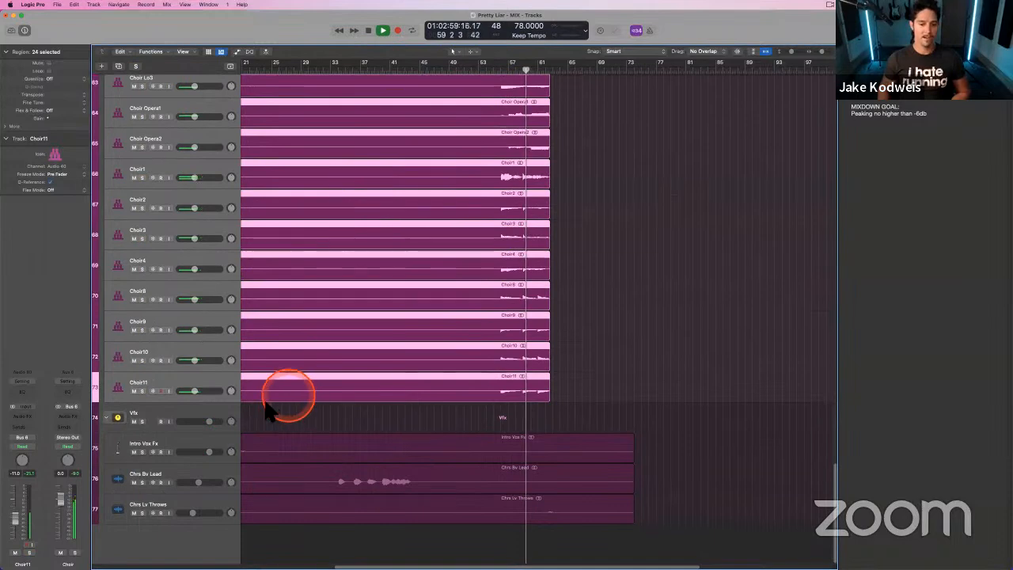
- Listen to the Choir1 track briefly in solo, and restart playback from bar 56 with the solo released
left_click(176, 381)
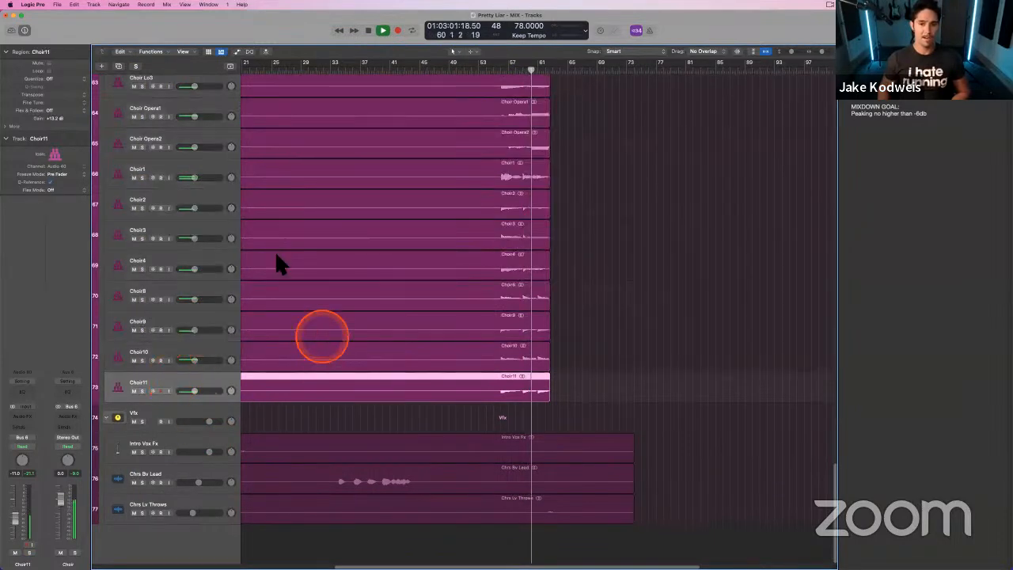
left_click(225, 171)
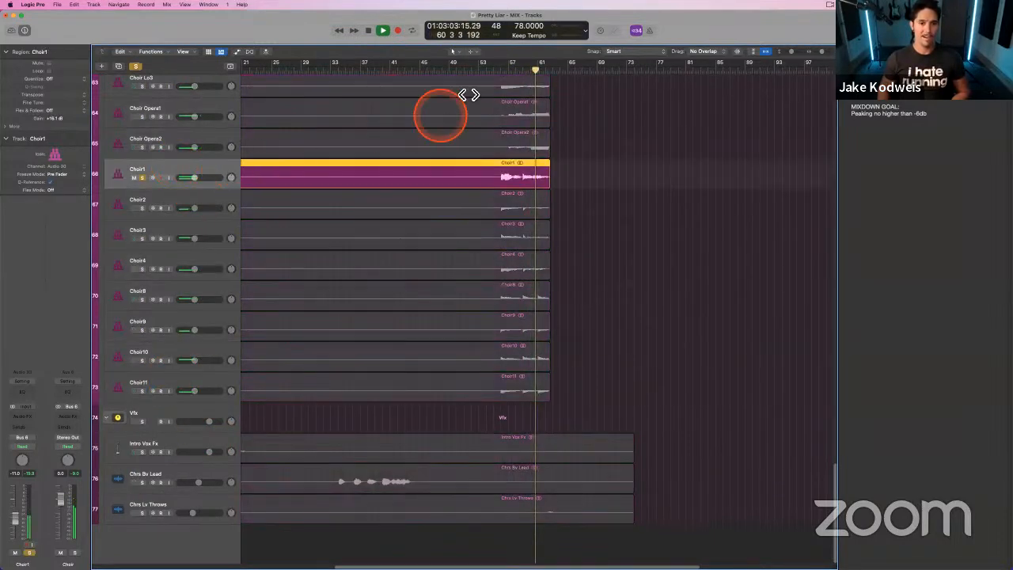
left_click(501, 71)
left_click(335, 143)
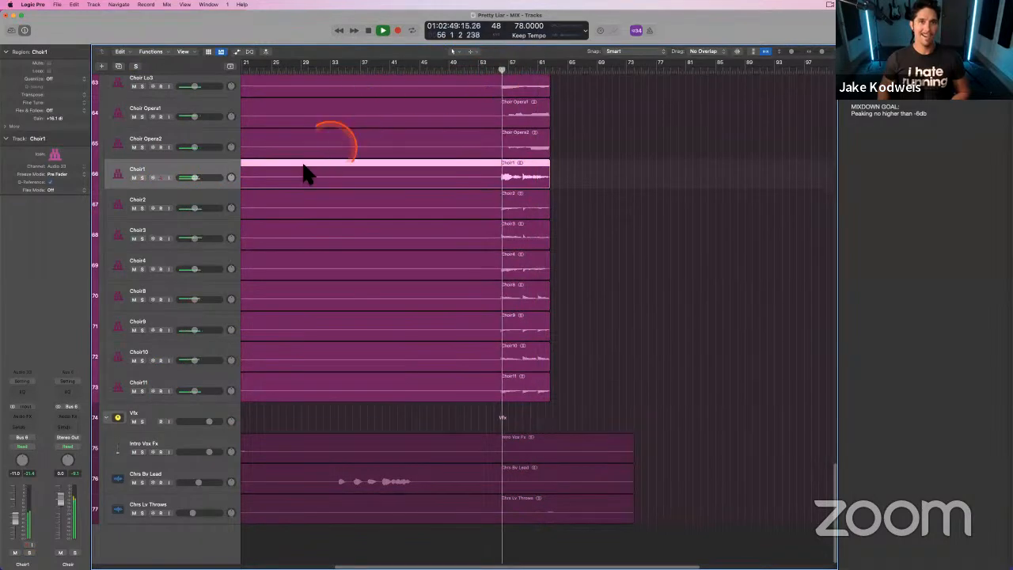
- Check Choir Opera1 and Choir Opera2 in solo, lower both together to about -14.8 dB, and return the playhead to bar 56
left_click(182, 132)
left_click(178, 105, "shift")
key("s")
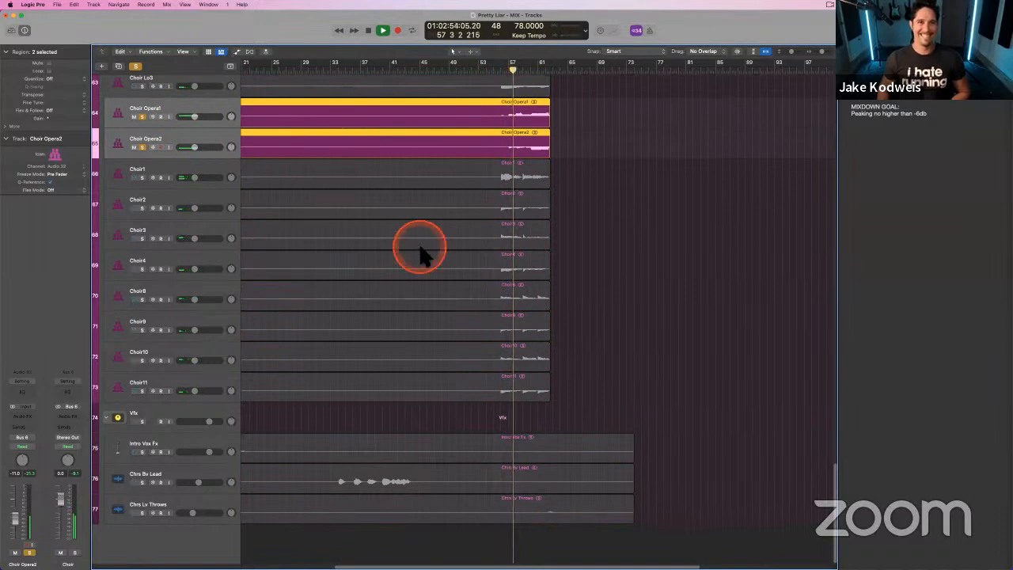
scroll(420, 252, "up", 3)
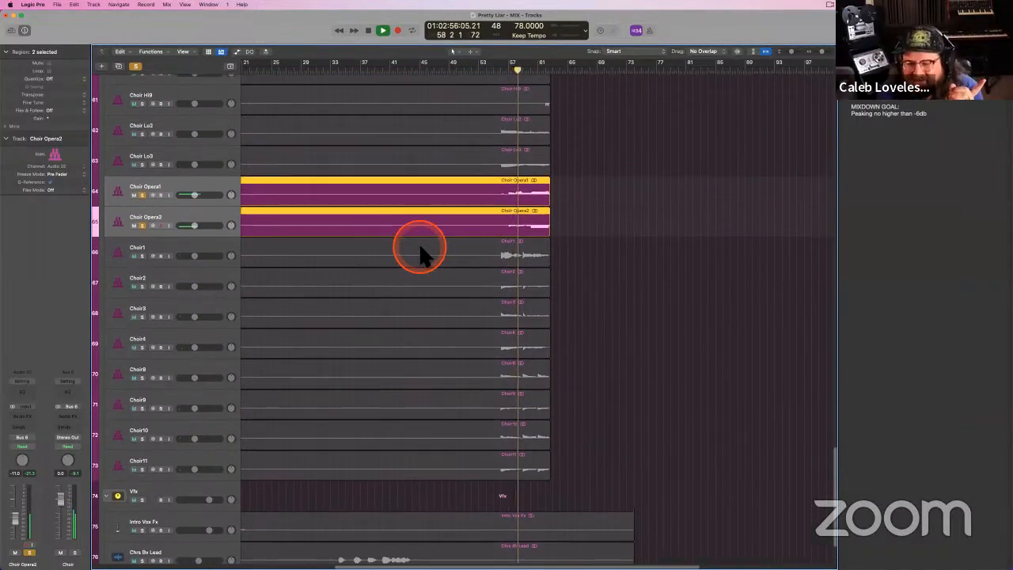
key("space")
key("s")
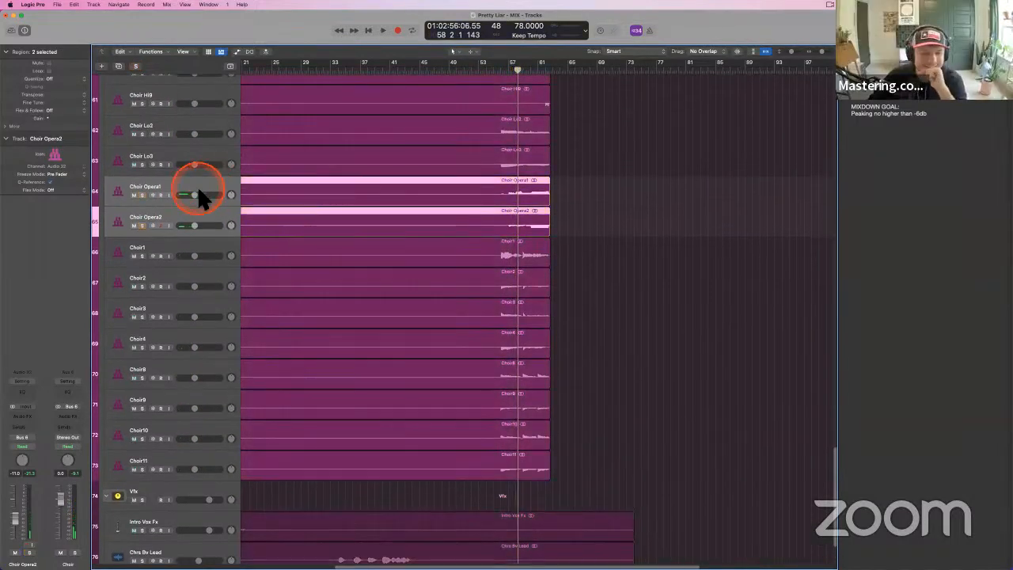
left_click_drag(196, 192, 195, 194)
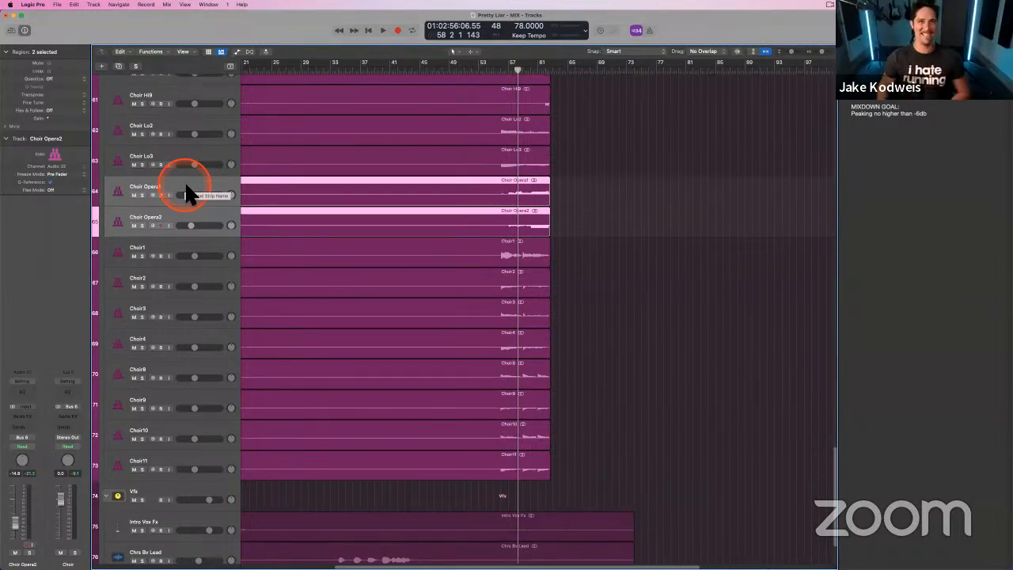
left_click(509, 66)
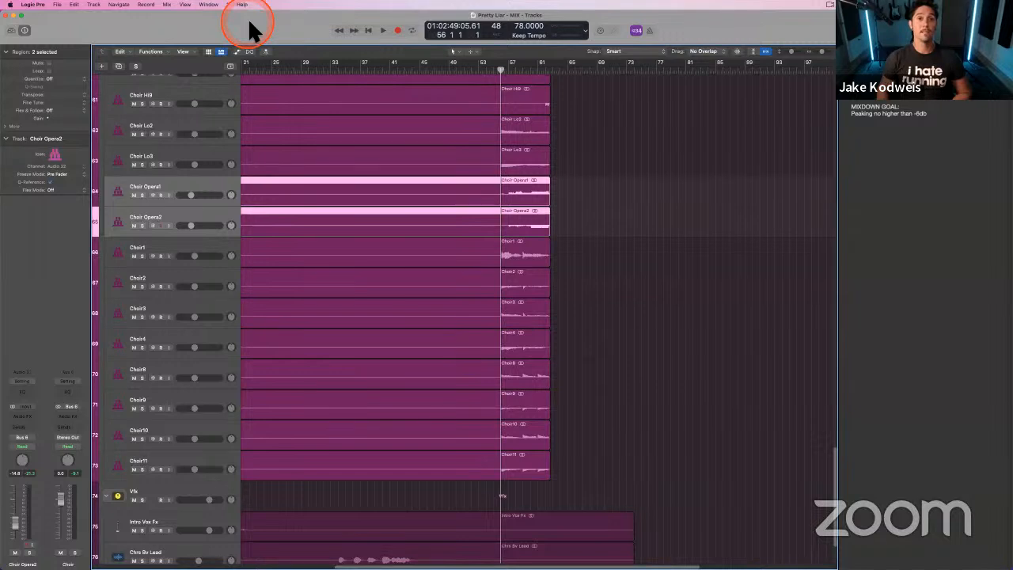
left_click(169, 186)
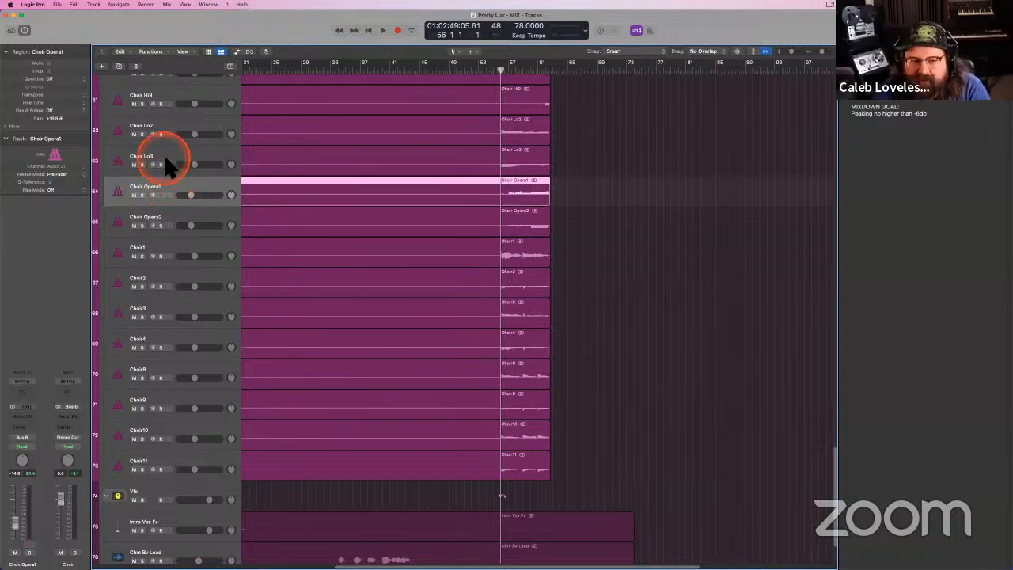
left_click(169, 162)
left_click(171, 181)
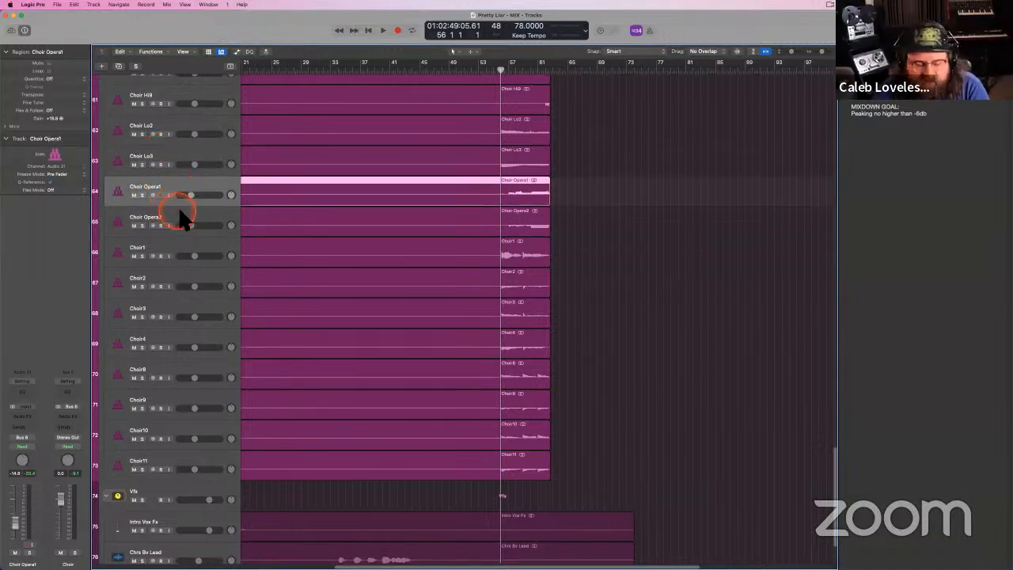
left_click(180, 211, "shift")
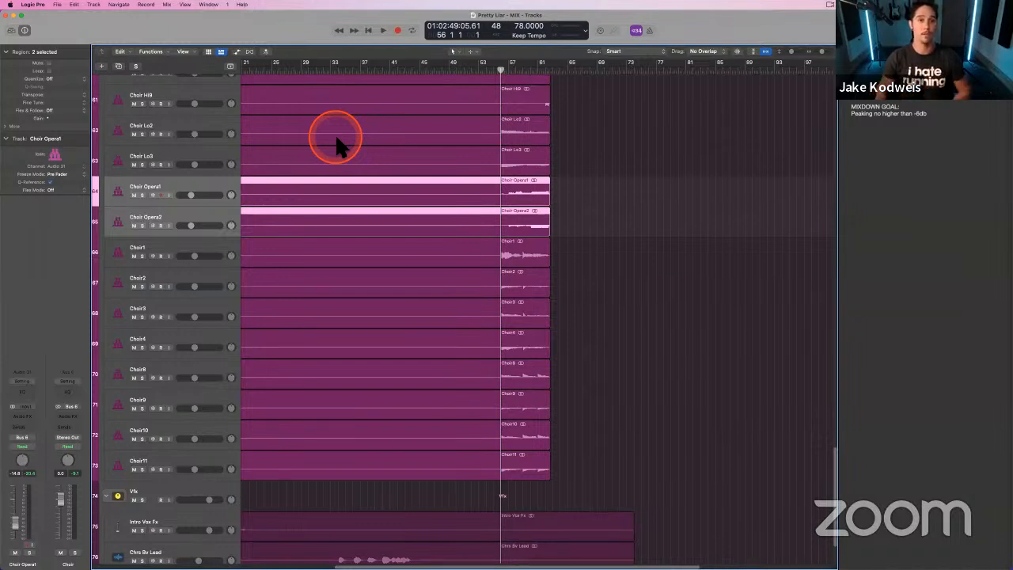
left_click(176, 149)
left_click(297, 195)
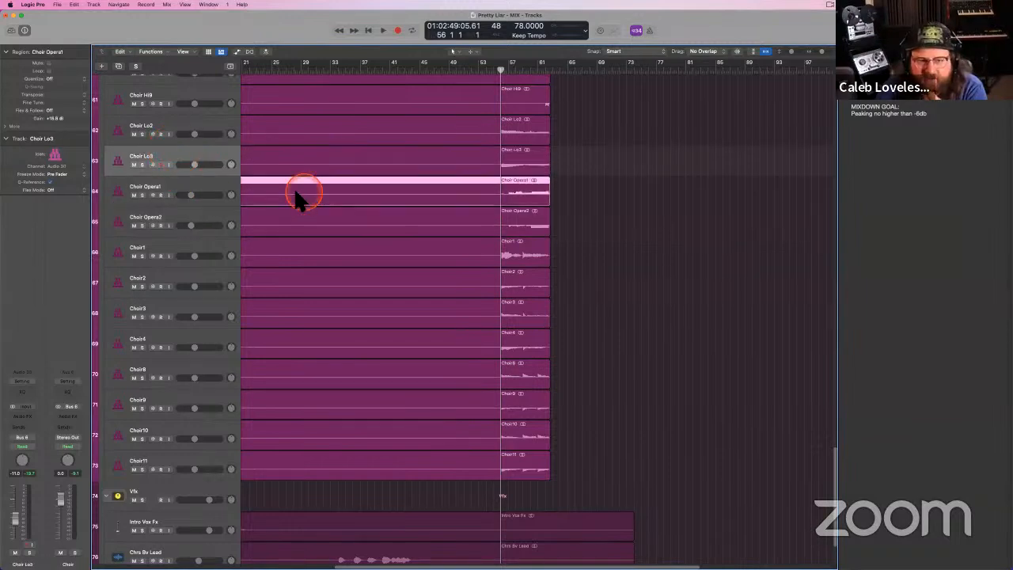
left_click(187, 188)
left_click(310, 184)
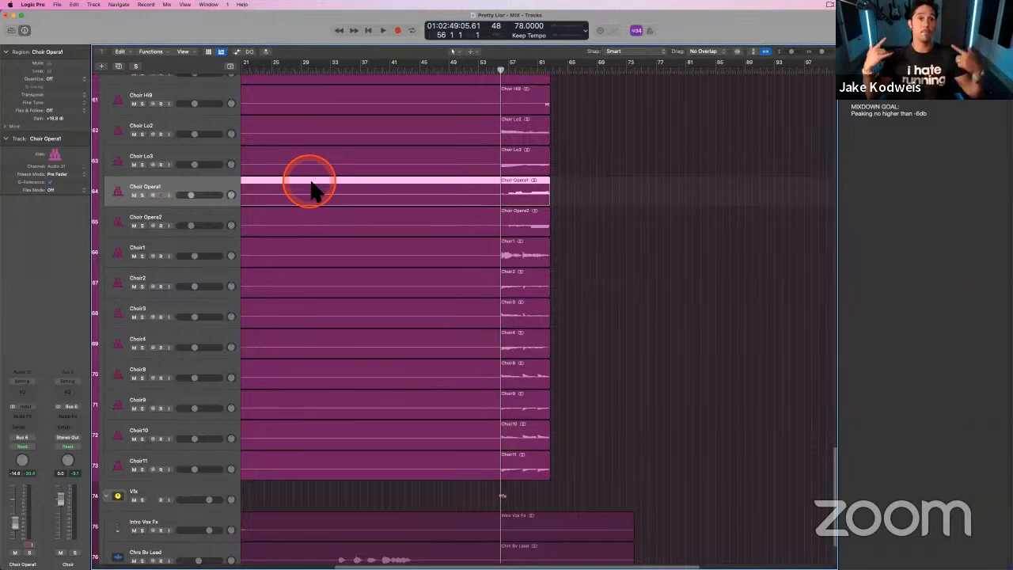
- Play the choir section from bar 56 and compare the levels across all choir tracks
key("space")
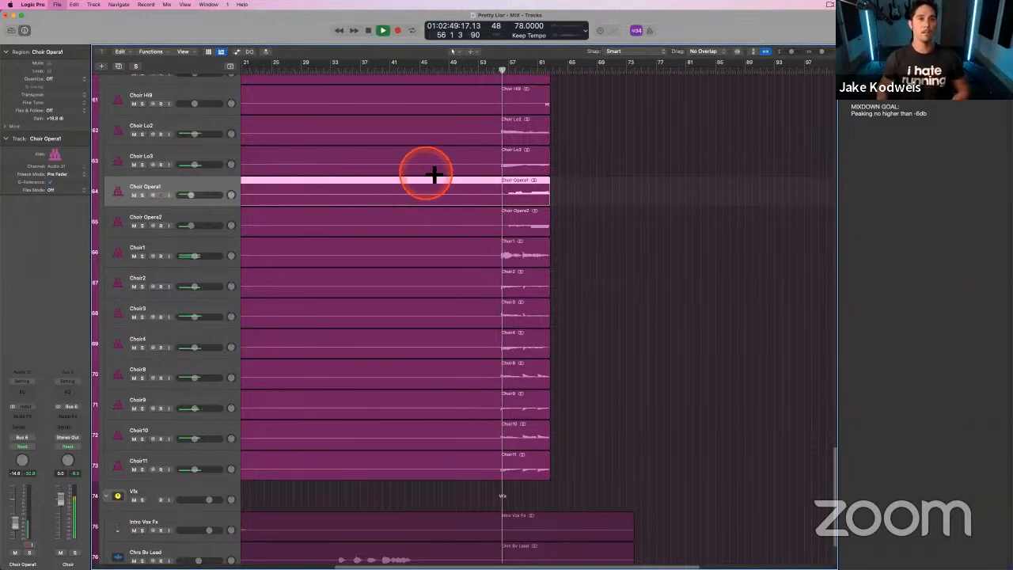
key("space")
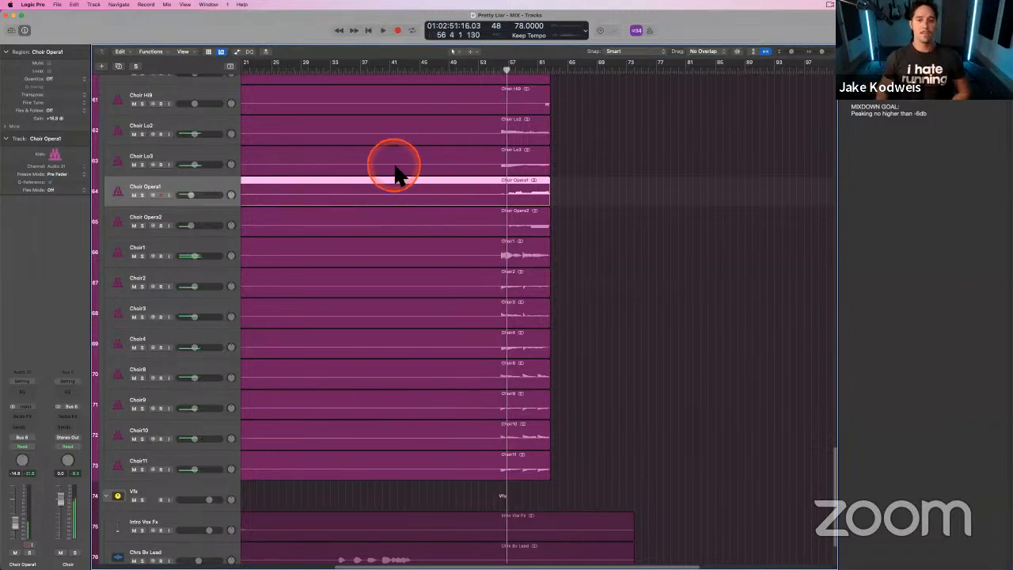
left_click(395, 165)
scroll(399, 174, "right", 3)
key("space")
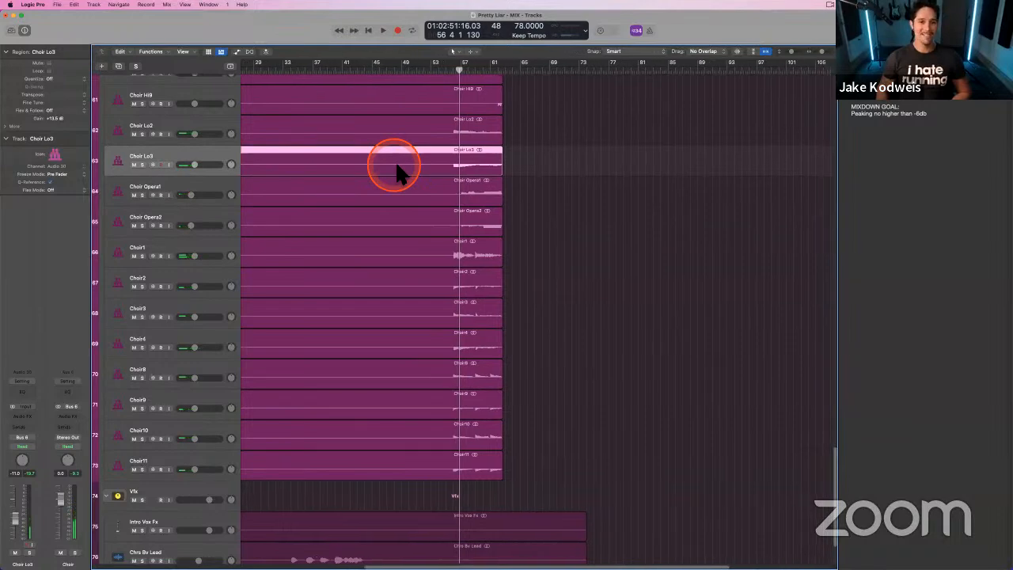
scroll(413, 238, "up", 5)
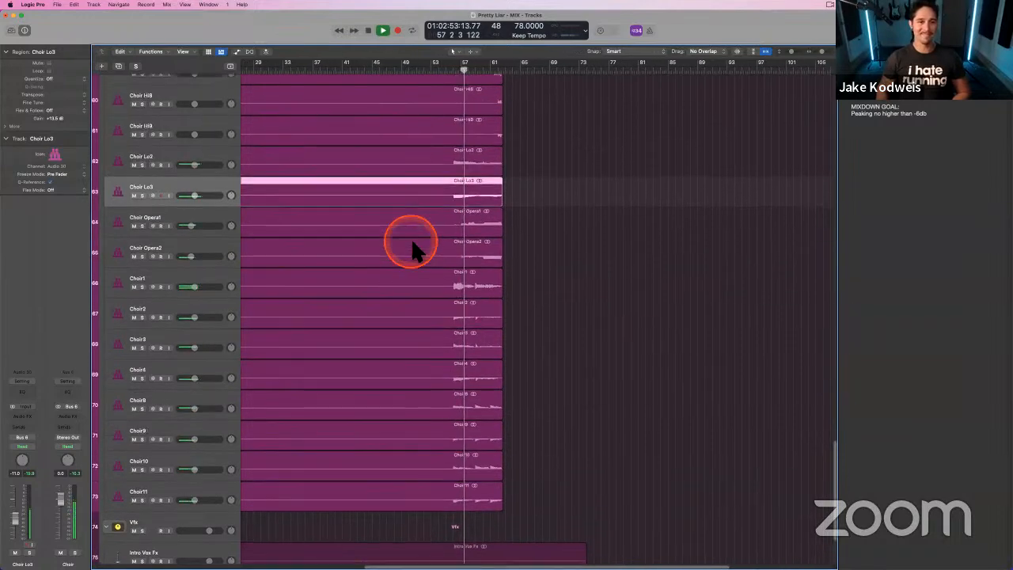
scroll(356, 250, "up", 4)
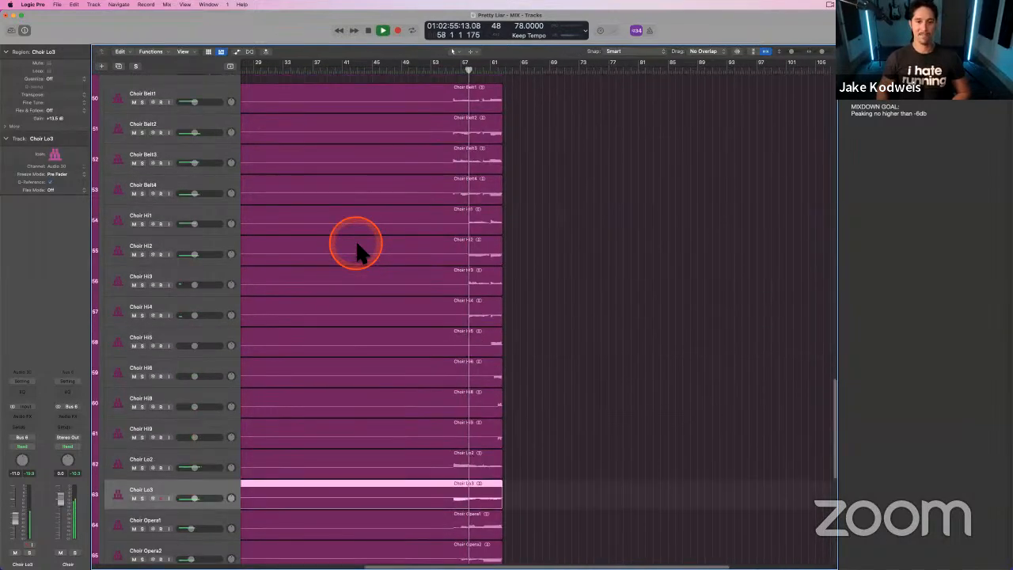
scroll(385, 181, "down", 10)
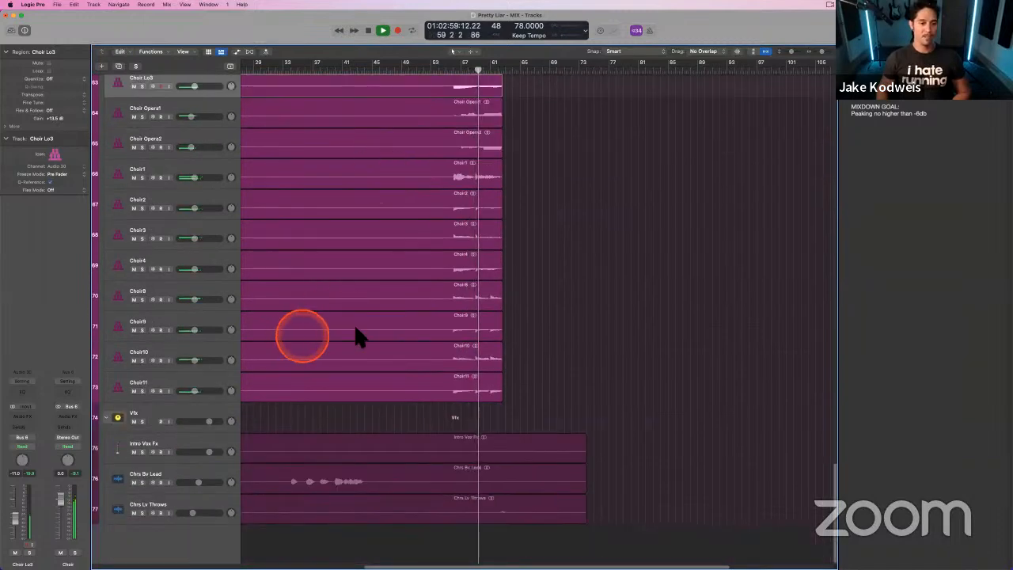
scroll(341, 330, "up", 10)
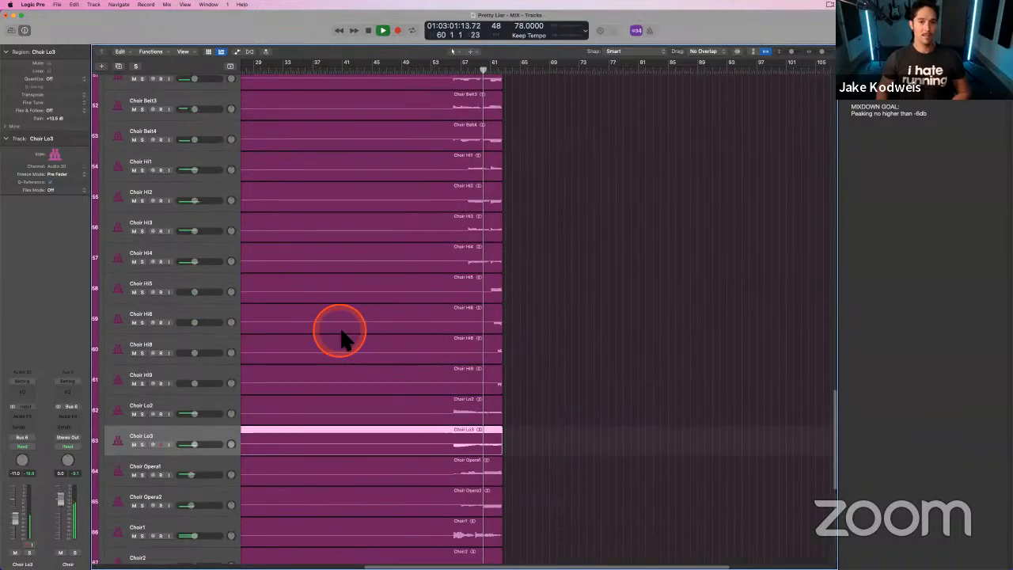
- Check the choir channels in the mixer, select the Choir bus, close the mixer and stop playback
key("x")
scroll(746, 538, "right", 10)
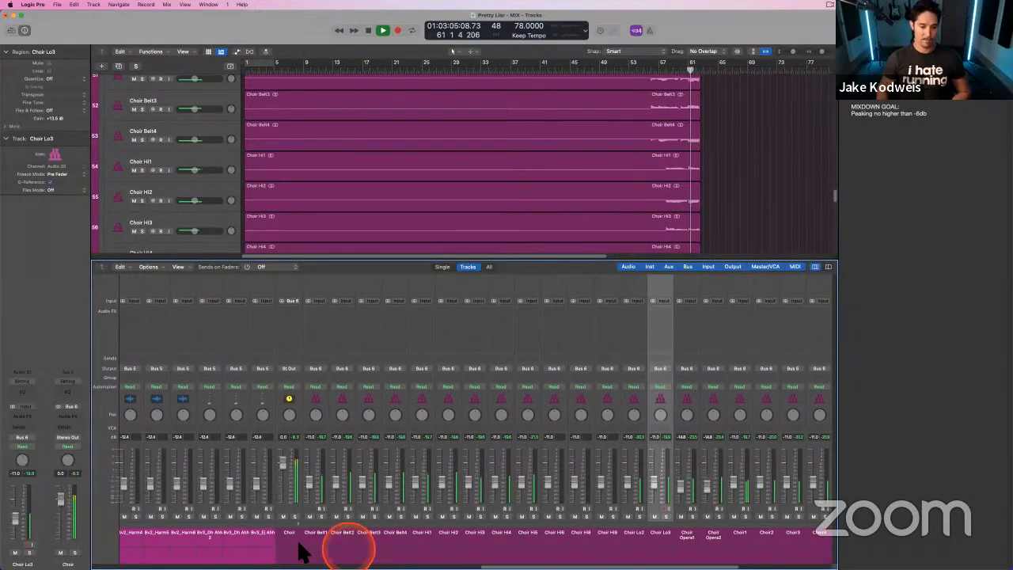
scroll(343, 543, "left", 3)
left_click(290, 553)
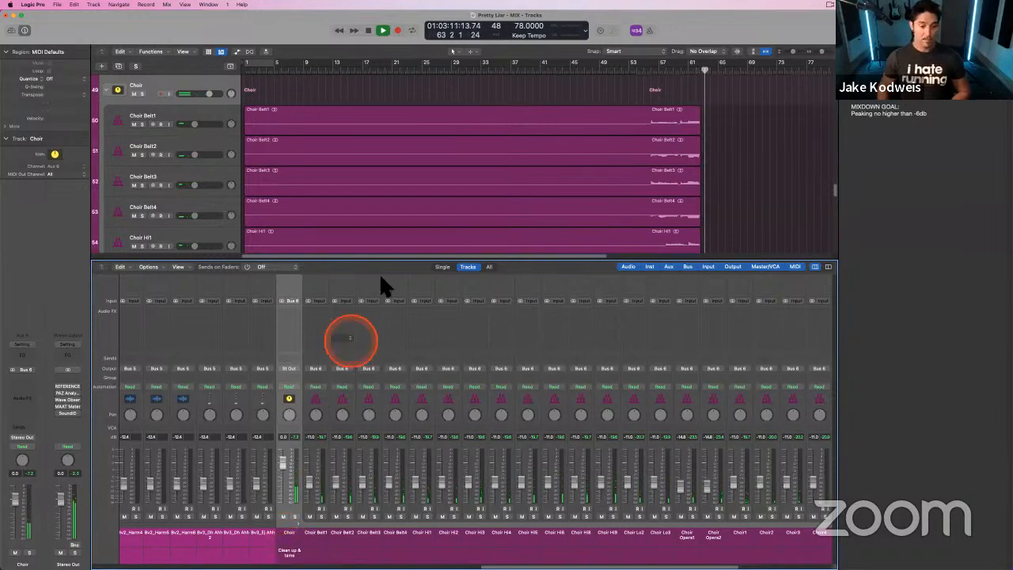
key("x")
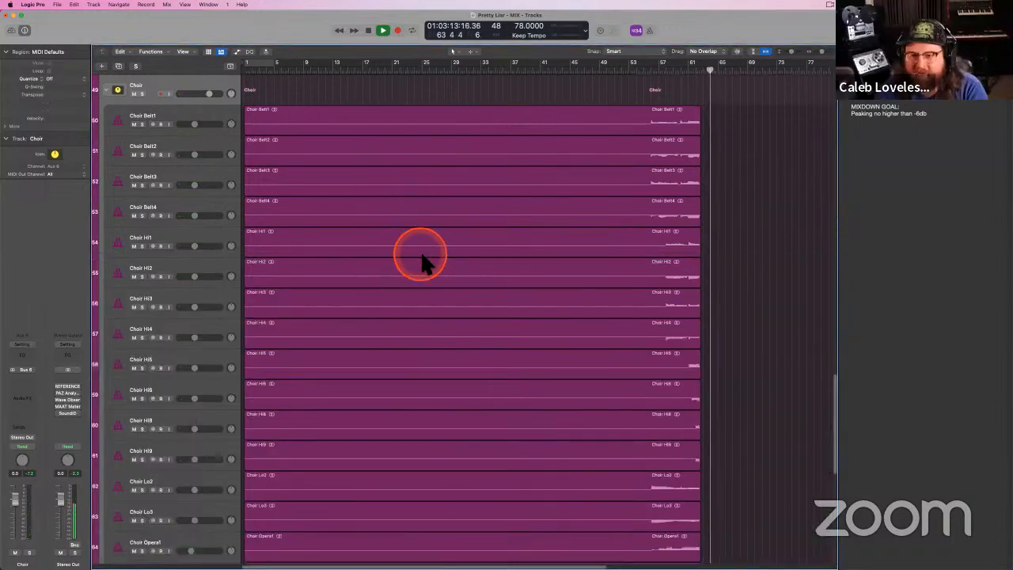
scroll(423, 255, "right", 5)
key("space")
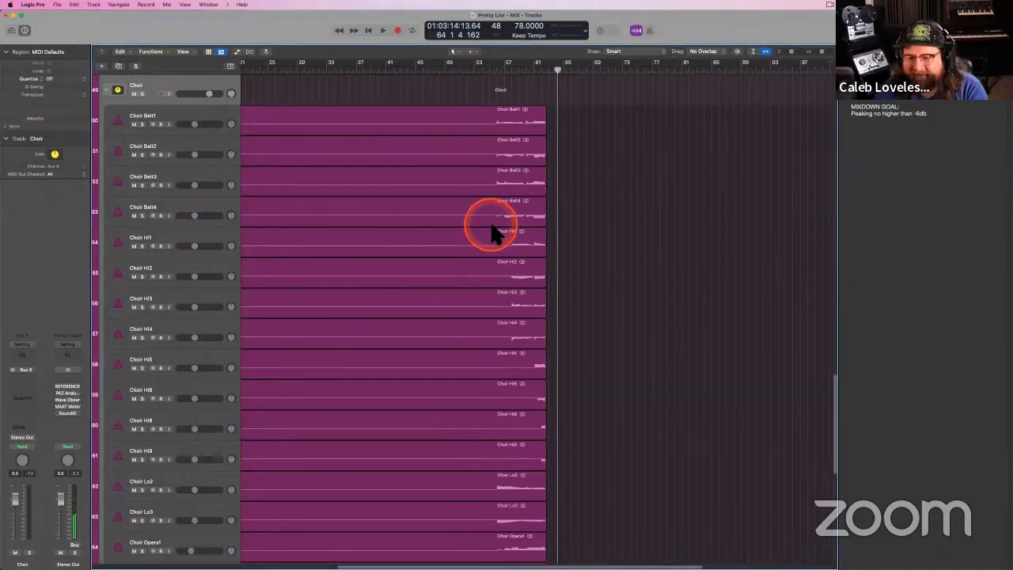
- Place the playhead at bar 61 and raise the Chrs Lv Throws track to about -11.8 dB
scroll(492, 232, "right", 2)
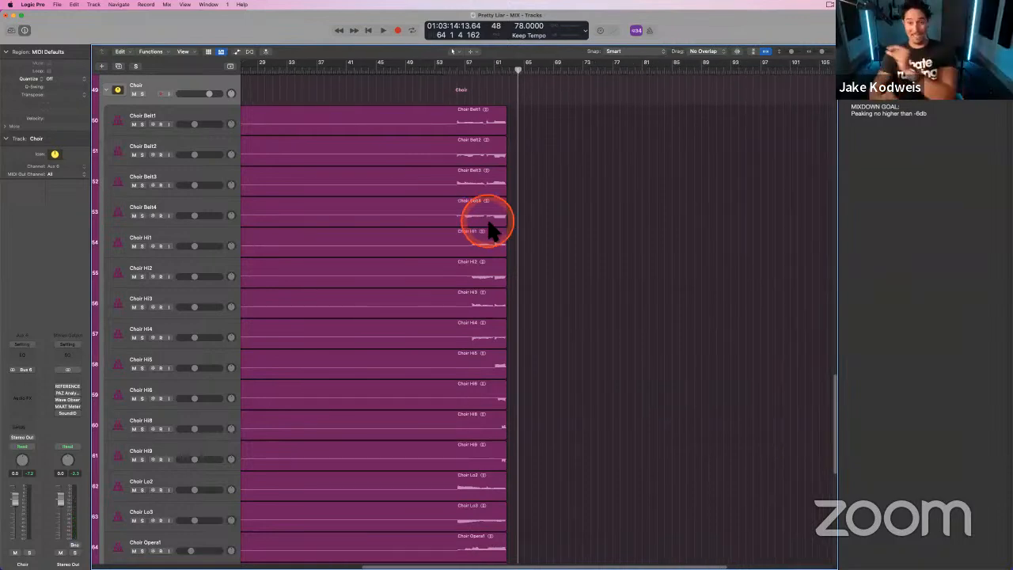
scroll(443, 181, "down", 10)
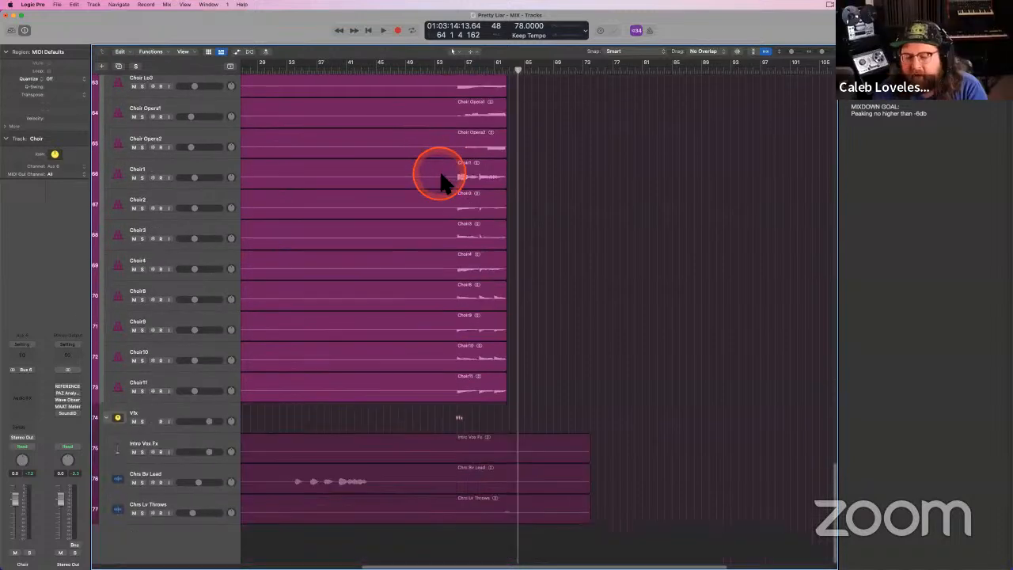
left_click(201, 500)
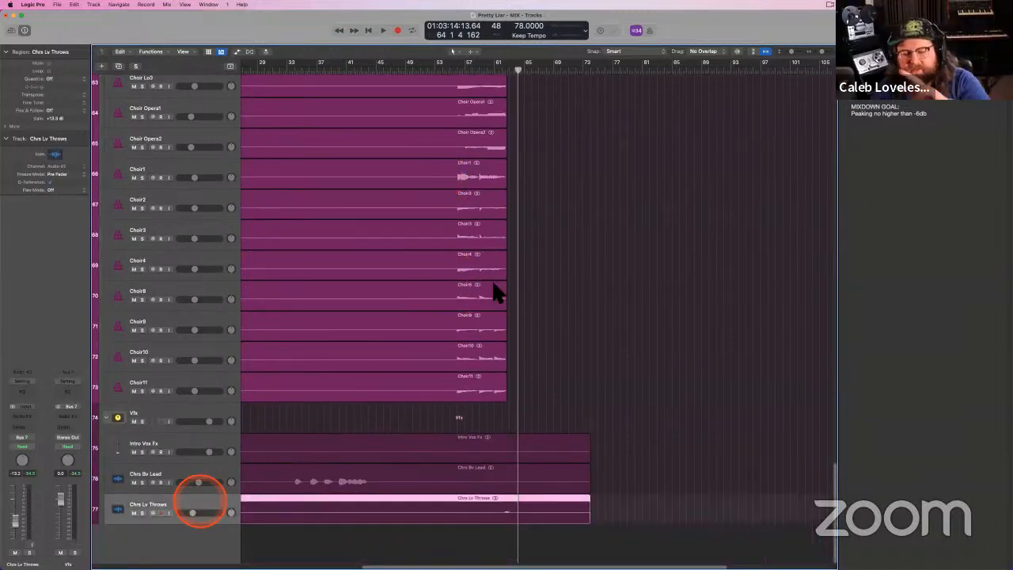
left_click_drag(515, 73, 500, 68)
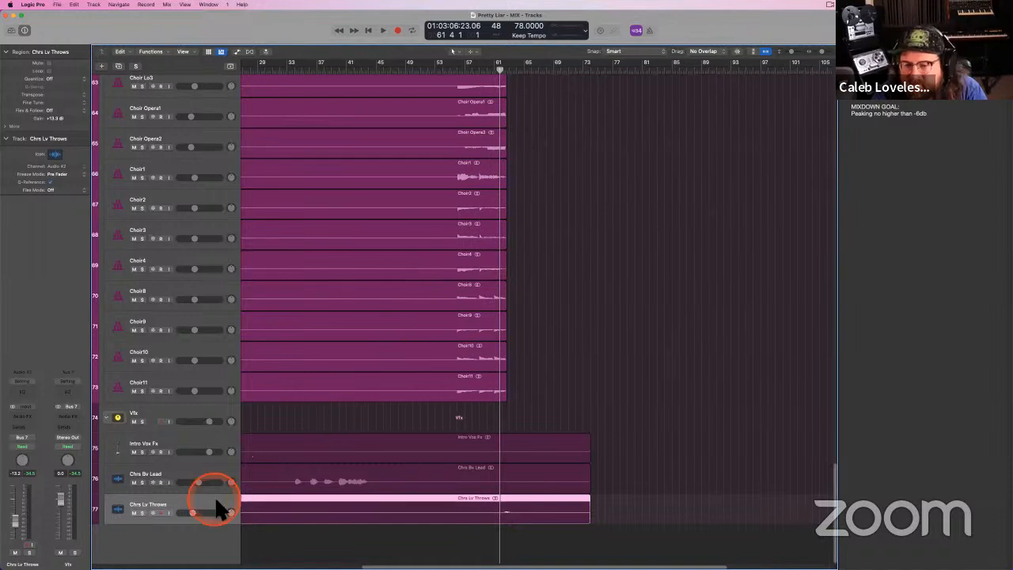
mouse_move(194, 507)
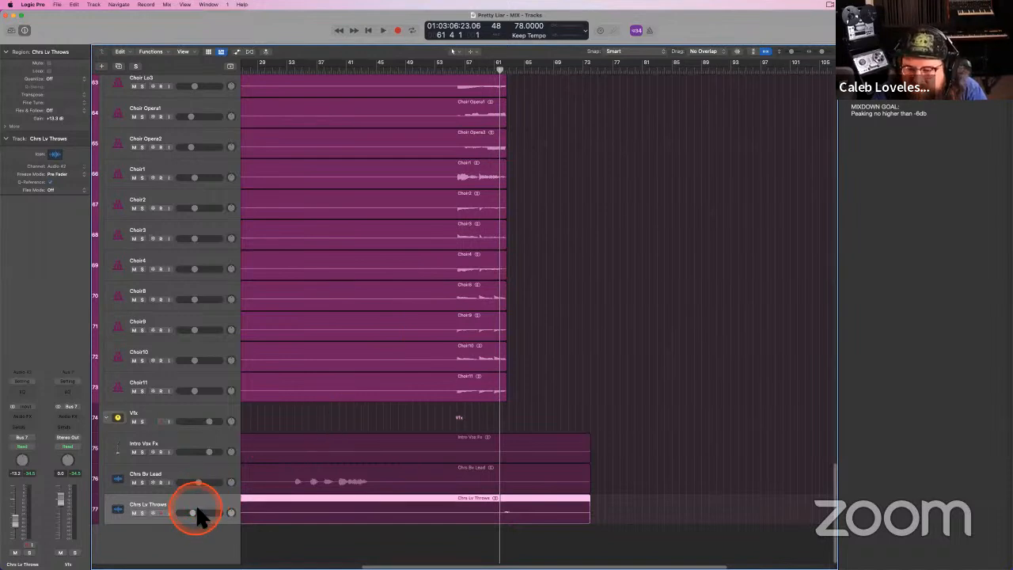
left_click_drag(194, 513, 201, 508)
- Play from bar 44 and raise the Bv Last Chrs track to about -8.4 dB, checking it in solo and against the full mix
scroll(429, 405, "up", 10)
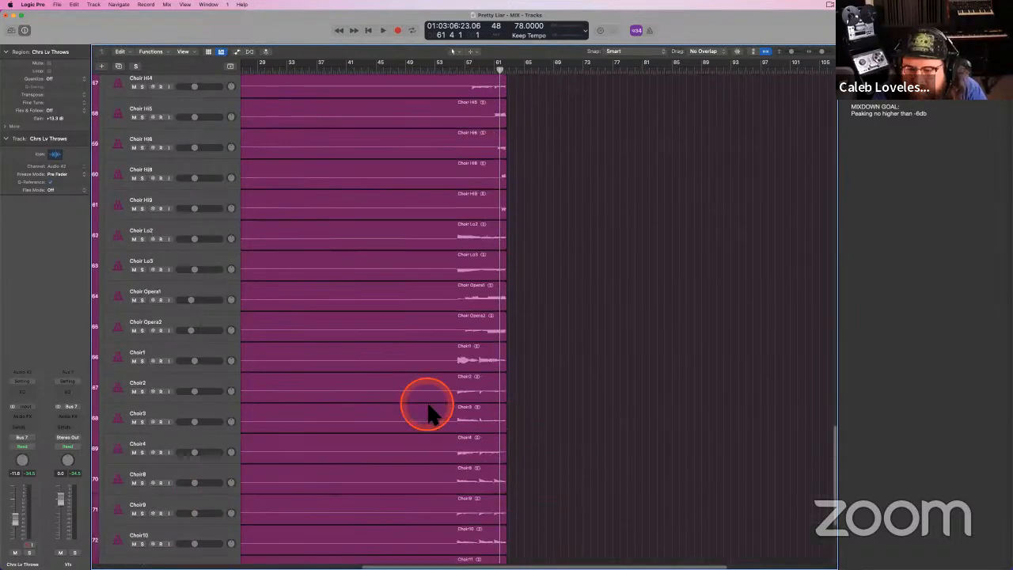
scroll(429, 408, "up", 6)
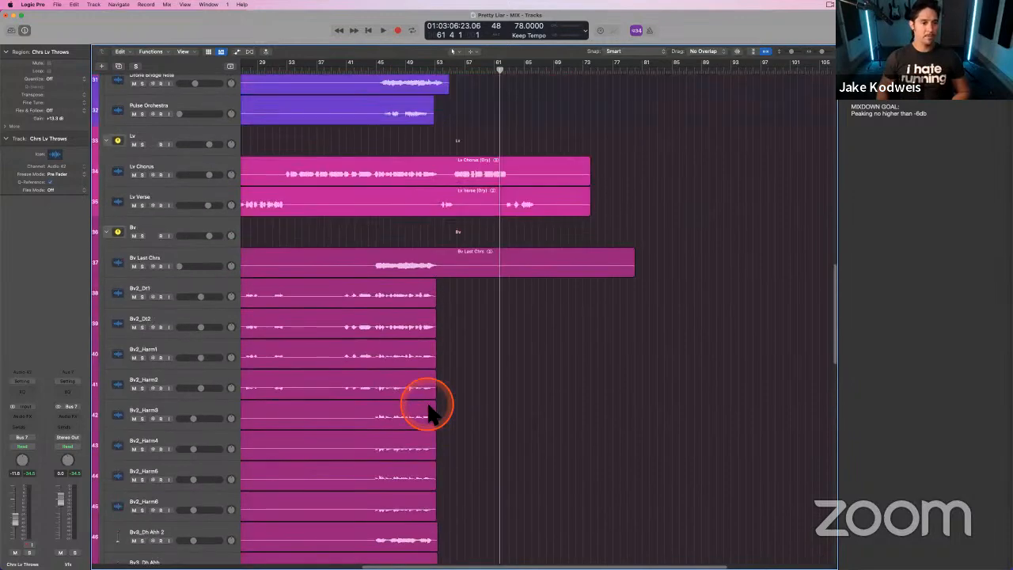
scroll(435, 356, "left", 8)
scroll(434, 356, "right", 2)
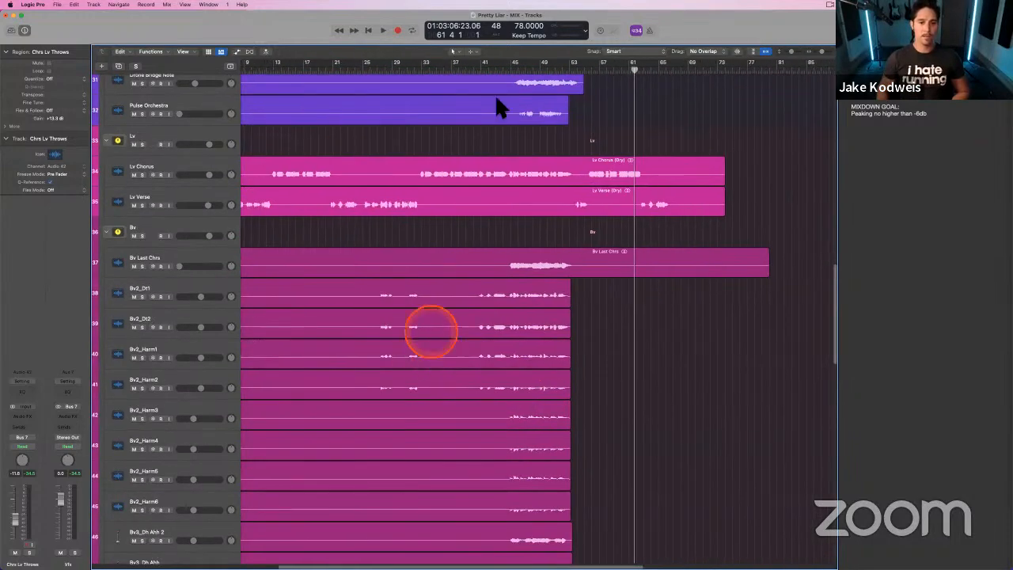
left_click(505, 79)
scroll(526, 237, "up", 2)
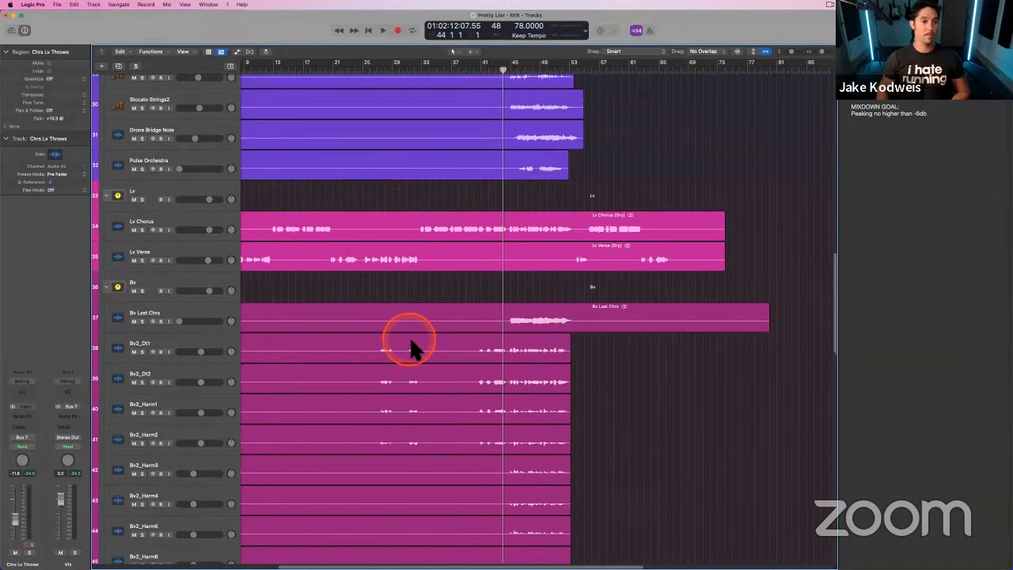
key("space")
left_click_drag(182, 320, 217, 327)
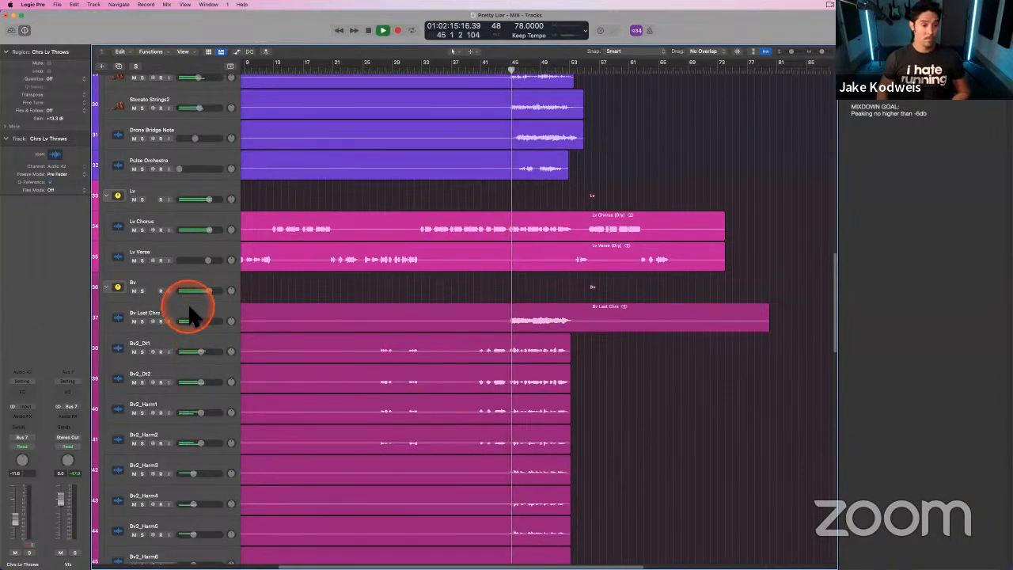
left_click(190, 311)
key("s")
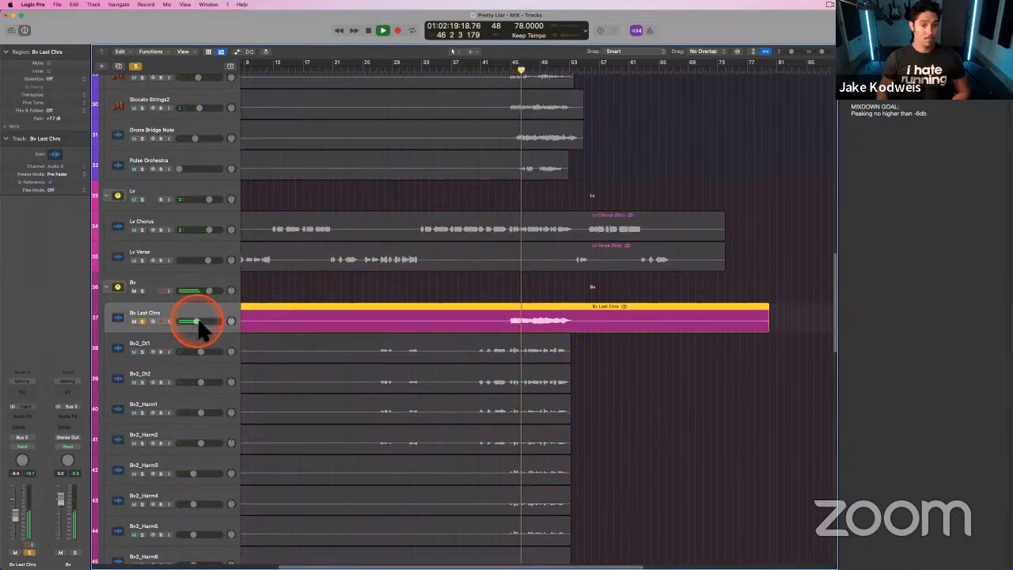
key("s")
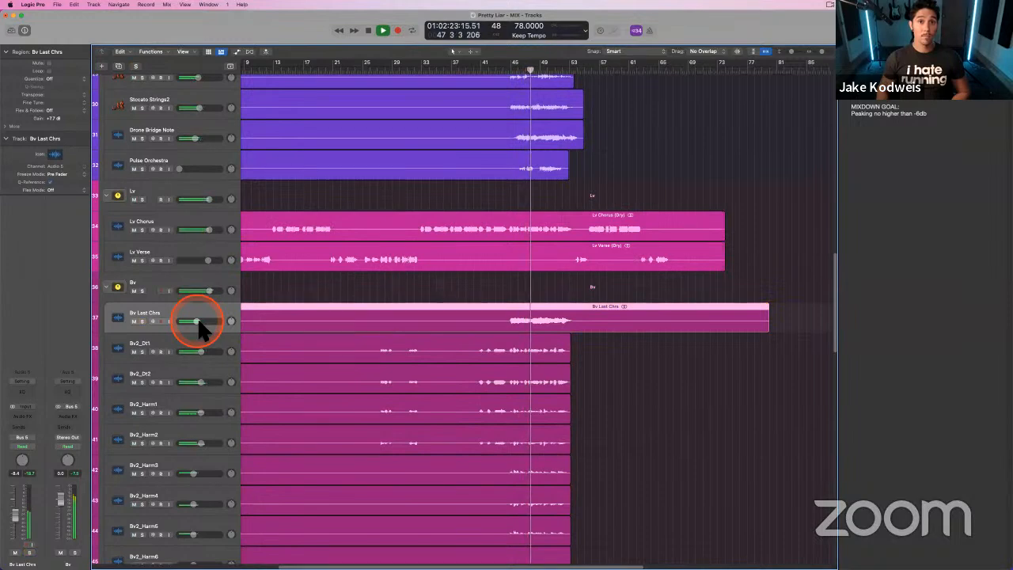
- Continue playback through the bridge, raise the Pulse Orchestra track to about -11.8 dB, and stop at bar 51
key("space")
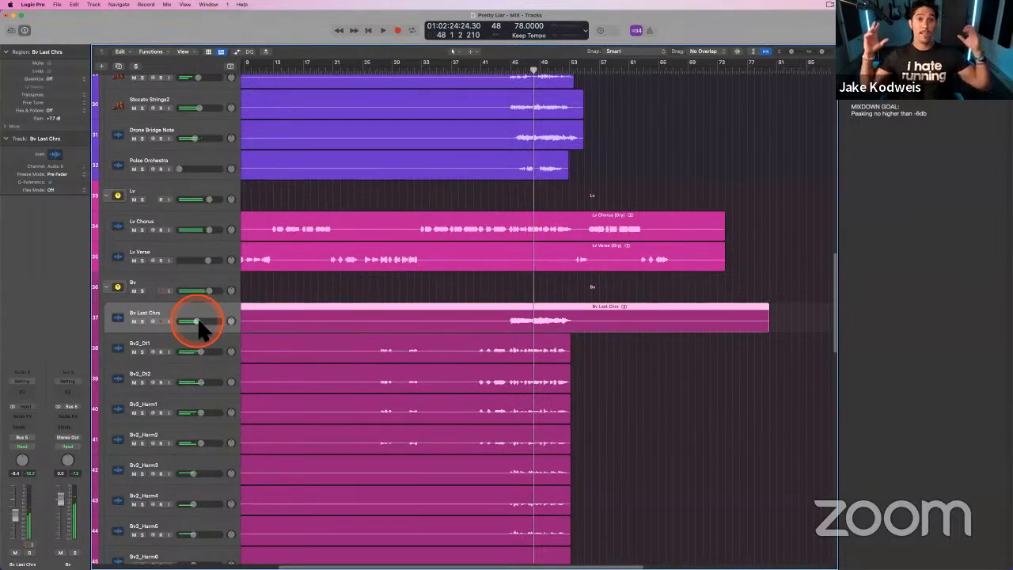
key("space")
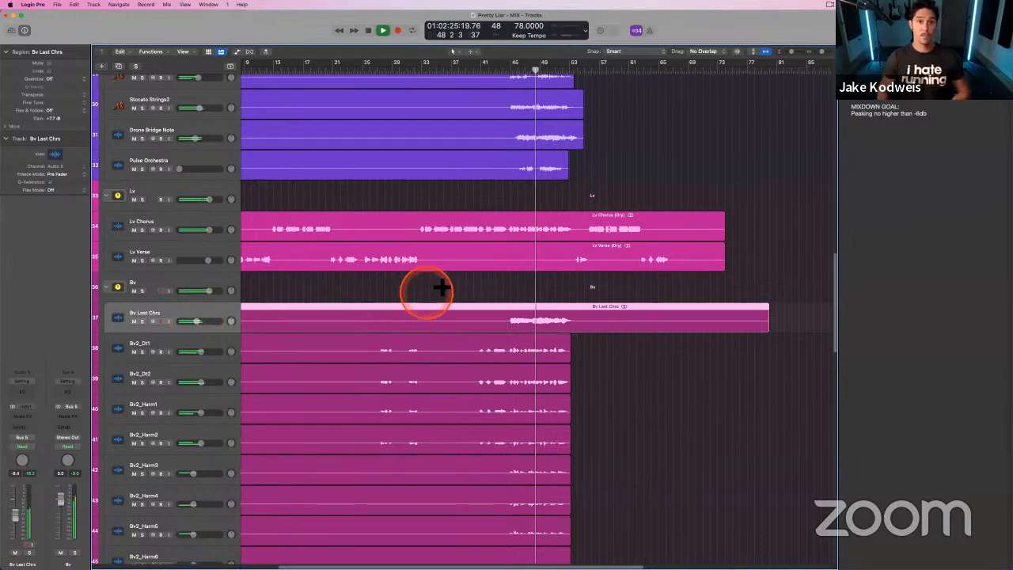
scroll(497, 296, "up", 3)
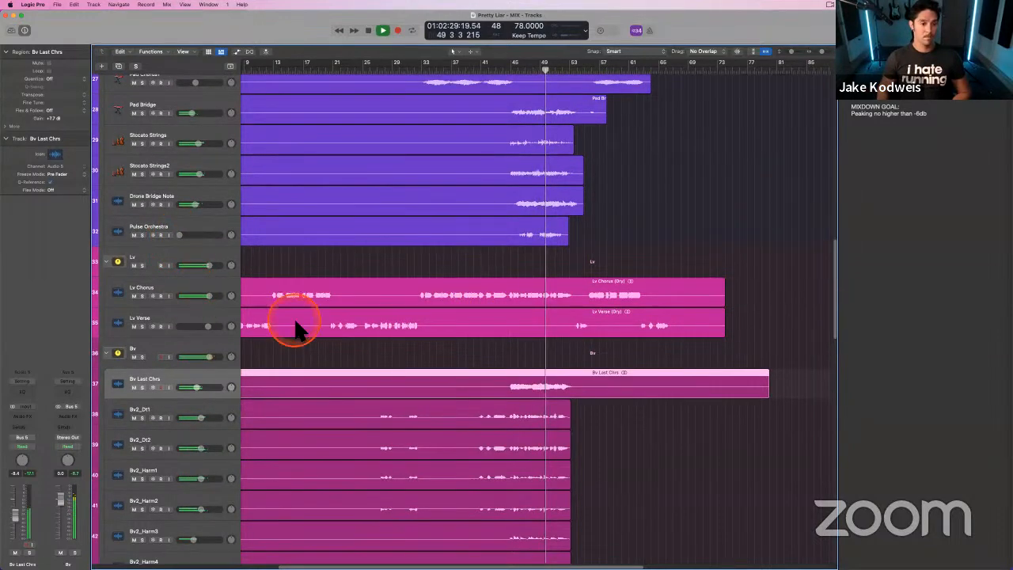
scroll(270, 333, "up", 2)
left_click_drag(180, 299, 208, 300)
scroll(435, 285, "up", 3)
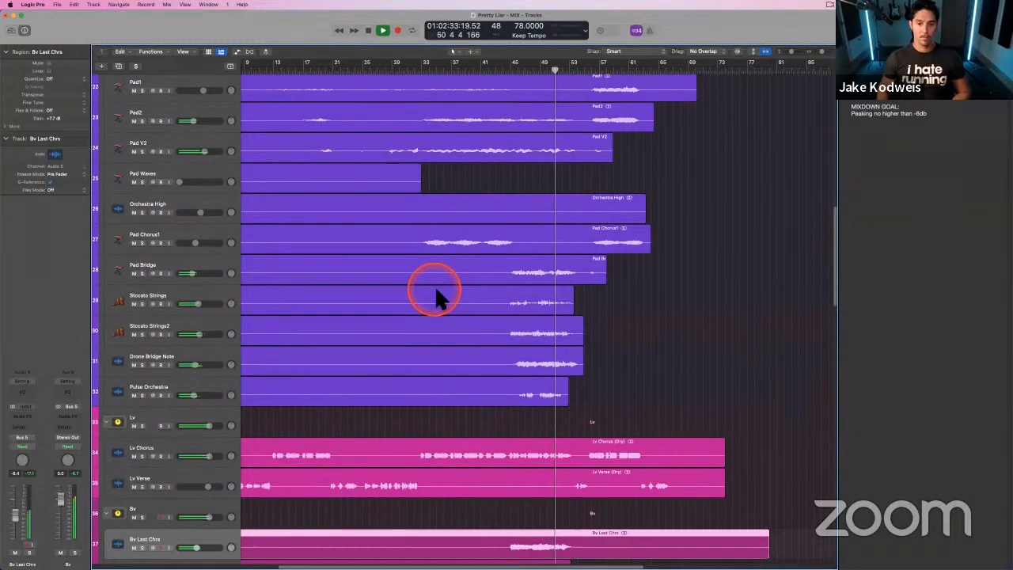
key("space")
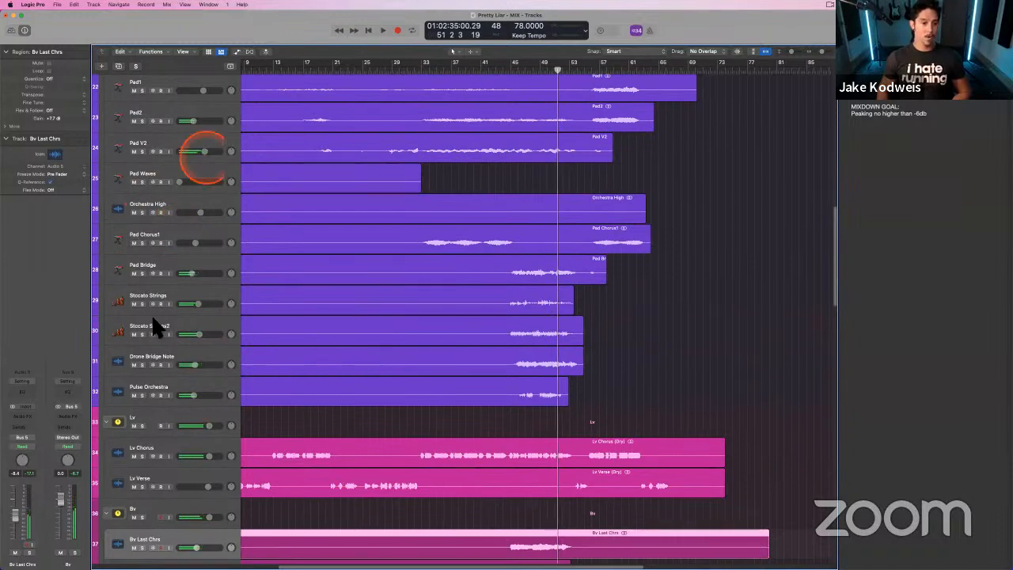
- Find the Keys bus among the tracks, select it and show the mixer
scroll(319, 268, "up", 10)
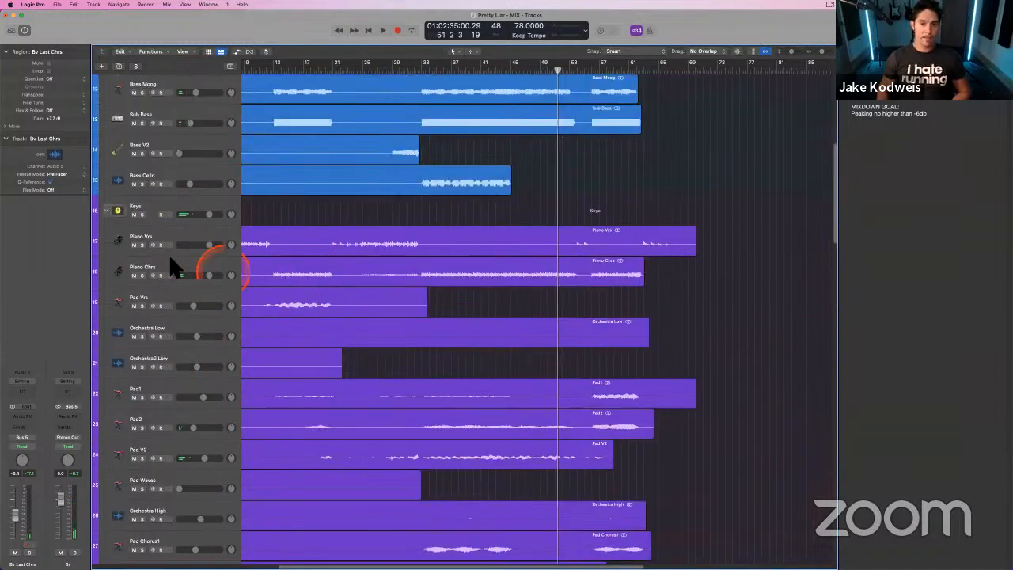
scroll(385, 262, "down", 3)
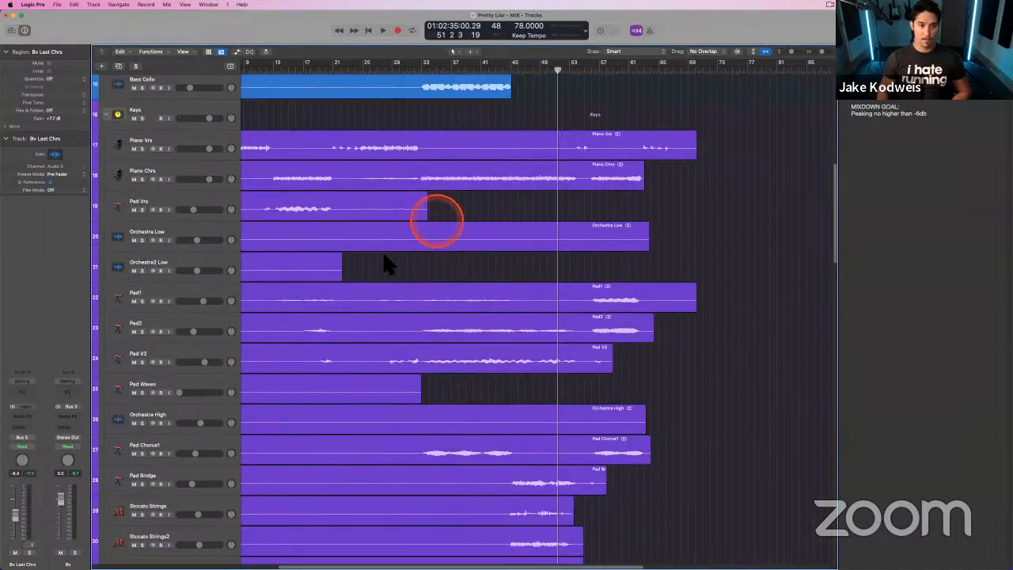
scroll(471, 299, "down", 3)
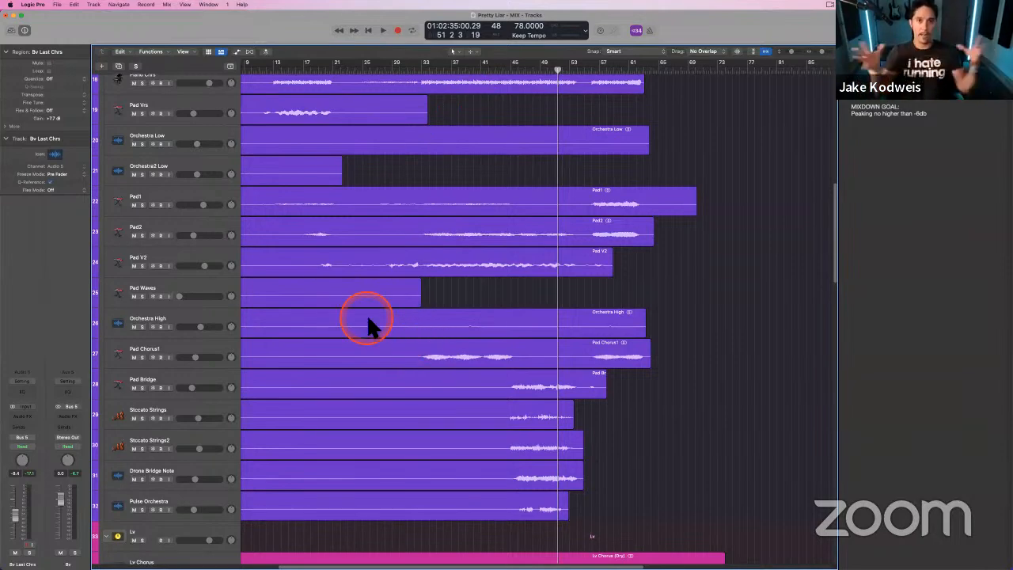
scroll(328, 315, "up", 5)
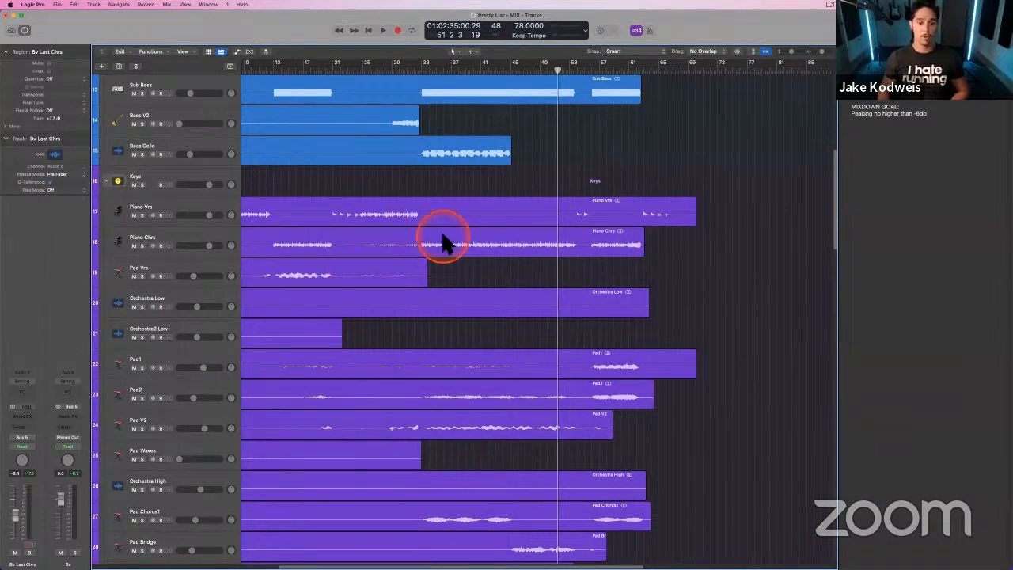
left_click(161, 176)
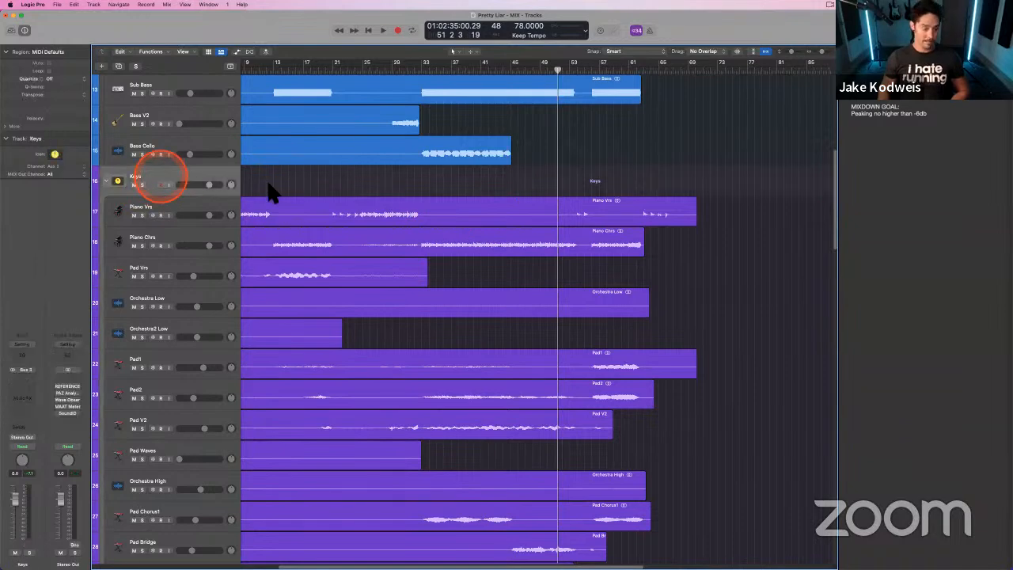
key("x")
- Add the note "Carve out space for piano" to the Keys channel strip and close the mixer
scroll(364, 229, "left", 3)
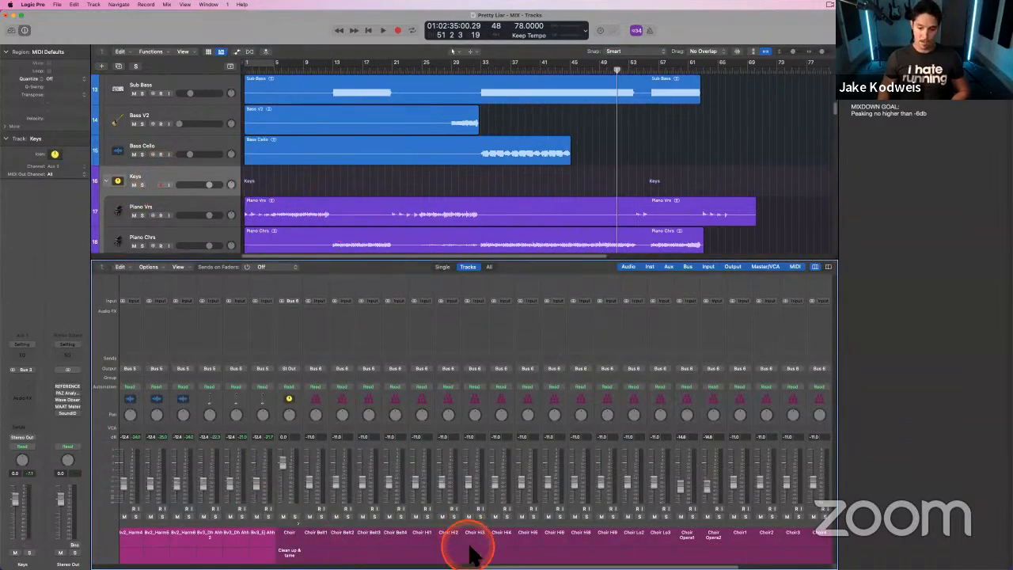
scroll(471, 554, "left", 10)
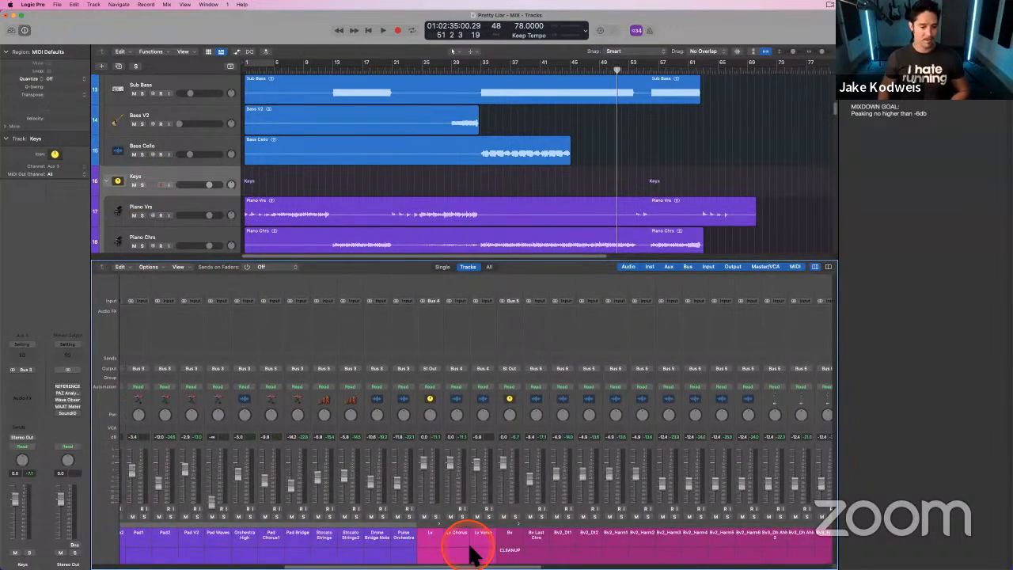
scroll(471, 554, "left", 10)
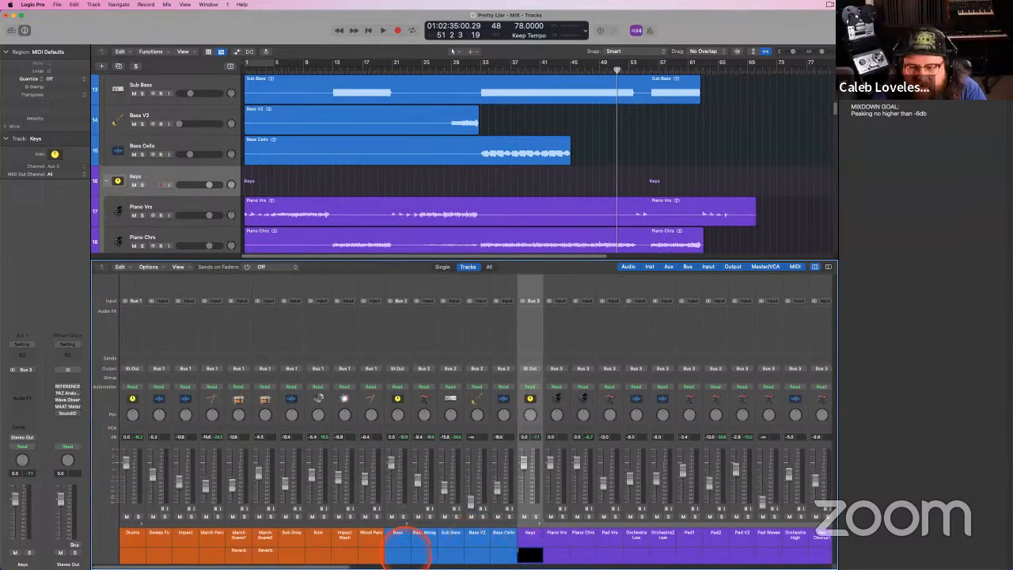
scroll(529, 554, "right", 3)
left_click(467, 554)
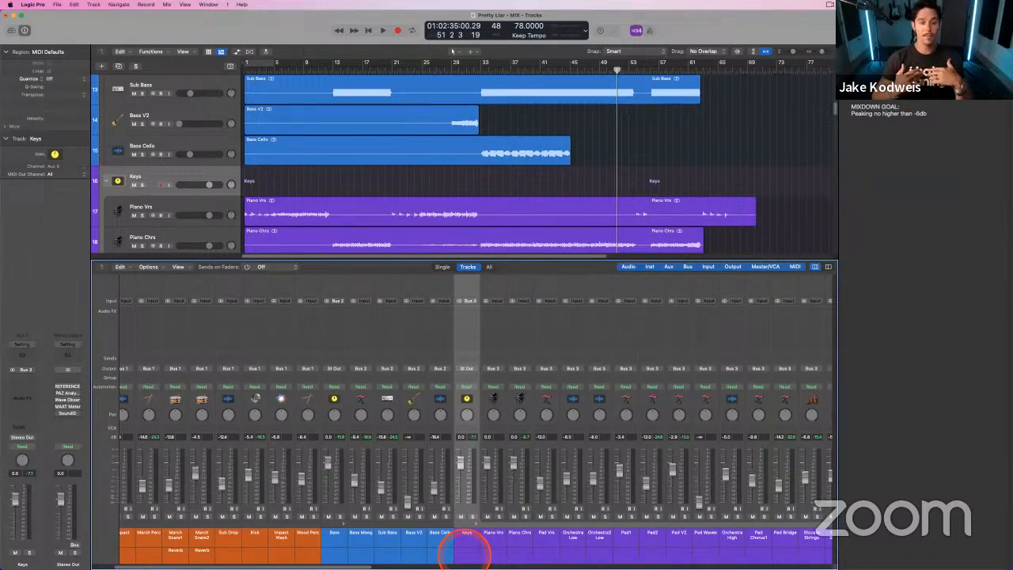
double_click(467, 554)
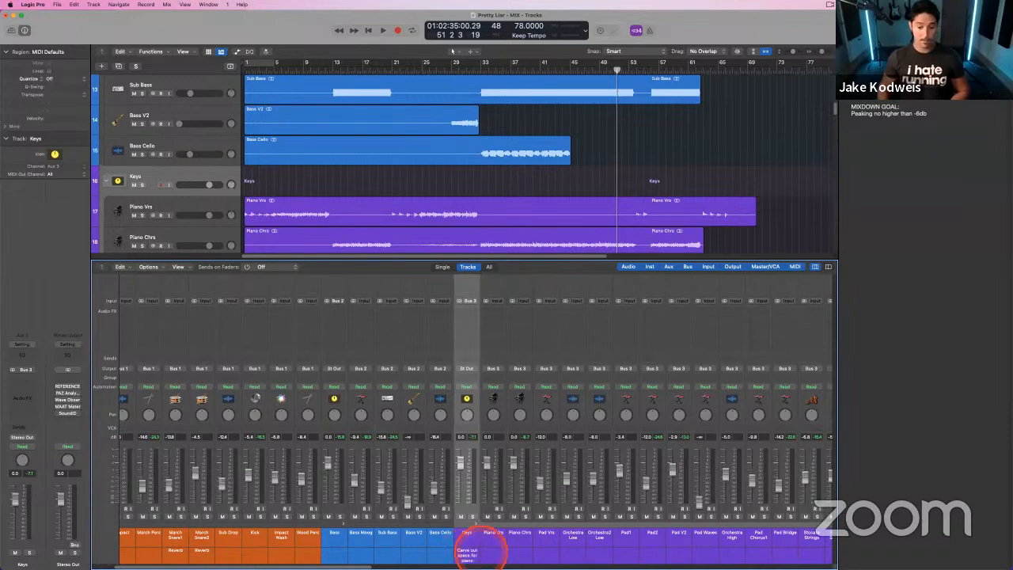
scroll(469, 546, "right", 3)
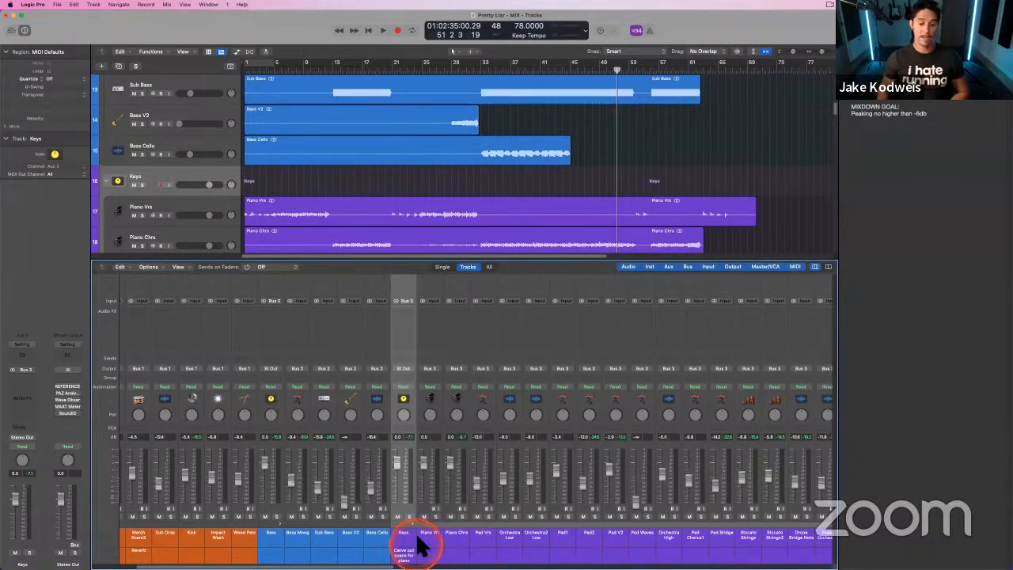
scroll(420, 545, "right", 2)
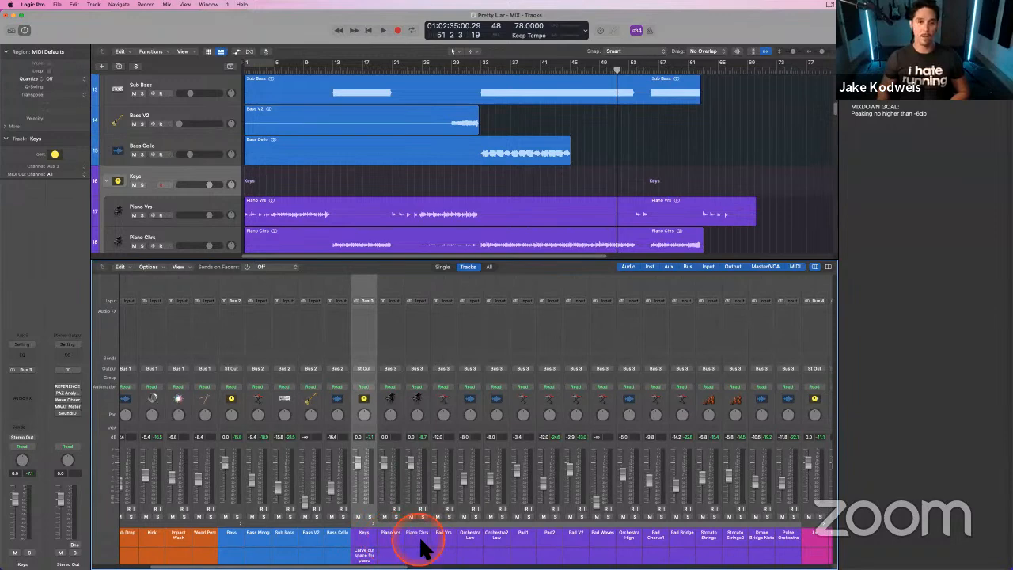
key("x")
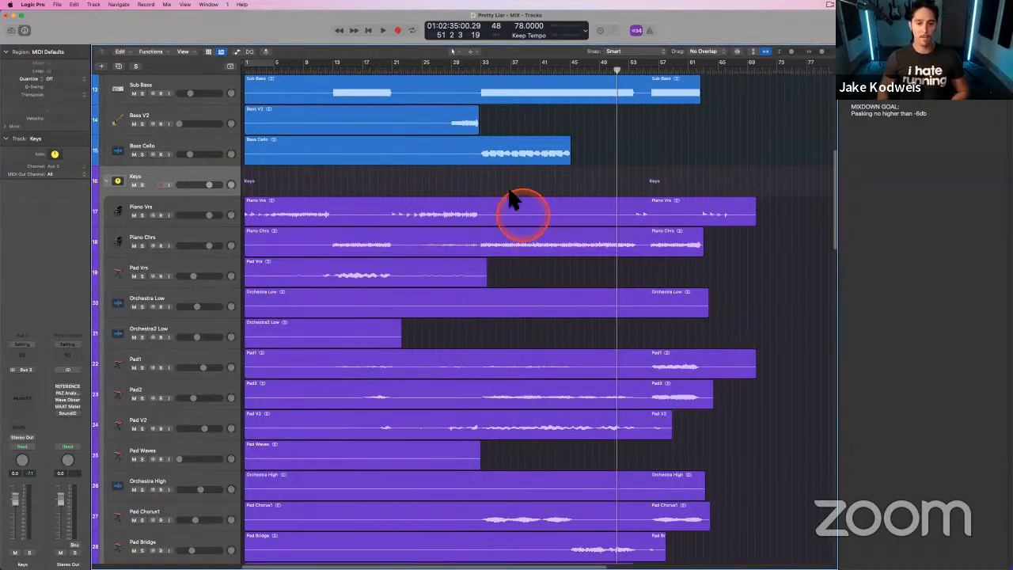
- Play the lead-in to the chorus around bar 32, return to the Bass V2 part and raise that track to about -12.8 dB
scroll(509, 190, "right", 3)
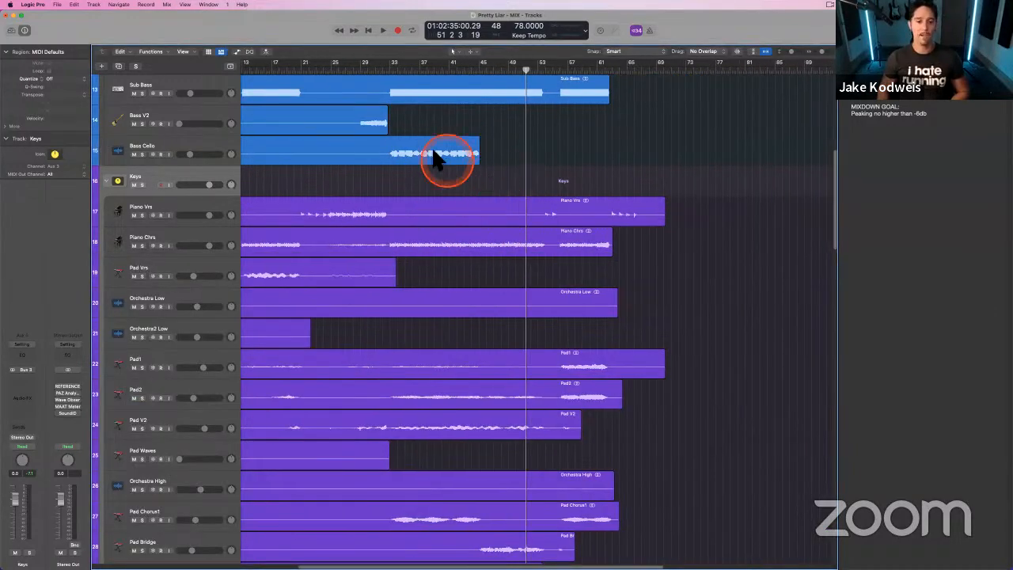
left_click(387, 70)
scroll(485, 162, "left", 3)
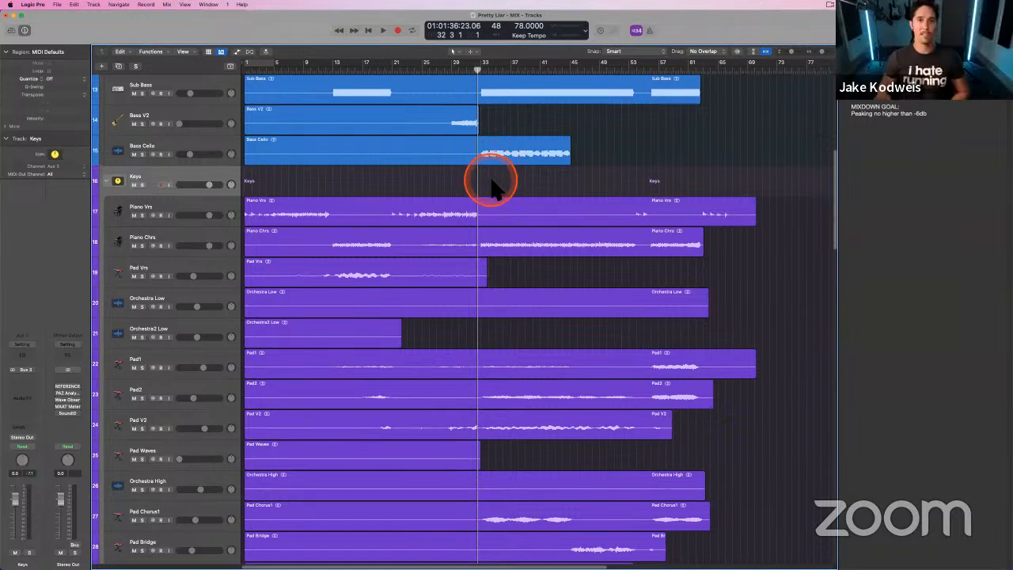
key("space")
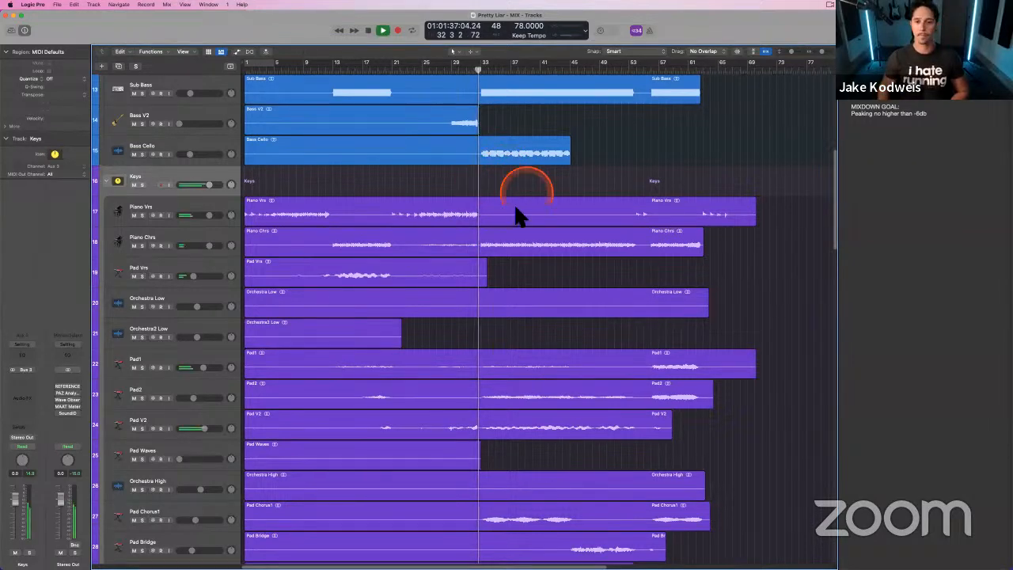
scroll(496, 201, "right", 1)
scroll(482, 204, "up", 3)
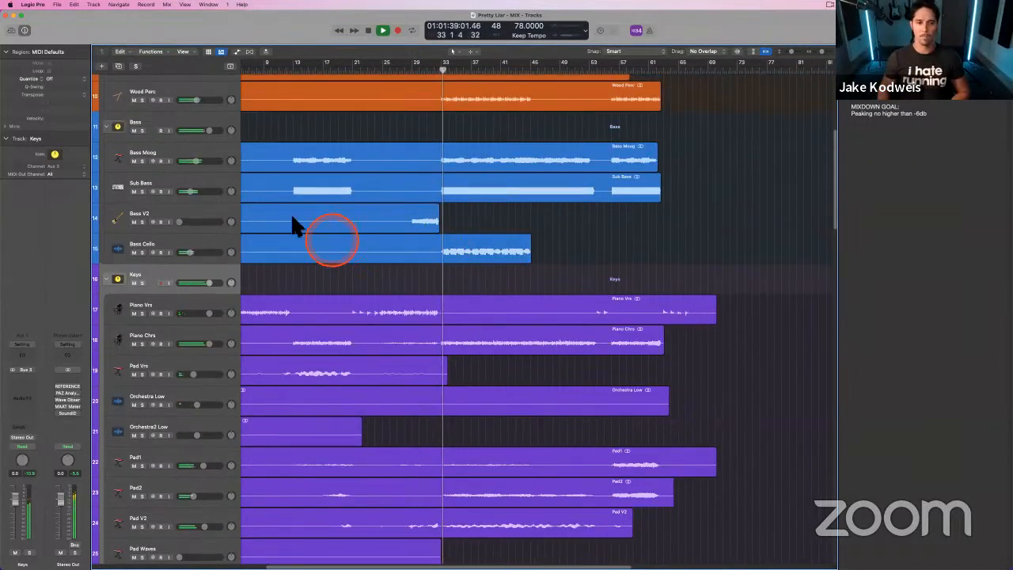
left_click(194, 207)
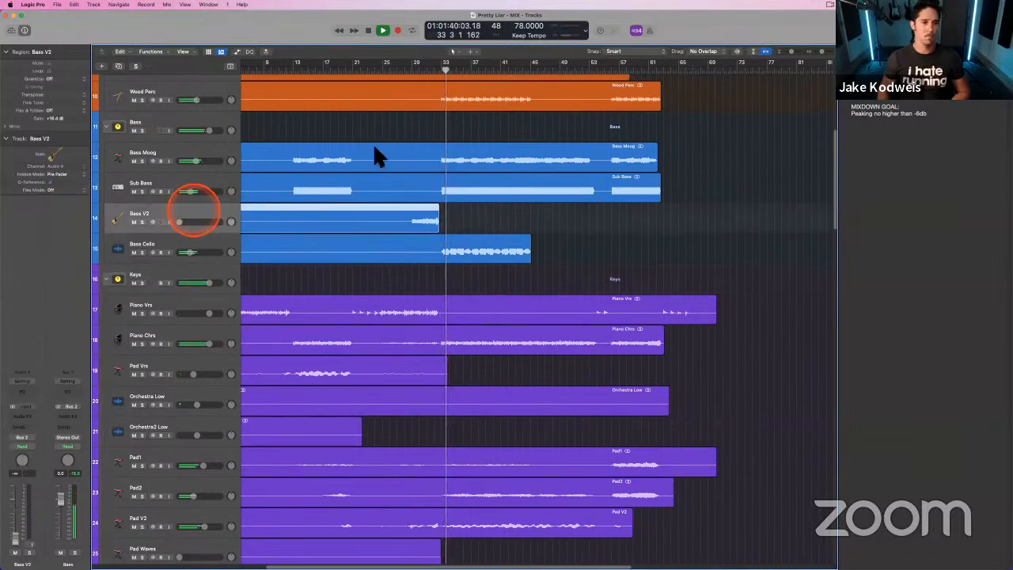
left_click(403, 72)
mouse_move(177, 221)
left_mouse_down()
mouse_move(237, 219)
mouse_move(181, 222)
mouse_move(190, 221)
left_mouse_up()
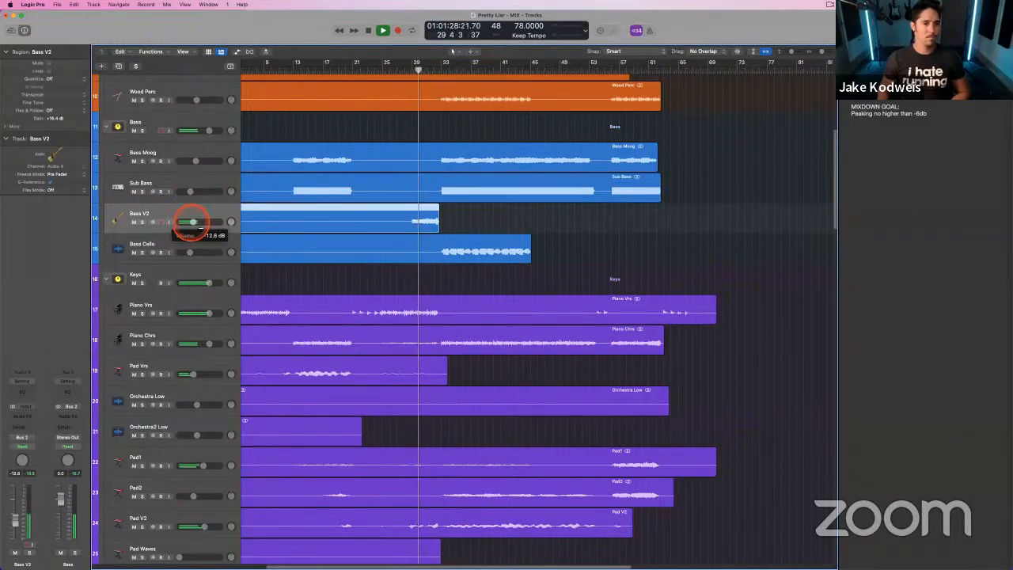
- Play on from bar 29 into the chorus, checking the Piano Vrs track and the Wood Perc track
scroll(396, 253, "left", 3)
scroll(407, 264, "down", 2)
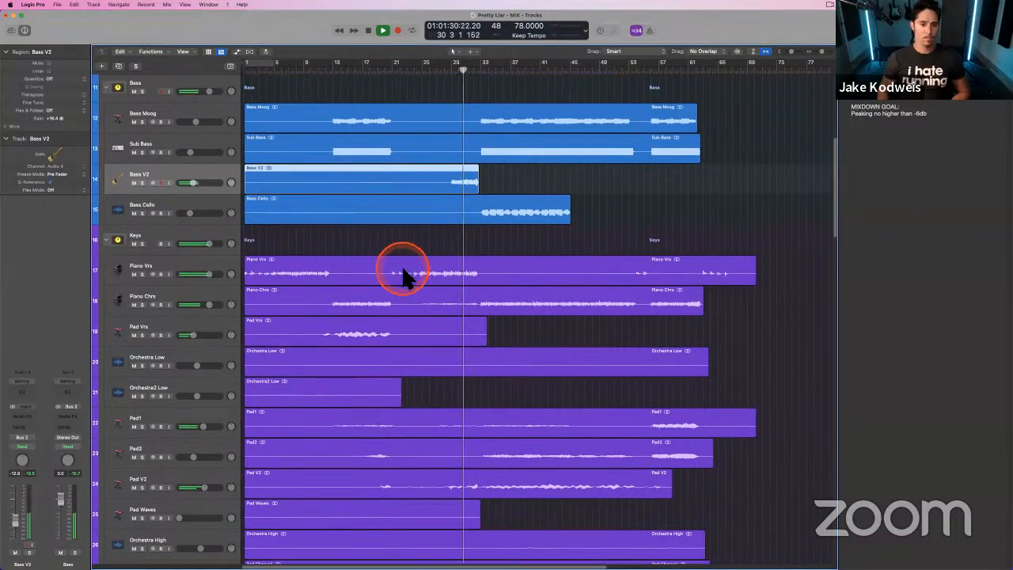
left_click(439, 274)
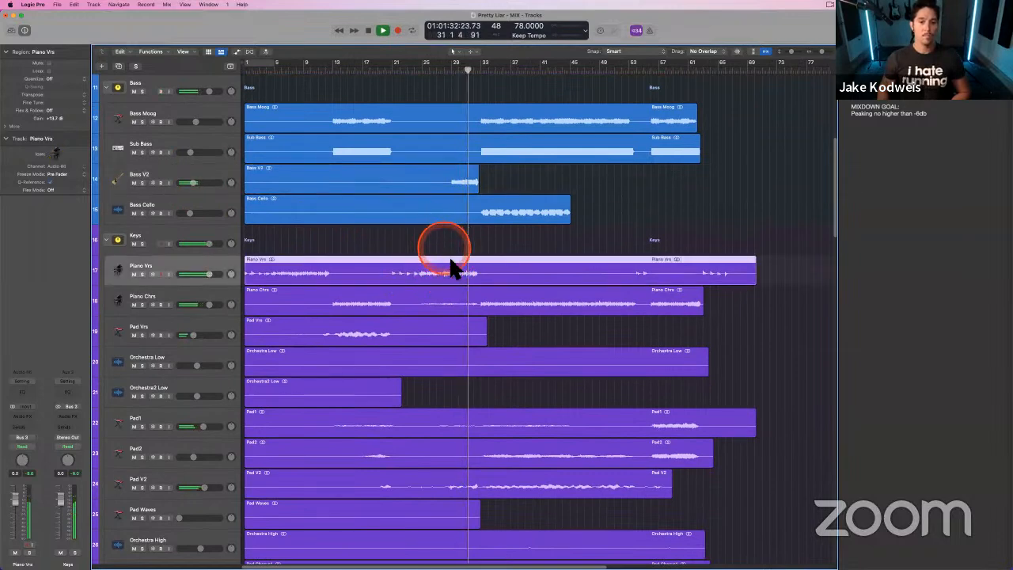
key("space")
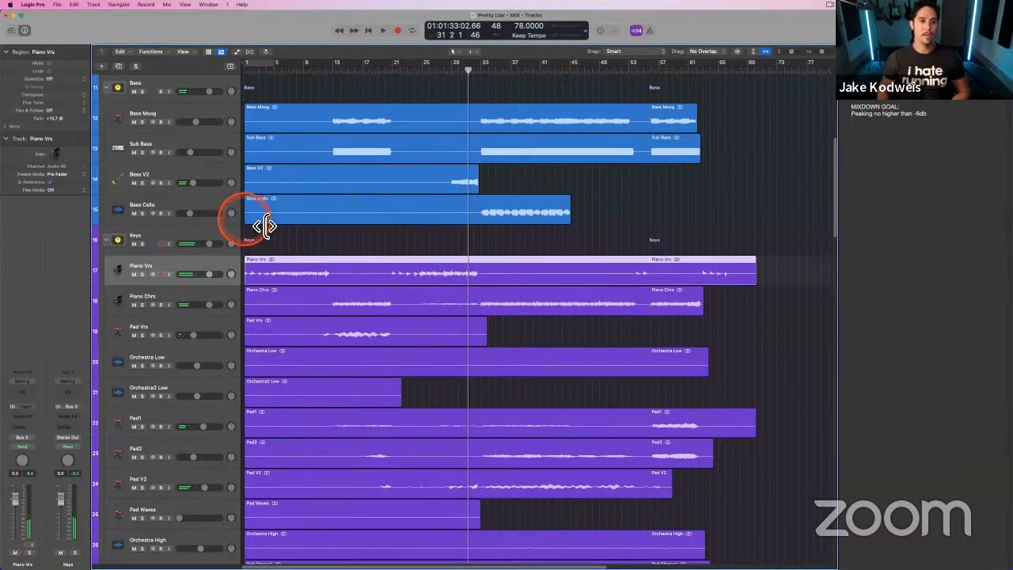
key("space")
scroll(341, 218, "up", 2)
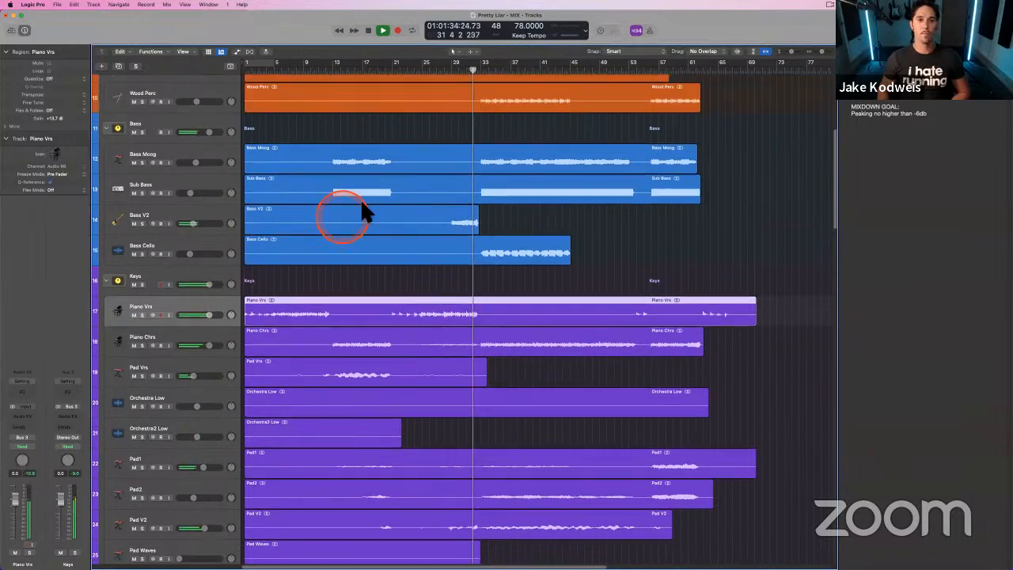
left_click(394, 142)
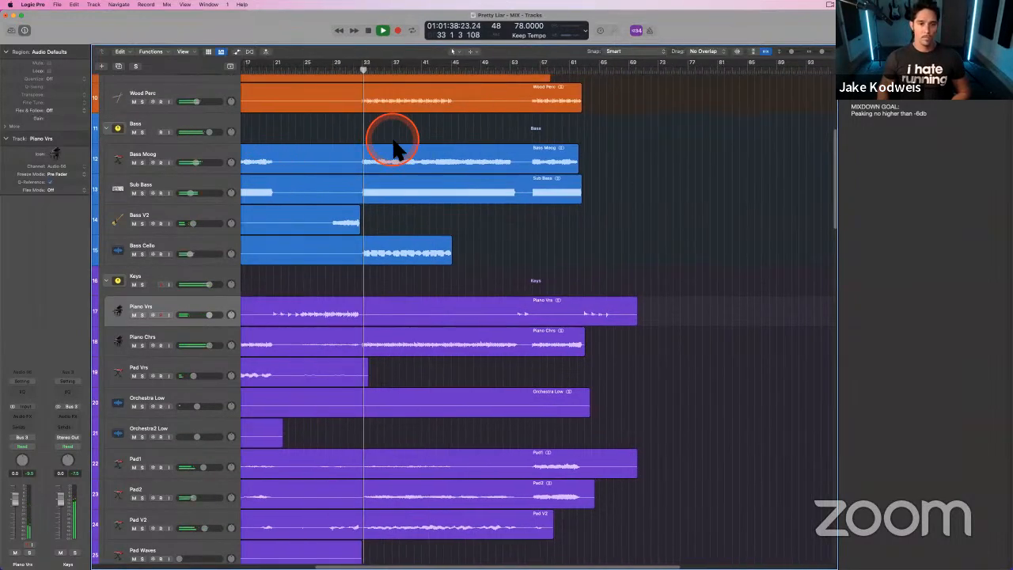
scroll(433, 152, "up", 4)
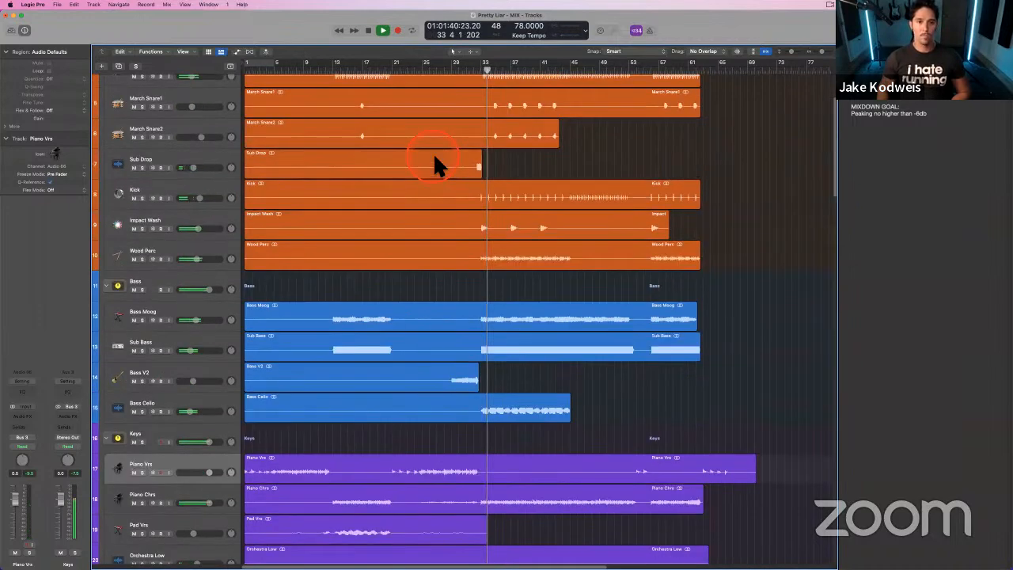
left_click(199, 255)
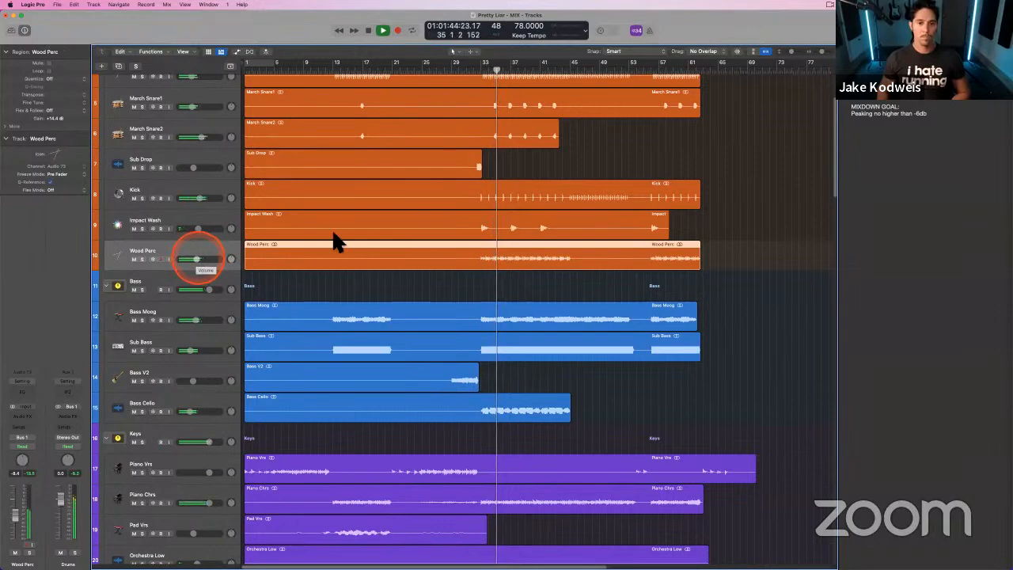
- Keep the chorus playing, select the Lv Chorus track, look through the choir tracks and stop playback at bar 38
scroll(338, 238, "up", 2)
scroll(466, 276, "down", 20)
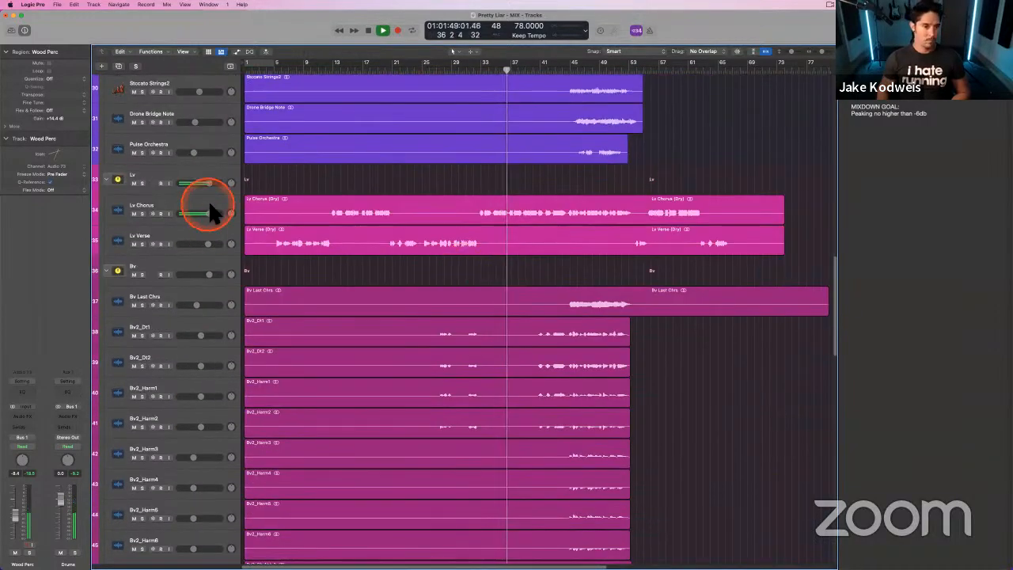
left_click(210, 212)
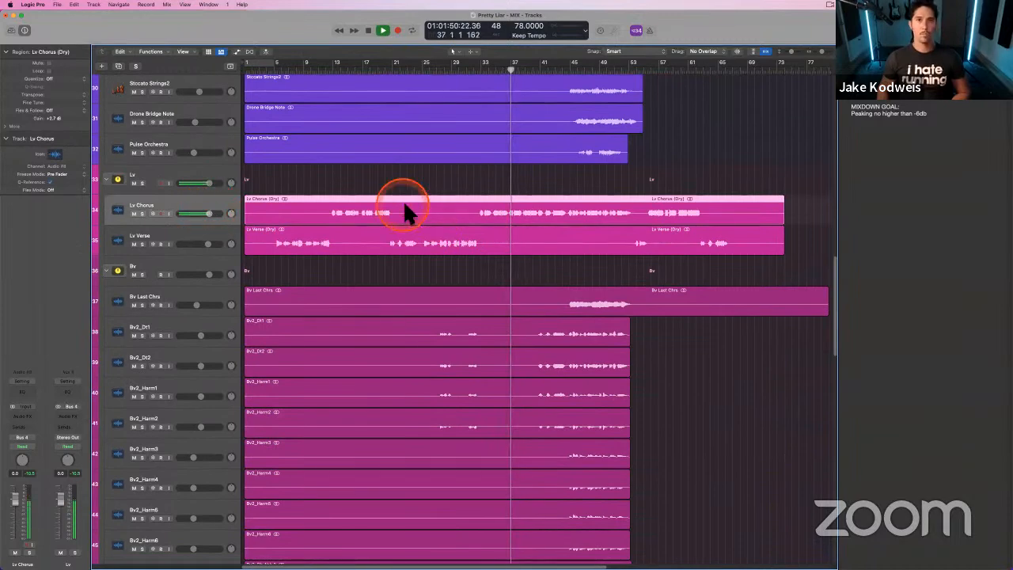
scroll(440, 190, "down", 20)
scroll(441, 190, "down", 15)
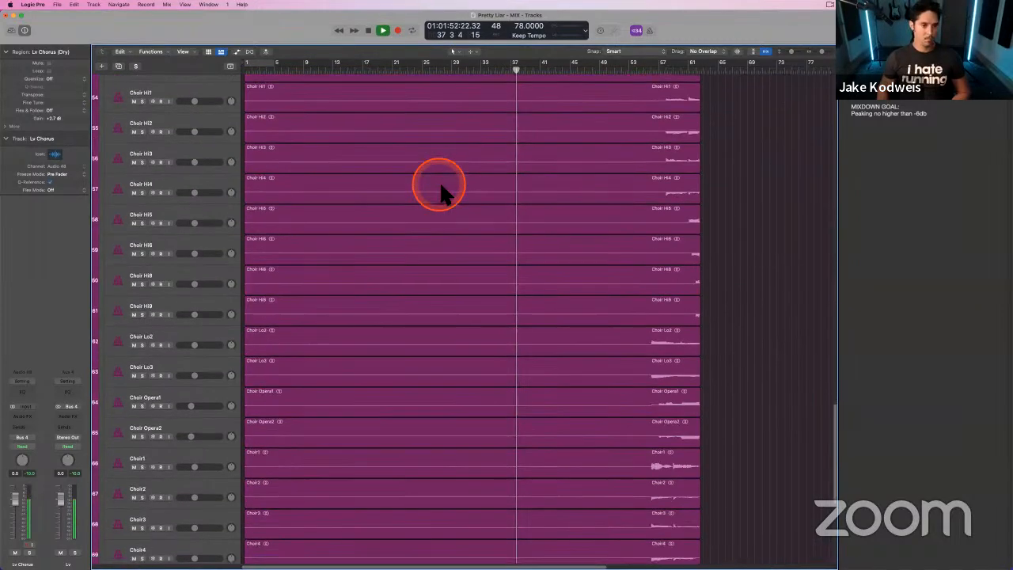
key("space")
- Find and select the Pad Waves track, enlarge the track waveforms and set the region's gain to about +6.2 dB
scroll(410, 279, "up", 20)
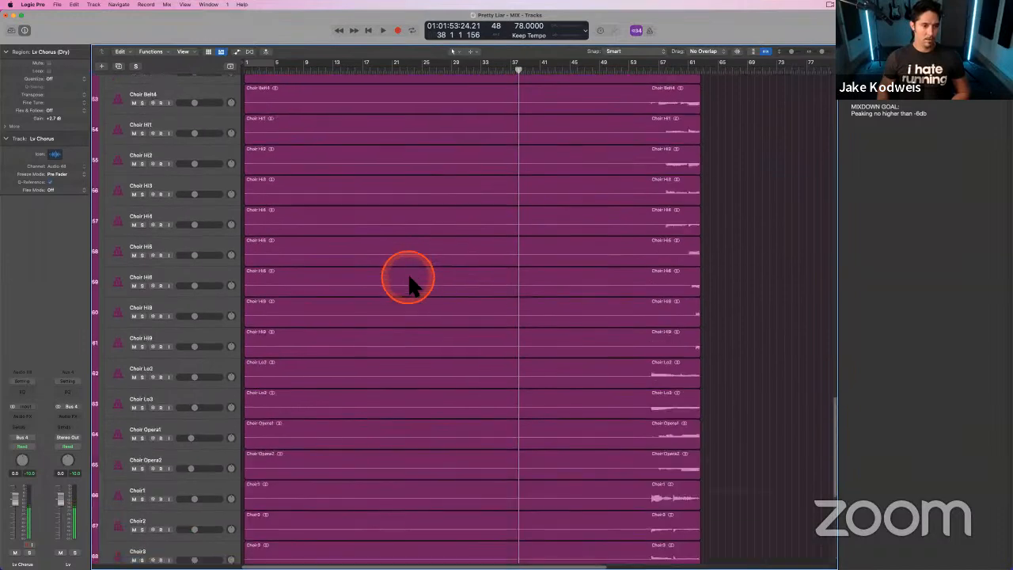
scroll(410, 279, "up", 14)
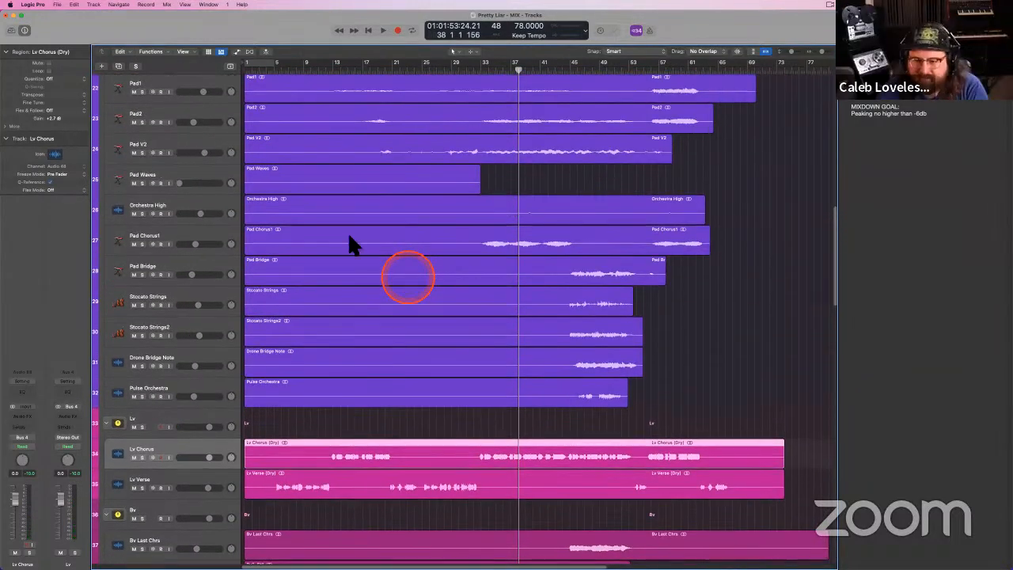
left_click(183, 181)
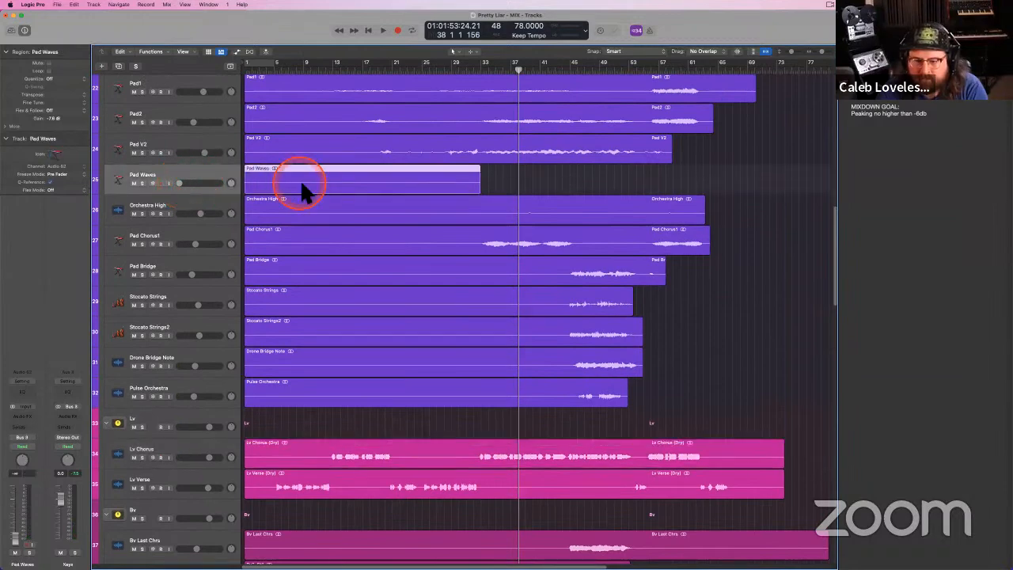
left_click(792, 51)
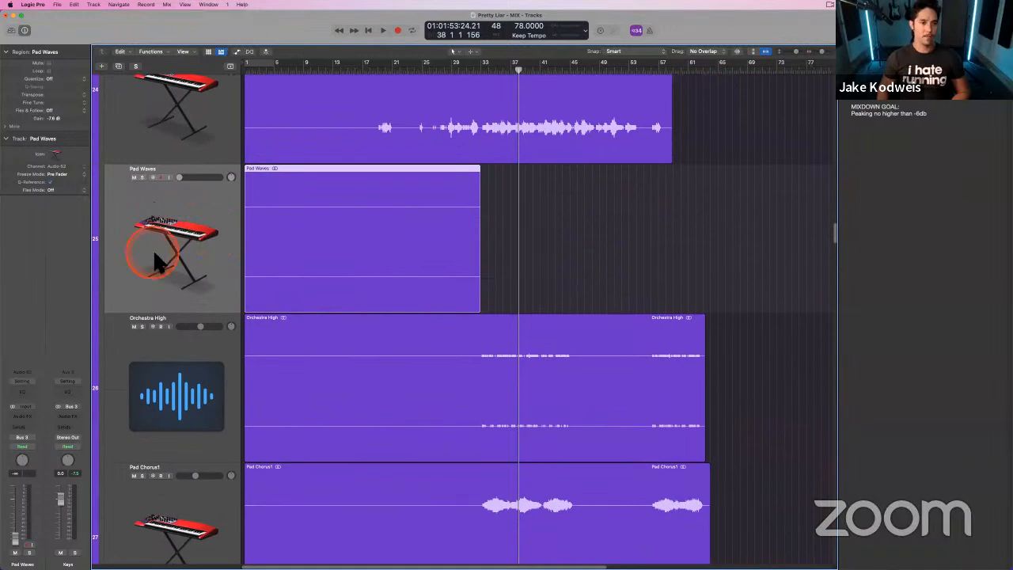
left_click_drag(57, 117, 57, 83)
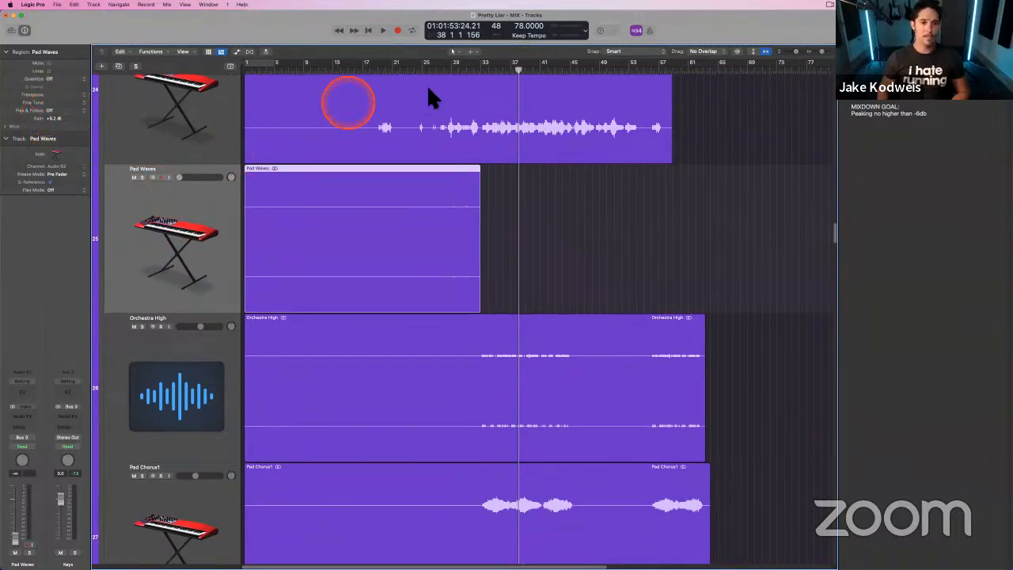
- Solo Pad Waves from bar 29, raising its track volume to about -2.2 dB and its region gain to about +18.5 dB
left_click(452, 63)
key("s")
key("space")
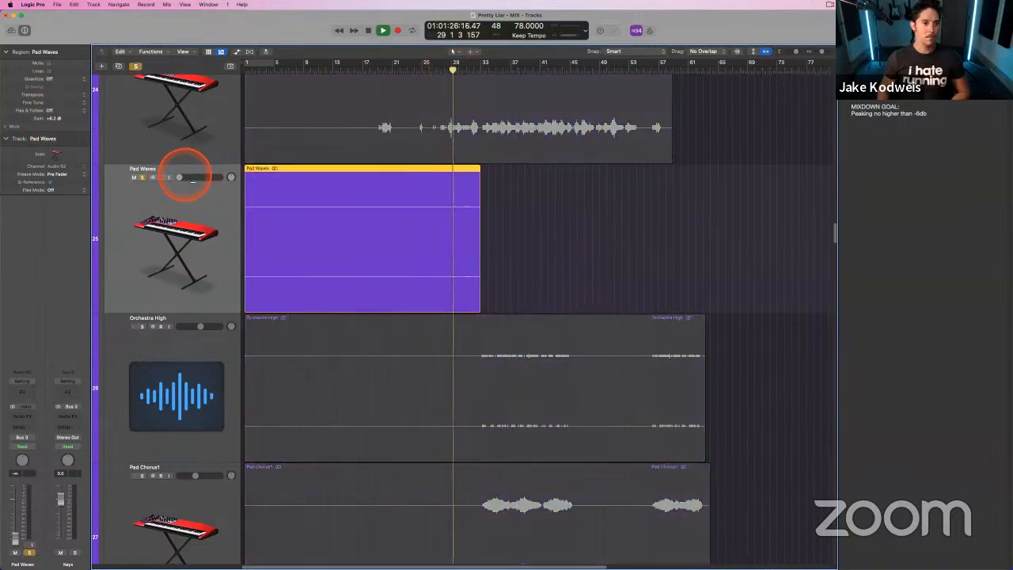
left_click_drag(181, 177, 240, 178)
left_click_drag(66, 129, 61, 2)
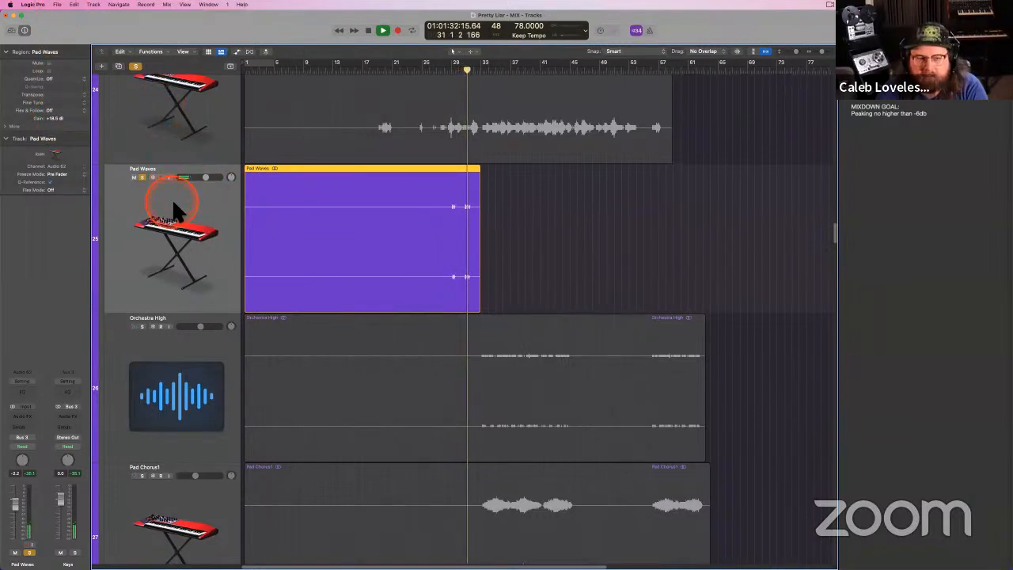
- Replay the soloed Pad Waves part from bar 29, unsolo it and listen to it in the full mix from bar 28
left_click_drag(465, 70, 445, 72)
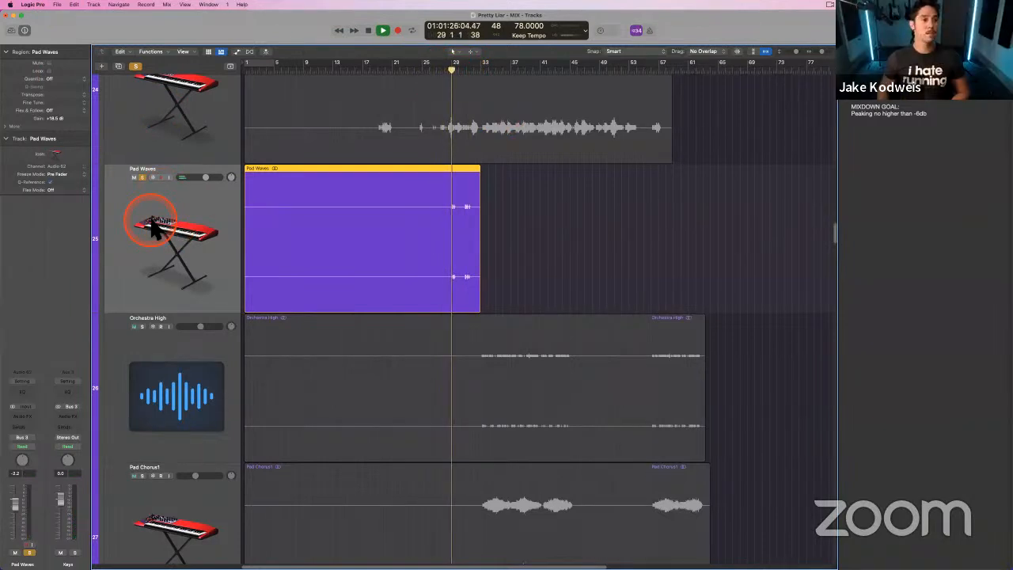
key("space")
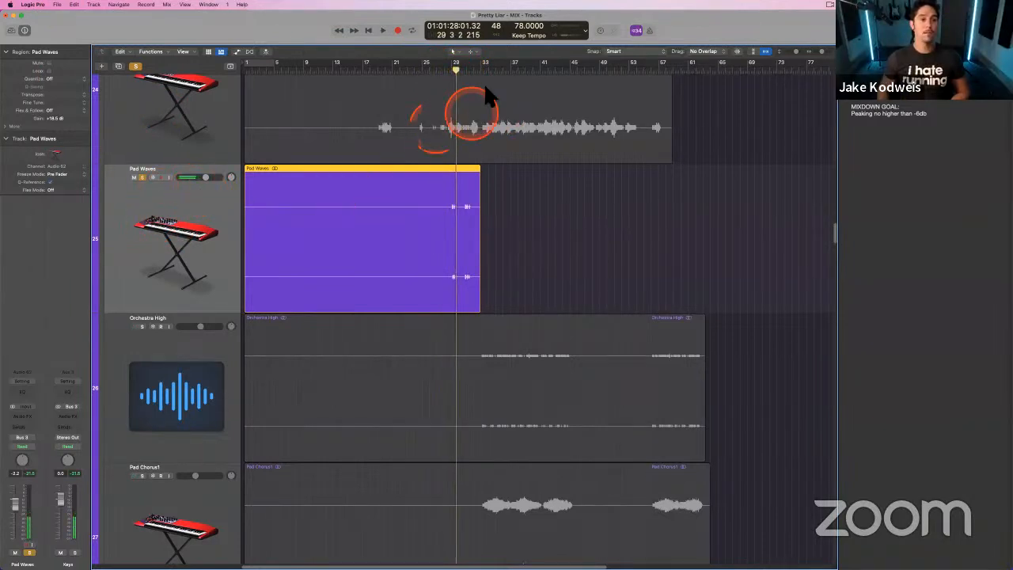
key("super+a")
left_click_drag(467, 78, 448, 68)
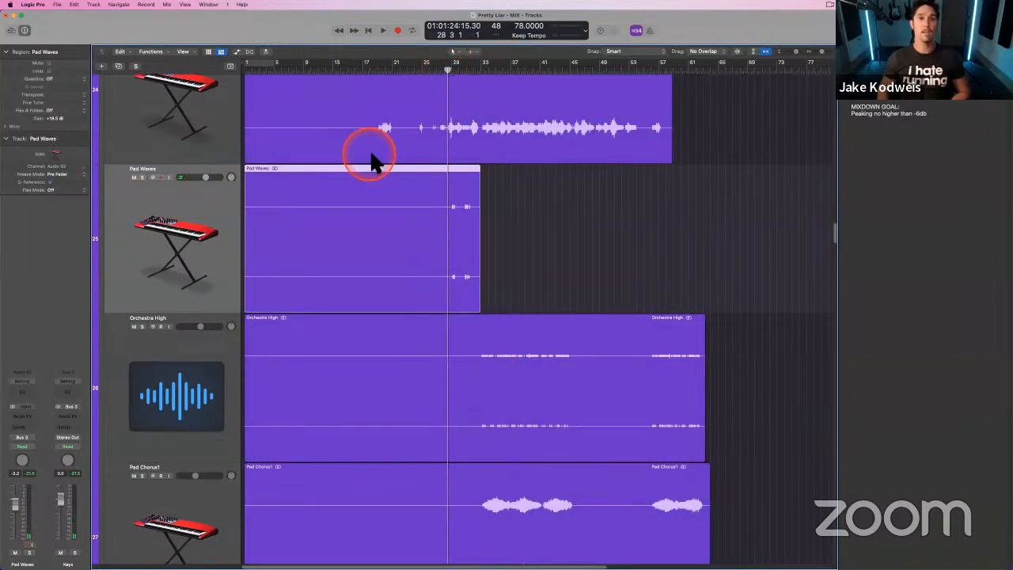
key("space")
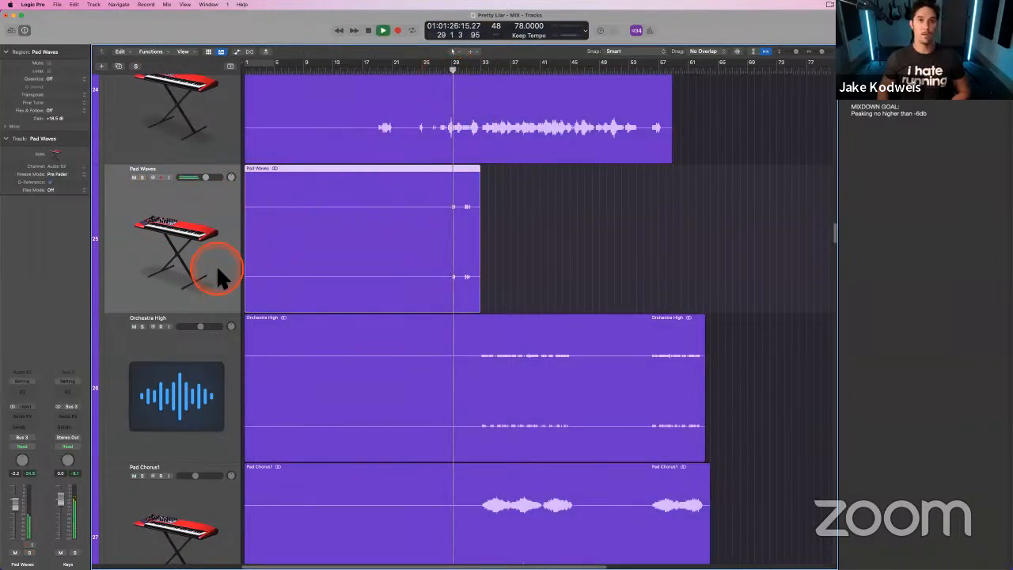
key("space")
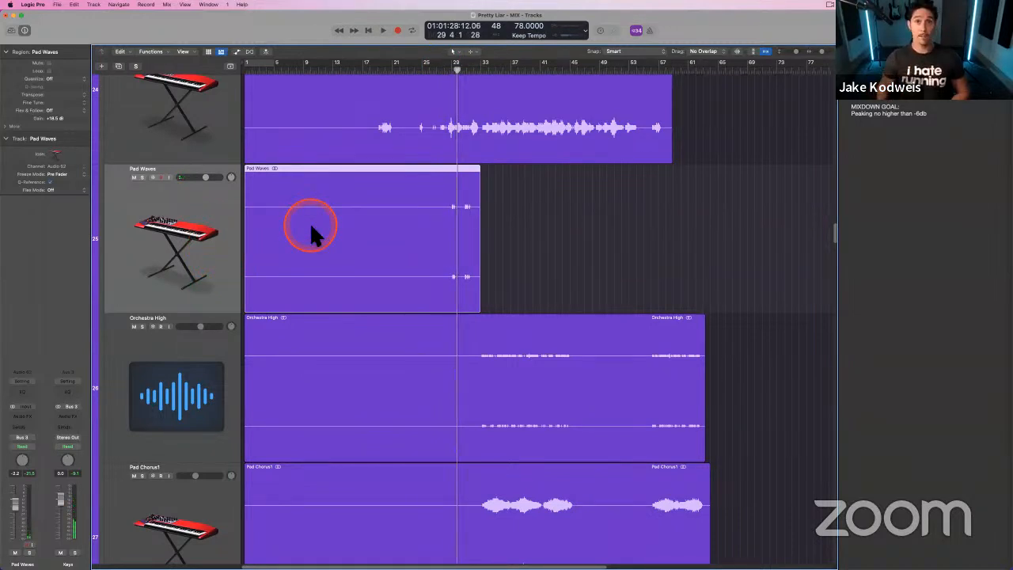
- Reset the Pad Waves volume and fine-tune it to about -1.4 dB while the mix plays
left_click(205, 177)
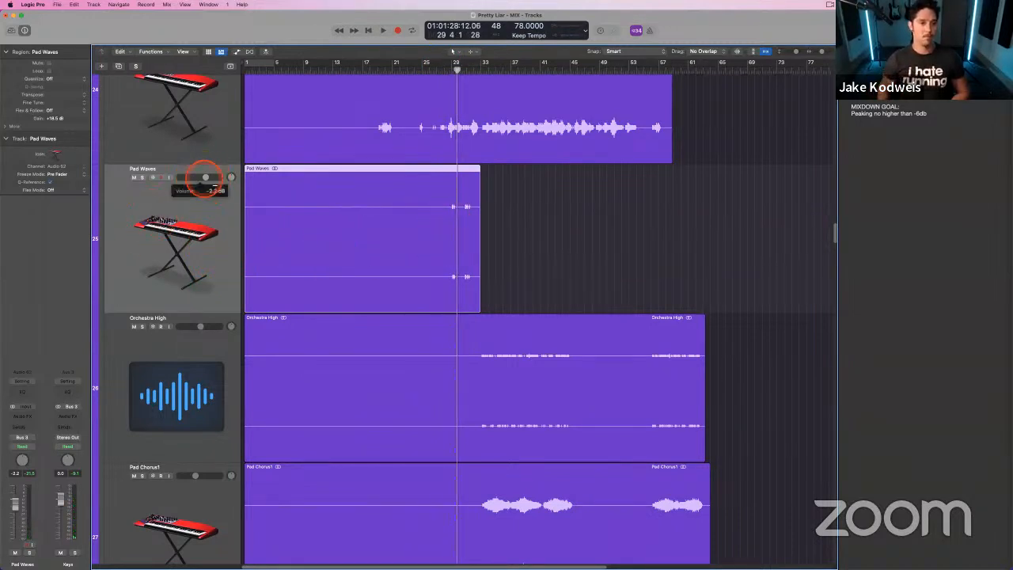
left_click(206, 177, "alt")
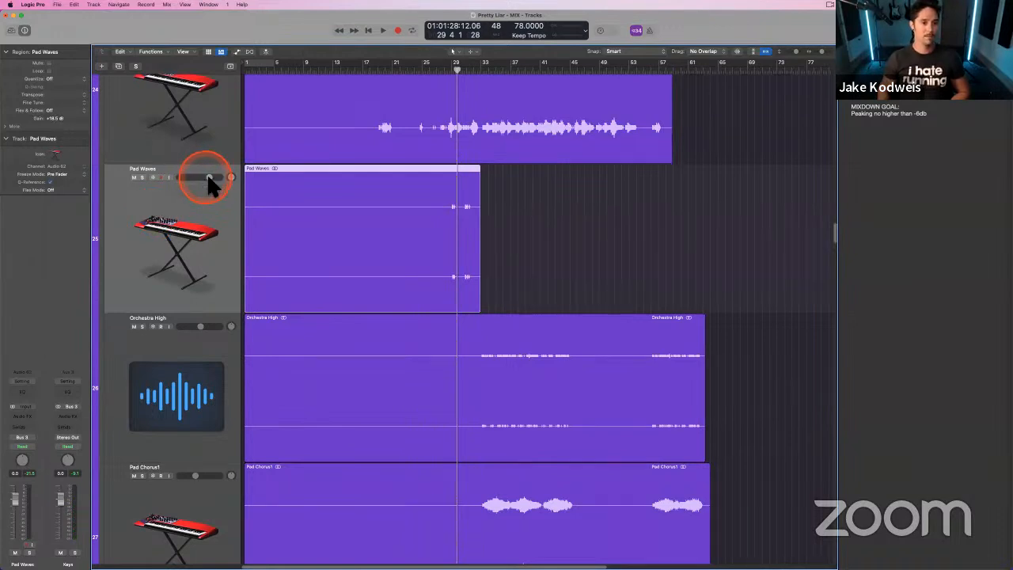
left_click_drag(208, 177, 203, 176)
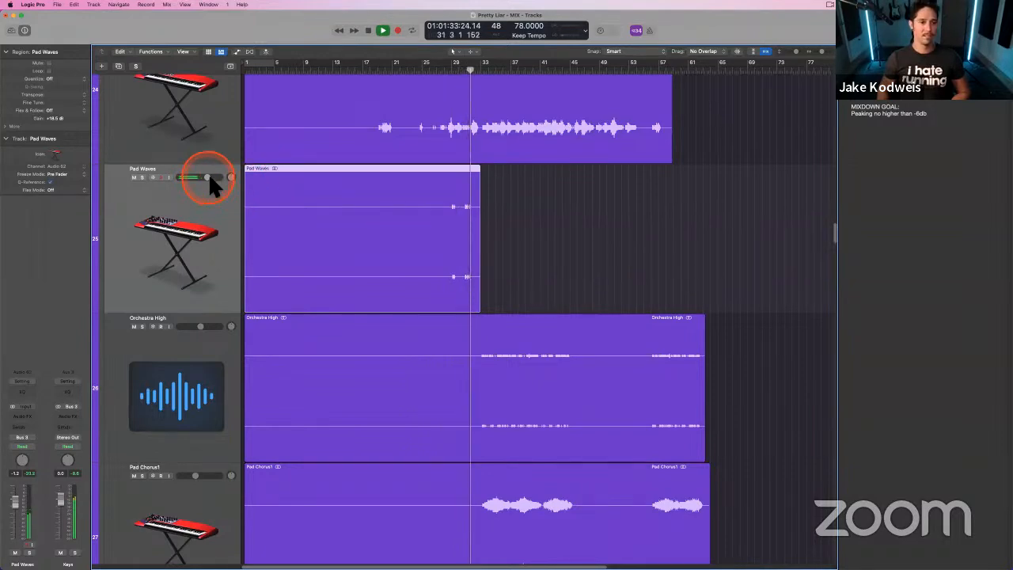
left_click_drag(208, 177, 207, 177)
- Stop playback, add the note "reverb" to the Pad Waves channel strip in the mixer, and close the mixer
key("x")
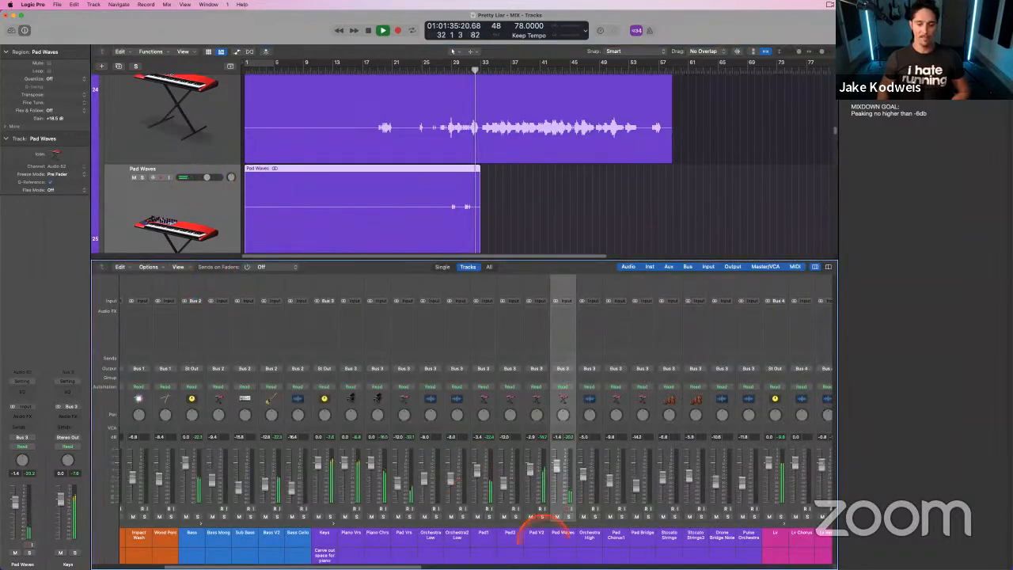
key("space")
left_click(562, 553)
type("reverb")
key("Return")
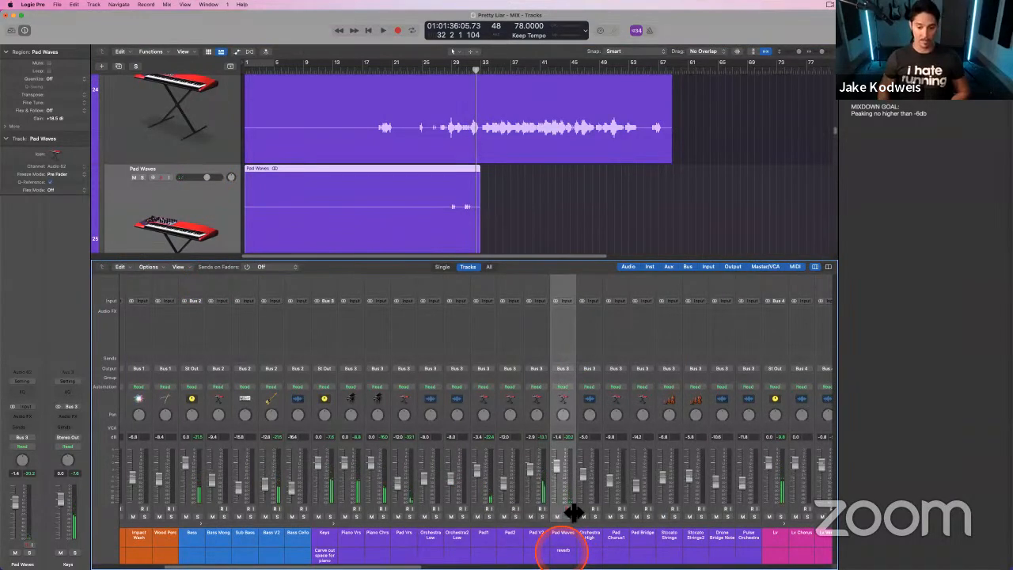
key("x")
- Resume playback into the chorus, find and select the Lv Chorus track, and stop at bar 35
left_click(527, 212)
key("space")
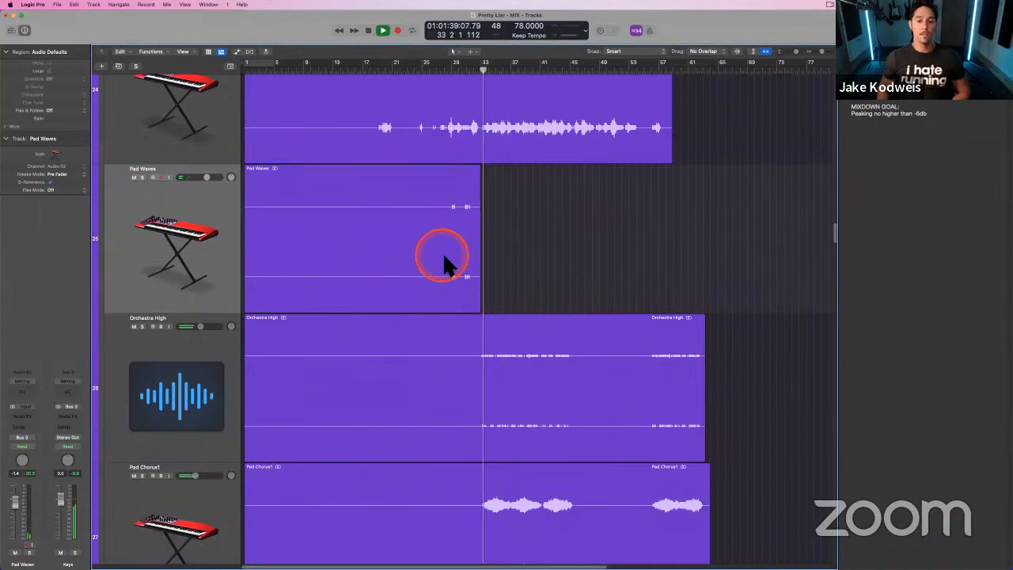
scroll(445, 265, "up", 2)
scroll(445, 266, "down", 10)
scroll(445, 266, "down", 6)
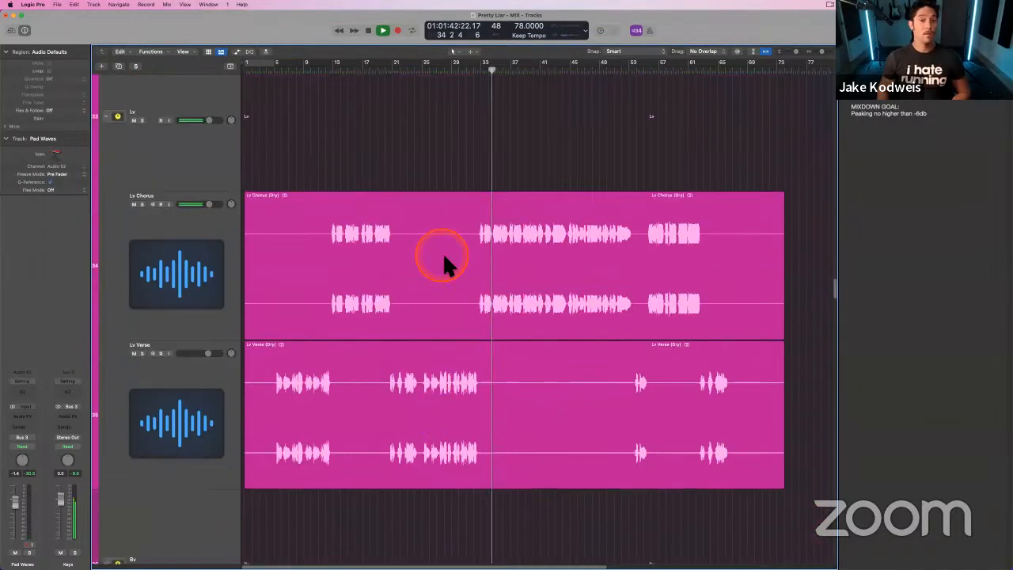
left_click(191, 254)
key("space")
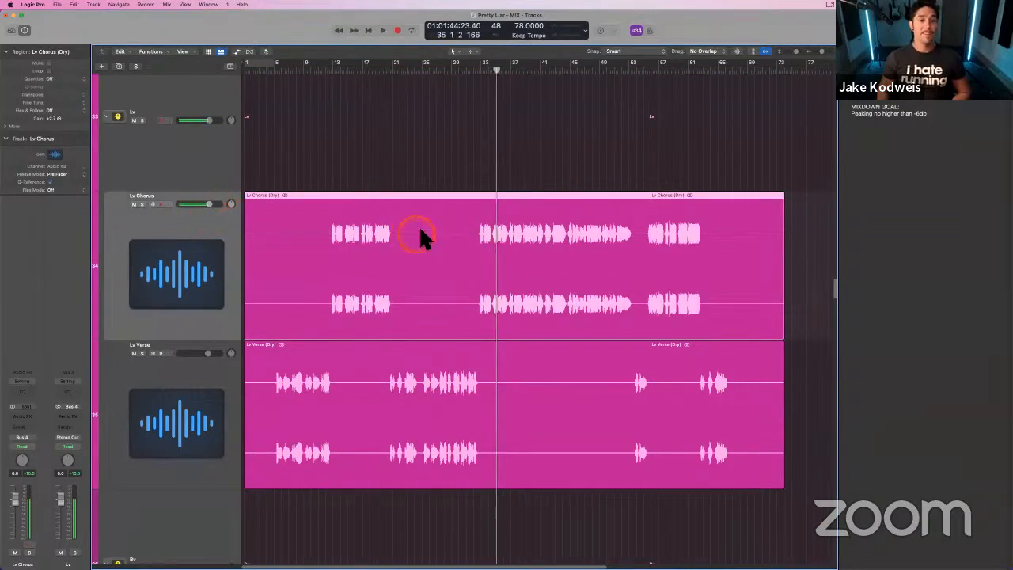
left_click(481, 251)
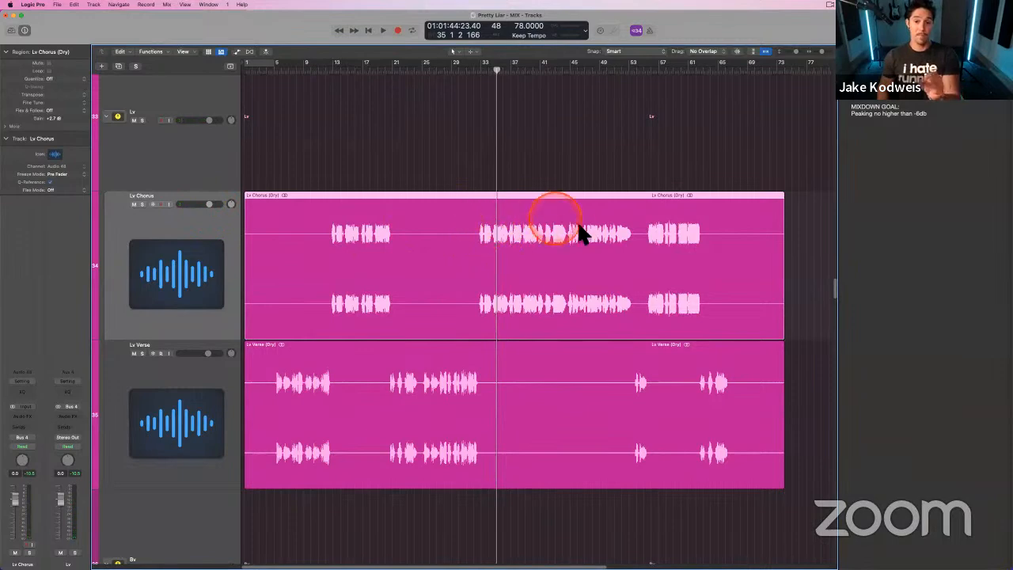
left_click(511, 245)
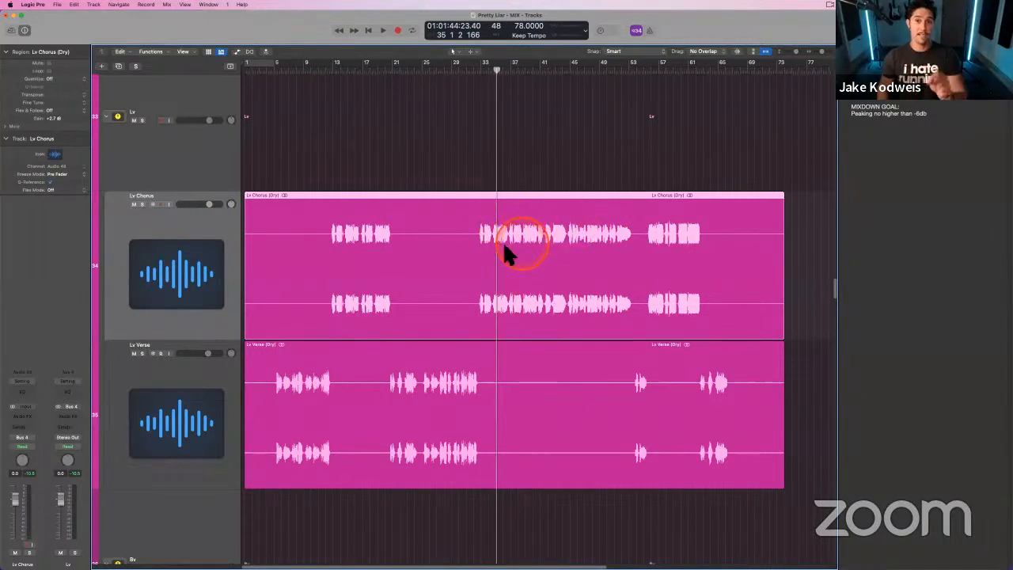
scroll(498, 265, "up", 5)
scroll(498, 264, "down", 4)
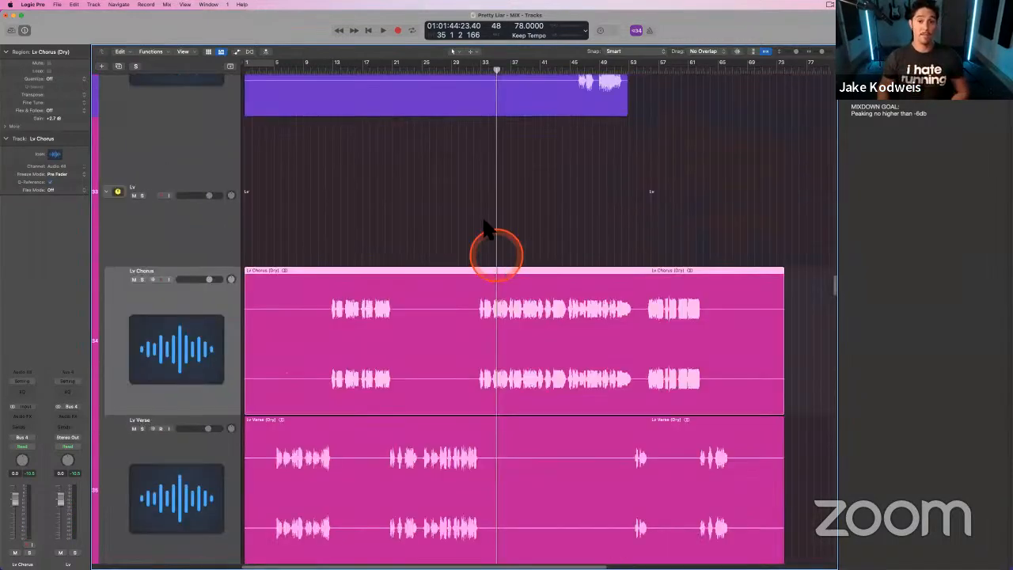
left_click(457, 218)
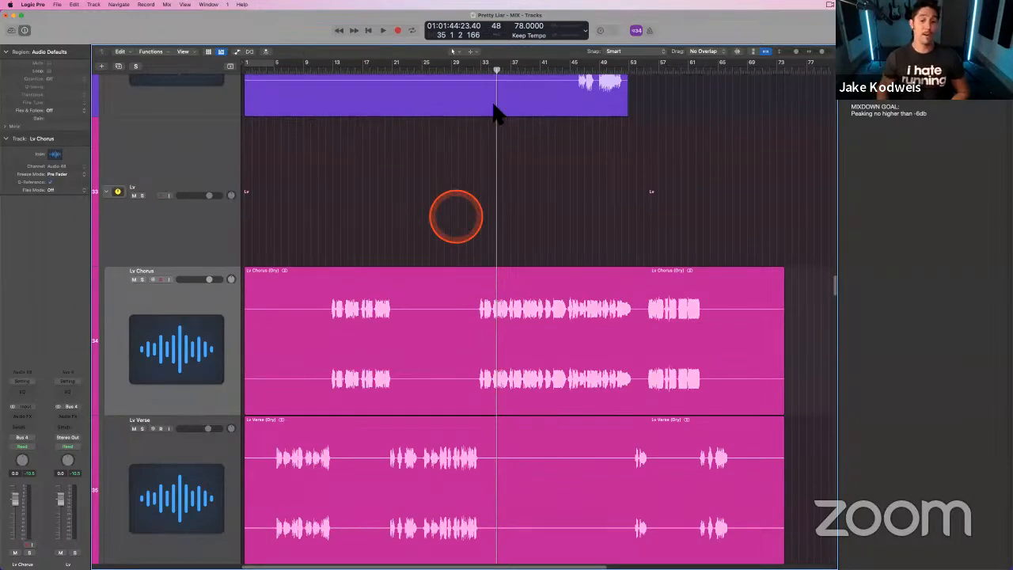
- Solo the Lv Chorus and Lv Verse tracks and show the mixer
key("s")
left_click(182, 456)
key("s")
key("x")
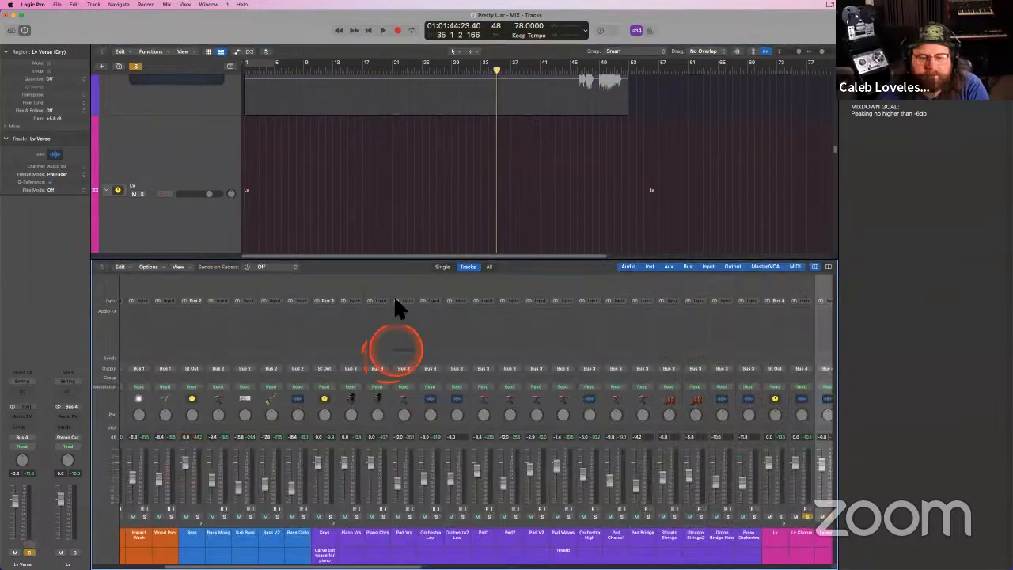
- Bring the lead vocal channel strips into view in the mixer and play the soloed vocals briefly from bar 33
scroll(544, 360, "right", 10)
scroll(455, 279, "left", 4)
scroll(462, 167, "down", 3)
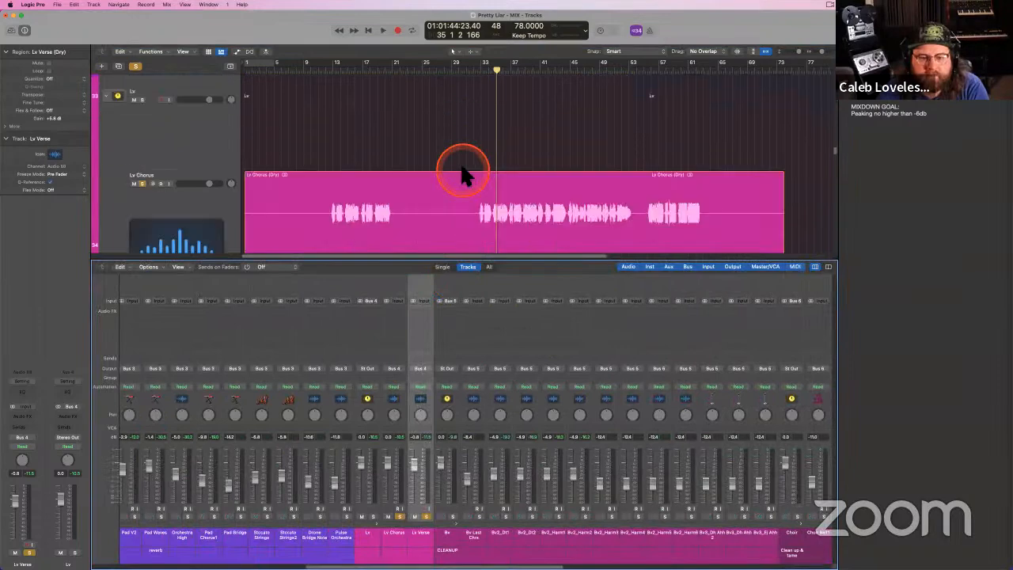
scroll(463, 176, "down", 2)
left_click(467, 61)
key("space")
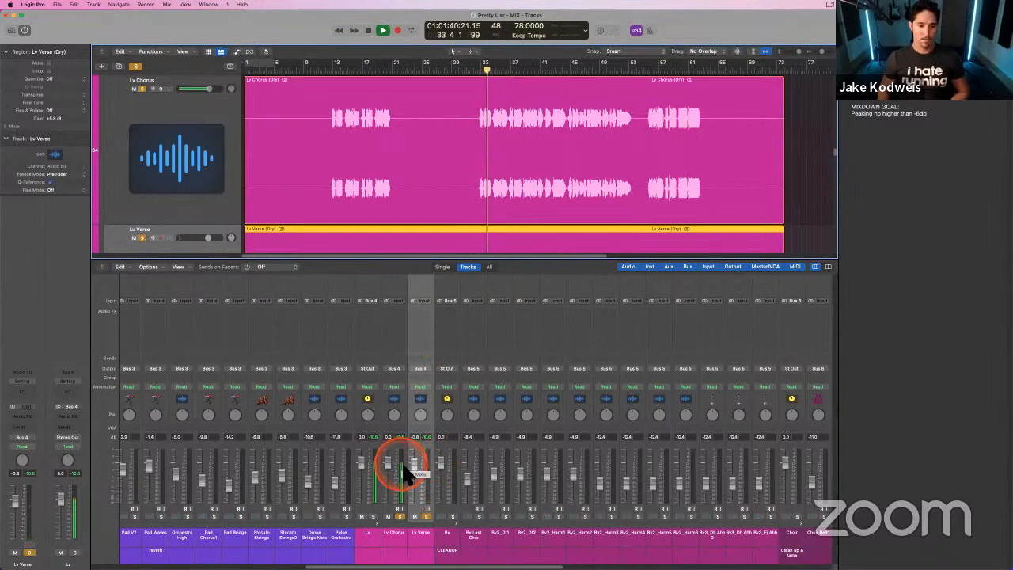
key("space")
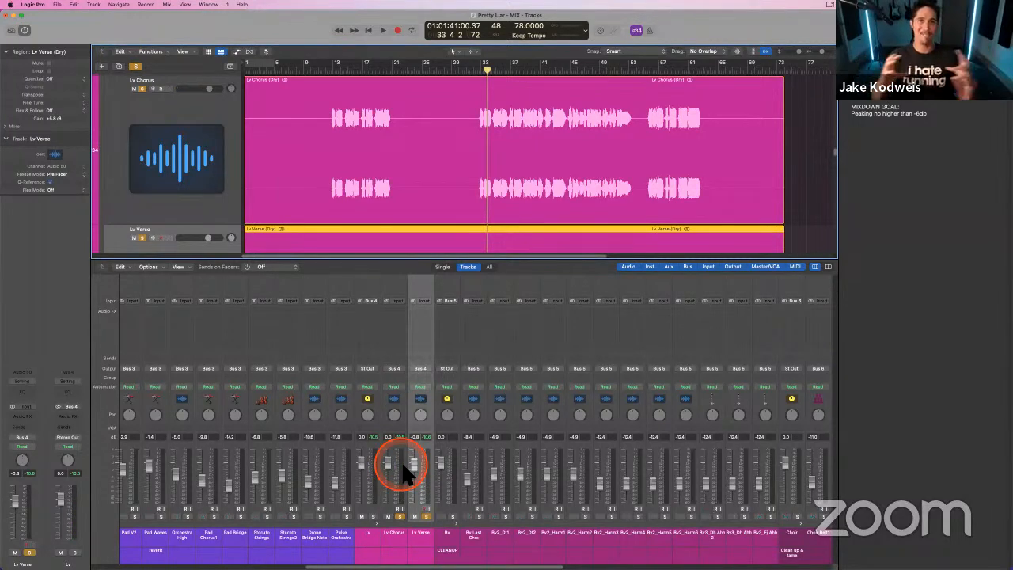
- Clear the vocal solos, close the mixer, and play the chorus in the full mix up to bar 35
left_click(393, 543)
key("x")
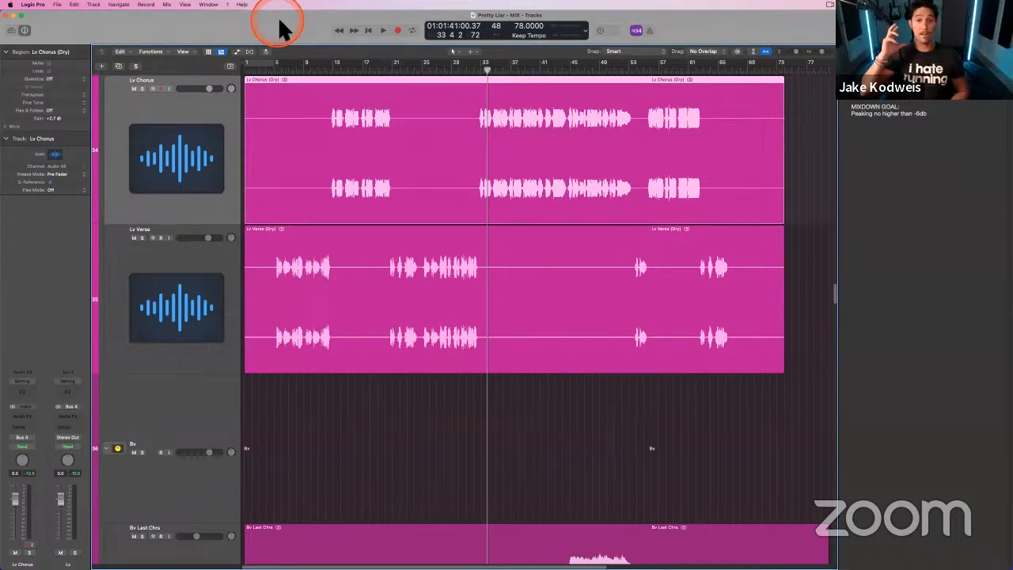
key("space")
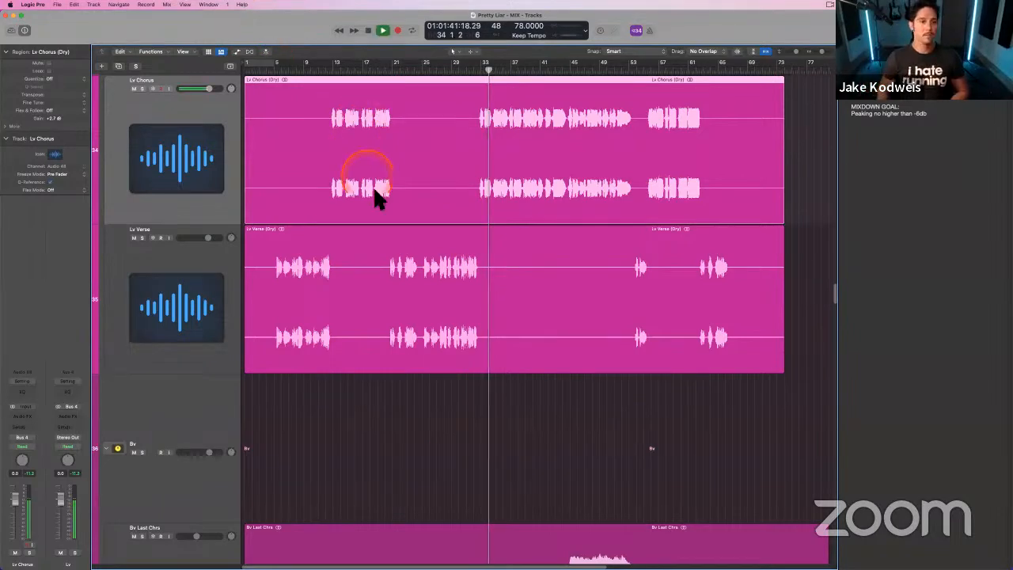
scroll(374, 198, "up", 4)
left_click_drag(796, 51, 787, 52)
key("space")
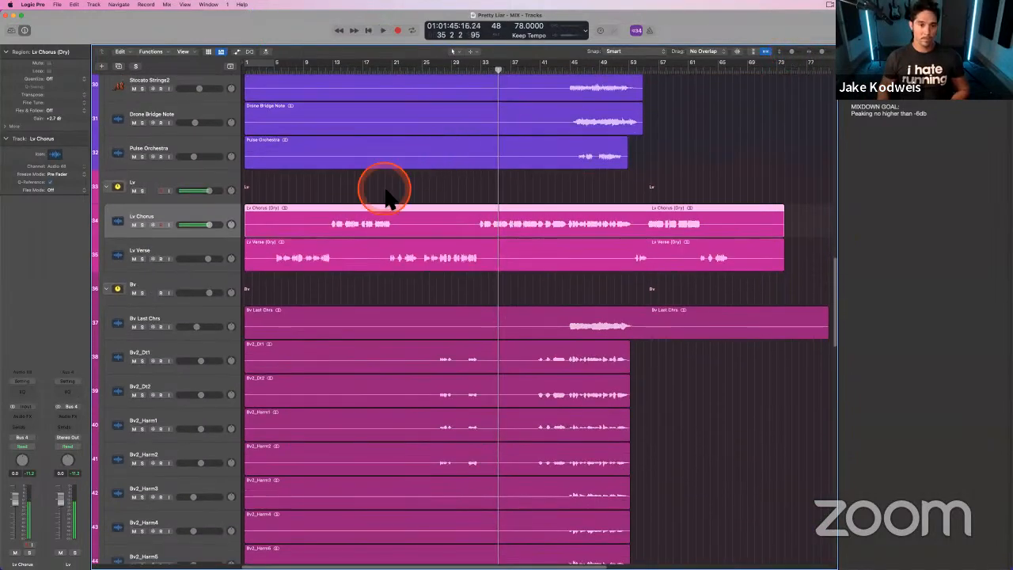
- Look over the drum, bass and keys tracks in the arrangement and return to the lead vocal tracks
left_click(384, 190)
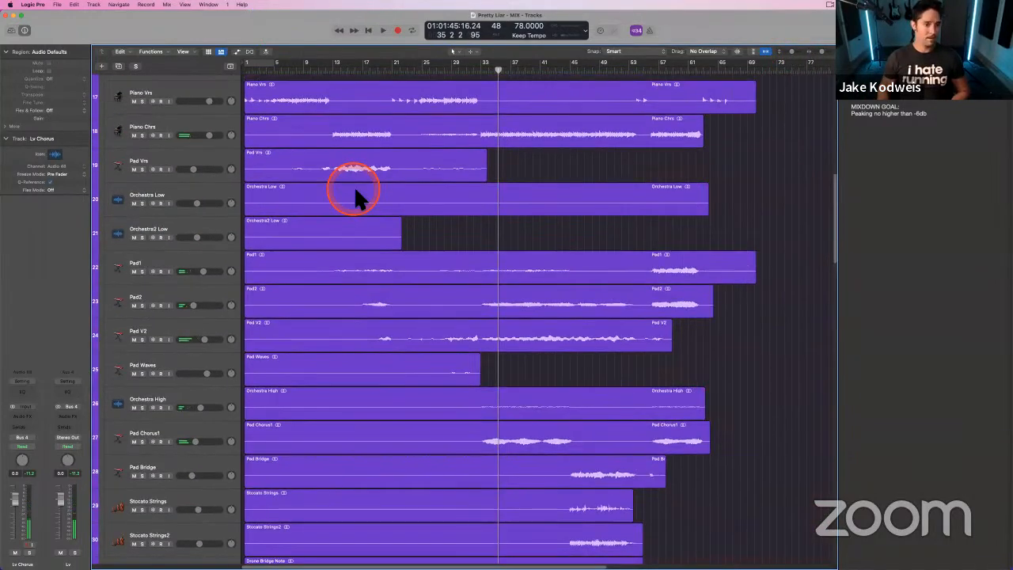
scroll(354, 185, "up", 5)
scroll(354, 185, "up", 8)
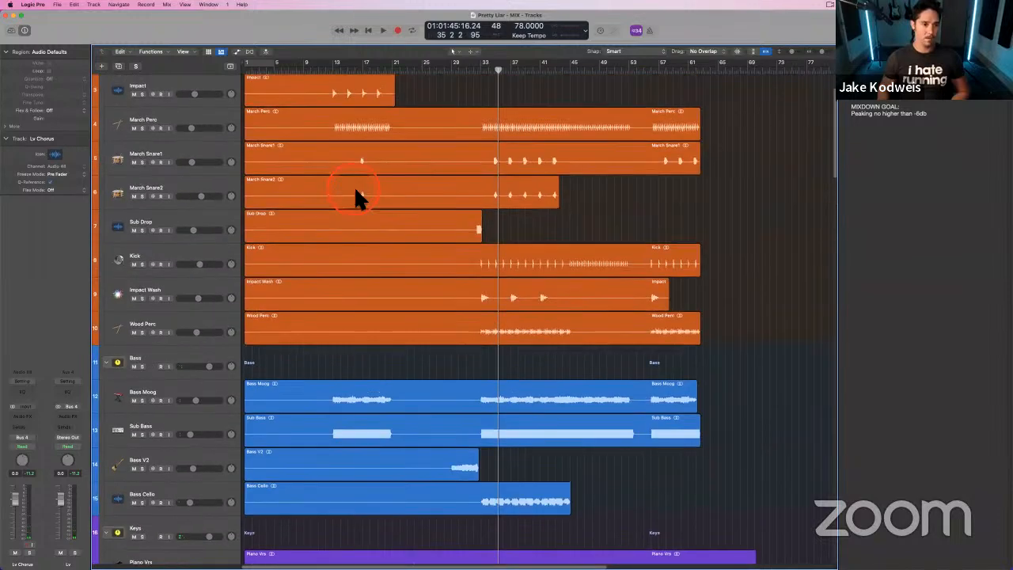
left_click(384, 111)
left_click(416, 154)
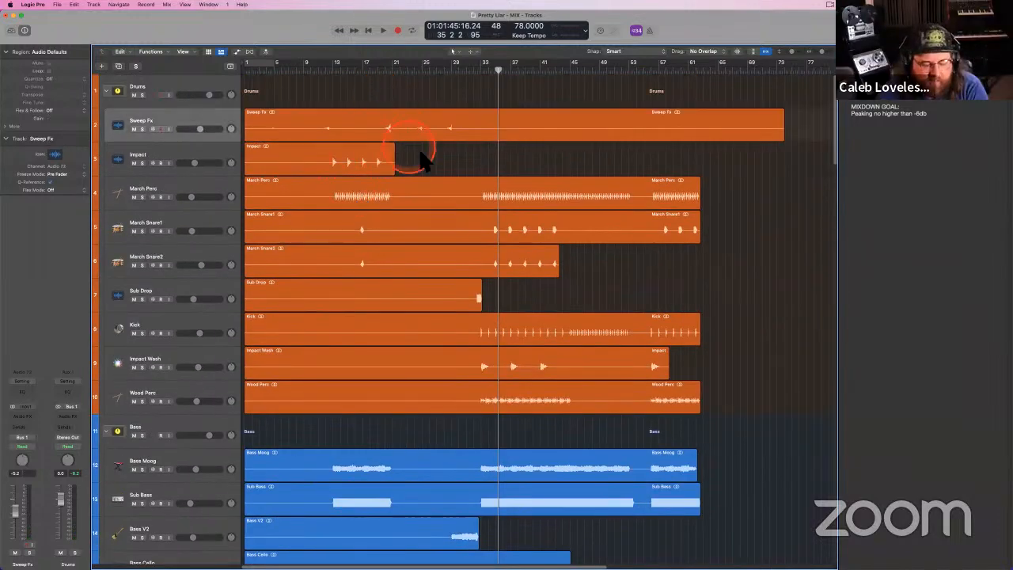
scroll(420, 159, "down", 10)
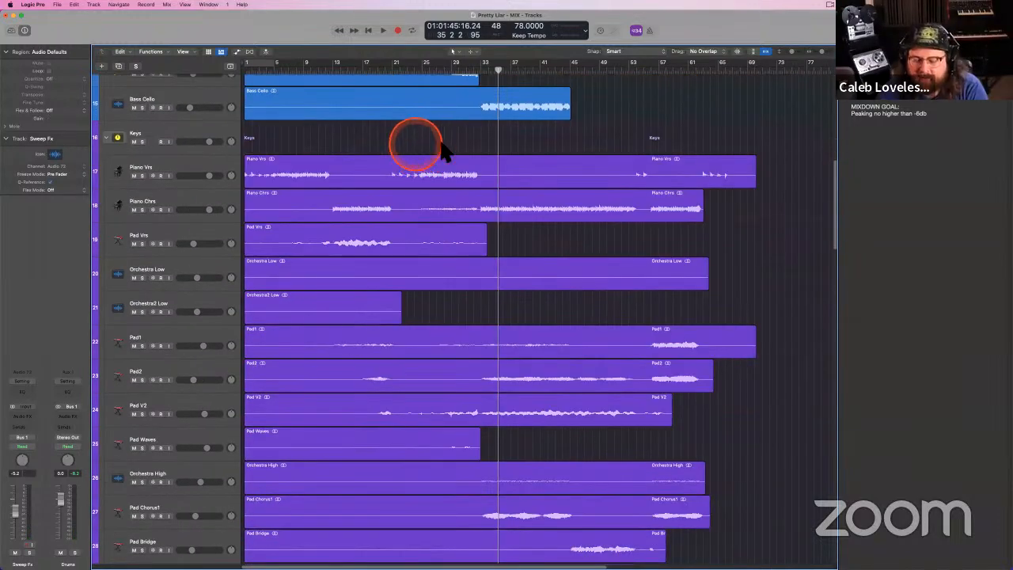
left_click(440, 143)
left_click(408, 151)
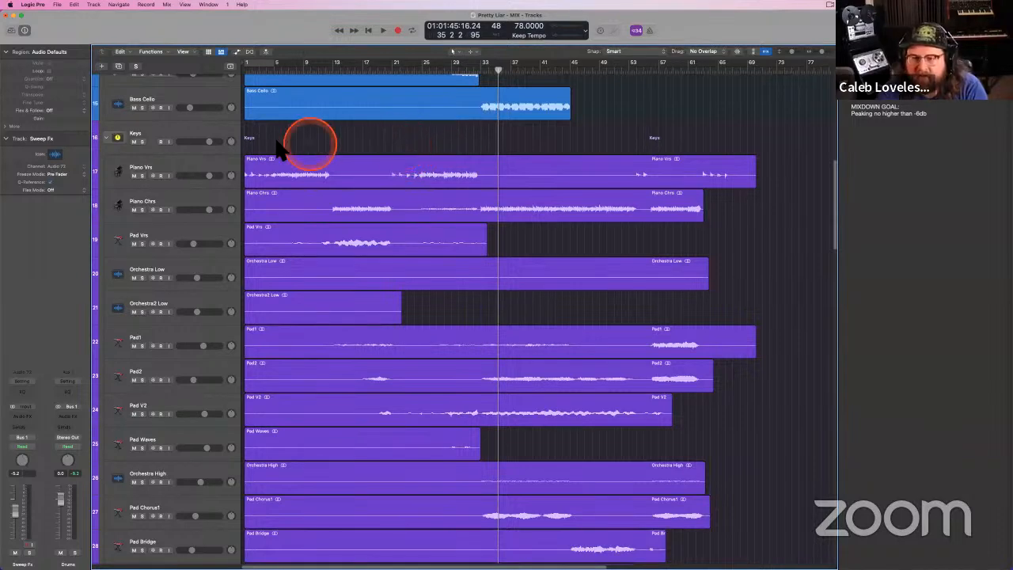
scroll(400, 149, "down", 5)
scroll(399, 151, "down", 6)
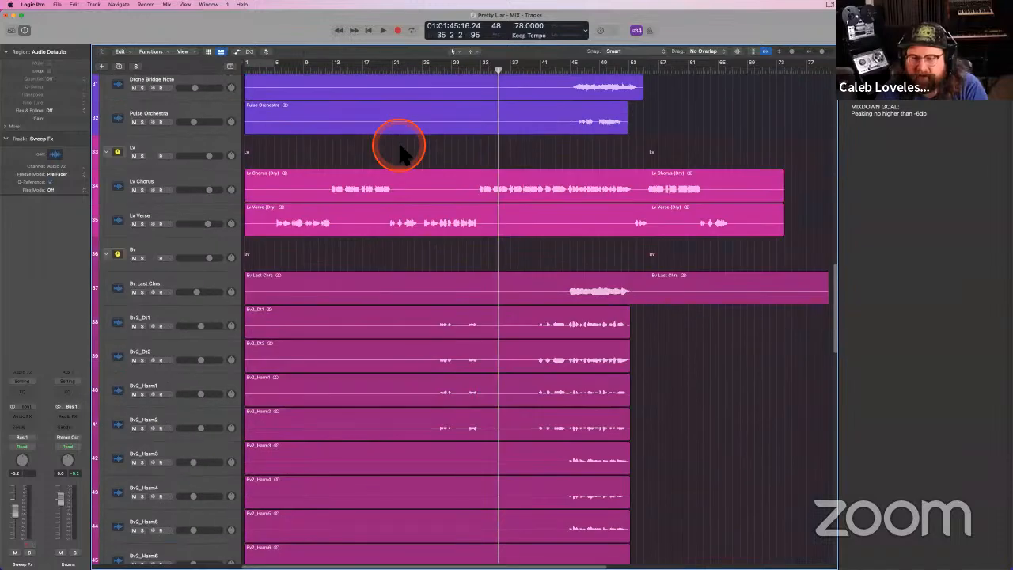
- Zoom in on the lead vocal waveforms and place the playhead at bar 5, just before the first verse vocal
left_click(176, 179)
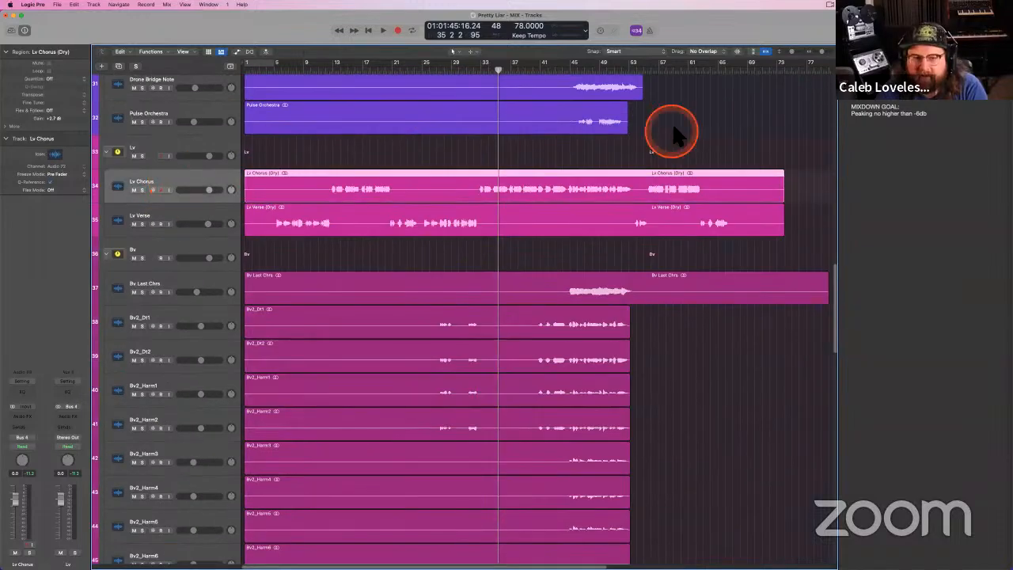
mouse_move(822, 51)
left_mouse_down()
mouse_move(827, 57)
mouse_move(812, 57)
left_mouse_up()
scroll(561, 333, "left", 10)
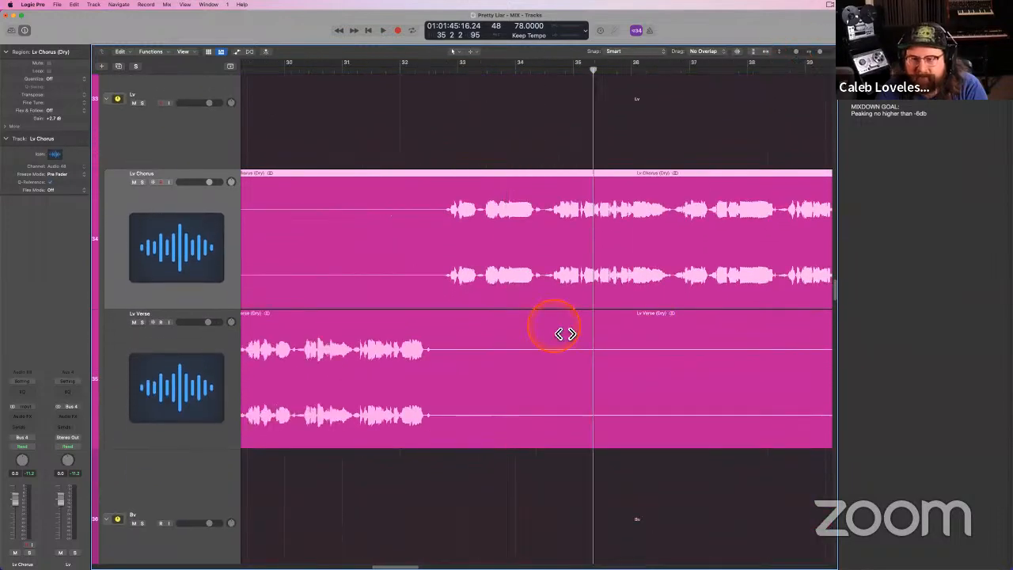
scroll(565, 334, "left", 12)
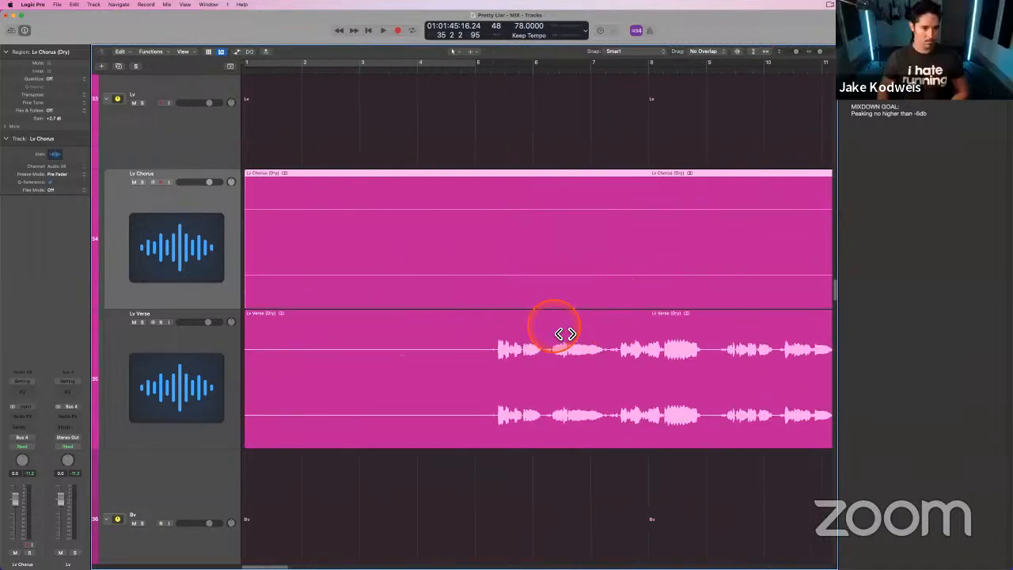
scroll(561, 334, "right", 5)
left_click(493, 356)
scroll(414, 351, "right", 2)
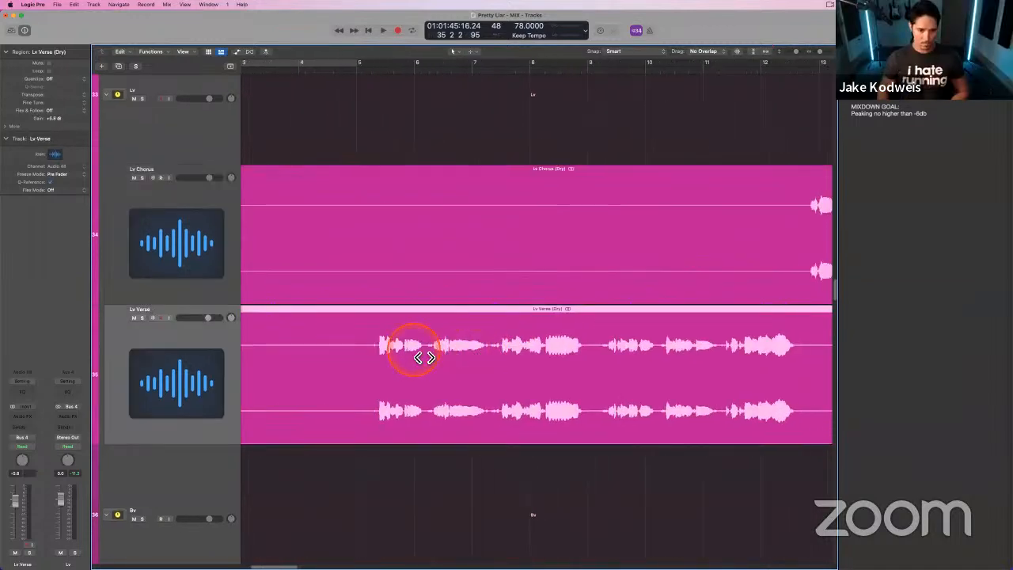
left_click(350, 71)
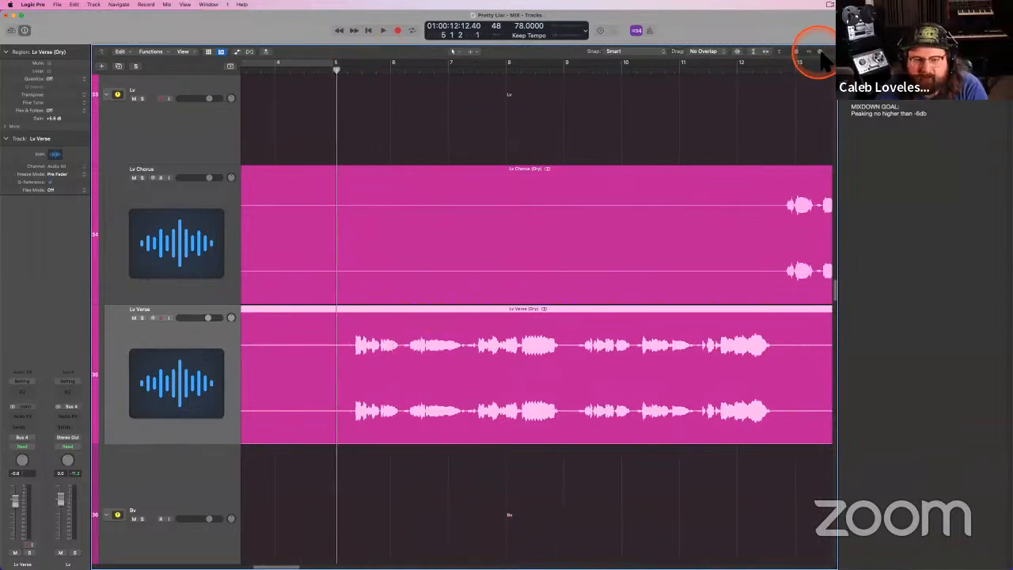
- Compare the Lv Chorus and Lv Verse waveforms across the song at a wider zoom, finishing with Lv Verse selected
left_click_drag(821, 56, 818, 53)
scroll(525, 237, "left", 1)
left_click(404, 200)
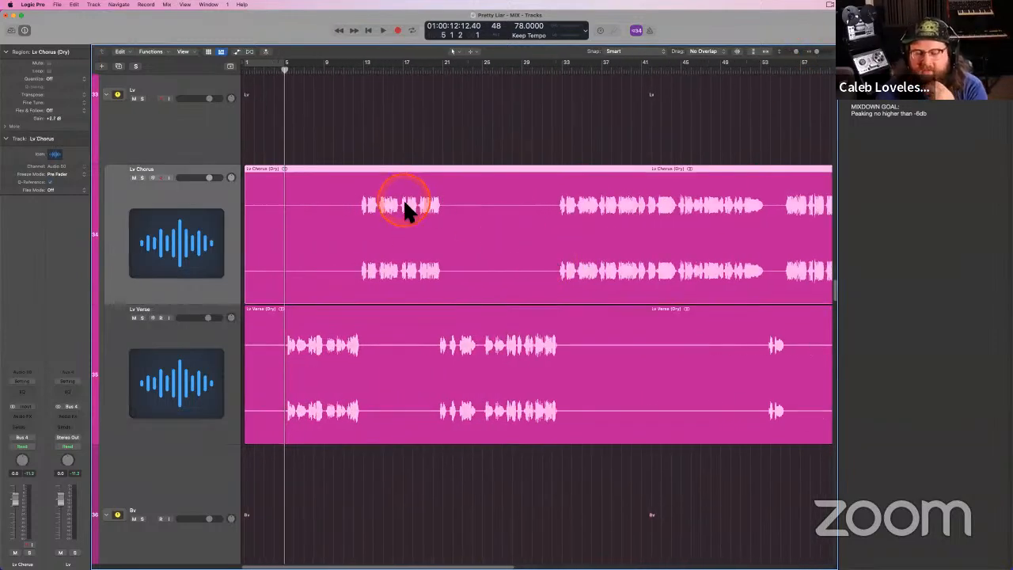
left_click(340, 362)
left_click(504, 258)
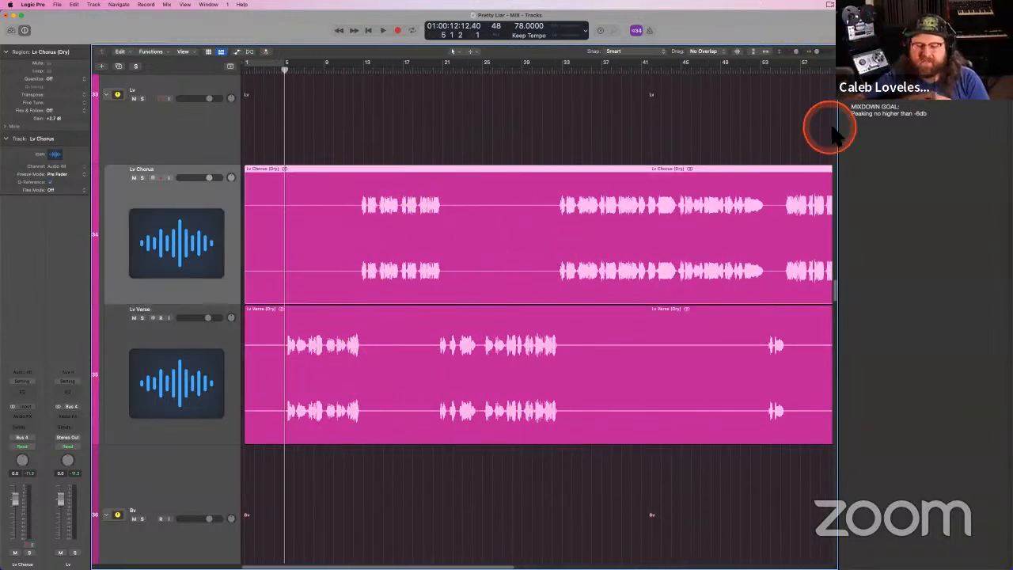
left_click_drag(789, 51, 790, 49)
left_click(372, 250)
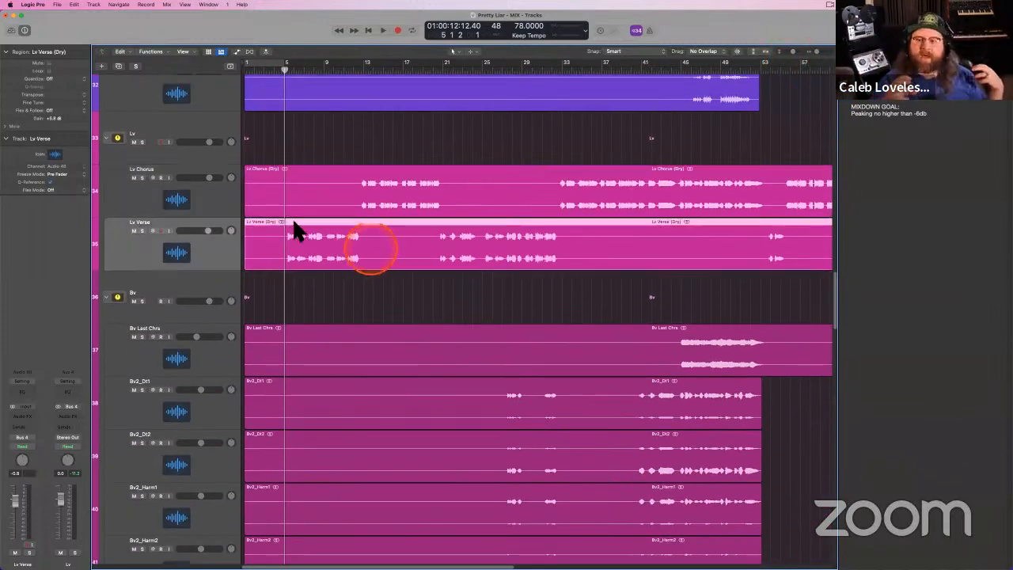
left_click(366, 282)
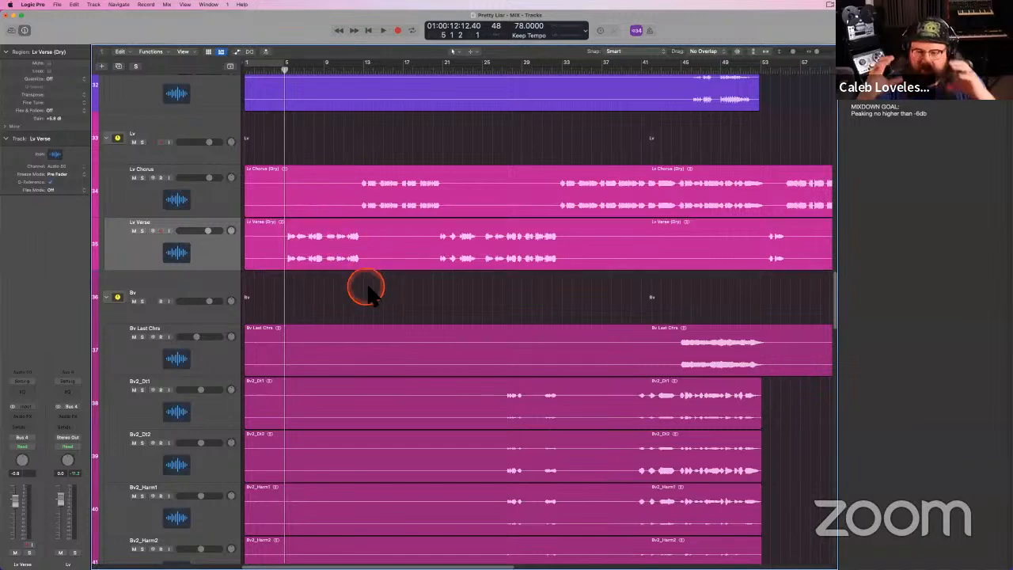
left_click(322, 240)
left_click(222, 237)
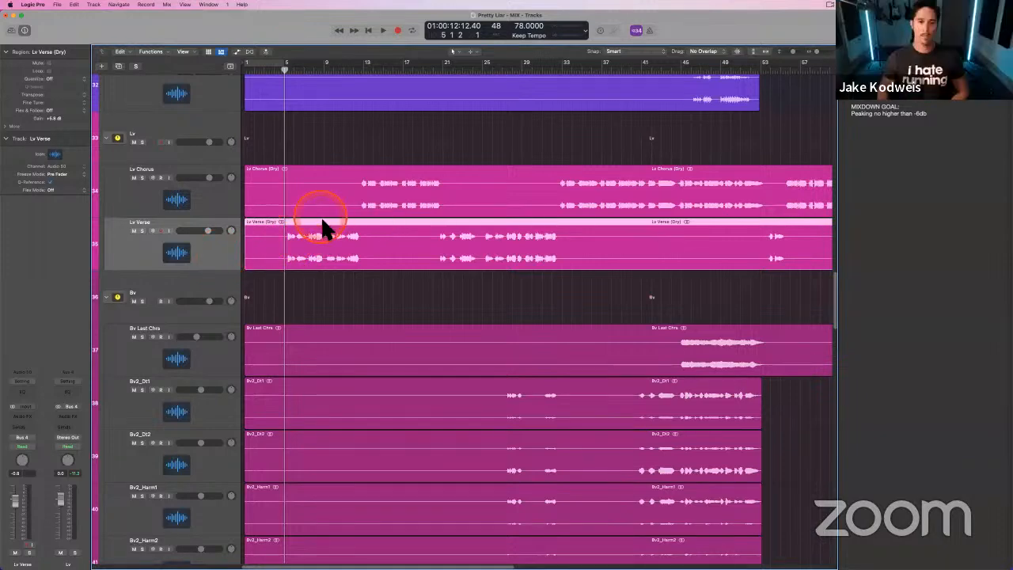
- Play the mix from bar 5 through the first chorus to bar 22, comparing the Lv Verse and Lv Chorus levels
key("space")
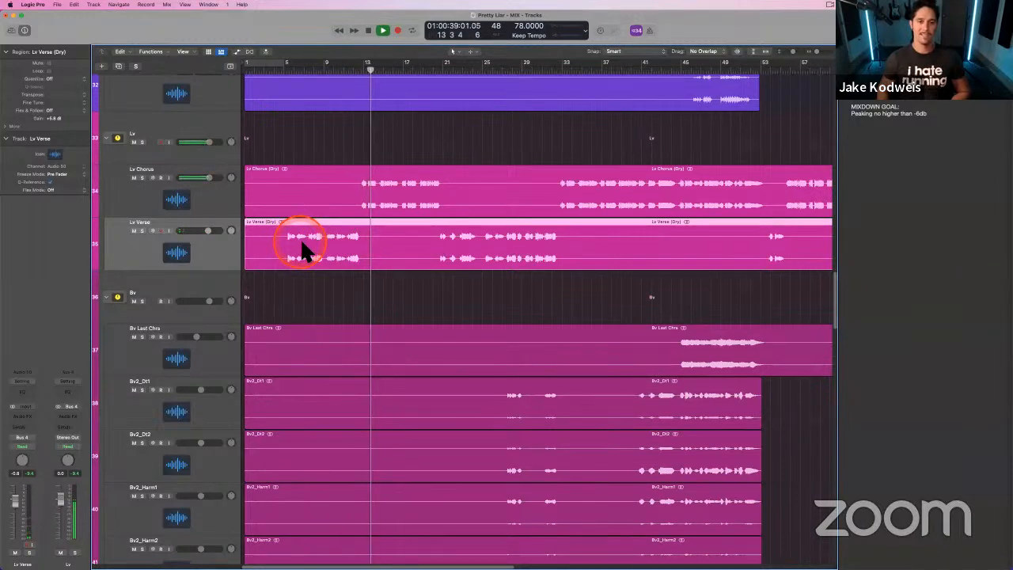
left_click(300, 200)
left_click(302, 243)
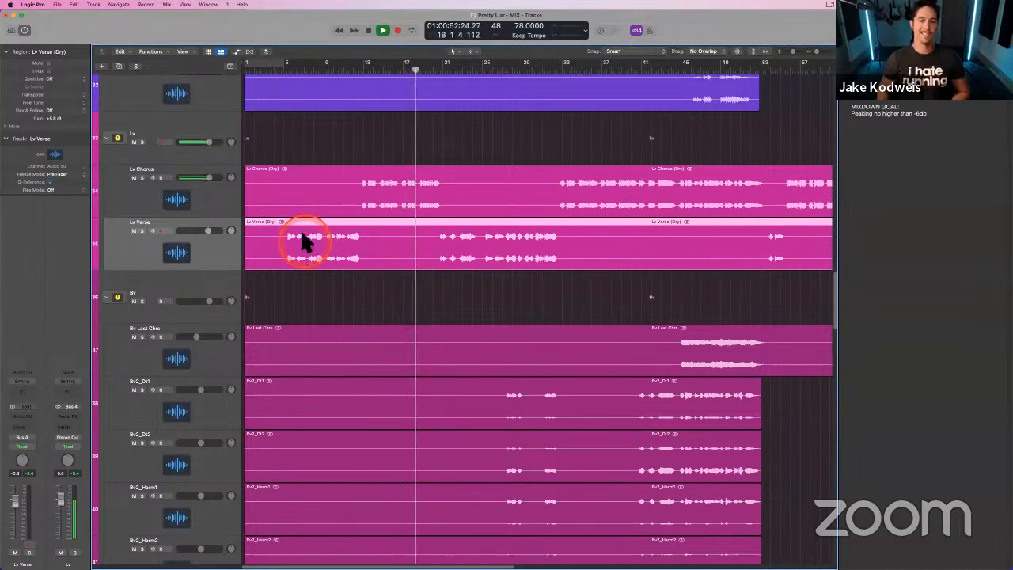
left_click(292, 190)
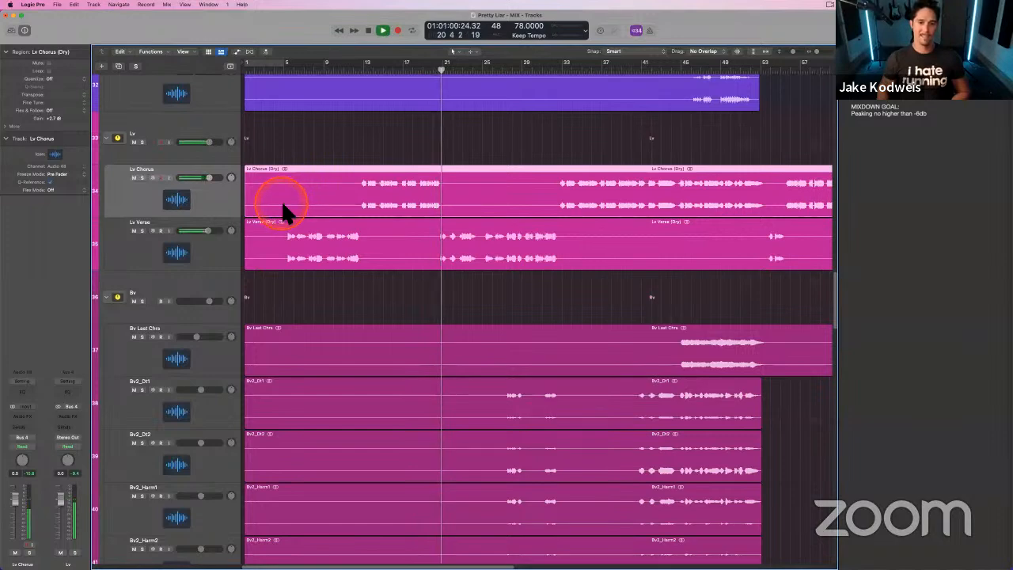
left_click_drag(791, 50, 818, 51)
key("space")
- Move the playhead back to the start of the first Lv Chorus phrase, at bar 12 beat 4
scroll(513, 212, "left", 1)
scroll(513, 212, "left", 4)
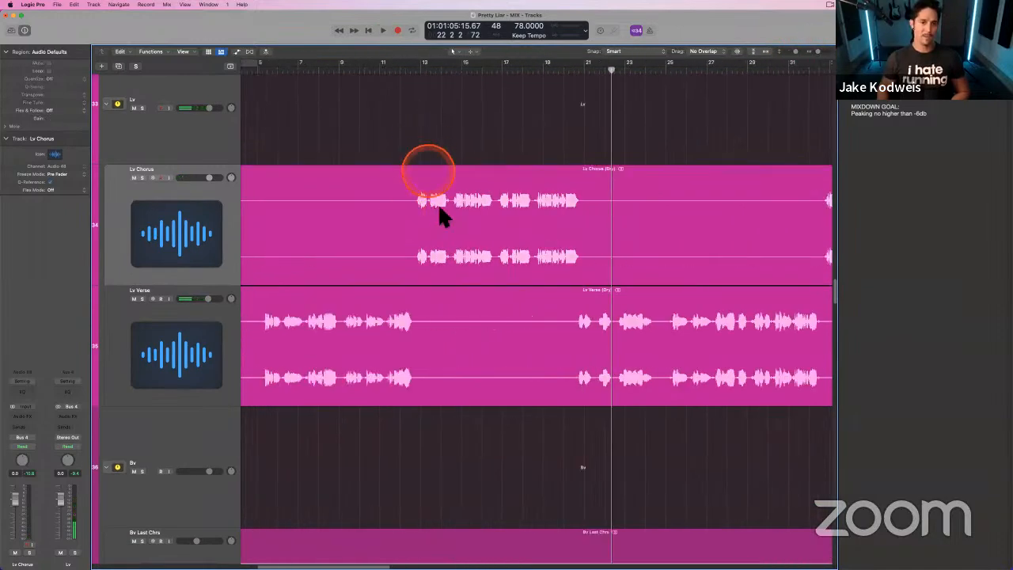
scroll(407, 208, "left", 2)
left_click(472, 136)
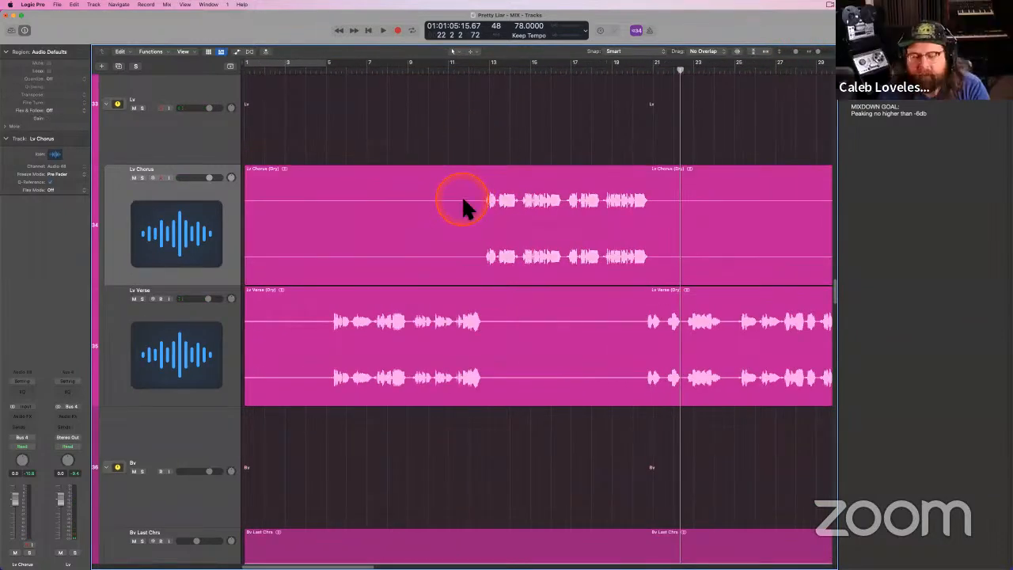
scroll(461, 195, "down", 1)
scroll(462, 208, "right", 1)
left_click(448, 209)
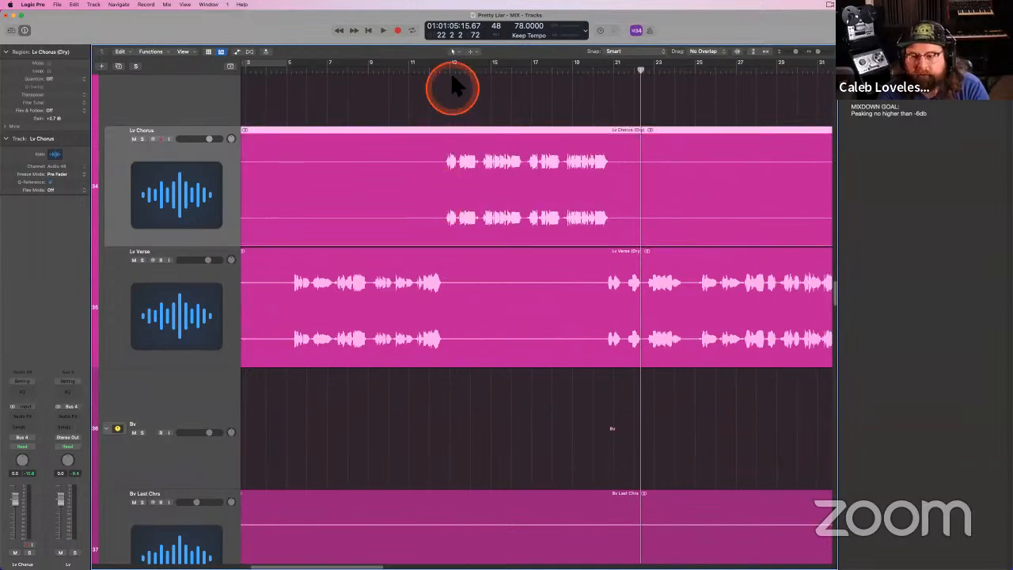
left_click(446, 71)
left_click(392, 111)
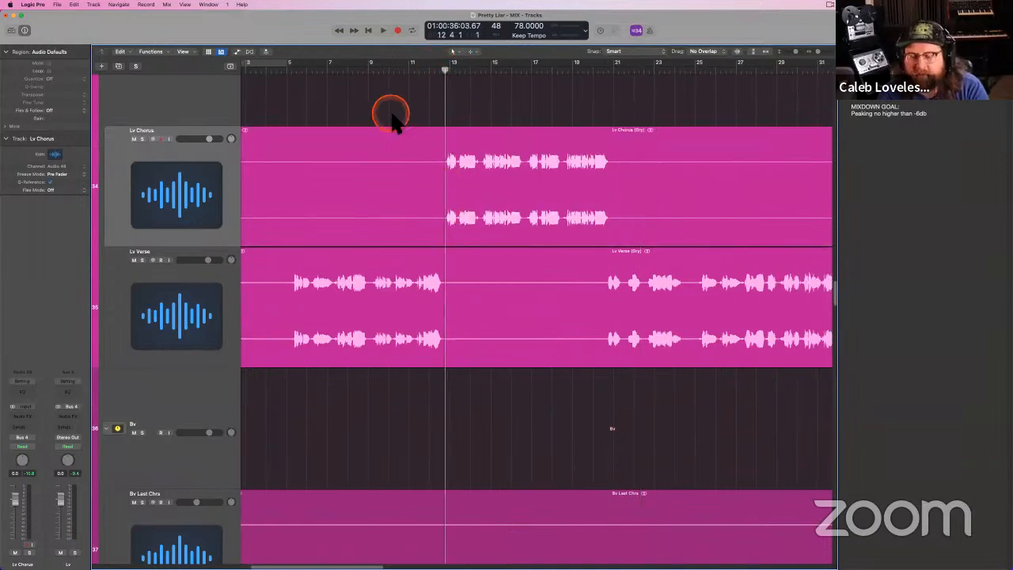
- Enlarge the vocal tracks and compare the Lv Verse and Lv Chorus waveforms around the first chorus, finishing with Lv Chorus selected
left_click_drag(797, 52, 797, 49)
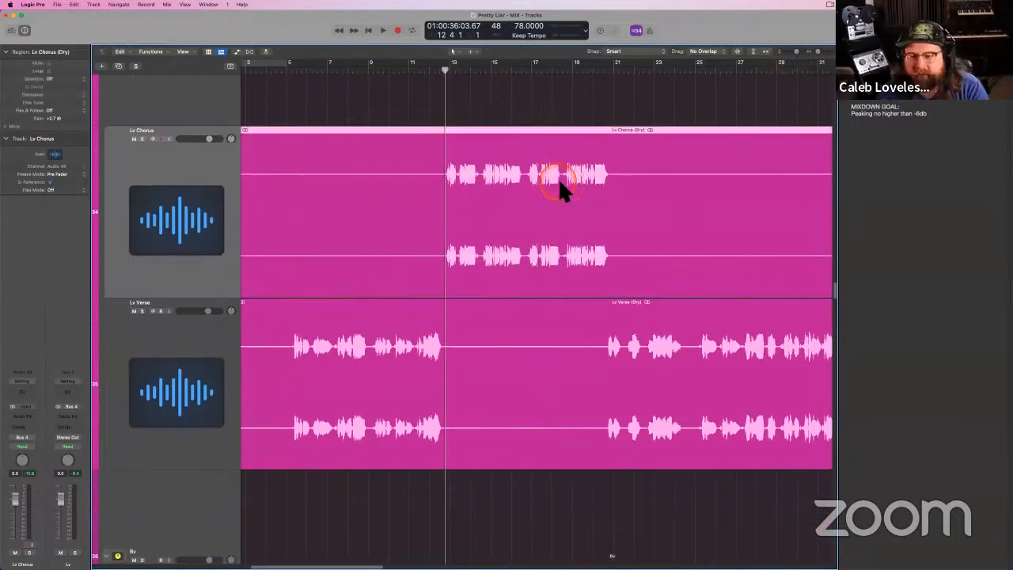
left_click(406, 139)
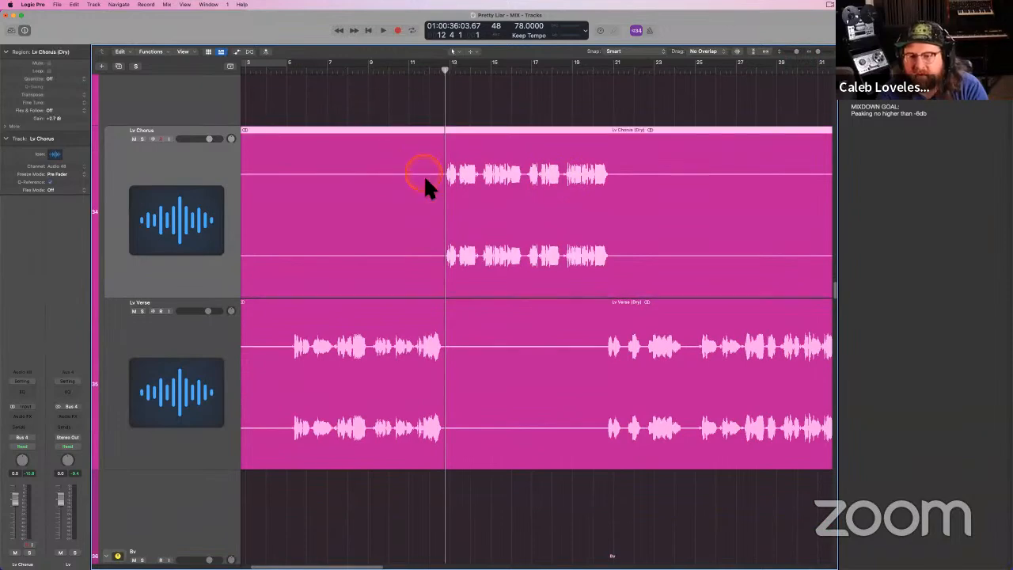
scroll(427, 190, "left", 3)
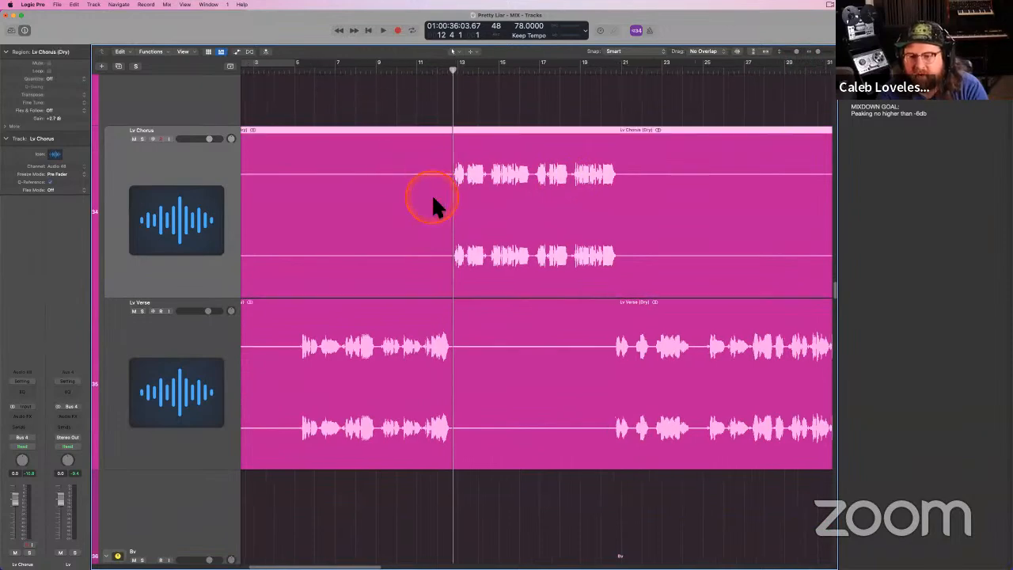
left_click(192, 328)
scroll(355, 332, "down", 3)
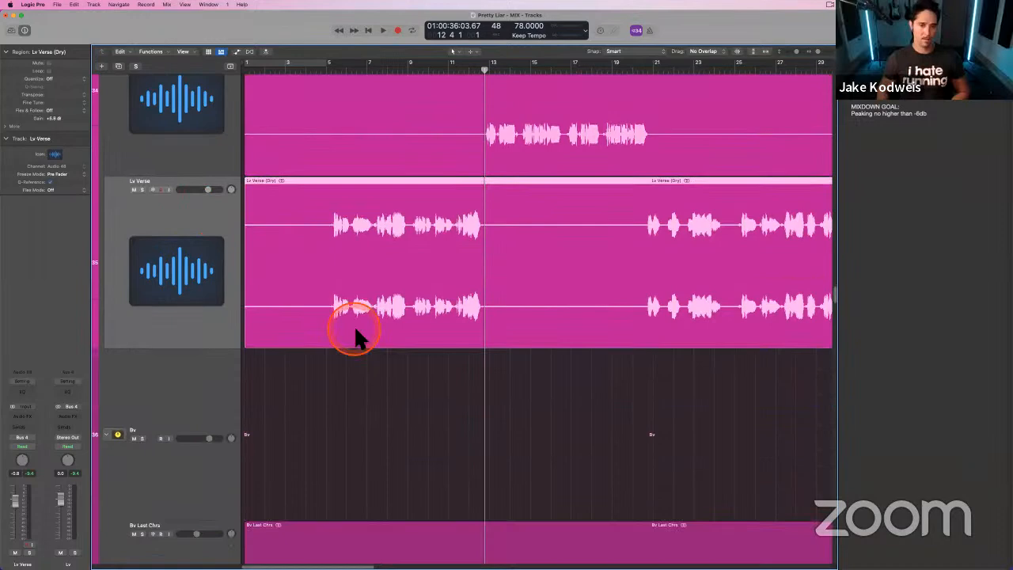
scroll(355, 332, "up", 3)
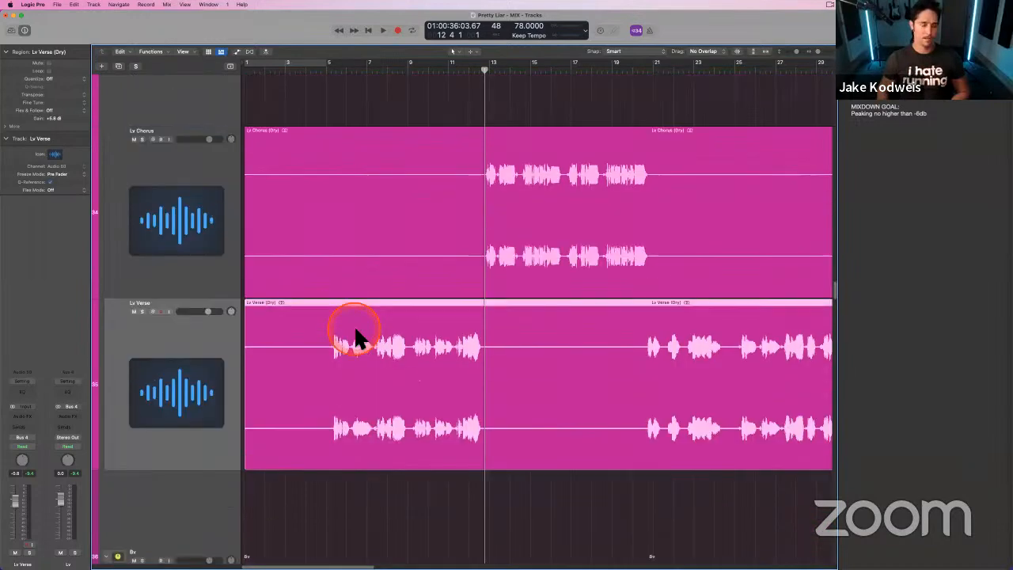
left_click(254, 253)
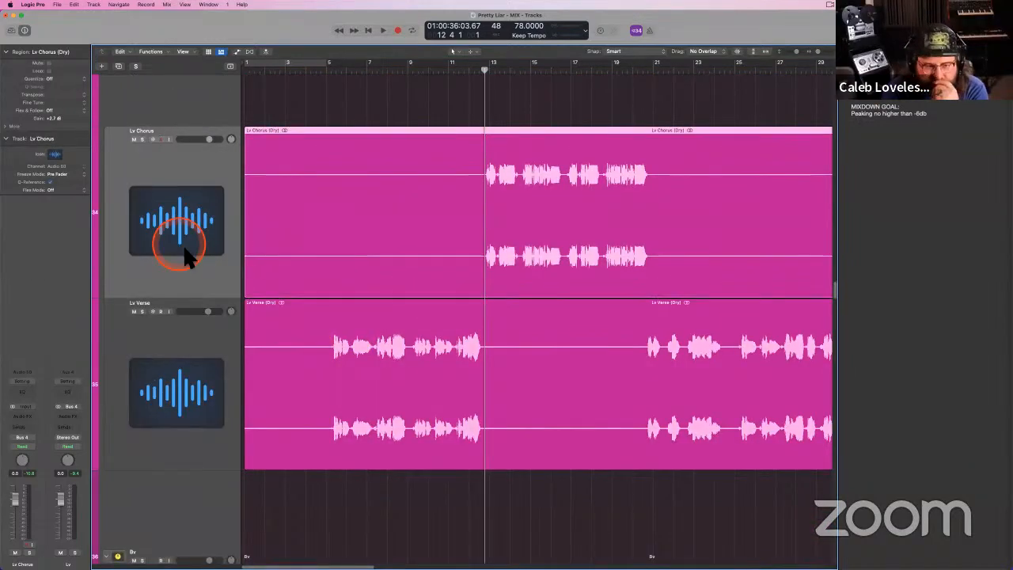
- Compare the Lv Verse and Lv Chorus waveforms at a wider zoom and move the playhead to bar 12 beat 3
left_click(192, 360)
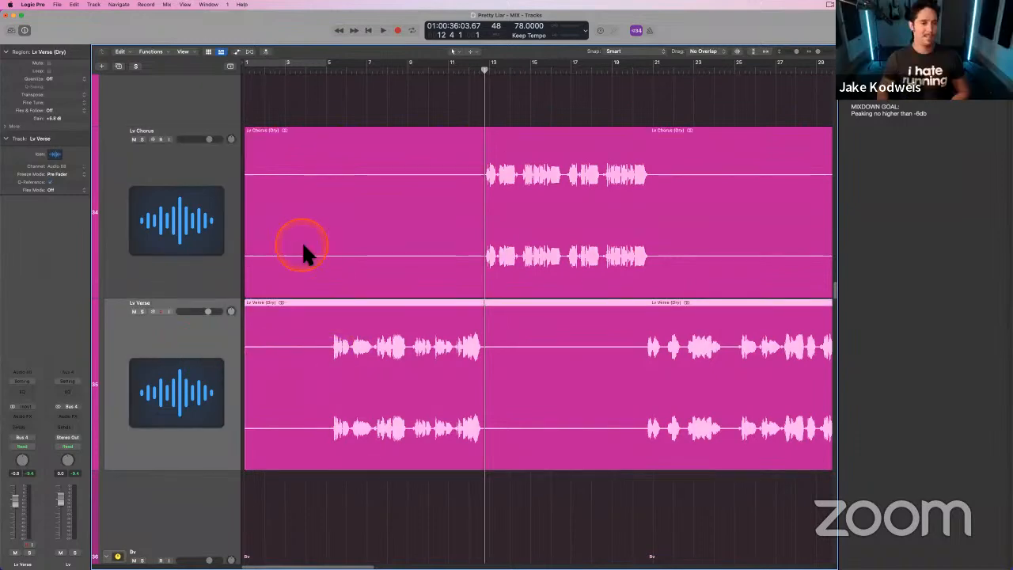
left_click(204, 241)
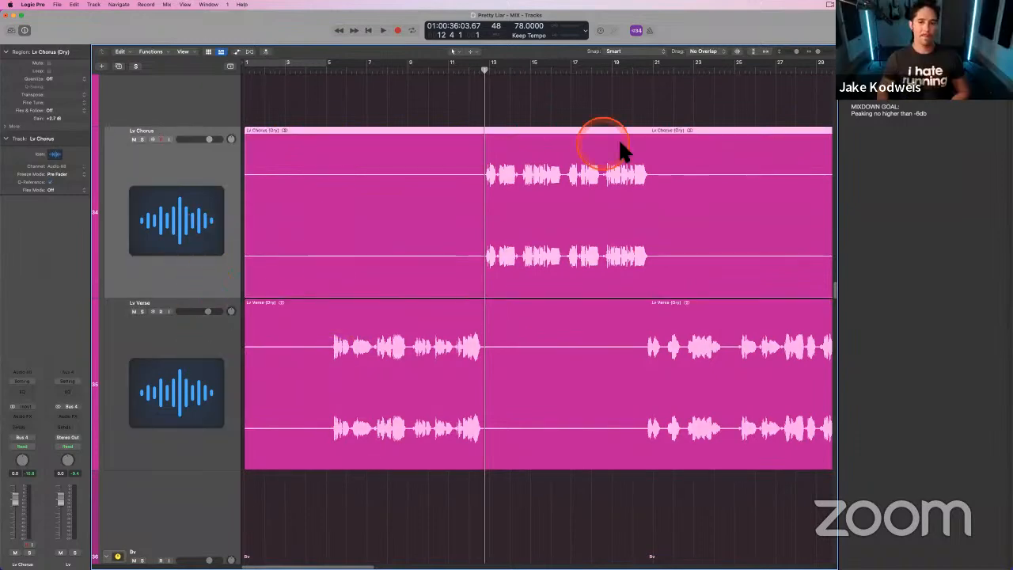
left_click_drag(820, 55, 779, 57)
left_click(309, 112)
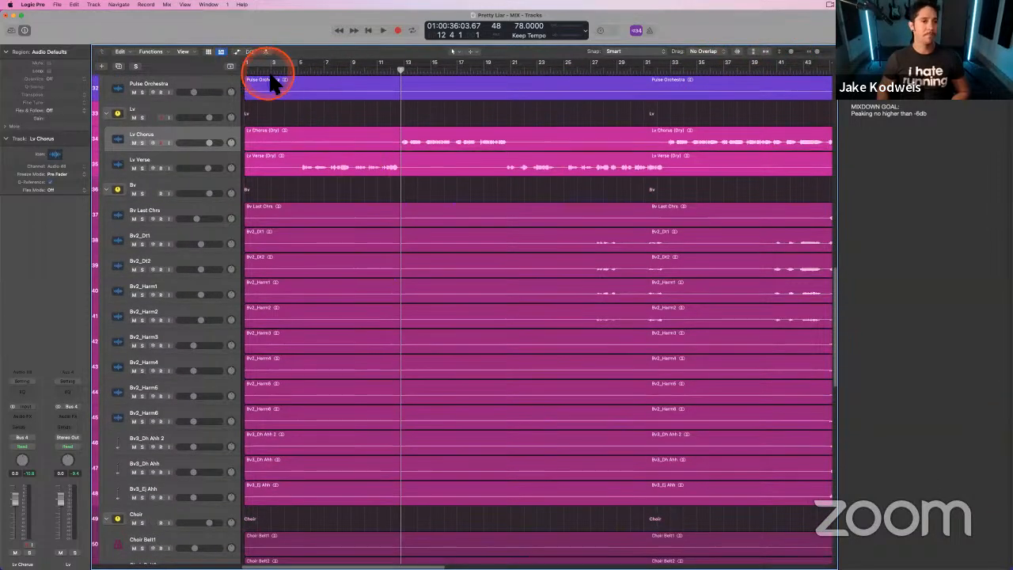
left_click_drag(269, 71, 410, 76)
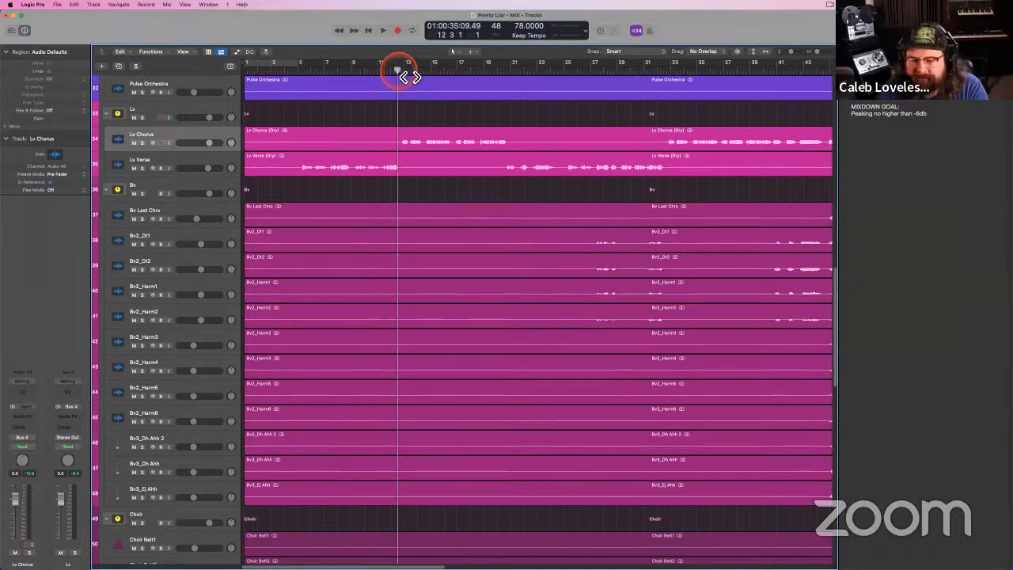
- Enlarge the Lv Chorus waveform and examine the peaks and dynamics of its first phrases around bars 13 to 17
left_click(792, 53)
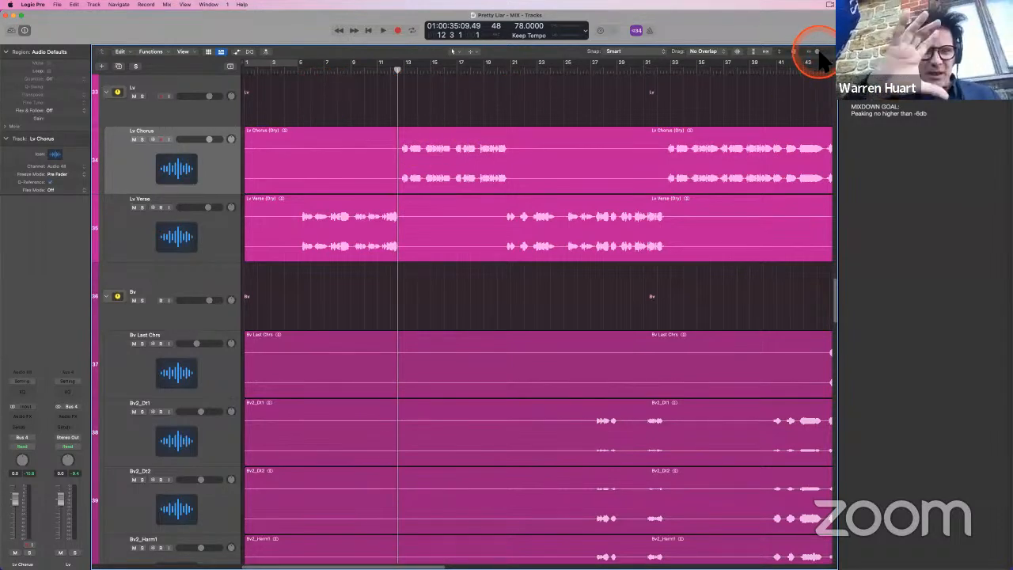
mouse_move(820, 56)
left_mouse_down()
mouse_move(796, 54)
mouse_move(807, 60)
left_mouse_up()
scroll(547, 250, "right", 4)
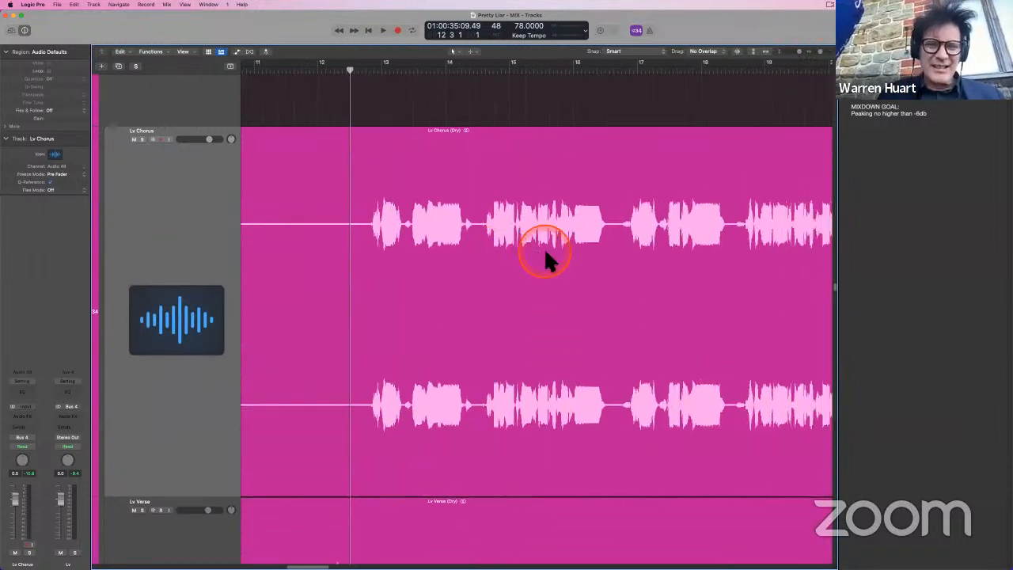
left_click_drag(820, 52, 822, 52)
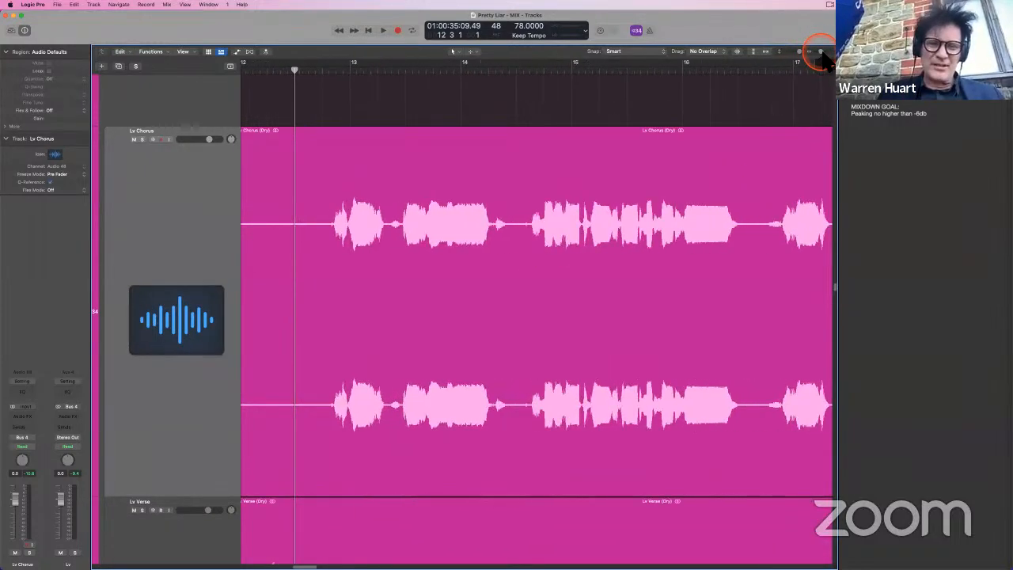
scroll(656, 183, "right", 2)
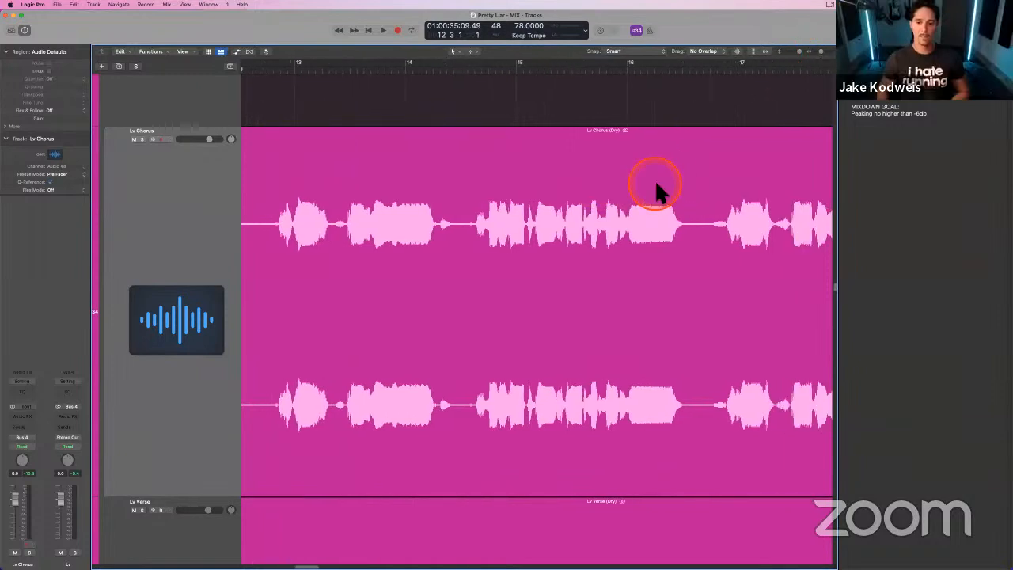
scroll(657, 186, "left", 2)
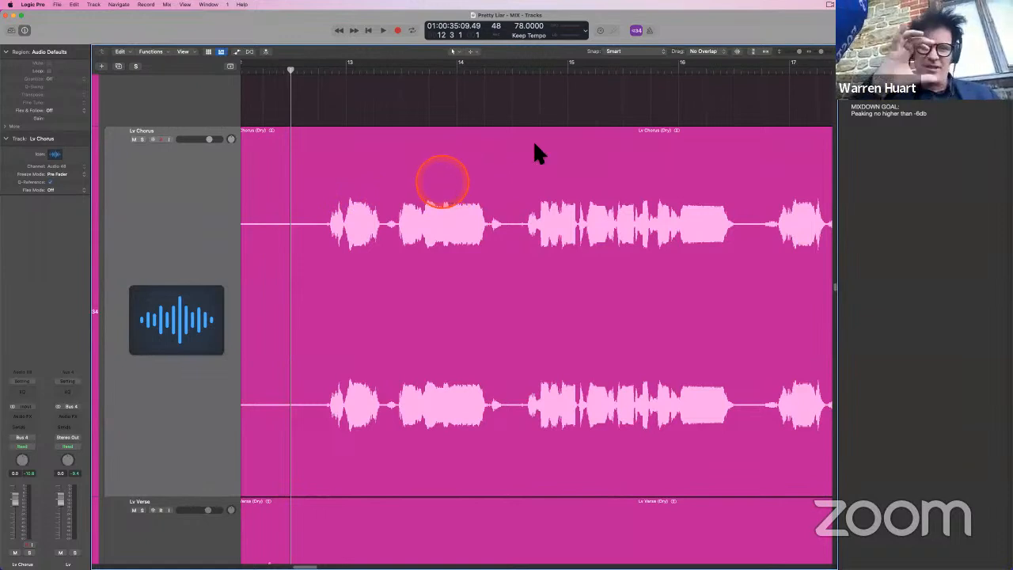
left_click(507, 199)
left_click(401, 118)
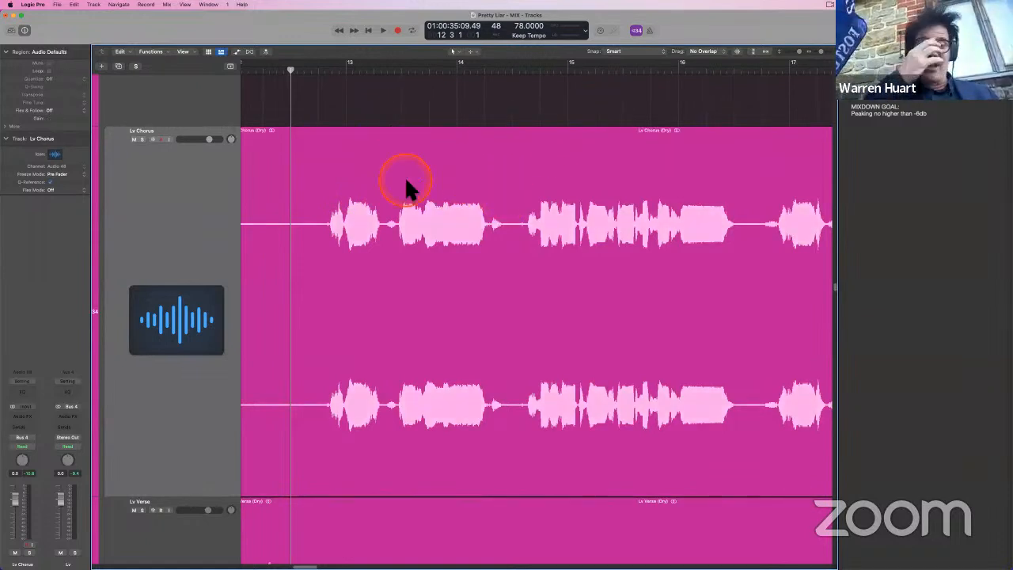
left_click(405, 187)
left_click(404, 118)
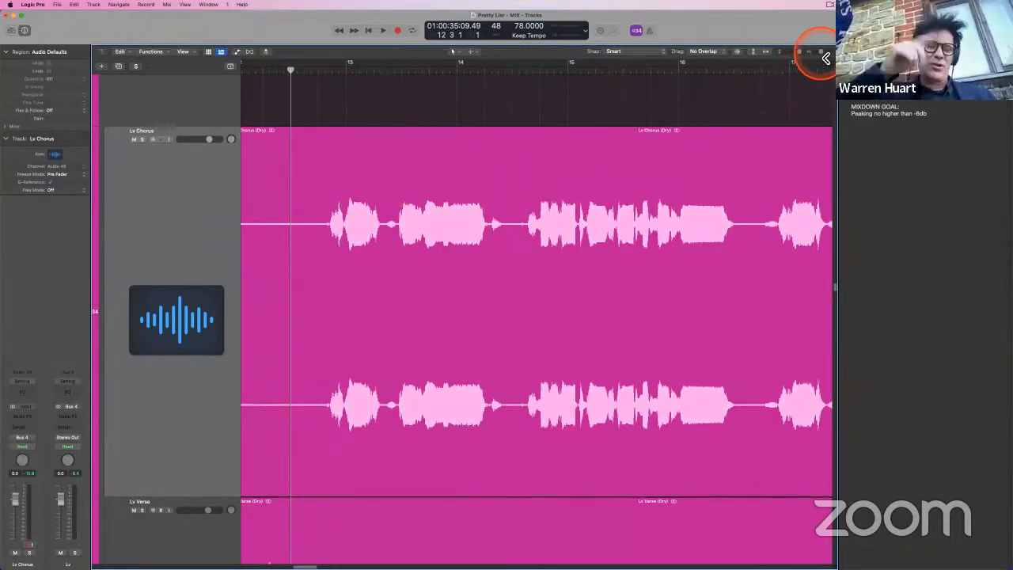
- Examine the Lv Chorus waveform over the complete first chorus, from bar 12 to bar 22
mouse_move(822, 52)
left_mouse_down()
mouse_move(792, 53)
mouse_move(825, 59)
mouse_move(807, 56)
left_mouse_up()
scroll(621, 178, "right", 3)
scroll(619, 172, "left", 2)
left_click(621, 224)
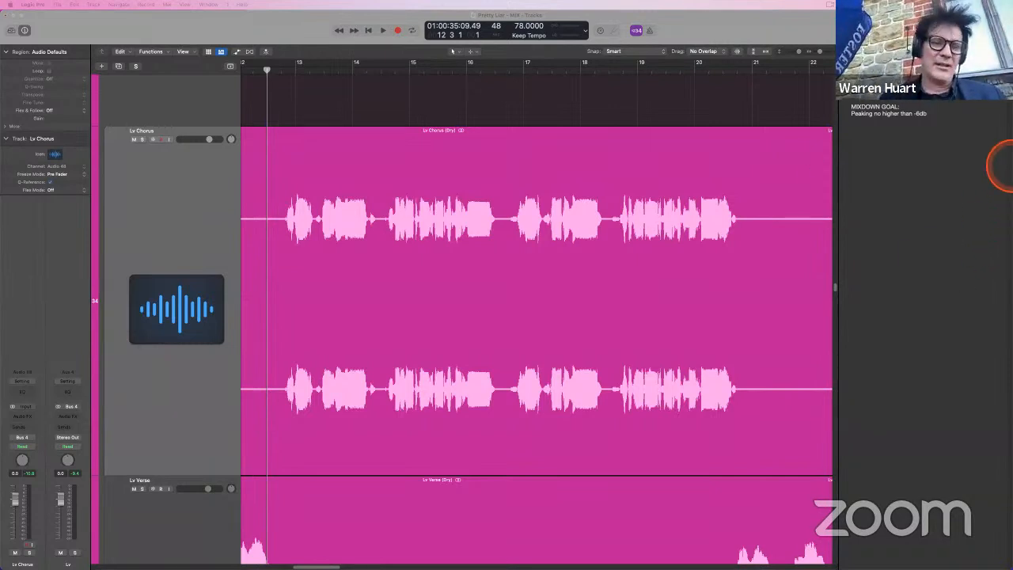
left_click(335, 28)
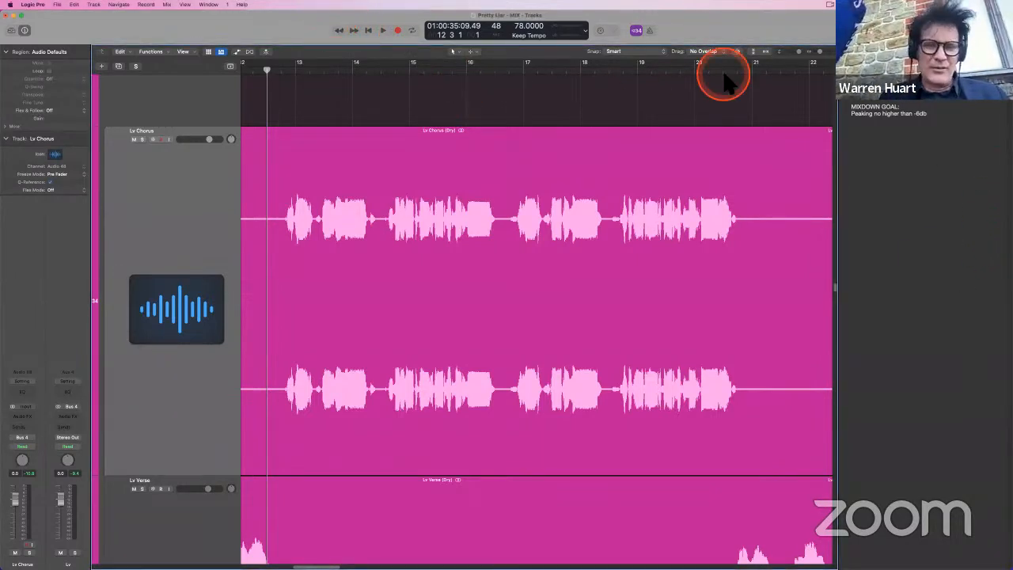
- Compare the Lv Chorus and Lv Verse waveforms side by side from bar 1 across the song, finishing with the Lv stack selected
left_click_drag(800, 51, 784, 52)
scroll(583, 176, "left", 8)
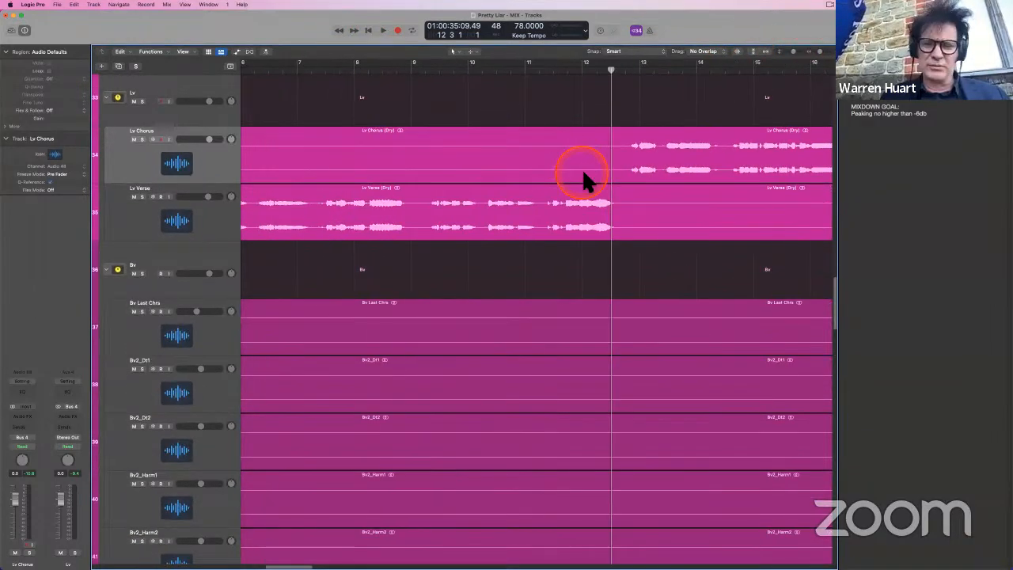
scroll(584, 175, "left", 4)
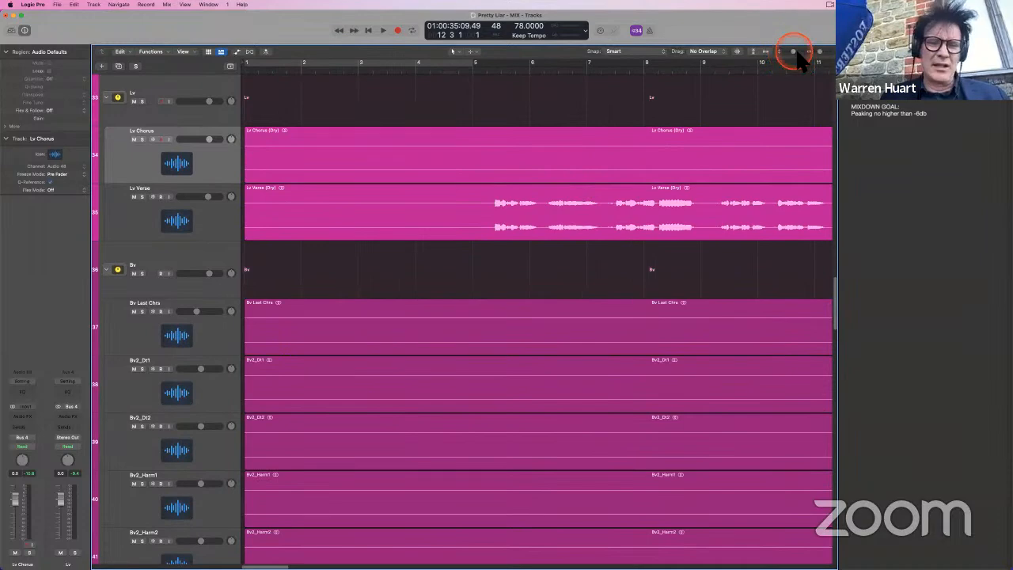
left_click_drag(795, 50, 813, 52)
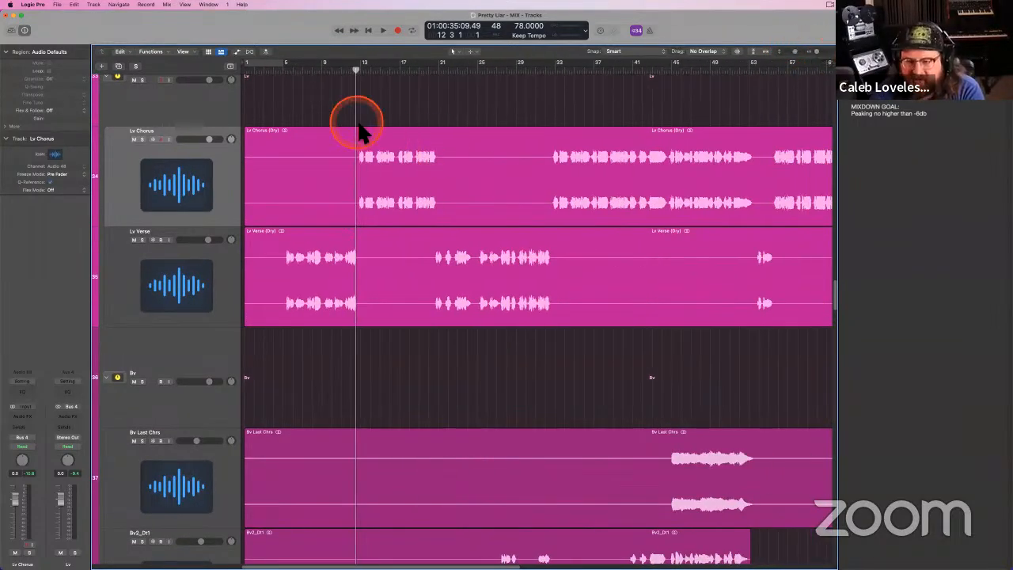
left_click(358, 173)
left_click(343, 263)
left_click(290, 107)
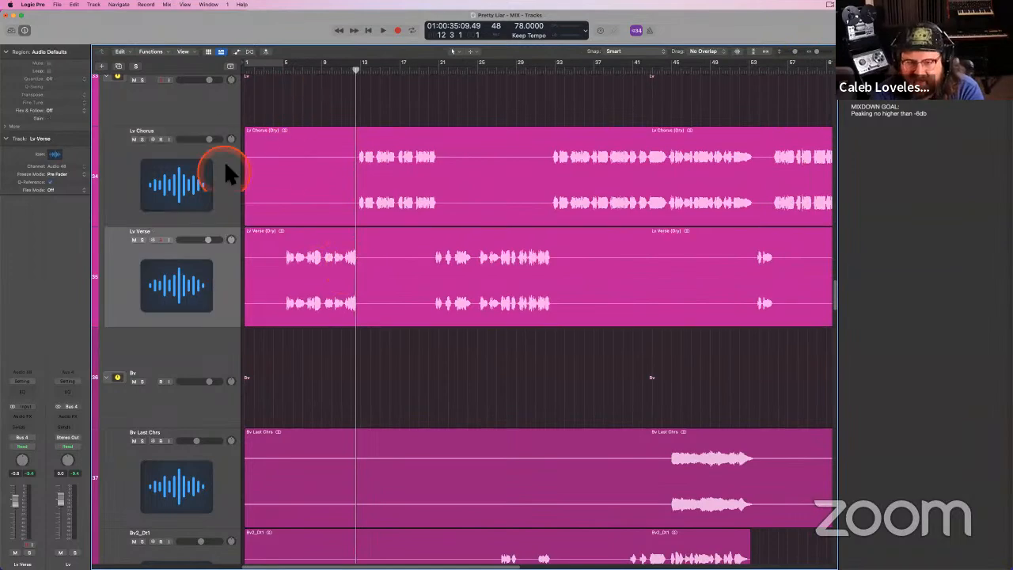
left_click(224, 161)
left_click(320, 119)
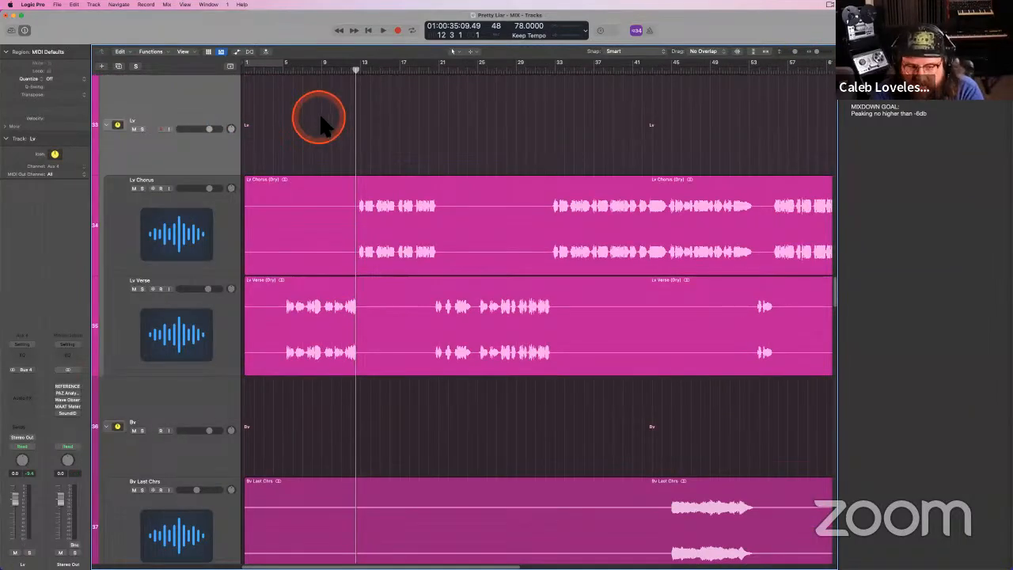
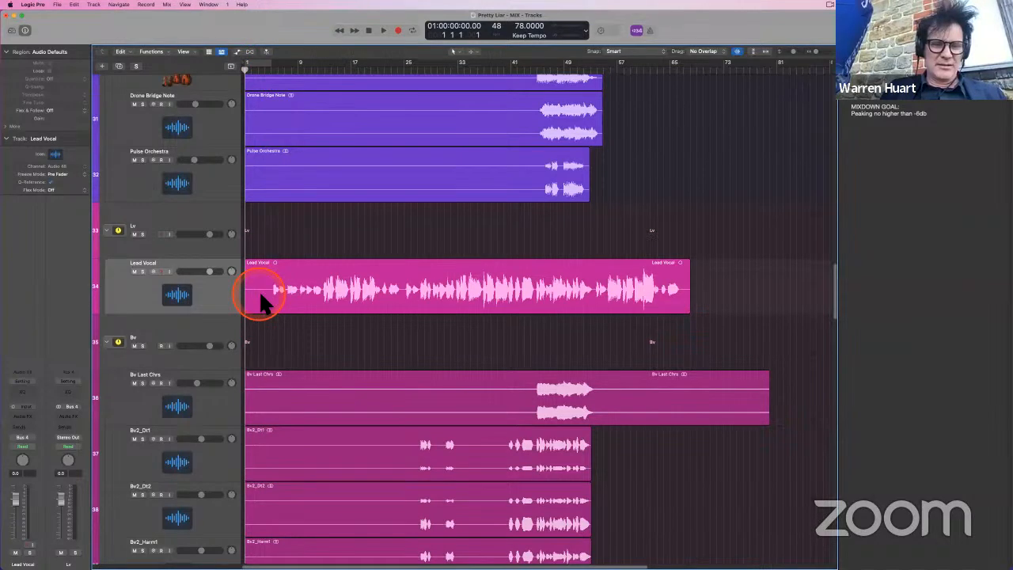
- Play the Lead Vocal track from bar 1 into the first verse and compare its verse and chorus waveform levels
left_click(260, 295)
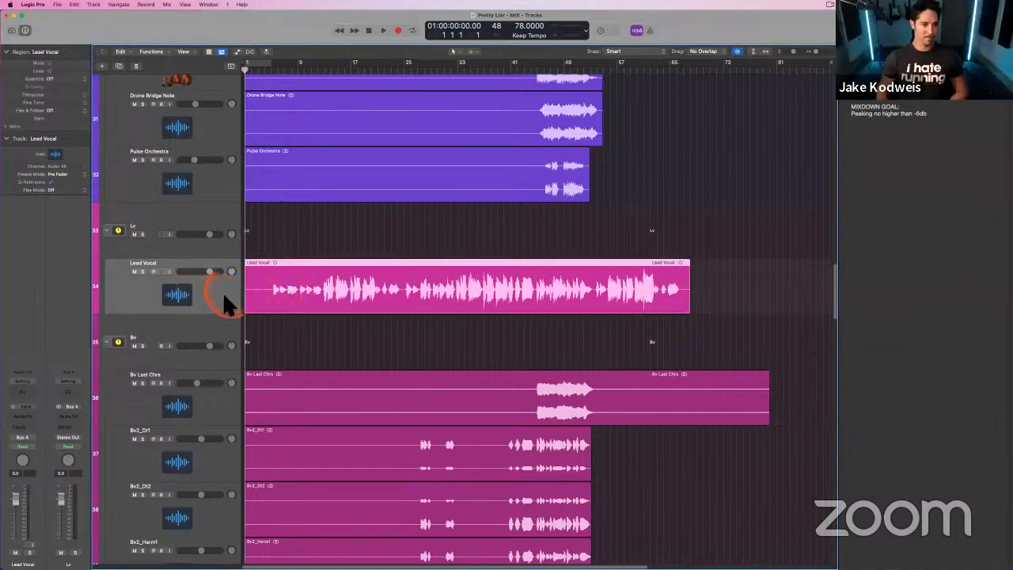
key("space")
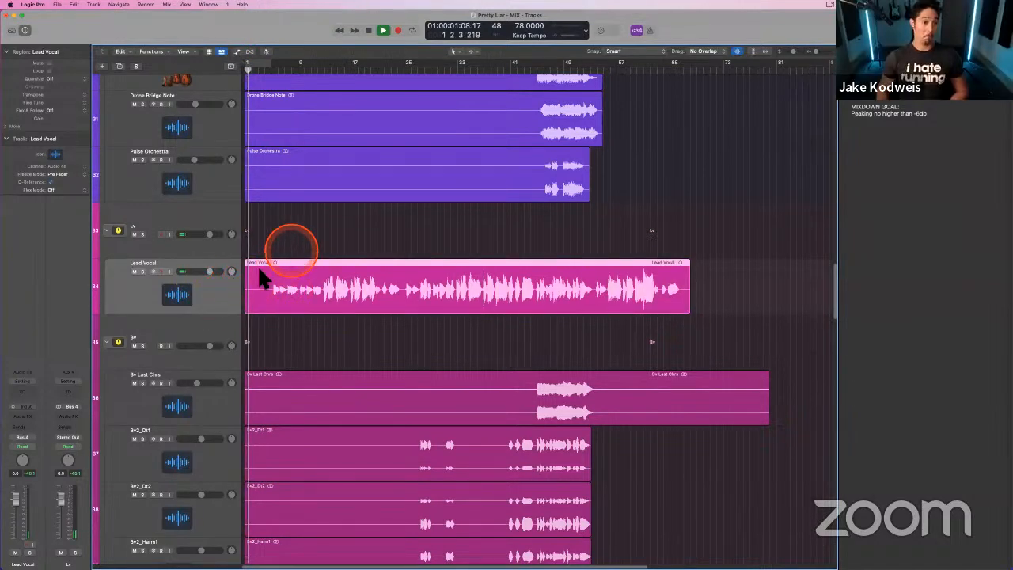
left_click(330, 278)
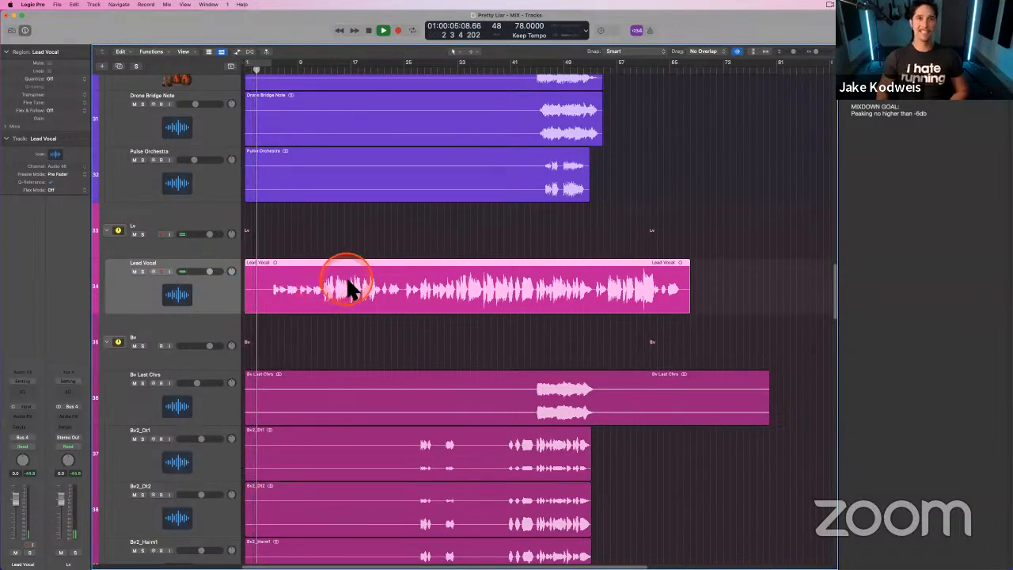
left_click(266, 293)
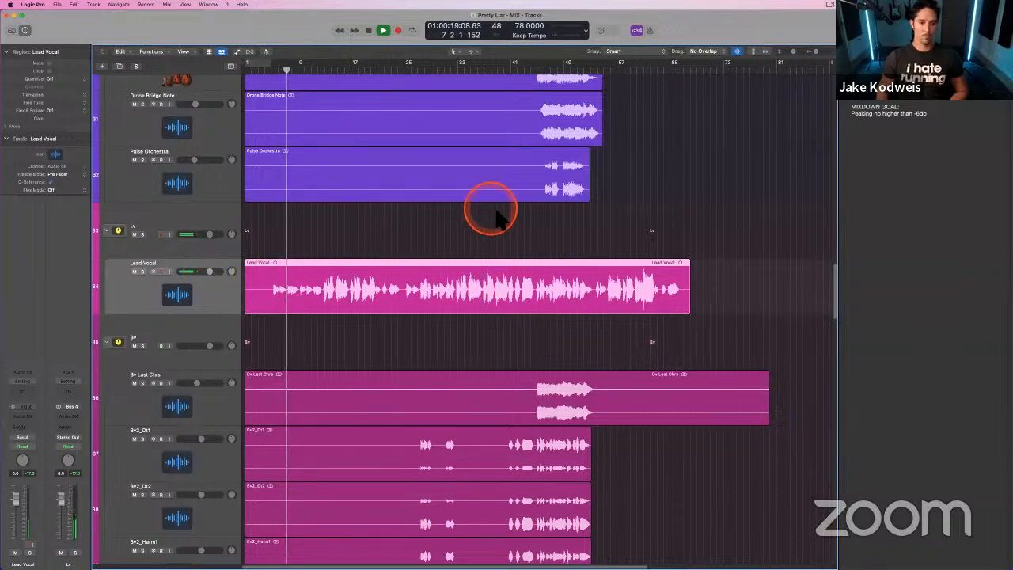
- Split the first verse of Lead Vocal into its own region, from bar 3 to about bar 12 beat 4, and set its gain to +5.0 dB
left_click_drag(817, 51, 820, 51)
scroll(601, 237, "left", 5)
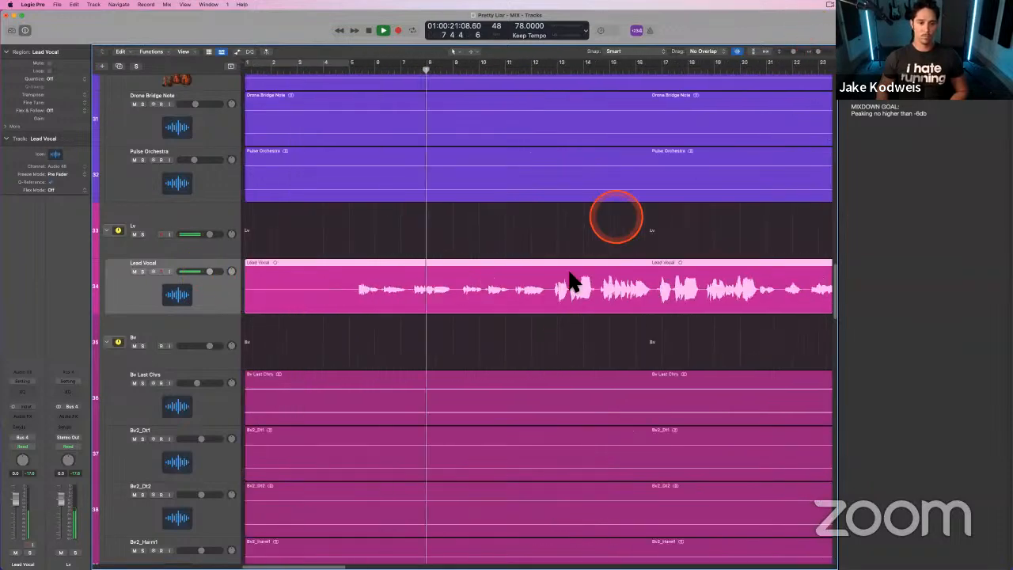
left_click_drag(552, 294, 305, 293)
left_click(380, 271)
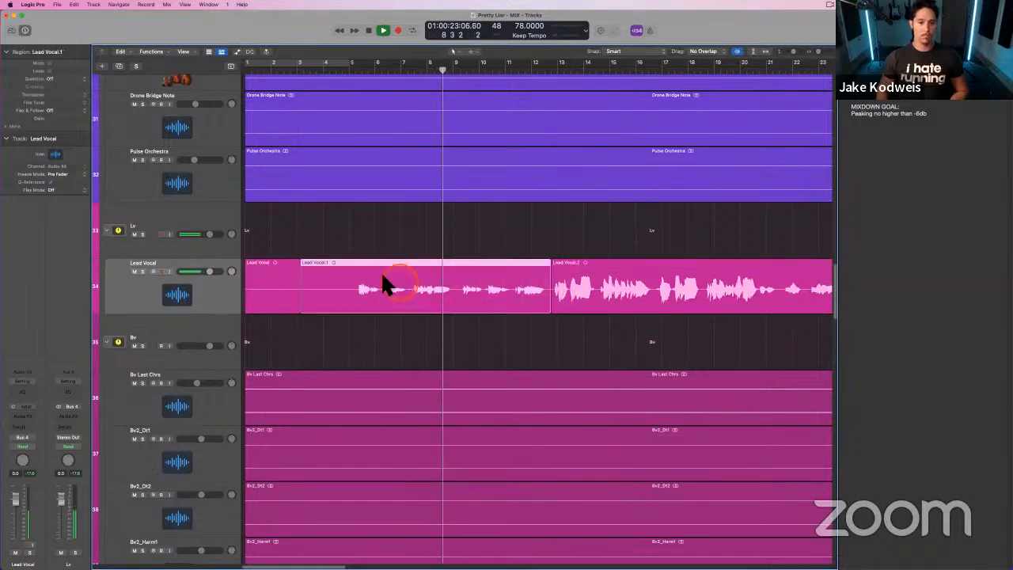
left_click_drag(40, 116, 58, 74)
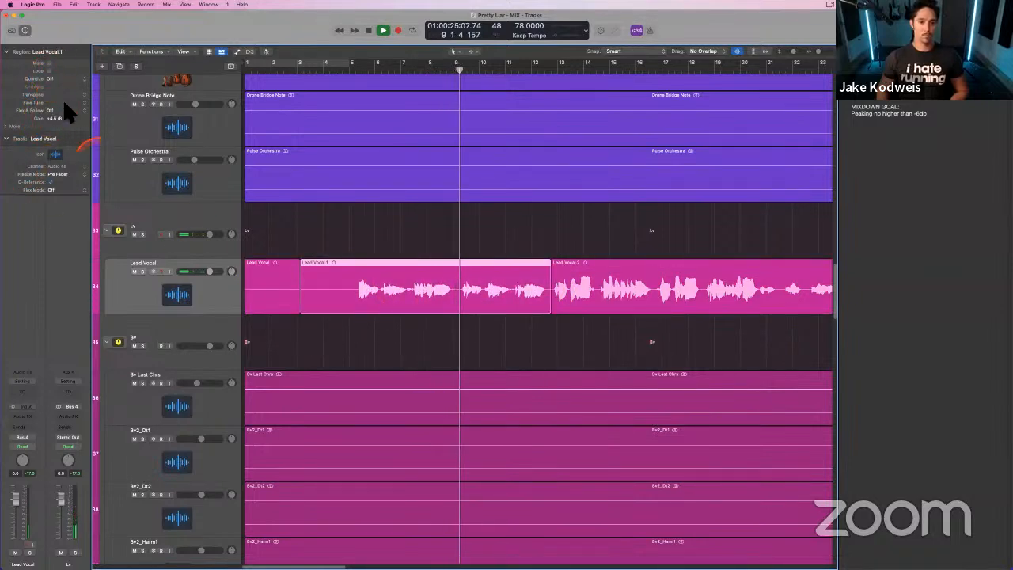
left_click(336, 73)
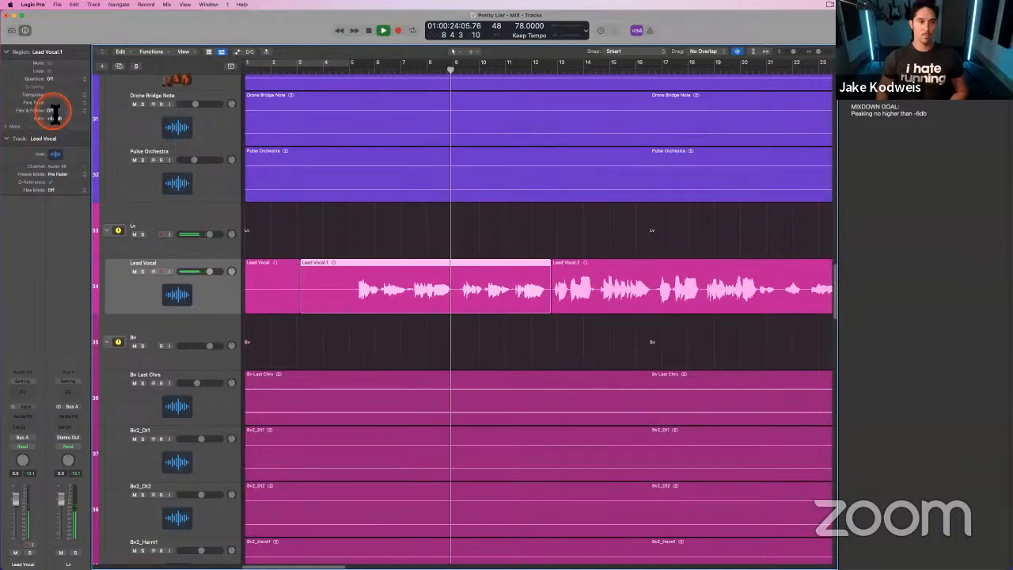
left_click_drag(55, 116, 55, 112)
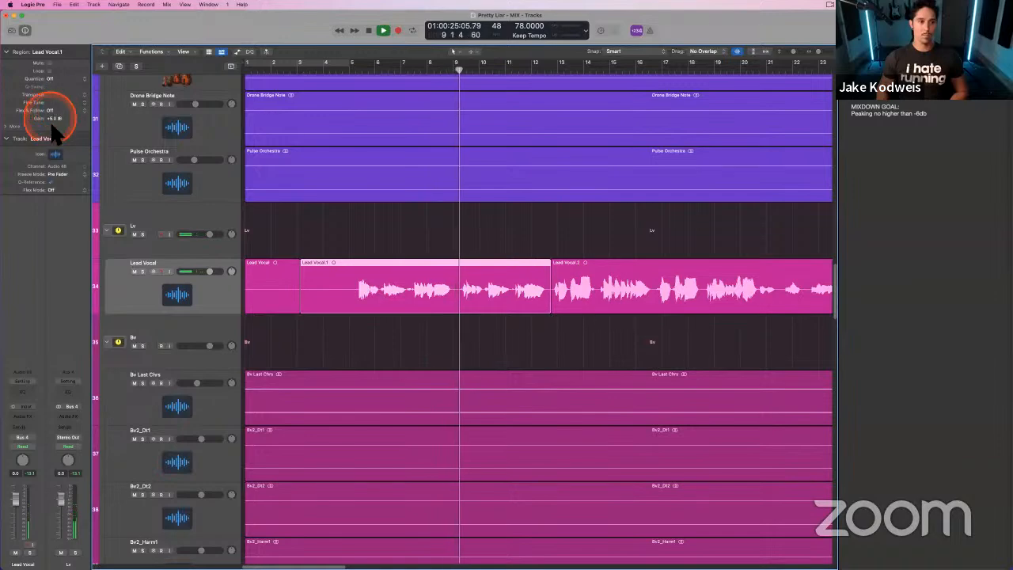
left_click(398, 235)
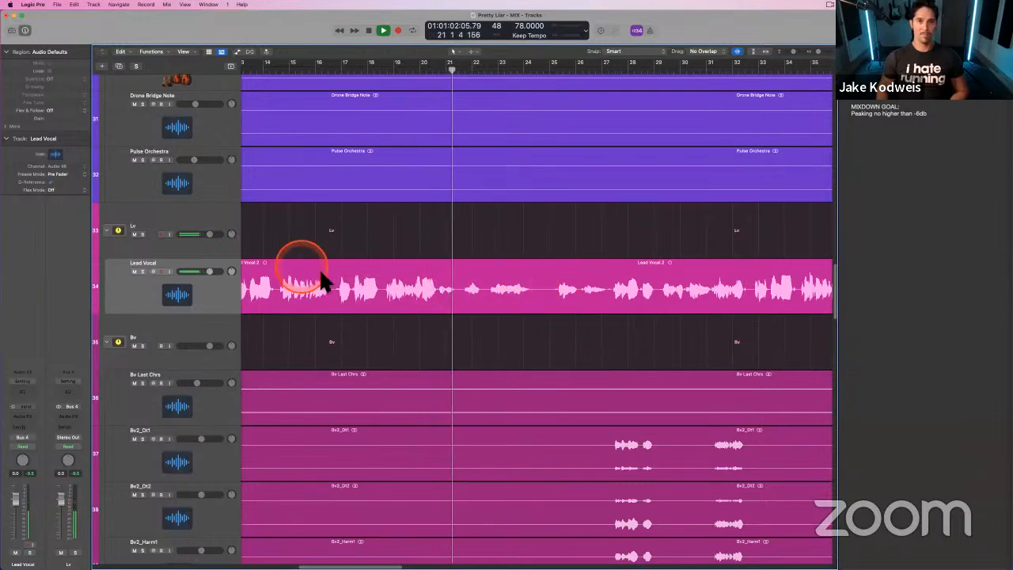
- Split the quiet start of the second verse on Lead Vocal, from bar 20 to bar 27, into its own region with +4.4 dB gain
left_click(441, 294, "super")
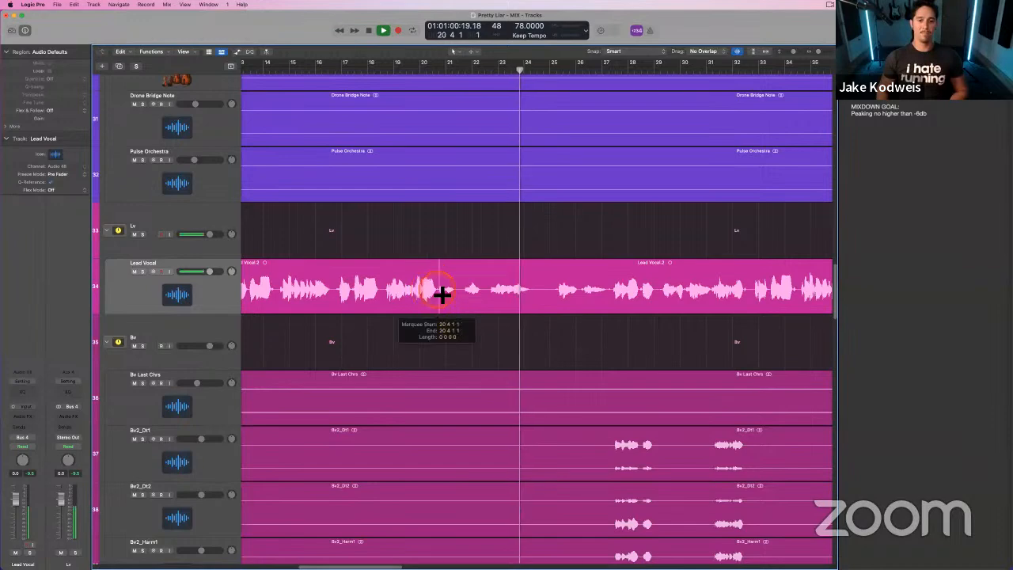
left_click(443, 296, "super")
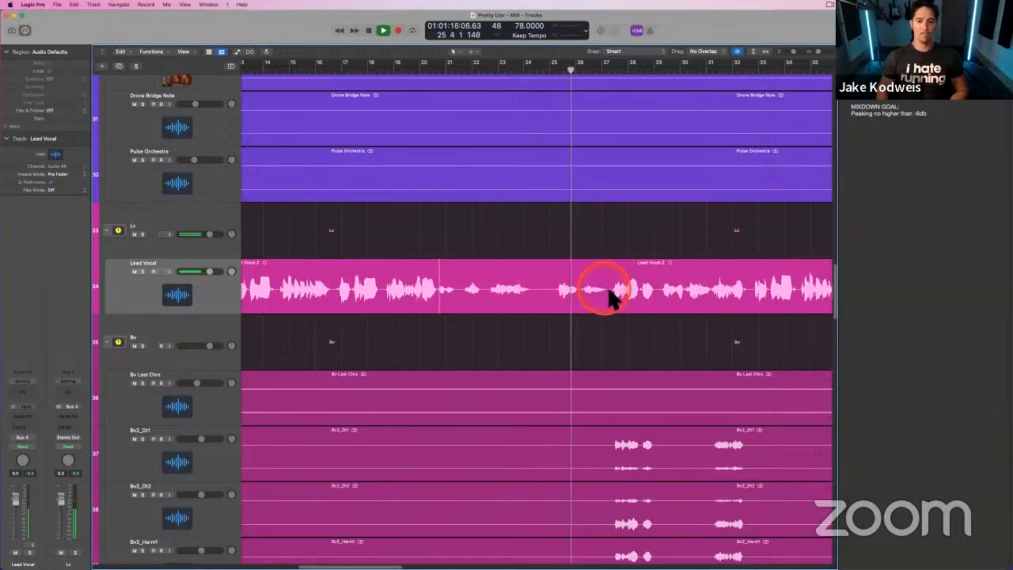
left_click_drag(610, 291, 435, 289)
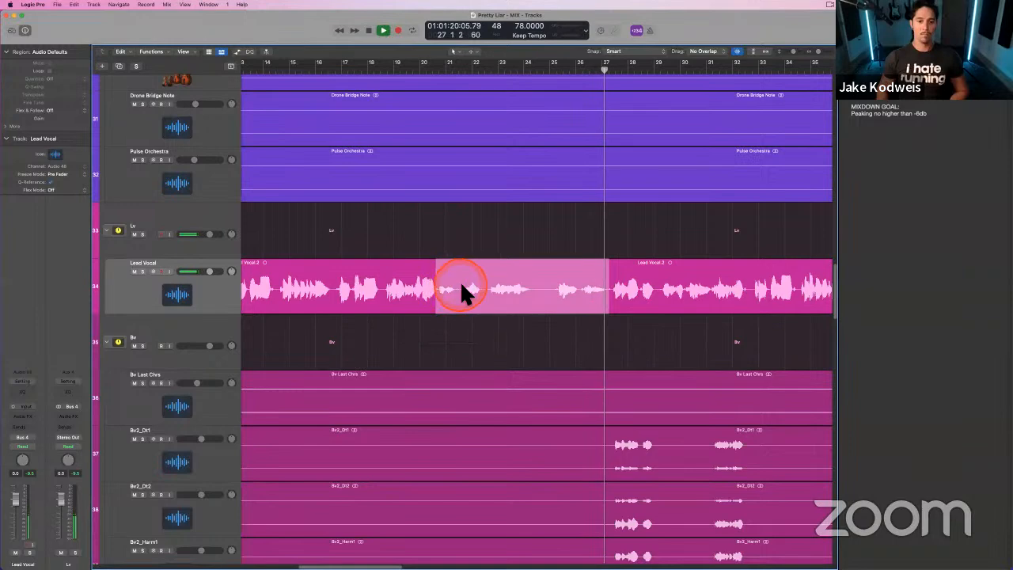
left_click(464, 293)
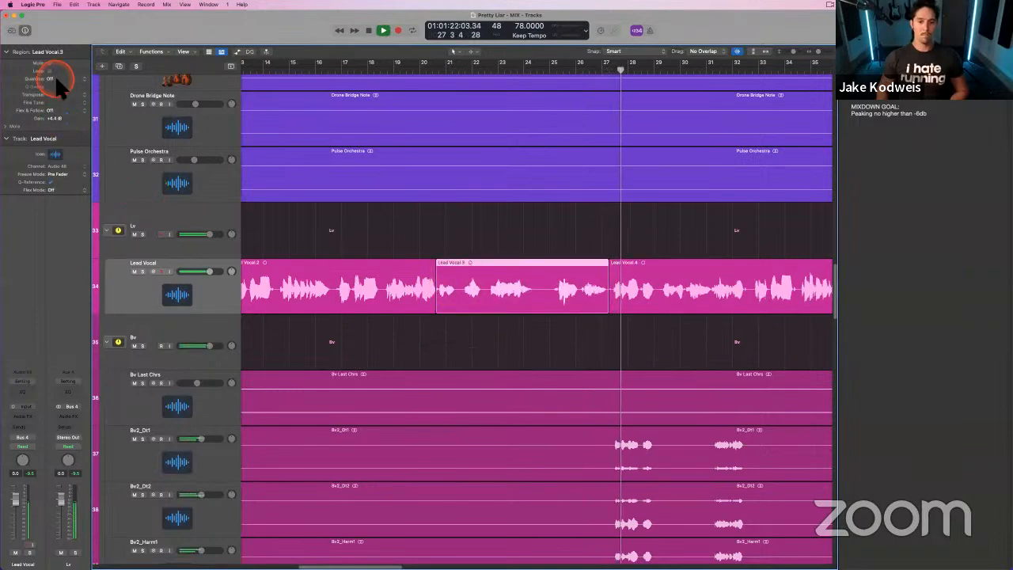
- Play on to bar 29, stop playback, and reselect the Lead Vocal region covering bars 20 to 27
left_click(543, 221)
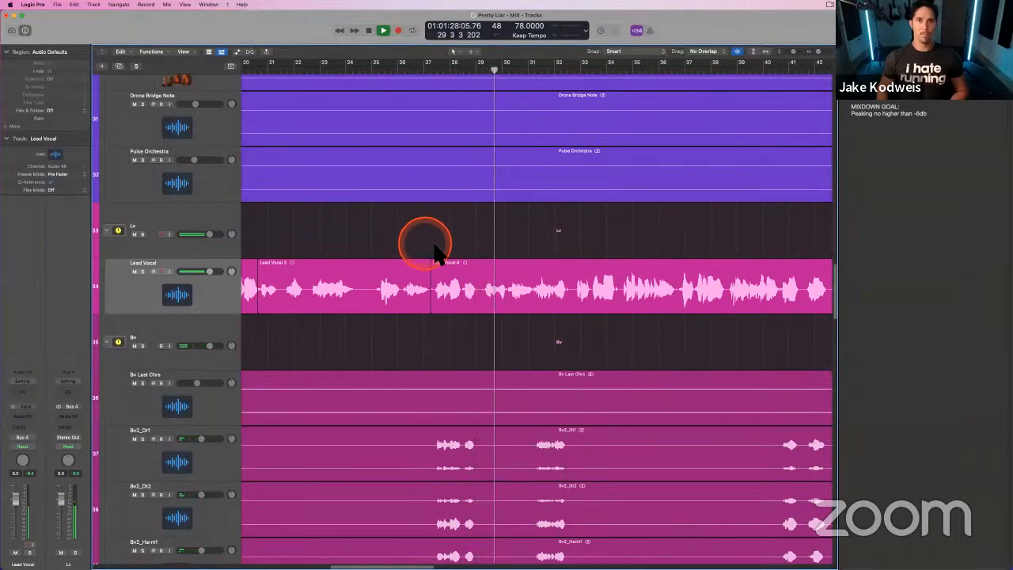
key("space")
left_click(417, 271)
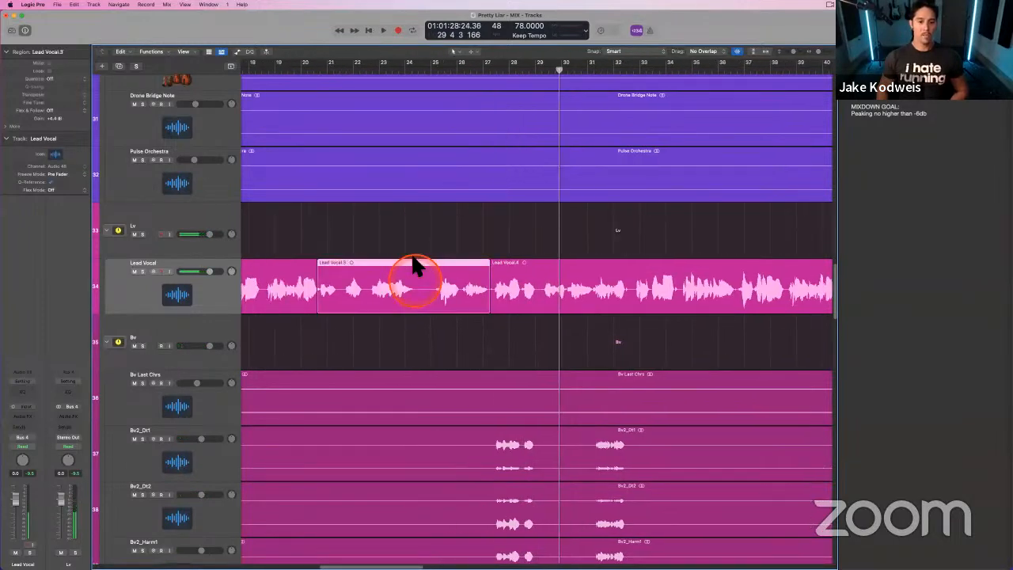
- Lower the gain of the Lead Vocal region covering bars 20 to 27 to +3.4 dB
left_click(415, 245)
left_click(485, 258)
scroll(507, 273, "left", 2)
left_click(506, 278)
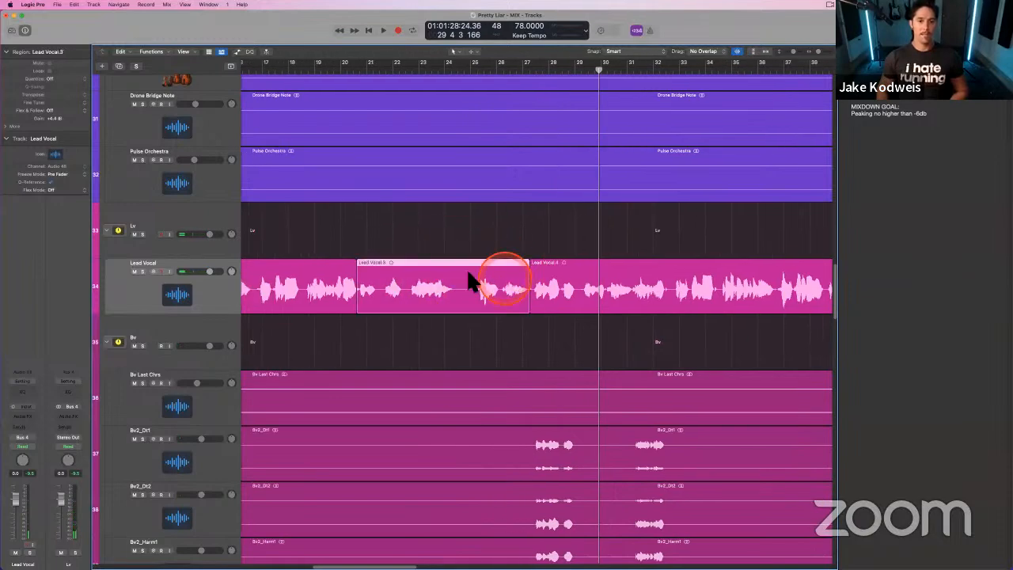
left_click(443, 246)
left_click(55, 119)
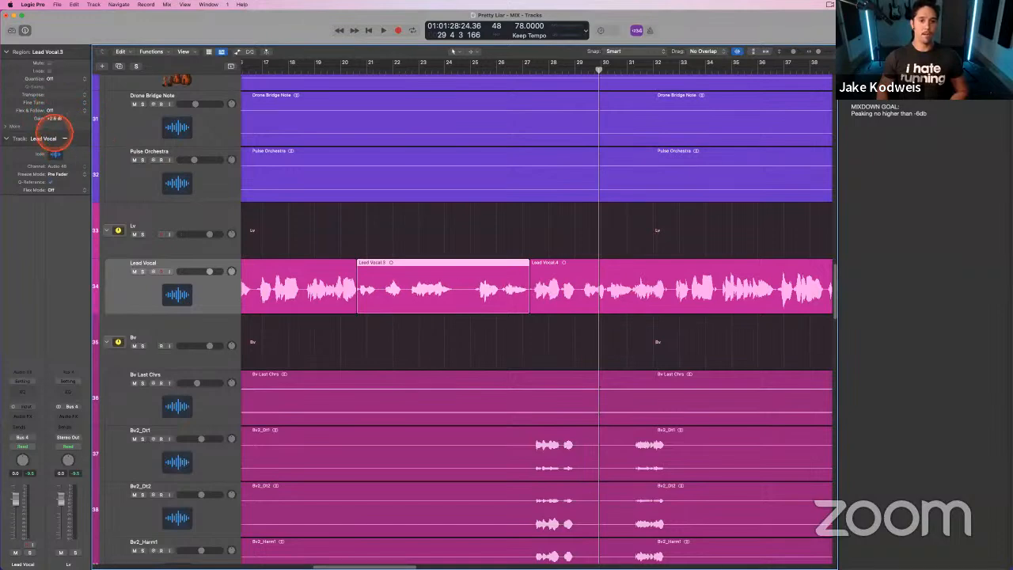
left_click(372, 230)
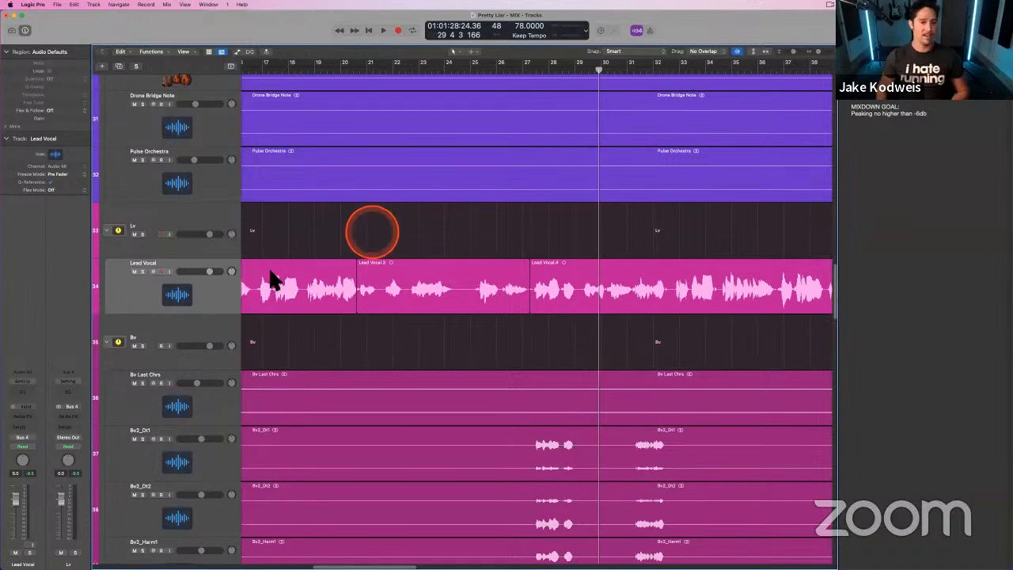
left_click(197, 301)
left_click(352, 233)
left_click(418, 289)
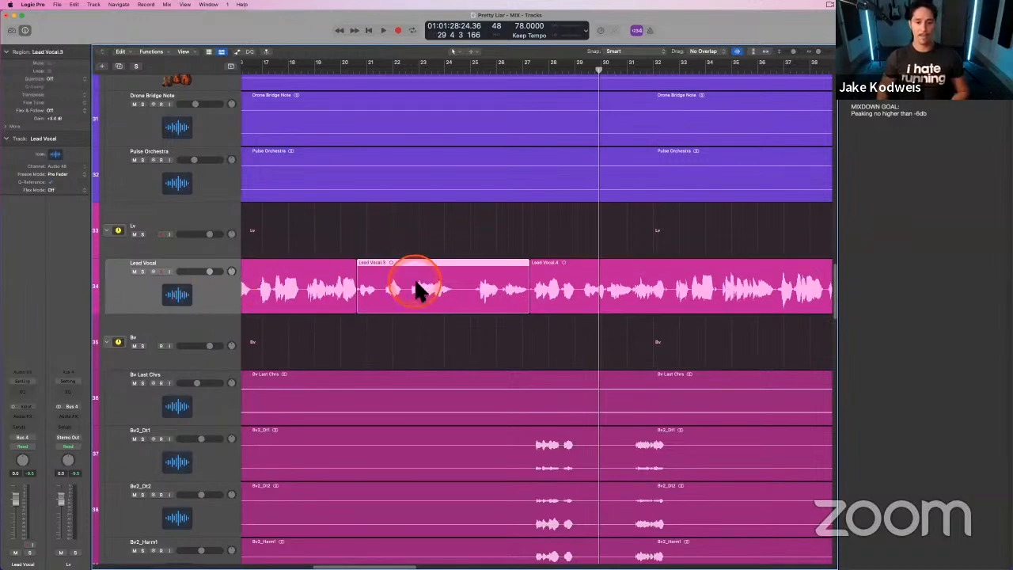
left_click(369, 226)
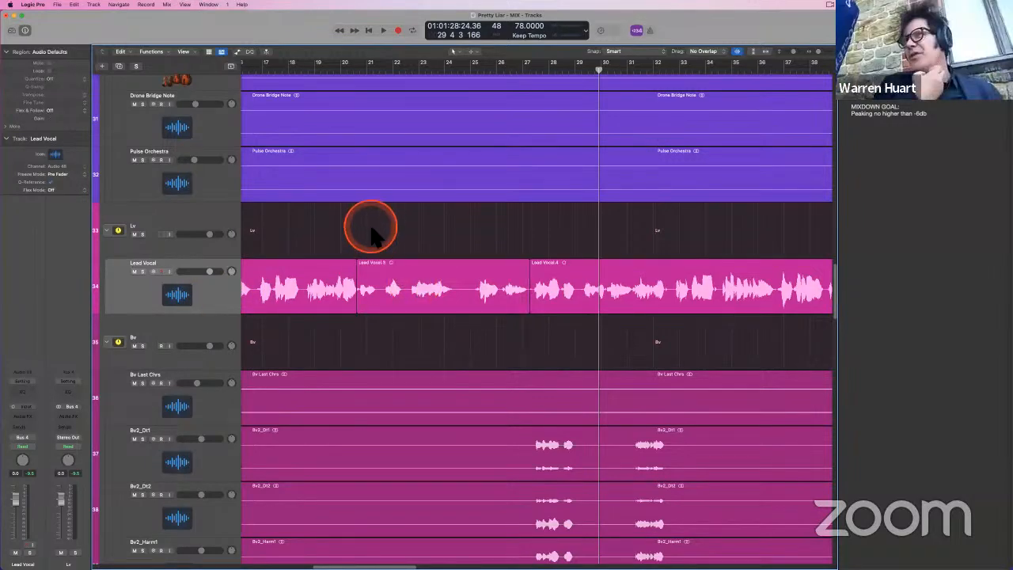
left_click(419, 289)
left_click(343, 228)
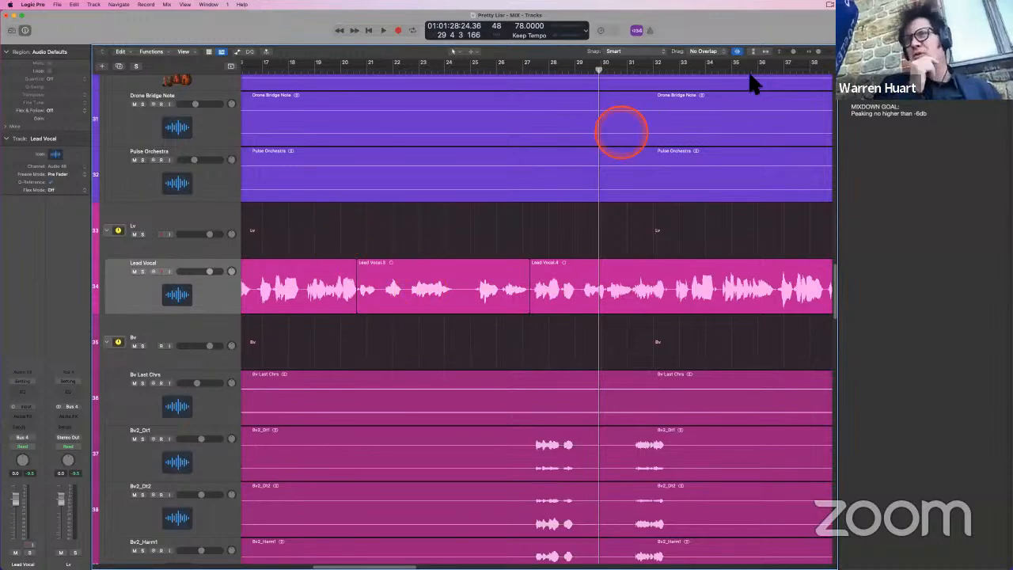
- Shift the edit point between the two Lead Vocal regions near bar 27 slightly later, just before the chorus phrase begins
left_click_drag(819, 52, 821, 53)
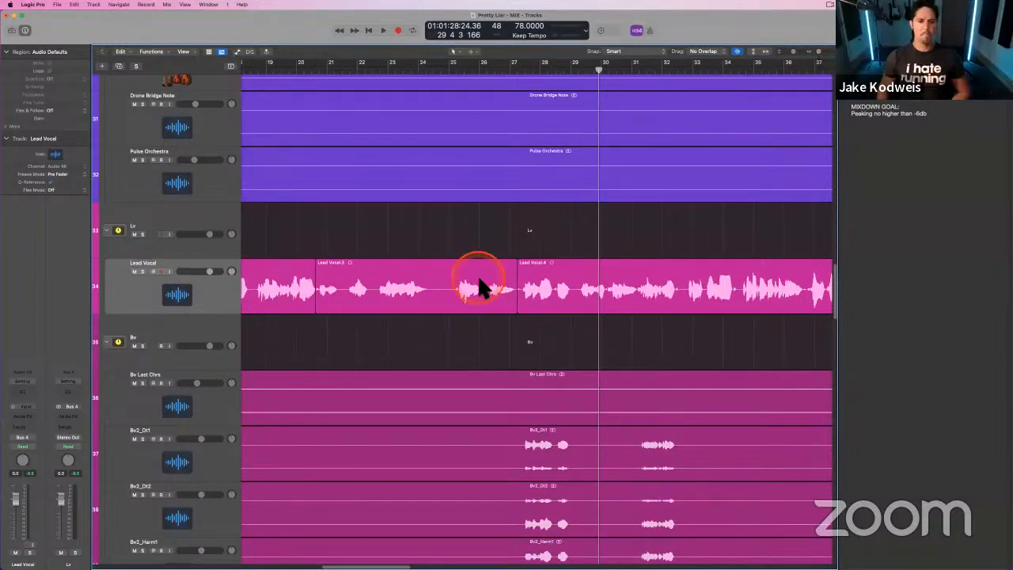
scroll(443, 291, "left", 4)
left_click_drag(418, 299, 413, 291)
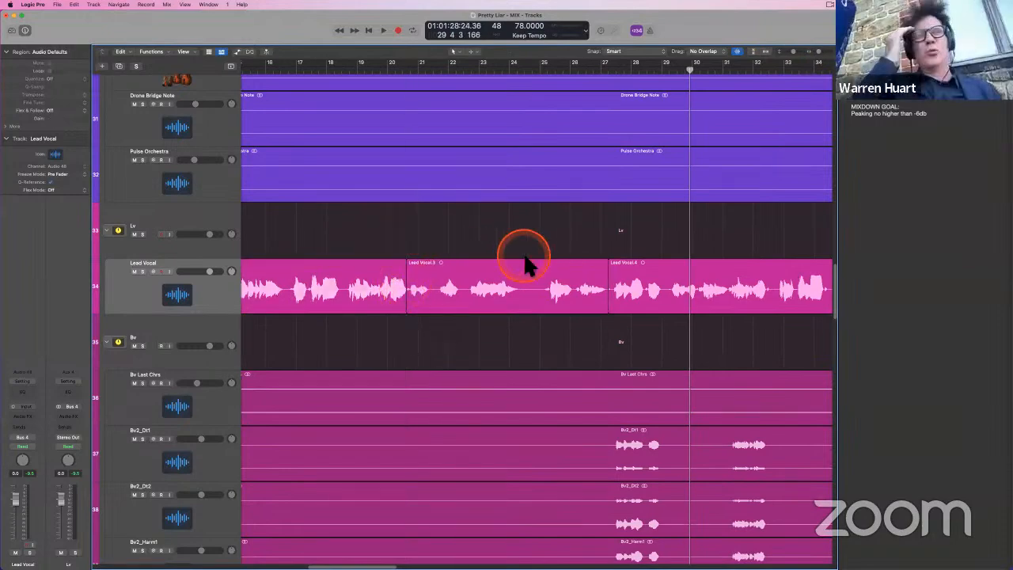
scroll(506, 277, "right", 5)
scroll(493, 271, "left", 1)
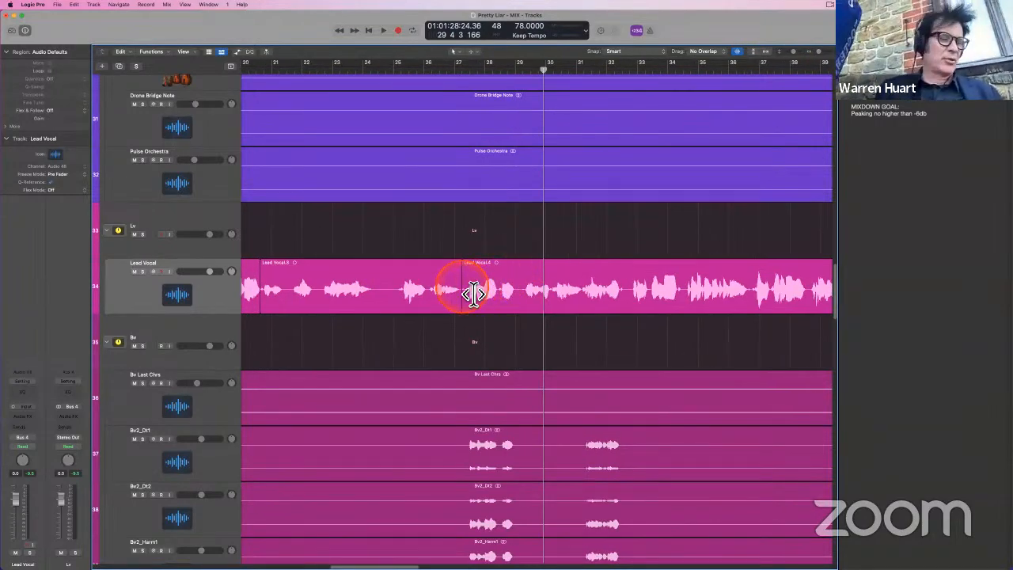
left_click_drag(473, 294, 478, 290)
scroll(491, 267, "left", 3)
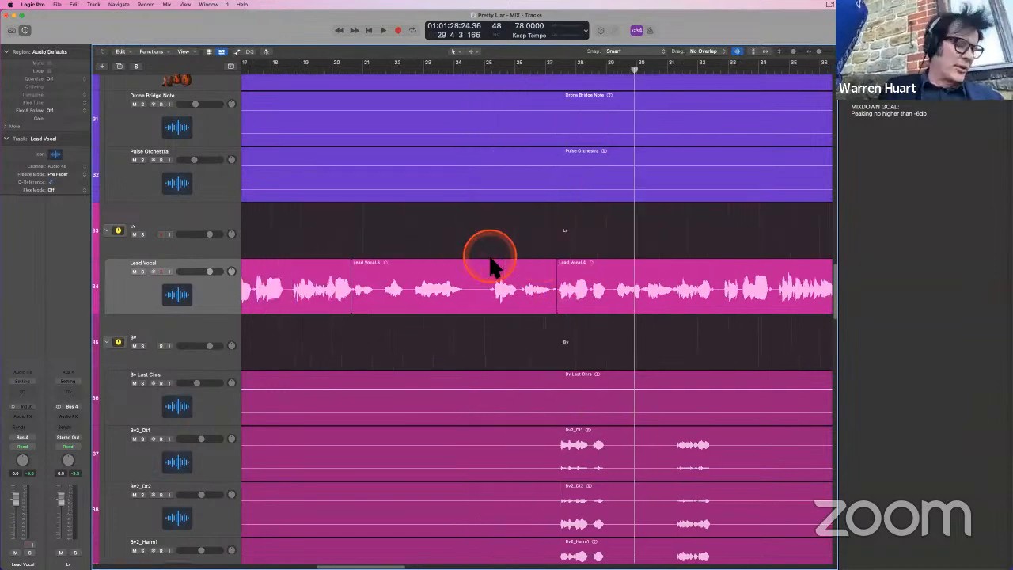
scroll(490, 251, "left", 2)
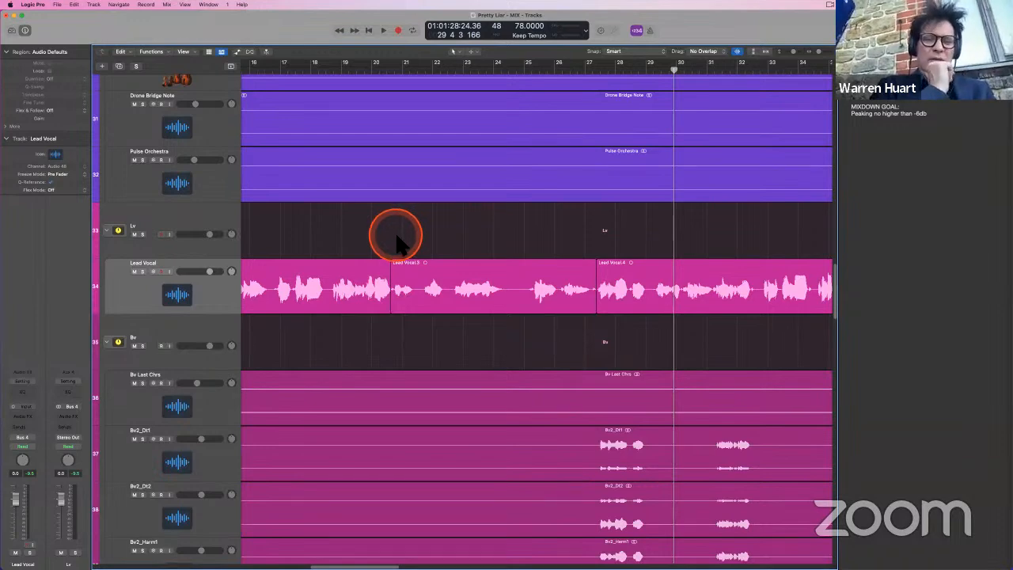
- Play from bar 20 and set the gain of the Lead Vocal region in bars 20 to 27 to +4.0 dB by ear
left_click(358, 71)
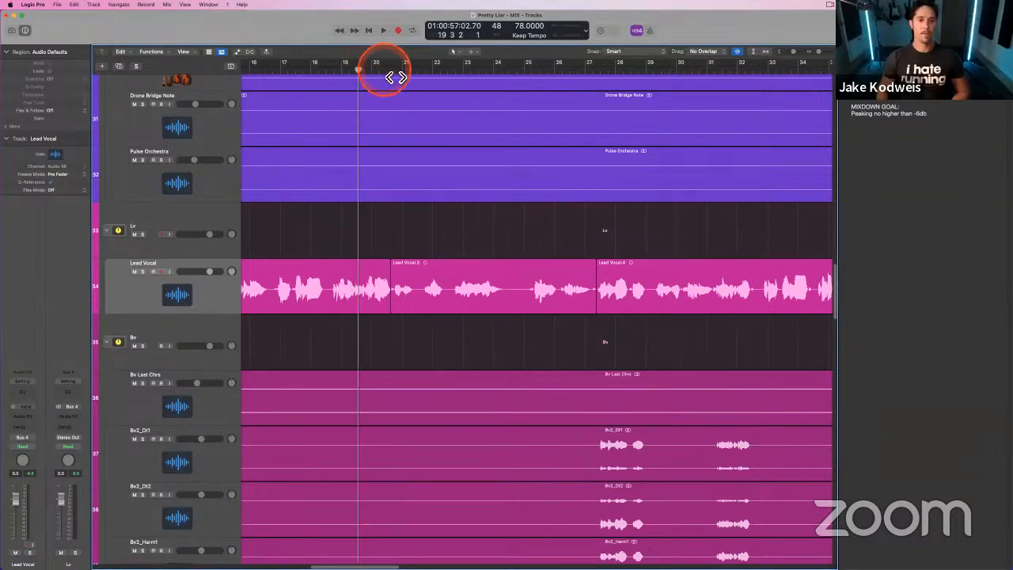
left_click(386, 74)
key("space")
left_click(360, 231)
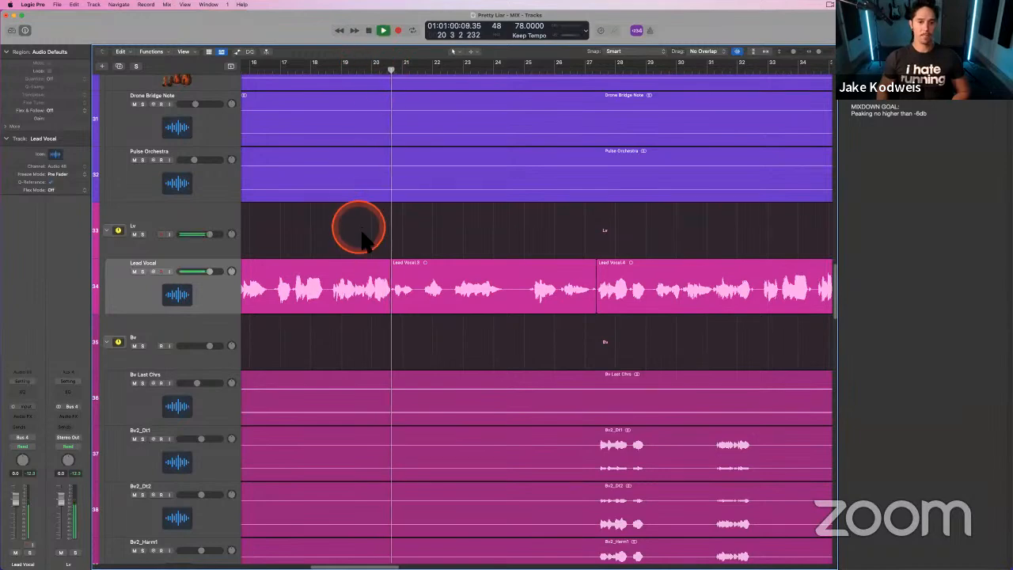
left_click(435, 285)
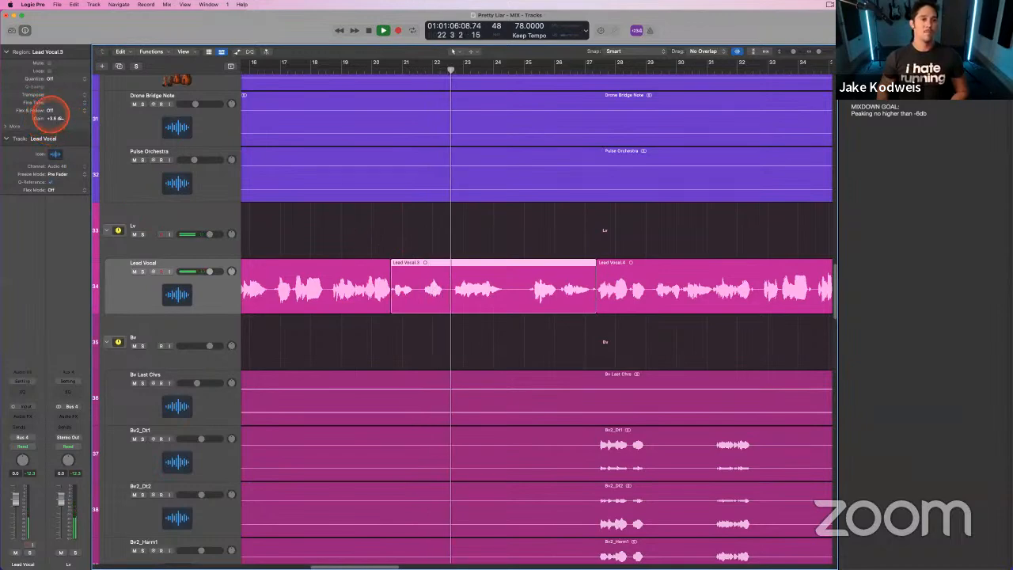
left_click(360, 221)
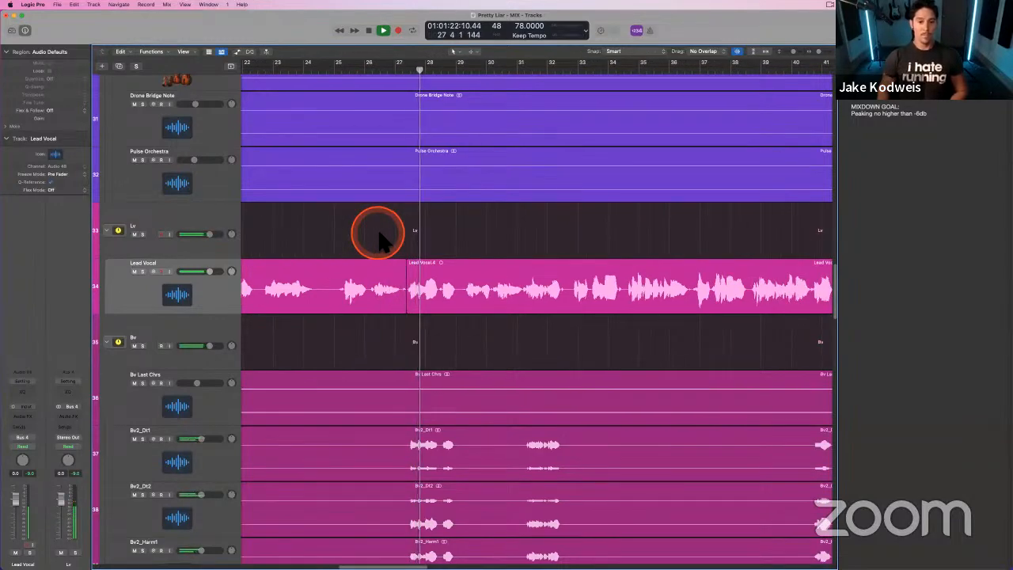
- Fine-tune the gain of the Lead Vocal region ending near bar 27 slightly downward while playback continues into the chorus
left_click(341, 285)
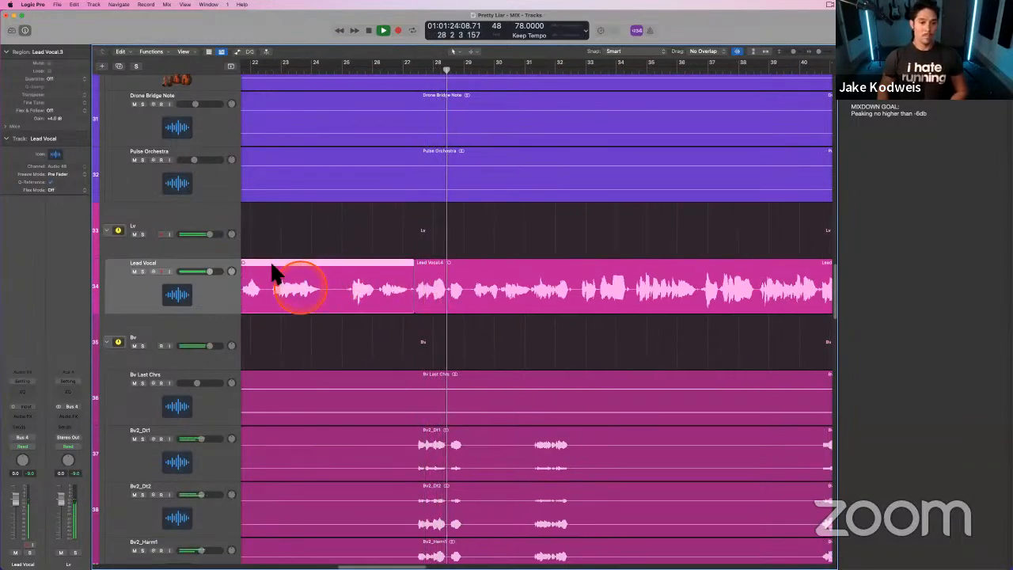
left_click(51, 138)
left_click_drag(51, 118, 51, 125)
left_click(452, 238)
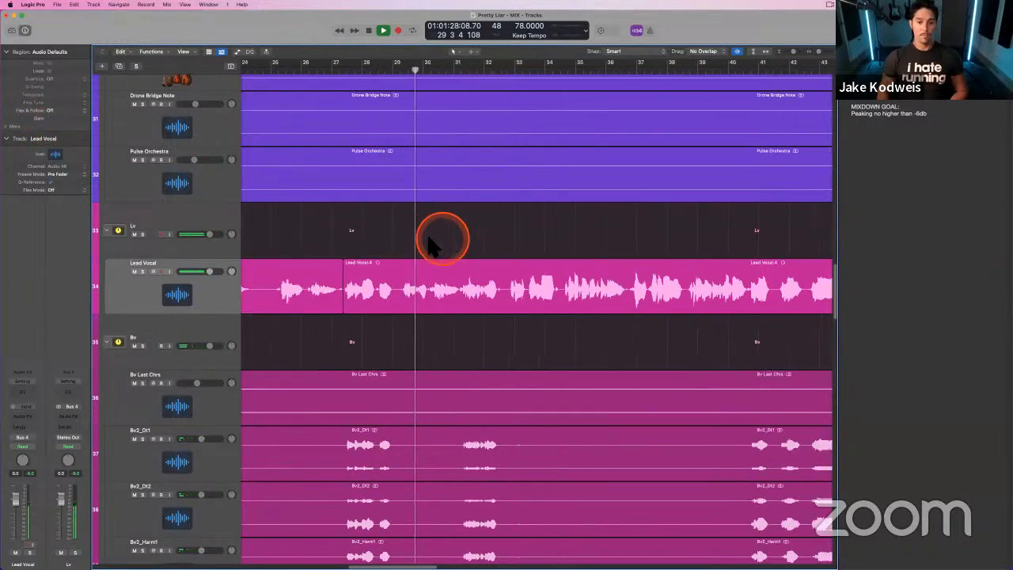
left_click(408, 287)
left_click(429, 249)
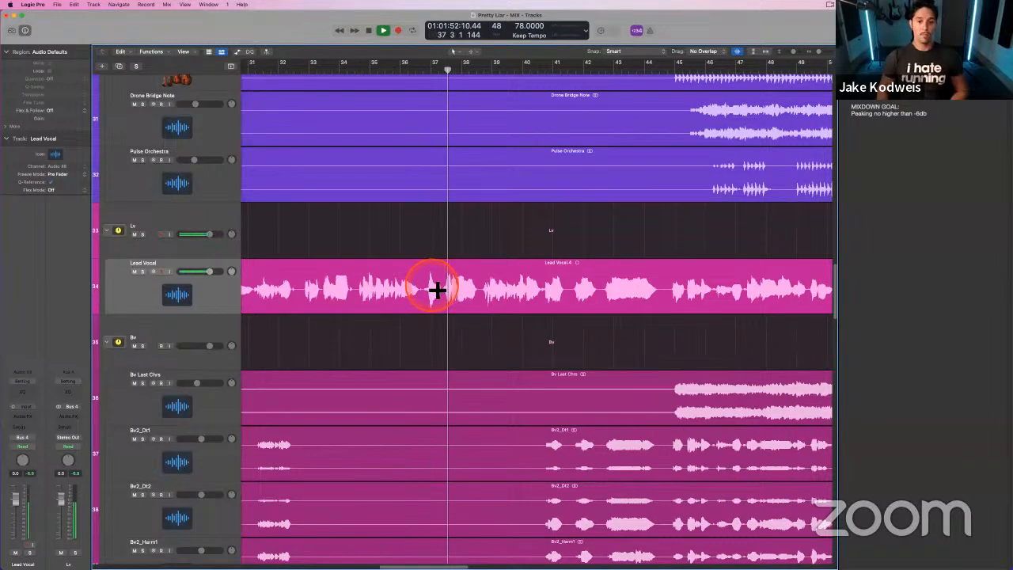
- Add a note about sibilance to the Lead Vocal channel in the mixer, and return to the full arrangement view
left_click(190, 304)
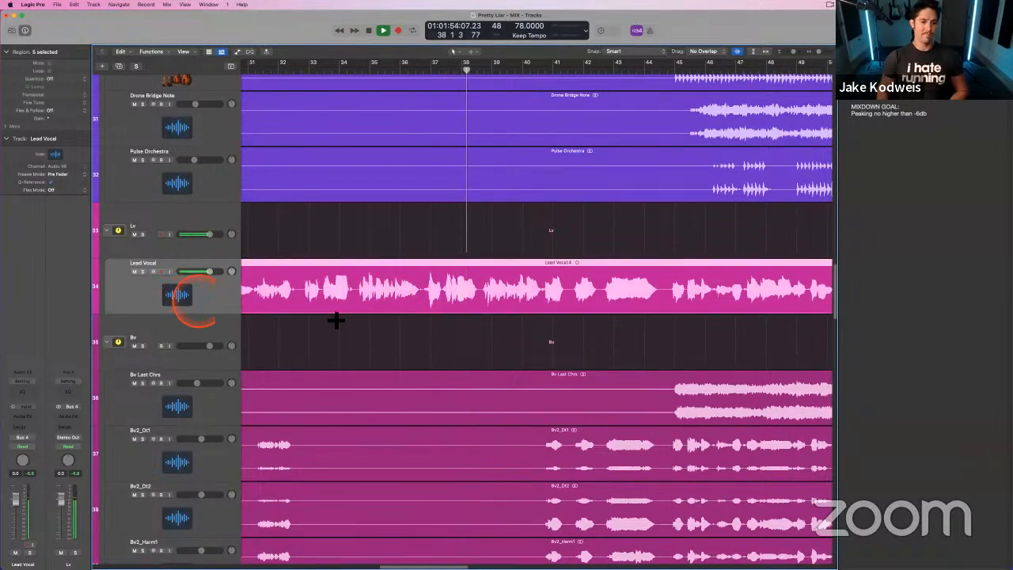
key("x")
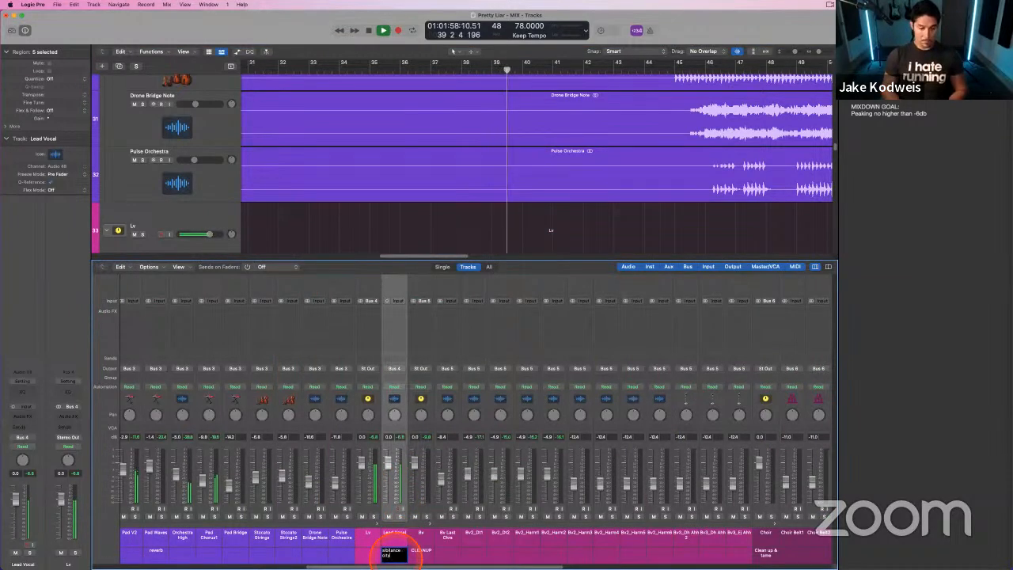
key("x")
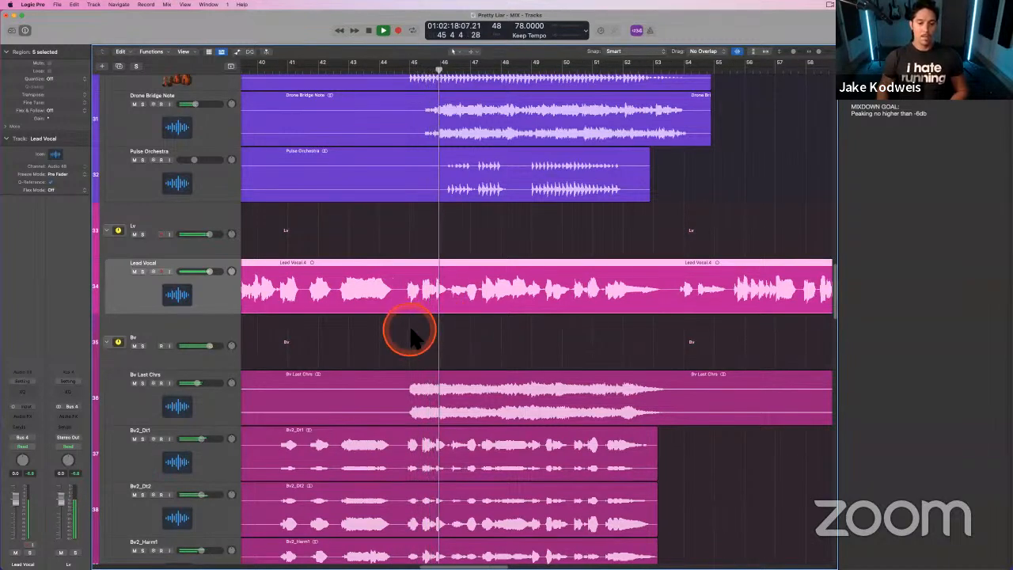
- Solo the Bv track stack and listen to the background vocals in the last chorus
scroll(410, 337, "down", 3)
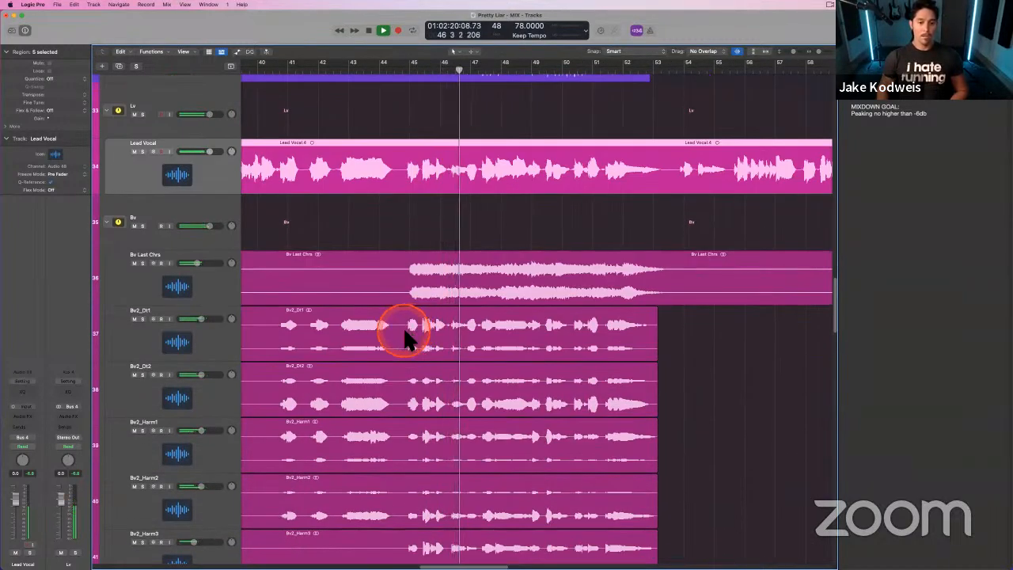
left_click(201, 214)
key("s")
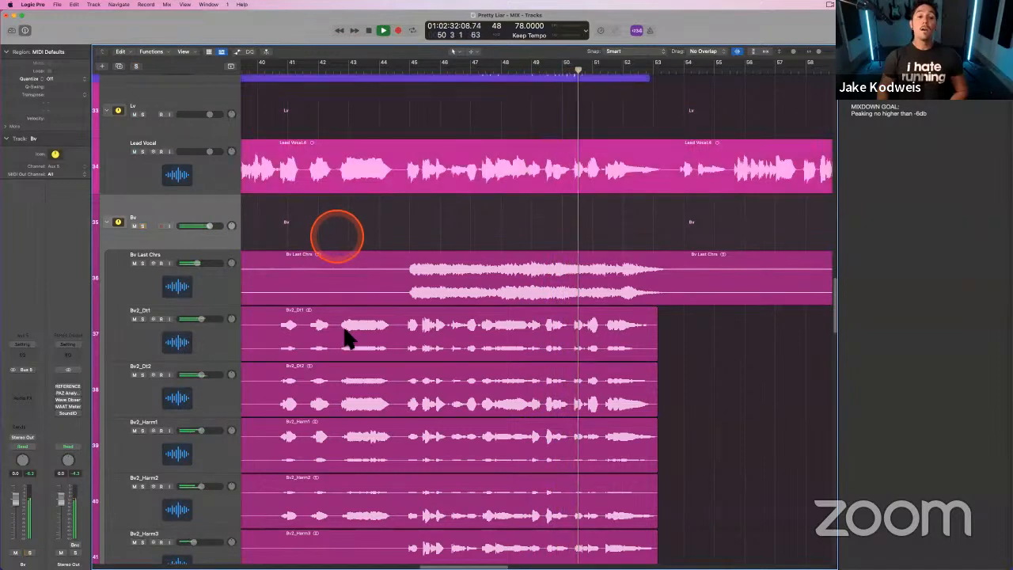
- Move the Bv Last Chrs track out of the Bv stack into the Keys stack, directly below Pulse Orchestra
scroll(335, 348, "up", 4)
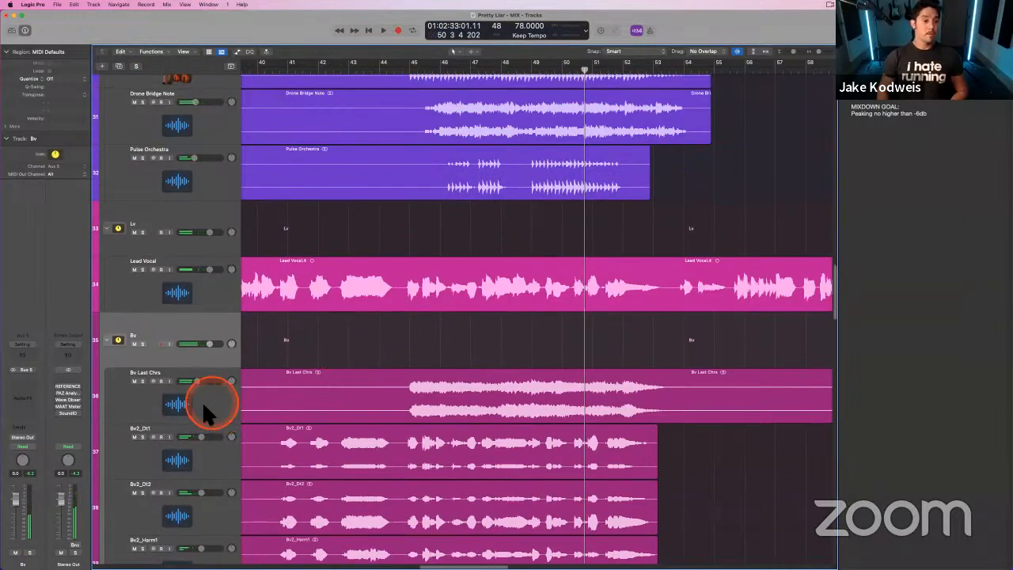
left_click(207, 408)
scroll(371, 394, "down", 15)
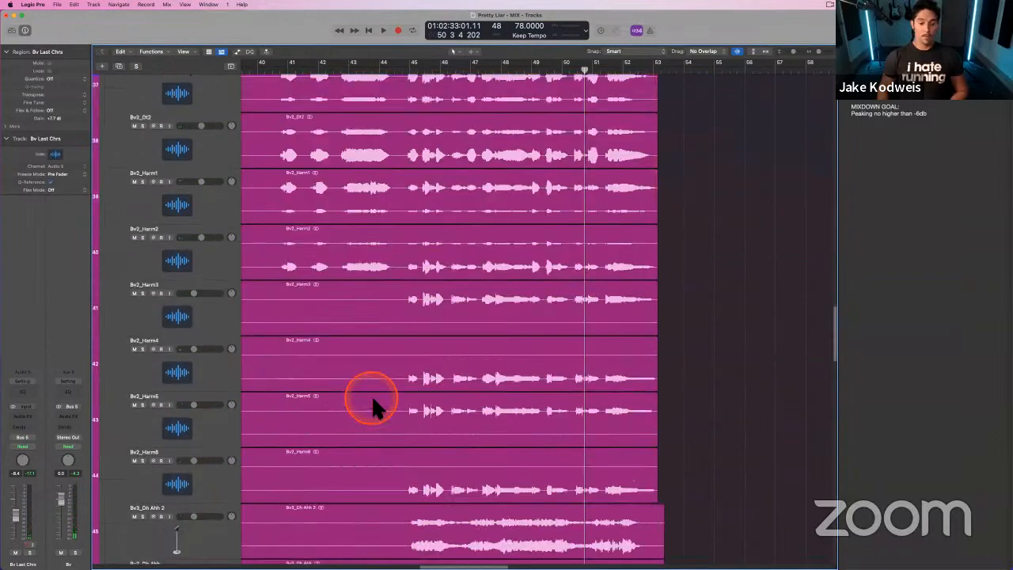
scroll(371, 394, "down", 5)
scroll(371, 395, "up", 15)
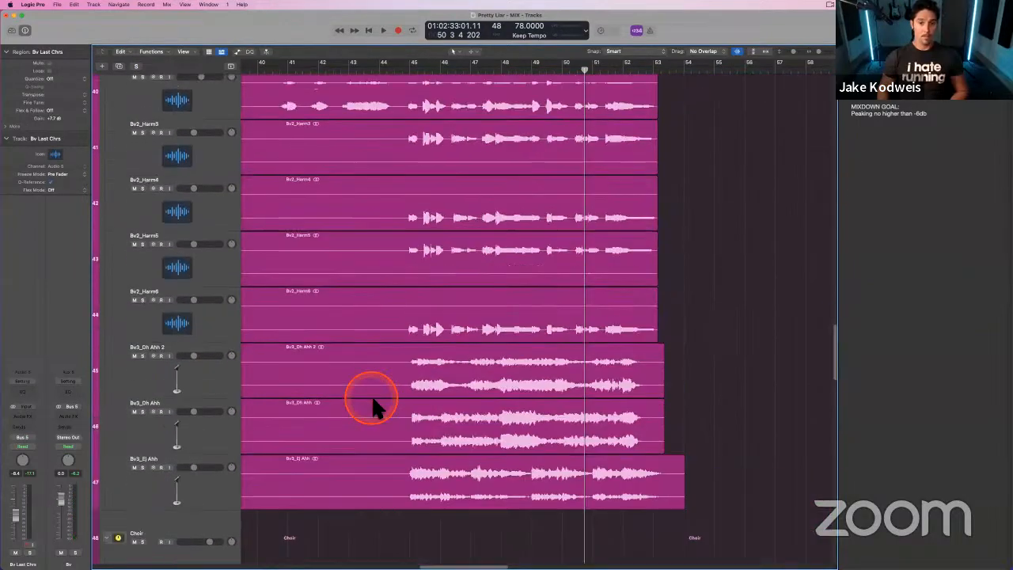
scroll(371, 394, "up", 5)
left_click_drag(233, 411, 210, 233)
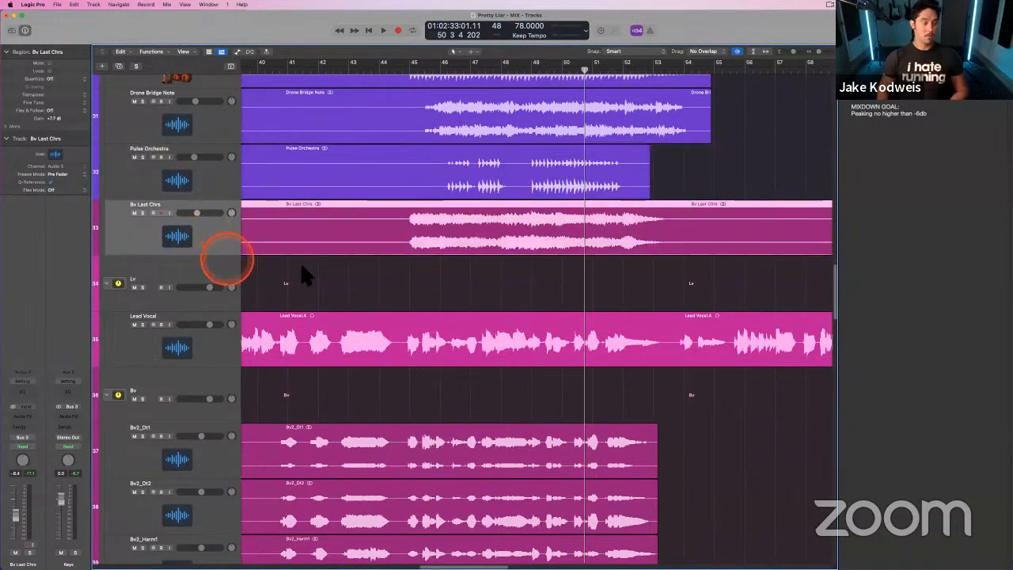
- Recolor the Bv Last Chrs track purple to match the neighbouring keys tracks
key("alt+c")
left_click(608, 163)
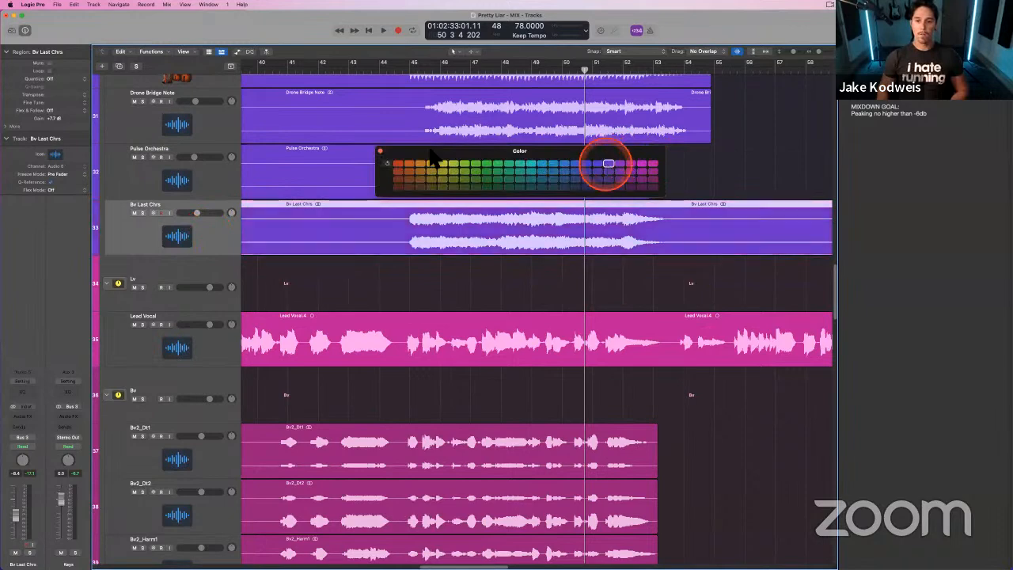
left_click(380, 151)
left_click(370, 207)
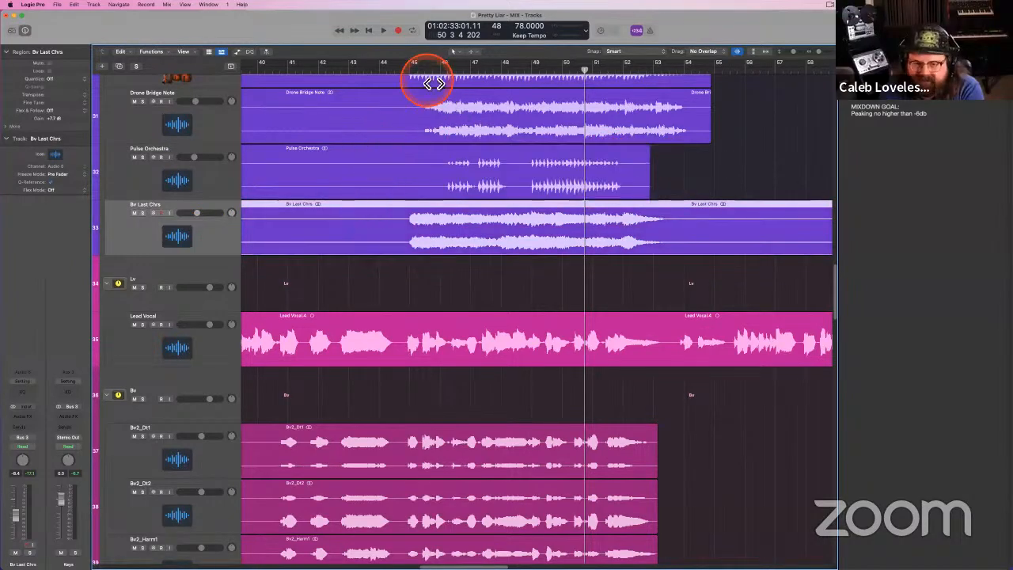
- Solo the Bv Last Chrs track and play it from bar 45
key("s")
left_click(414, 69)
key("space")
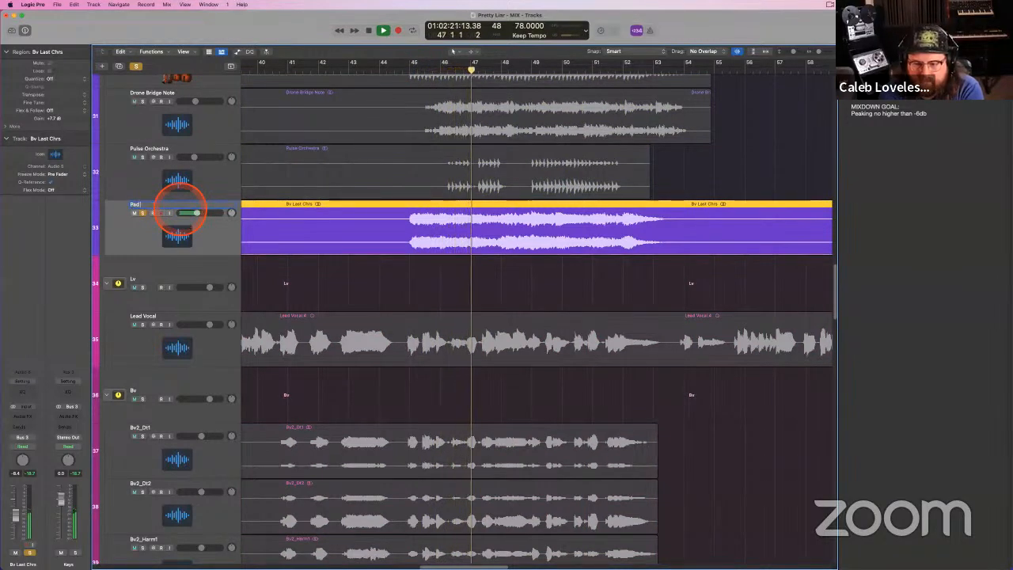
- Take Pad Choir out of solo and solo the backing vocal tracks from Bv2_Dt1 through Bv3_Ej Ahh
key("s")
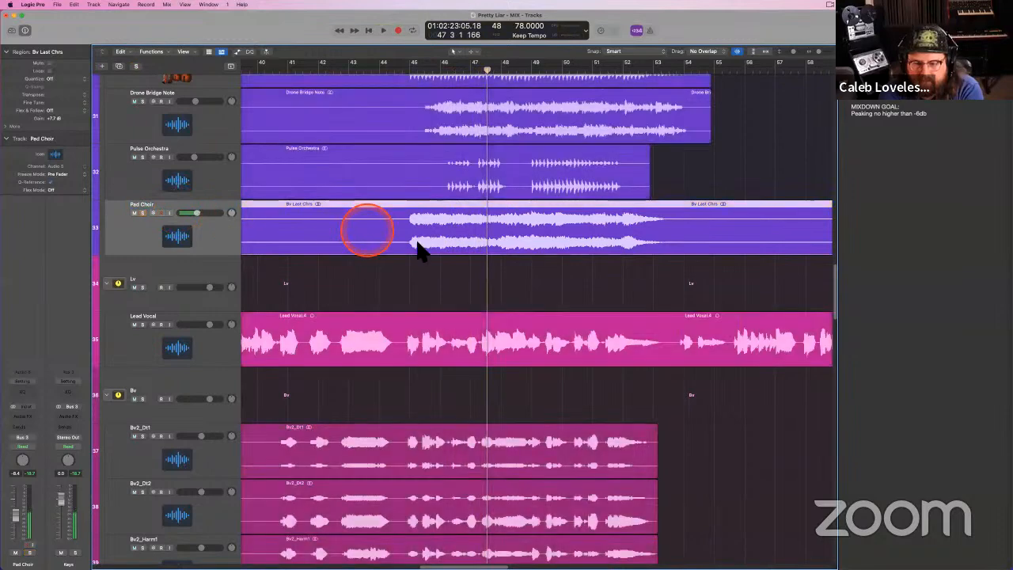
scroll(398, 275, "down", 5)
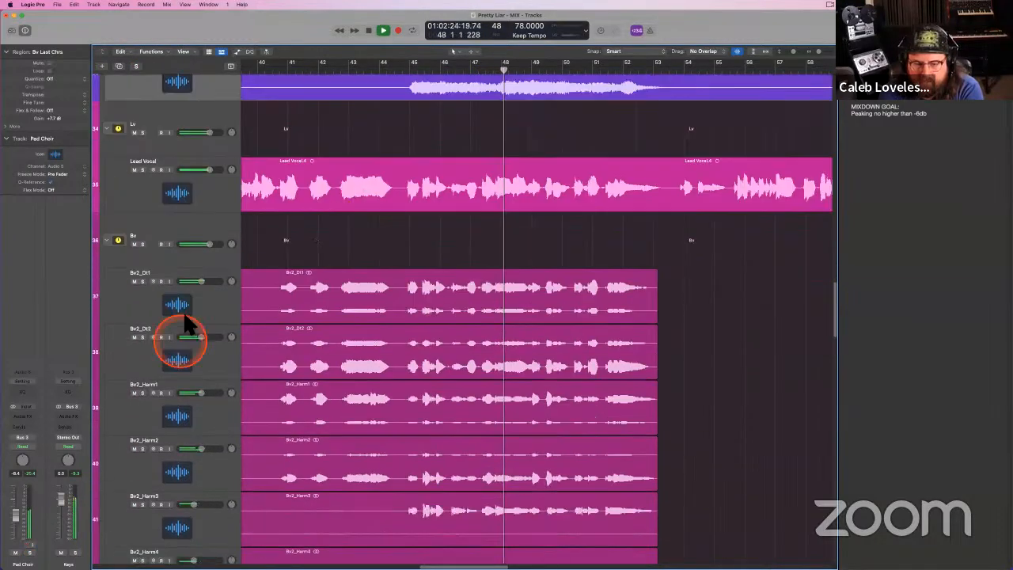
left_click(215, 294)
scroll(336, 328, "down", 3)
scroll(287, 400, "down", 3)
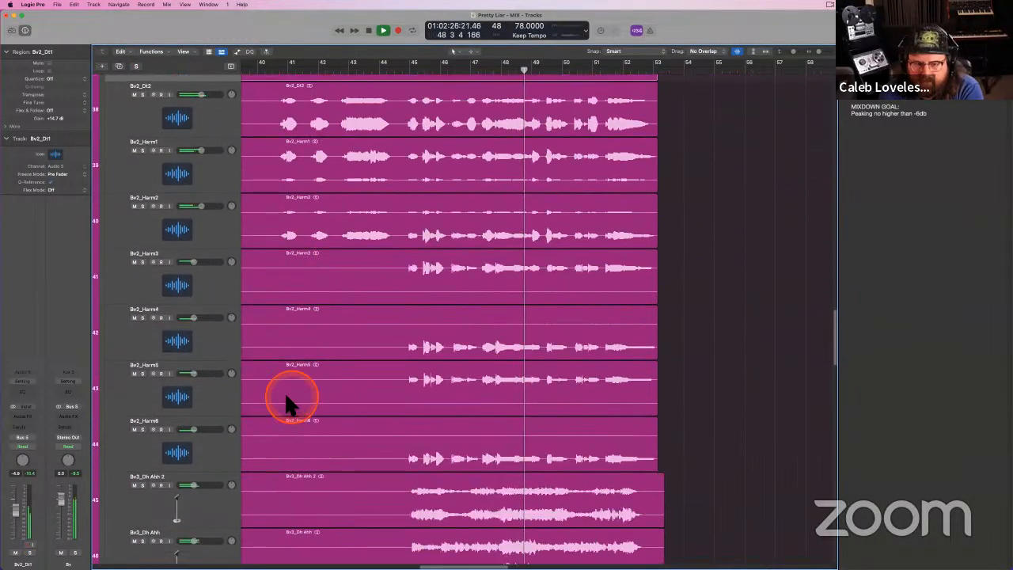
scroll(248, 470, "down", 3)
left_click(218, 434, "shift")
key("s")
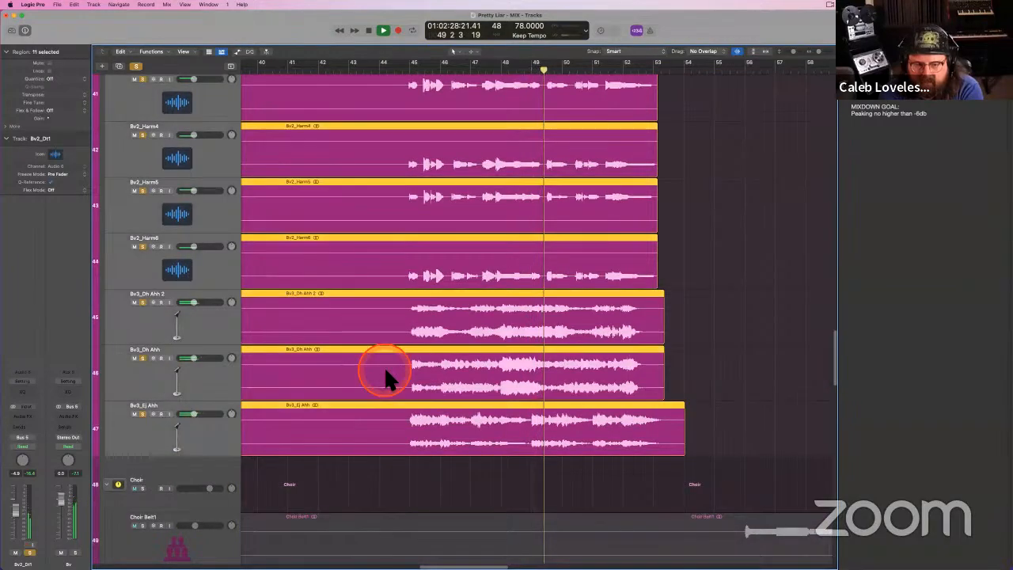
scroll(385, 372, "up", 5)
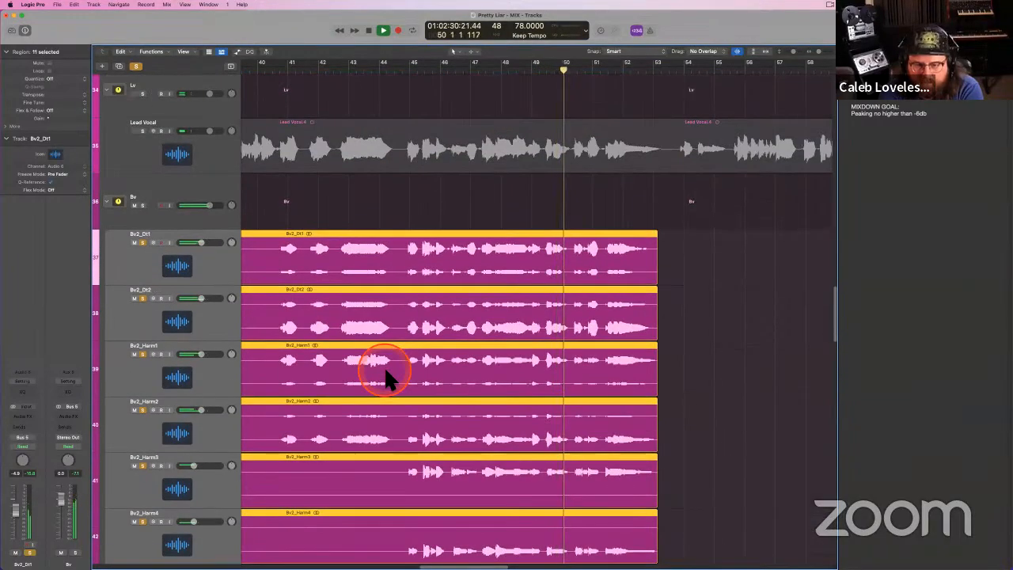
- Add the Pad Choir track to the soloed tracks and place the playhead near the start of bar 45
scroll(385, 372, "up", 3)
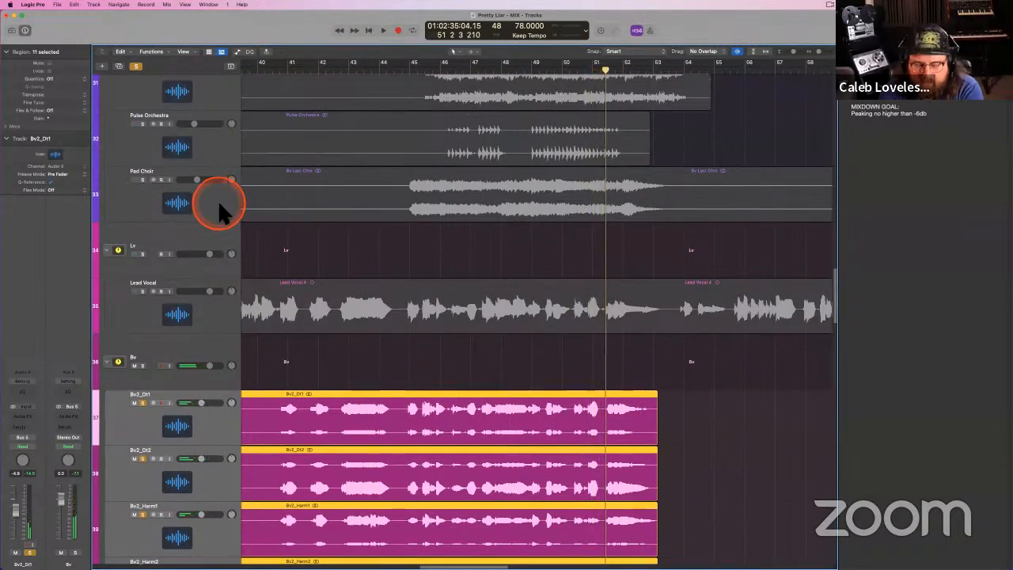
left_click(219, 204)
left_click(409, 209)
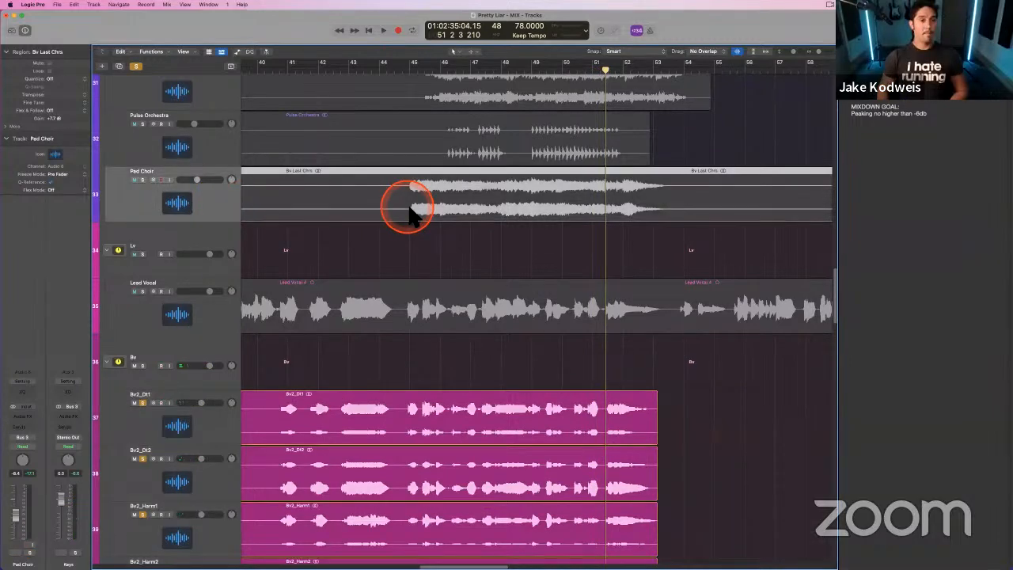
key("s")
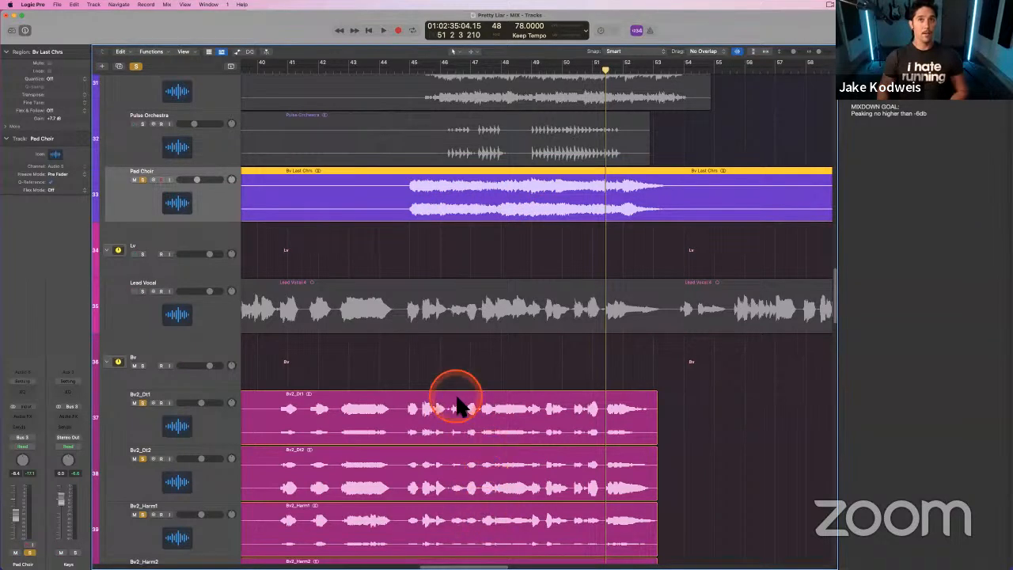
left_click(424, 76)
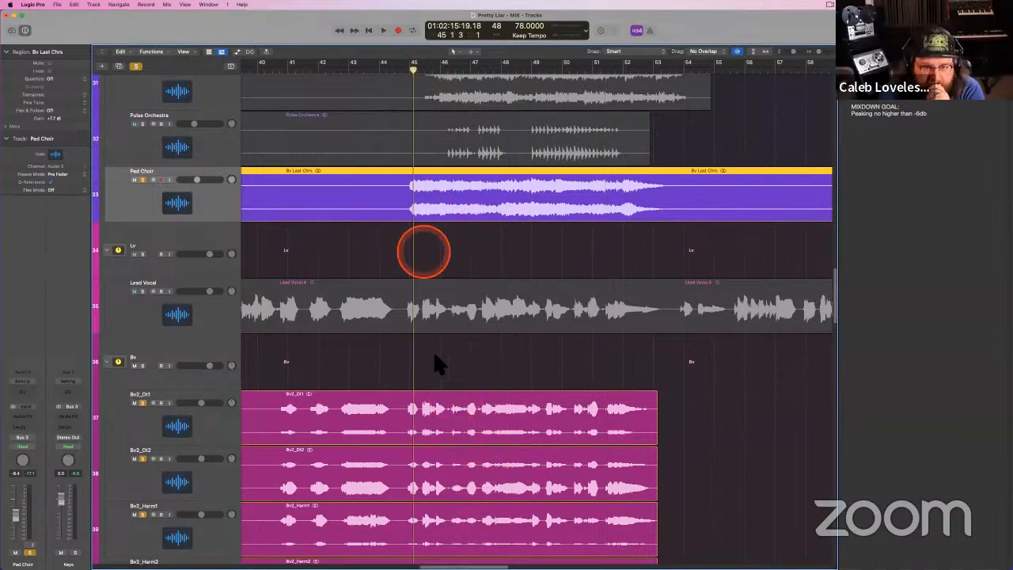
- Set a cycle range from bar 45 to bar 53 and start playing the soloed vocals
scroll(395, 352, "down", 3)
left_click(194, 291)
scroll(319, 334, "down", 3)
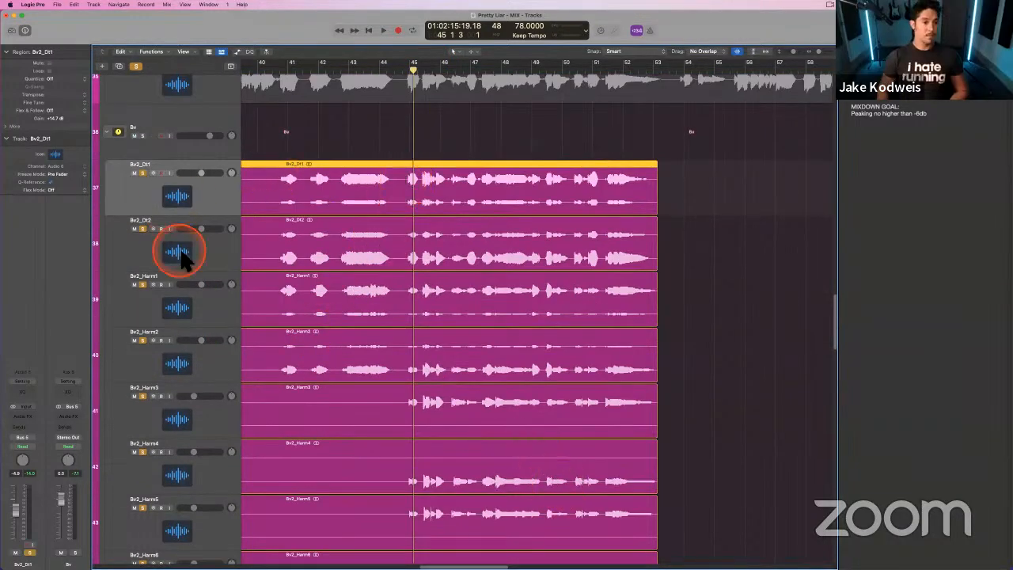
scroll(328, 335, "down", 3)
scroll(324, 388, "down", 2)
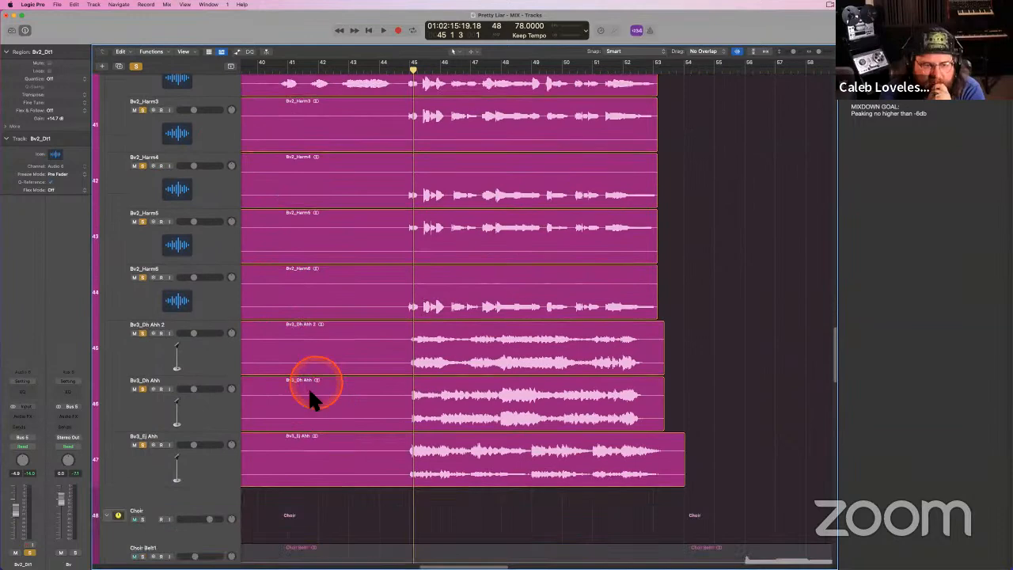
scroll(435, 278, "up", 6)
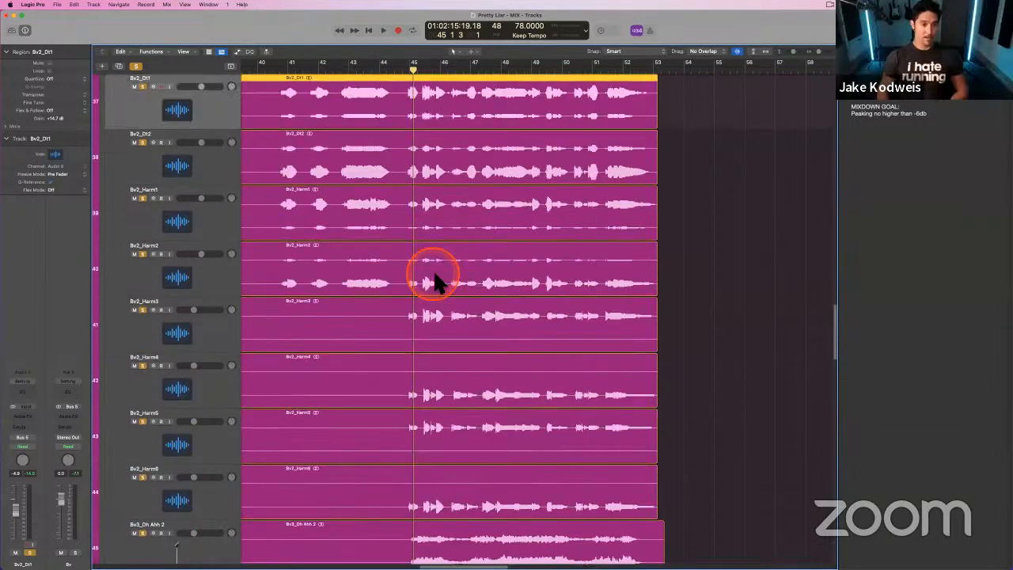
left_click_drag(411, 70, 629, 68)
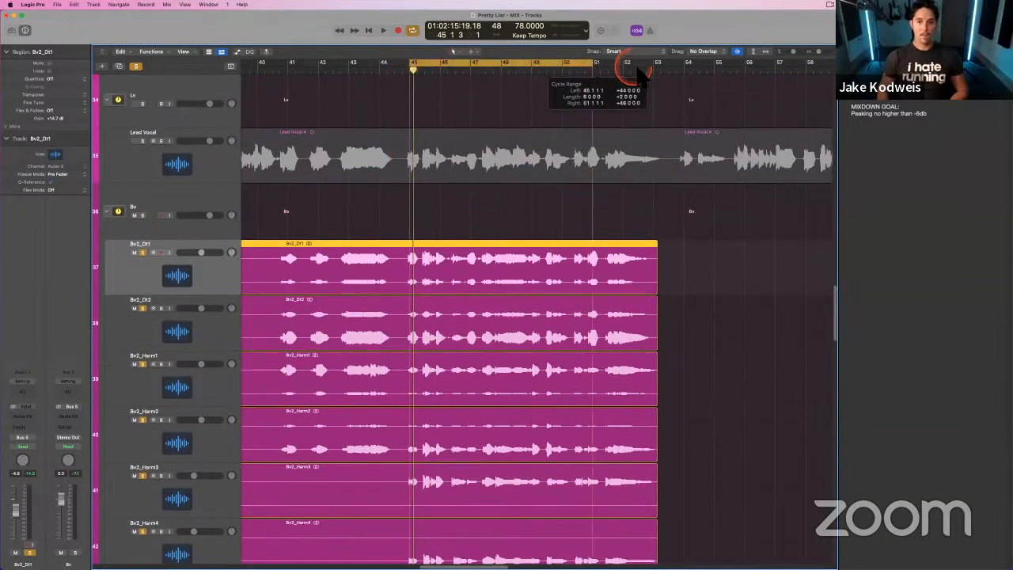
key("space")
- Take Pad Choir out of solo during playback, listen to the backing vocals alone, and stop playback
scroll(349, 313, "up", 4)
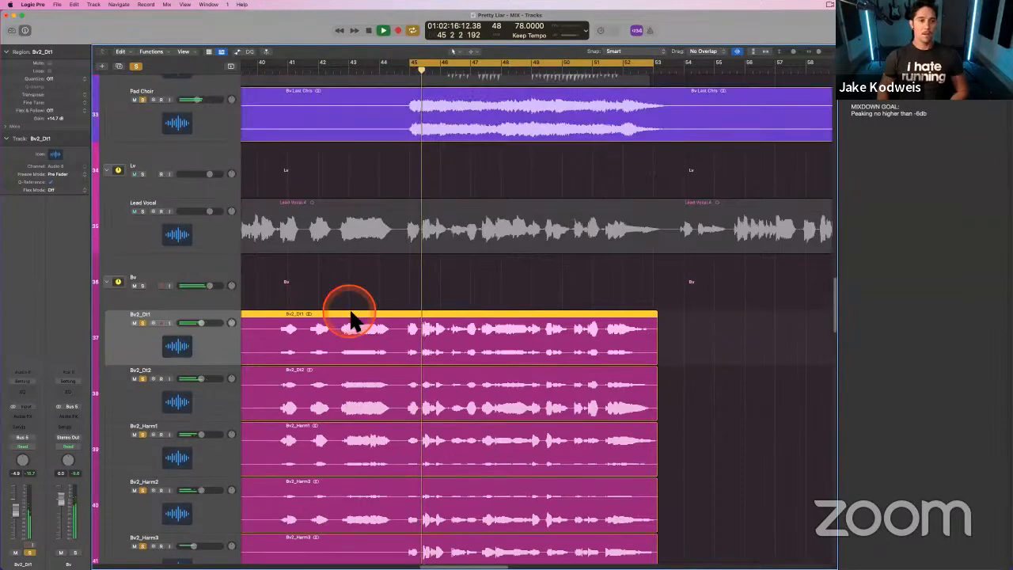
left_click(210, 278)
key("s")
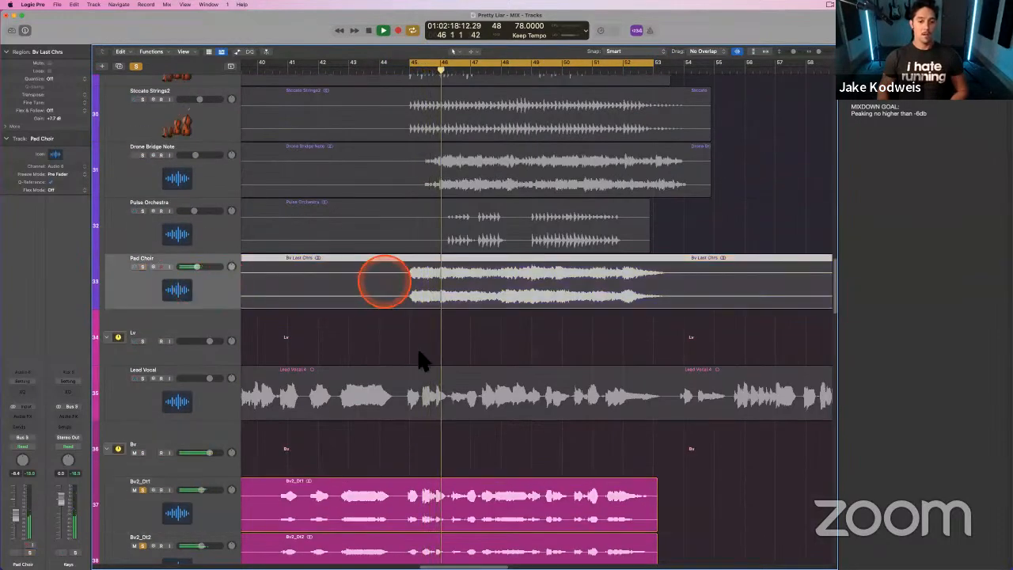
scroll(421, 357, "down", 3)
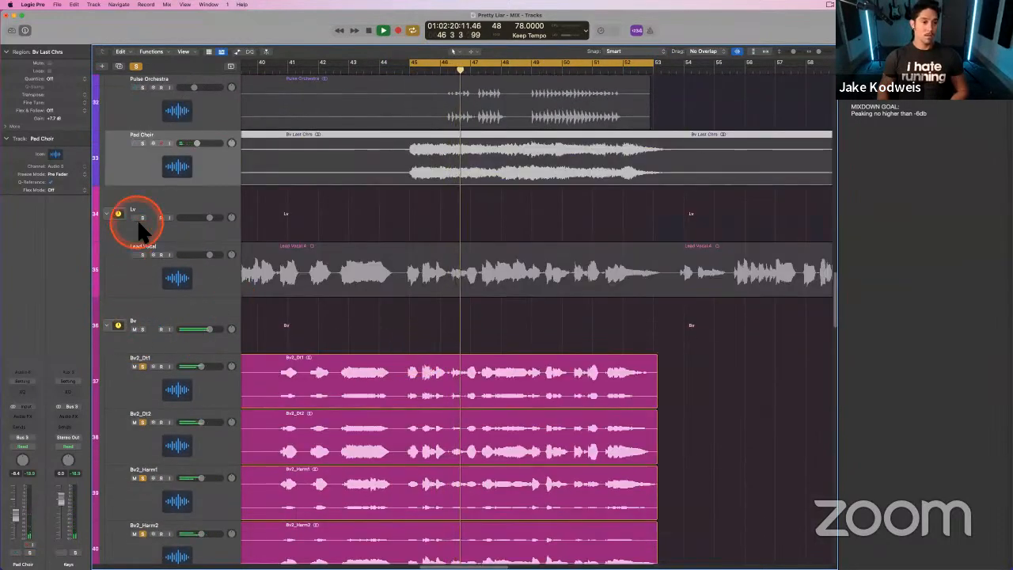
scroll(281, 352, "down", 3)
key("space")
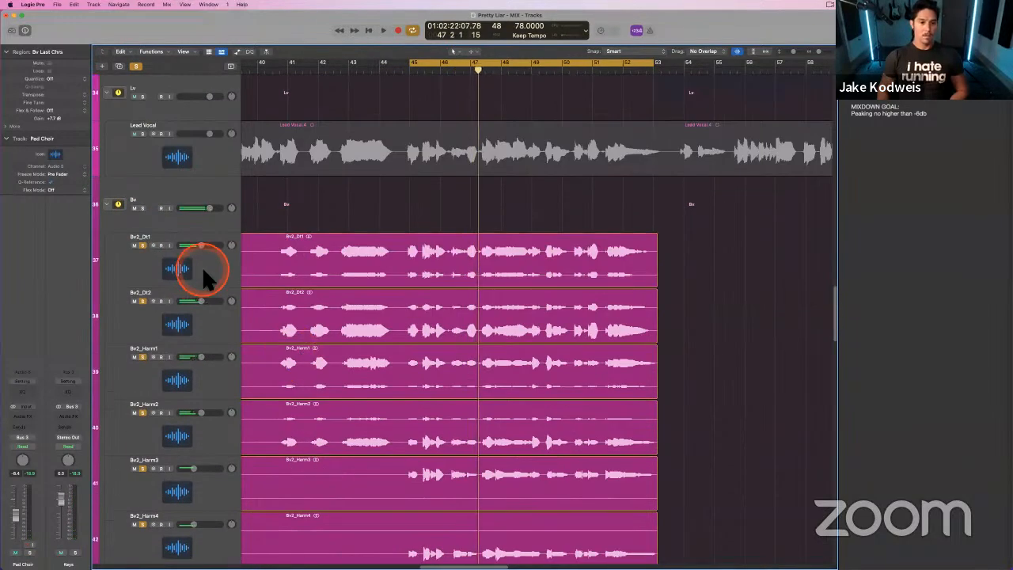
- Unsolo the tracks Bv2_Dt1 through Bv2_Harm6 and audition the remaining Bv3 Ahh tracks over the cycle range
left_click(204, 272)
scroll(335, 289, "down", 8)
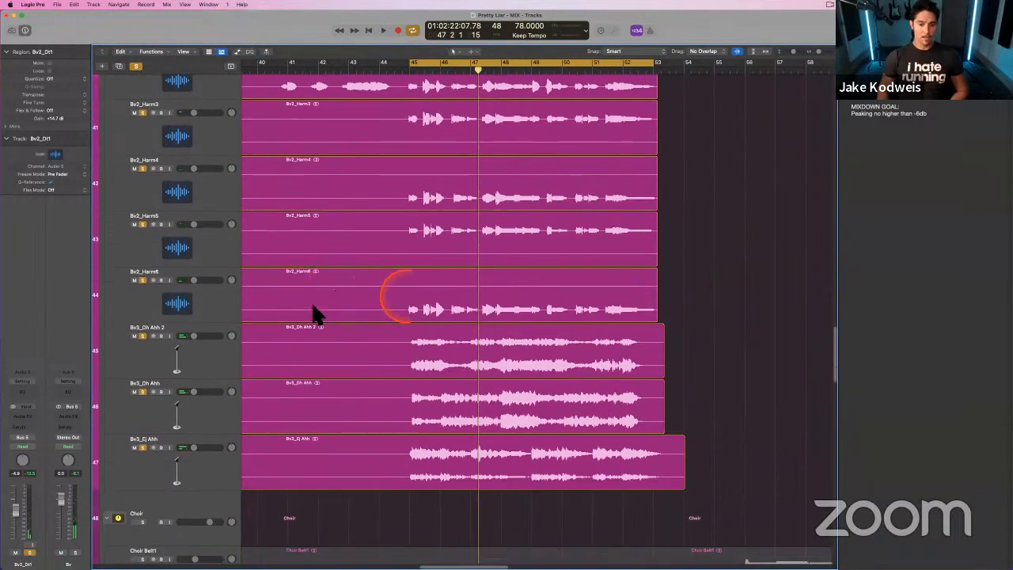
left_click(208, 297, "shift")
left_click(133, 280)
key("space")
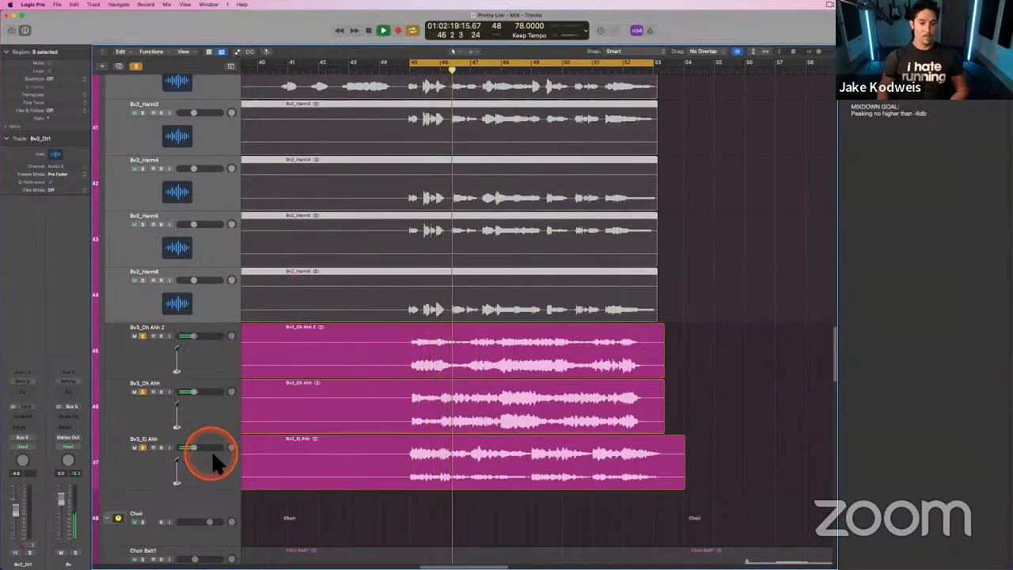
scroll(407, 335, "up", 5)
scroll(411, 342, "up", 4)
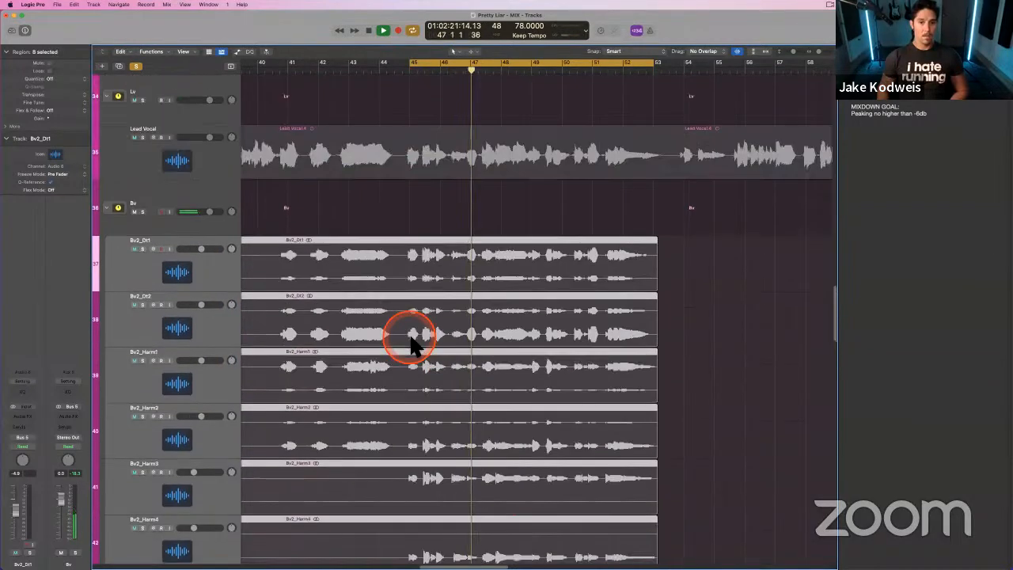
key("space")
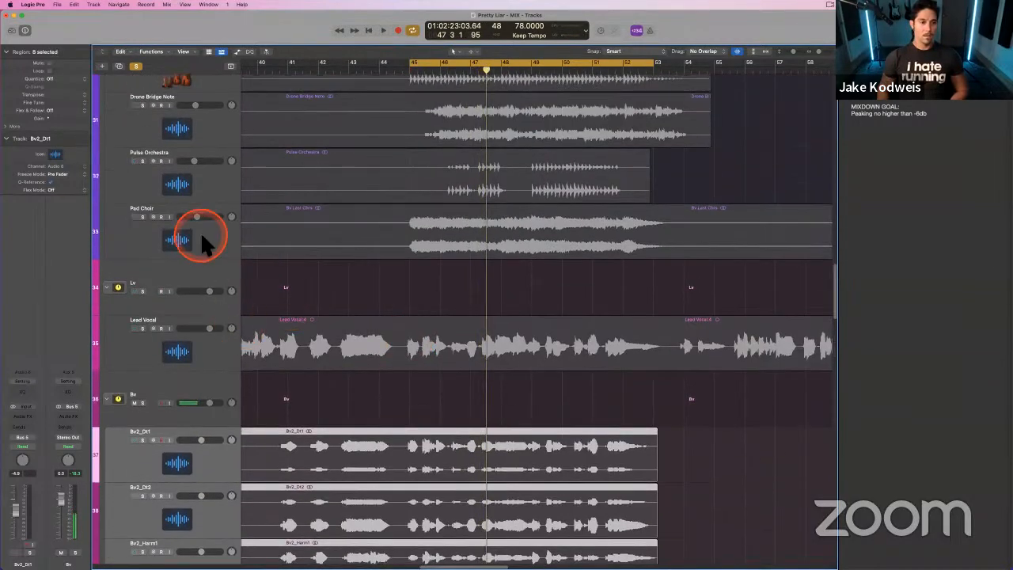
- Switch the solo from the three Bv3 Ahh tracks to Pad Choir and audition it over the cycle range
left_click(200, 231)
scroll(385, 301, "down", 10)
left_click(213, 255)
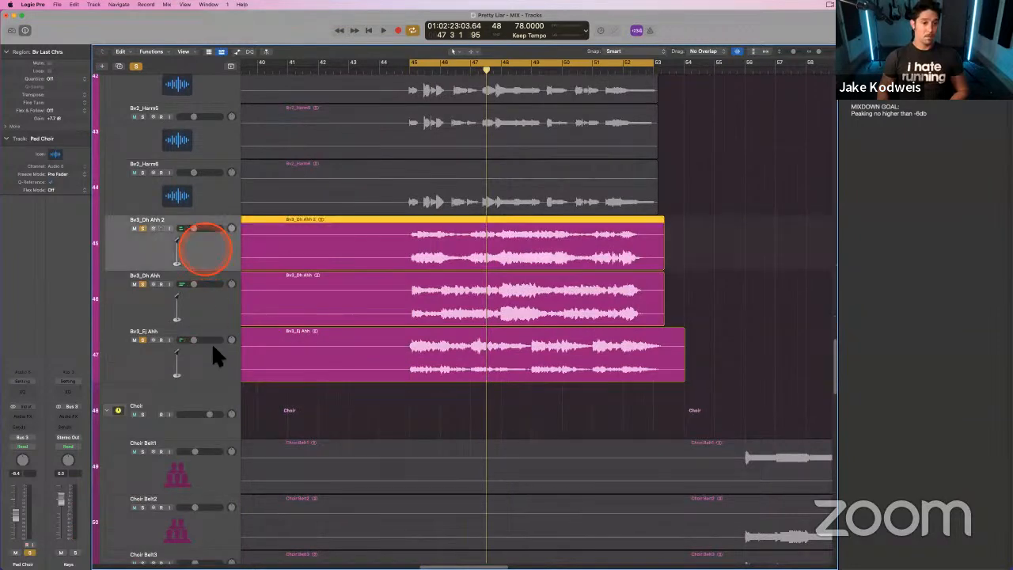
left_click(215, 369, "shift")
key("shift+space")
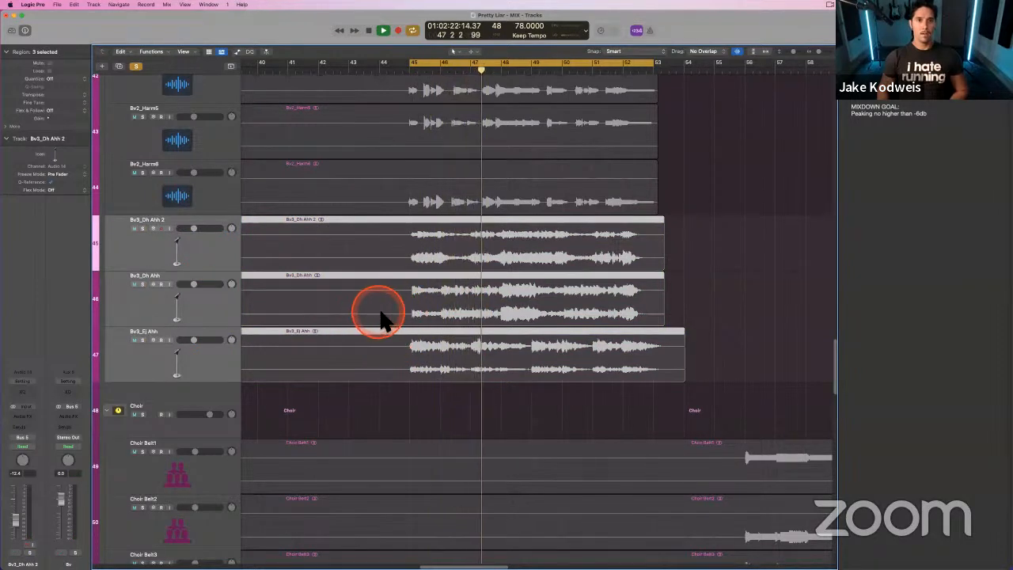
key("space")
left_click(218, 246)
left_click(209, 363, "shift")
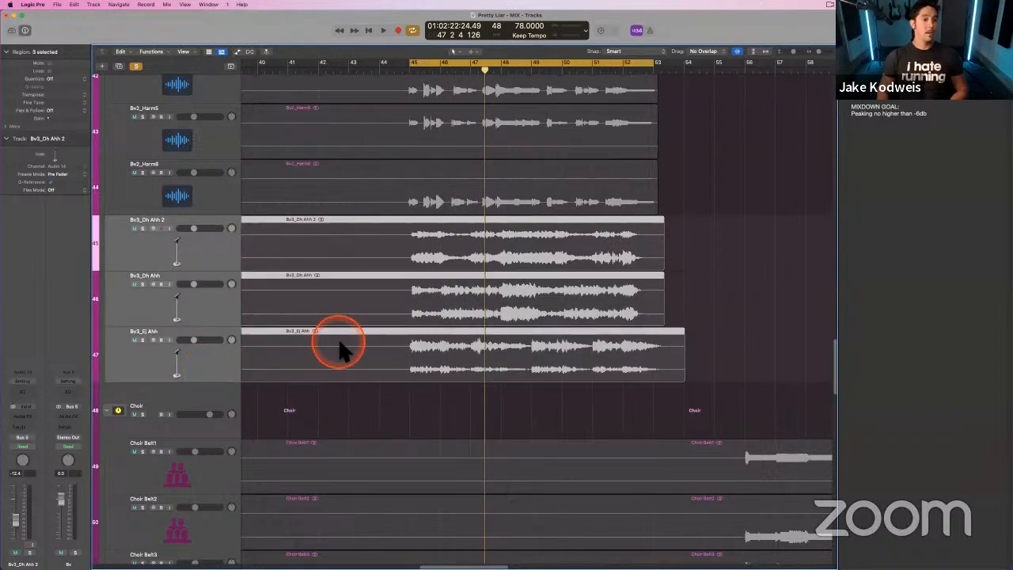
key("Delete")
key("super+z")
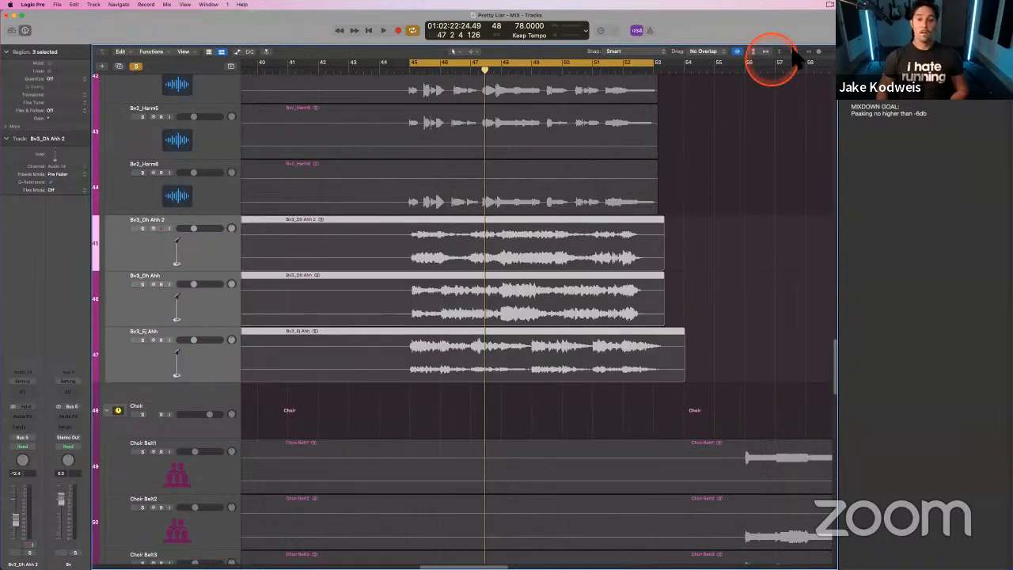
- Check the Bv3_Dh Ahh 2, Bv3_Dh Ahh and Bv3_Ej Ahh tracks along the timeline and delete all three with their regions
left_click_drag(819, 51, 817, 51)
scroll(538, 285, "left", 10)
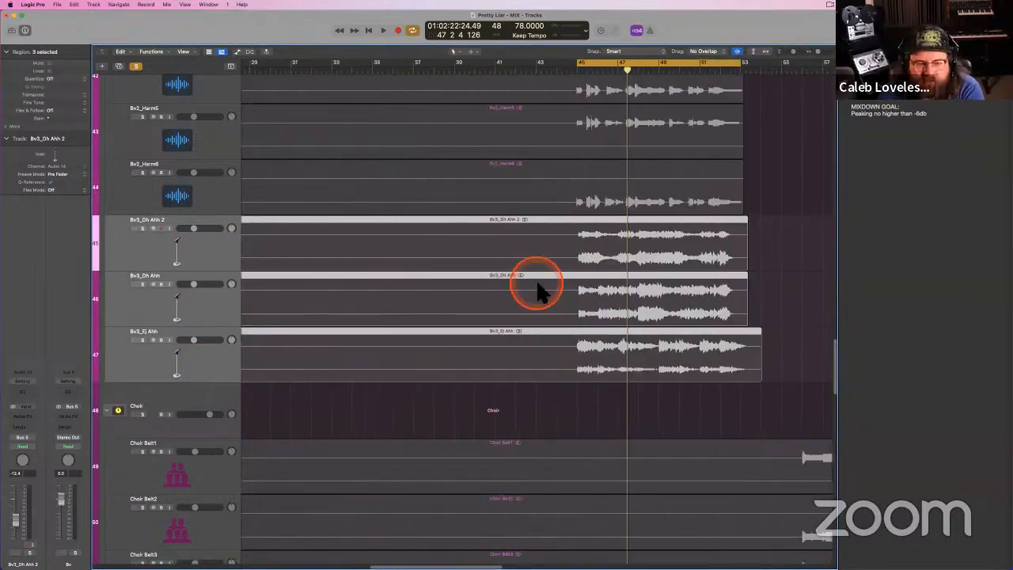
scroll(538, 291, "right", 9)
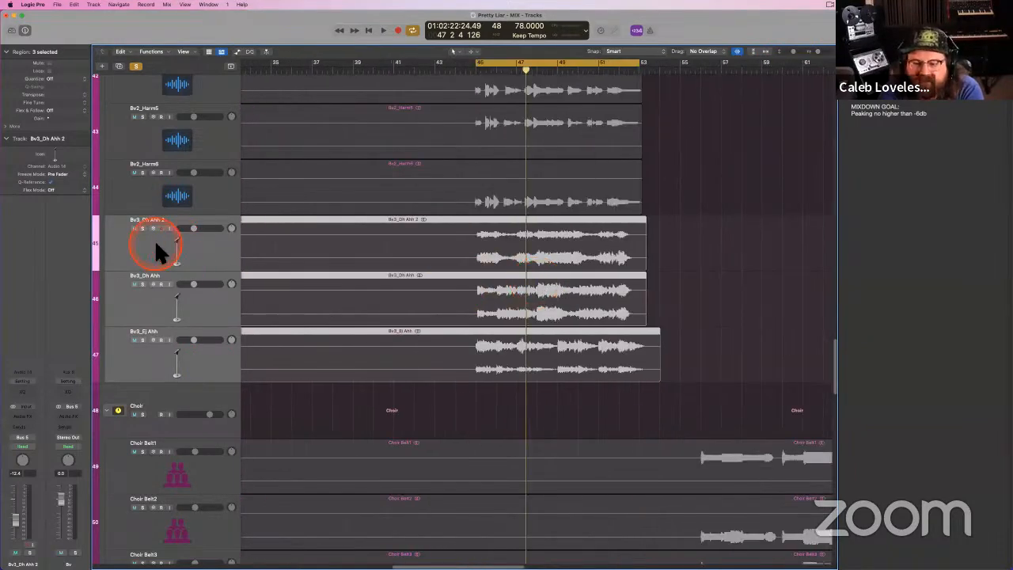
left_click(156, 244)
left_click(190, 351, "shift")
key("BackSpace")
key("BackSpace")
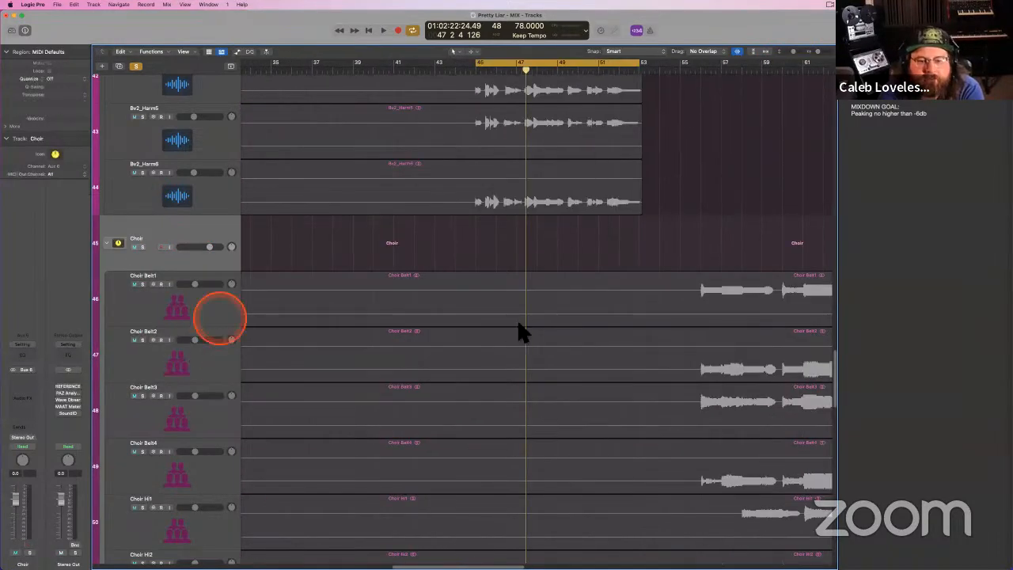
- Take the Pad Choir track out of solo so that all tracks are audible
scroll(515, 324, "up", 15)
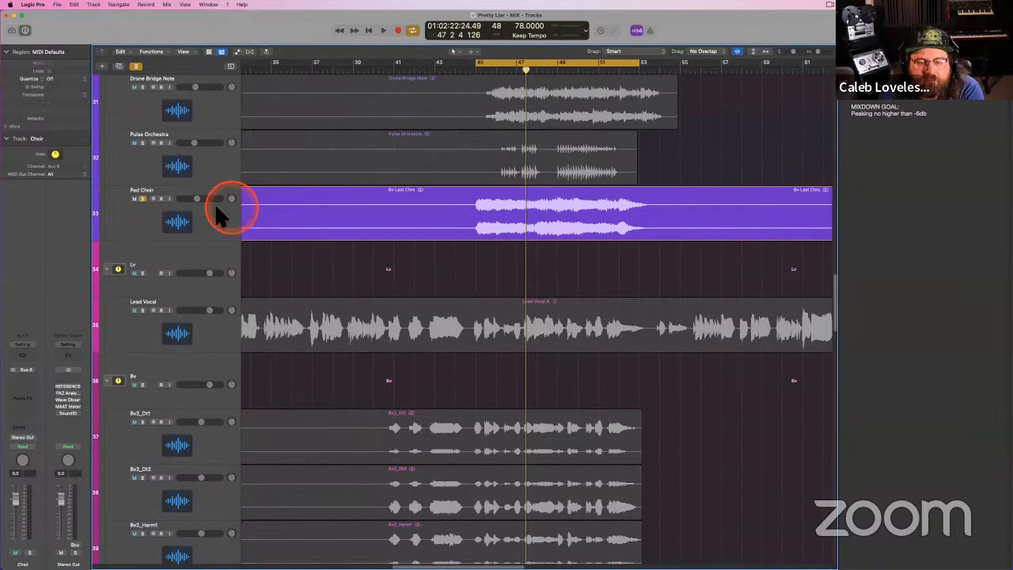
left_click(209, 220)
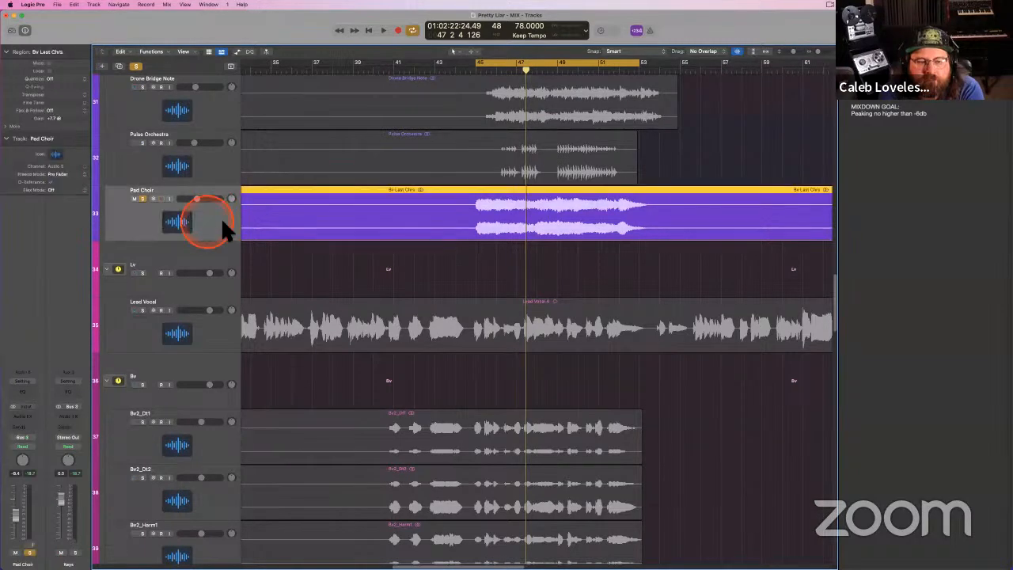
key("a")
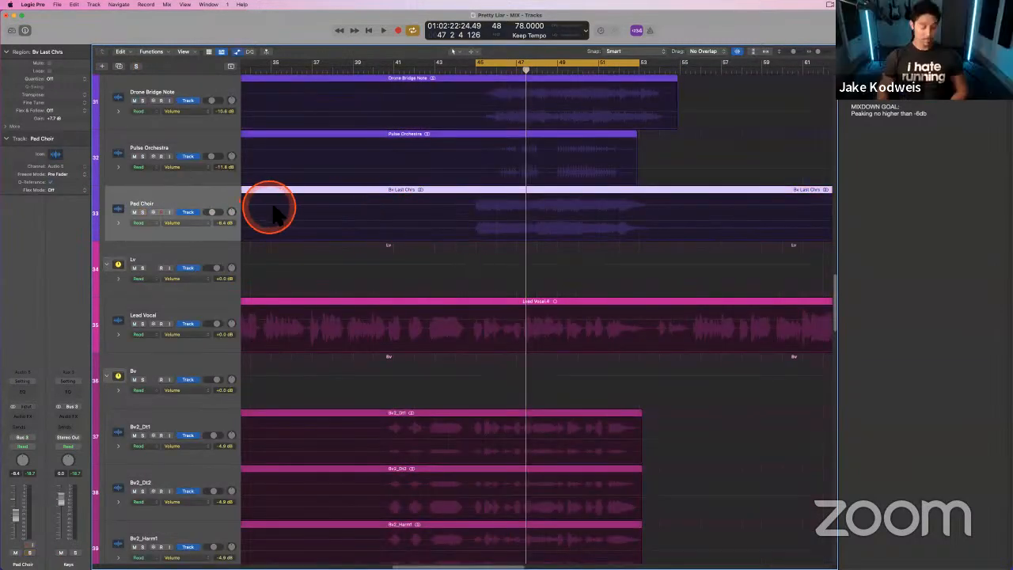
key("a")
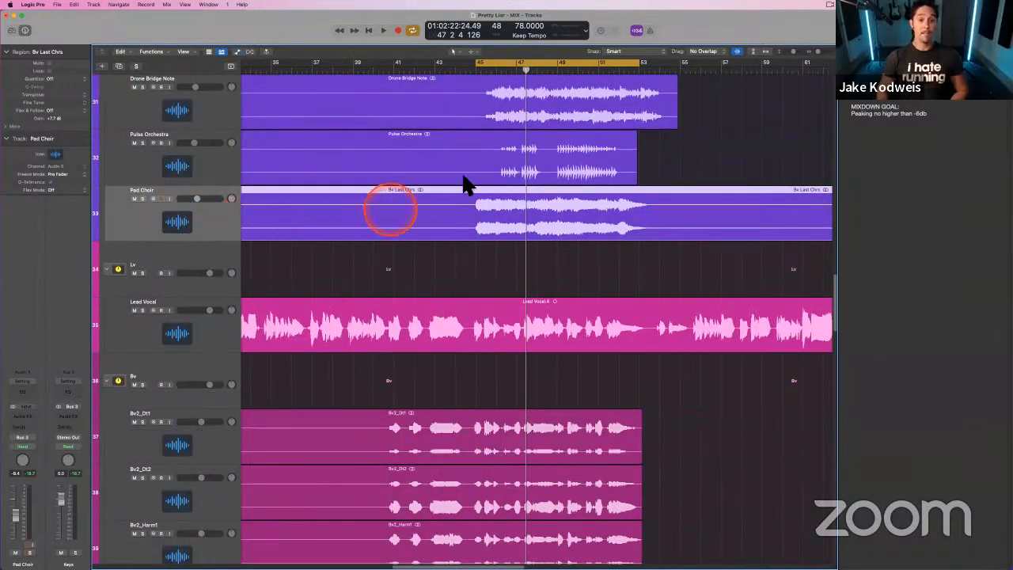
- Play the full mix over the cycle range, briefly toggling Pad Choir's solo to compare it with the other vocals
key("space")
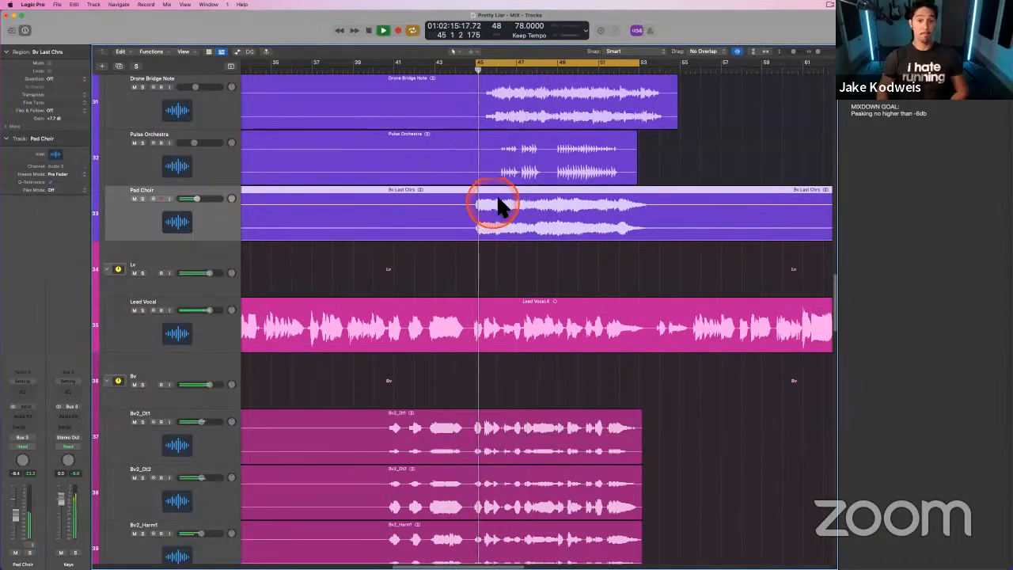
key("s")
key("s")
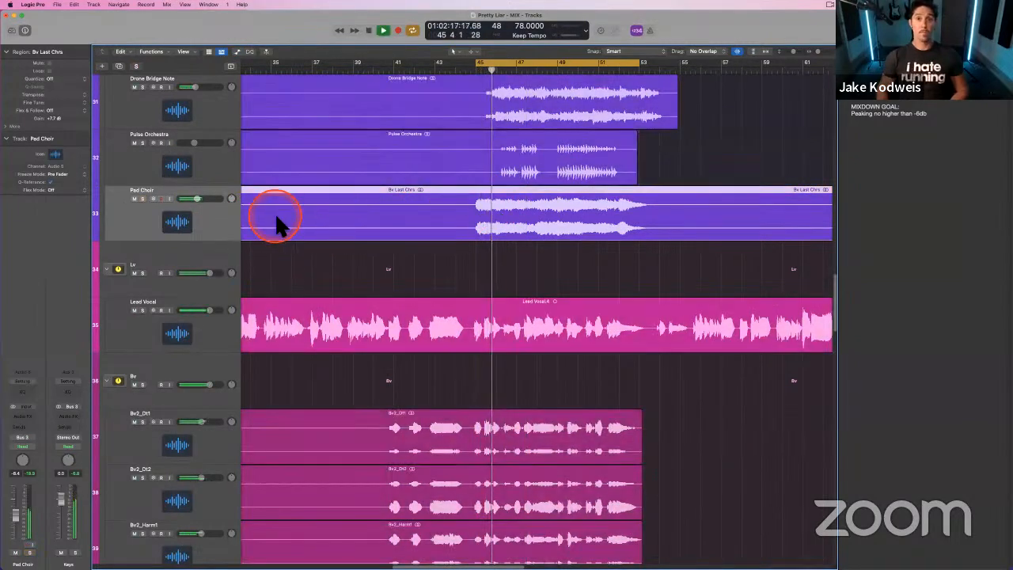
scroll(422, 219, "down", 3)
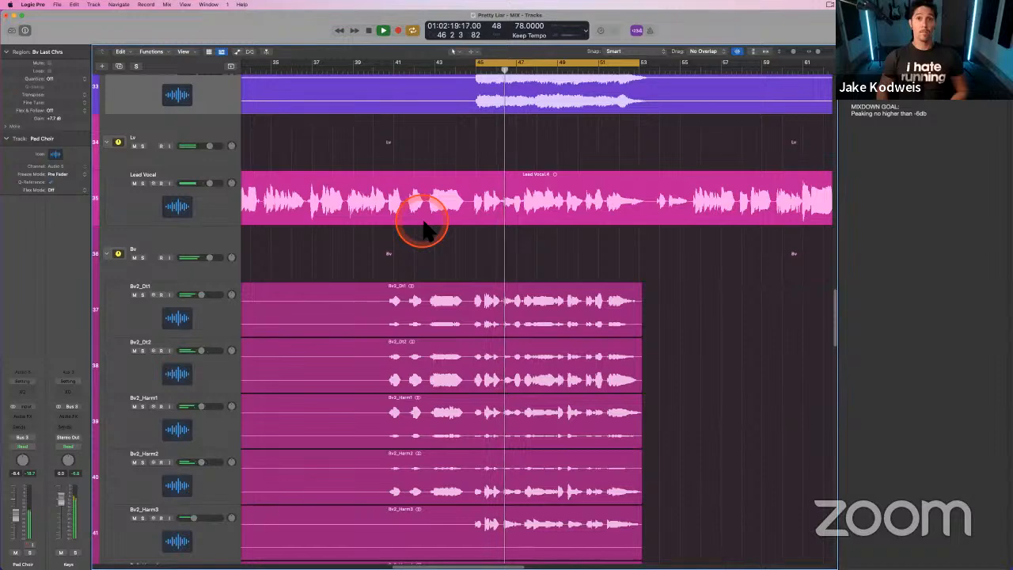
- Look over the Bv2 backing vocal, Choir and Lead Vocal tracks while the song keeps playing
scroll(430, 245, "down", 8)
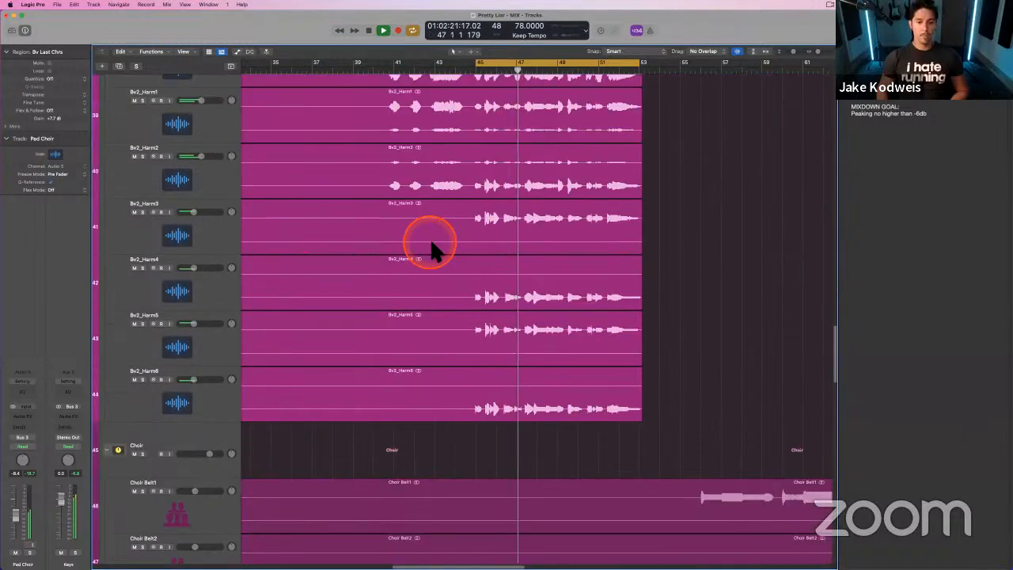
scroll(392, 285, "down", 3)
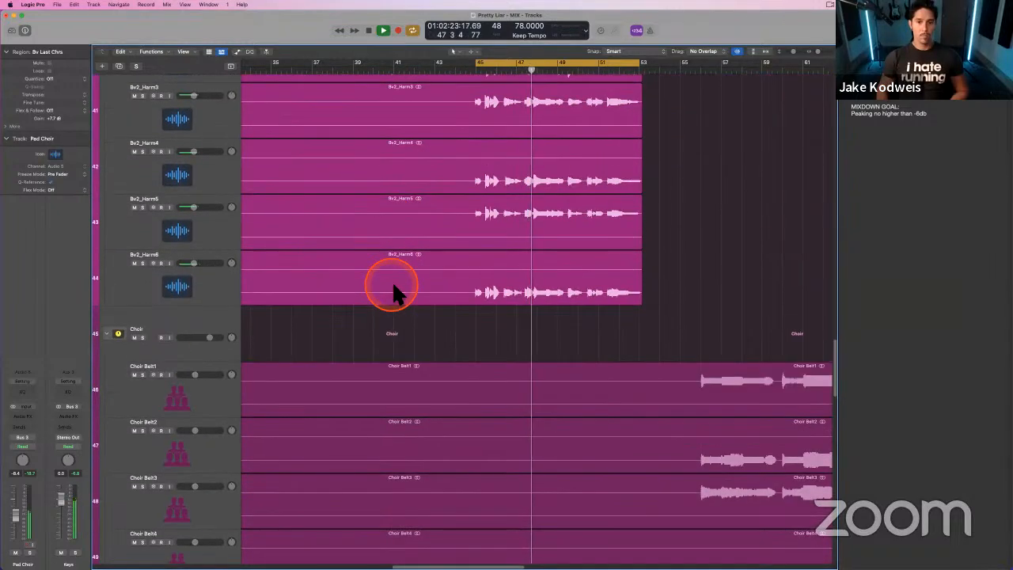
scroll(502, 260, "right", 4)
scroll(507, 253, "up", 8)
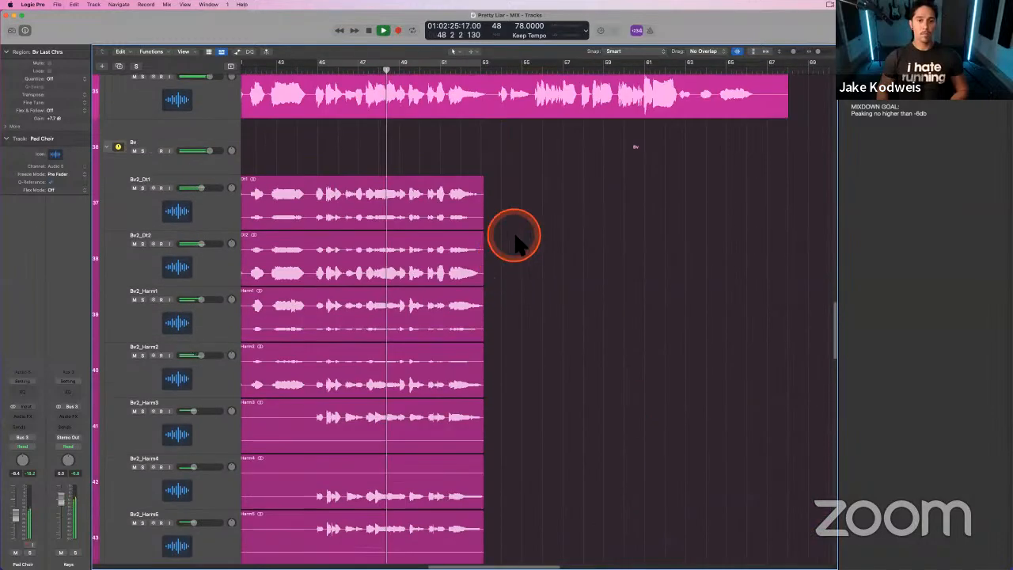
scroll(518, 253, "up", 4)
scroll(554, 214, "left", 2)
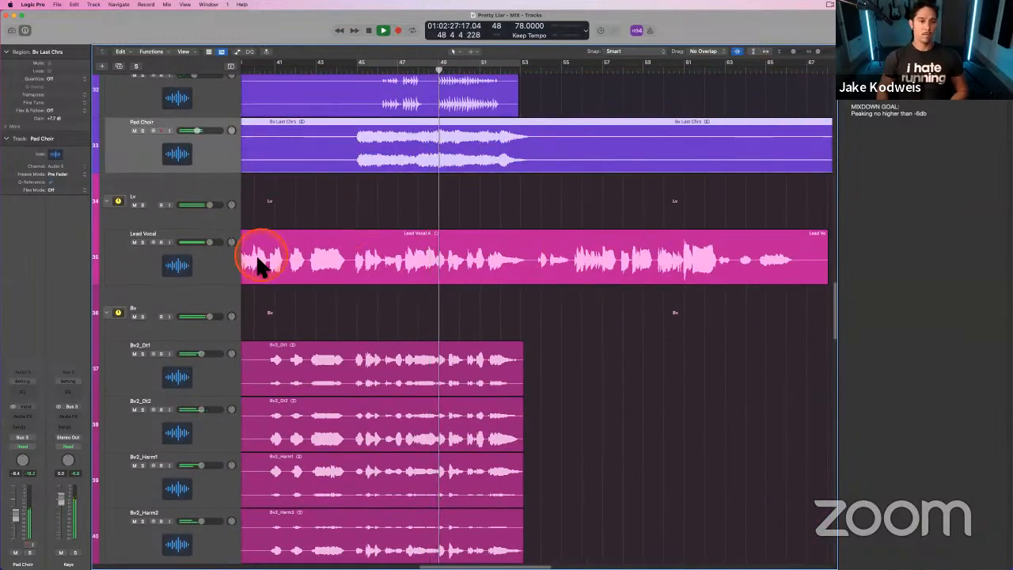
- Select the Lead Vocal track and follow its waveform and the Choir tracks during playback up to about bar 61
left_click(207, 265)
left_click(20, 486)
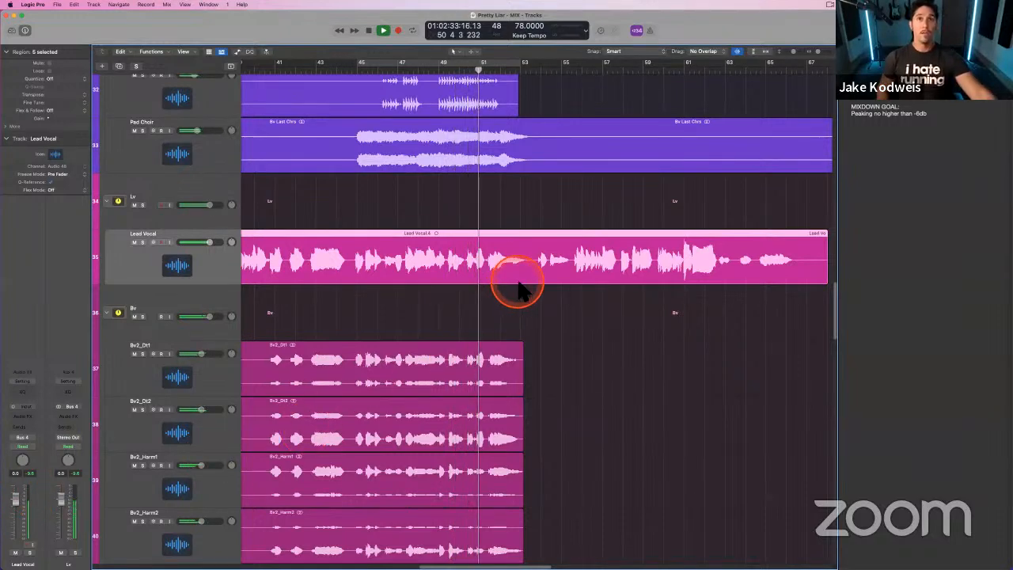
left_click(428, 212)
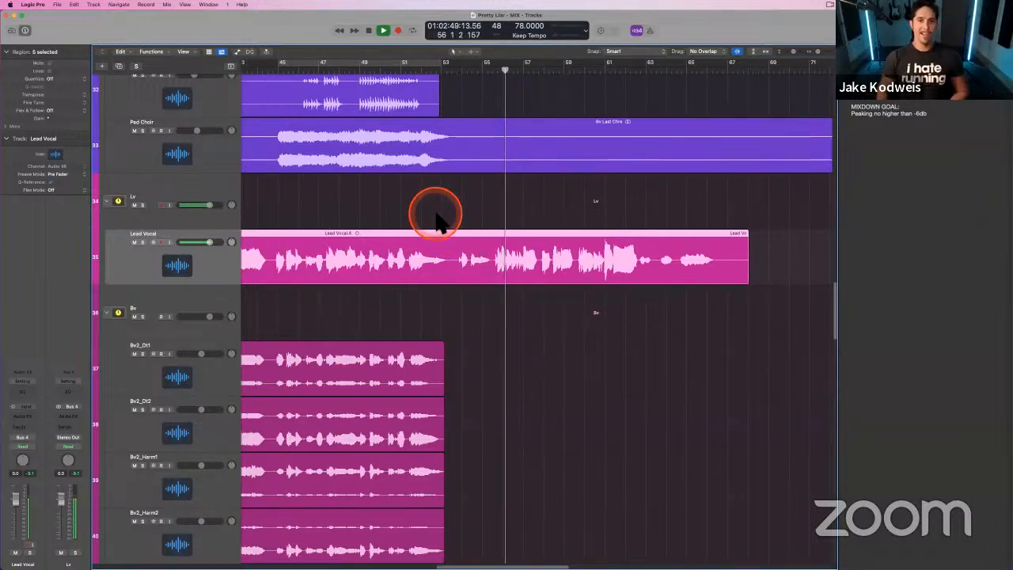
scroll(435, 218, "right", 3)
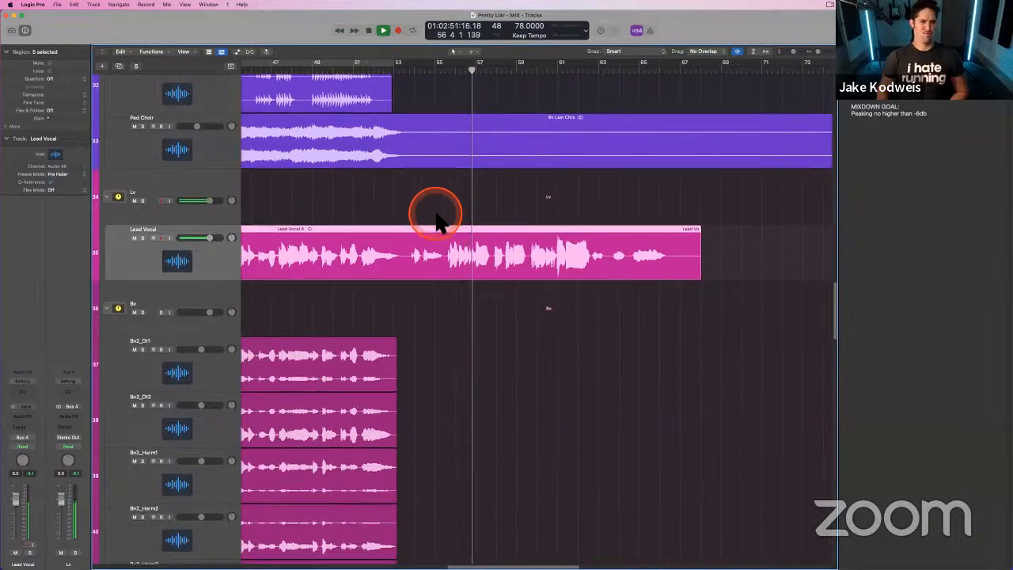
scroll(438, 220, "down", 10)
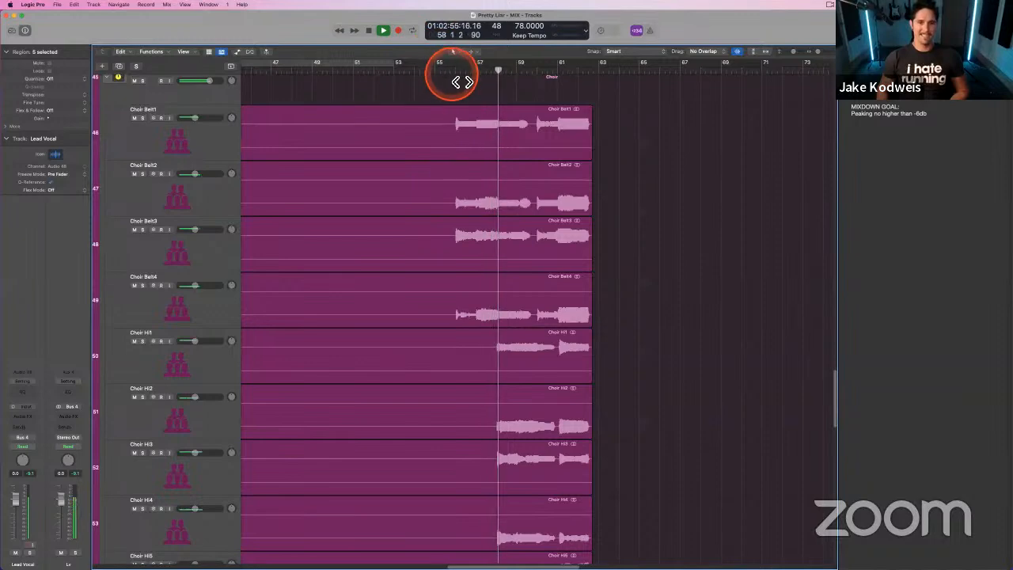
scroll(487, 247, "up", 6)
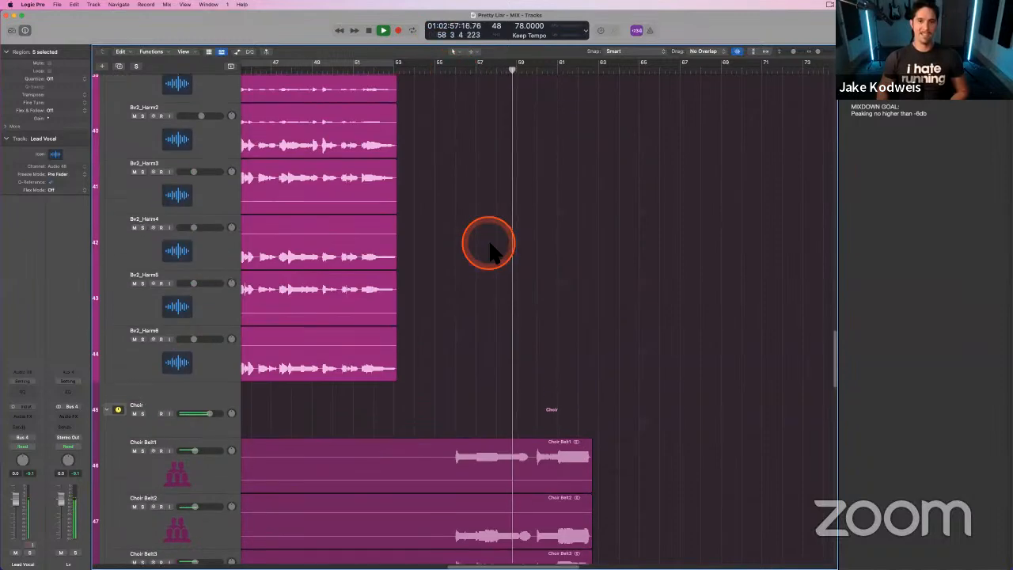
scroll(490, 250, "up", 7)
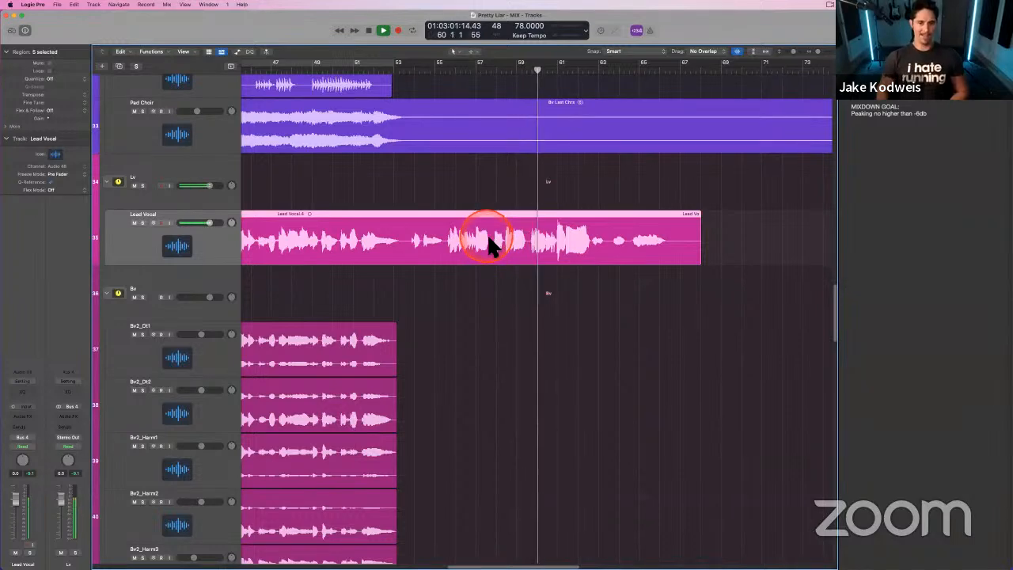
scroll(732, 133, "right", 1)
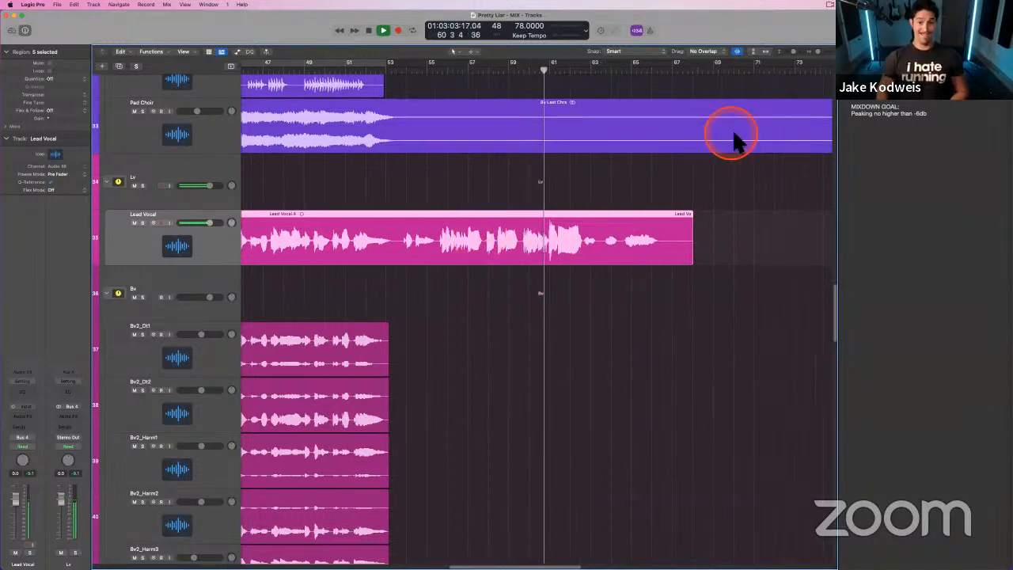
- Turn off snapping, split the short Lead Vocal peak at bar 61 into its own region, and set that region's gain to -1.7 dB
left_click_drag(818, 51, 821, 51)
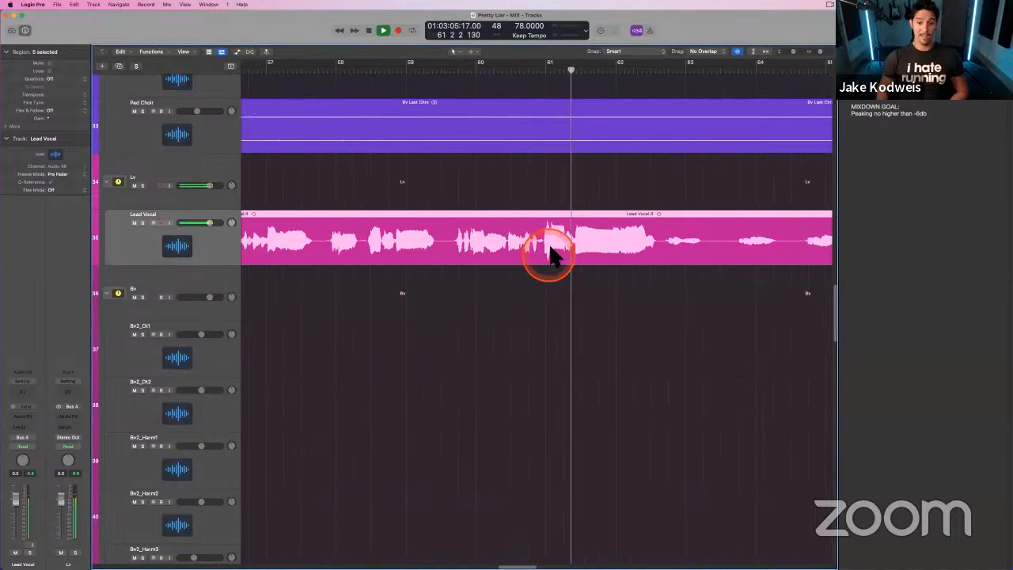
scroll(550, 250, "right", 3)
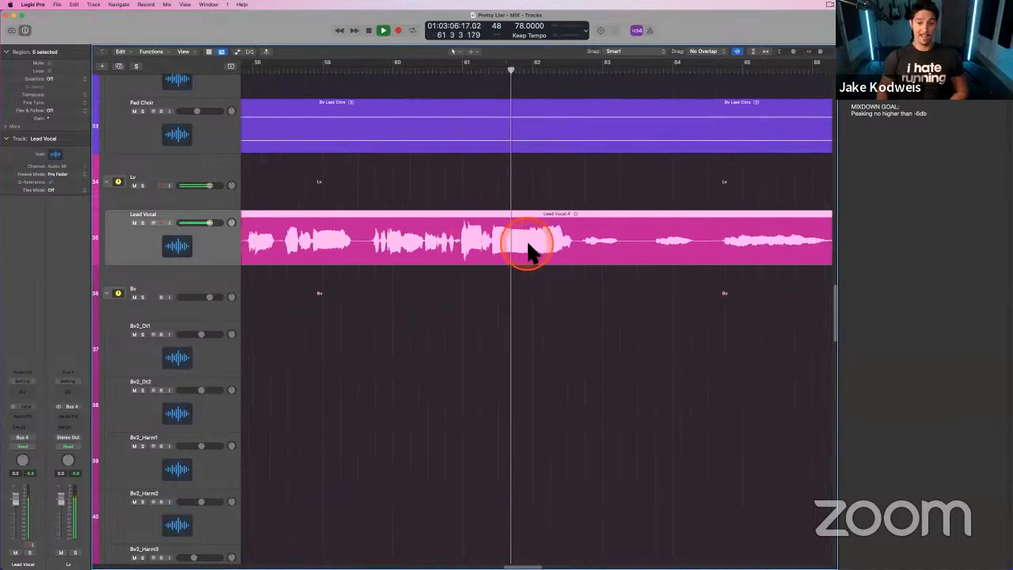
left_click(465, 245, "super")
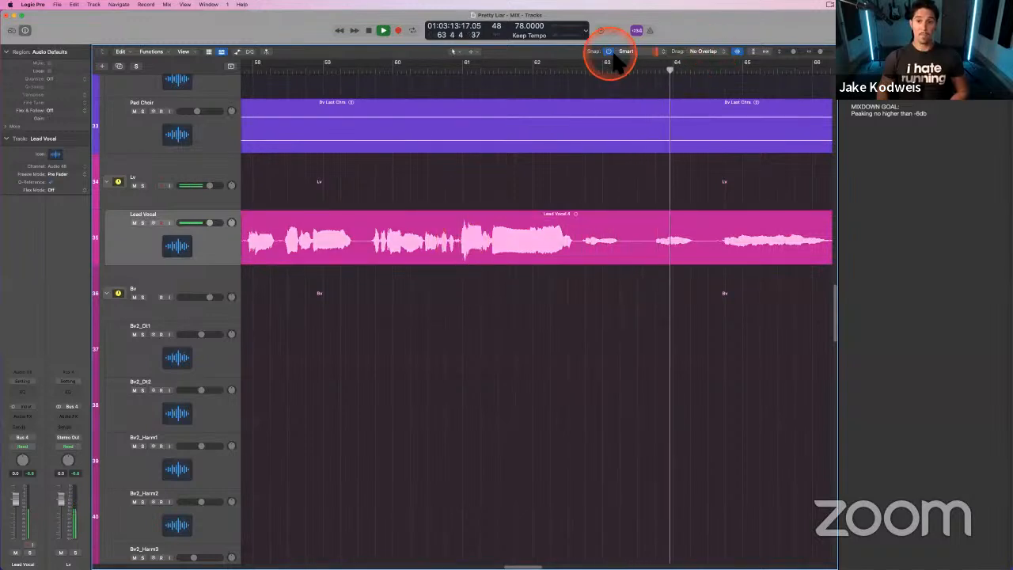
left_click(610, 53)
left_click(465, 246, "super")
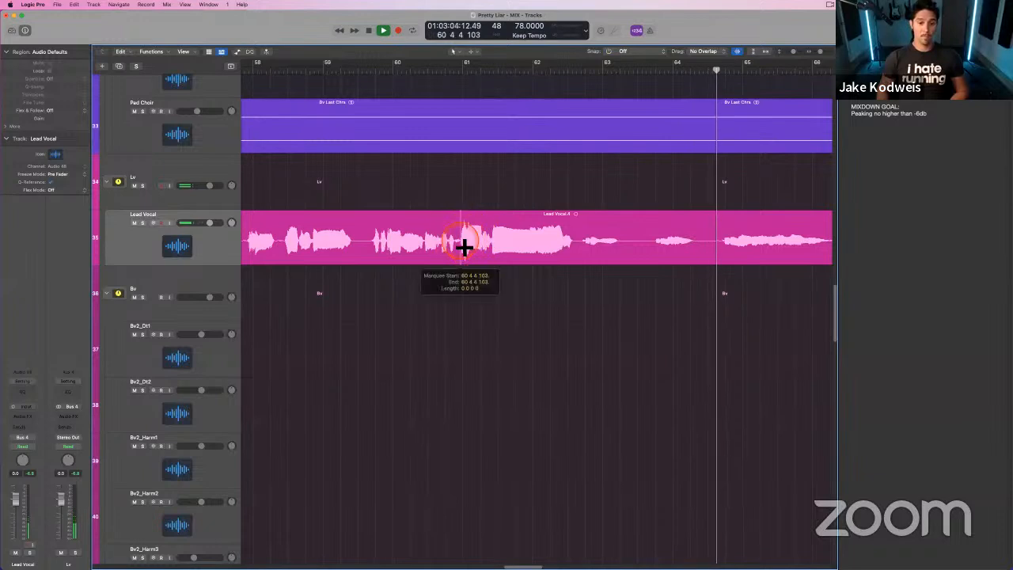
left_click(465, 246)
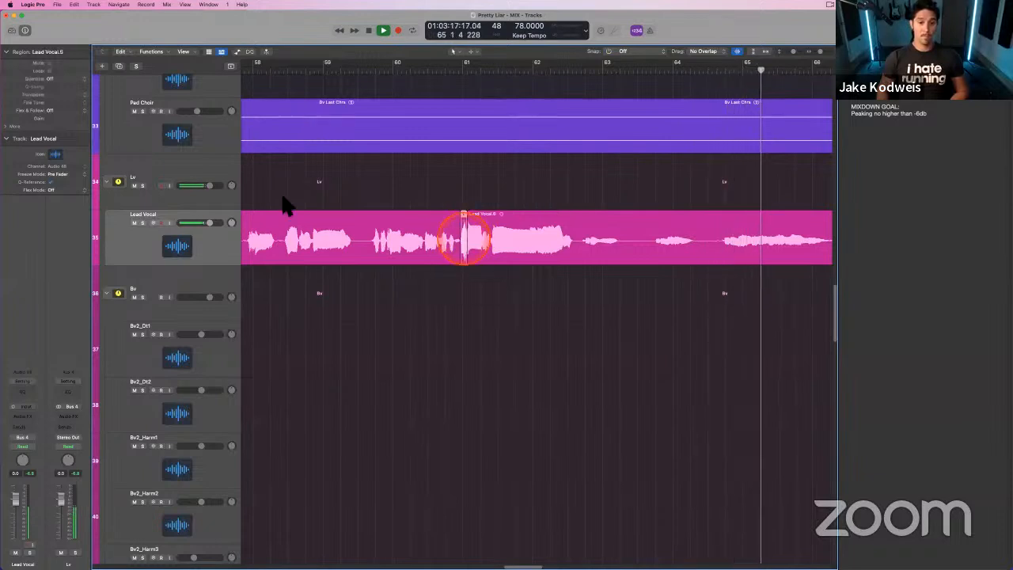
left_click_drag(53, 118, 56, 144)
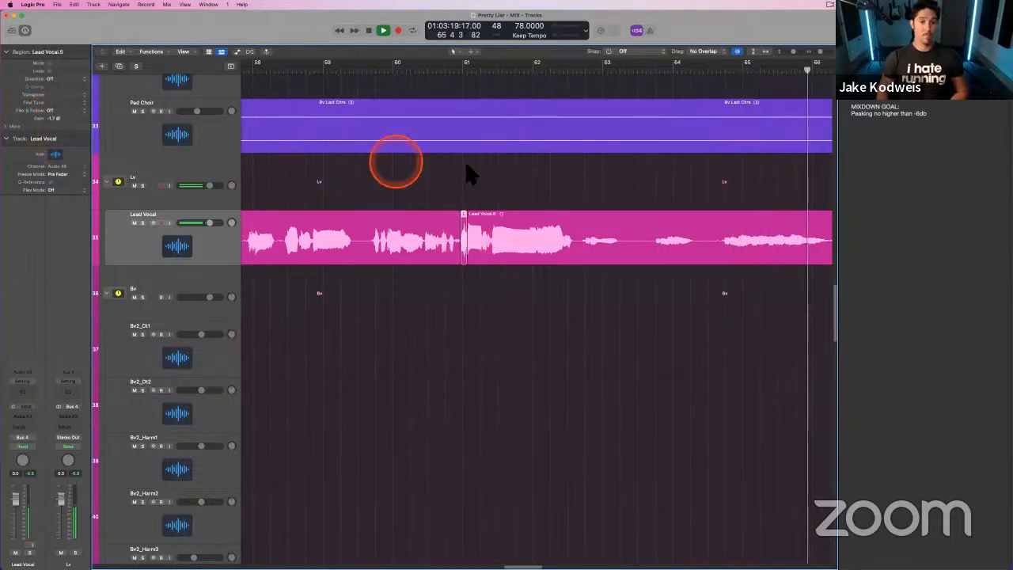
left_click(478, 171)
- Stop playback and check the edit by selecting the Lead Vocal regions around the bar 61 split
scroll(450, 203, "right", 3)
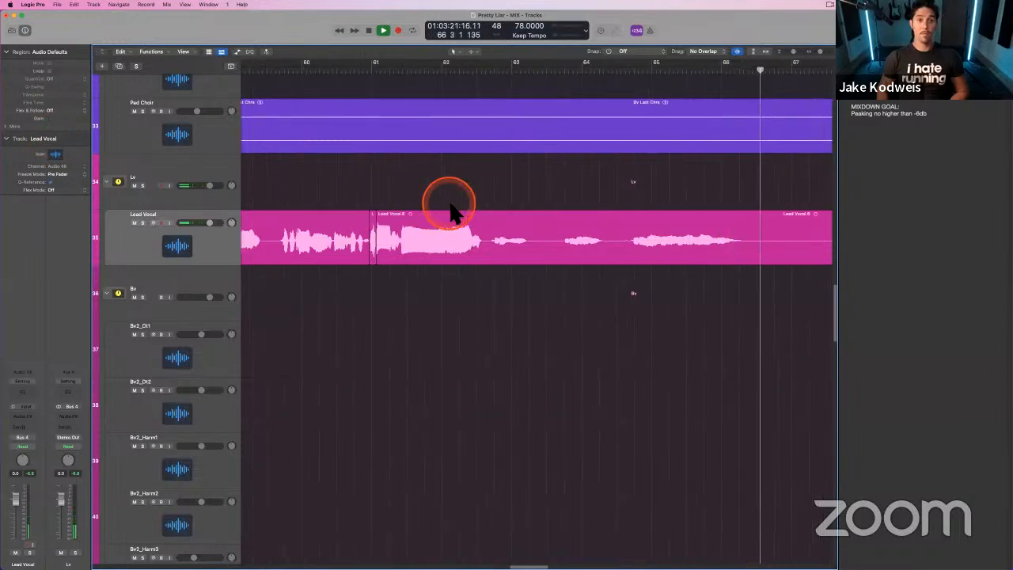
key("space")
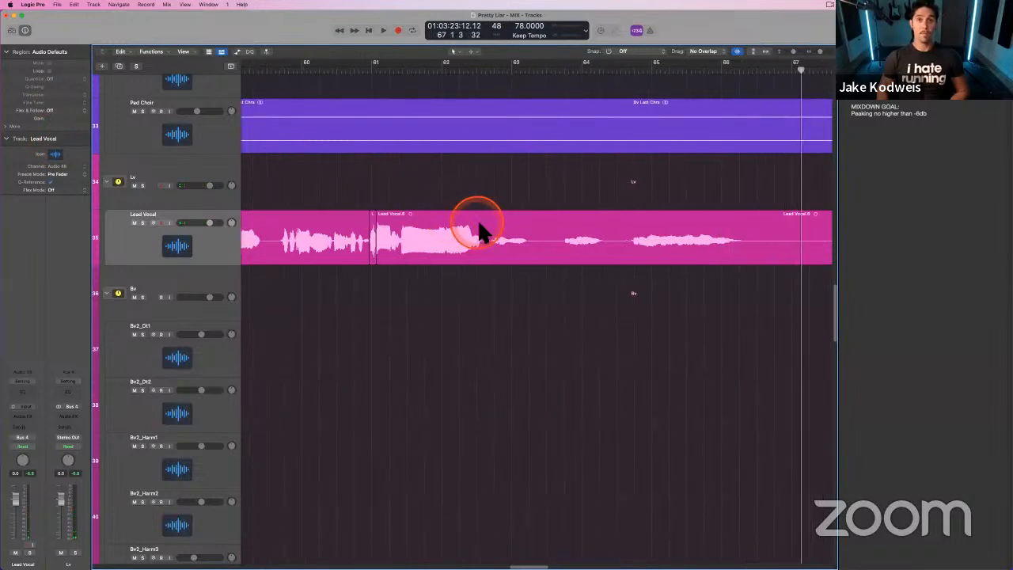
scroll(478, 219, "left", 4)
left_click(503, 219)
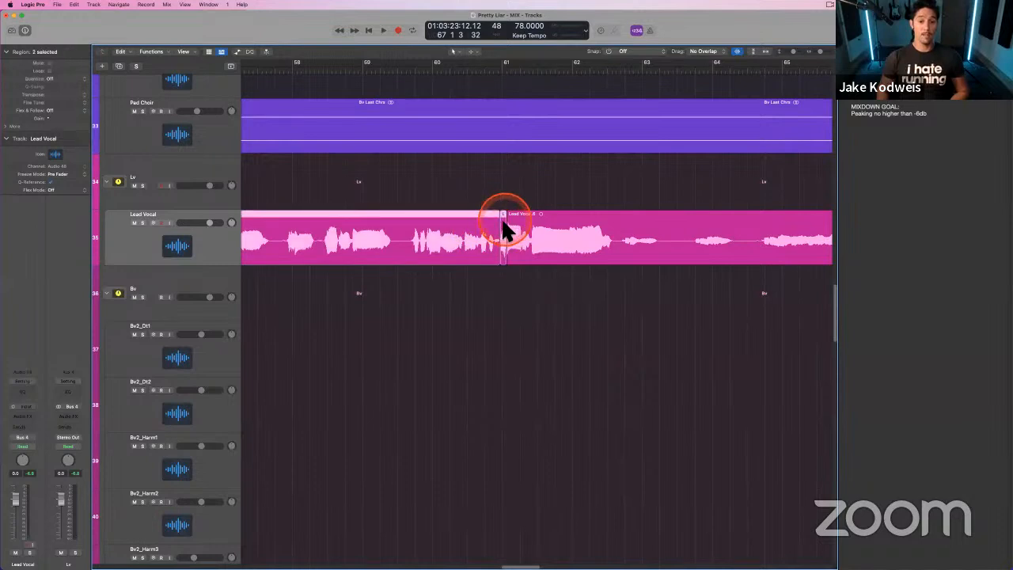
left_click(522, 197)
left_click_drag(451, 182, 543, 237)
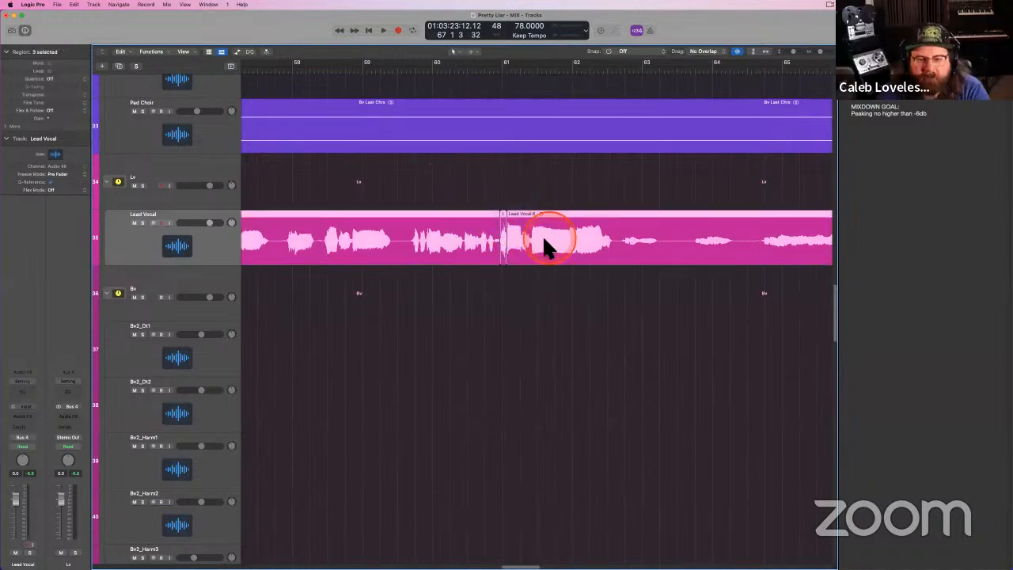
left_click(556, 185)
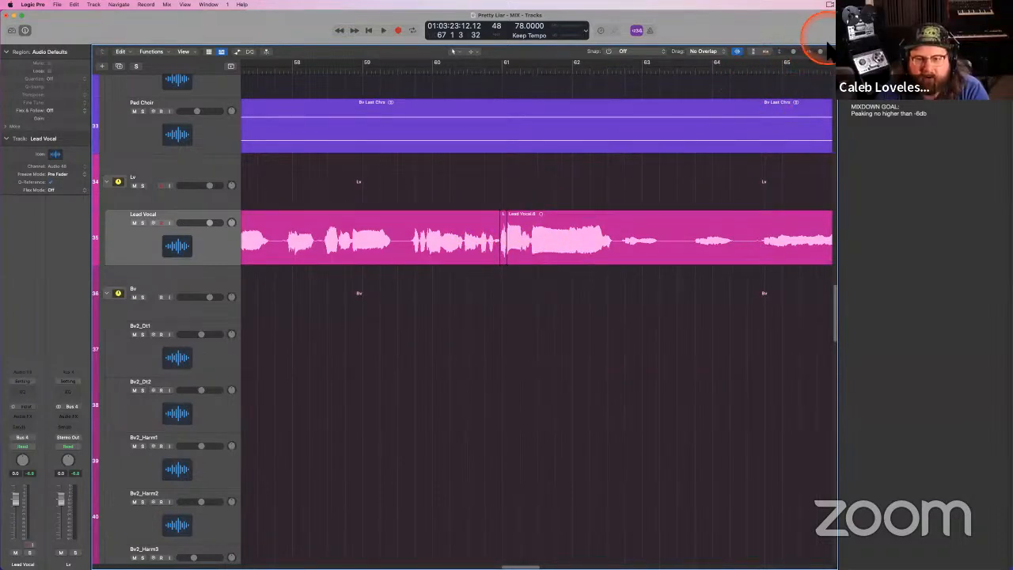
- Examine the whole arrangement from the Drums tracks down to the Choir tracks, with a brief look at the mixer
left_click_drag(821, 51, 821, 51)
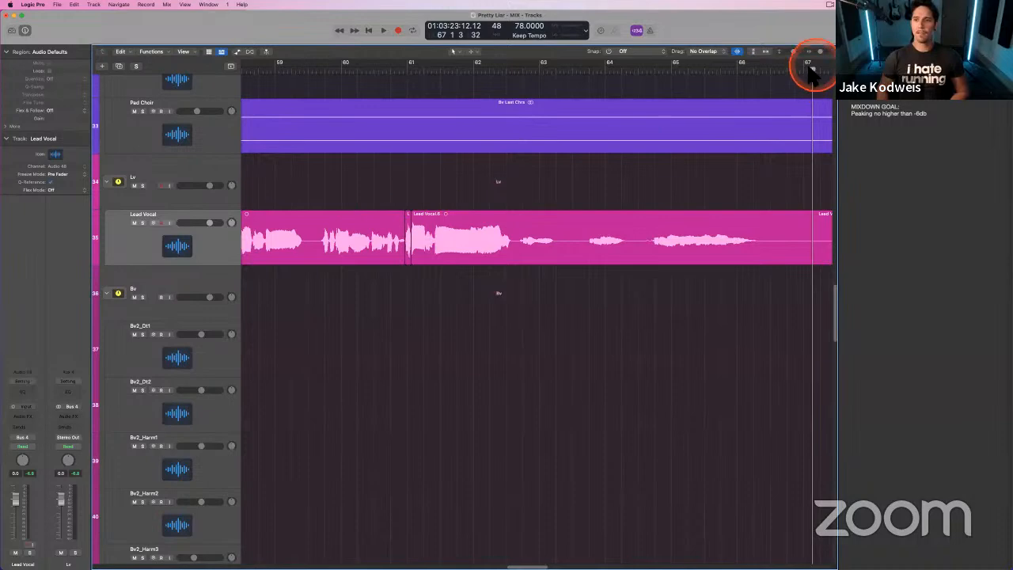
mouse_move(793, 51)
left_mouse_down()
mouse_move(816, 54)
mouse_move(808, 56)
left_mouse_up()
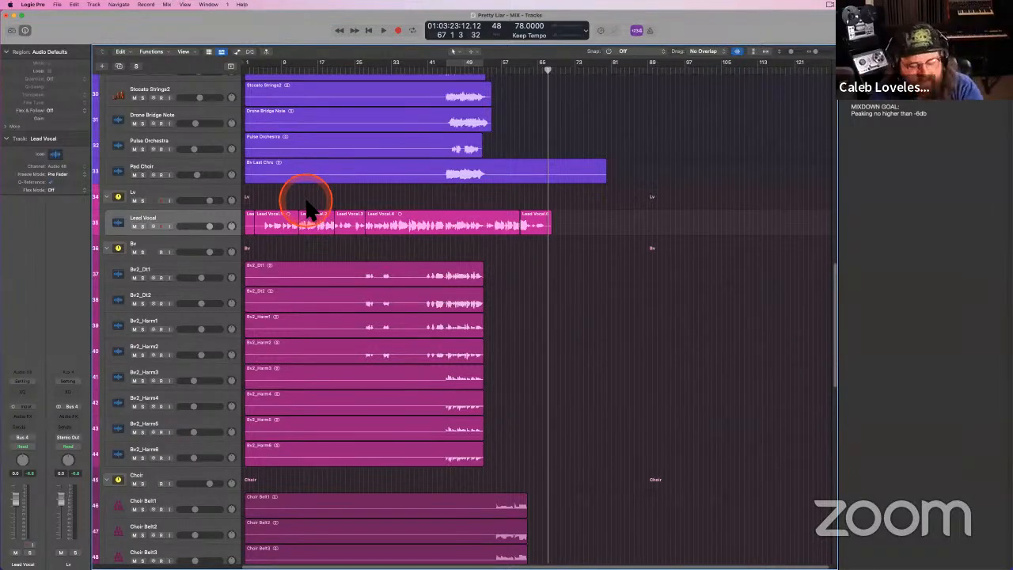
key("x")
key("x")
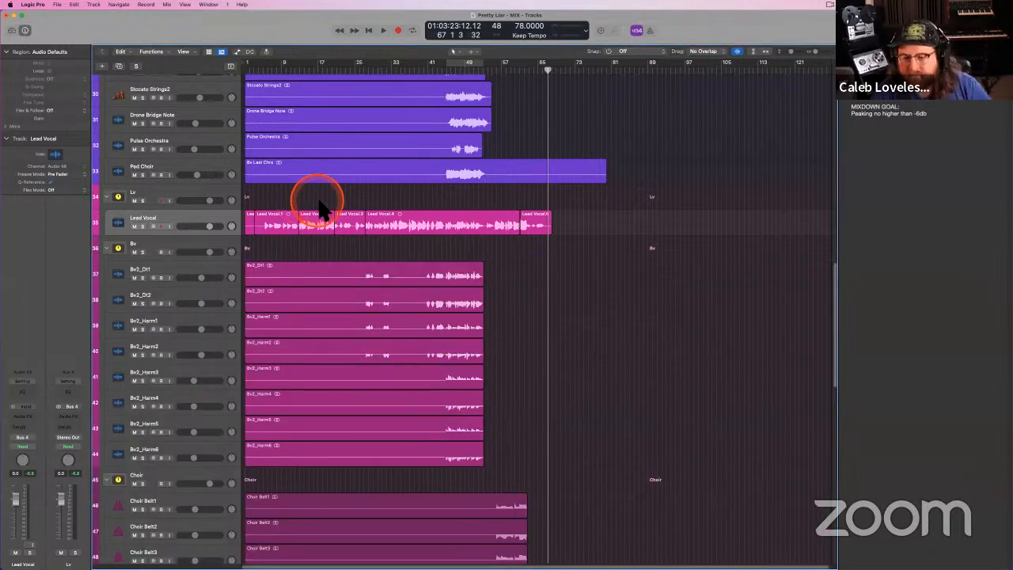
scroll(309, 201, "up", 15)
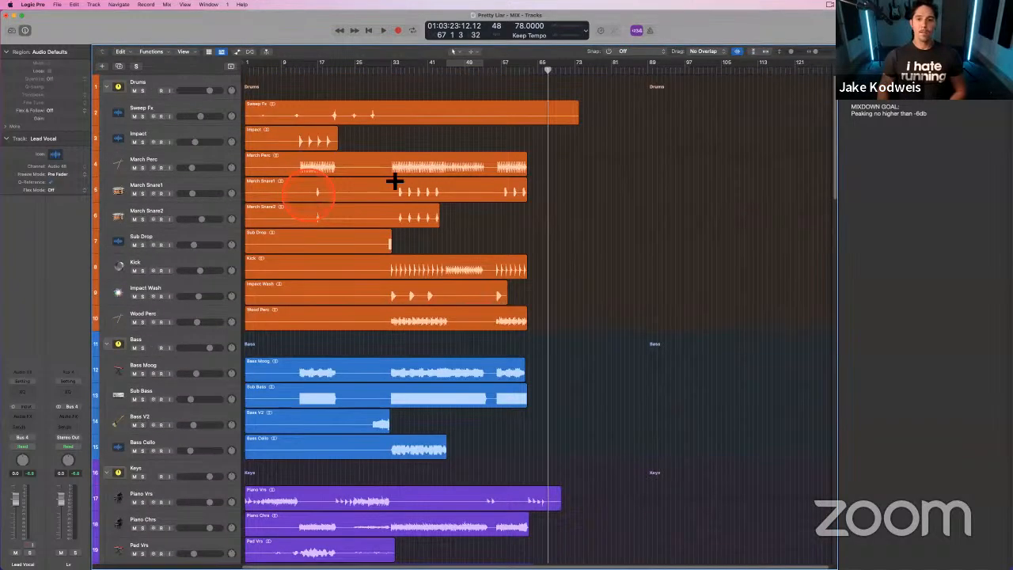
left_click(562, 165)
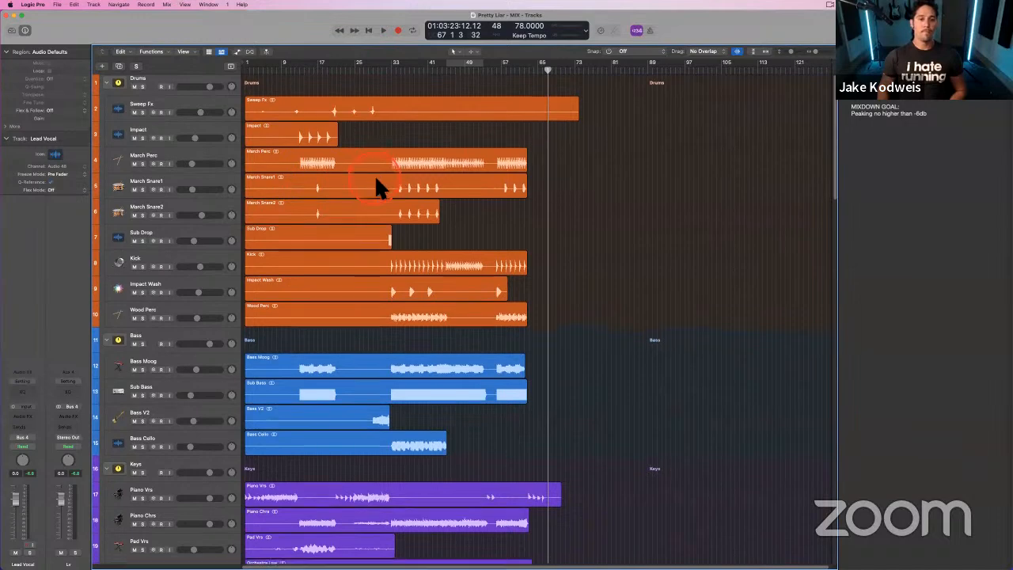
scroll(374, 174, "down", 20)
scroll(386, 146, "up", 4)
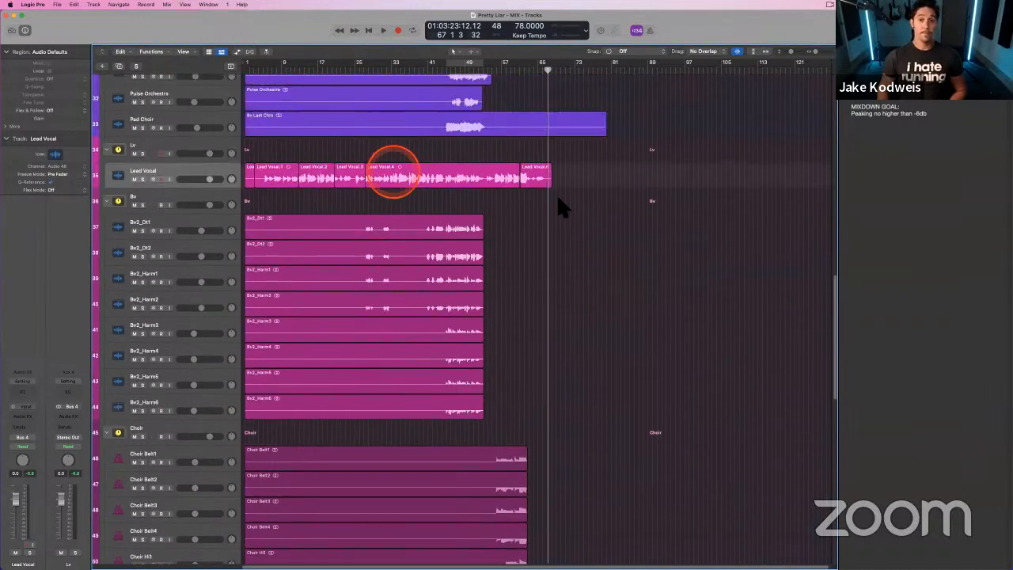
- Check the Lead Vocal regions along the full track, selecting them together and Lead Vocal.4 individually
left_click_drag(565, 171, 254, 176)
left_click(277, 152)
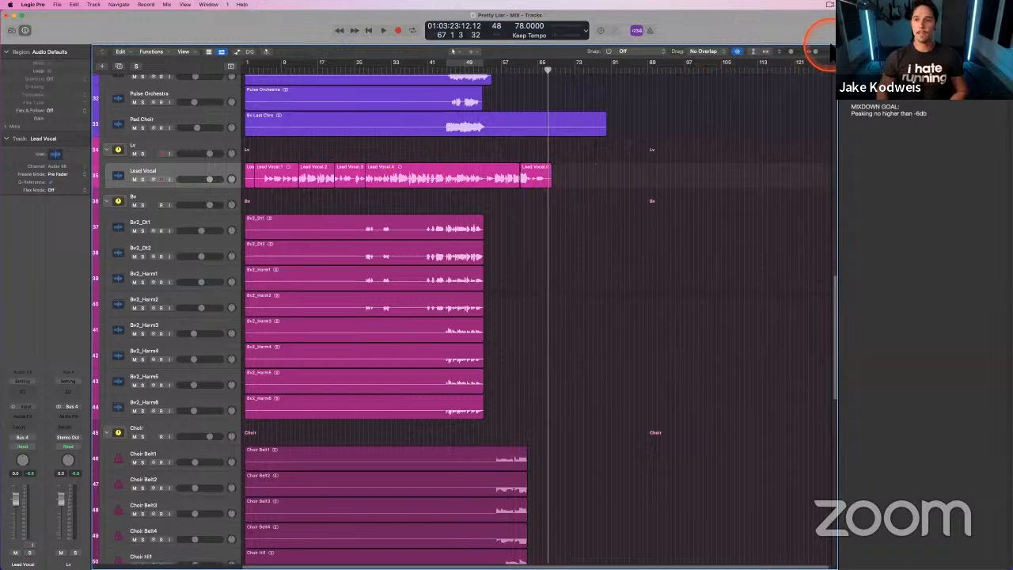
left_click_drag(815, 51, 793, 51)
scroll(579, 184, "left", 10)
left_click(493, 165)
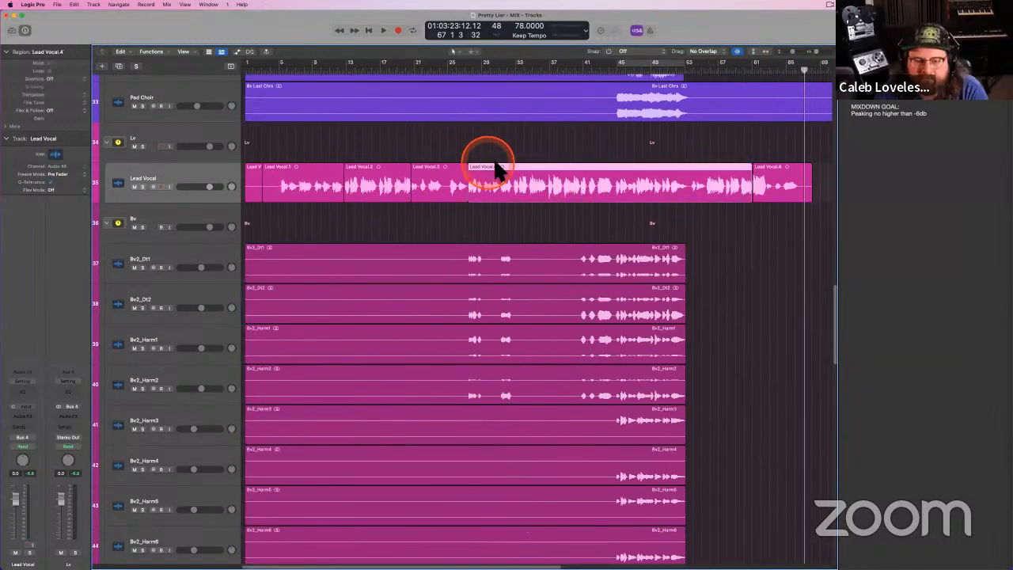
left_click(481, 149)
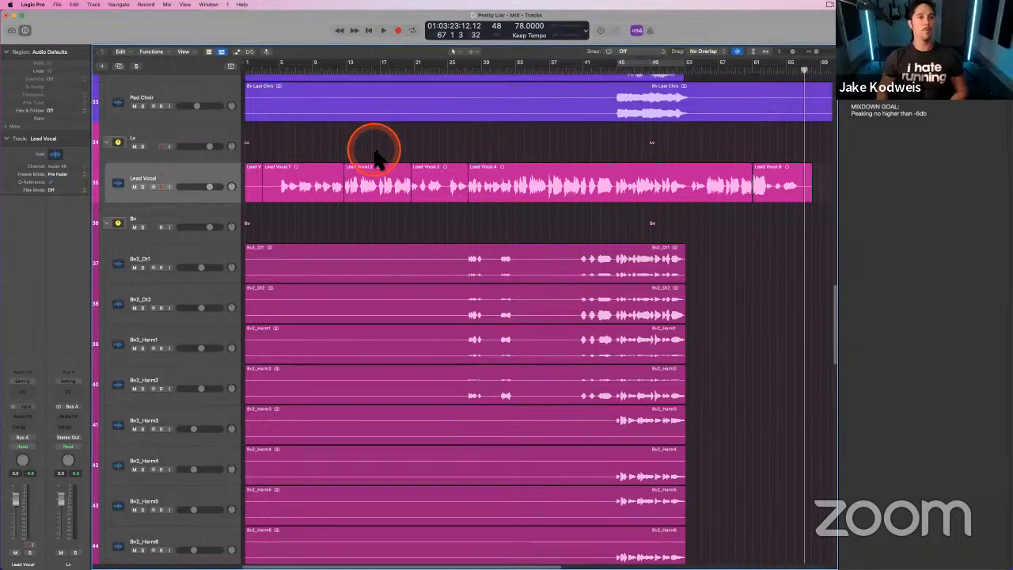
- Open the PAZ Analyzer from the Stereo Out channel, hide the mixer, and move the analyzer window clear of the early Lead Vocal regions
key("x")
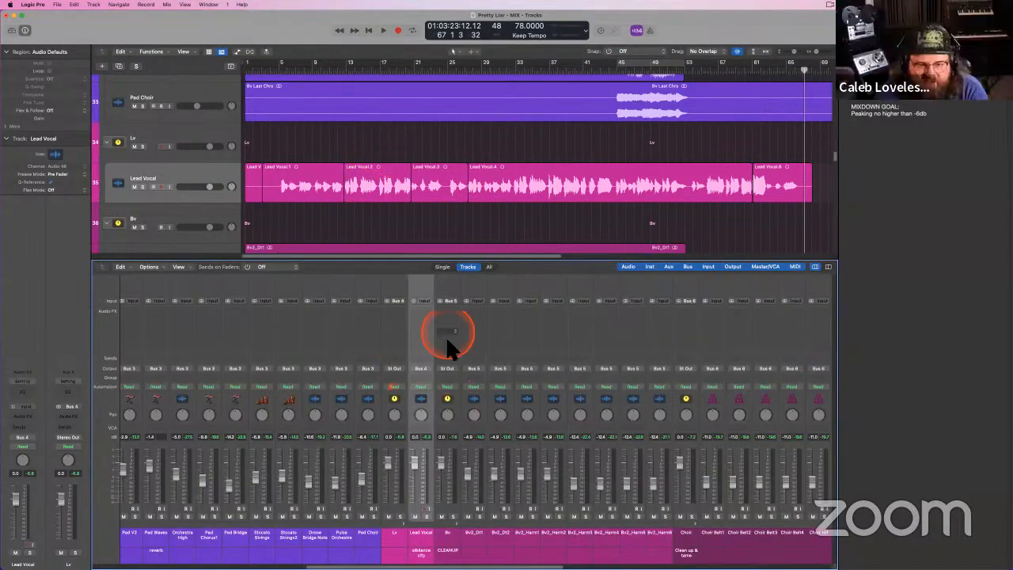
scroll(446, 336, "right", 10)
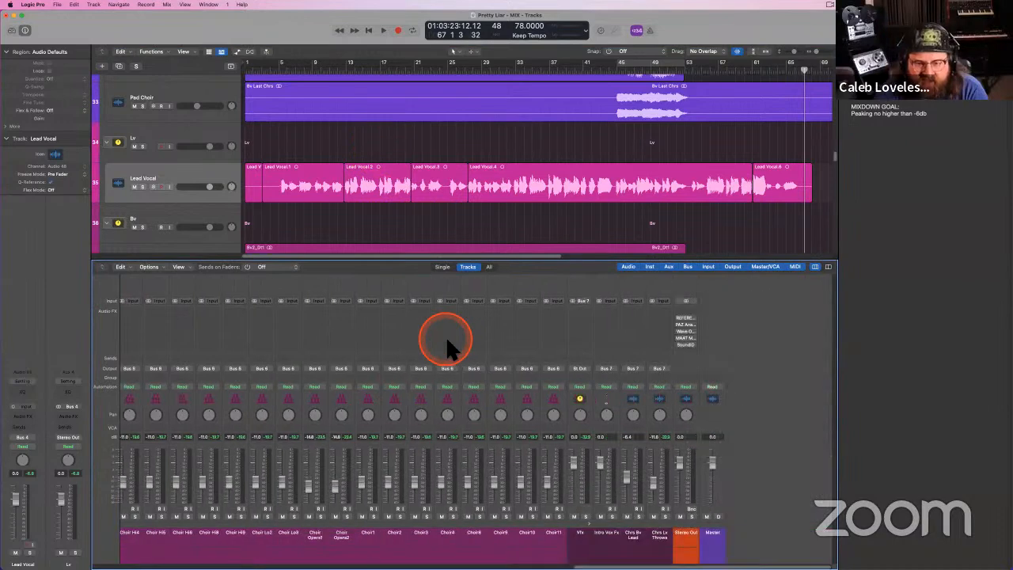
left_click(686, 325)
key("x")
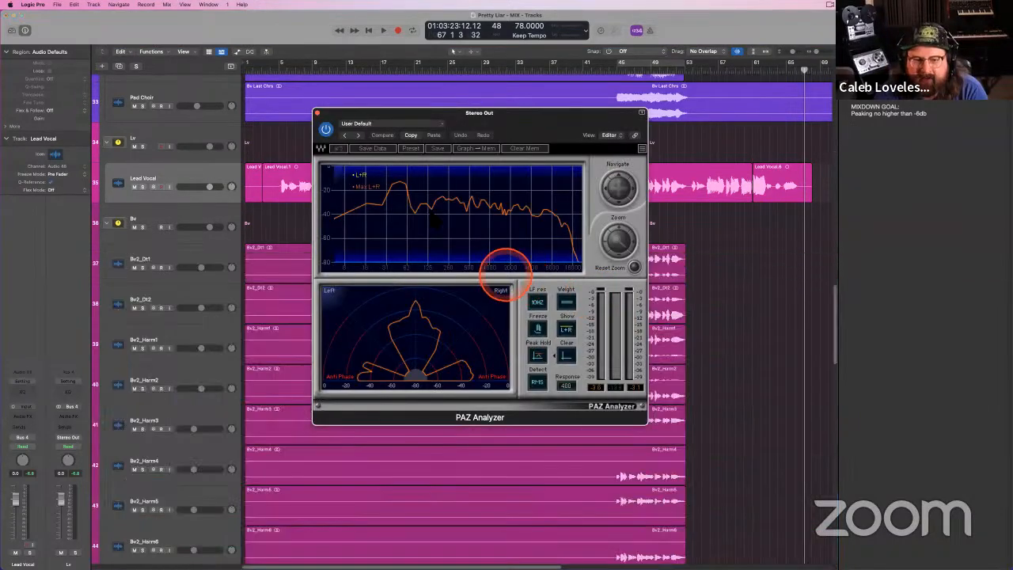
left_click_drag(423, 113, 580, 153)
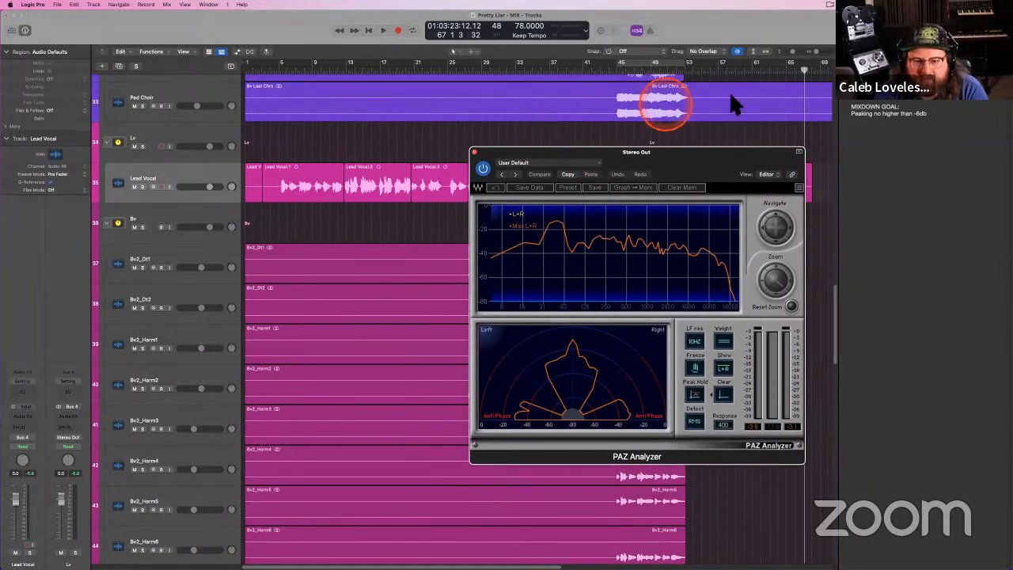
- Return the playhead to the project start, clear the PAZ Analyzer's held readings, and play the opening briefly
left_click_drag(708, 70, 228, 92)
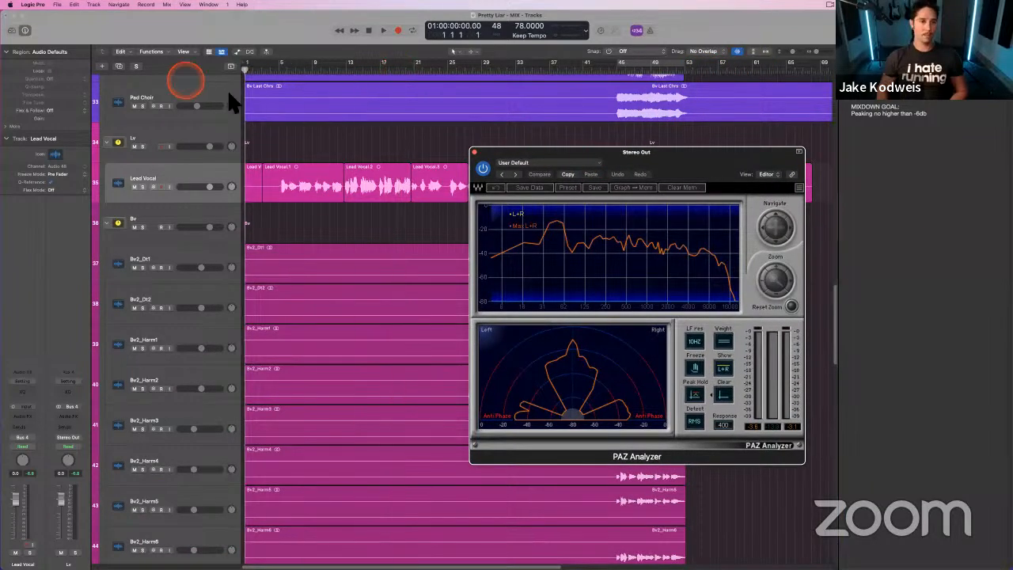
left_click(682, 187)
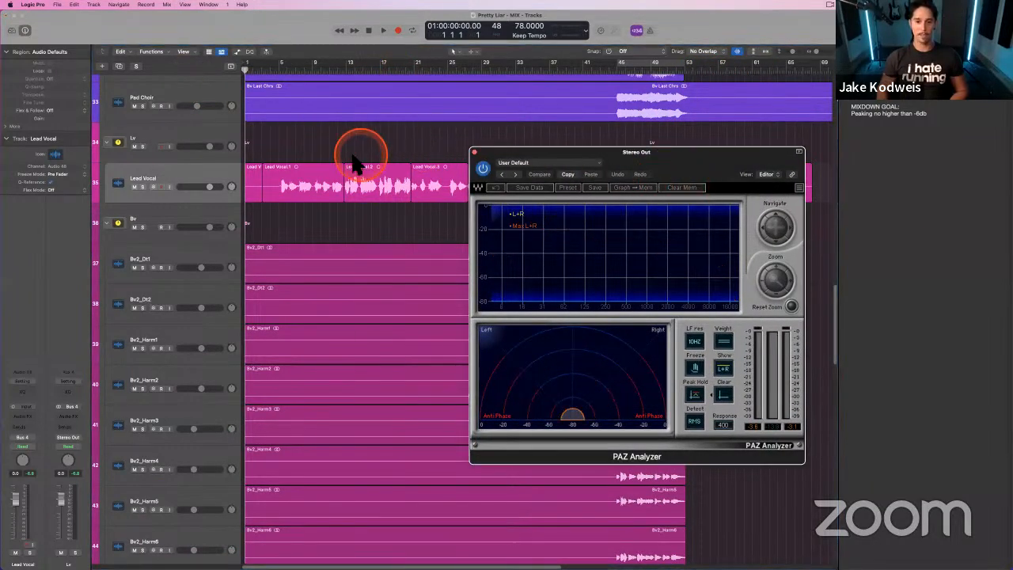
key("space")
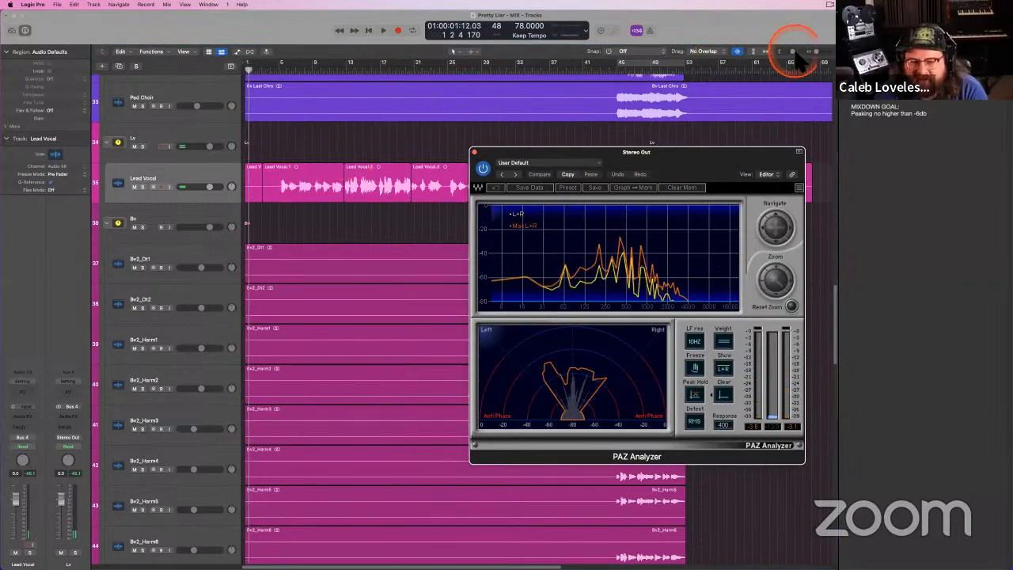
- Reduce the track height to fit the Drums through Keys tracks, collapsing all track stacks and expanding them again
left_click_drag(794, 53, 785, 52)
scroll(576, 115, "up", 8)
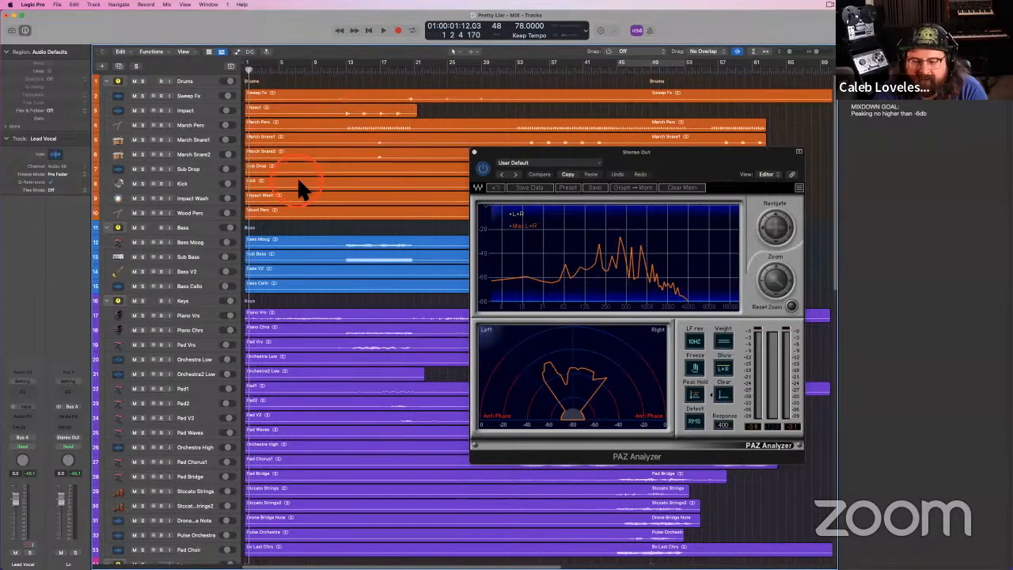
key("ctrl+super+Up")
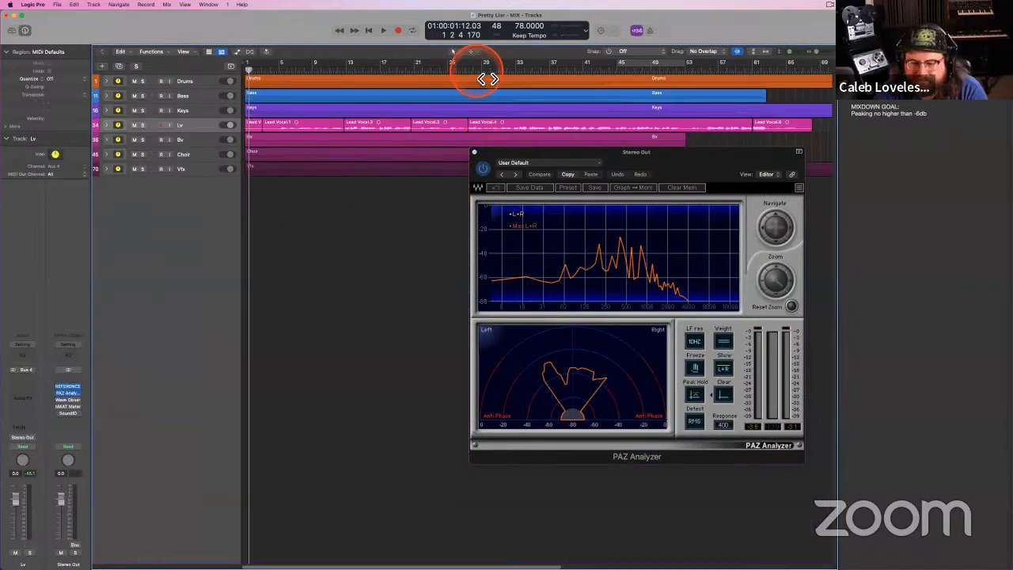
key("ctrl+super+Down")
- Play the full mix from bar 33 to bar 37 against the PAZ Analyzer, shifting its window toward the arrangement's middle
left_click(526, 71)
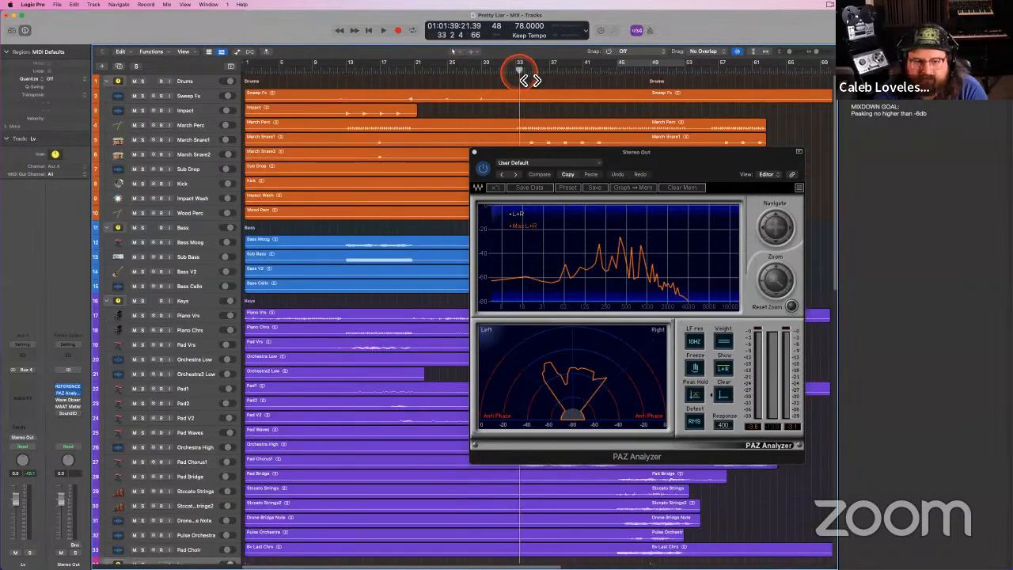
key("space")
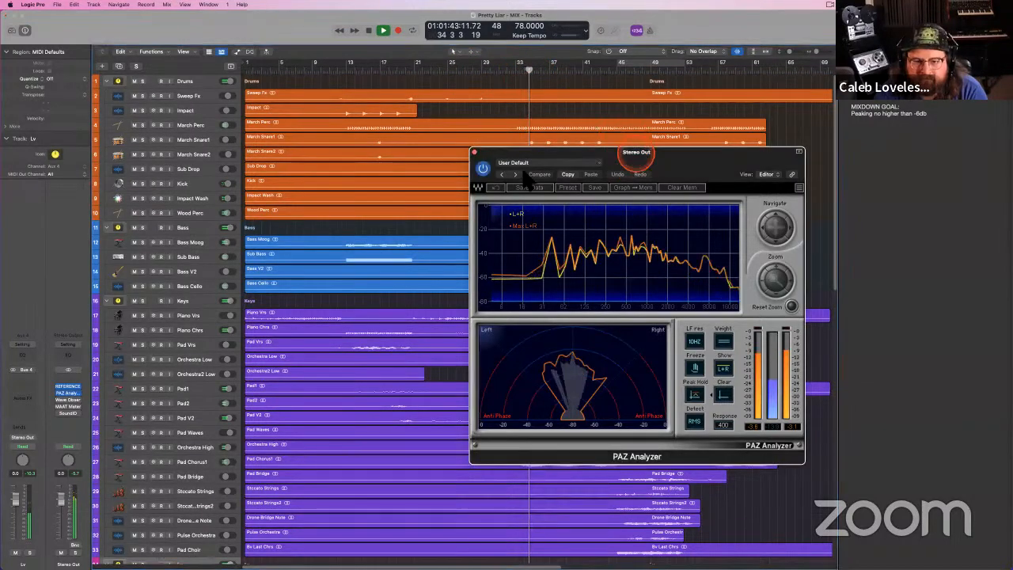
left_click_drag(638, 158, 509, 175)
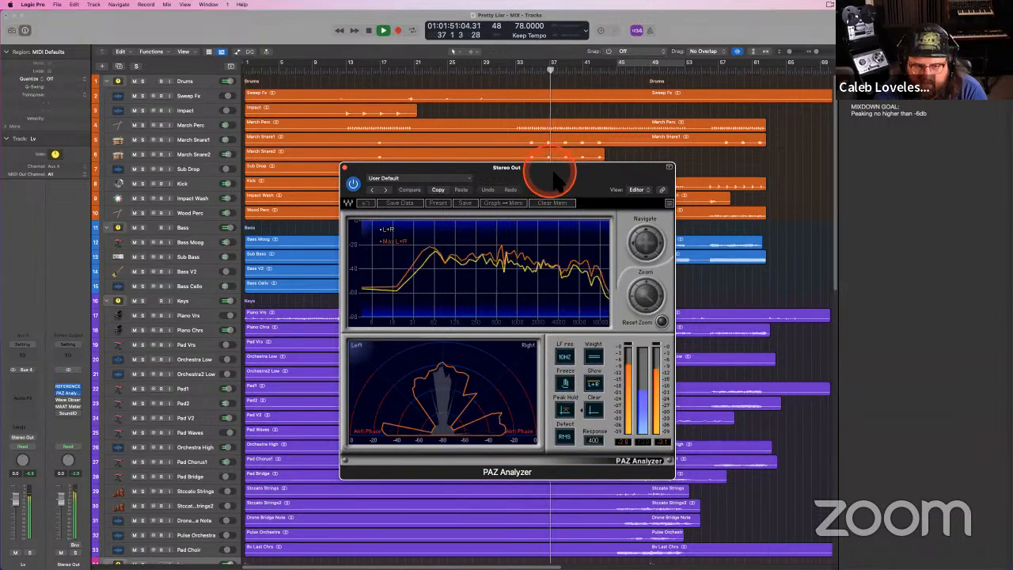
key("space")
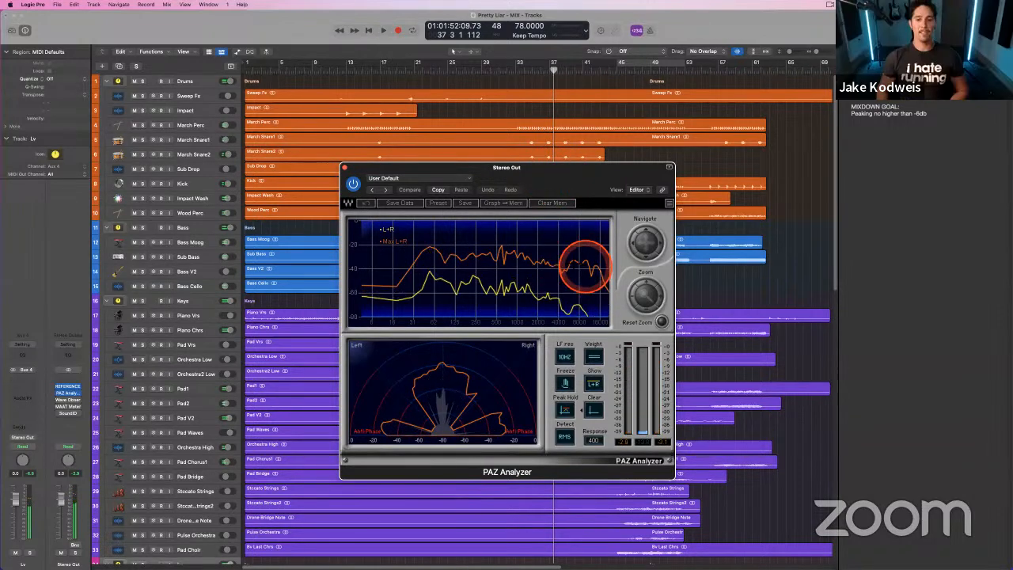
- Continue playback from bar 37 to bar 44, pausing at bar 41, and examine the analyzer's spectrum and stereo image
key("space")
left_click_drag(611, 164, 592, 169)
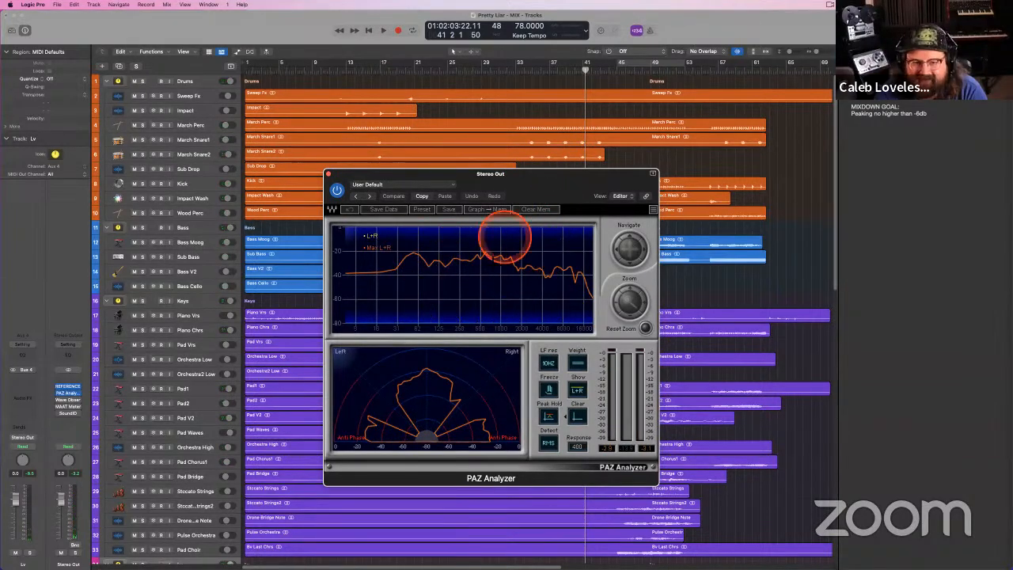
key("space")
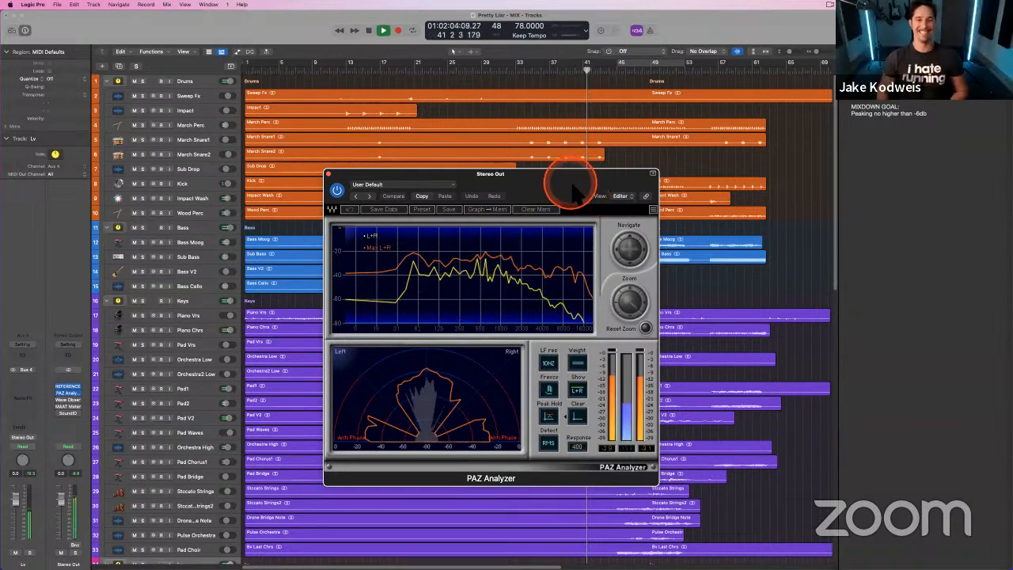
left_click_drag(570, 184, 573, 190)
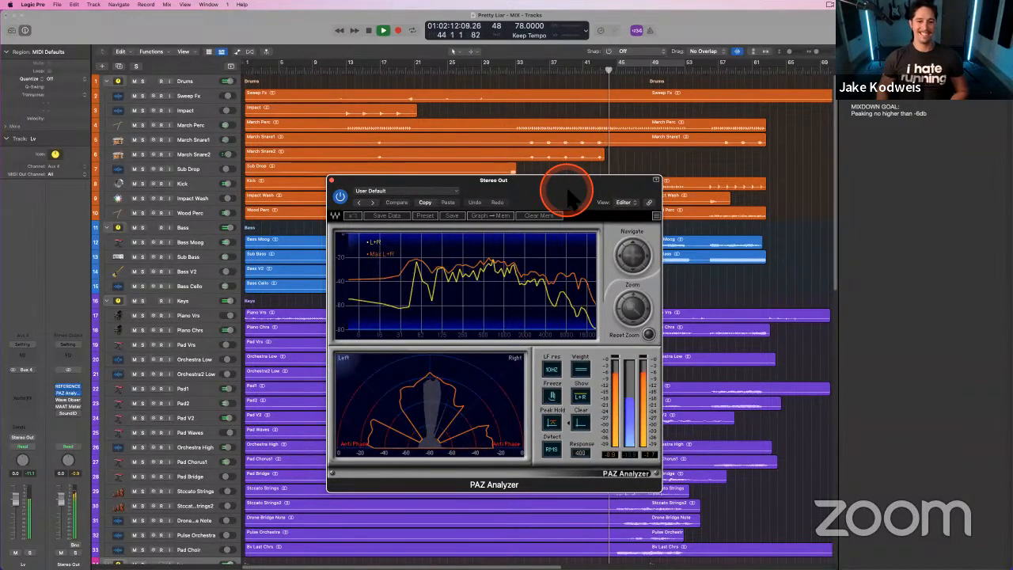
key("space")
- Open the mixer and review the channel notes on the Choir, Lead Vocal and Bv channels
key("x")
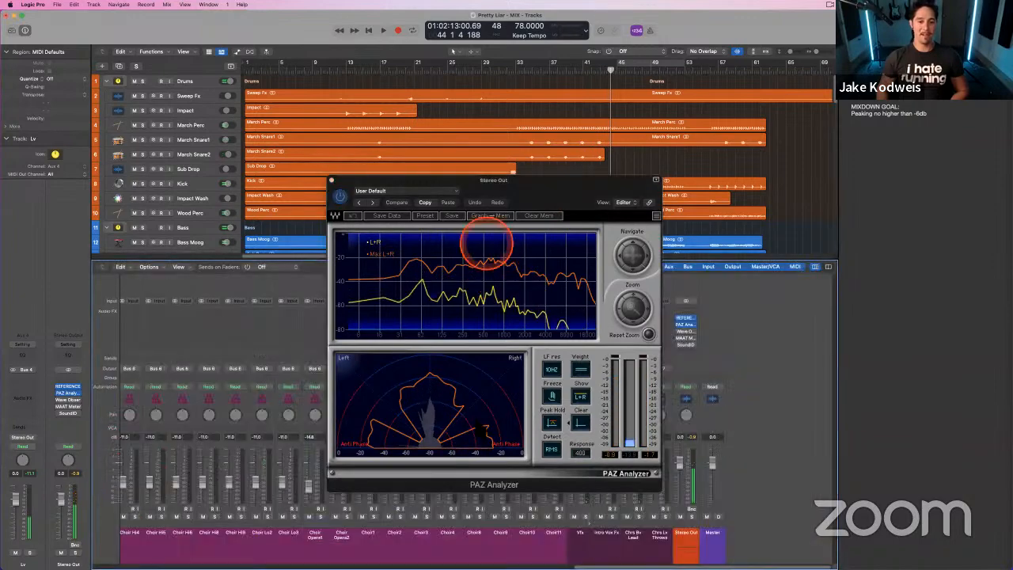
scroll(441, 538, "left", 10)
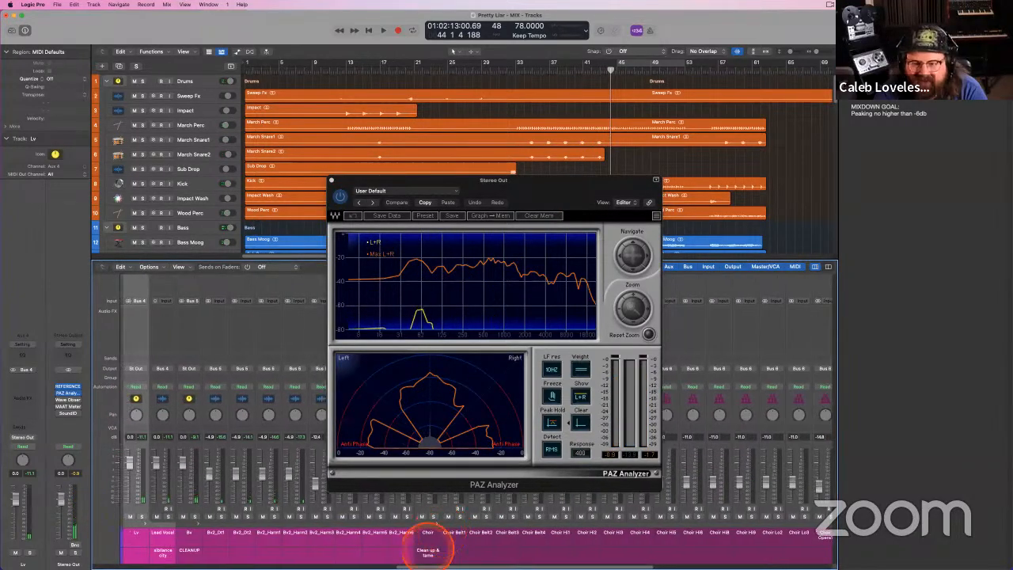
double_click(427, 553)
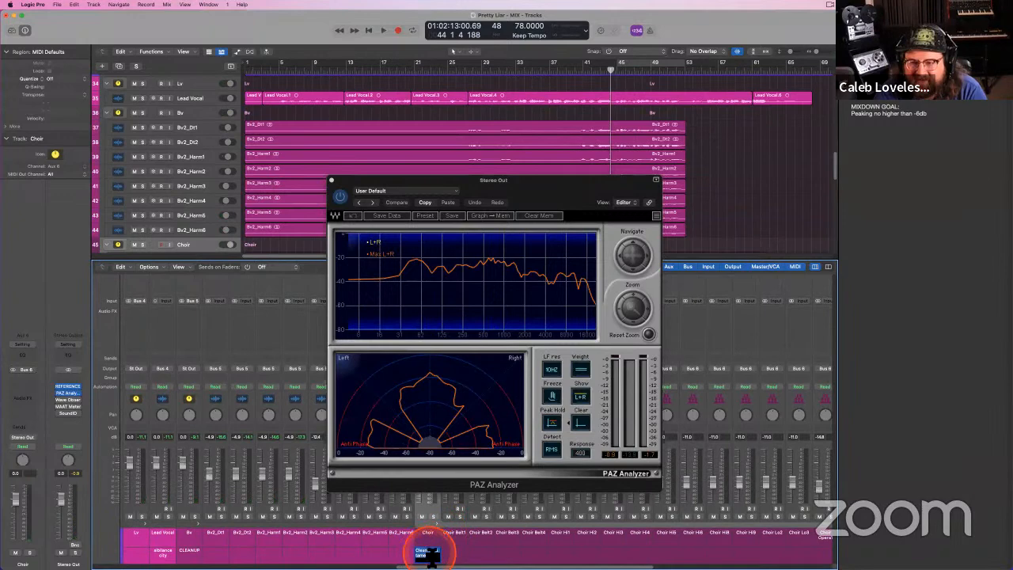
key("Return")
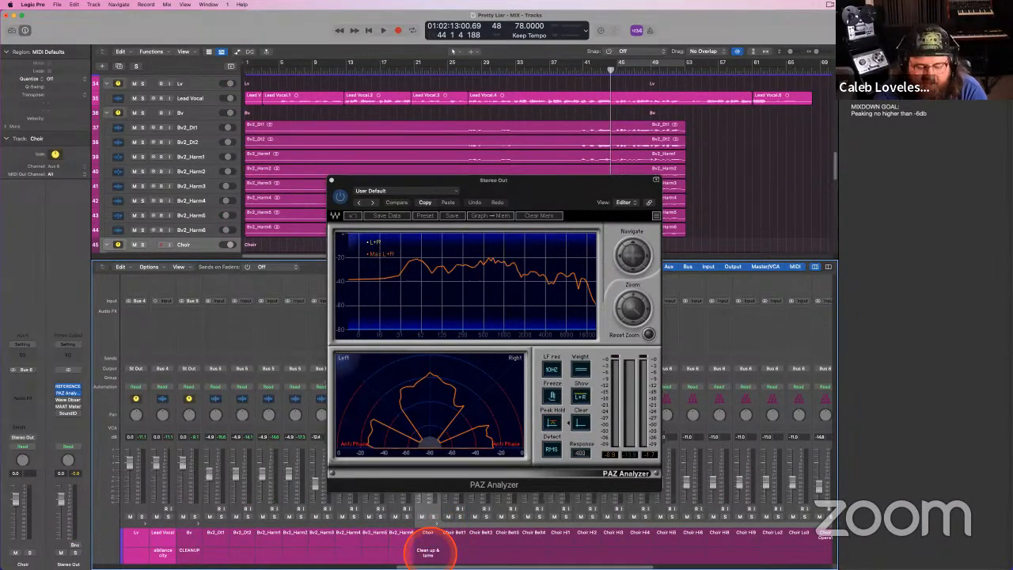
scroll(420, 544, "left", 5)
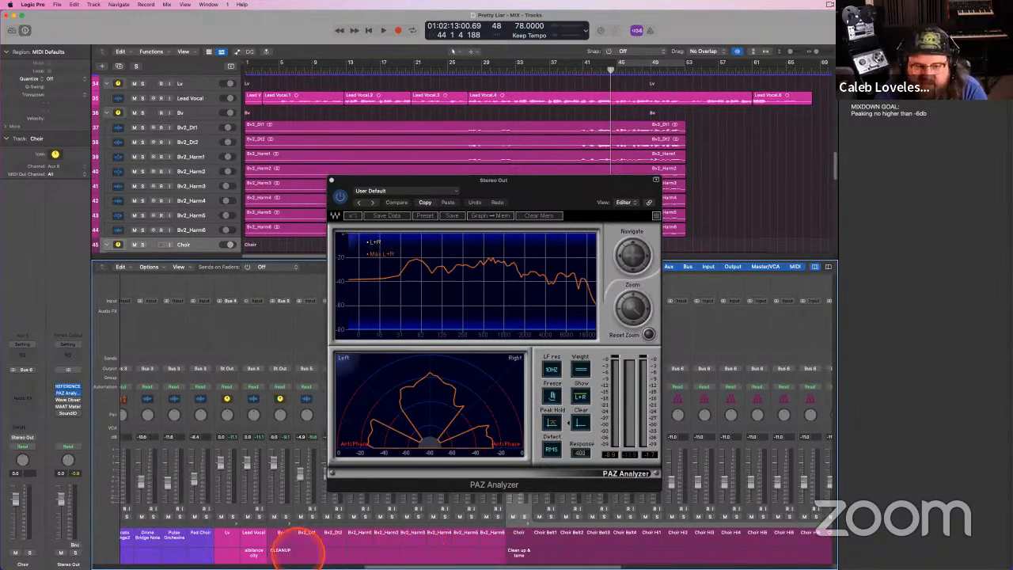
left_click(281, 551)
left_click(253, 552)
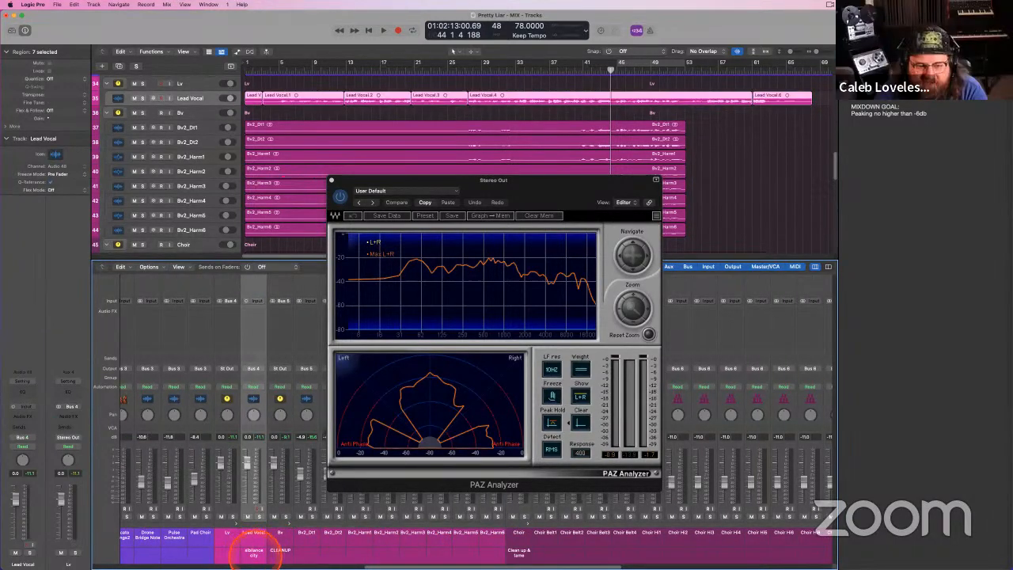
left_click(281, 551)
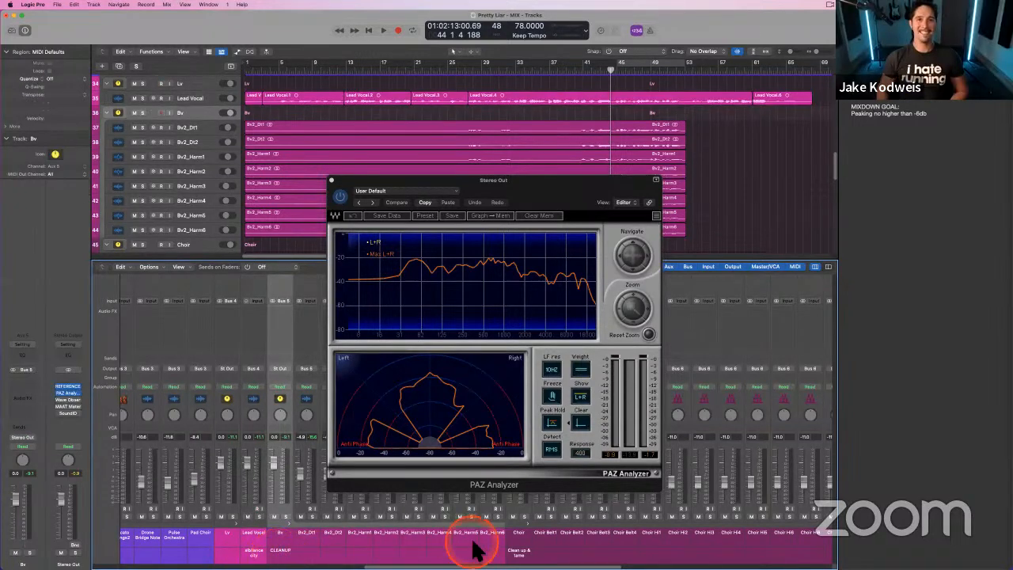
left_click(519, 552)
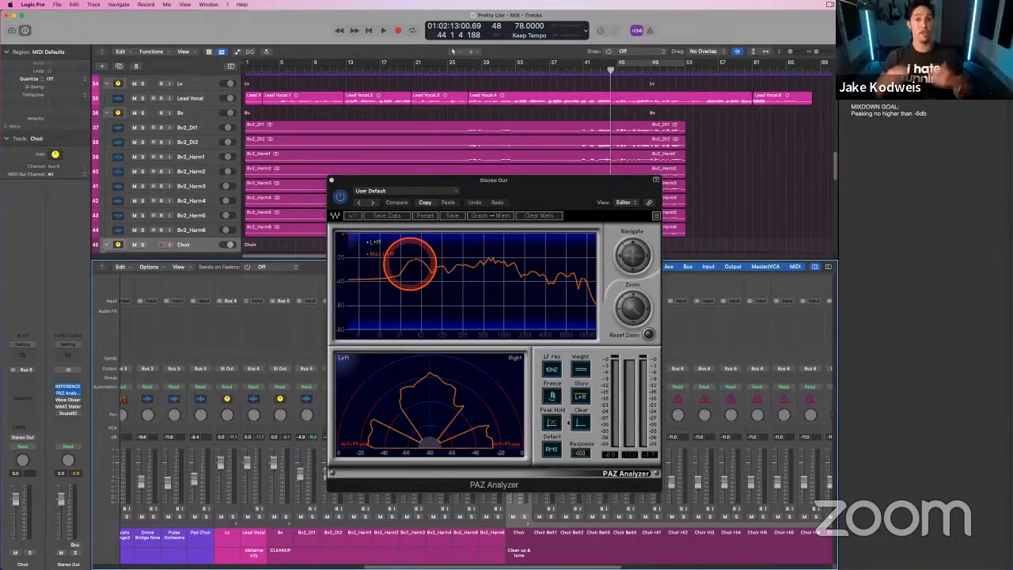
- Play on from bar 44 and check the mixer levels from the Stereo Out back to the Lead Vocal channels
key("space")
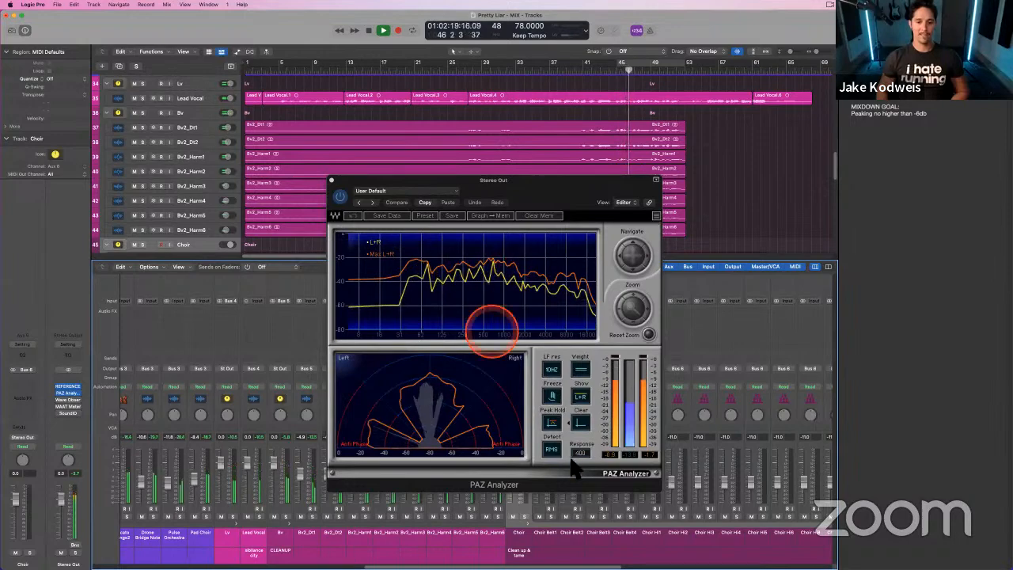
scroll(615, 527, "right", 10)
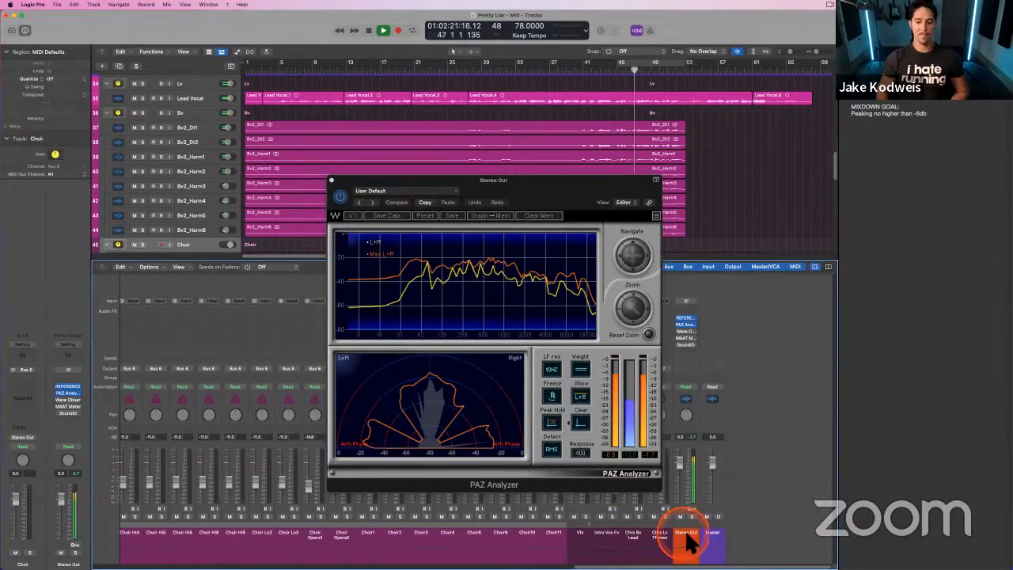
scroll(536, 538, "left", 10)
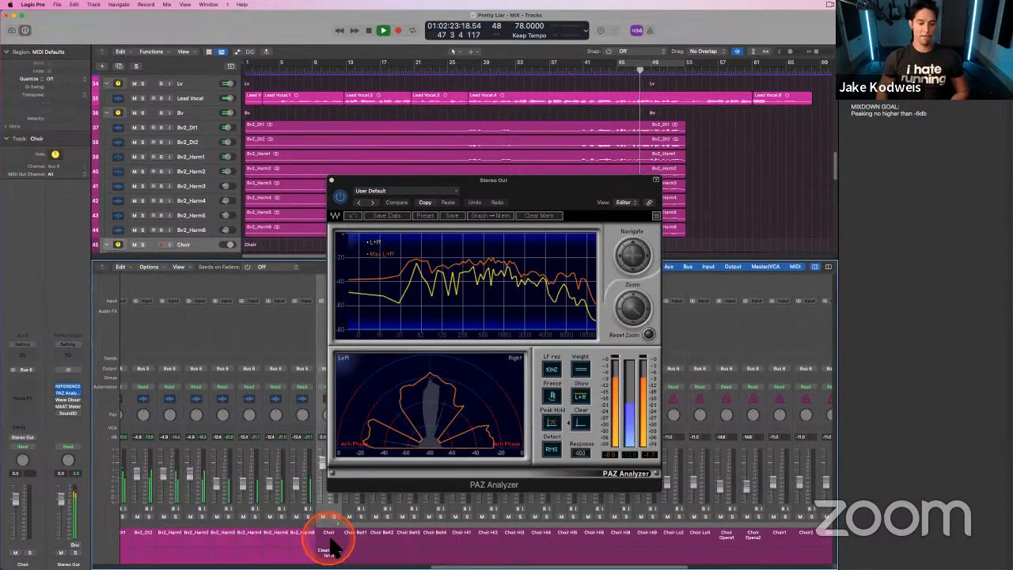
scroll(327, 543, "left", 10)
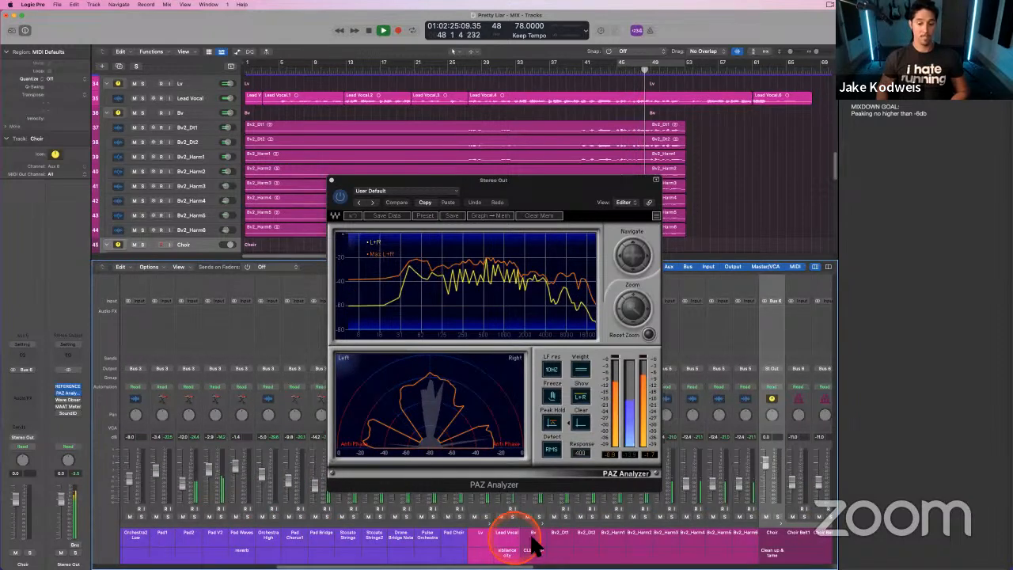
- Solo the Lv and Bv stacks to hear the vocals on the analyzer, and release both solos
left_click(488, 548)
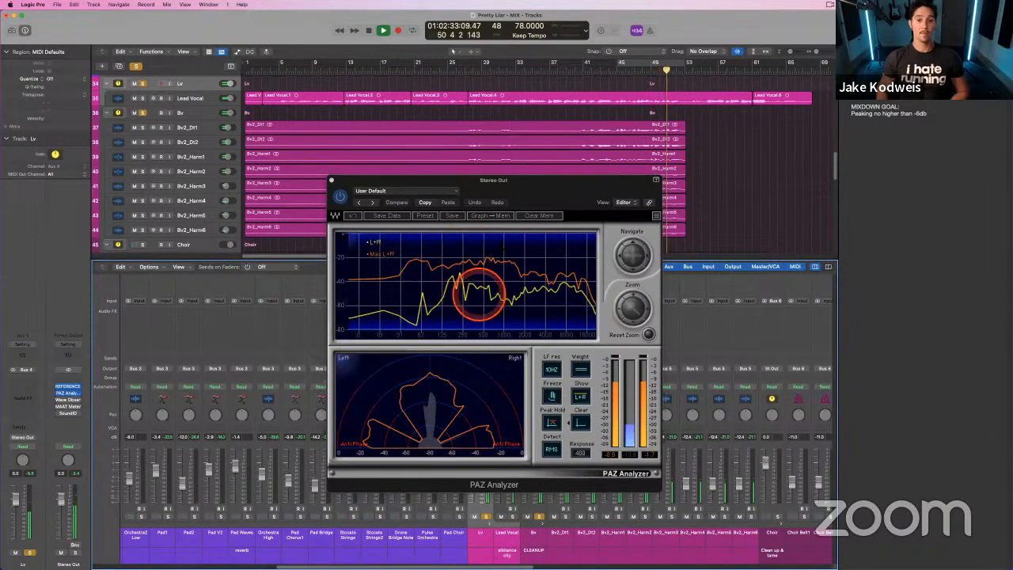
key("s")
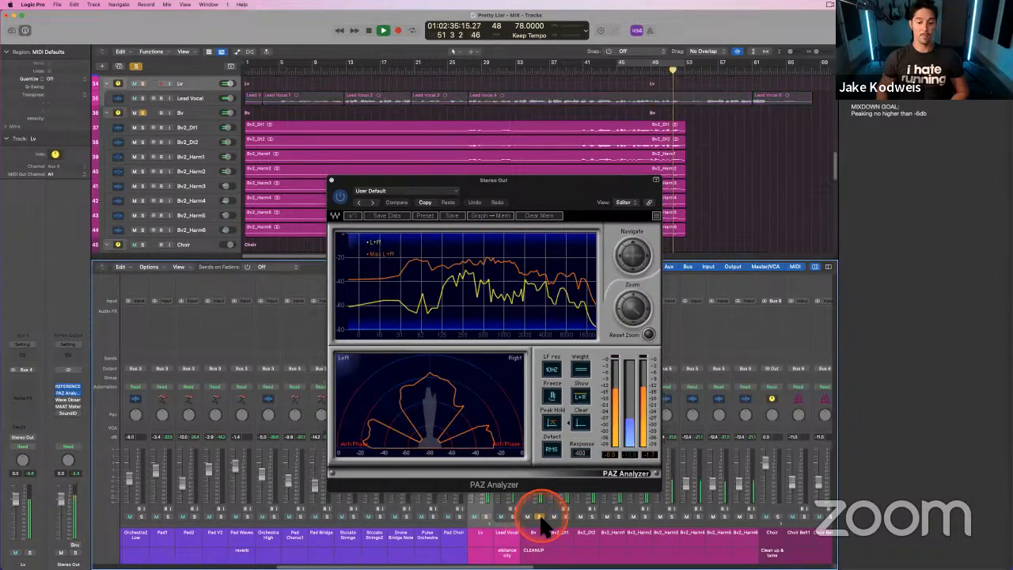
left_click(539, 516)
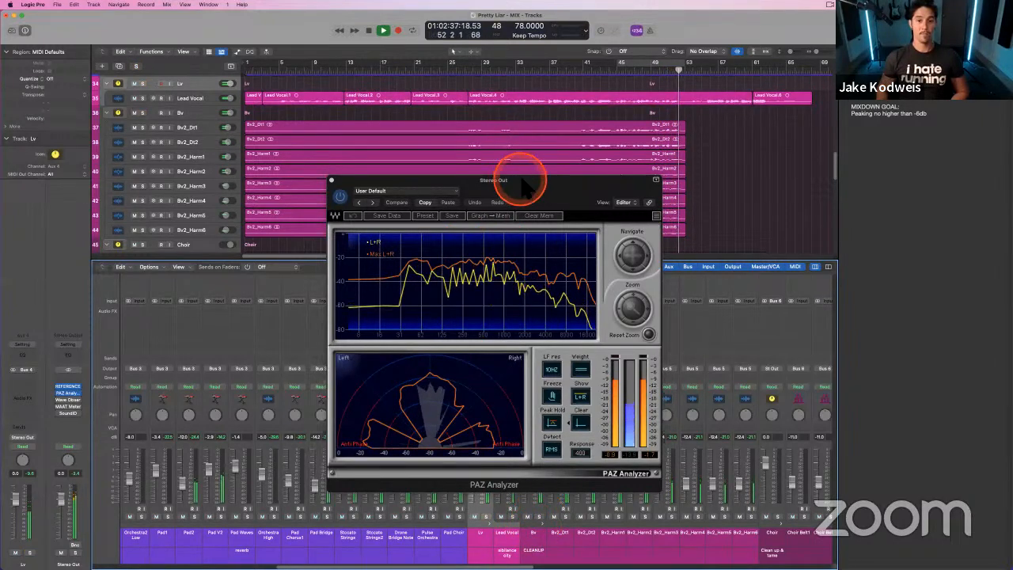
- Stop playback, enlarge the PAZ Analyzer window to 200%, and move it up until its full meters clear the channel names
left_click_drag(520, 181, 514, 173)
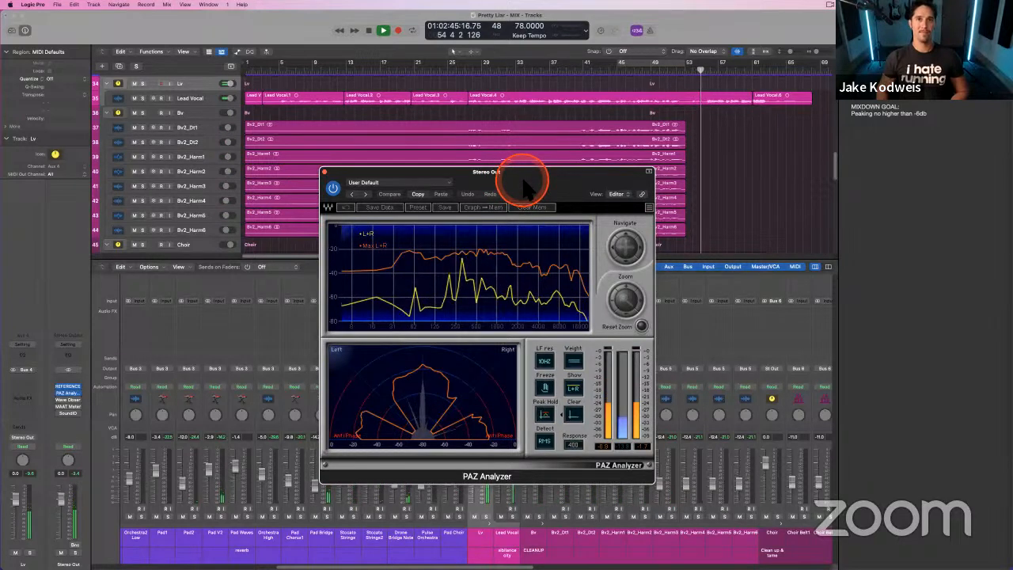
left_click_drag(531, 177, 513, 156)
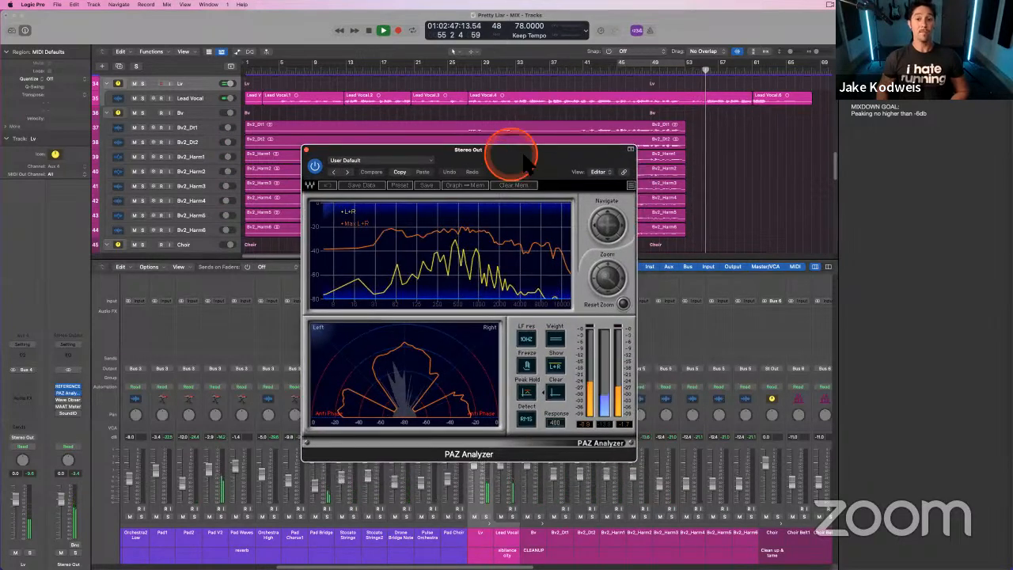
key("space")
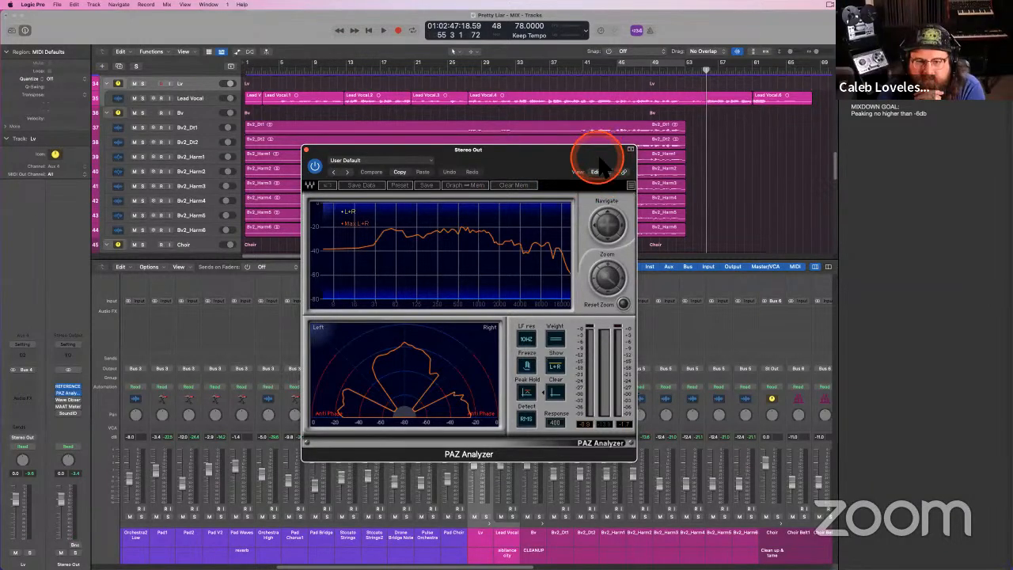
left_click(632, 185)
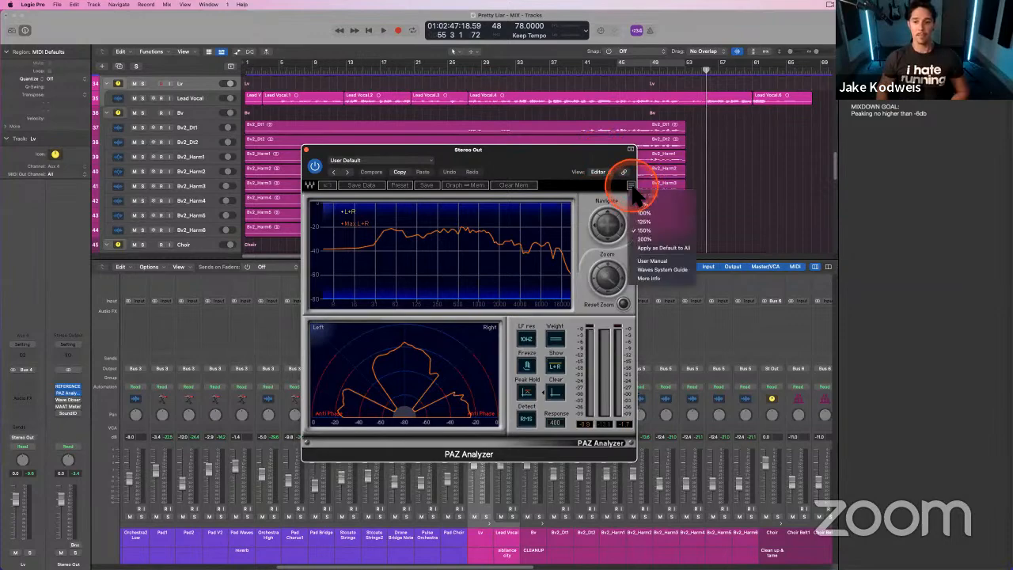
left_click(655, 240)
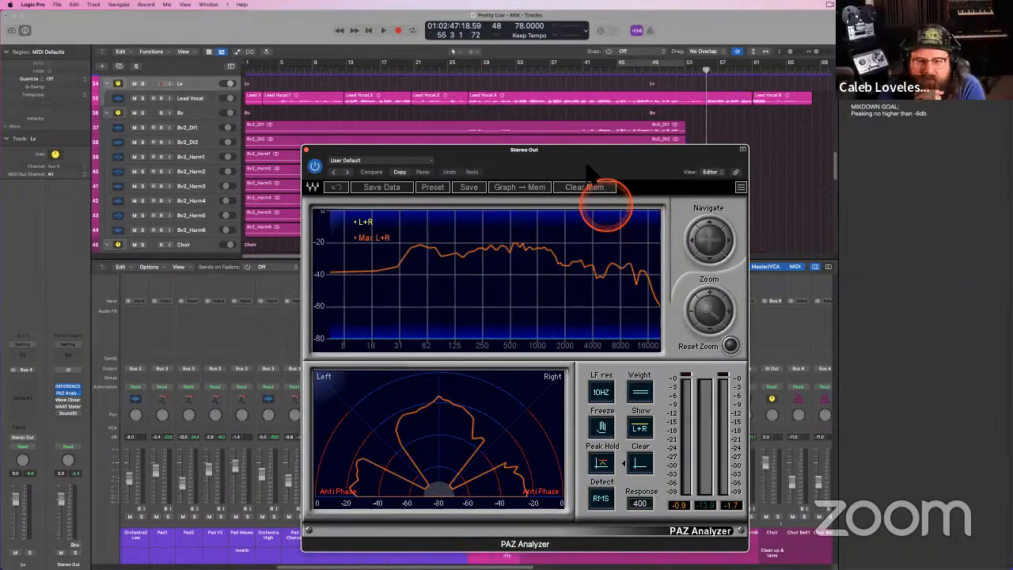
left_click_drag(583, 154, 551, 107)
- Turn on the cycle range for bars 45 to 53 and play part of it while watching the analyzer
left_click(627, 62)
key("space")
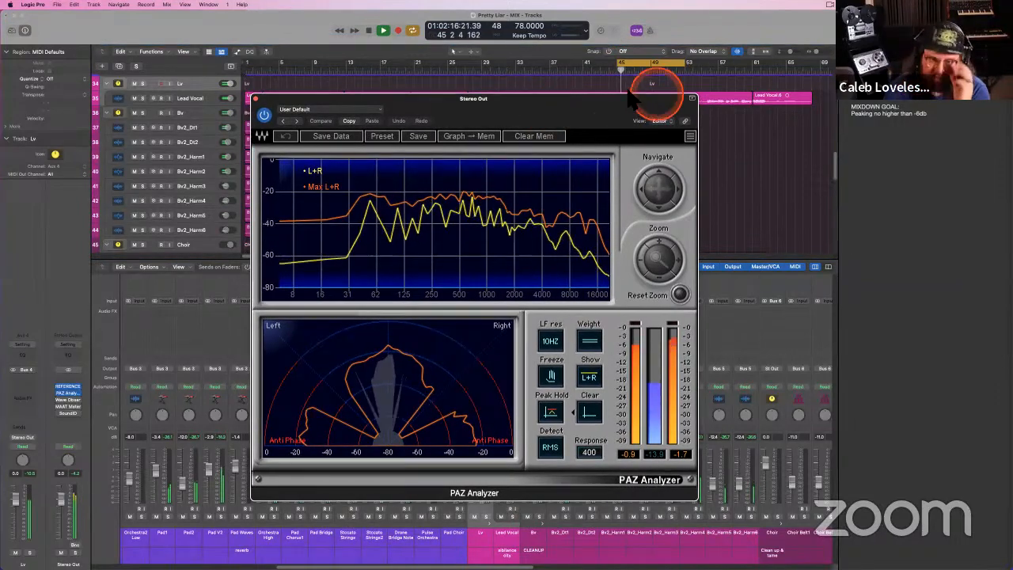
scroll(636, 90, "right", 3)
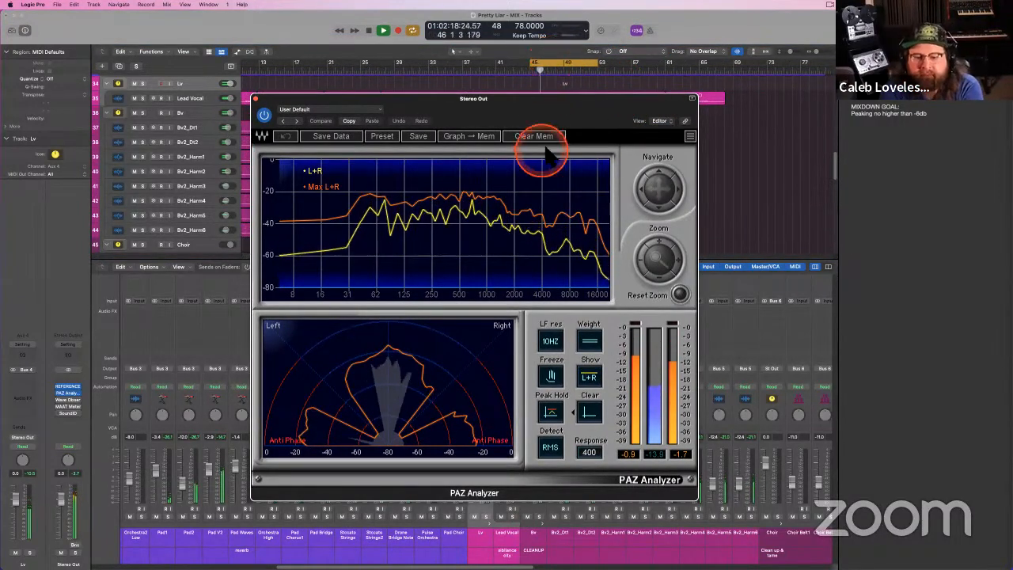
key("space")
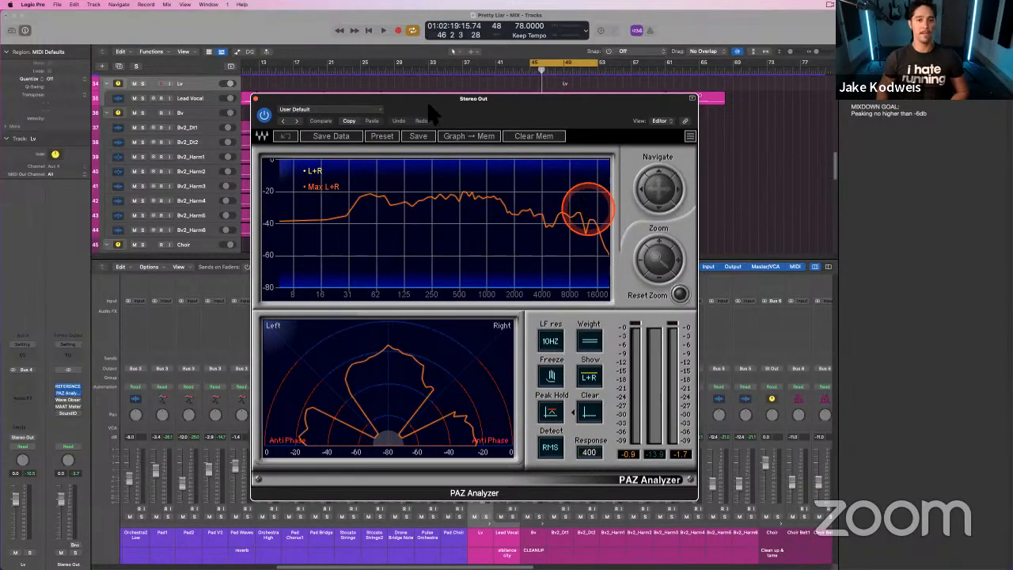
- Close the PAZ Analyzer and open the REFERENCE plugin on the Stereo Out channel, with its window clear of that channel strip
left_click_drag(414, 96, 390, 112)
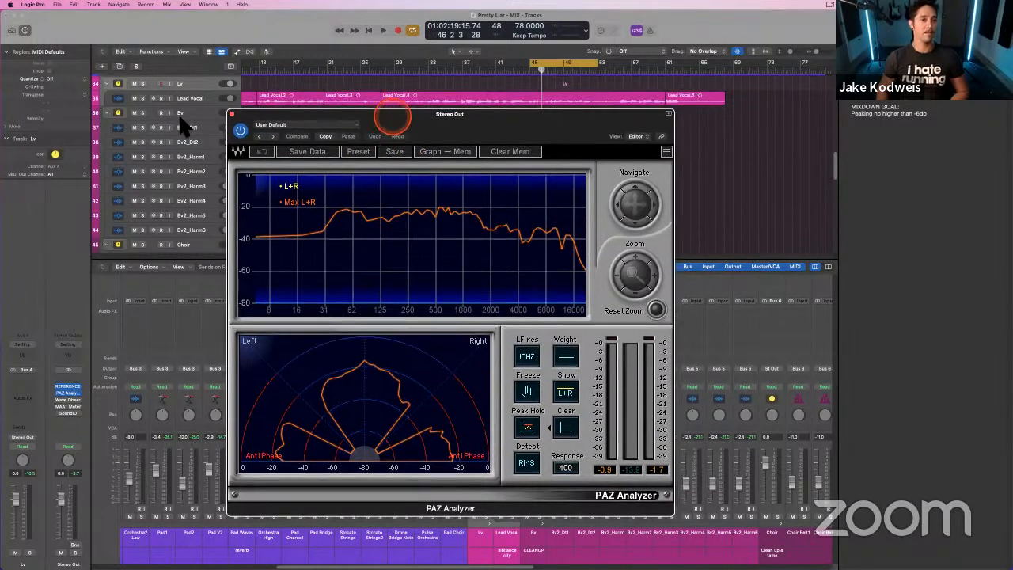
left_click(232, 115)
scroll(531, 316, "right", 5)
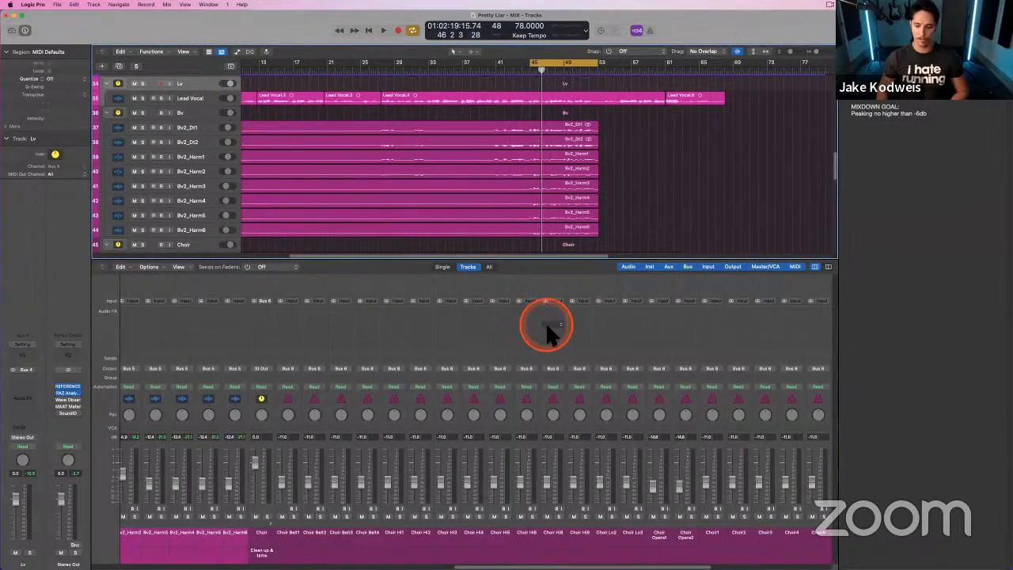
scroll(546, 321, "right", 5)
left_click(679, 447)
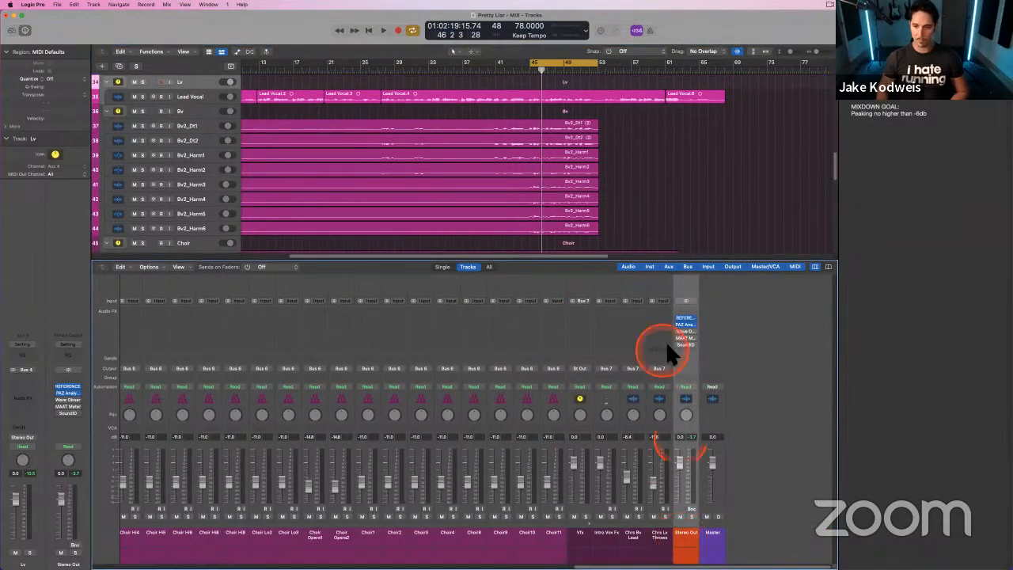
left_click(685, 318)
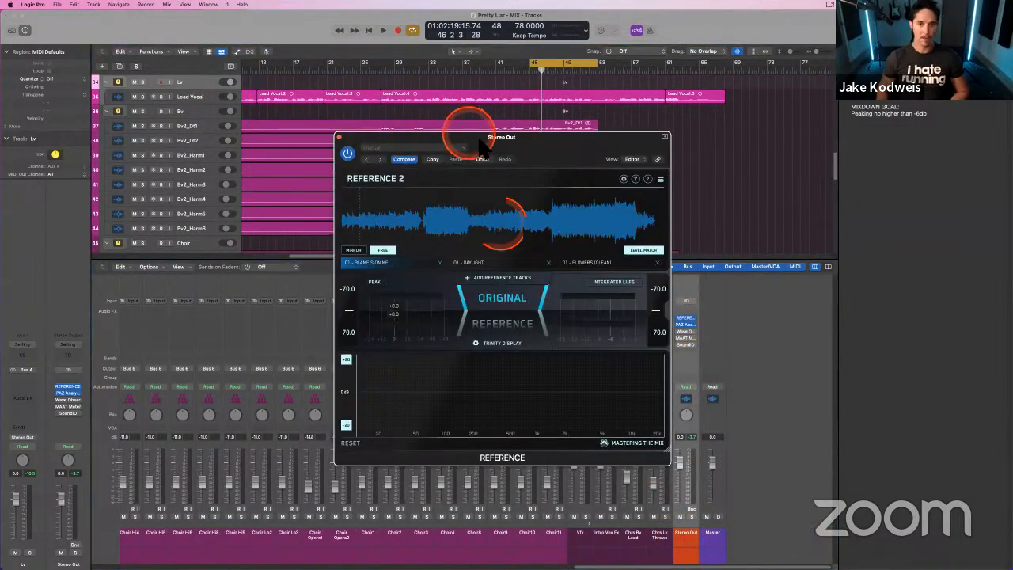
left_click_drag(479, 141, 404, 144)
- Loop a loud late section in each of the Blame's On Me, Daylight and Flowers (Clean) references, and reselect Blame's On Me
left_click(473, 212)
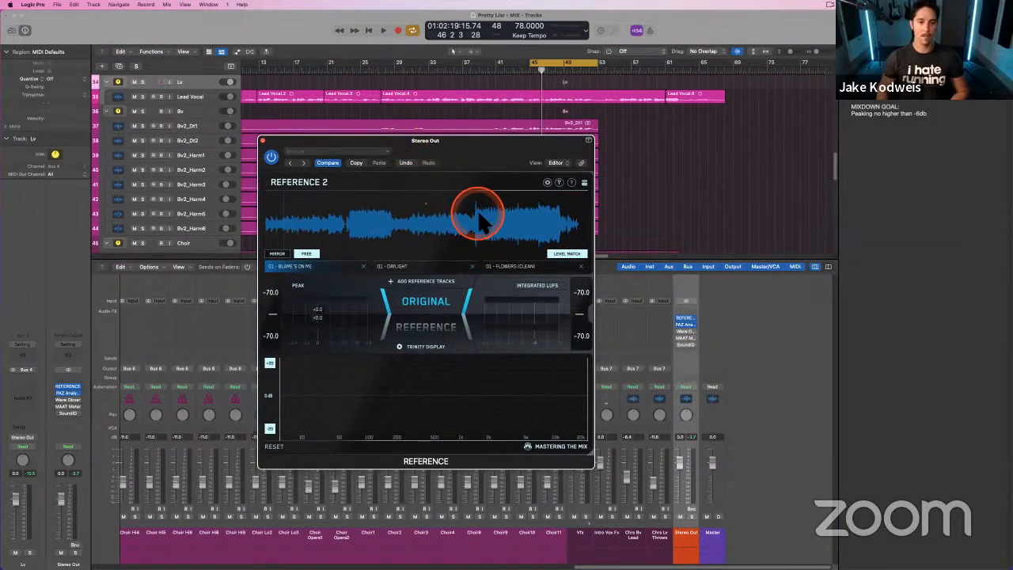
left_click_drag(477, 209, 538, 214)
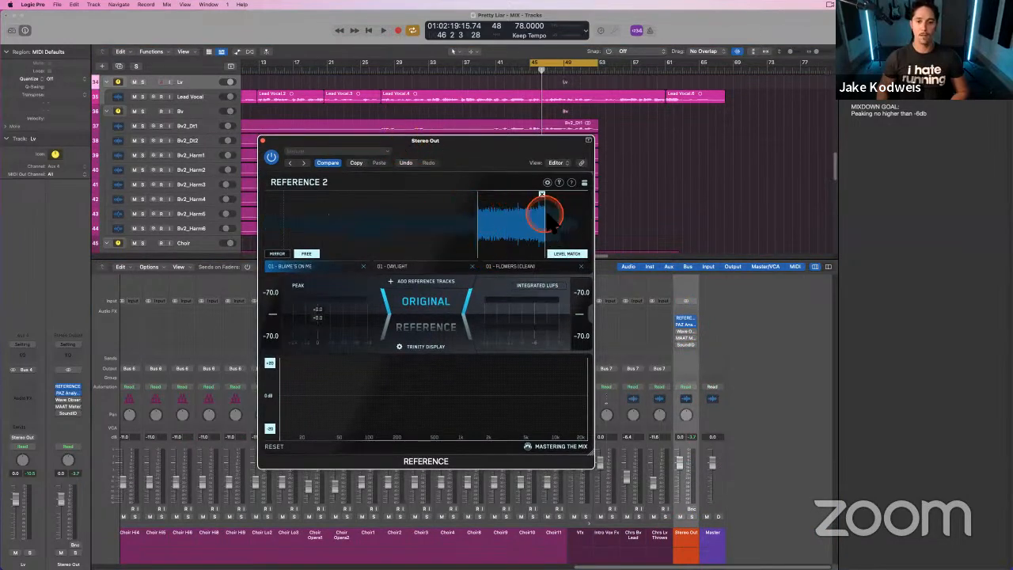
left_click(412, 268)
left_click_drag(514, 212, 547, 213)
left_click(528, 267)
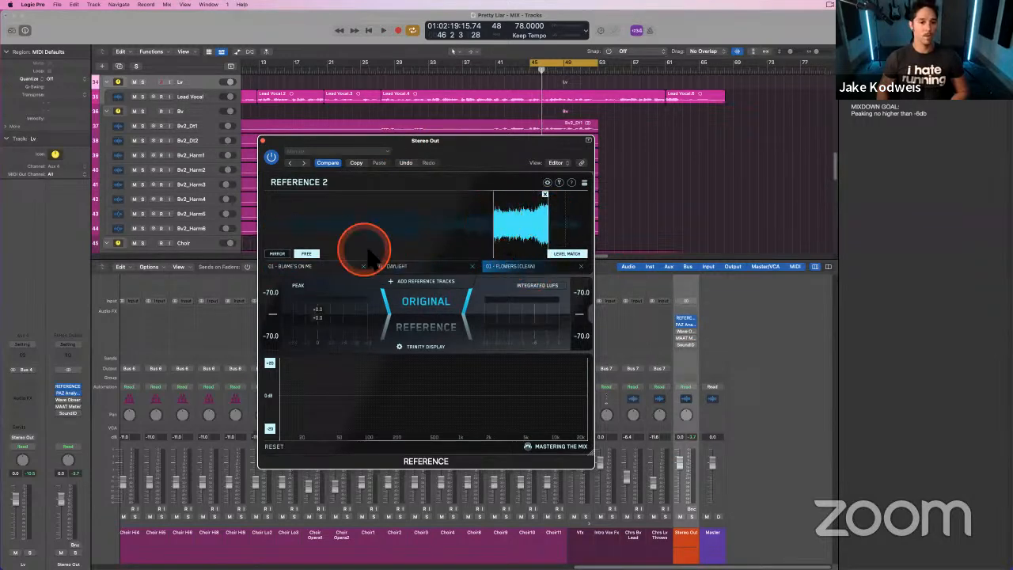
left_click(318, 269)
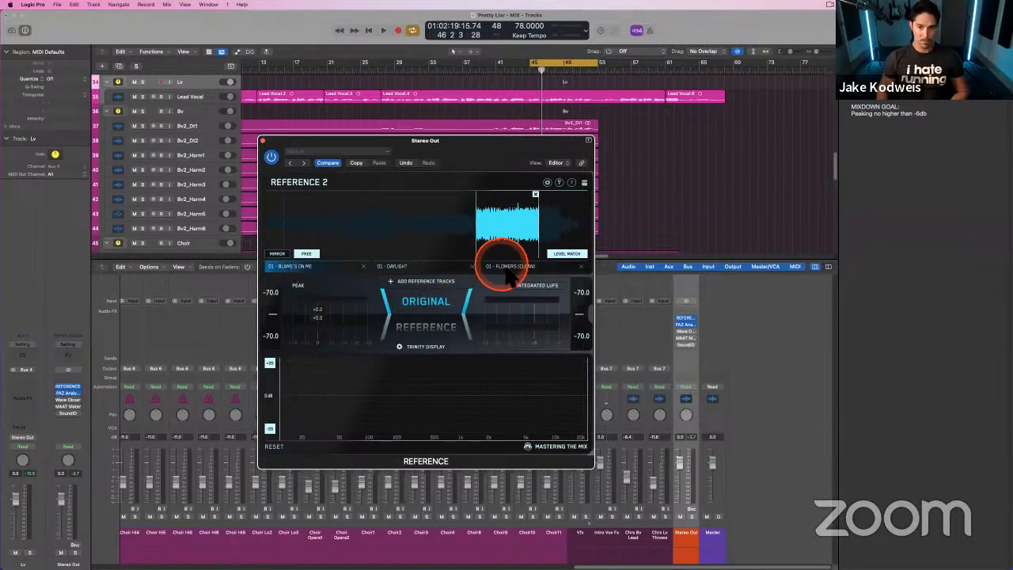
- Play the cycle range and switch repeatedly between Original and Reference to compare the mix with Blame's On Me, then stop playback
left_click_drag(509, 141, 518, 140)
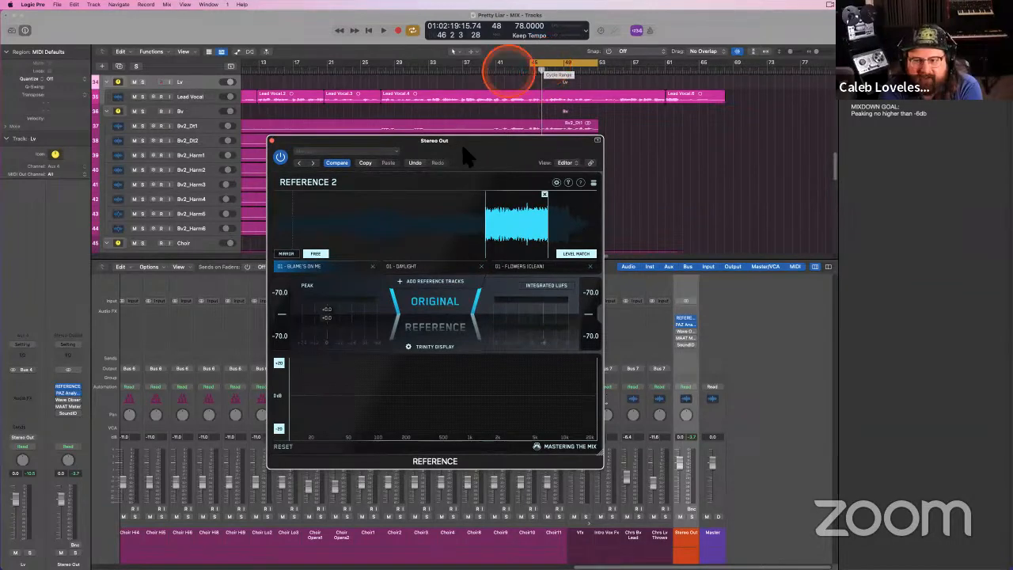
left_click_drag(470, 144, 499, 127)
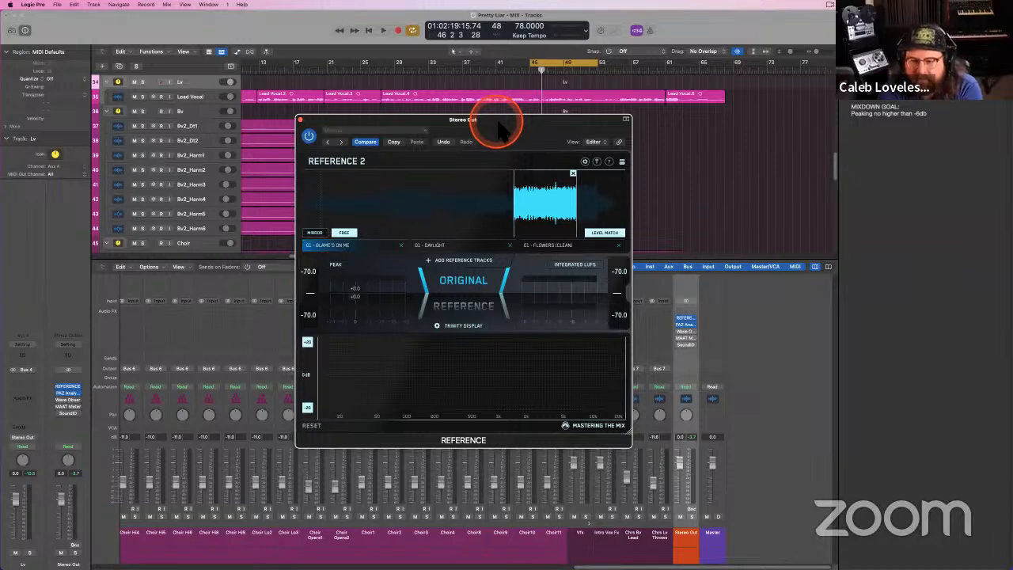
left_click_drag(496, 123, 502, 125)
key("space")
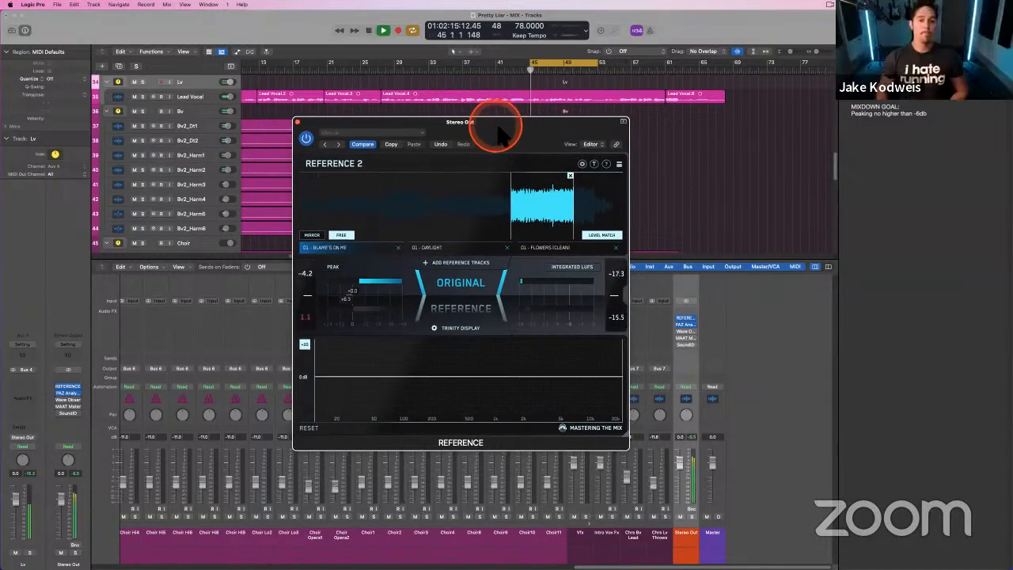
left_click(459, 287)
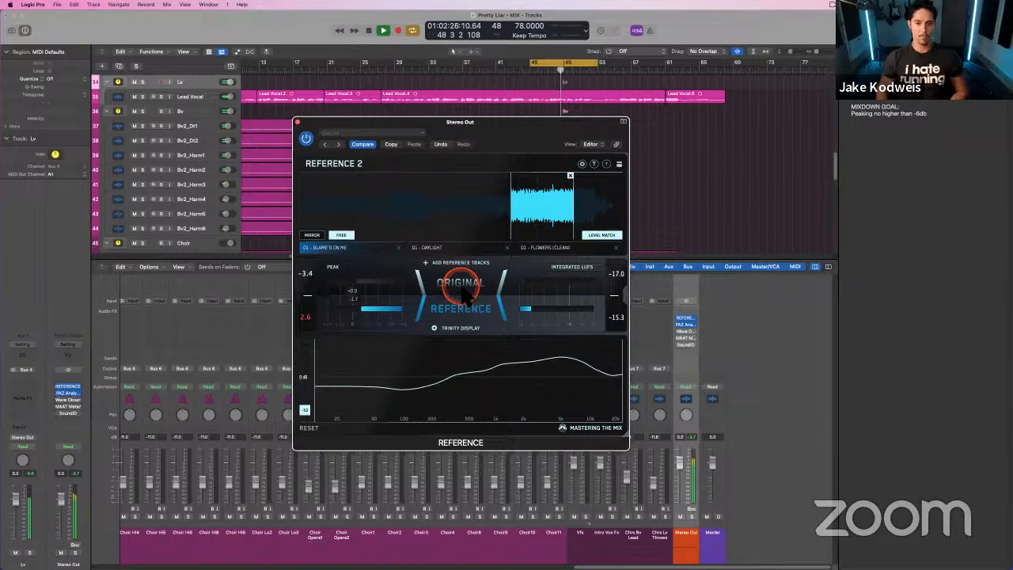
left_click(464, 309)
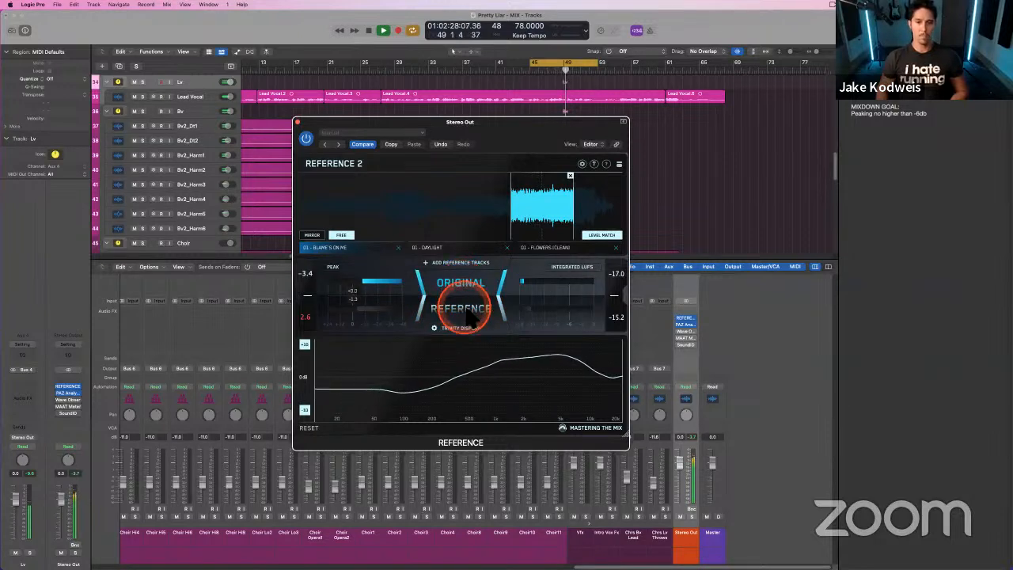
left_click(465, 292)
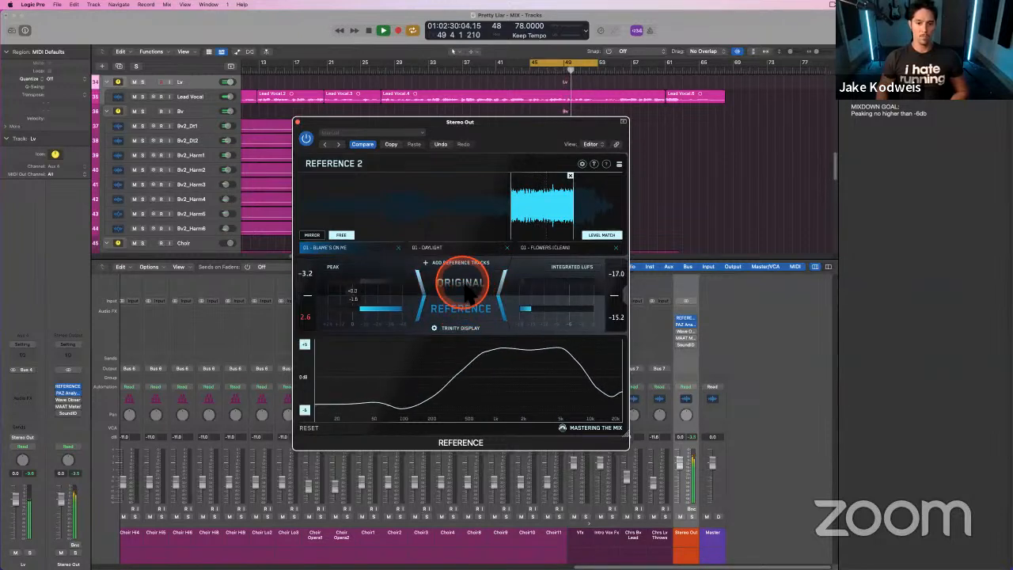
left_click(466, 310)
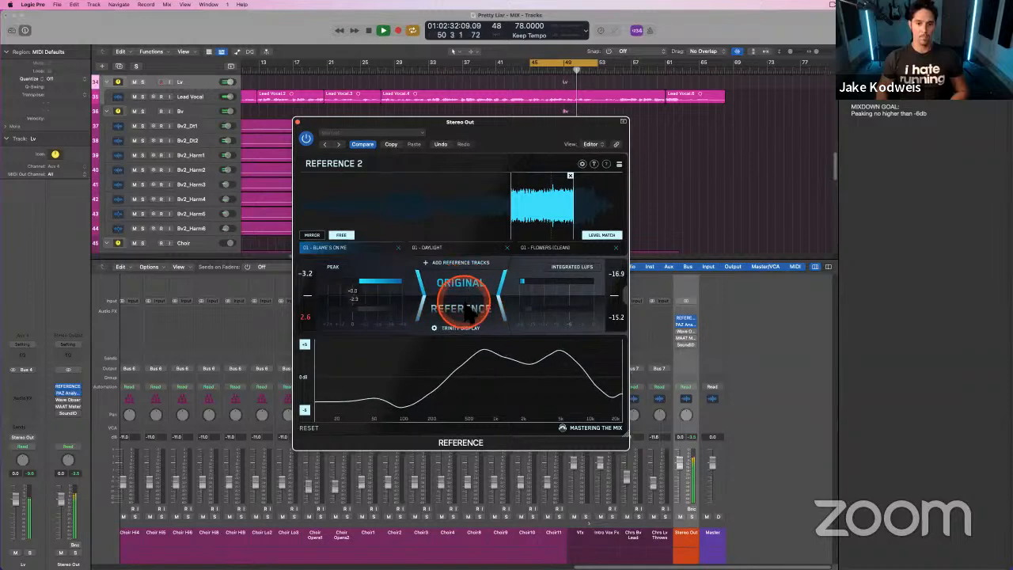
left_click(464, 311)
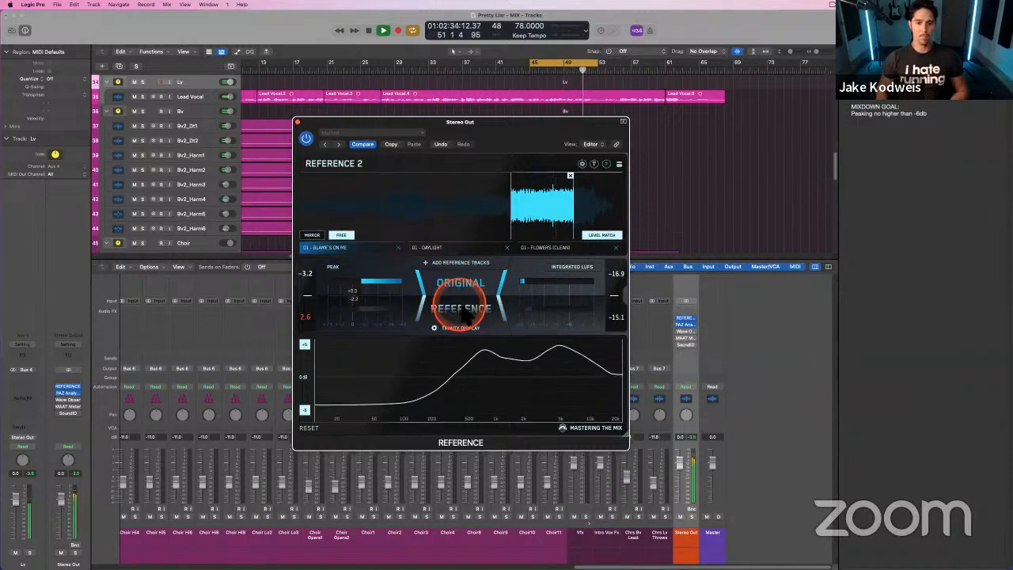
left_click(459, 286)
key("space")
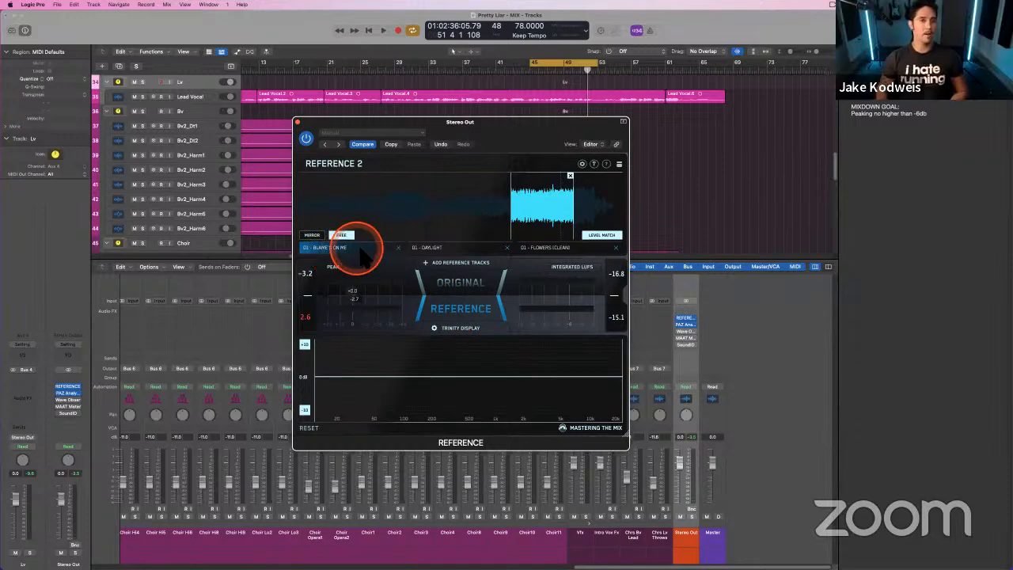
- Toggle between Original and Reference while playback is stopped, and select Daylight as the reference track
left_click(462, 290)
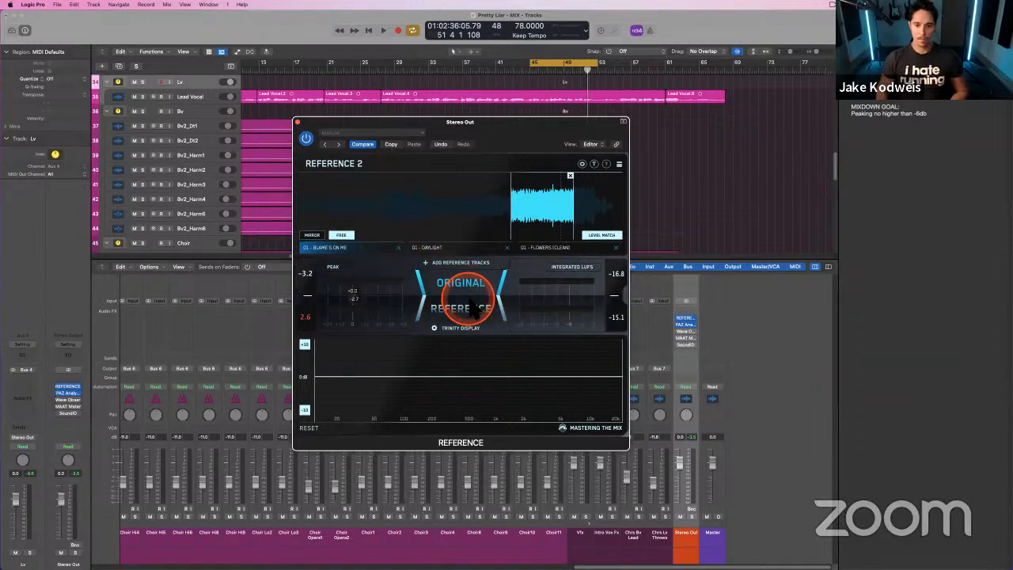
left_click(467, 294)
left_click(470, 299)
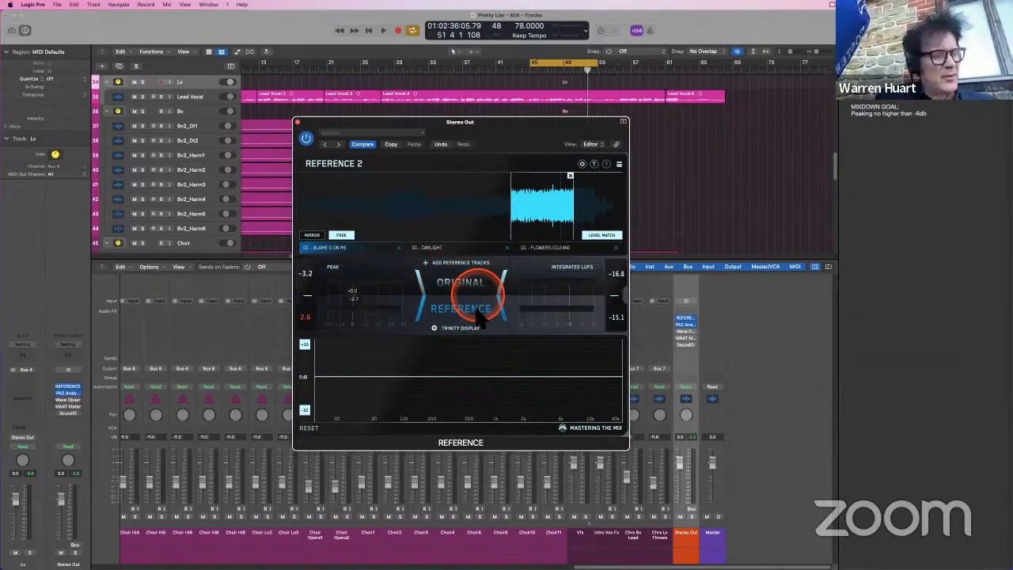
left_click(473, 311)
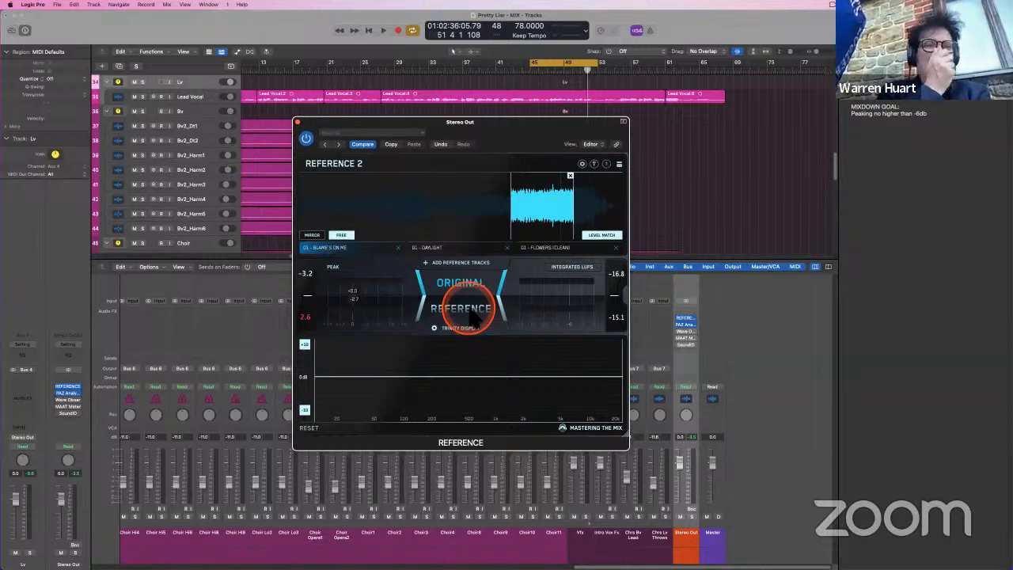
left_click(473, 312)
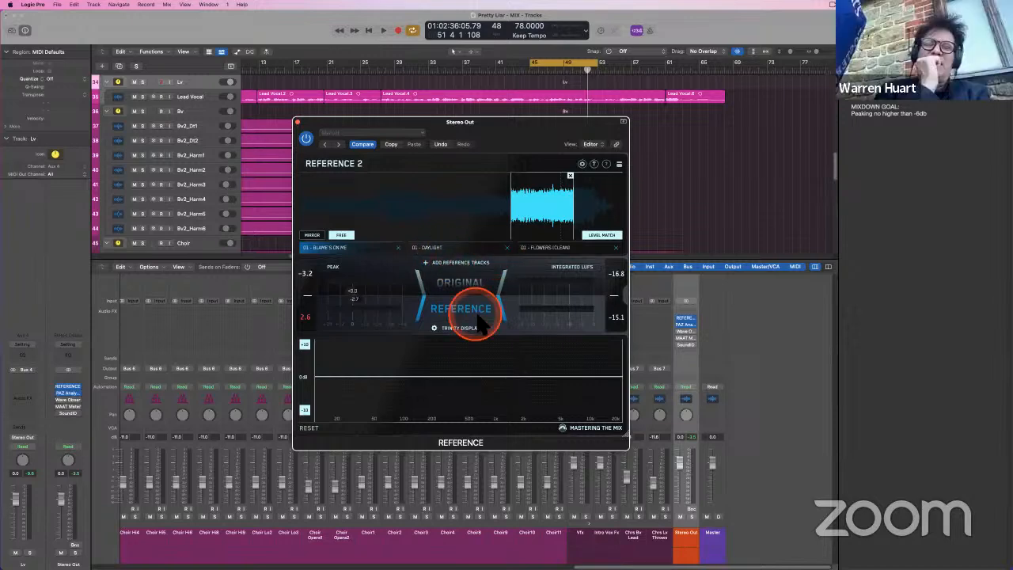
left_click(435, 247)
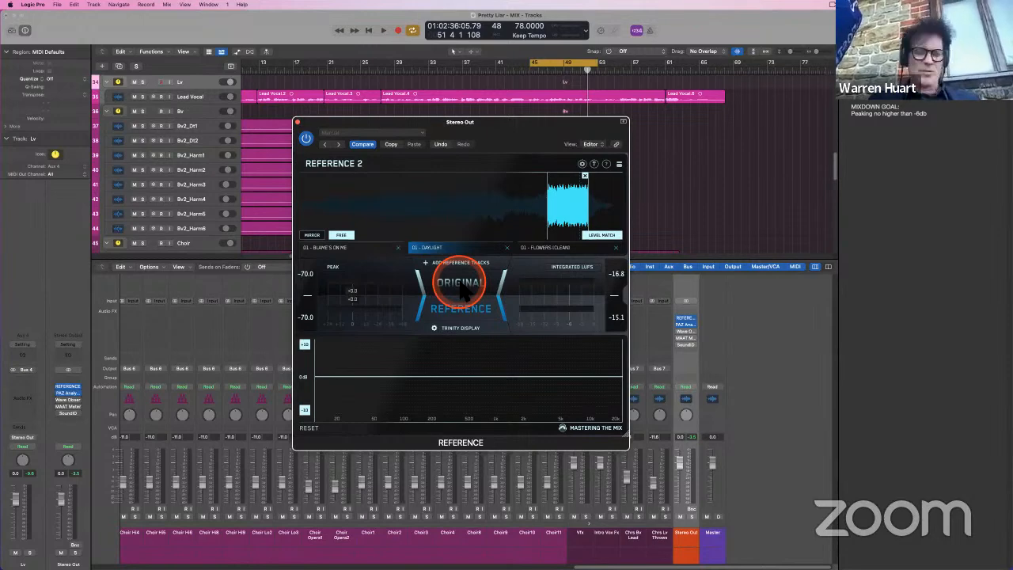
left_click(462, 290)
left_click_drag(509, 123, 544, 121)
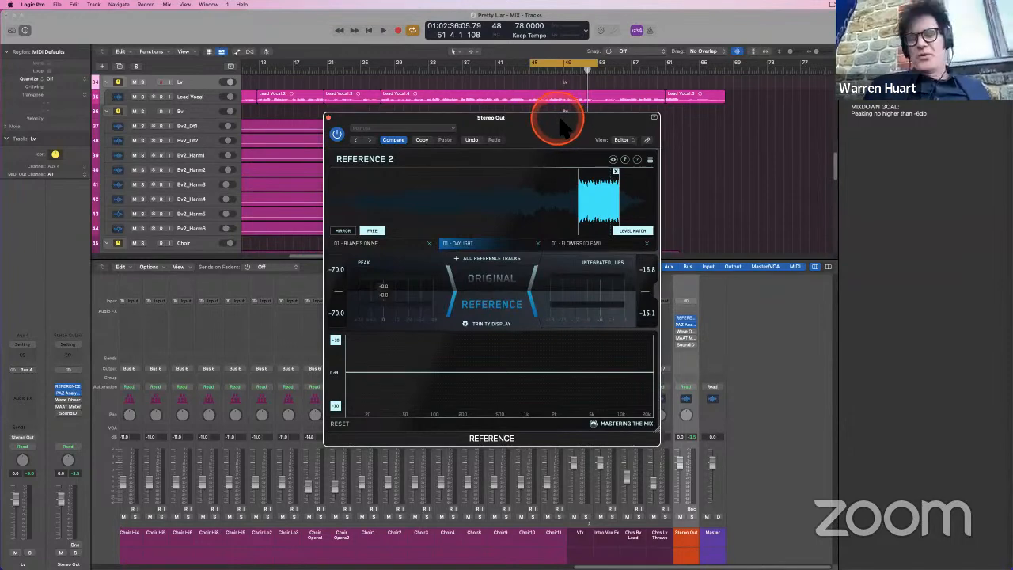
left_click_drag(564, 118, 566, 120)
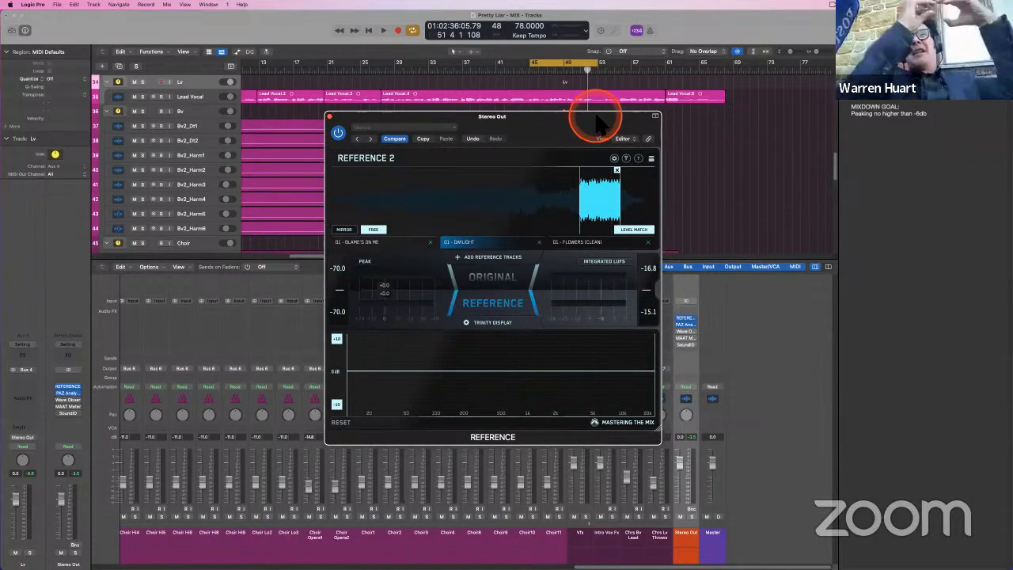
left_click_drag(588, 116, 589, 116)
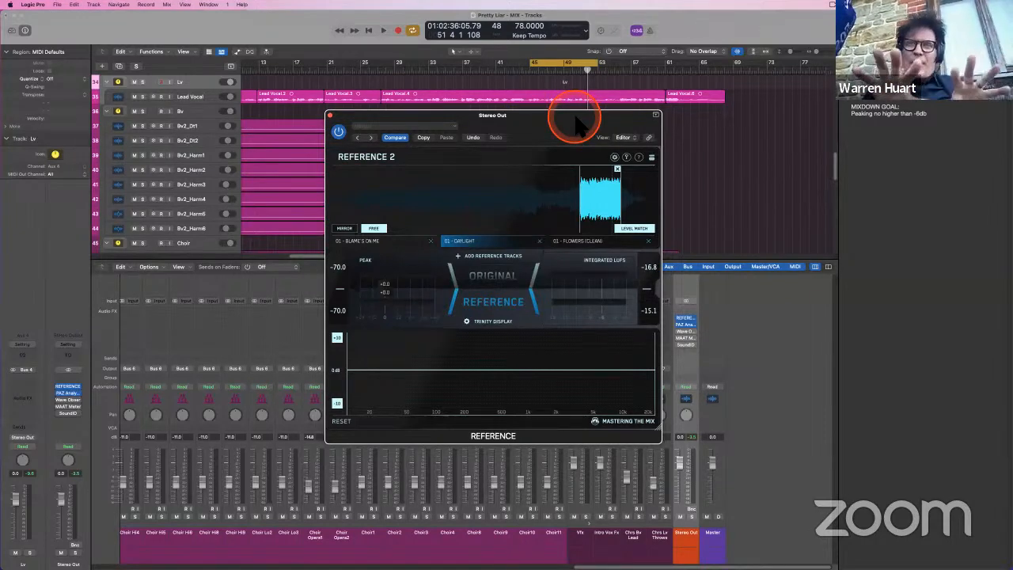
left_click_drag(578, 117, 579, 118)
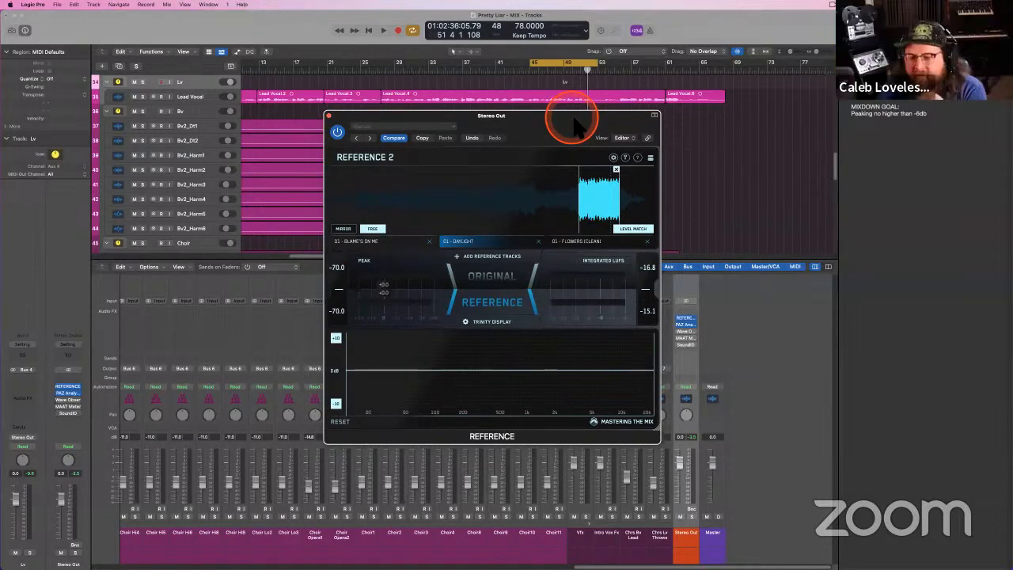
left_click_drag(574, 119, 582, 117)
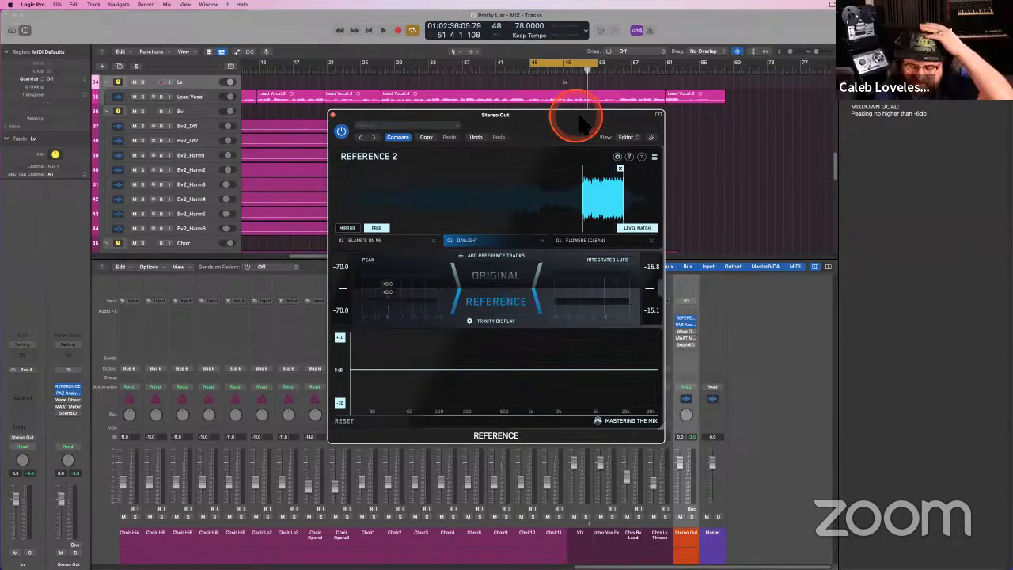
left_click_drag(582, 117, 576, 116)
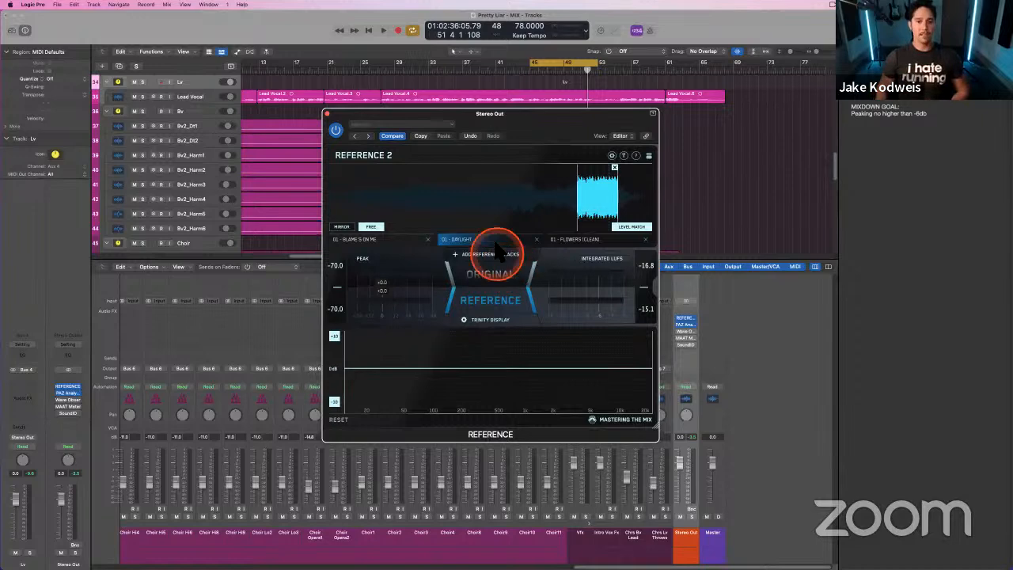
- Play the cycle range and alternate between Original and Reference to compare the mix with Daylight, stopping on Original
left_click(494, 281)
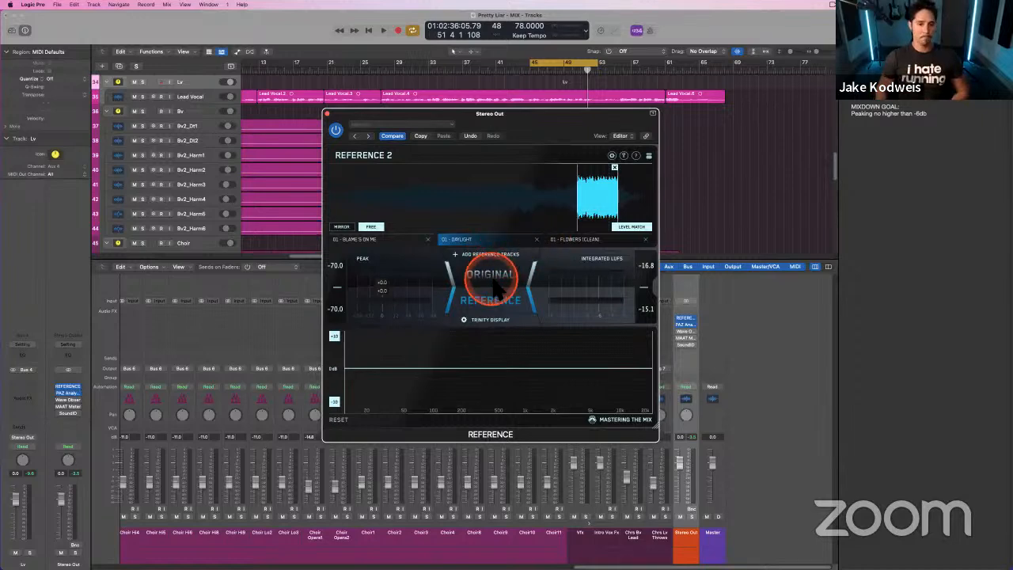
key("space")
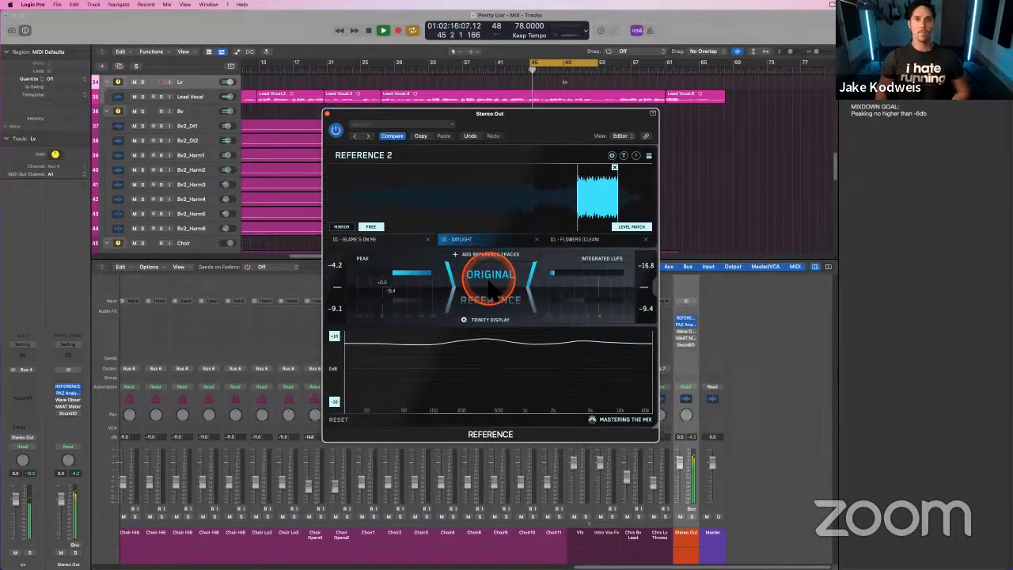
left_click(490, 299)
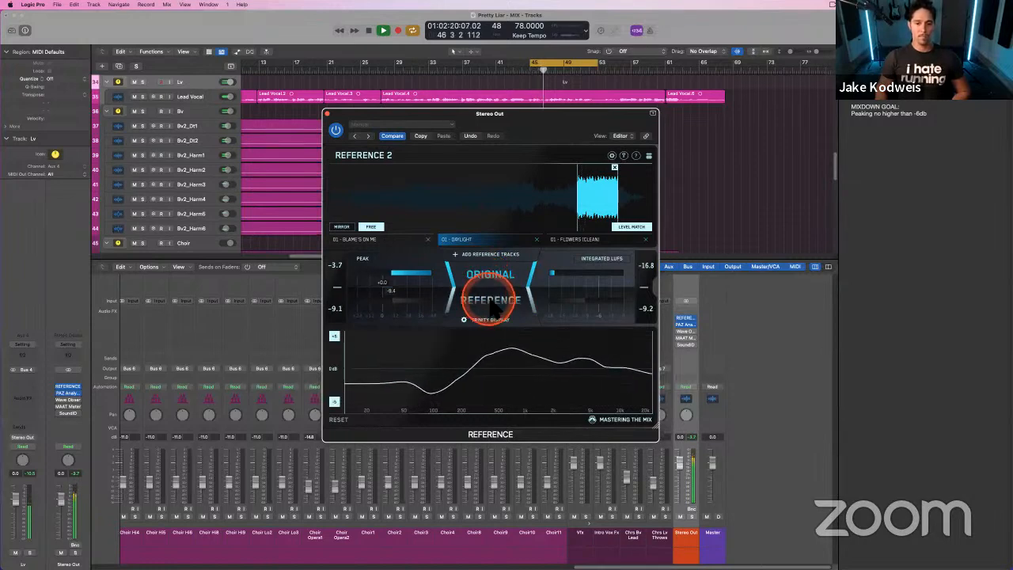
left_click(492, 304)
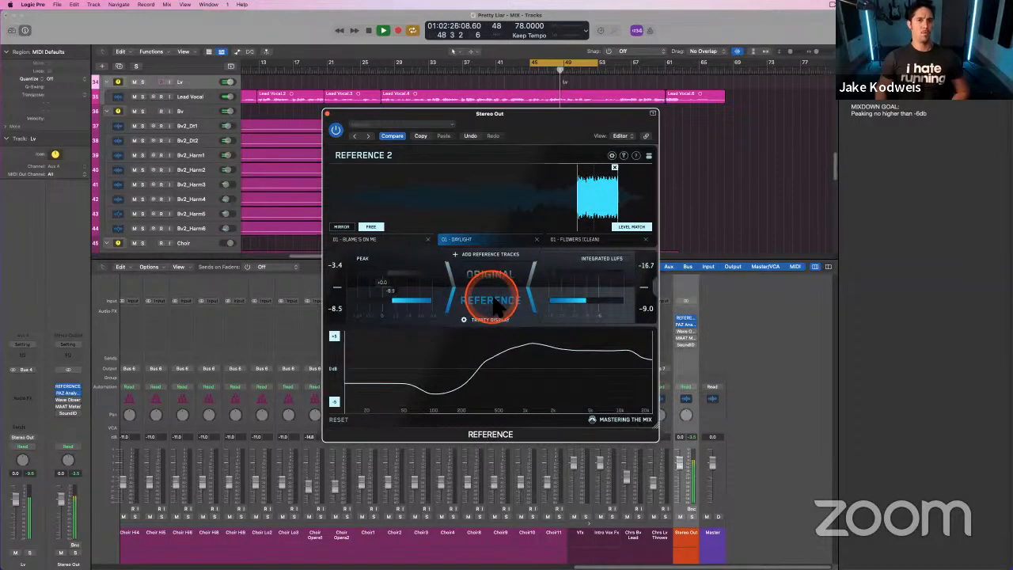
left_click(490, 277)
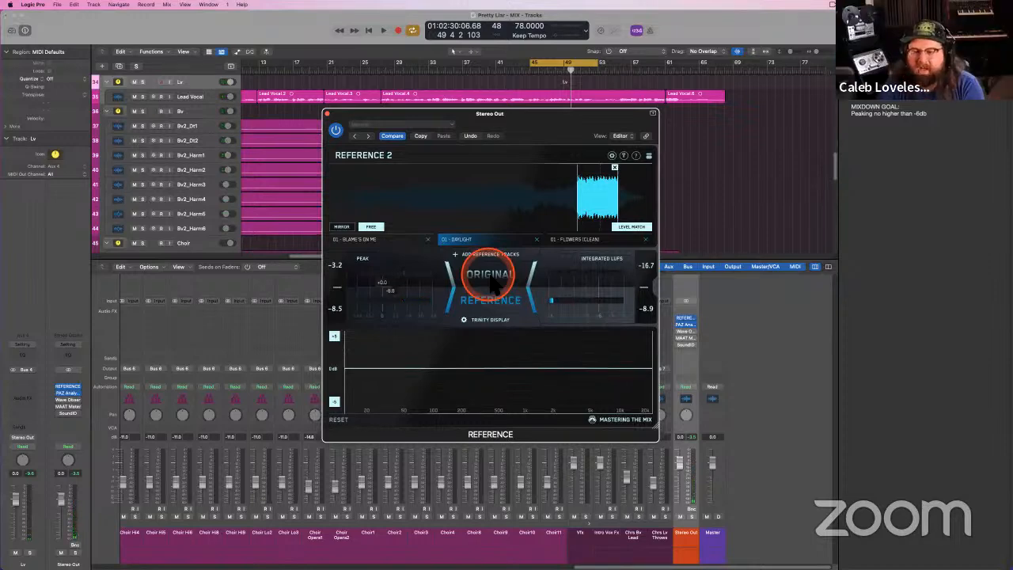
left_click(492, 283)
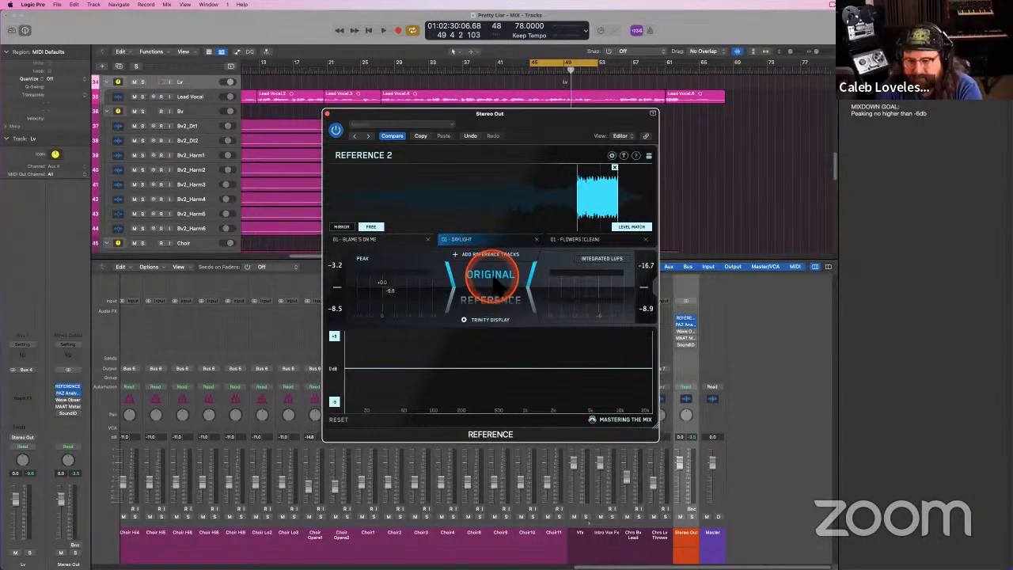
- Select Flowers (Clean) as the reference, play the cycle range and alternate between Original and Reference to compare the mix, ending on Original
left_click(572, 240)
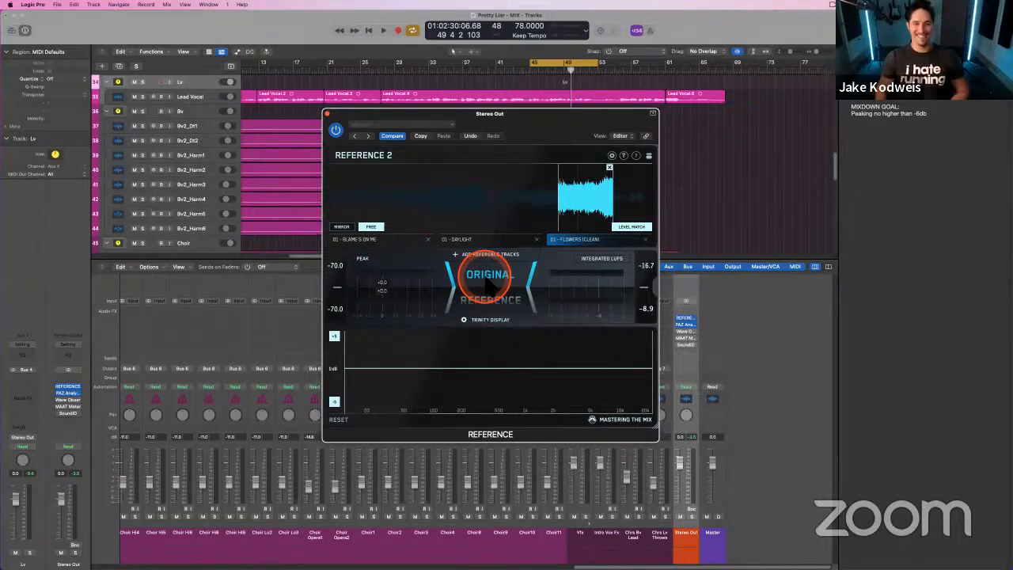
left_click(495, 301)
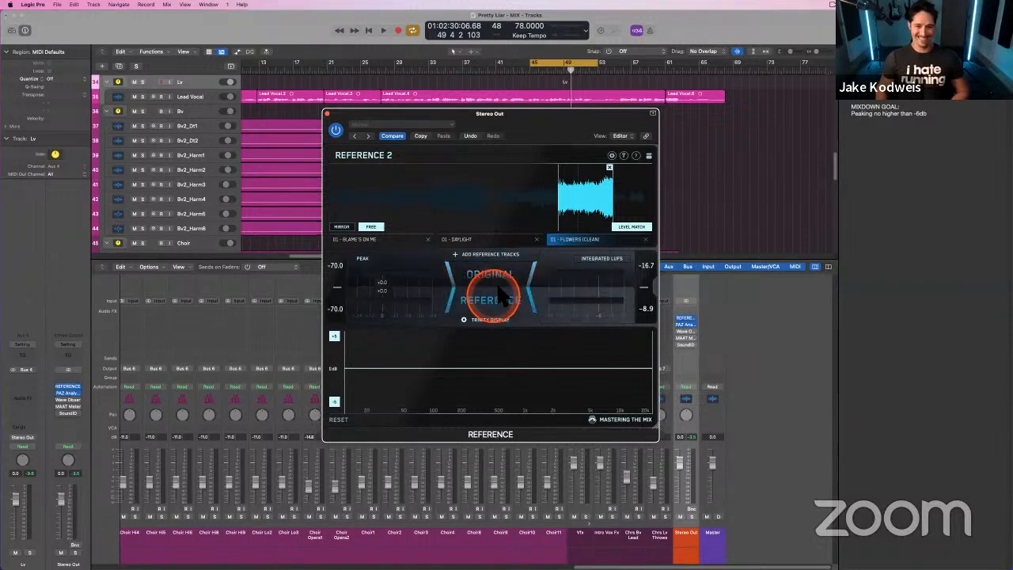
left_click(503, 290)
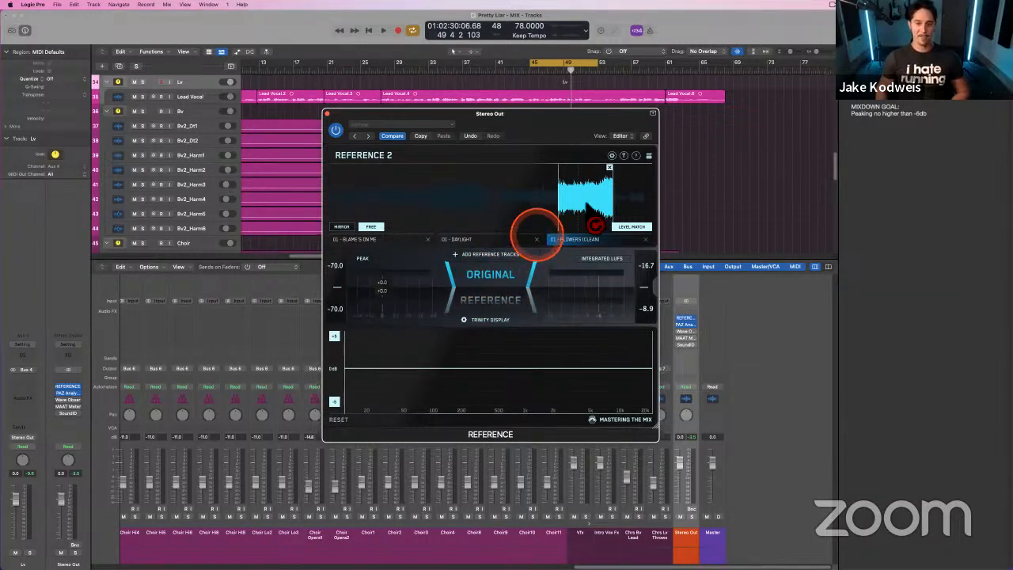
key("space")
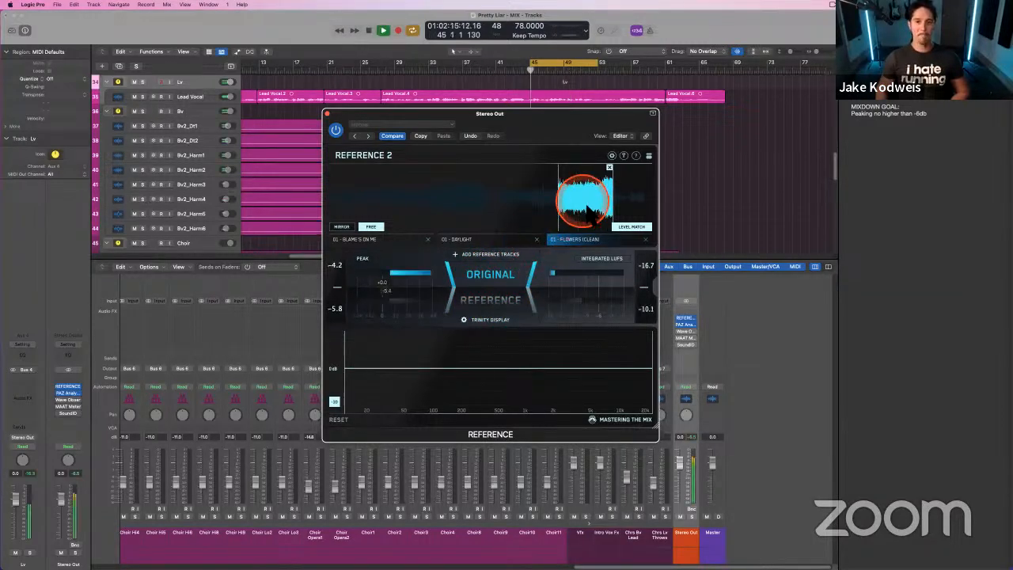
left_click(495, 306)
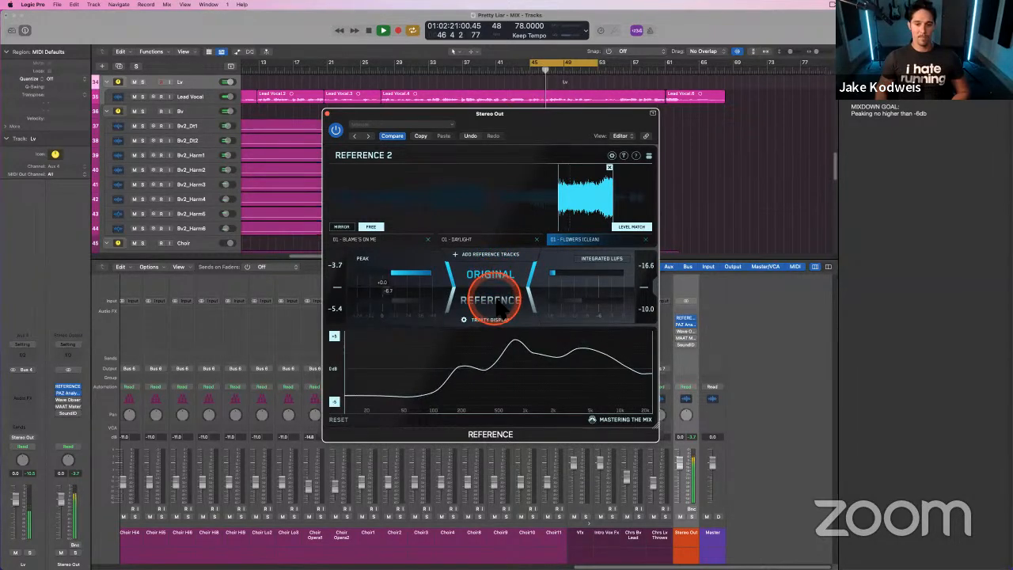
left_click(498, 305)
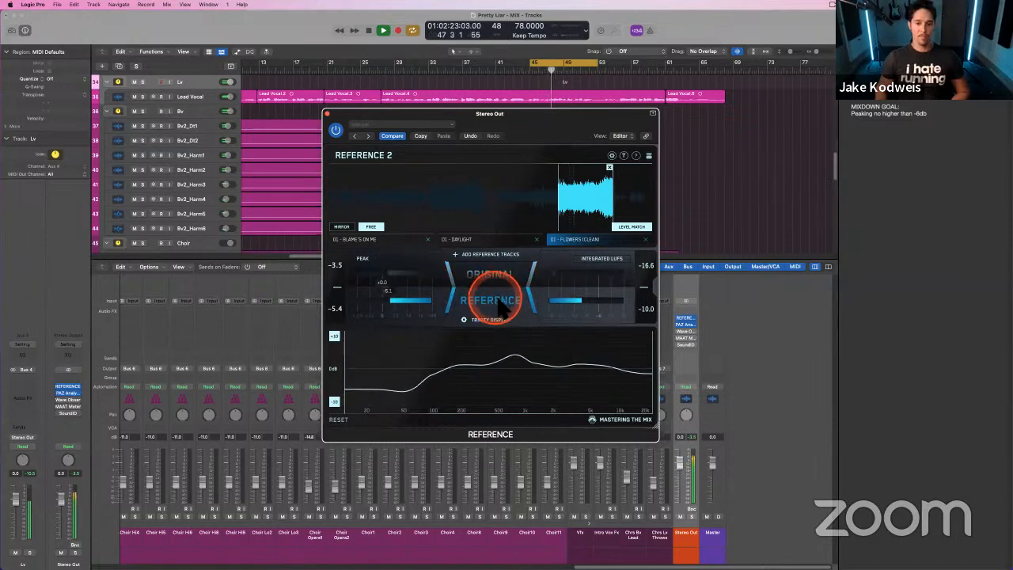
left_click(490, 277)
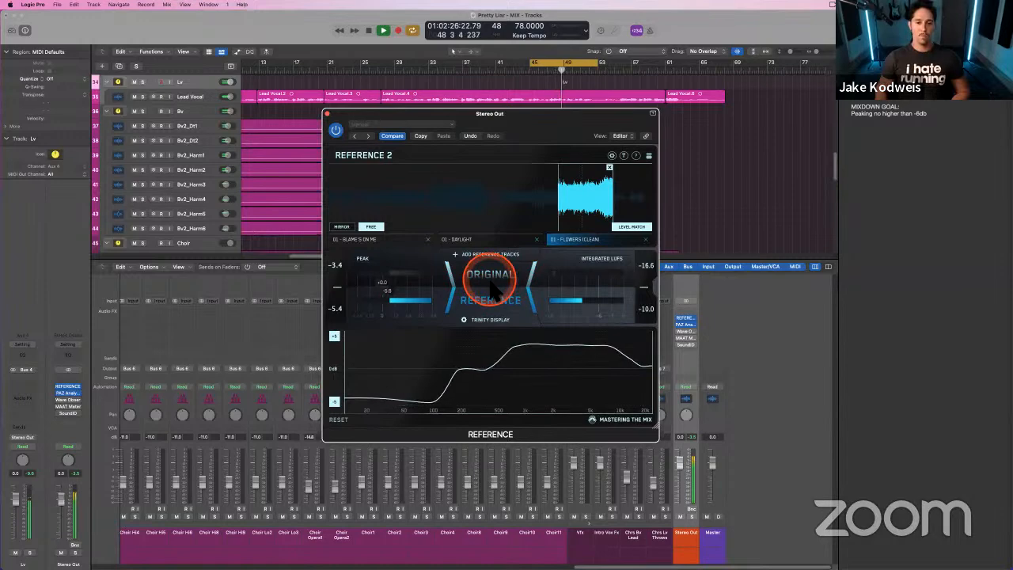
left_click(496, 300)
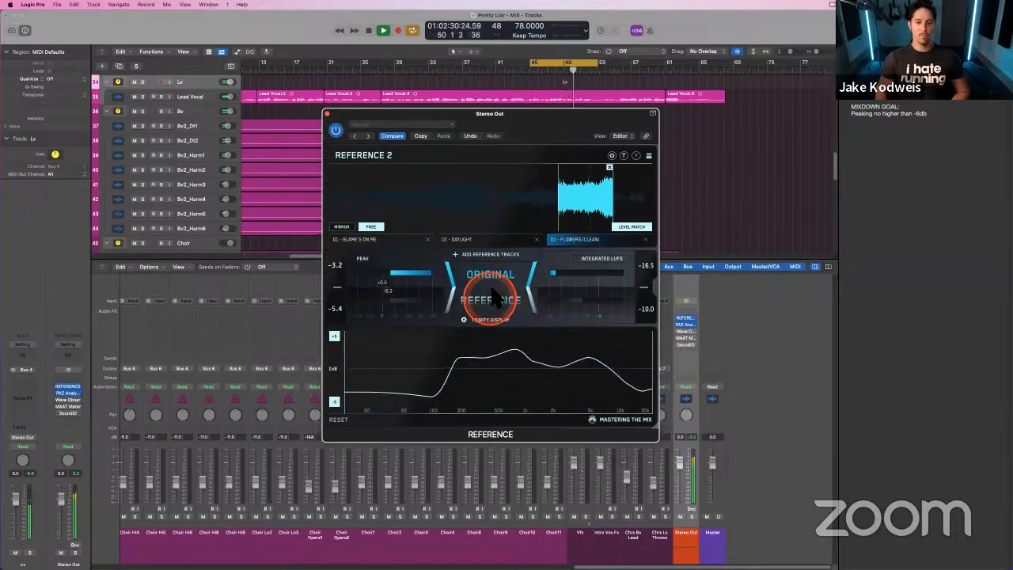
left_click(490, 277)
left_click(494, 298)
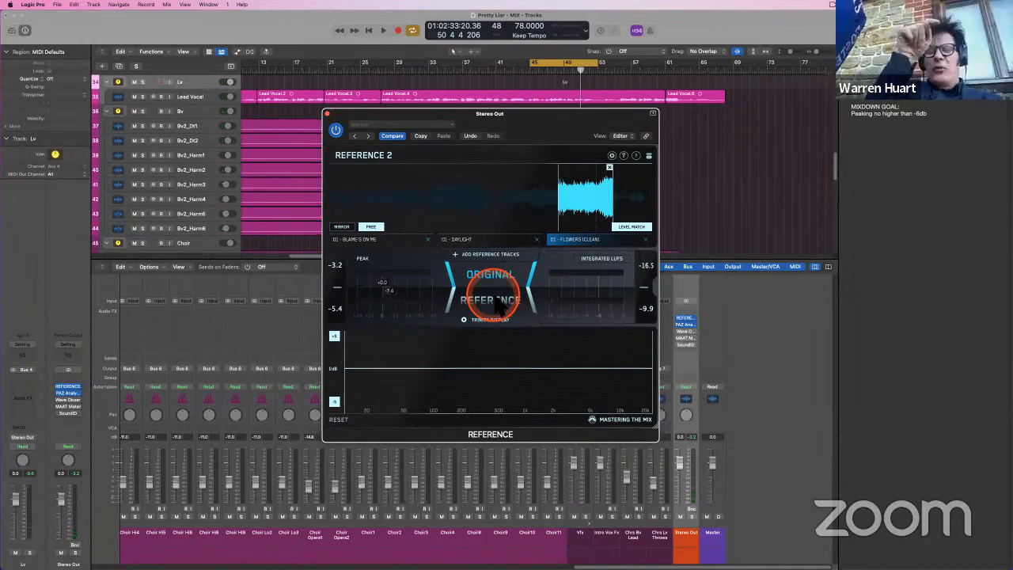
left_click(496, 302)
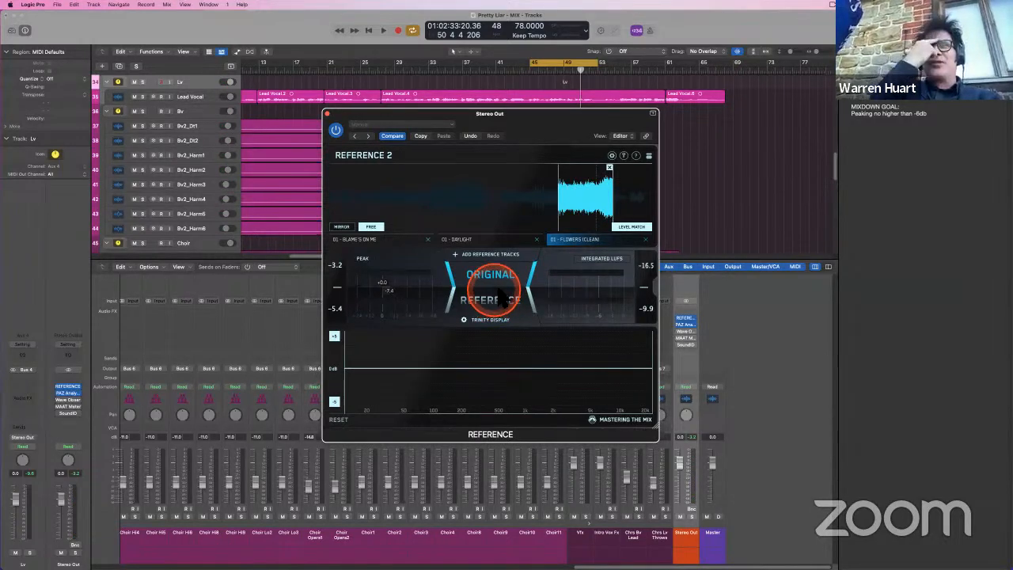
left_click(568, 242)
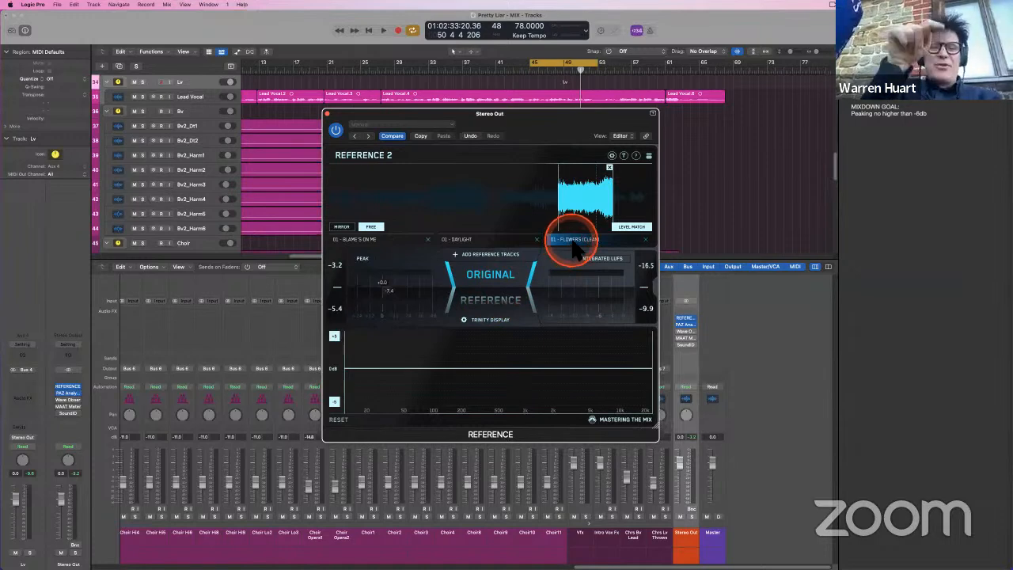
left_click(439, 242)
left_click(596, 240)
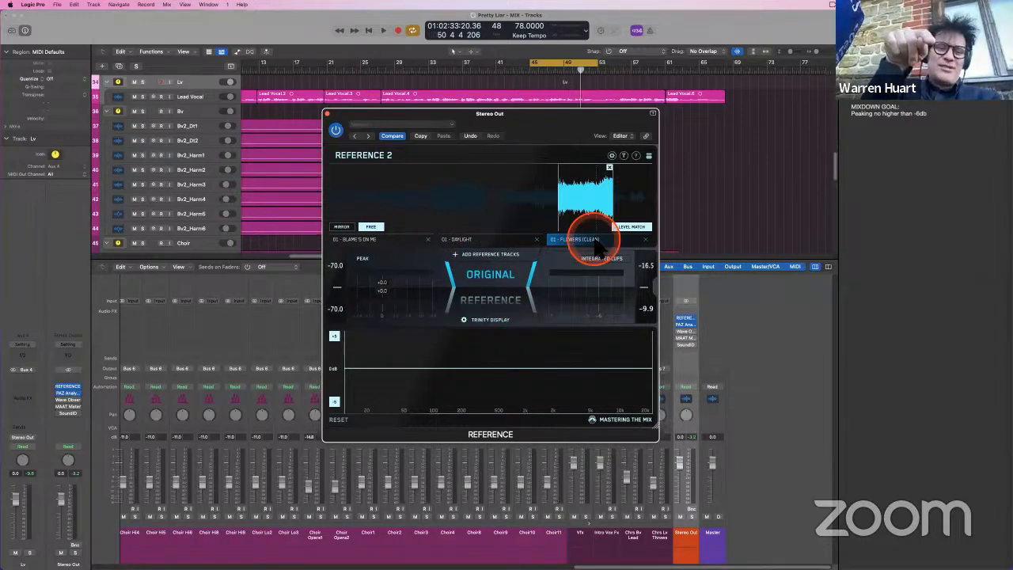
left_click(576, 242)
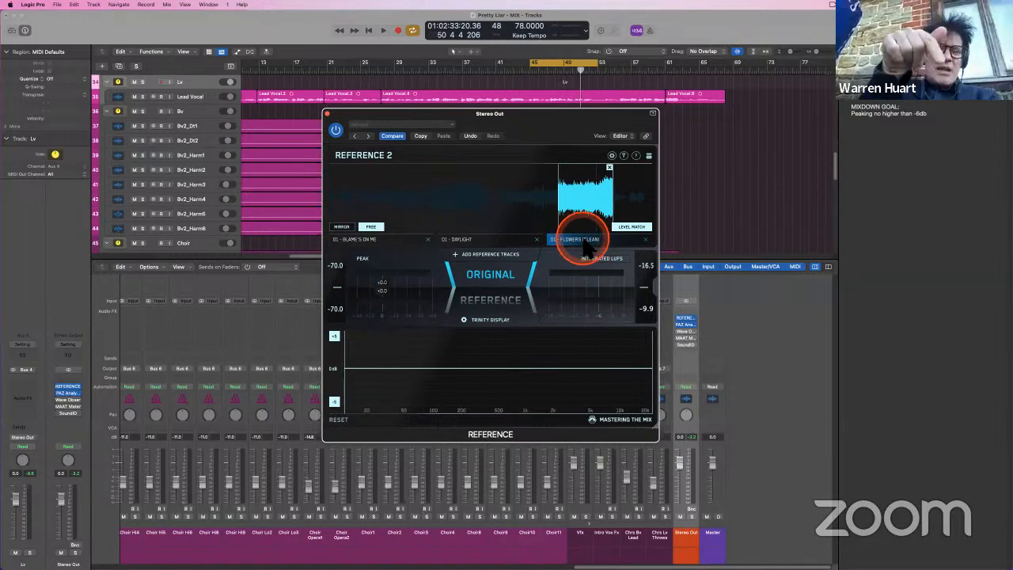
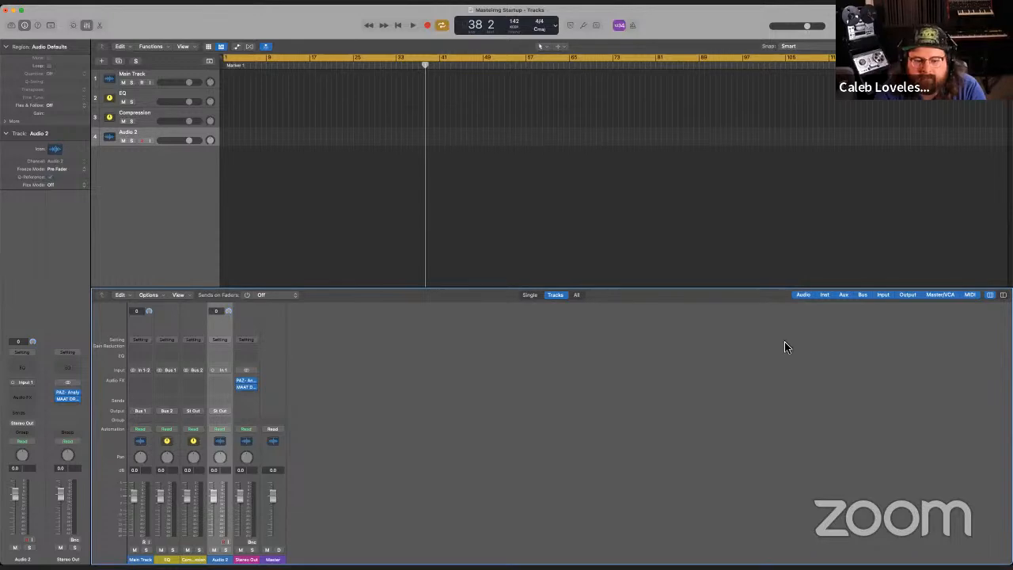
- Import the Pretty Liar - VOLUME MIX file onto Main Track at bar 1 with its 78 tempo, and match the cycle range to it
left_click(486, 546)
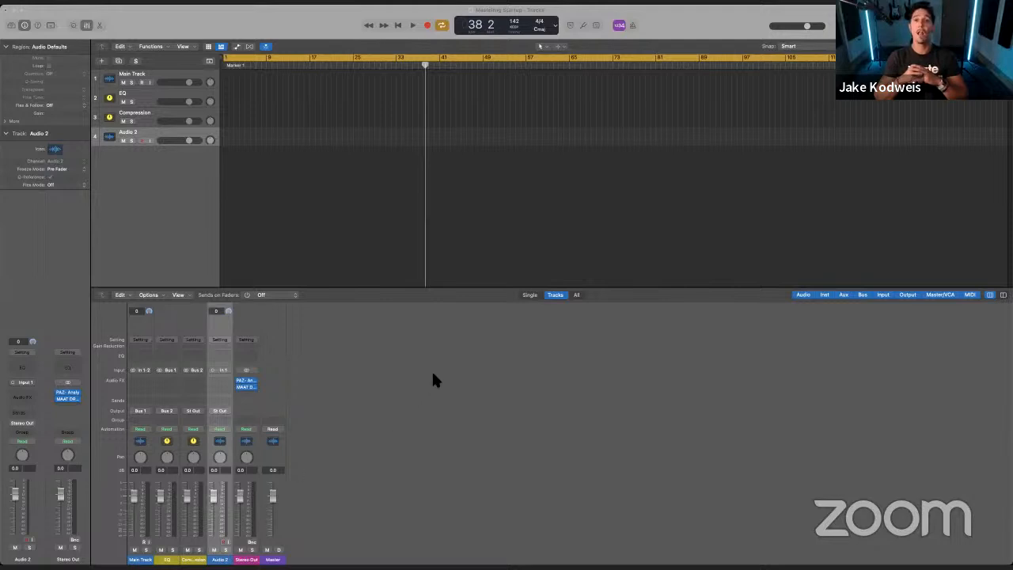
left_click_drag(454, 367, 222, 78)
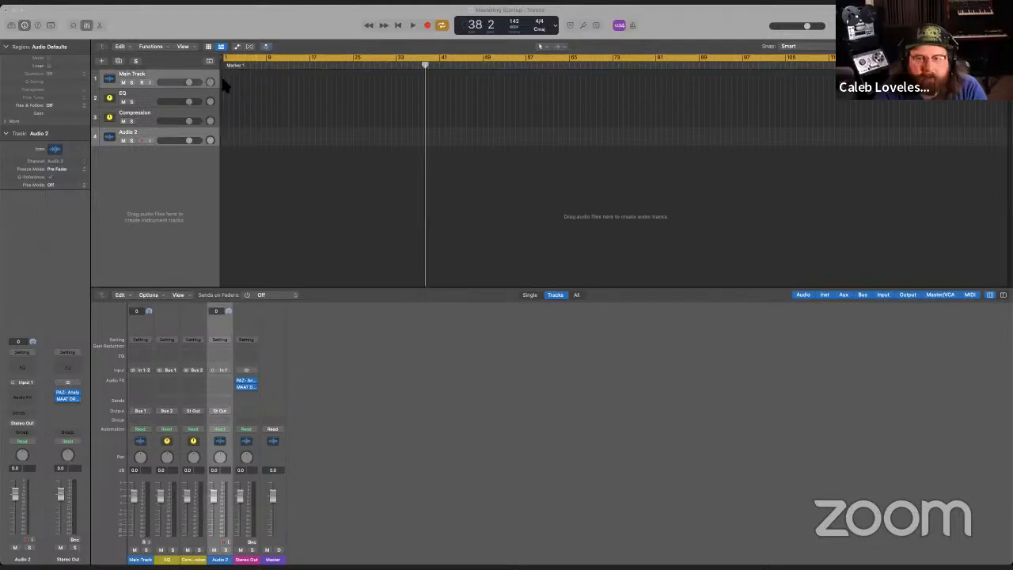
left_click(508, 196)
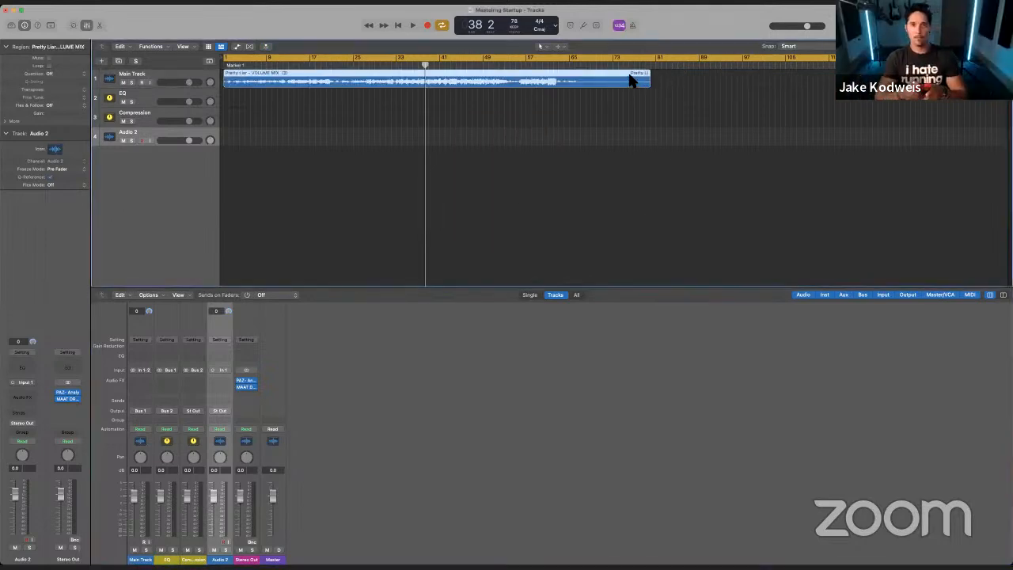
key("super+u")
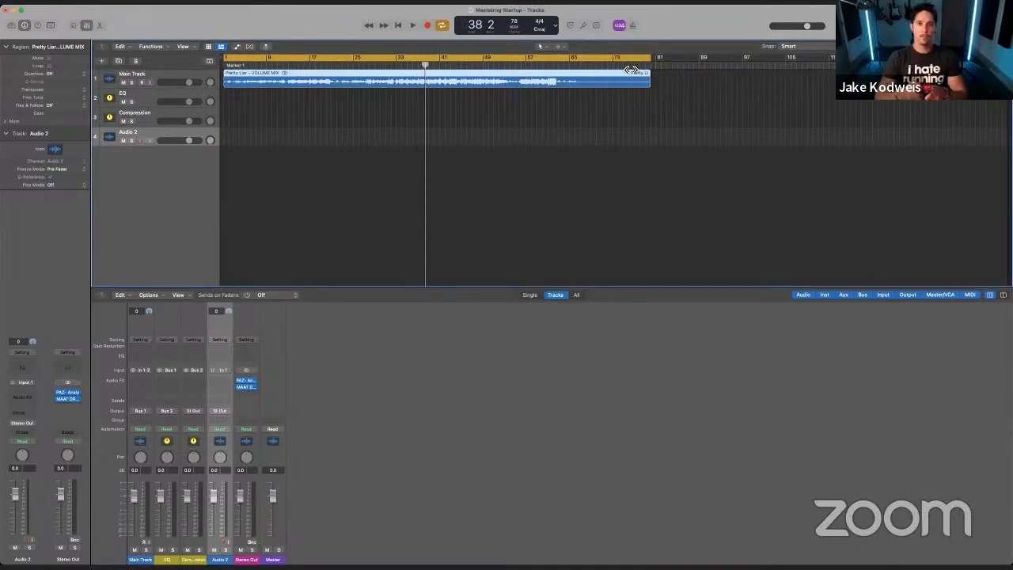
- Audition the song's ending and trim the Pretty Liar region's end to about bar 69 with a short fade-out
left_click(624, 67)
key("space")
key("space")
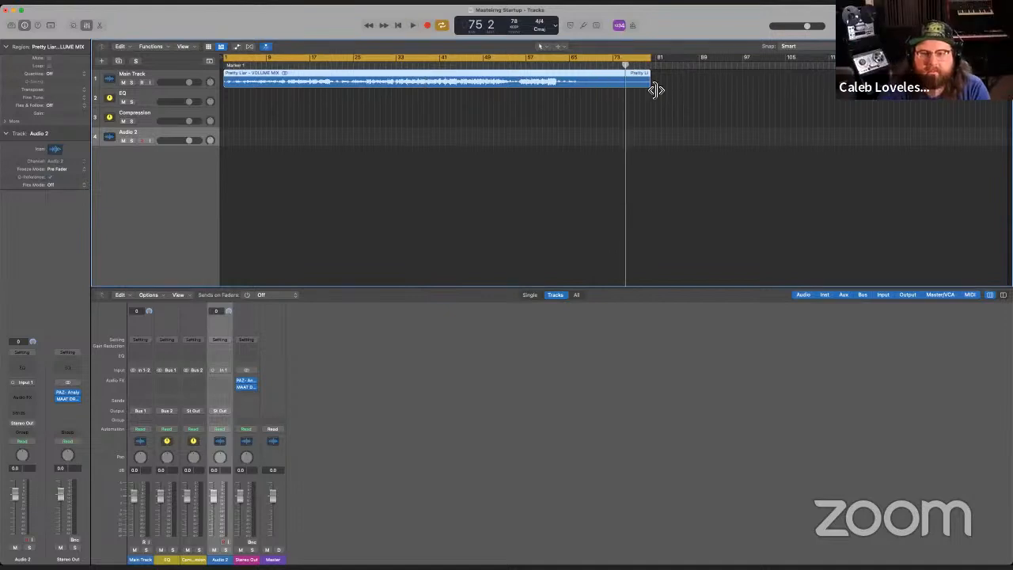
left_click_drag(656, 89, 585, 92)
left_click(580, 70)
key("space")
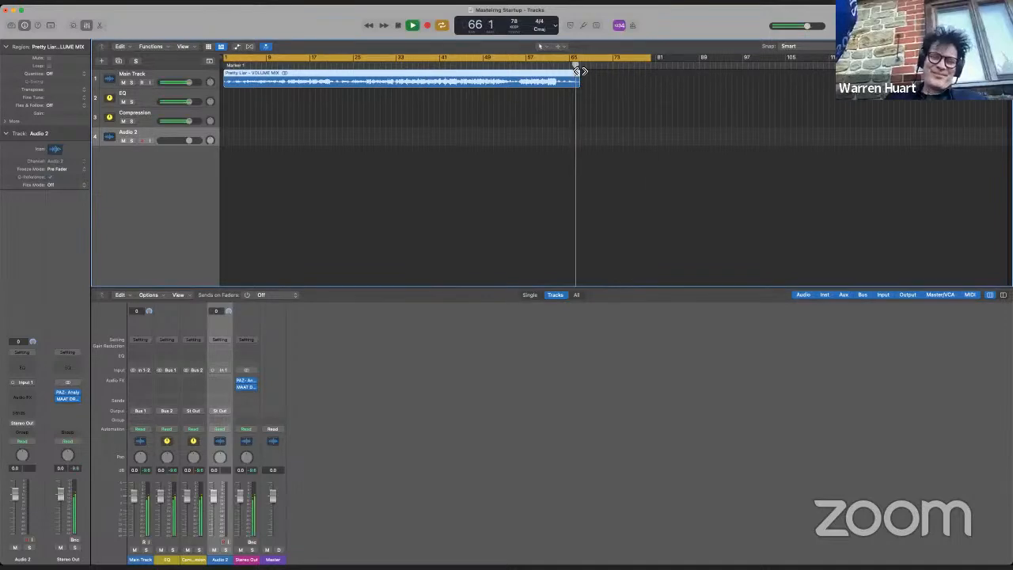
left_click_drag(586, 78, 603, 78)
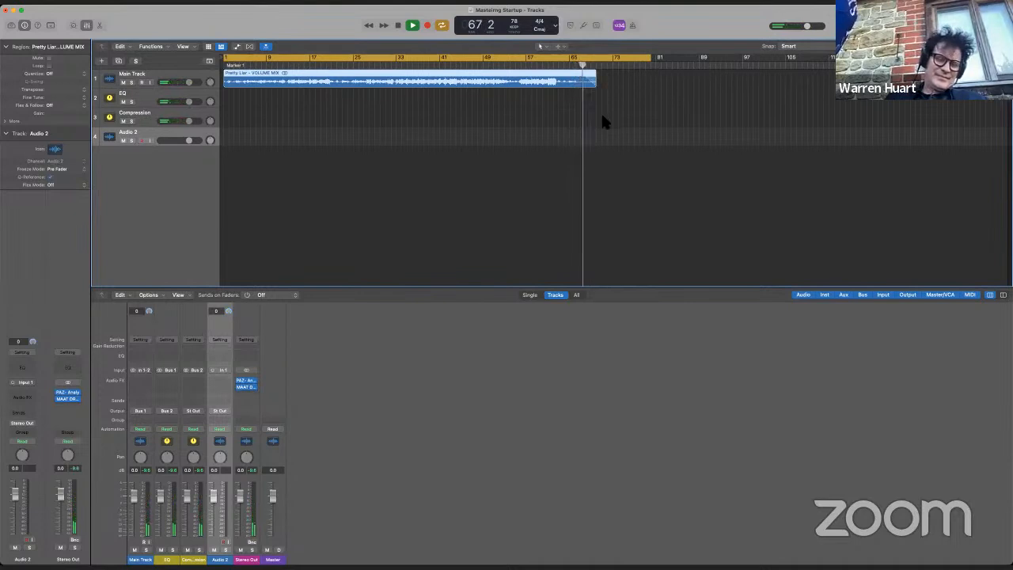
left_click(398, 134)
key("space")
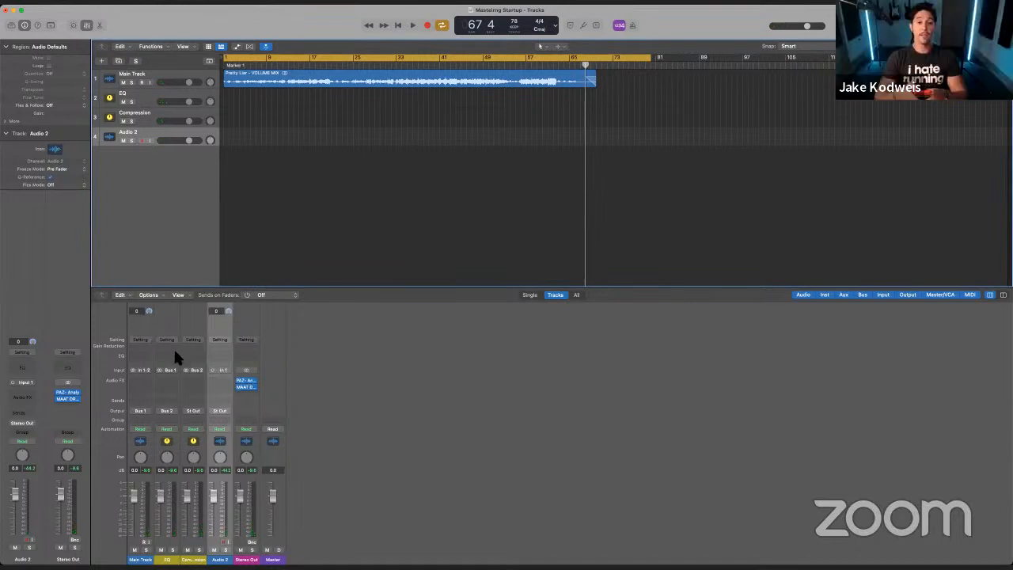
- Play the mix from about bar 12 and return the playhead to bar 1
left_click(283, 74)
key("space")
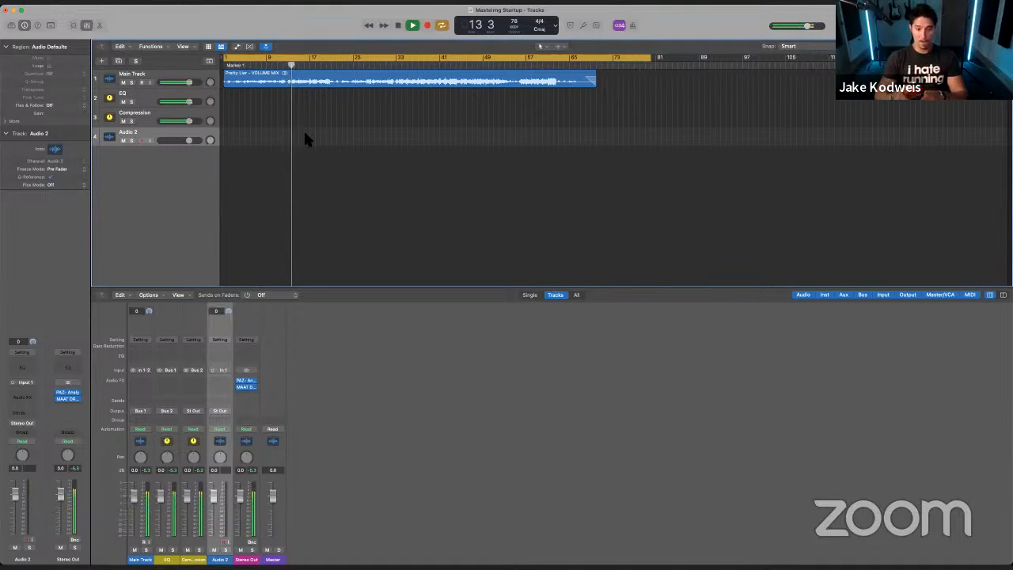
key("space")
left_click_drag(296, 71, 174, 73)
- Insert FabFilter Saturn 2 in stereo as the first audio effect on the Main Track channel and close its window
left_click(145, 378)
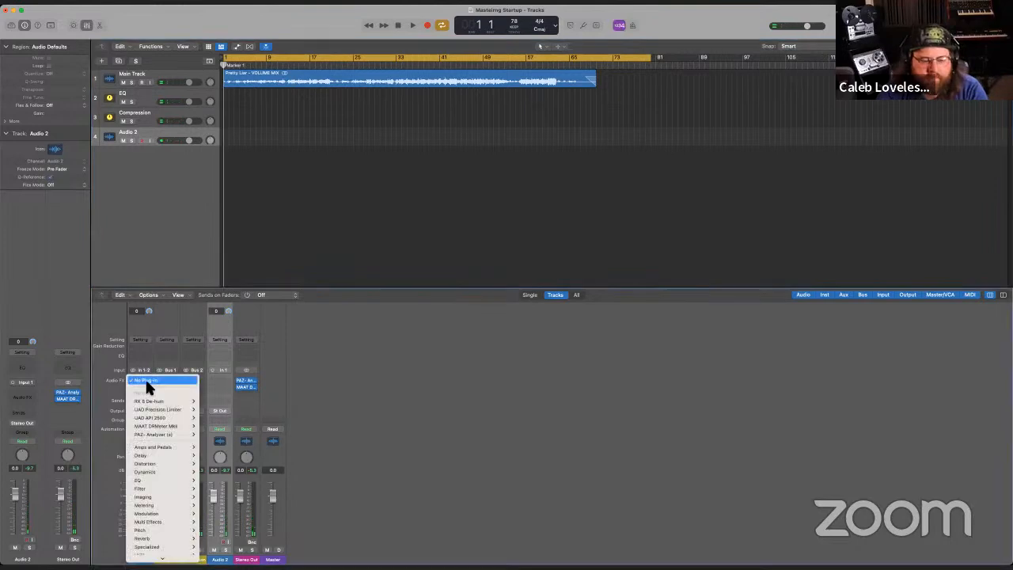
mouse_move(158, 556)
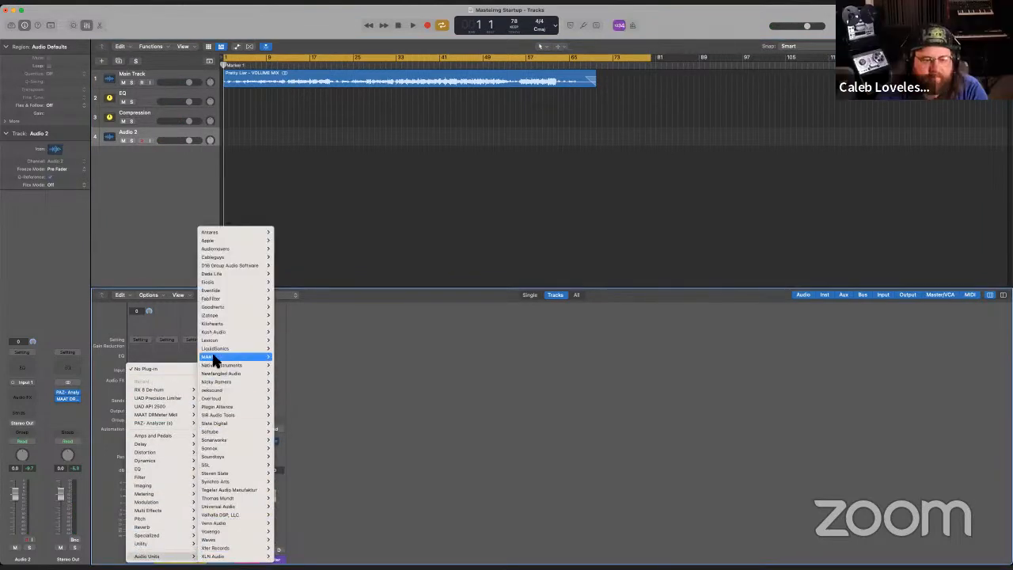
mouse_move(244, 297)
mouse_move(313, 370)
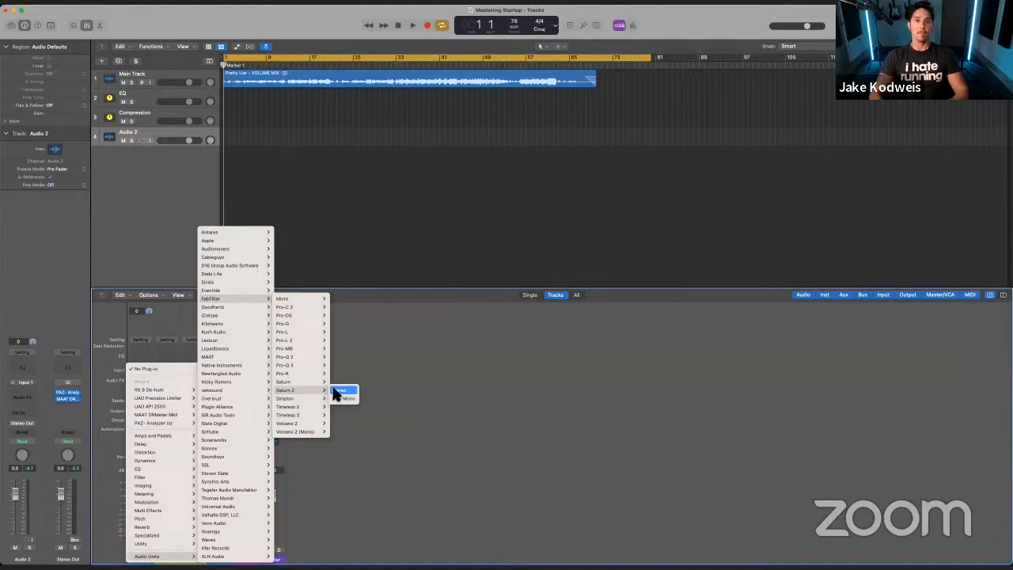
left_click(338, 391)
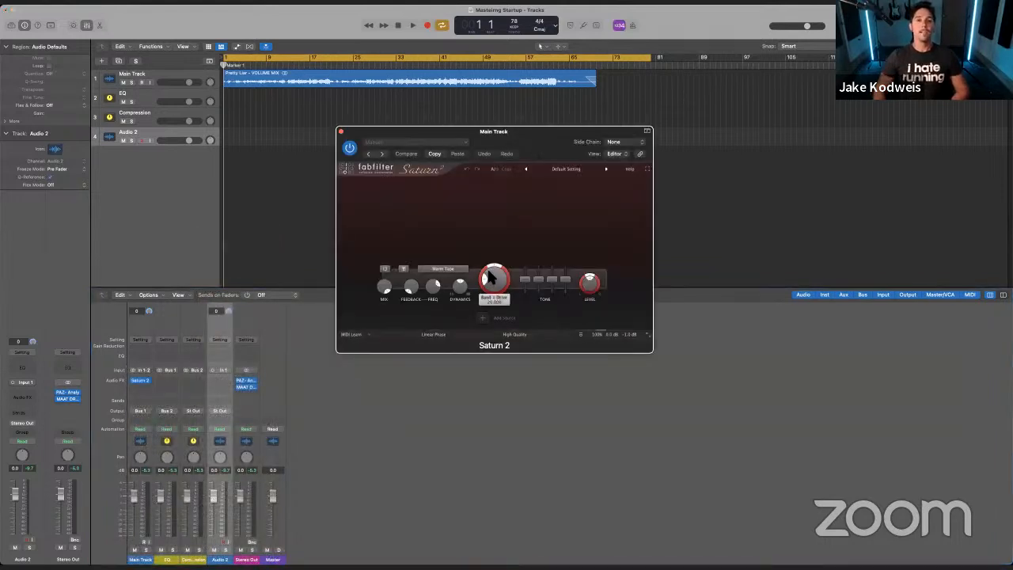
left_click(340, 131)
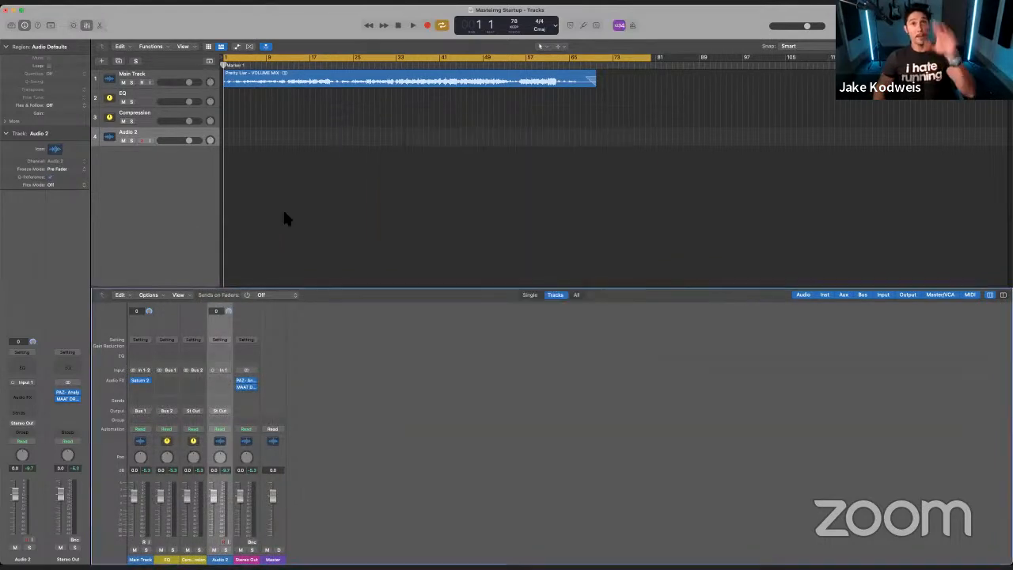
- Insert the stereo UAD Chandler Limited Curve Bender on the EQ channel, set its high-pass filter to 50 Hz and close its window
left_click(170, 379)
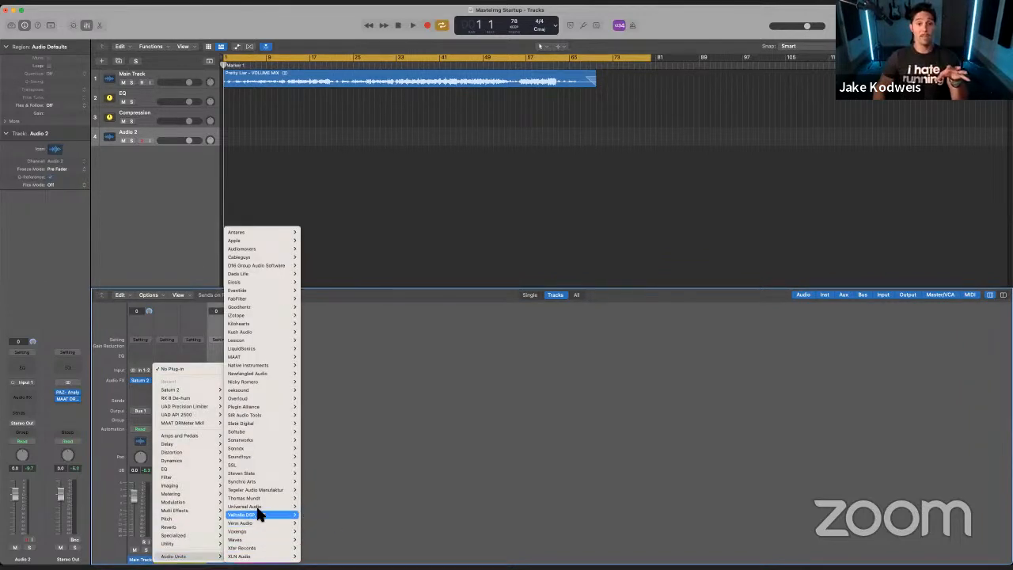
mouse_move(249, 506)
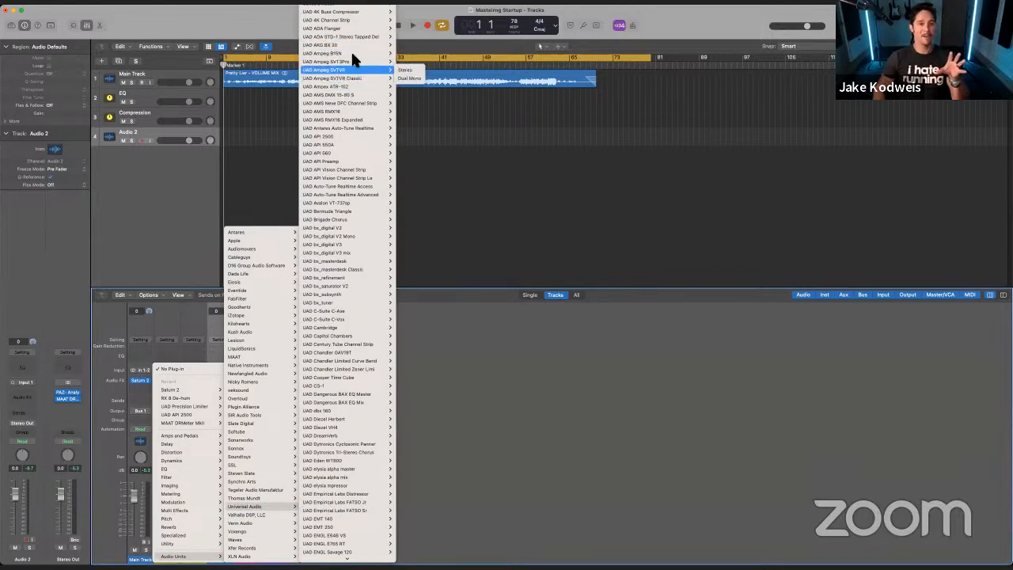
mouse_move(350, 126)
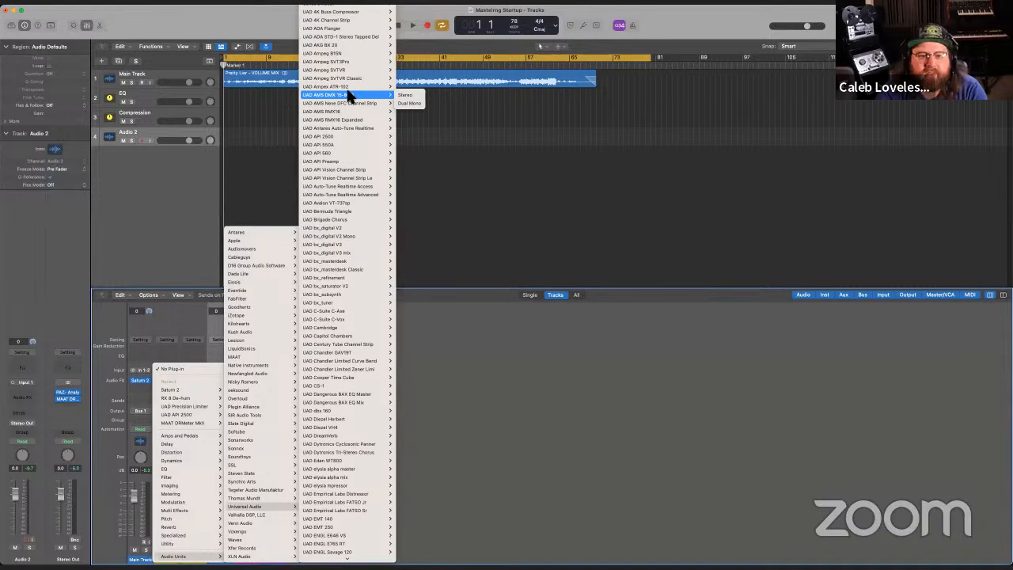
scroll(368, 219, "down", 3)
mouse_move(371, 313)
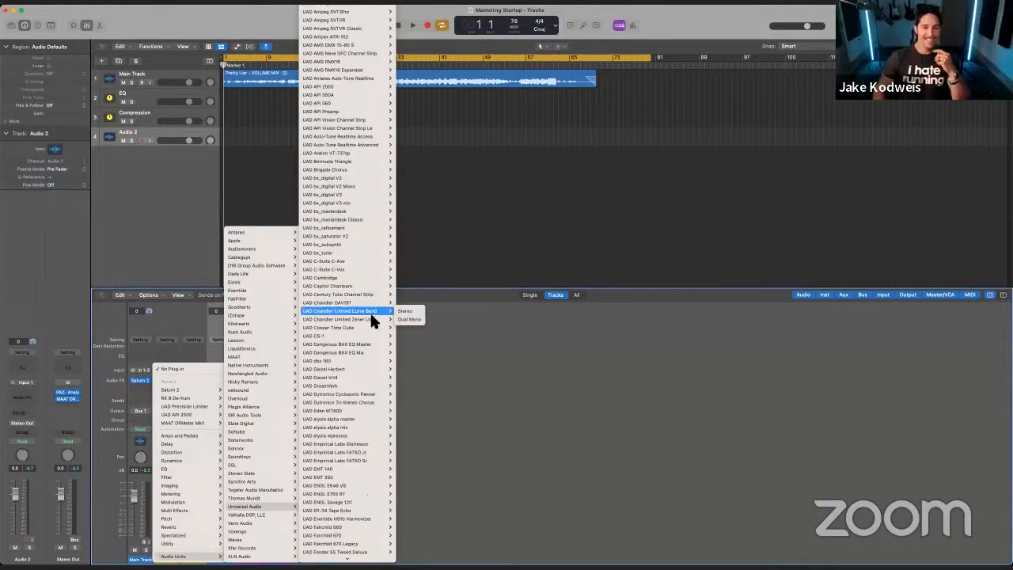
left_click(406, 311)
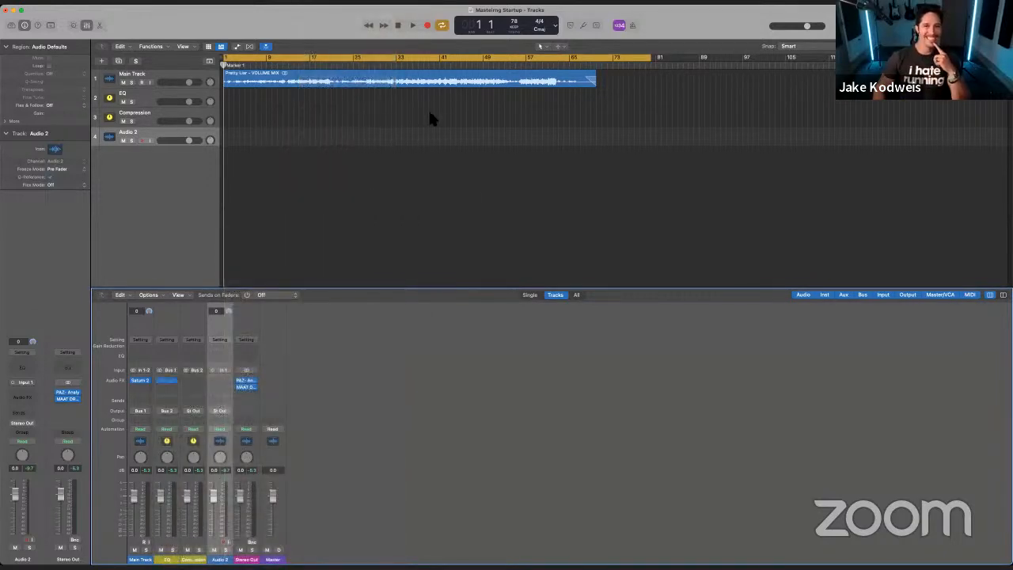
left_click_drag(365, 259, 365, 253)
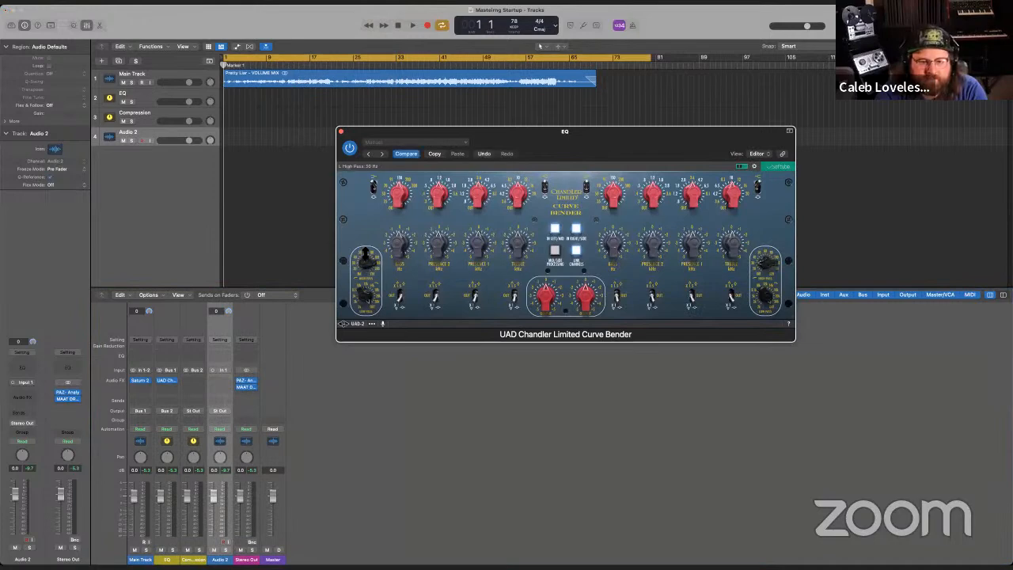
left_click(341, 131)
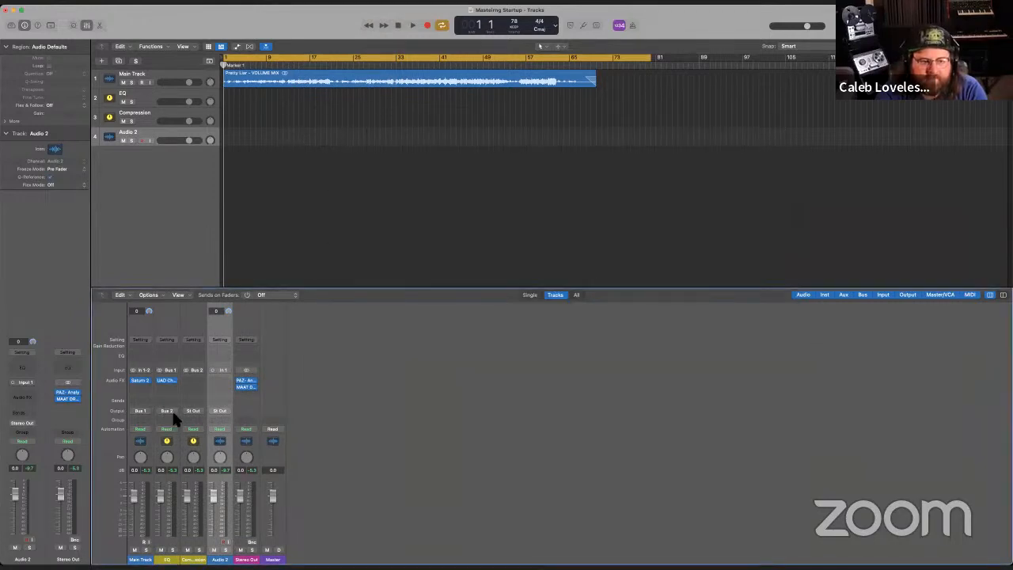
- Loop about bars 56 to 62 of the mix and play them while watching the PAZ Analyzer on the Stereo Out channel
key("space")
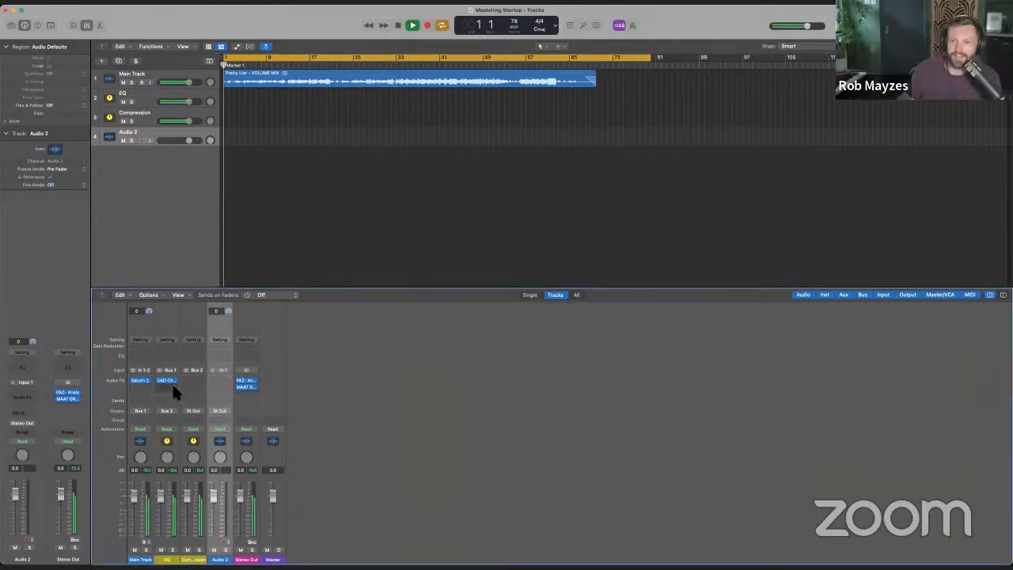
left_click(473, 64)
key("space")
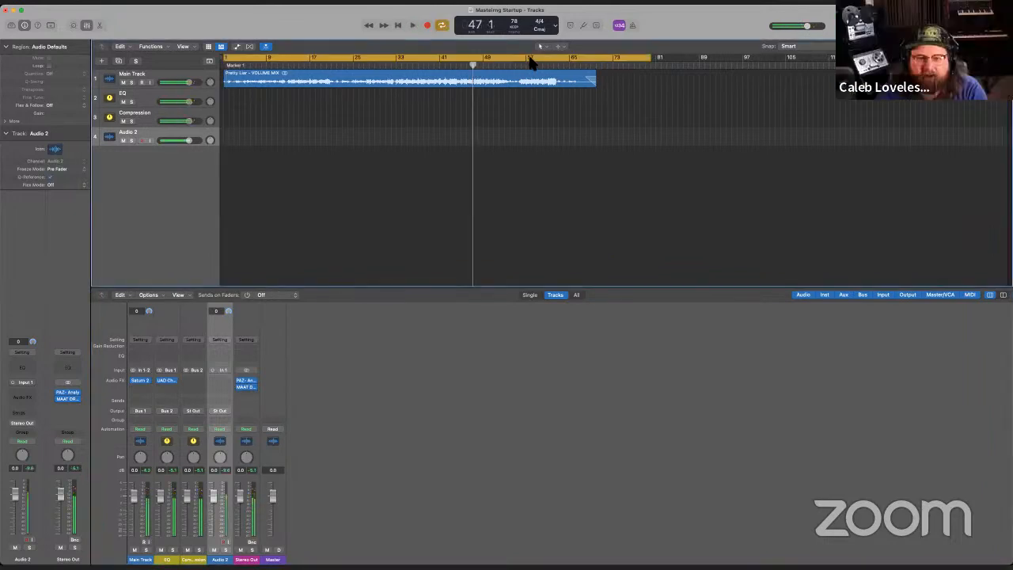
left_click_drag(529, 63, 554, 61)
key("space")
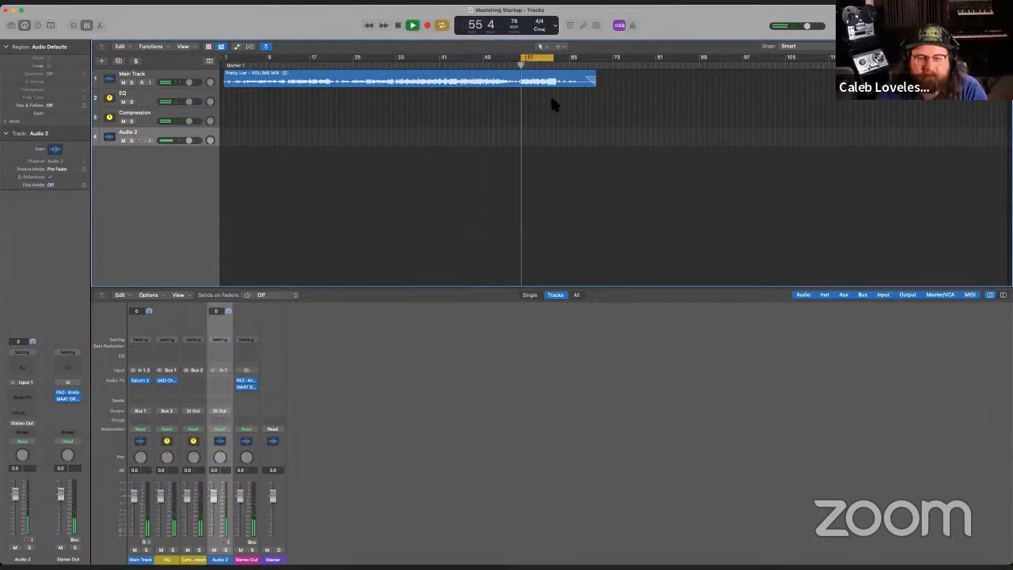
left_click(246, 383)
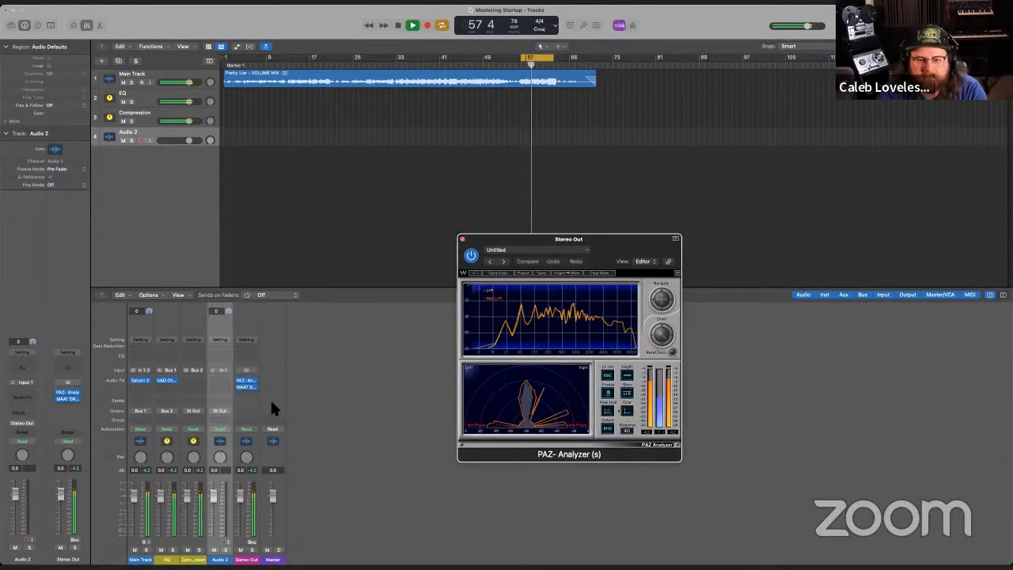
key("space")
- Insert the UAD Pultec EQP-1A in stereo below the Curve Bender on the EQ channel
left_click(169, 384)
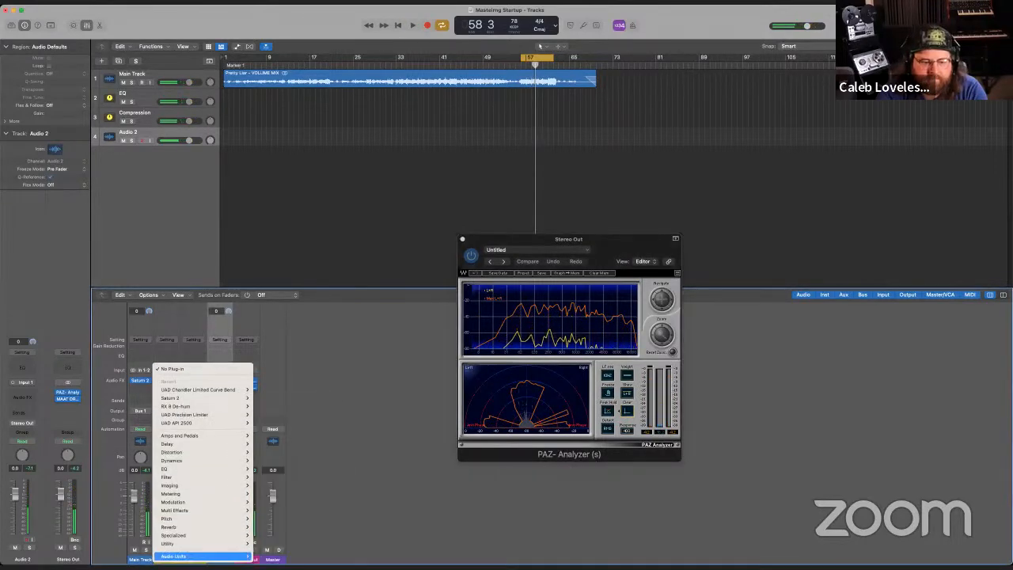
mouse_move(287, 554)
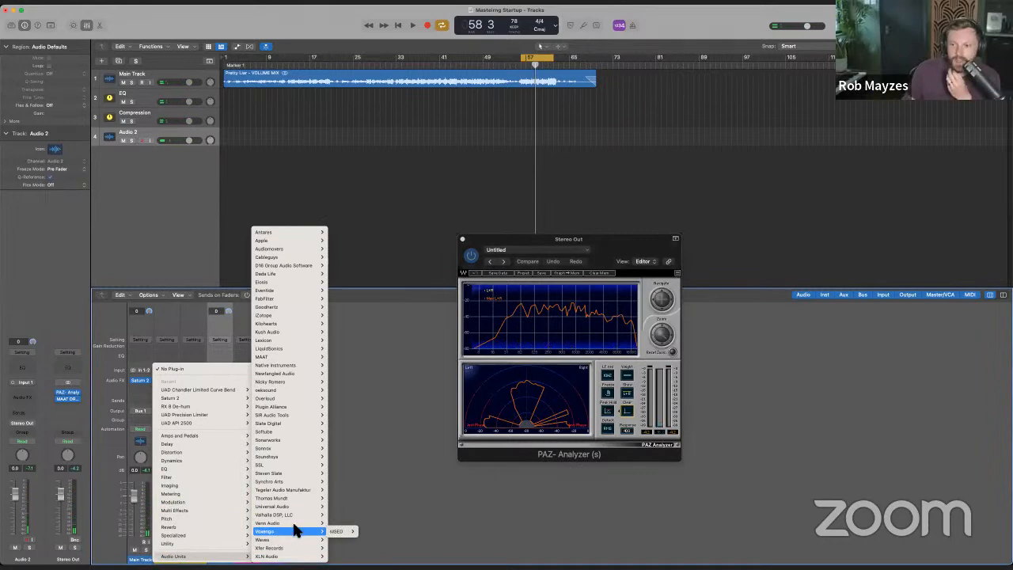
mouse_move(290, 516)
mouse_move(370, 493)
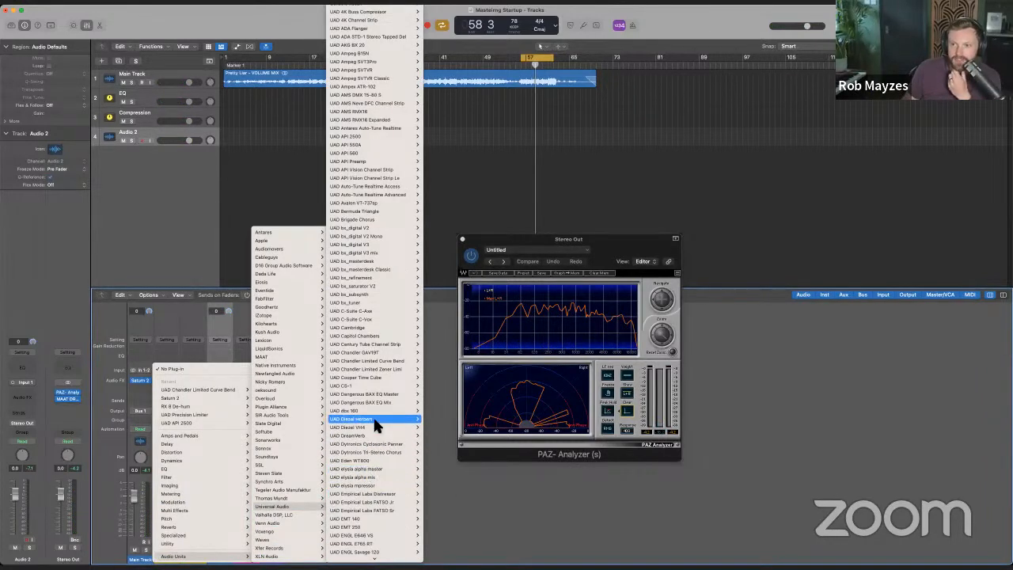
mouse_move(379, 377)
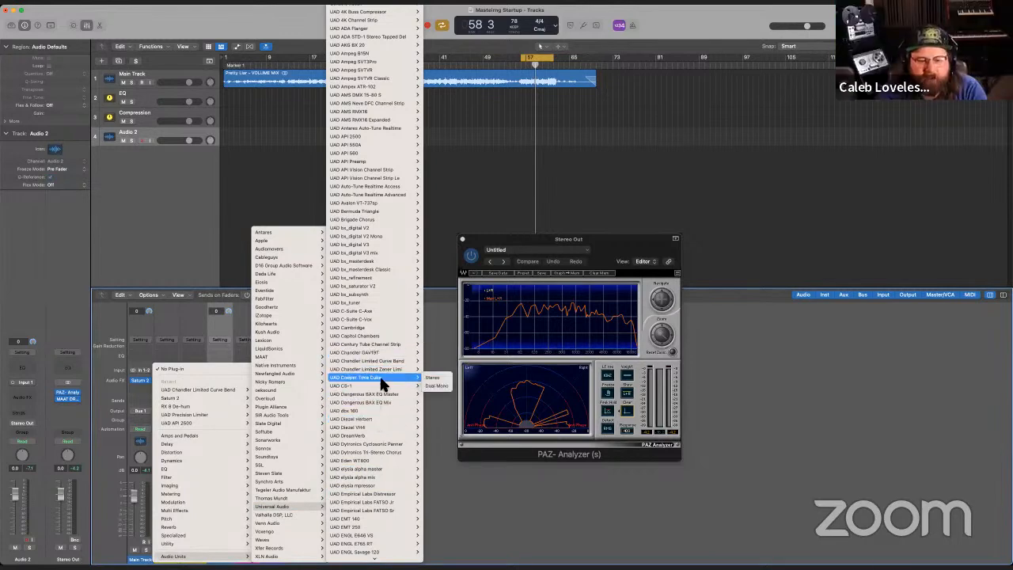
scroll(383, 443, "down", 10)
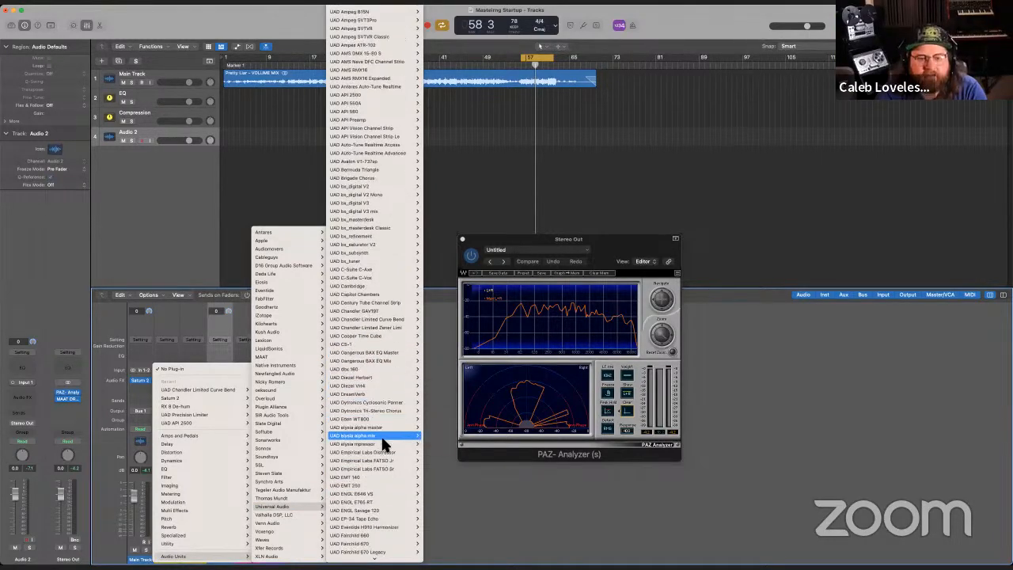
scroll(383, 443, "down", 8)
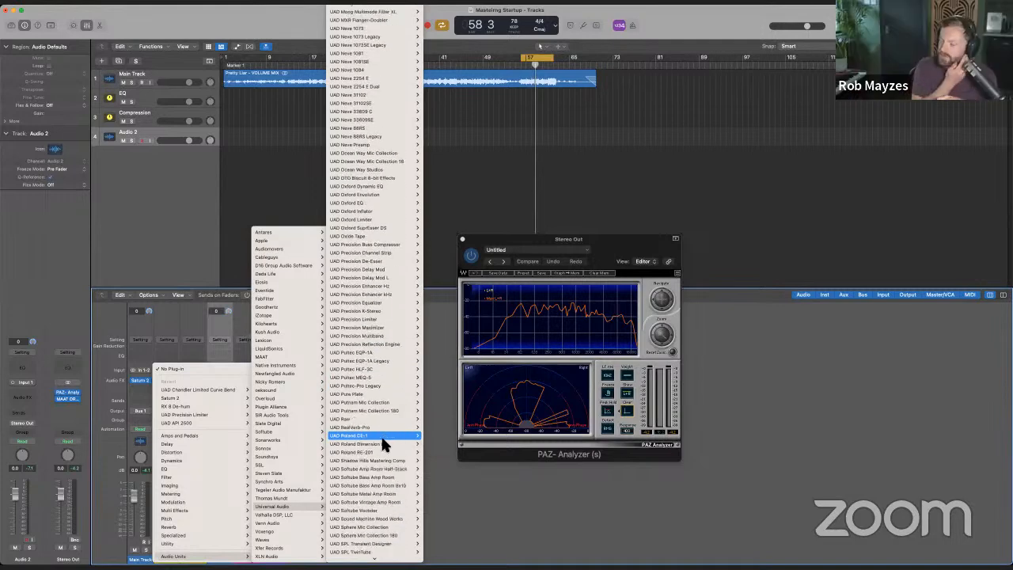
scroll(382, 440, "down", 4)
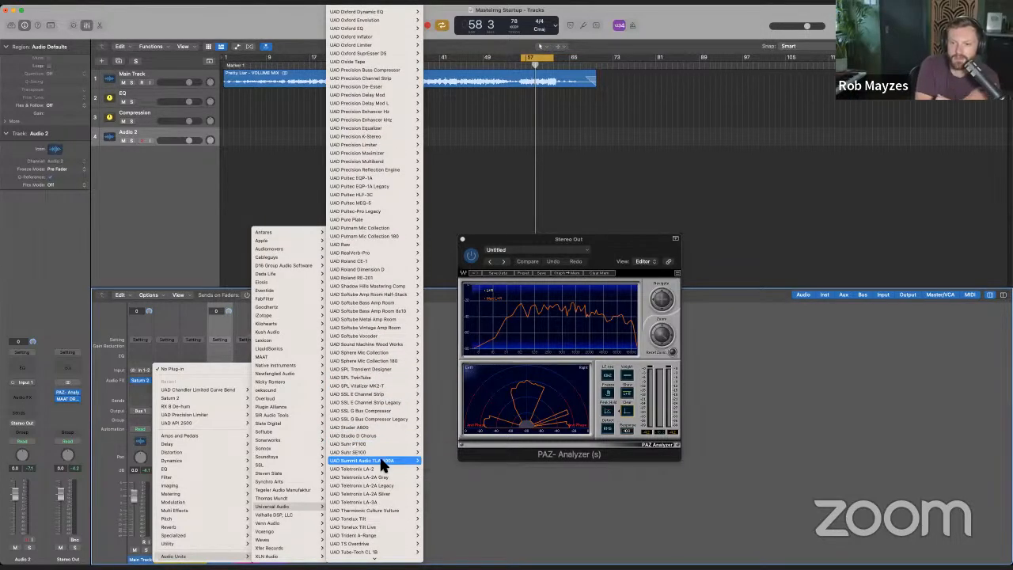
scroll(382, 464, "down", 11)
scroll(382, 465, "down", 3)
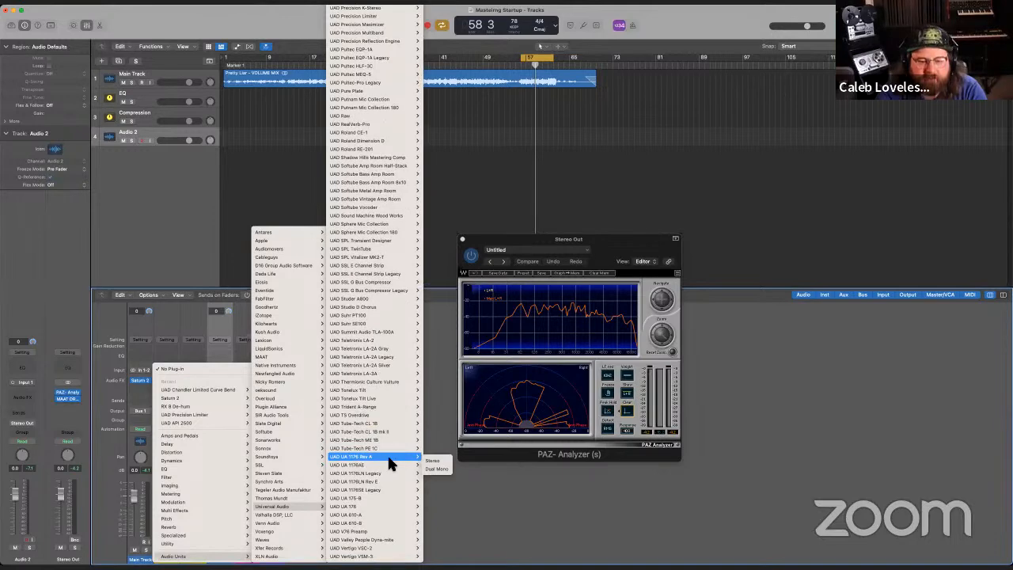
scroll(388, 458, "up", 1)
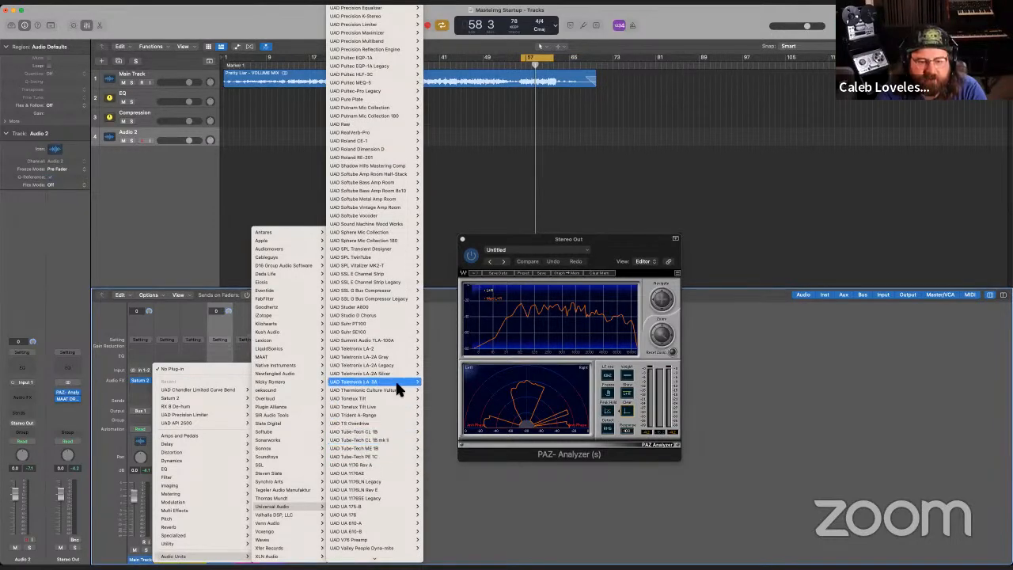
scroll(398, 387, "up", 16)
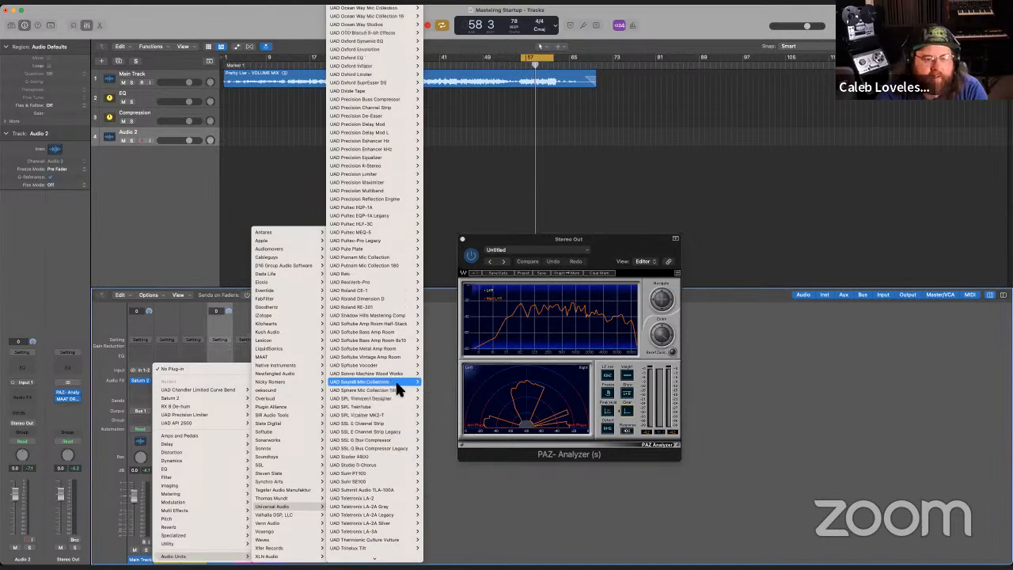
scroll(396, 388, "up", 3)
scroll(388, 301, "down", 20)
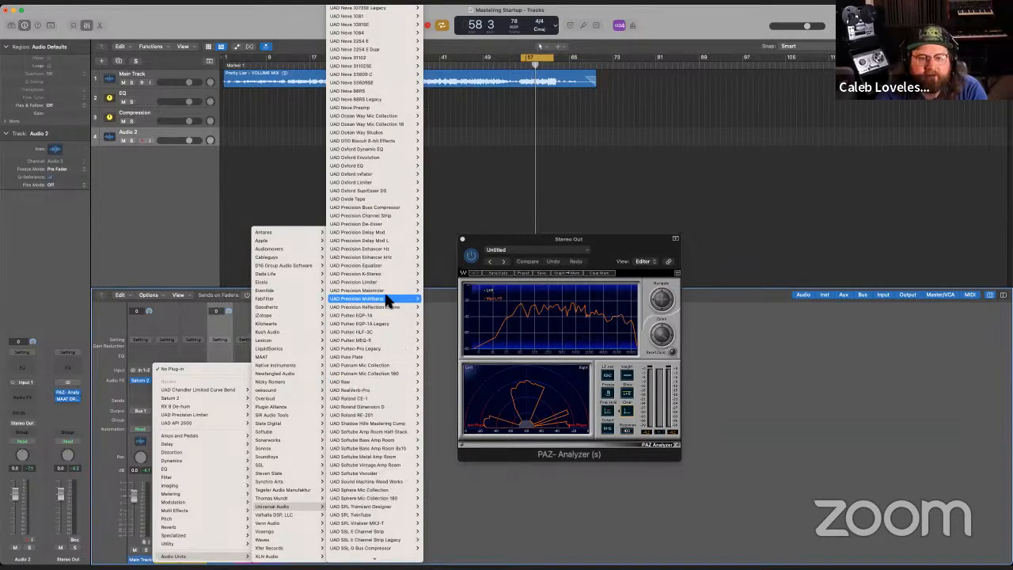
mouse_move(388, 301)
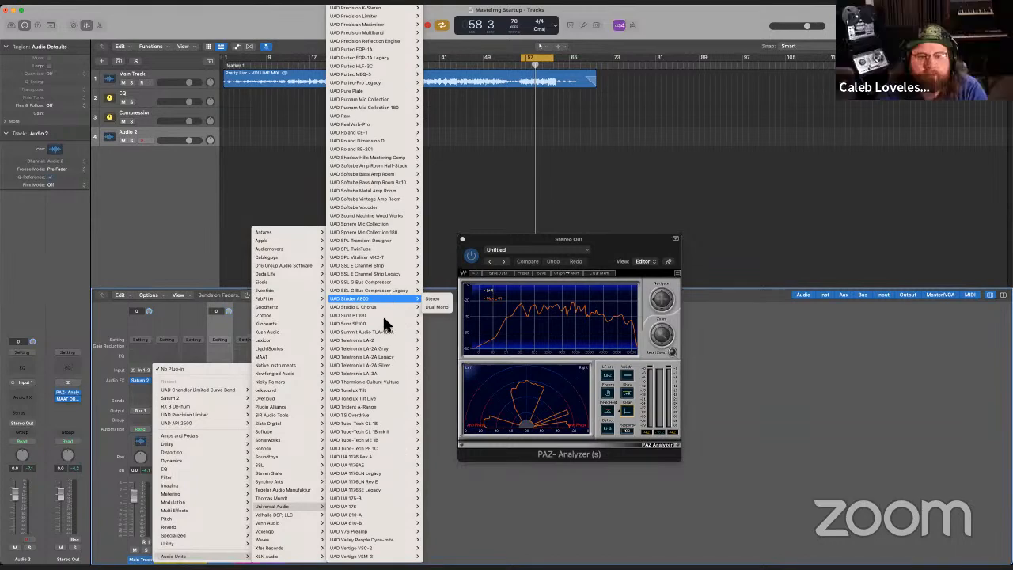
mouse_move(388, 396)
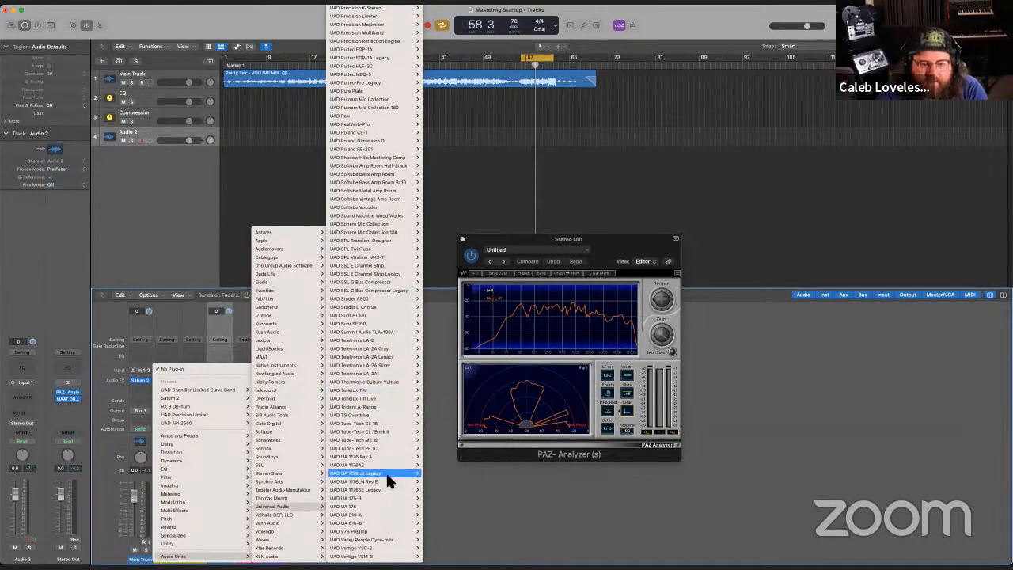
scroll(388, 482, "up", 2)
scroll(379, 284, "up", 5)
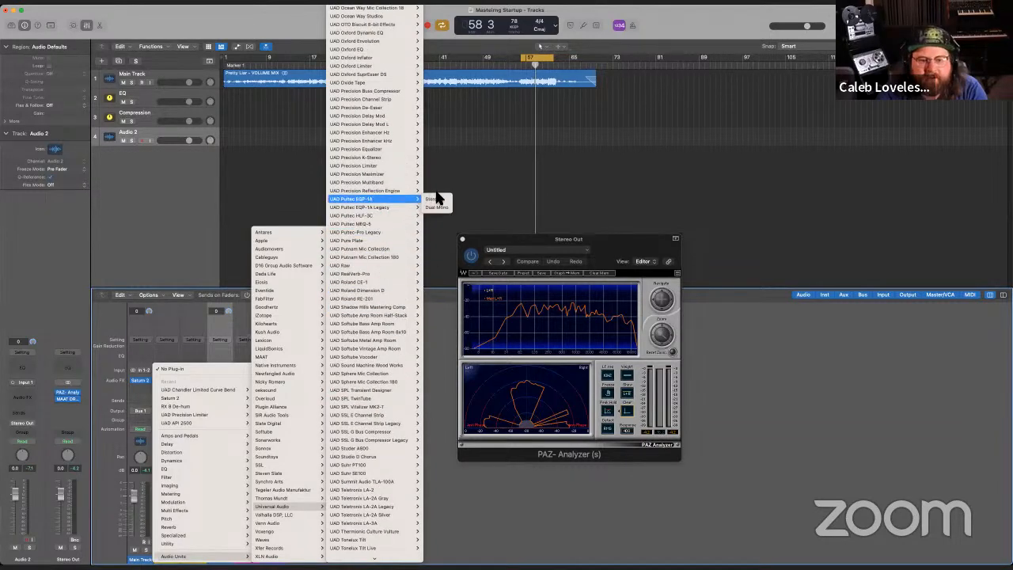
left_click(440, 199)
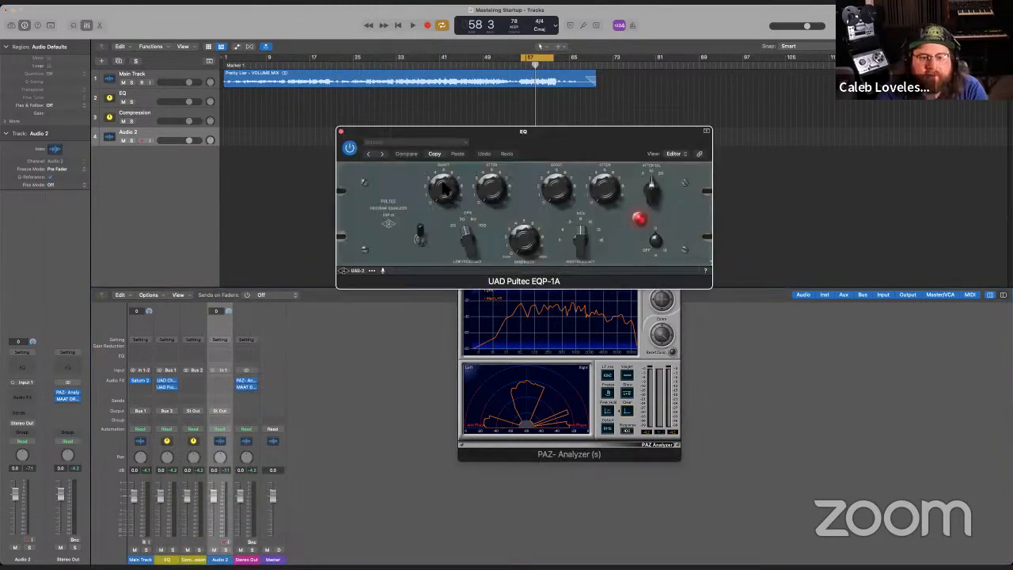
- Add a slight low-frequency boost on the Pultec EQP-1A, raise its low-frequency selector while checking the PAZ Analyzer, and close the Pultec window
left_click_drag(446, 190, 441, 171)
key("space")
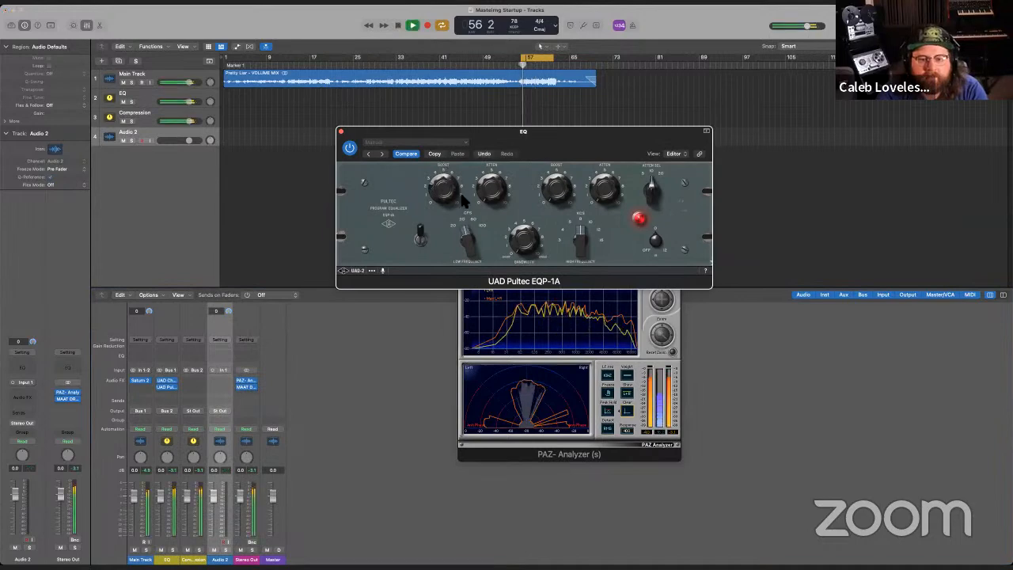
left_click_drag(466, 224, 467, 221)
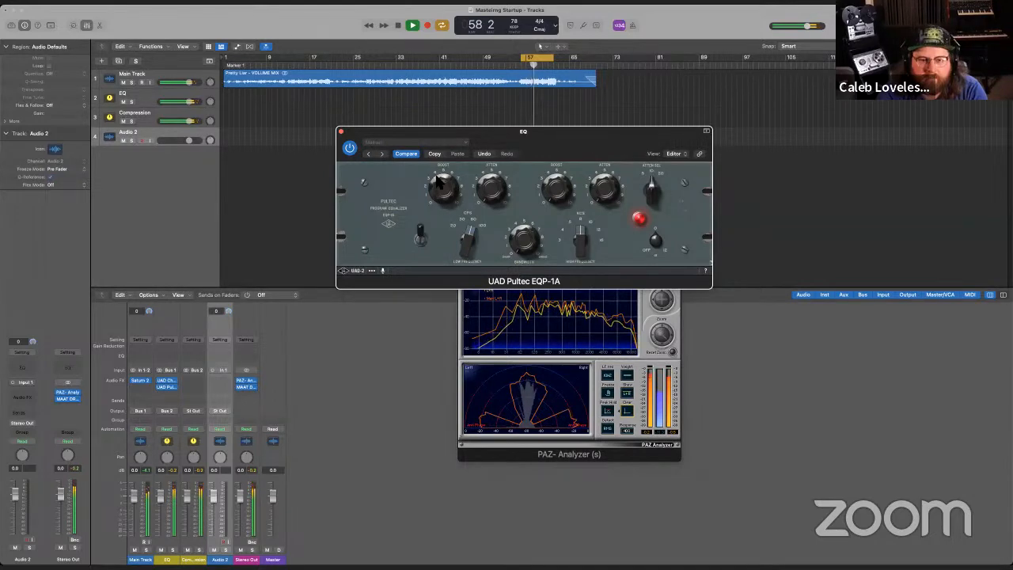
left_click(627, 410)
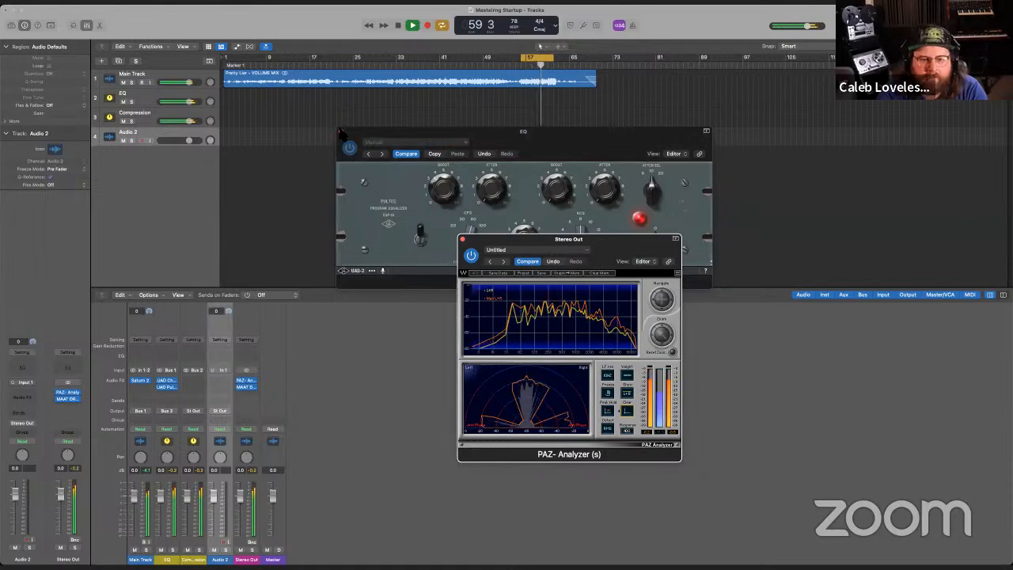
left_click(340, 131)
- Insert FabFilter Pro-Q 3 in stereo below the Pultec on the EQ channel
left_click(172, 388)
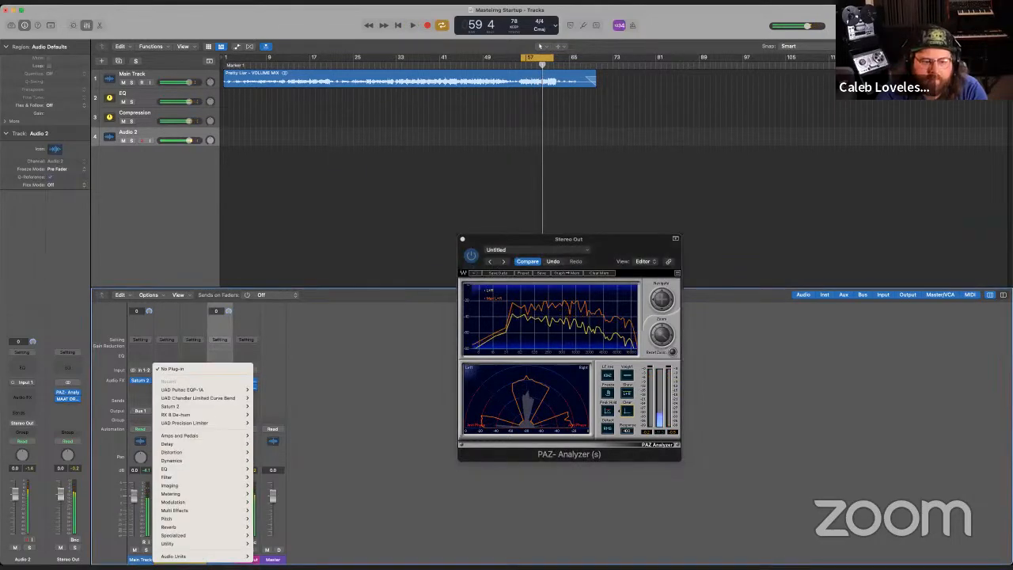
mouse_move(300, 259)
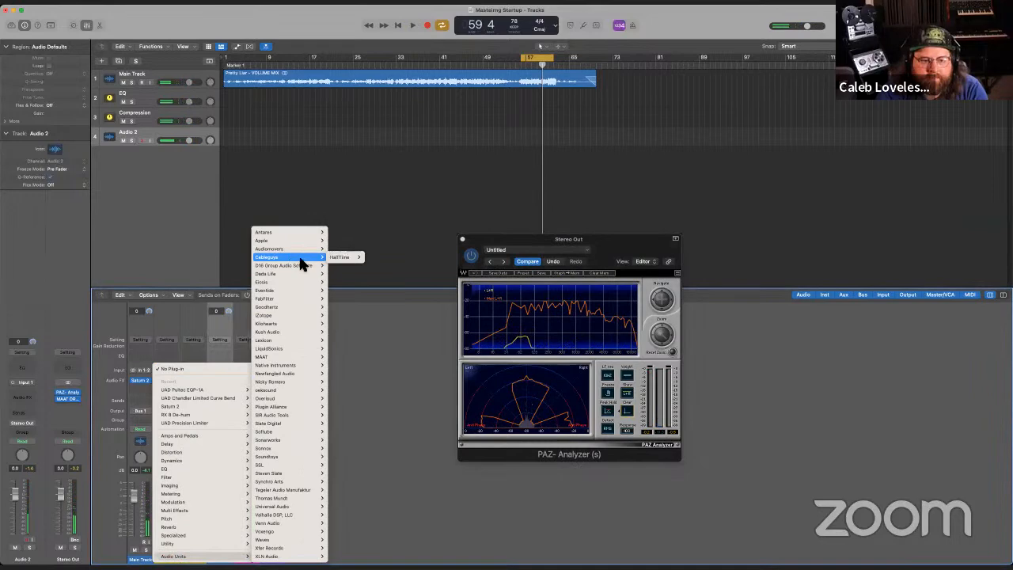
mouse_move(292, 283)
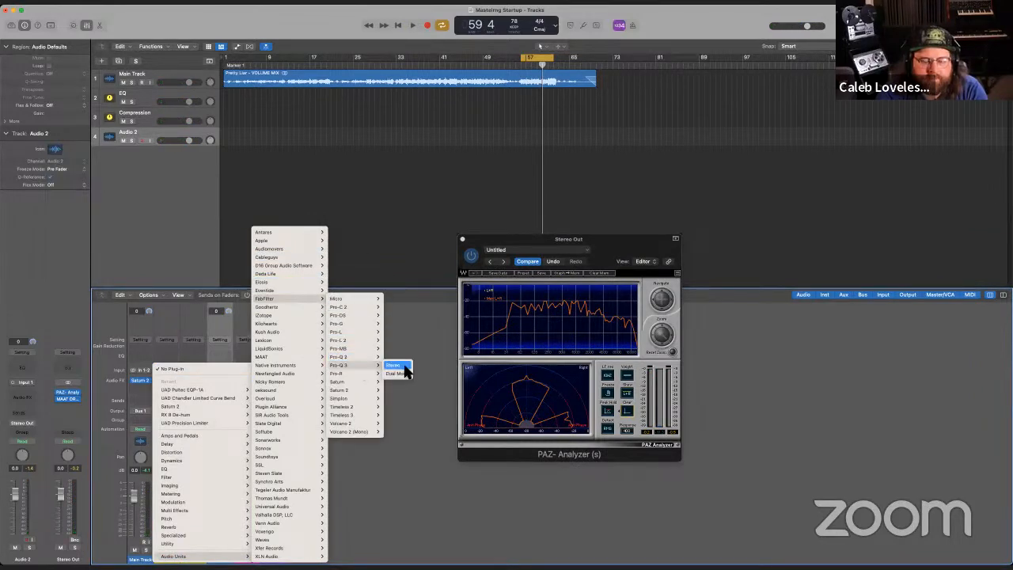
left_click(395, 366)
- Add a wide bell cut of about 1.5 dB near 620 Hz in Pro-Q 3 during playback, keeping the analyzer in view
key("space")
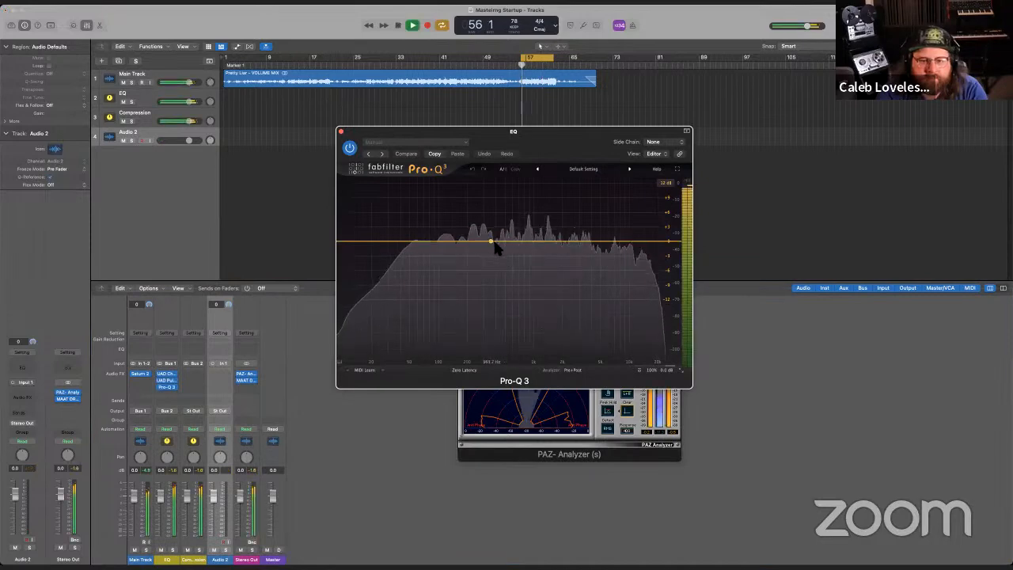
double_click(515, 248)
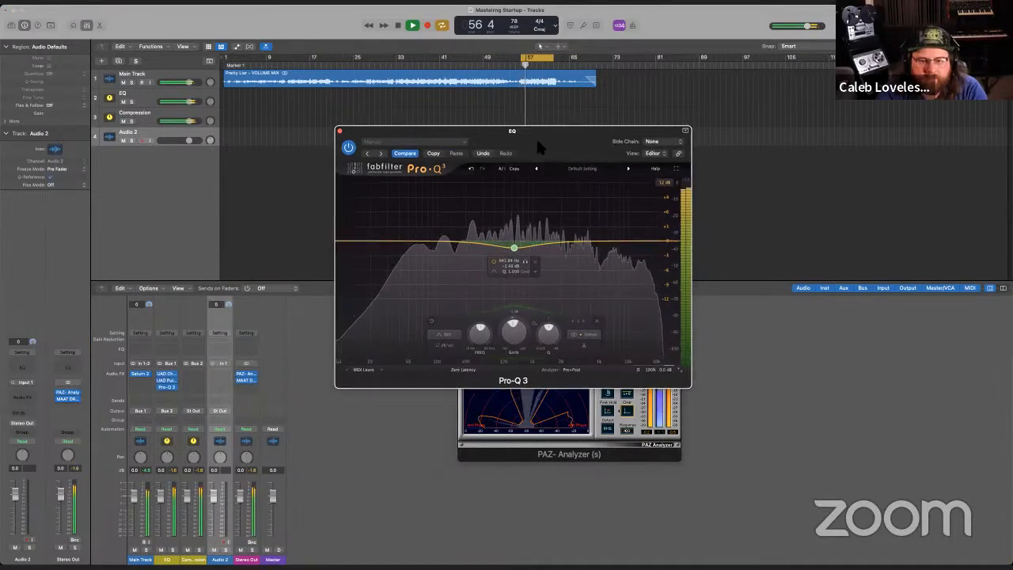
left_click_drag(588, 154, 866, 186)
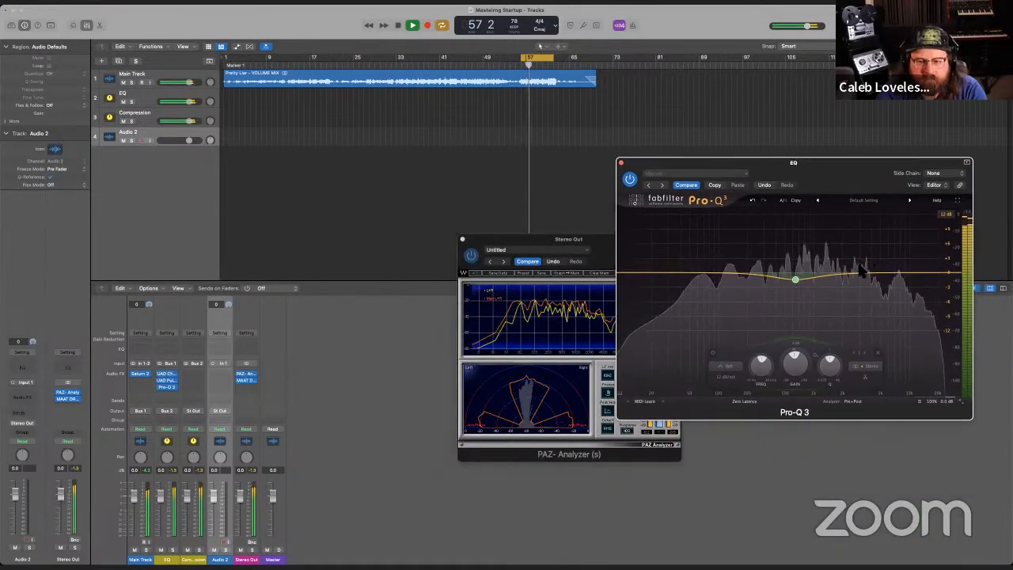
left_click_drag(802, 281, 794, 278)
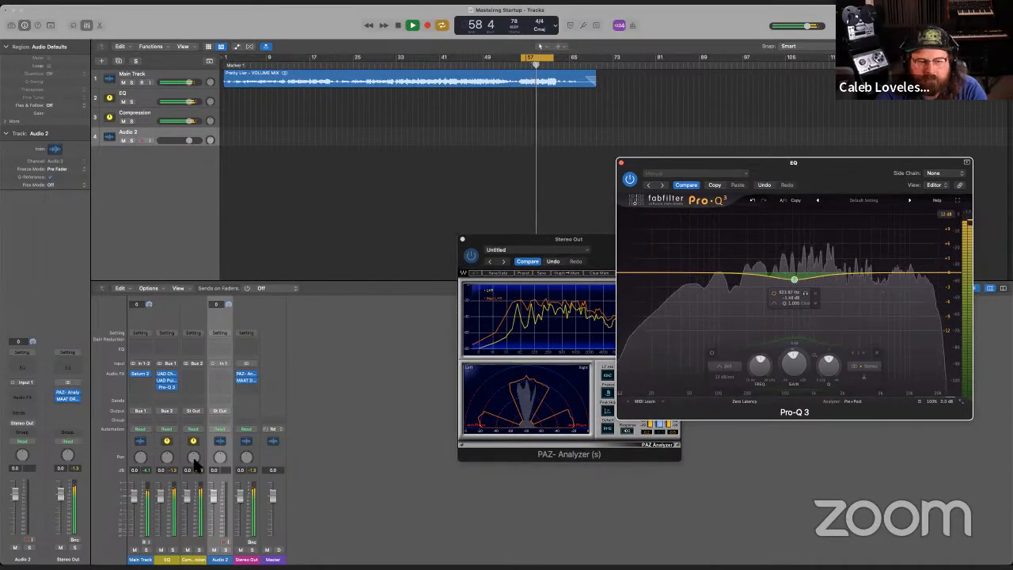
- Insert oeksound soothe2 in stereo below Pro-Q 3 on the EQ channel
left_click(173, 391)
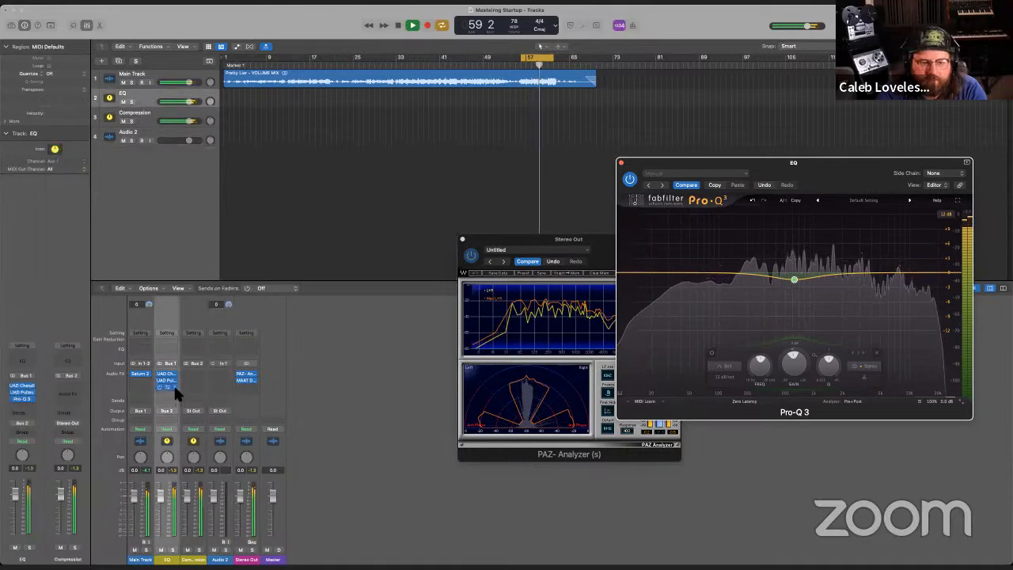
left_click(173, 388)
left_click(171, 394)
left_click(171, 394)
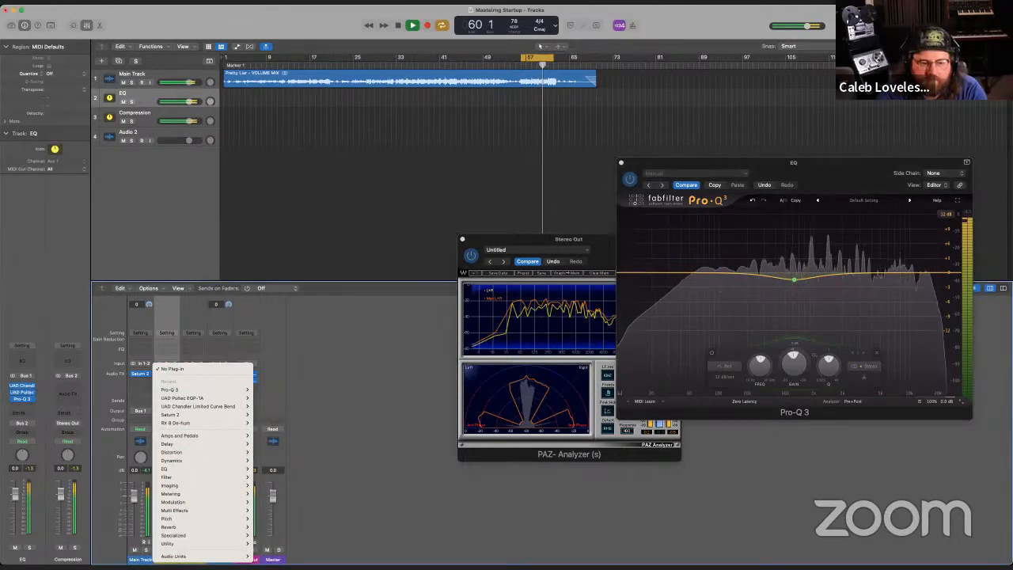
mouse_move(174, 556)
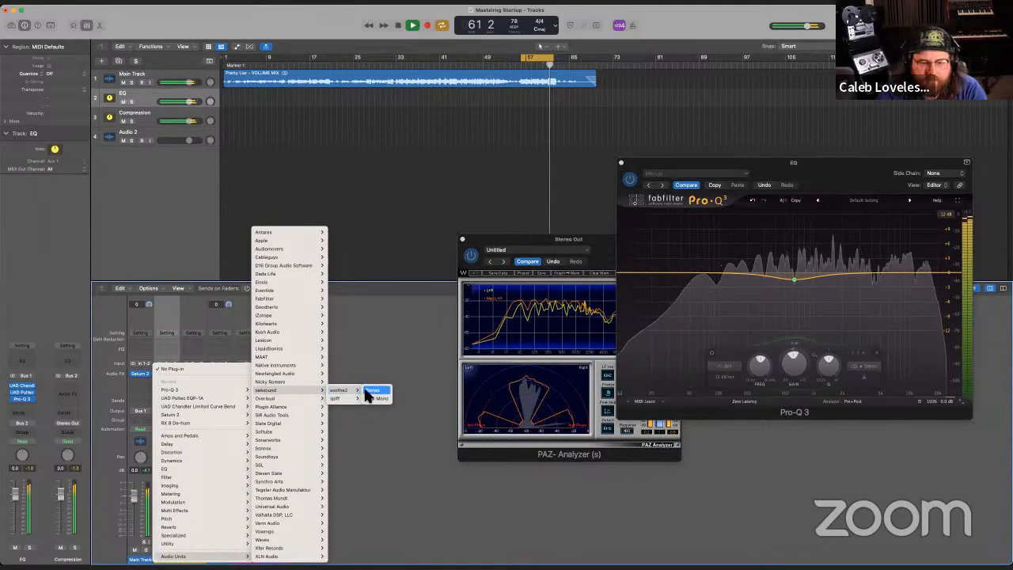
left_click(377, 391)
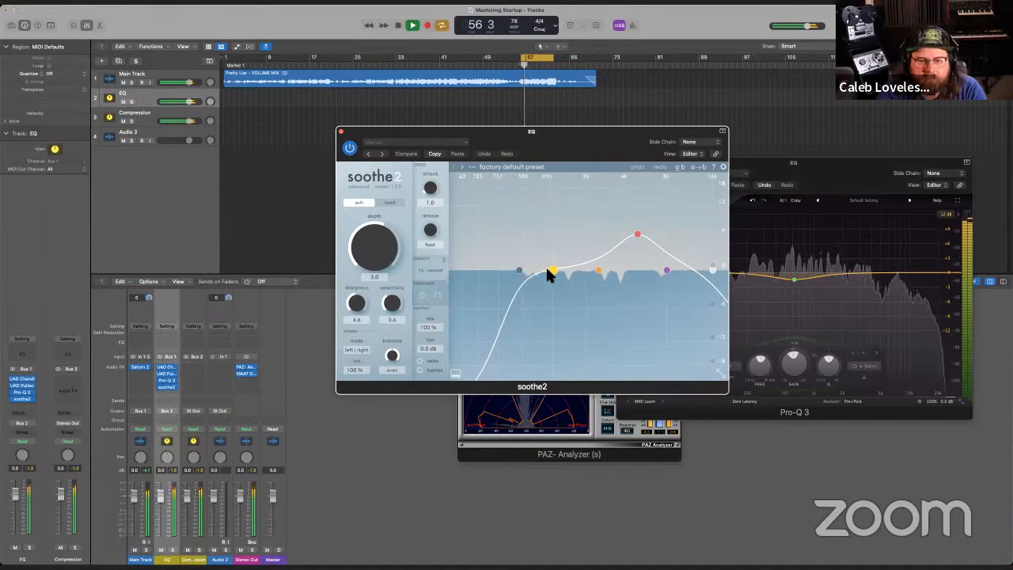
- Shape soothe2's detection curve around a midrange peak near 1.4 kHz, set the low cut to about 209 Hz, and lower the depth
left_click_drag(640, 236, 581, 242)
left_click_drag(707, 270, 611, 276)
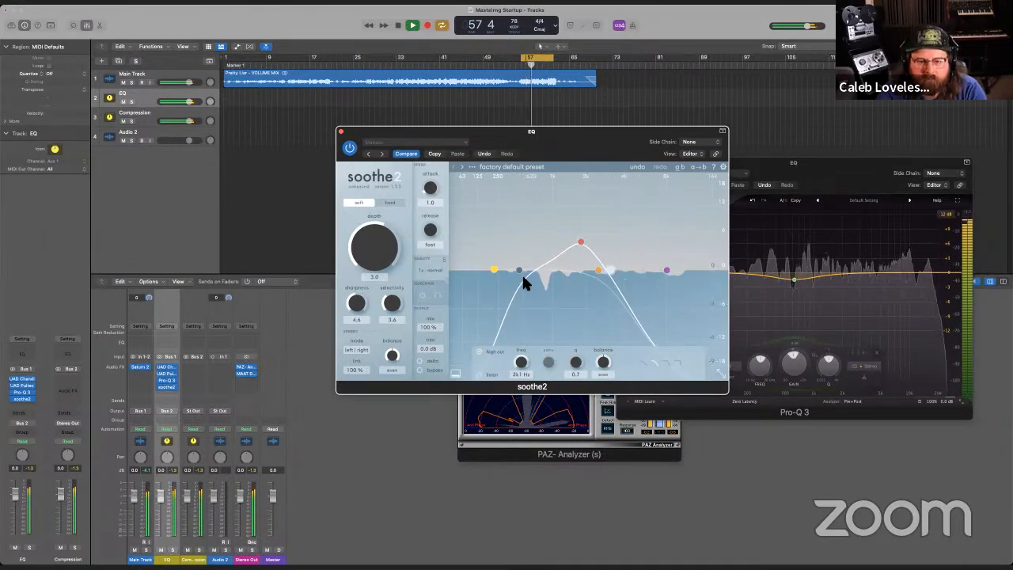
left_click_drag(518, 271, 494, 272)
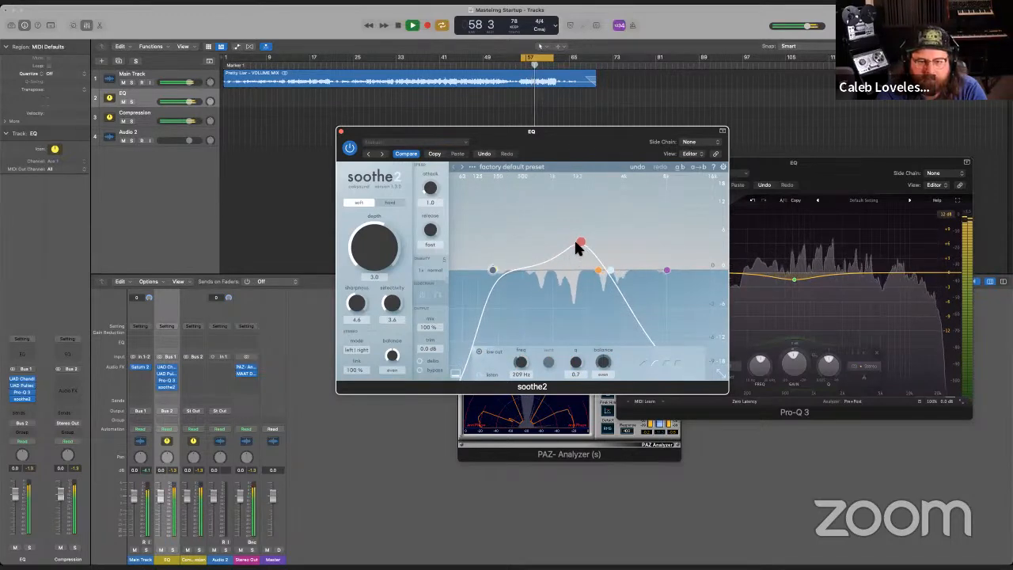
mouse_move(578, 243)
left_mouse_down()
mouse_move(559, 245)
mouse_move(635, 270)
mouse_move(574, 243)
left_mouse_up()
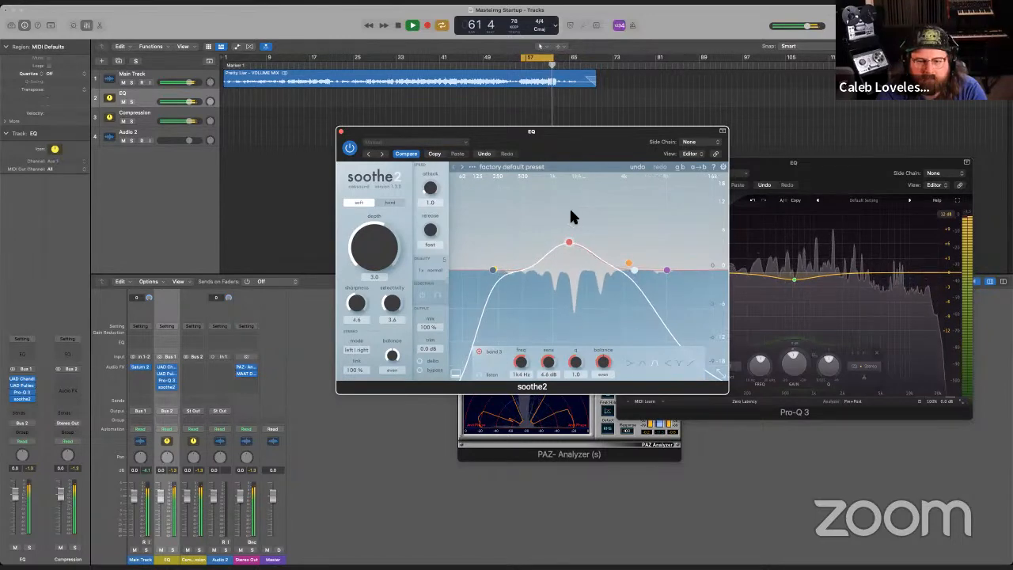
left_click_drag(356, 253, 355, 250)
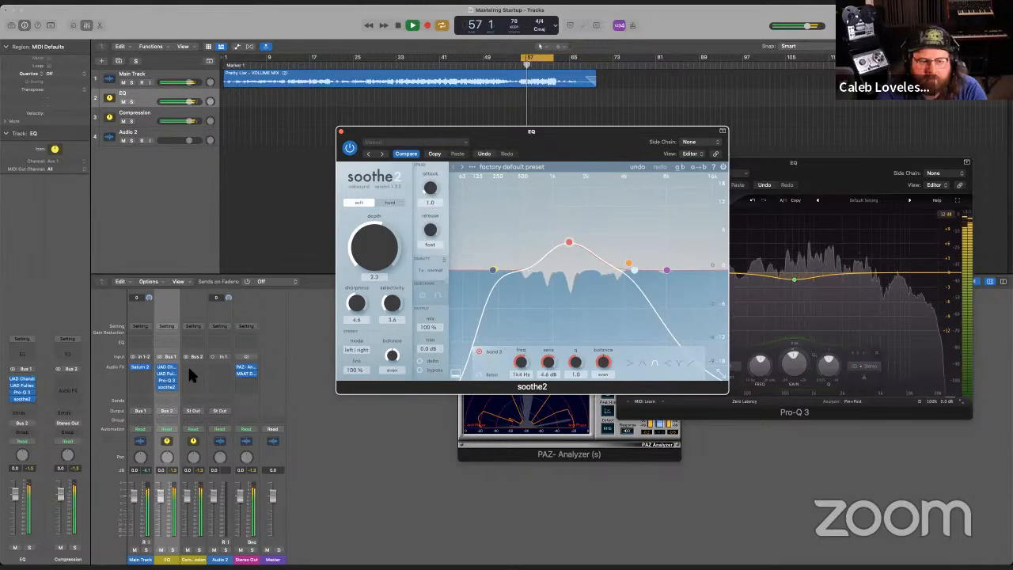
- Fine-tune the low-frequency boost on the EQ channel's Pultec EQP-1A and close the open plug-in and analyzer windows
left_click(166, 373)
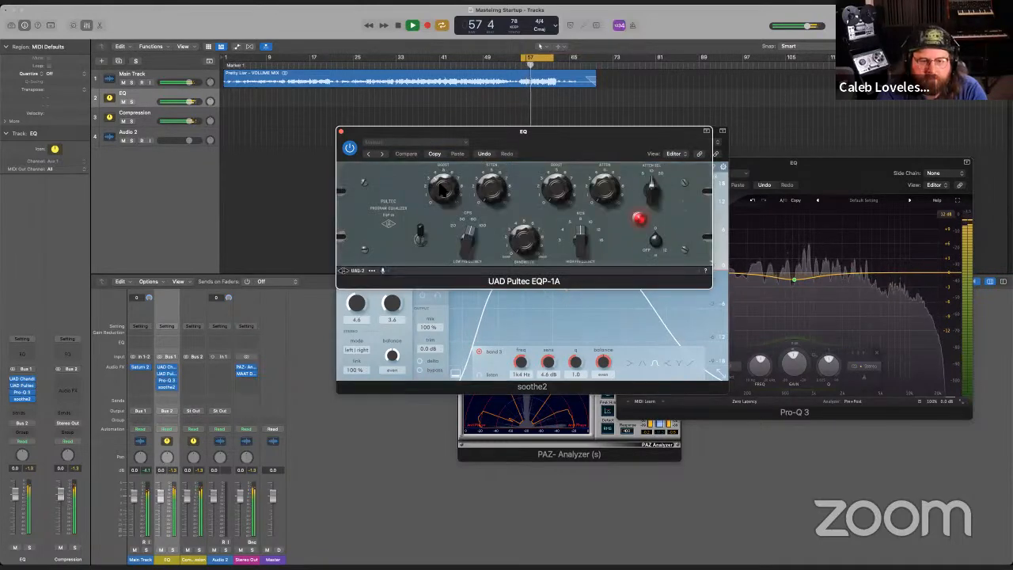
left_click_drag(433, 193, 433, 195)
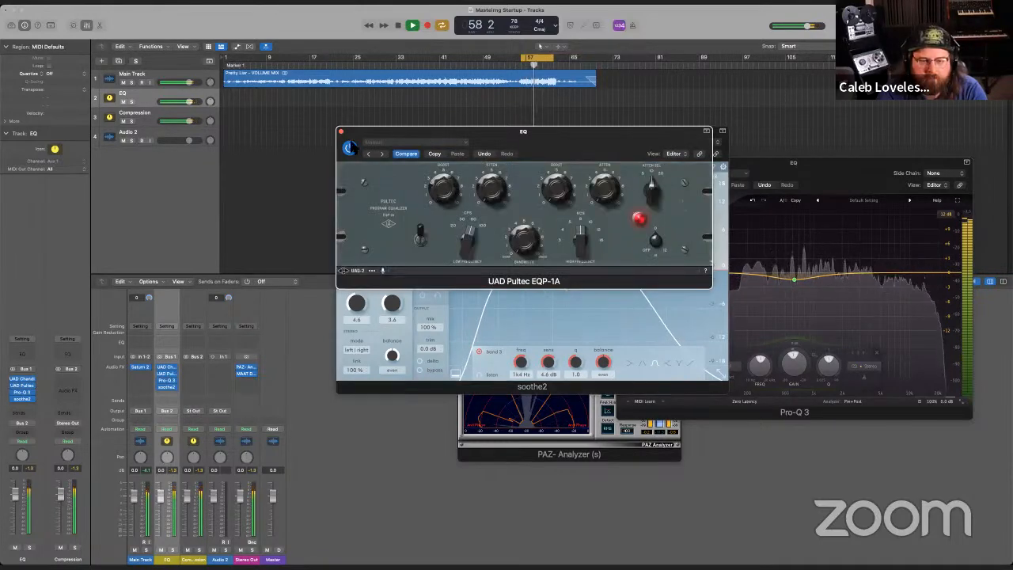
left_click(342, 131)
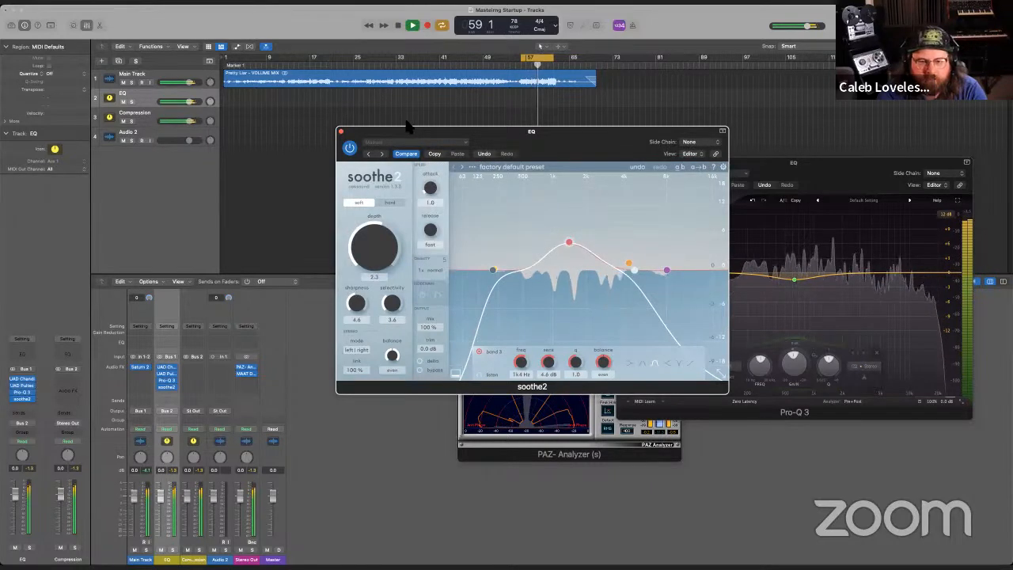
left_click(341, 131)
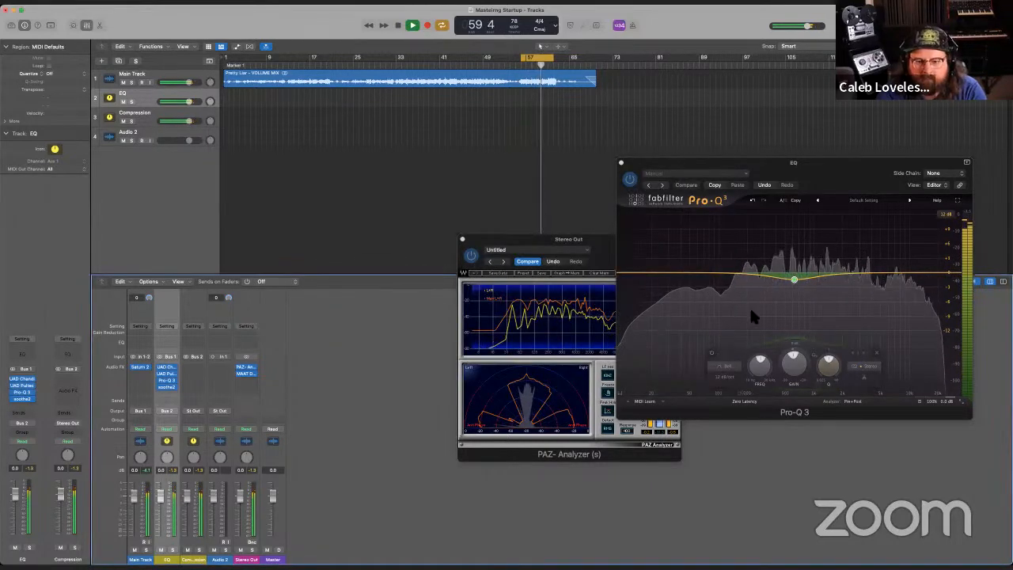
left_click(622, 162)
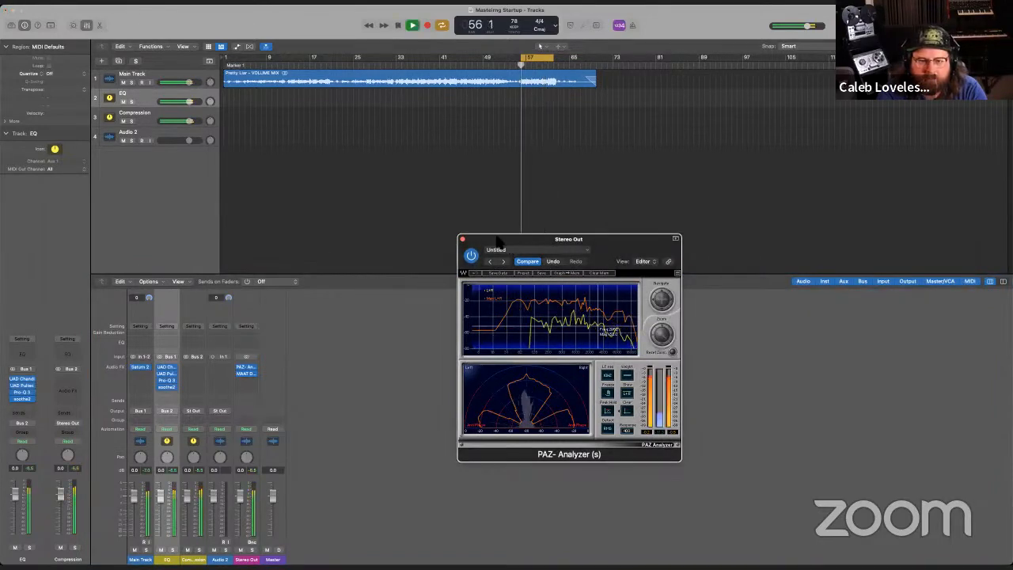
left_click(463, 239)
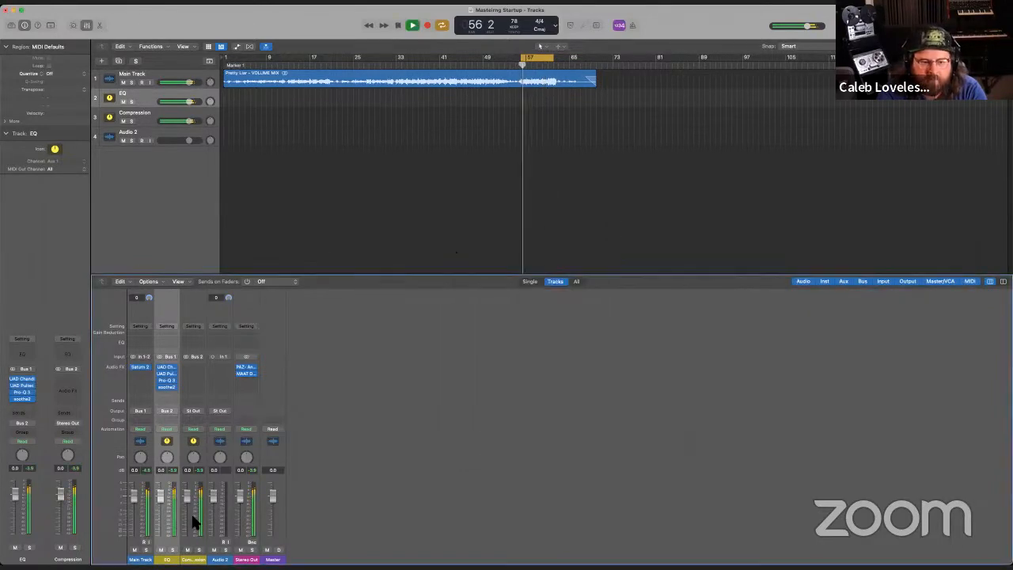
- Insert Kush Audio's Clariphonic DSP MKII below soothe2 on the EQ channel
left_click(174, 387)
mouse_move(198, 556)
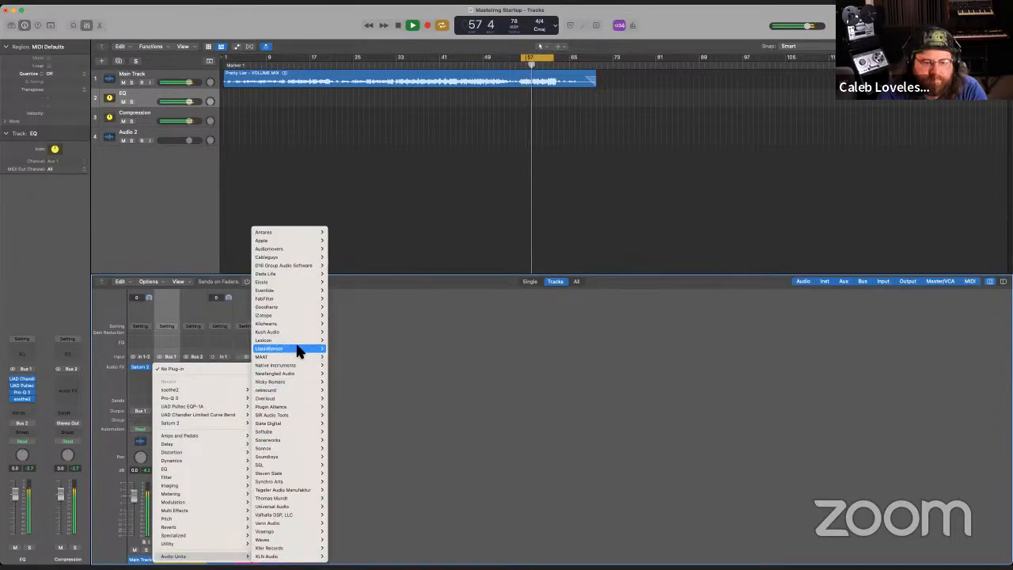
mouse_move(298, 328)
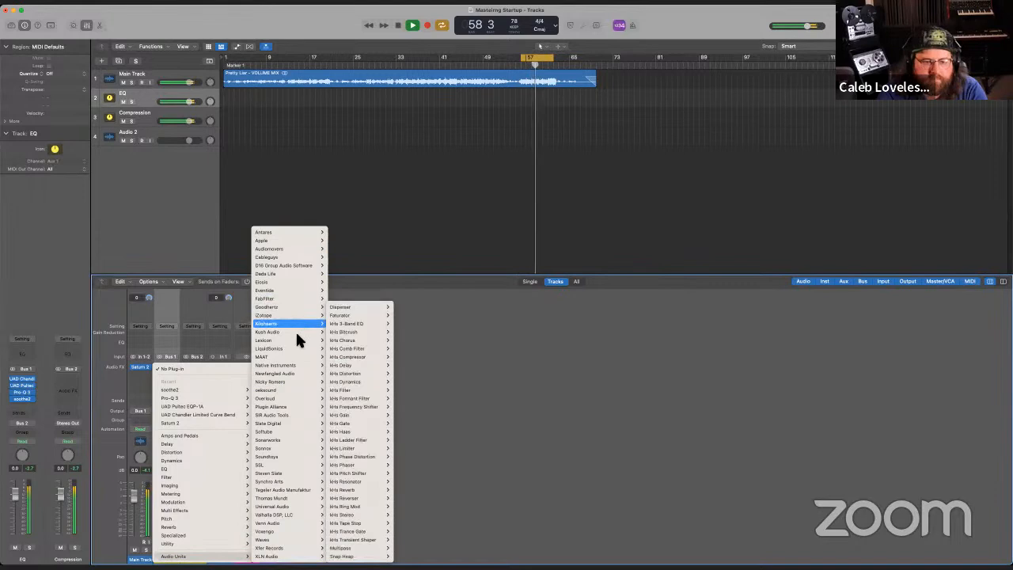
left_click(395, 333)
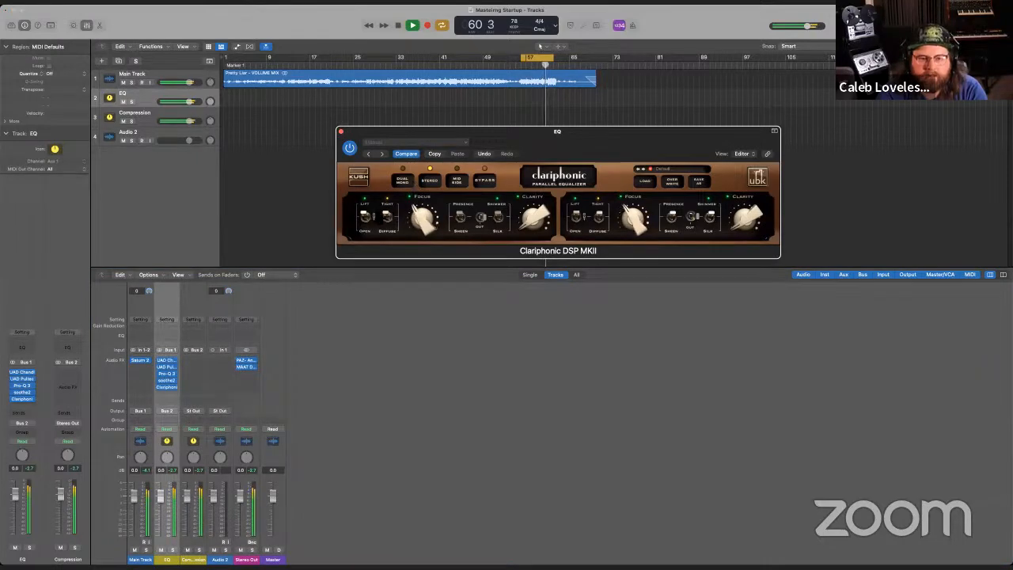
- Switch the Clariphonic's Focus band to Open, adjust its Focus level, and reduce its Clarity level
left_click_drag(422, 220, 422, 202)
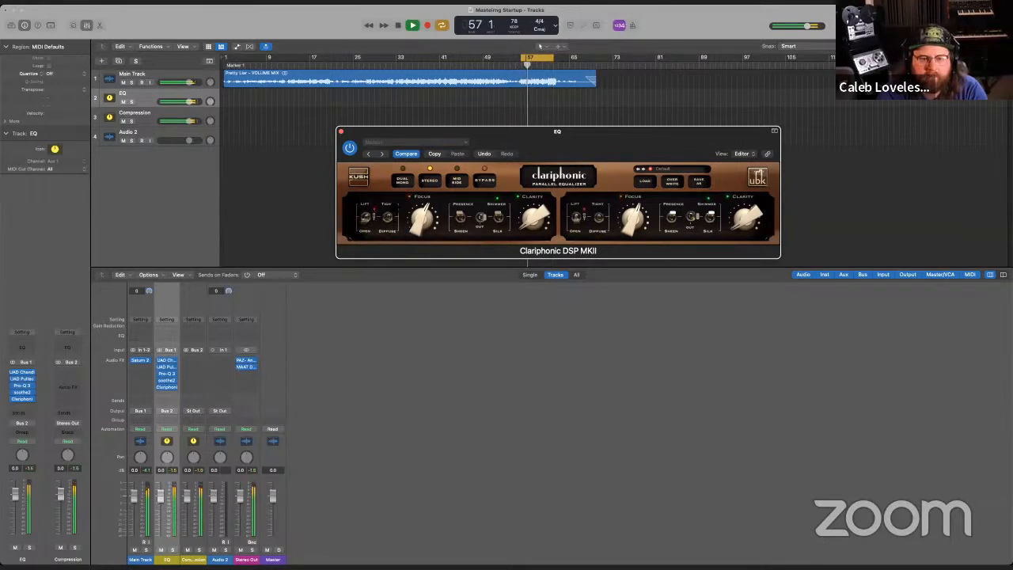
left_click_drag(422, 222, 408, 257)
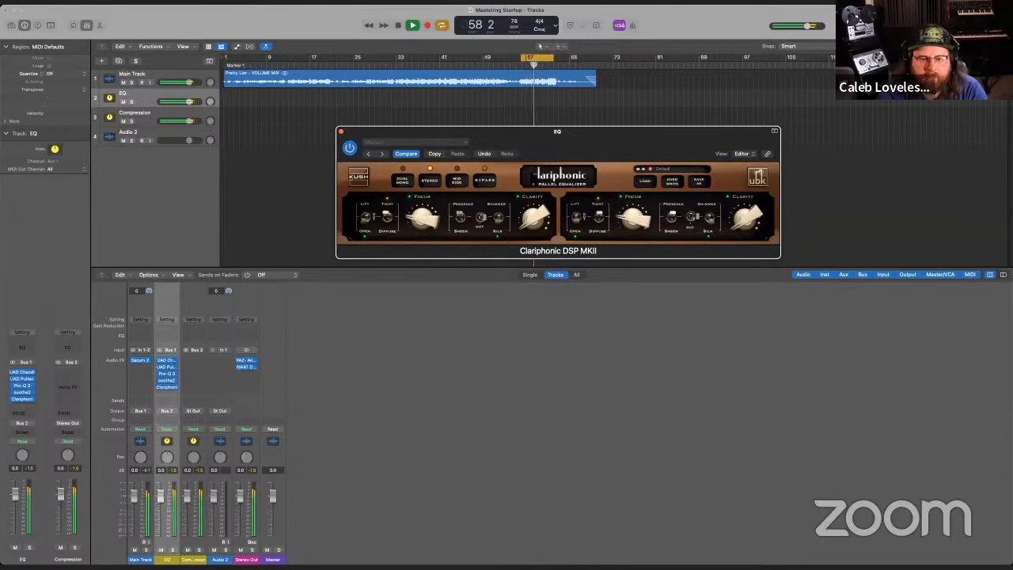
left_click_drag(535, 220, 524, 226)
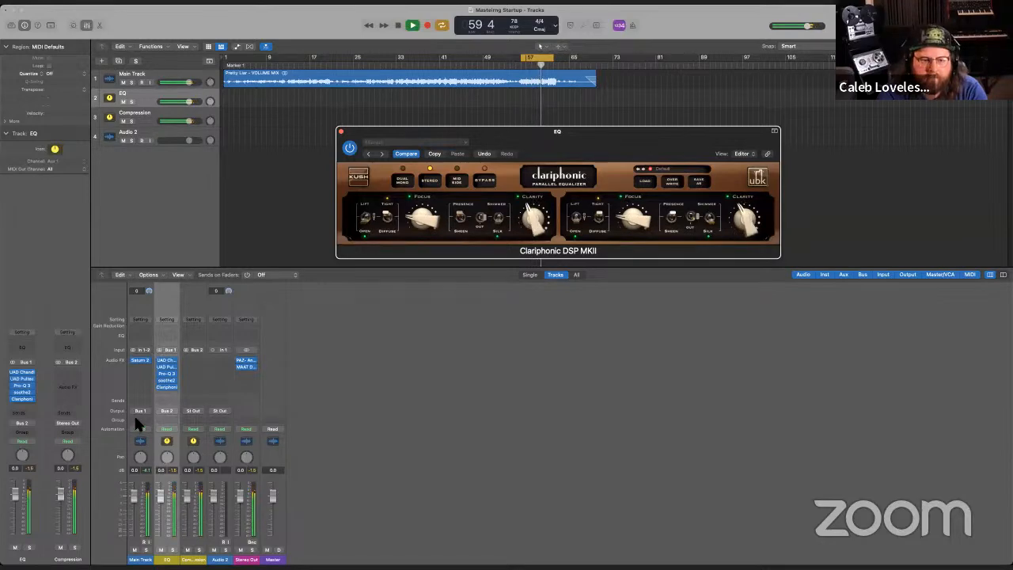
- Add a high-shelf boost of about 1.1 dB near 4.3 kHz in the EQ channel's Pro-Q 3 and close the plug-in windows
left_click(166, 373)
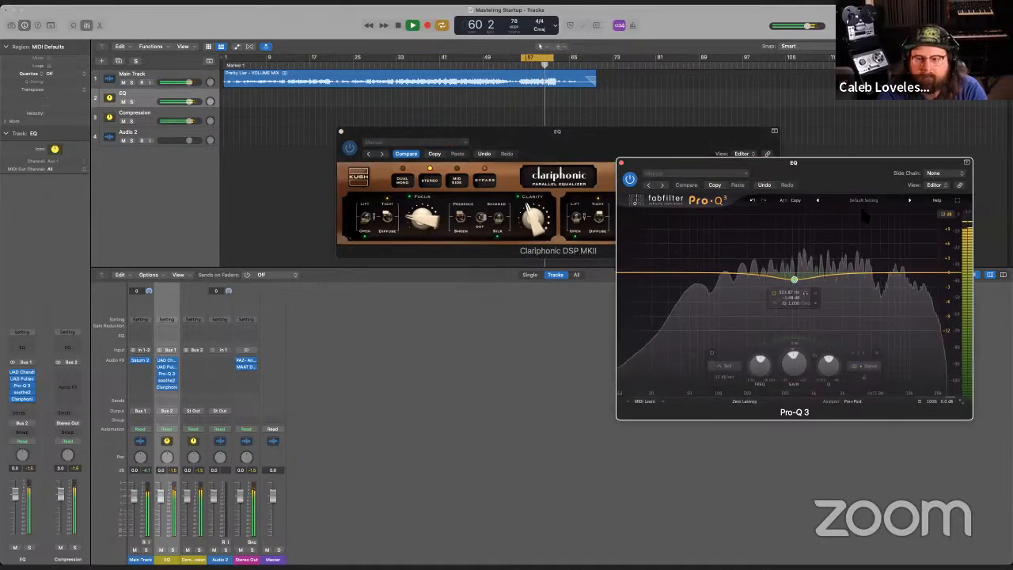
left_click_drag(702, 190, 428, 224)
left_click_drag(619, 305, 634, 290)
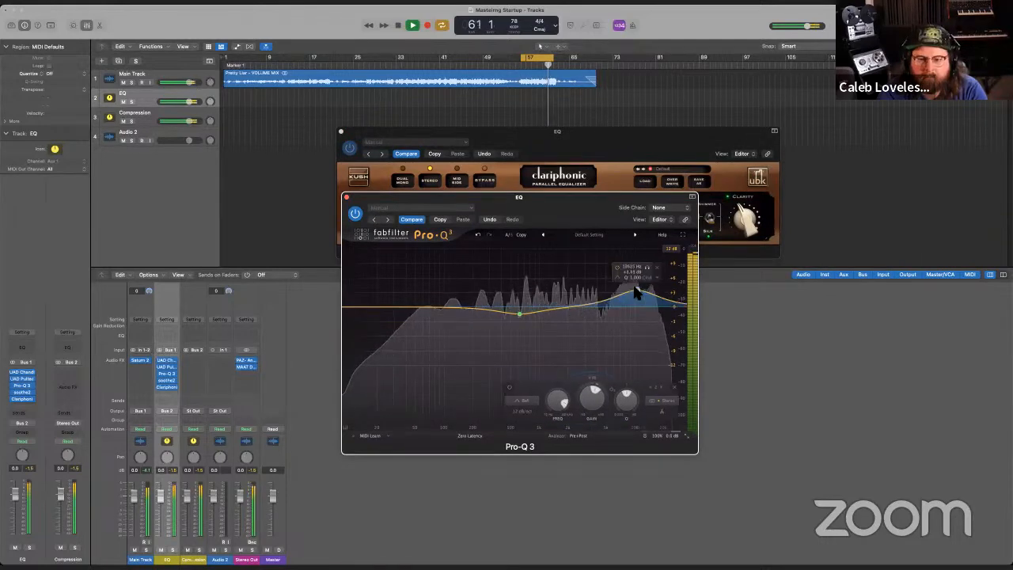
left_click(524, 399)
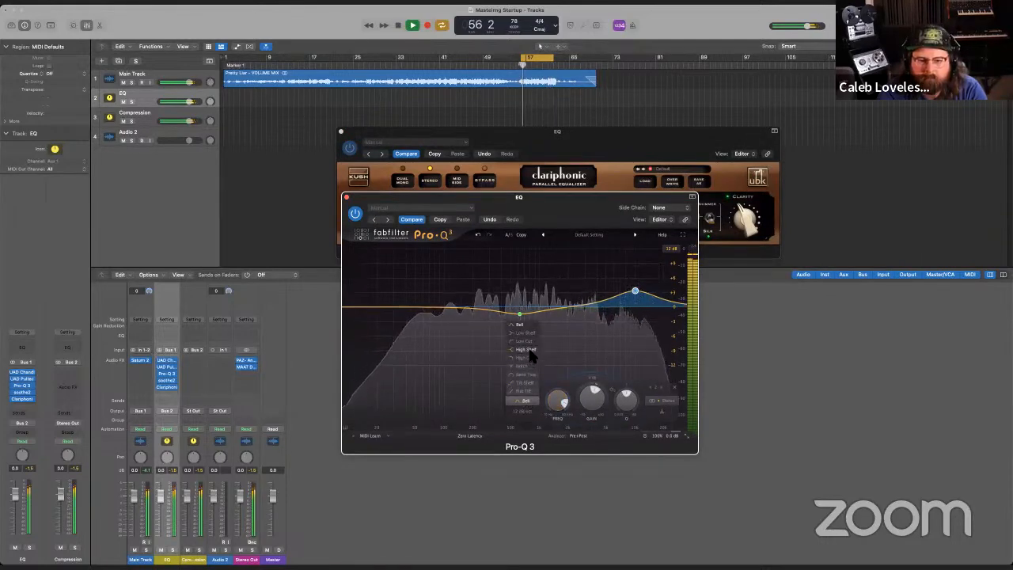
left_click(526, 350)
left_click_drag(635, 298, 601, 304)
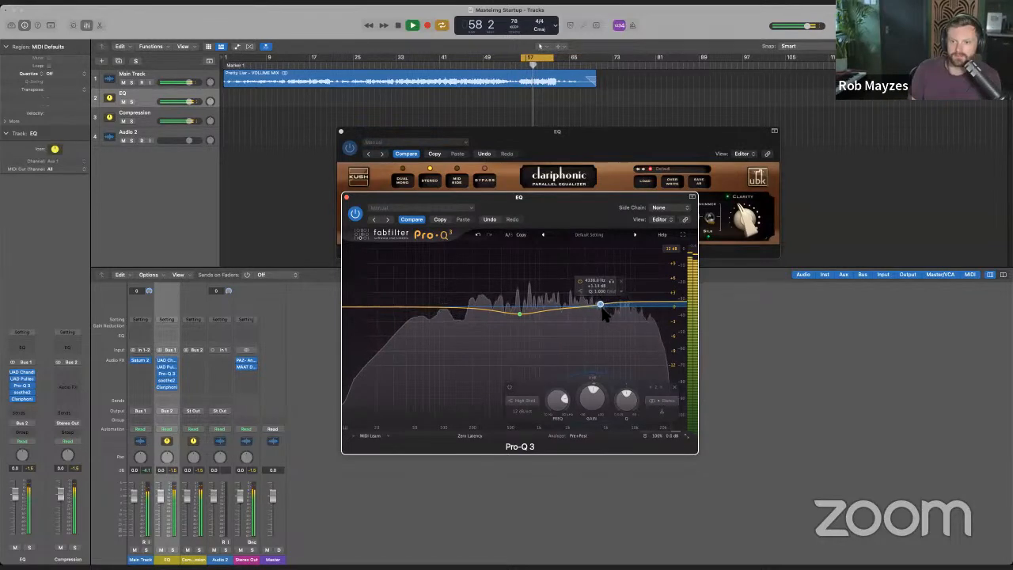
left_click(346, 197)
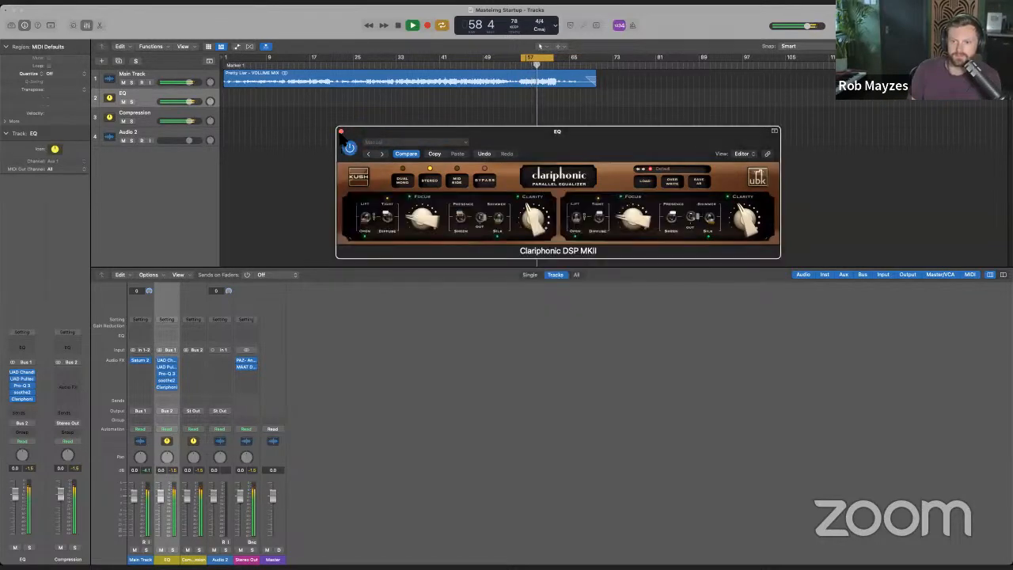
left_click(341, 132)
- Insert Softube's Weiss Deess in stereo below the Clariphonic on the EQ channel
left_click(171, 389)
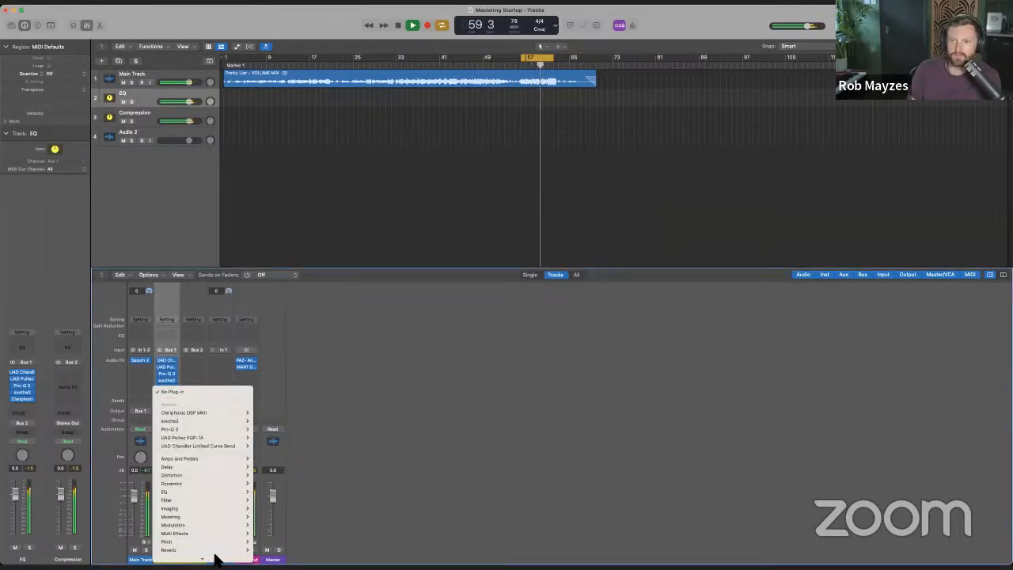
mouse_move(237, 556)
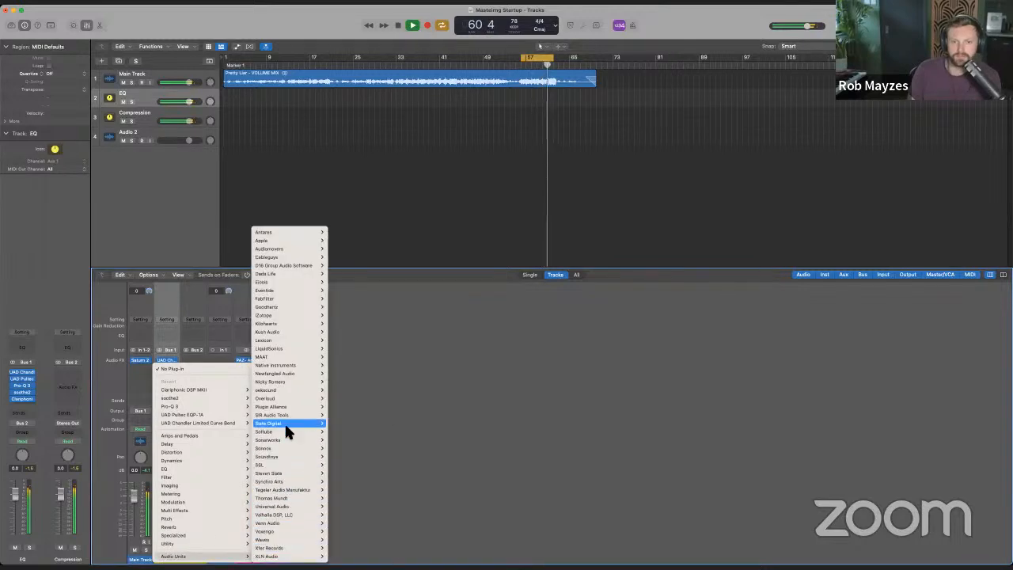
mouse_move(297, 467)
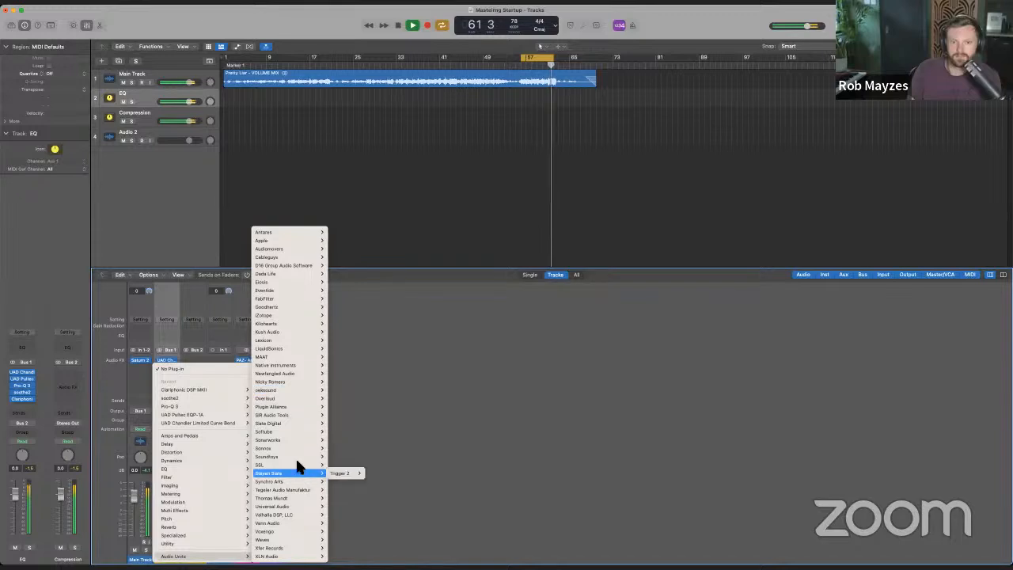
mouse_move(293, 434)
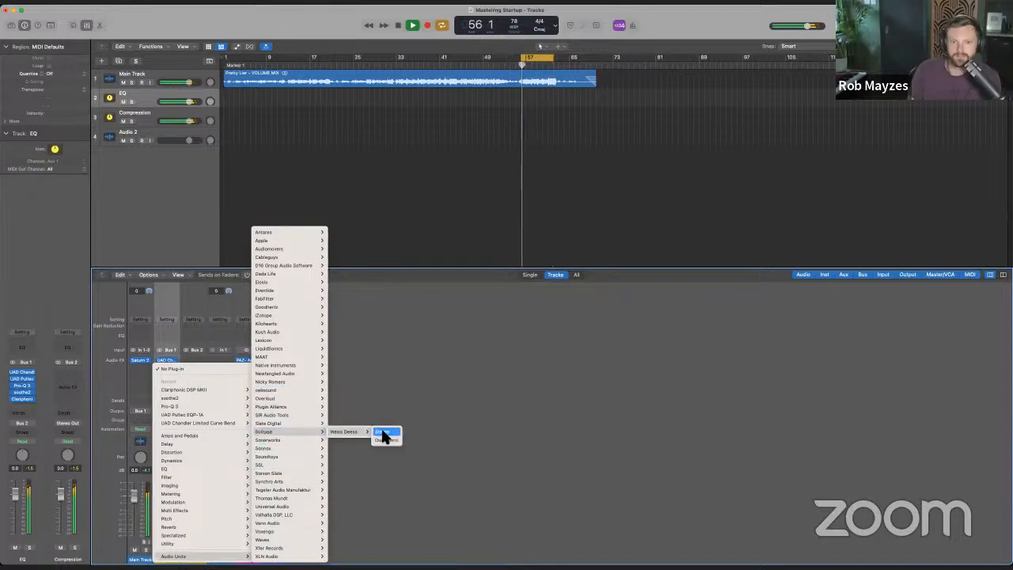
left_click(383, 432)
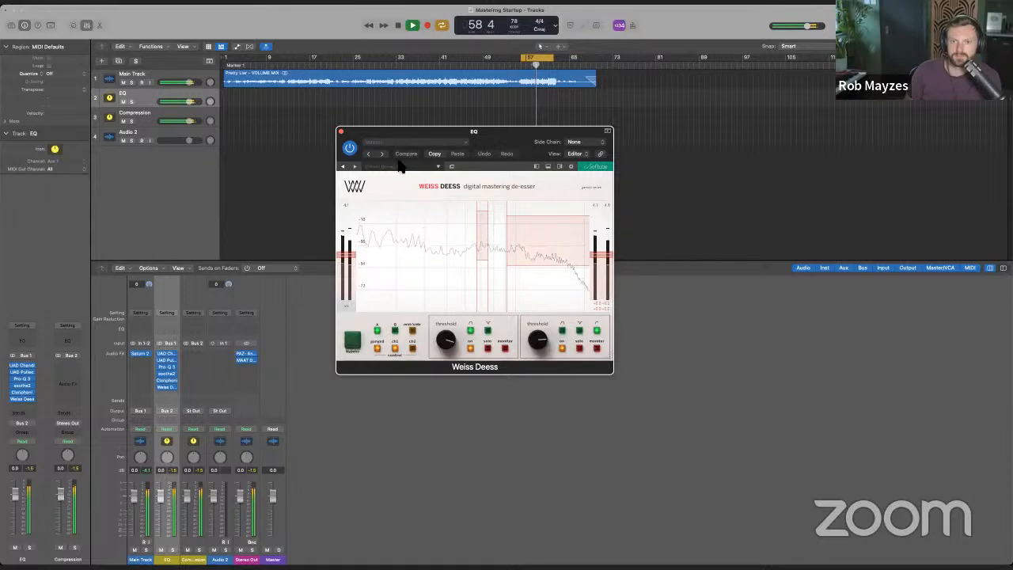
- Load the Master Softner factory preset in Weiss Deess, widen its high band downward with a -29.0 dB threshold, and close the window
left_click(396, 142)
mouse_move(437, 304)
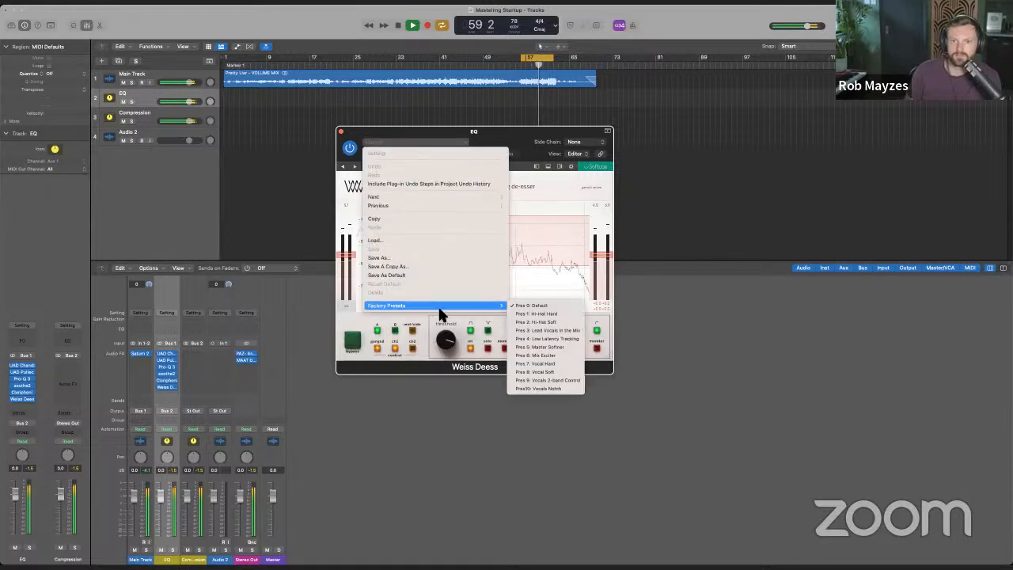
left_click(564, 347)
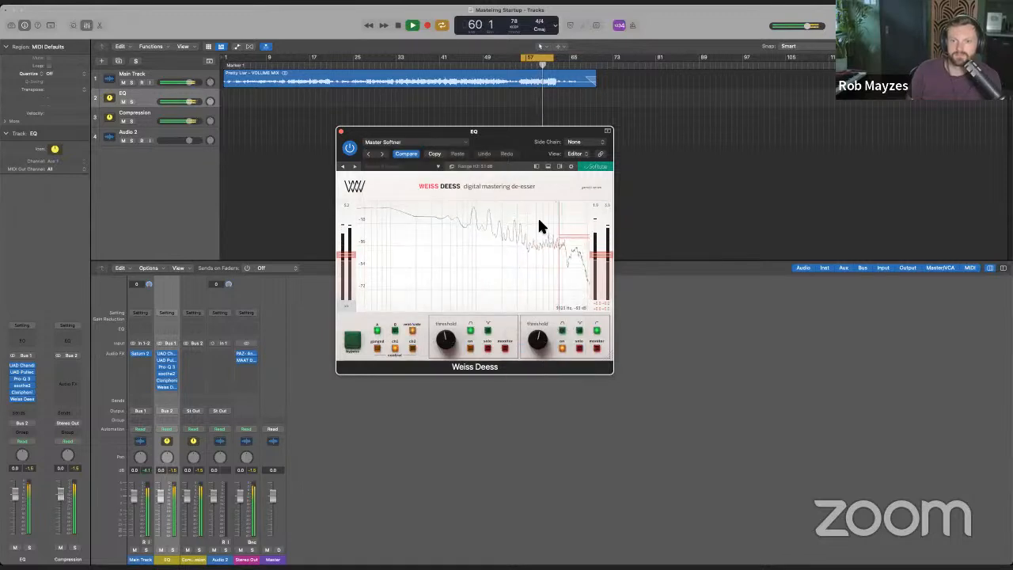
left_click_drag(563, 208, 542, 244)
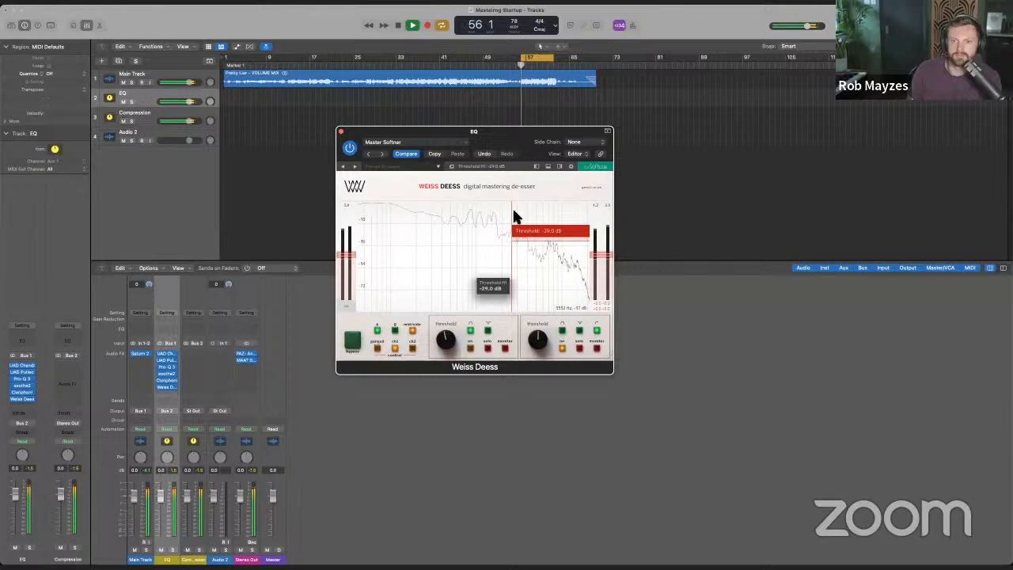
left_click(342, 131)
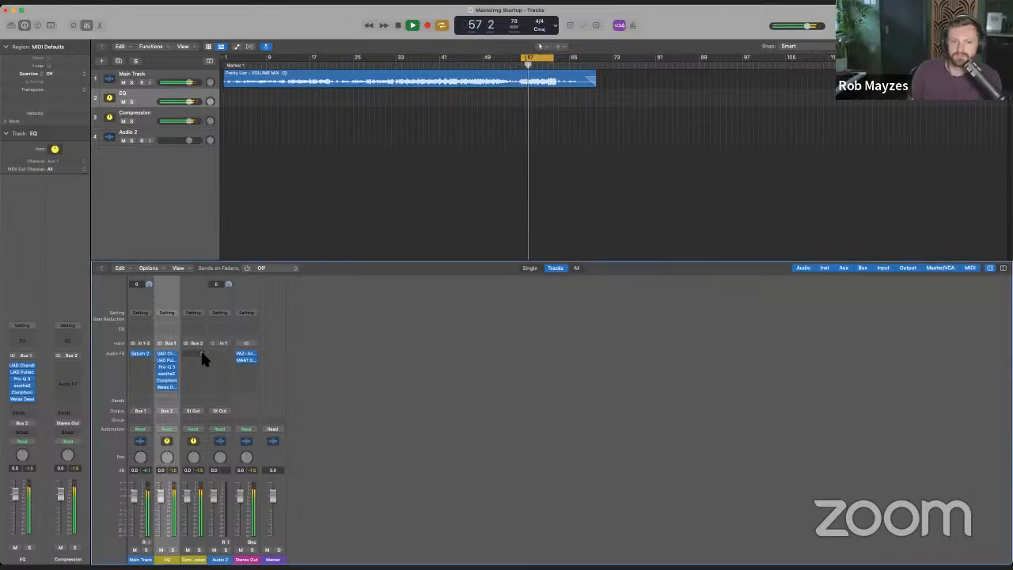
- Insert the stereo UAD Precision Maximizer in the Compression channel's first effect slot and close its window
left_click(187, 350)
mouse_move(211, 543)
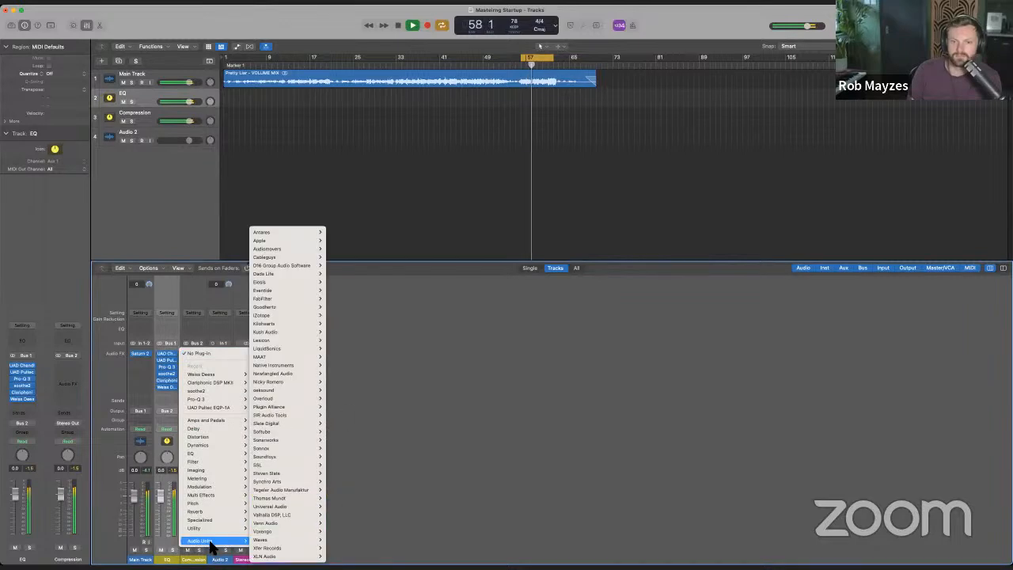
mouse_move(283, 506)
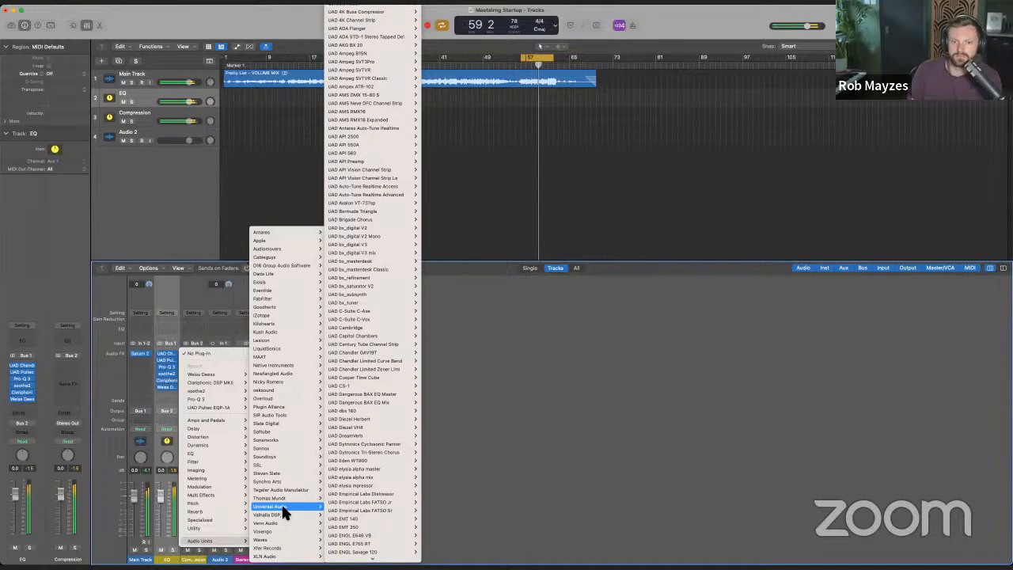
mouse_move(360, 485)
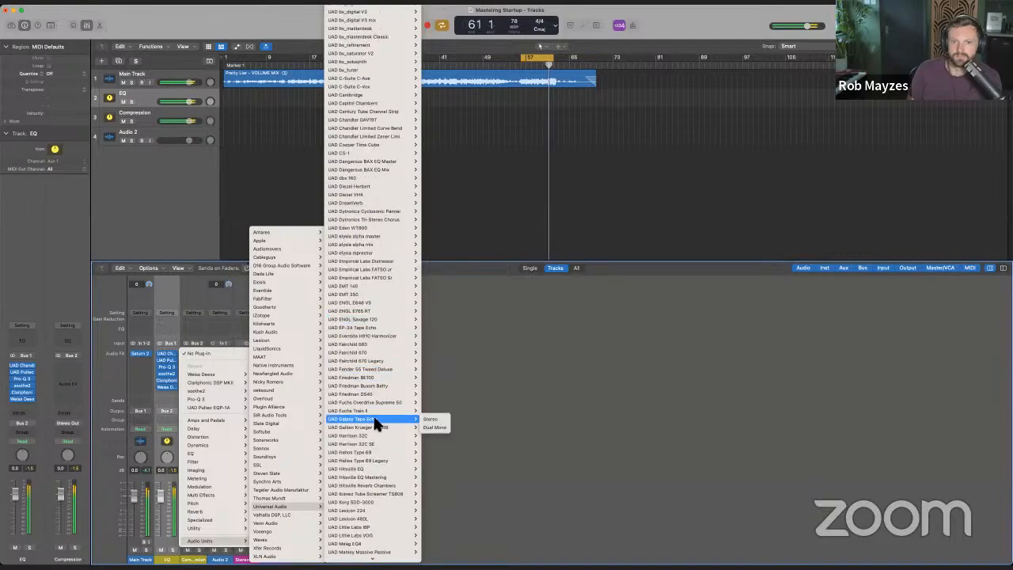
scroll(377, 420, "down", 10)
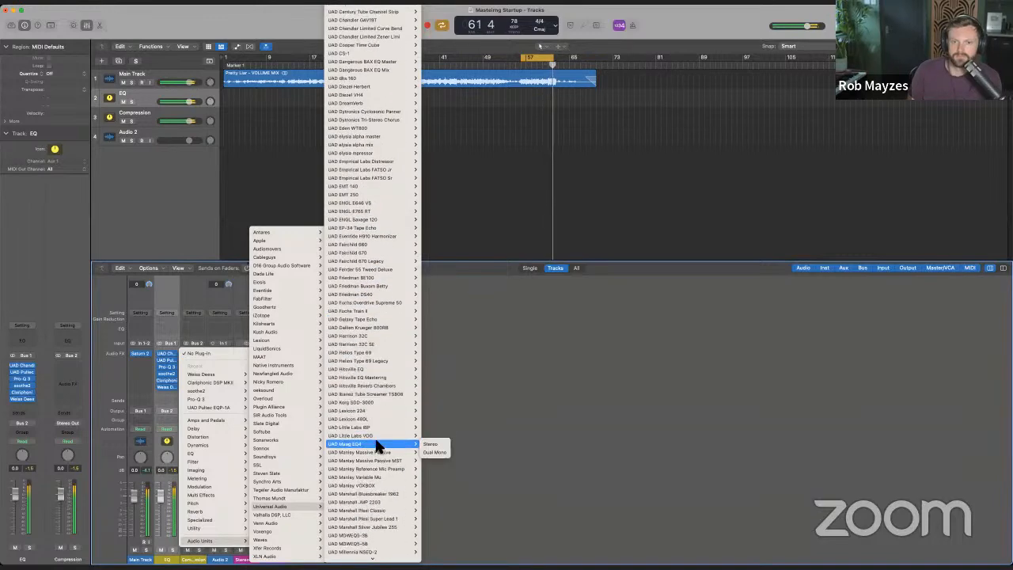
scroll(378, 445, "down", 3)
scroll(377, 446, "down", 20)
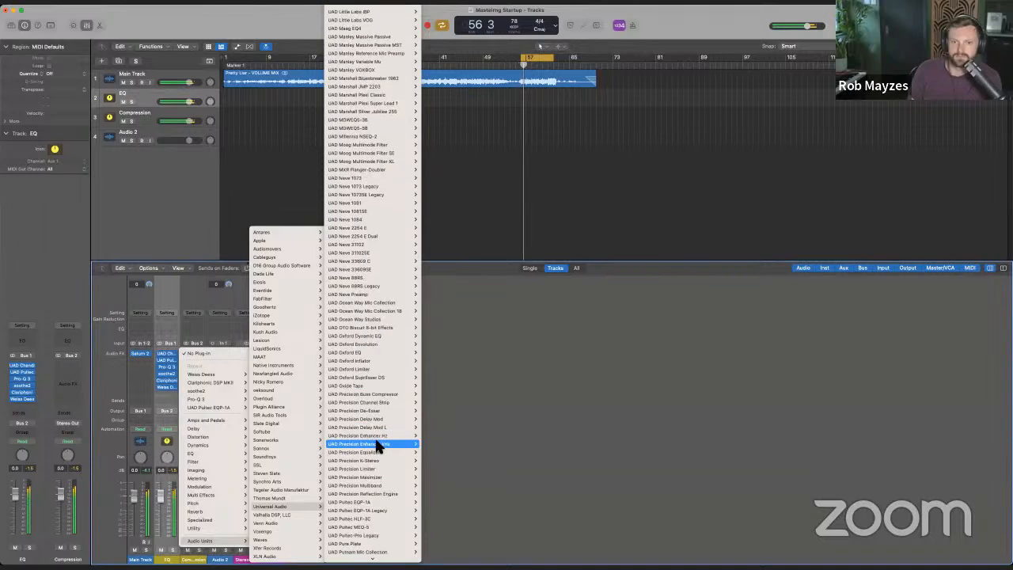
scroll(378, 446, "down", 5)
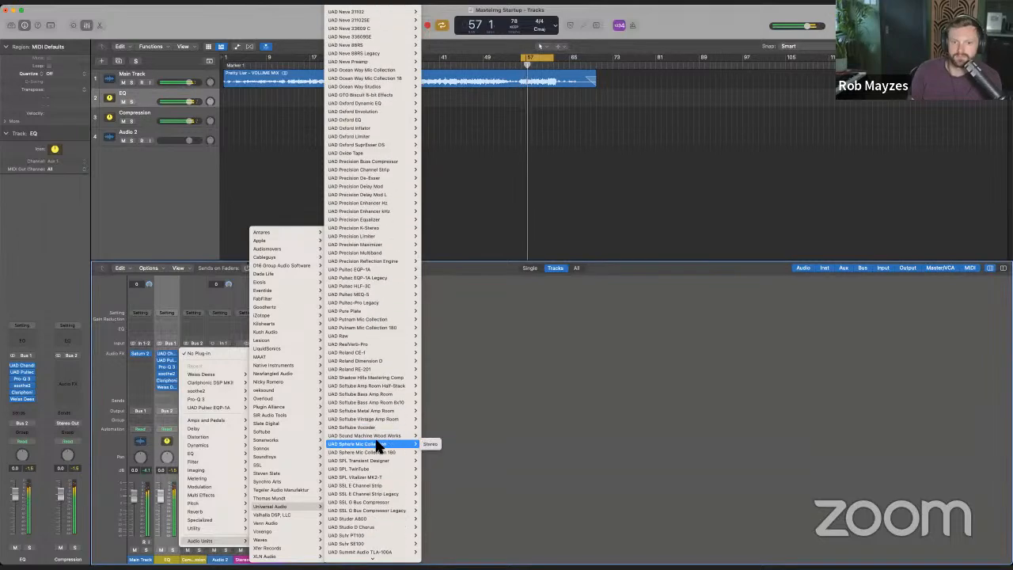
scroll(377, 445, "up", 2)
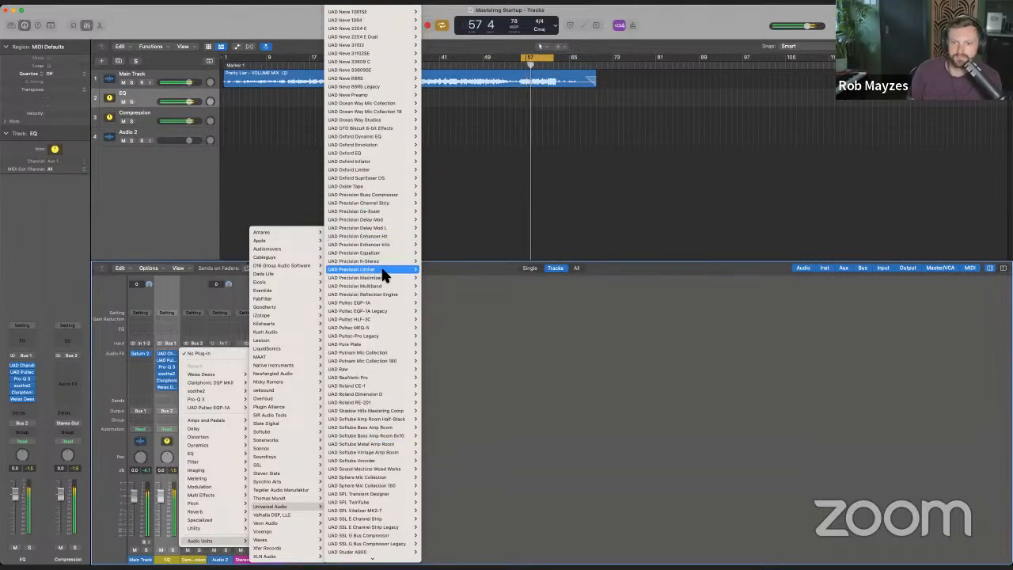
mouse_move(383, 282)
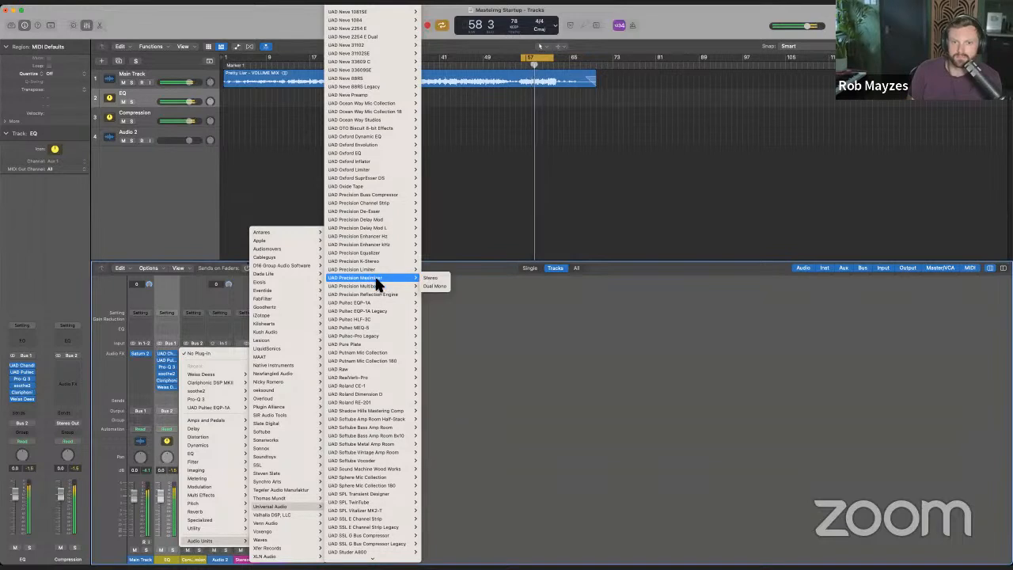
left_click(428, 279)
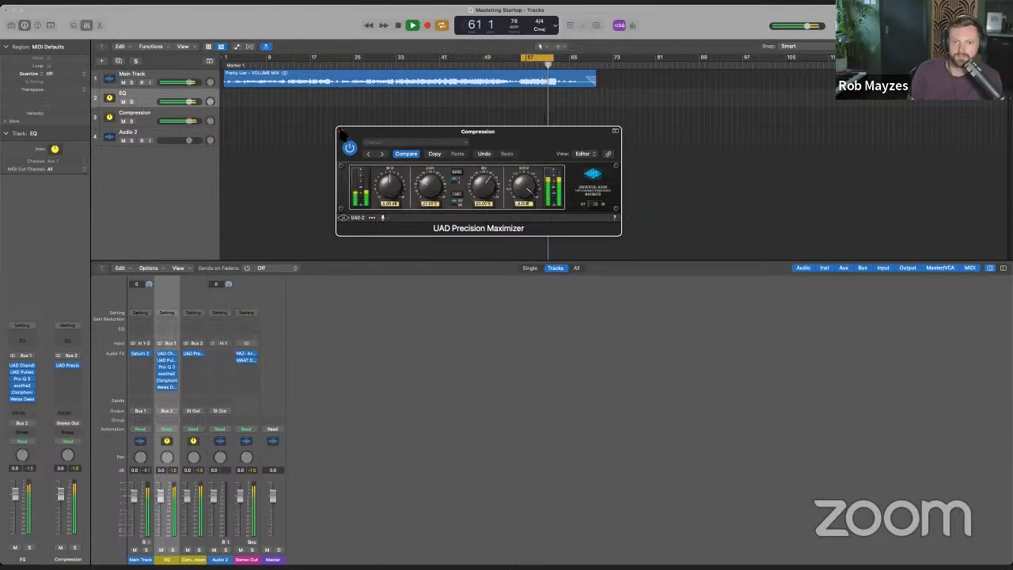
left_click(341, 132)
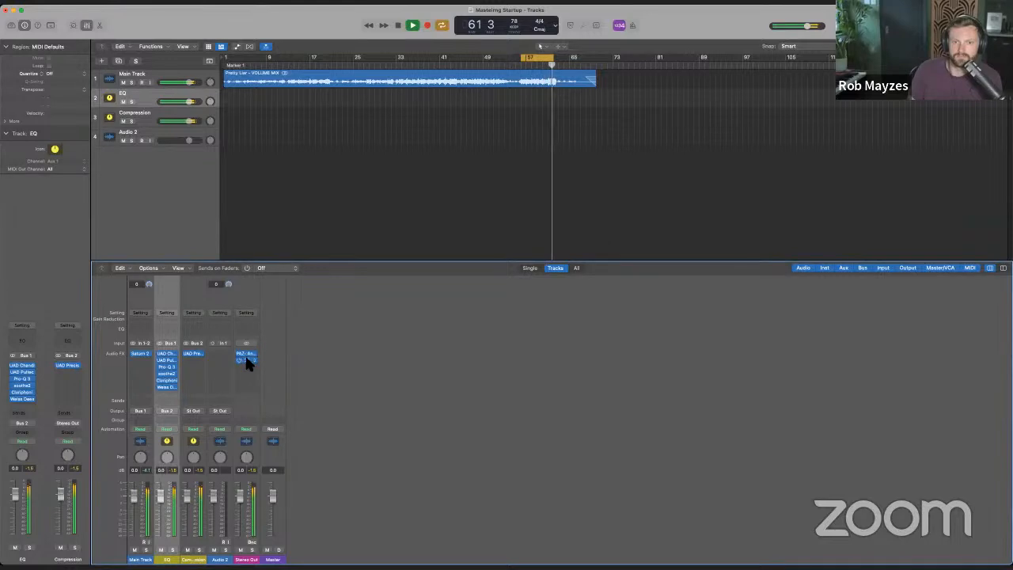
- Check the level on the Stereo Out's MAAT DRMeter MkII, lower the Stereo Out fader to about -4.5 dB, and close the meter
left_click(246, 360)
left_click_drag(245, 515, 243, 520)
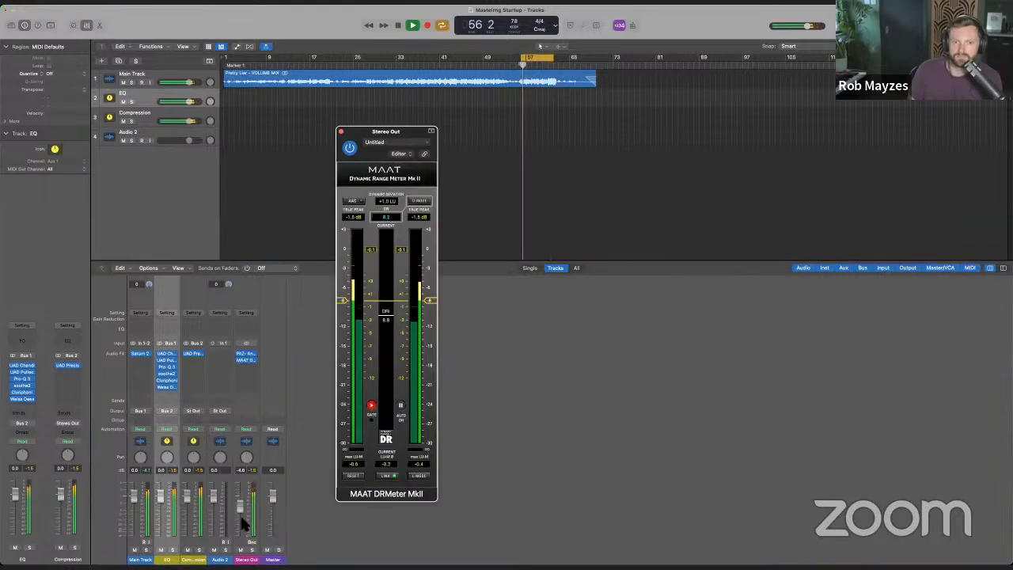
left_click(341, 131)
- Insert the stereo UAD Precision Limiter below the Precision Maximizer on the Compression channel
left_click(198, 355)
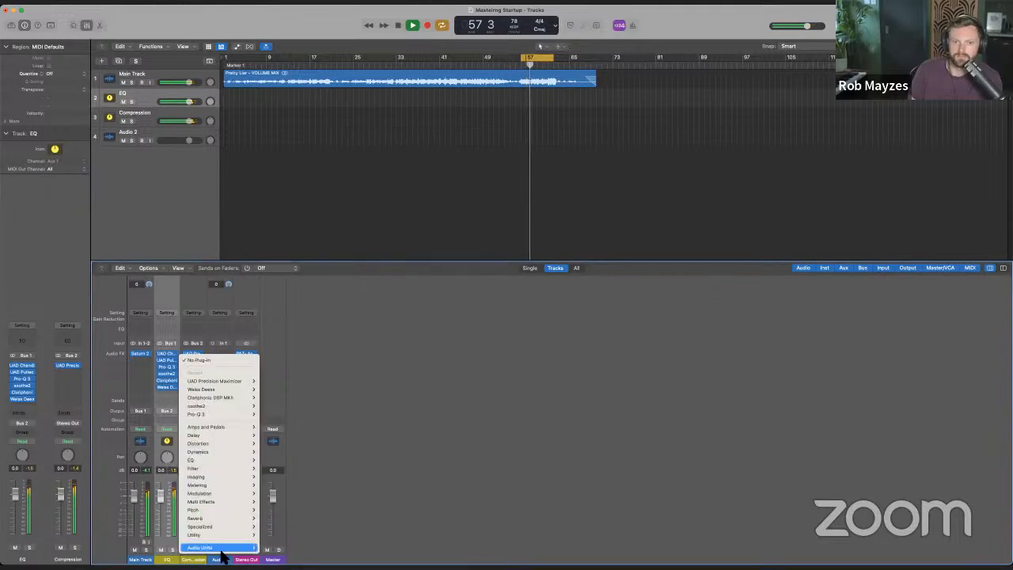
mouse_move(315, 506)
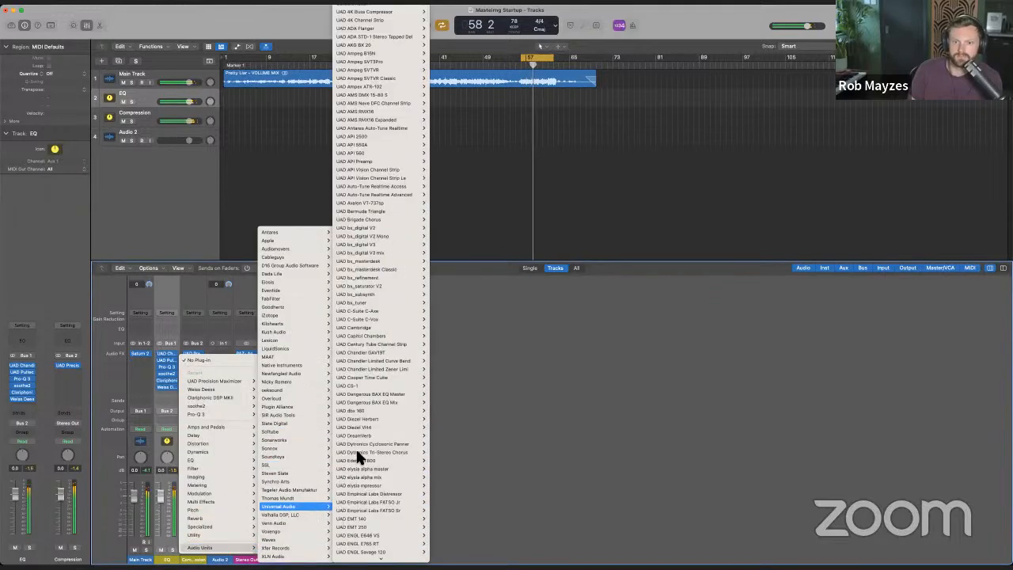
scroll(383, 432, "down", 8)
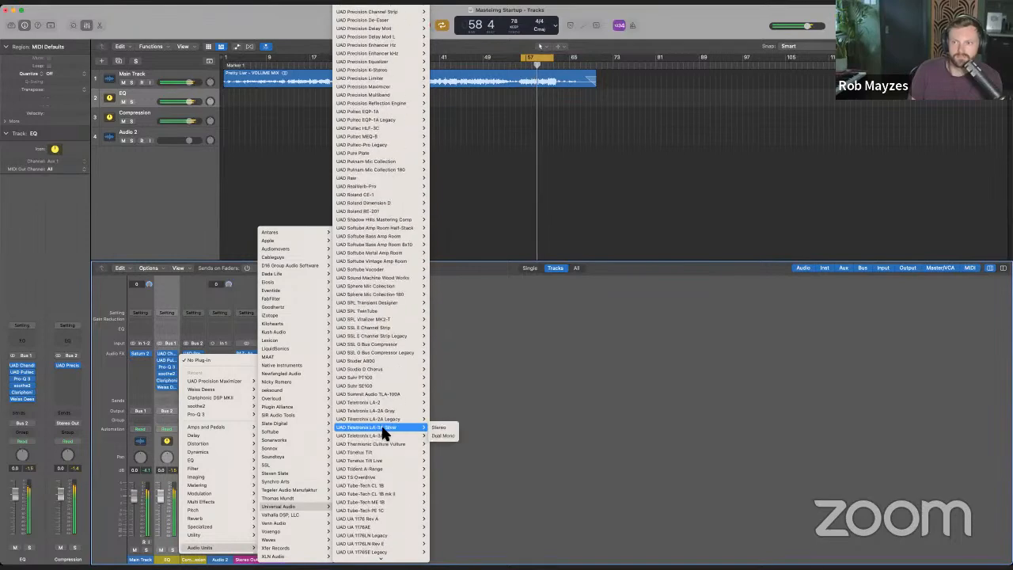
scroll(390, 331, "up", 8)
scroll(398, 277, "up", 1)
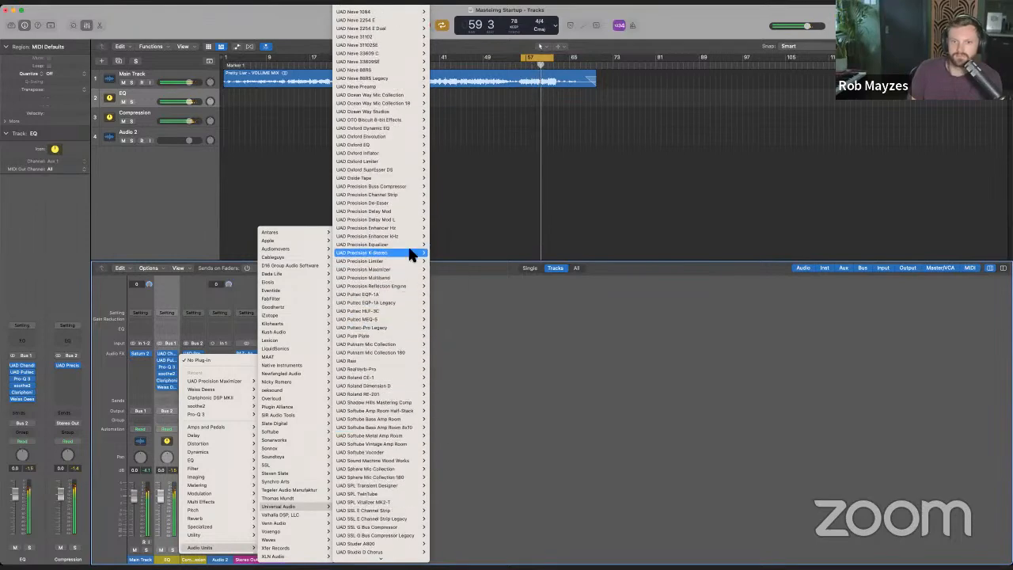
mouse_move(387, 262)
left_click(441, 262)
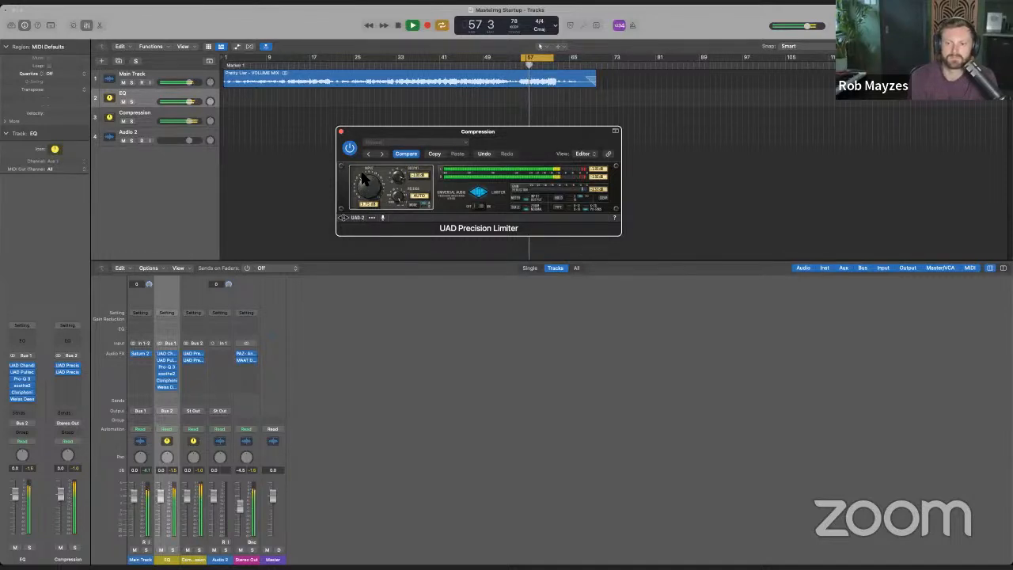
- Examine the limited mix's loudness on the Stereo Out's MAAT DRMeter MkII, then close the limiter and meter windows
left_click(247, 359)
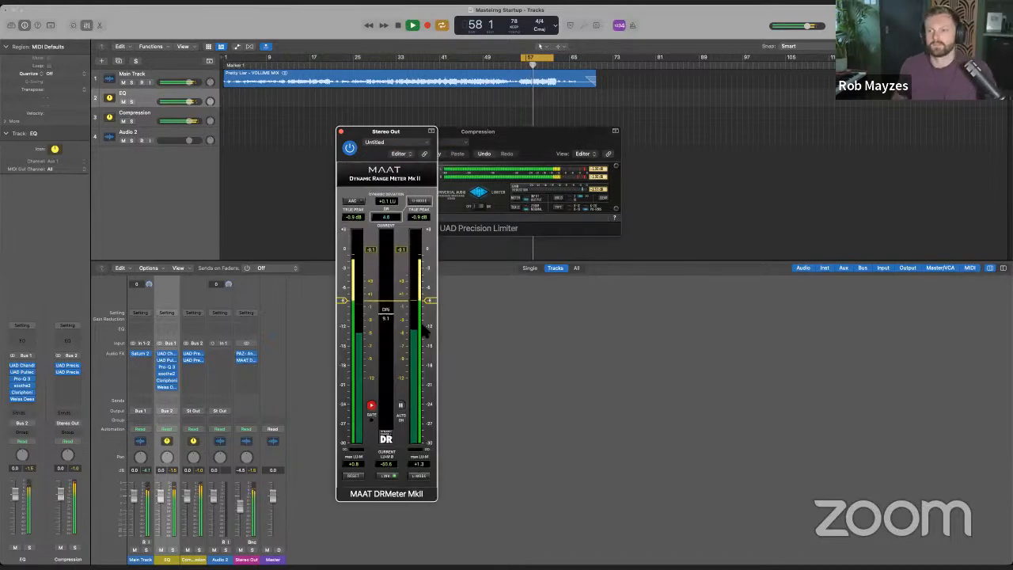
left_click_drag(372, 133, 682, 123)
left_click(340, 132)
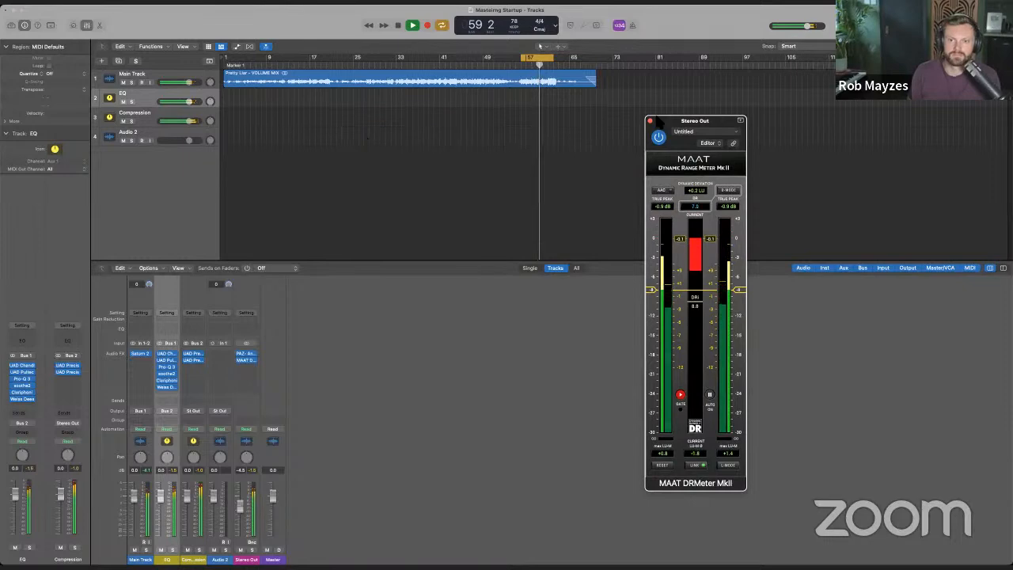
left_click(650, 121)
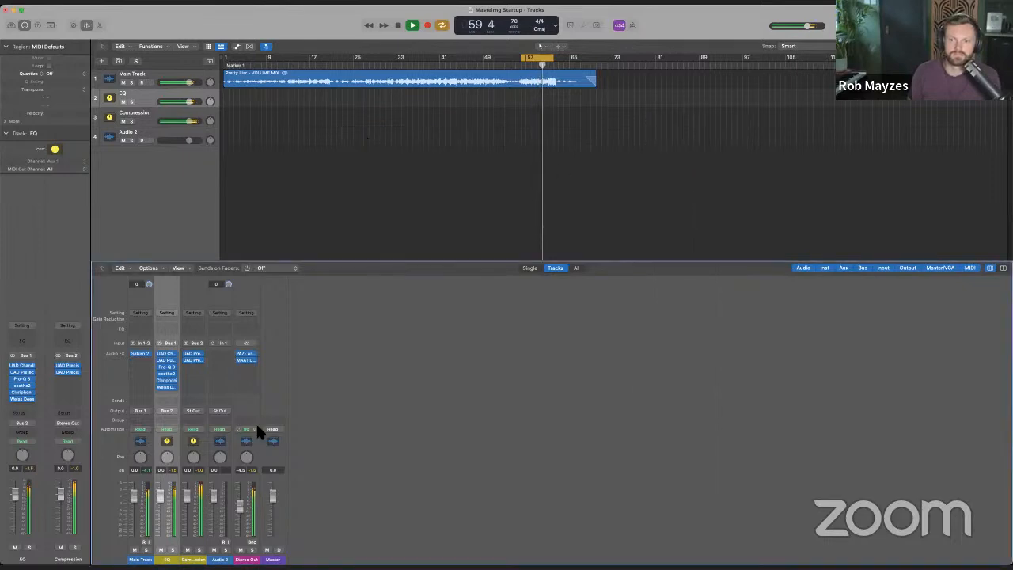
- In the EQ channel's Pro-Q 3, deepen the midrange dip to about -2 dB and add a 1.3 dB cut between it and the high shelf
left_click(246, 353)
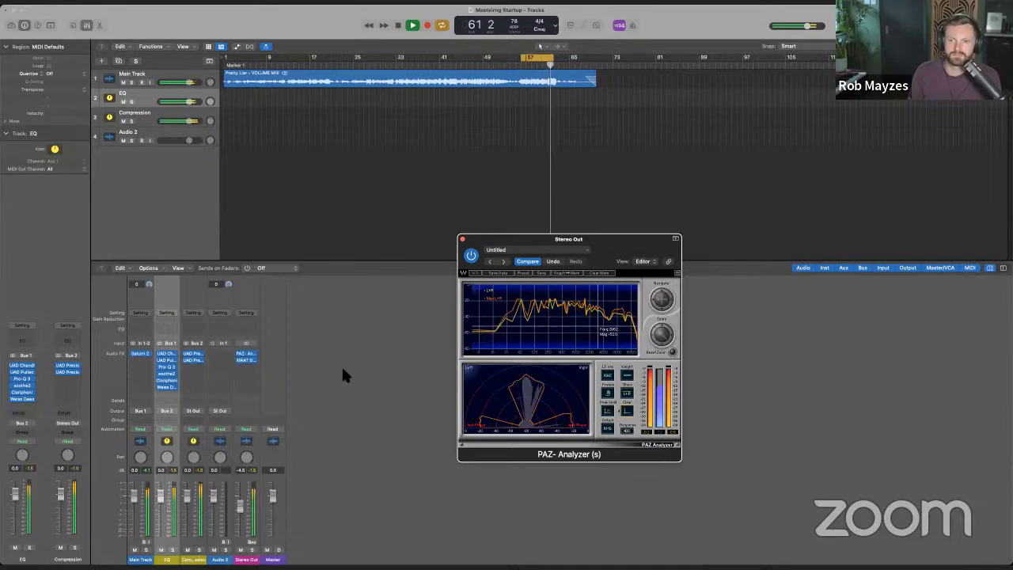
left_click(166, 367)
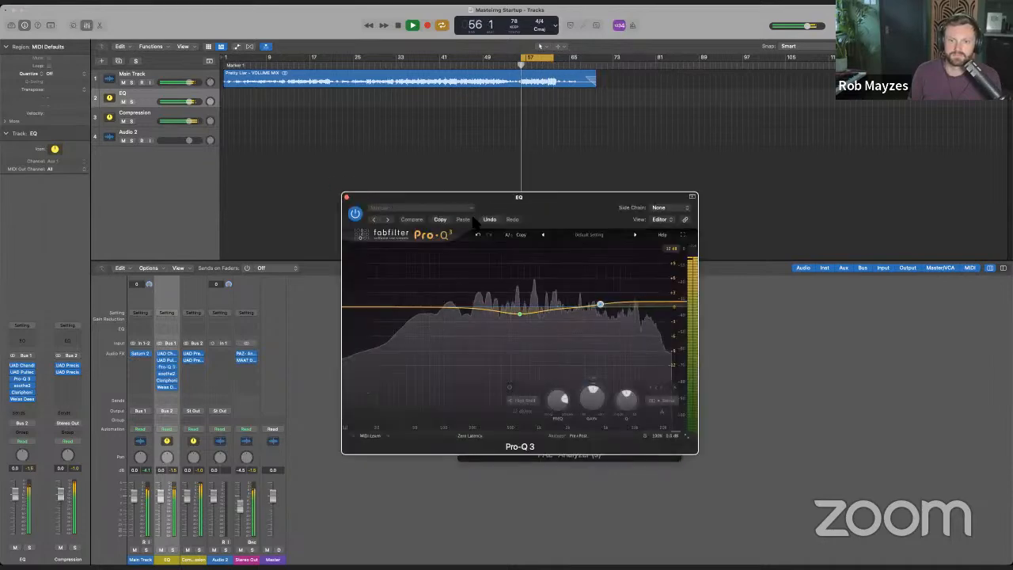
left_click_drag(521, 311, 521, 317)
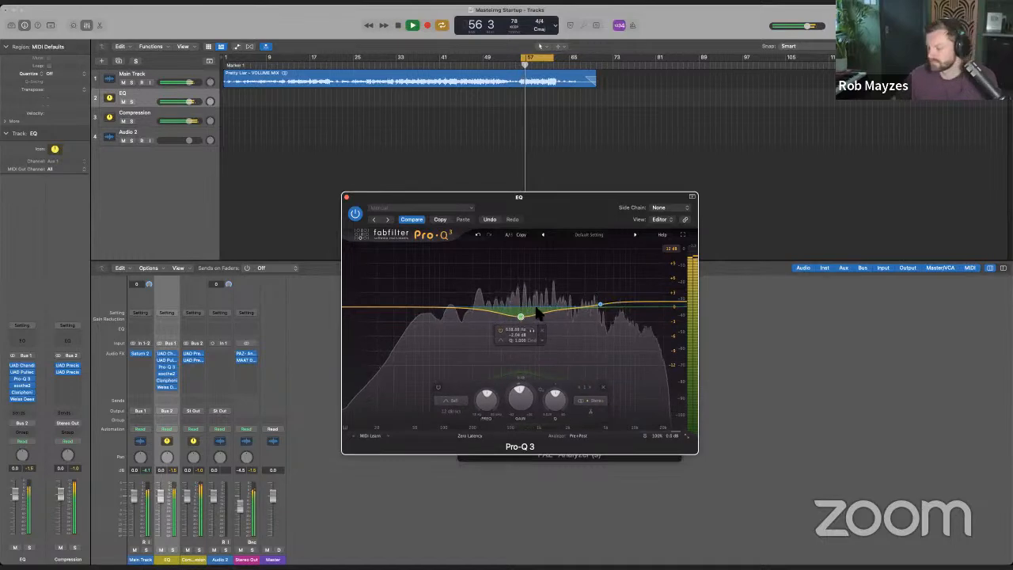
left_click(556, 314)
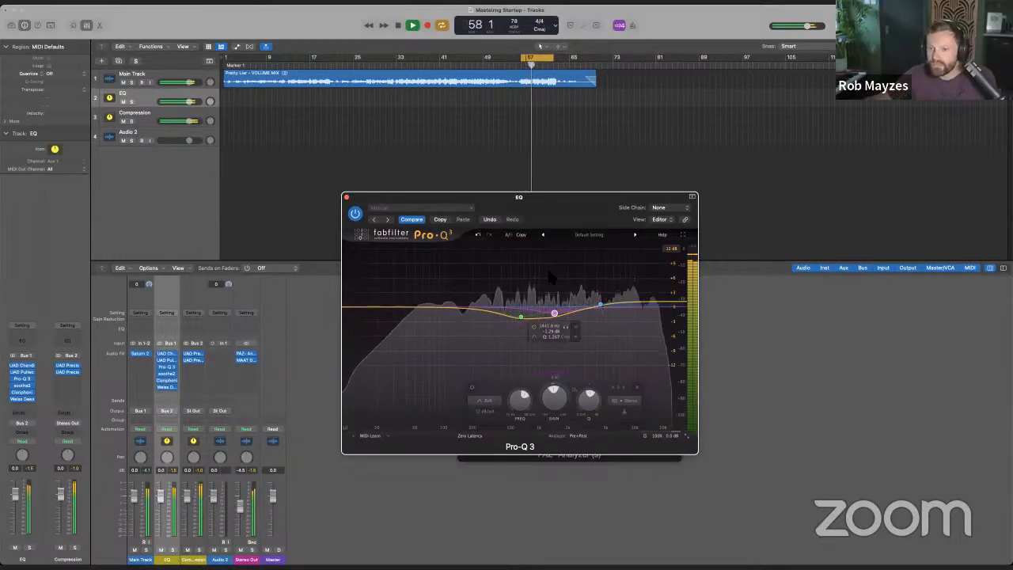
- Reset the Stereo Out fader to 0.0 dB while viewing the PAZ Analyzer, and look over the EQ channel's Pultec EQP-1A
left_click(246, 353)
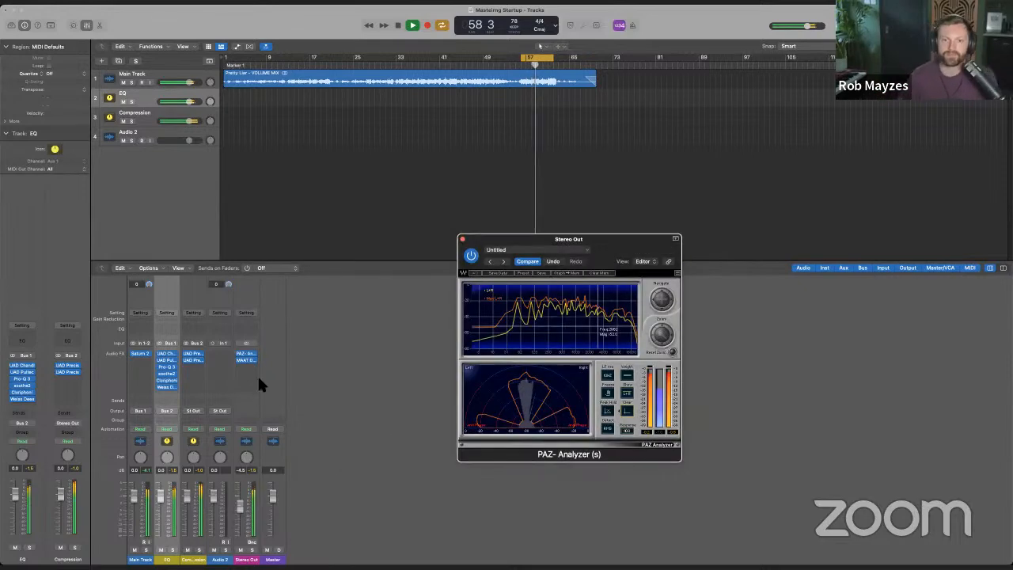
double_click(242, 471)
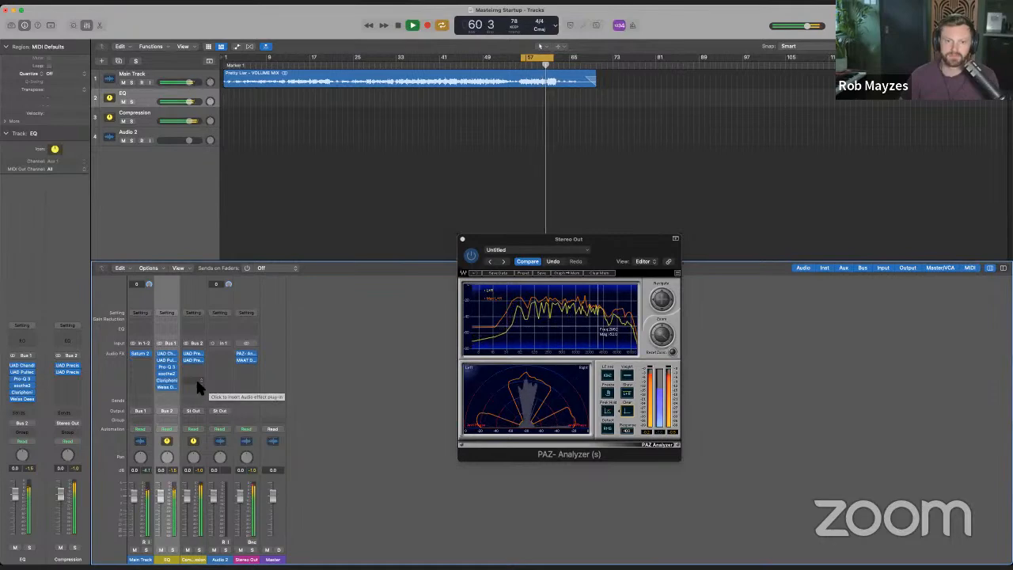
left_click(167, 365)
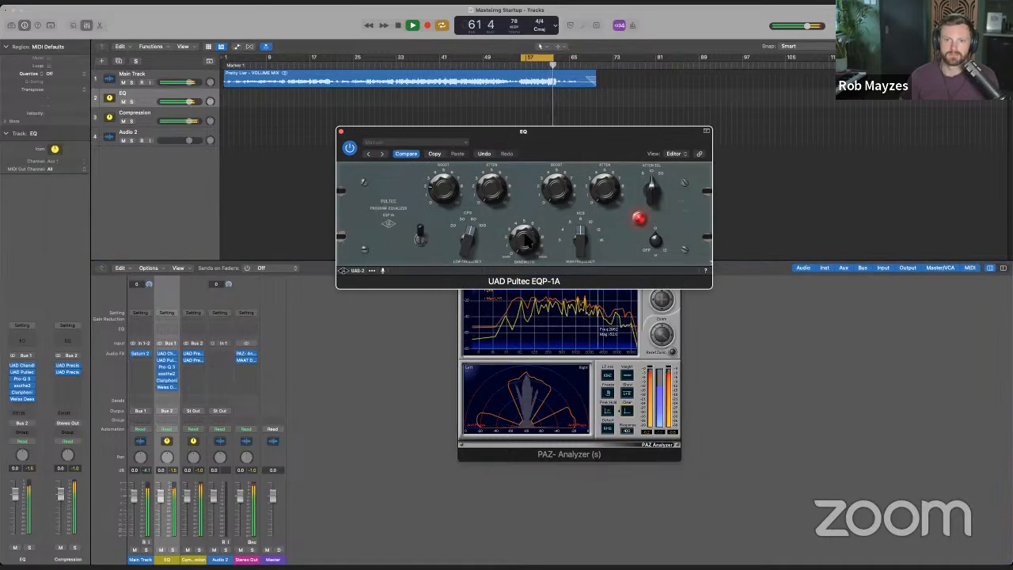
left_click(341, 132)
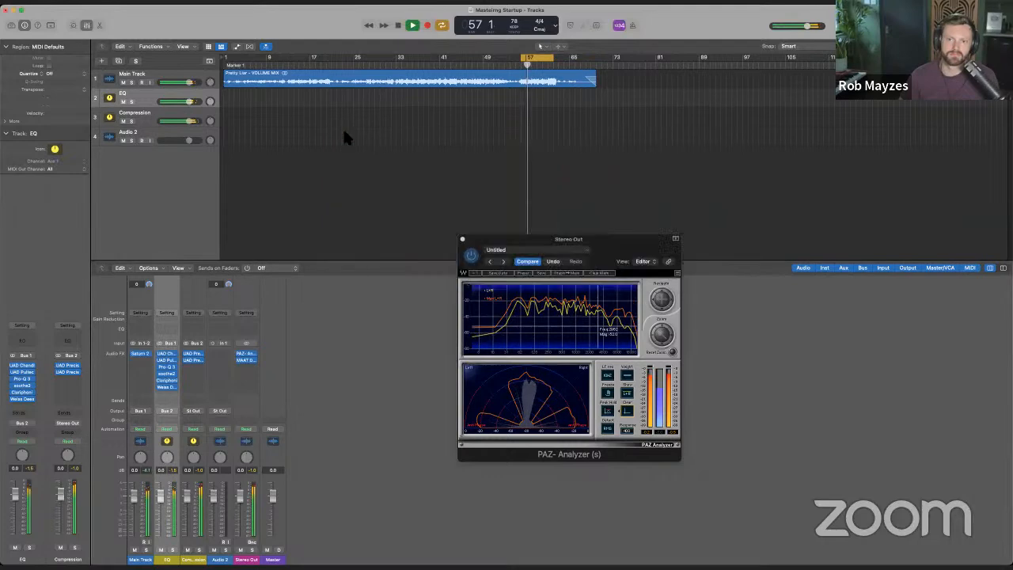
- Deepen the Pro-Q 3 cut beside the high shelf to about -2.5 dB, bypass the stray new midrange band, and close the window
left_click(167, 367)
left_click_drag(562, 326, 567, 327)
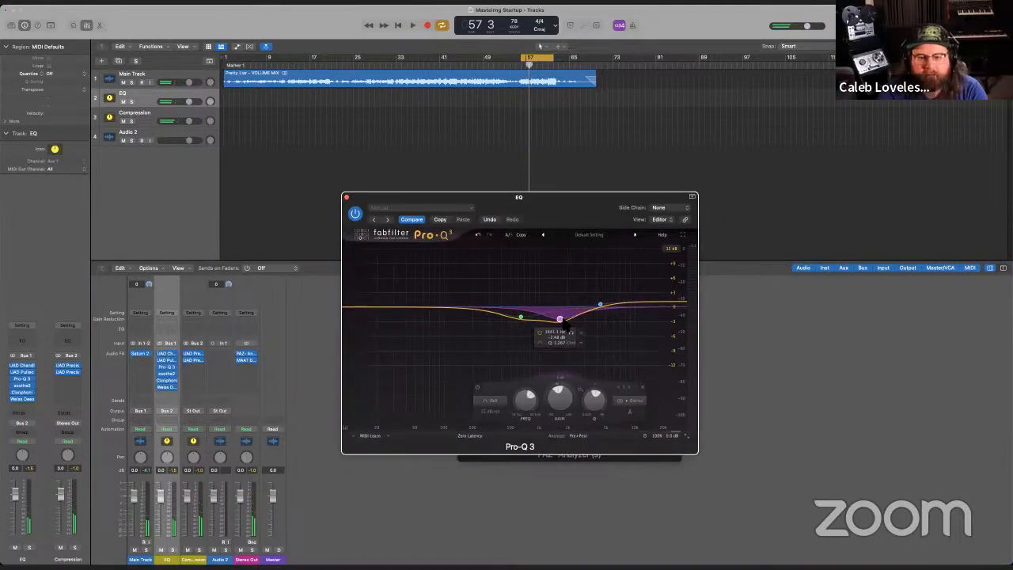
left_click(520, 325)
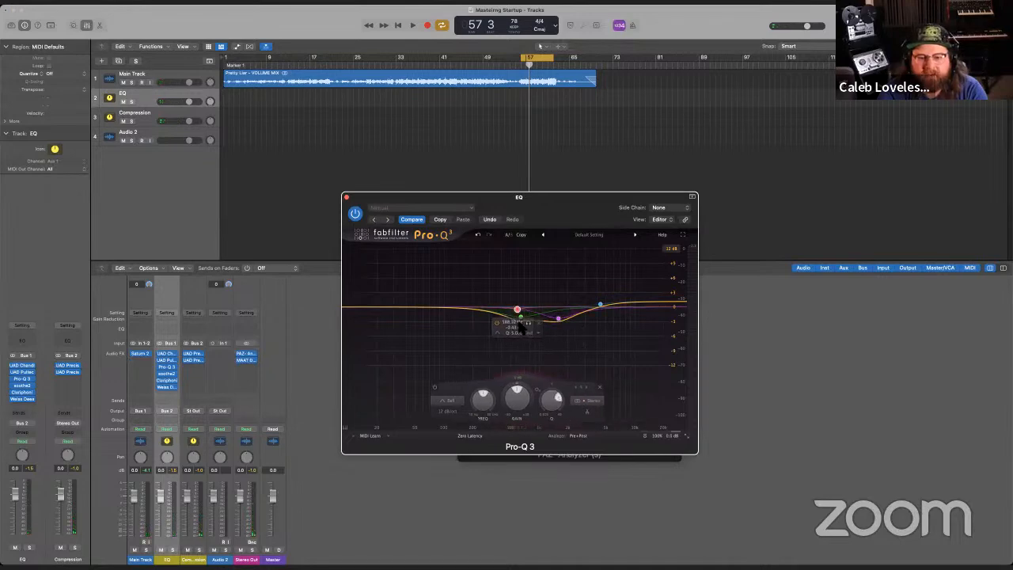
left_click(434, 388)
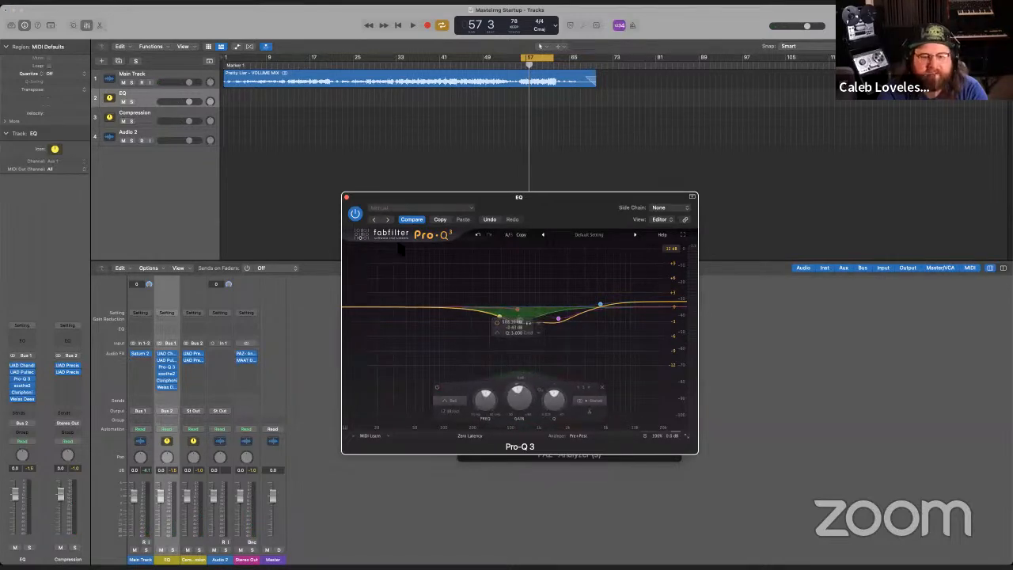
left_click(346, 197)
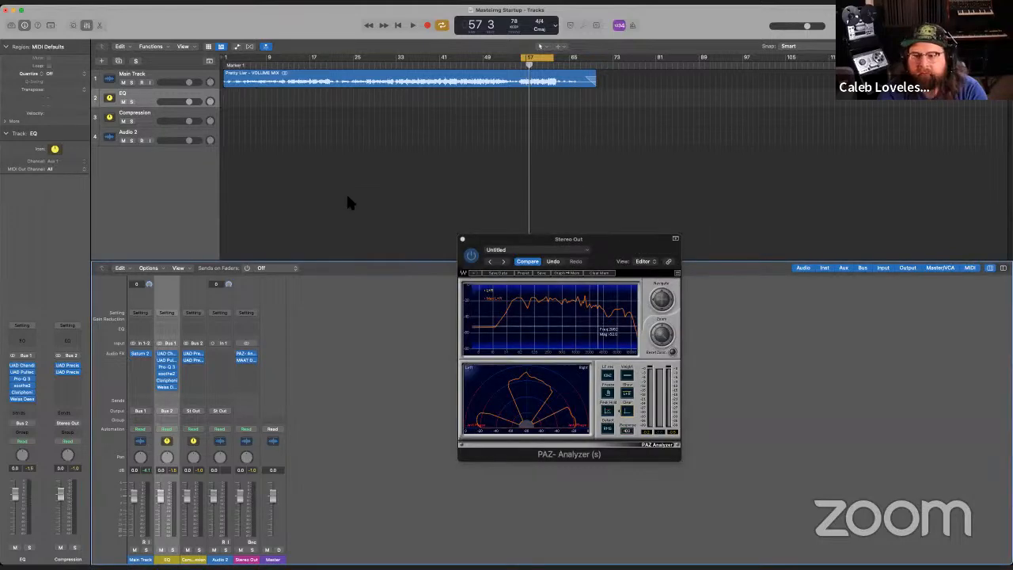
- Play the looped section to check the spectrum on the PAZ Analyzer, close the analyzer, and stop playback
key("space")
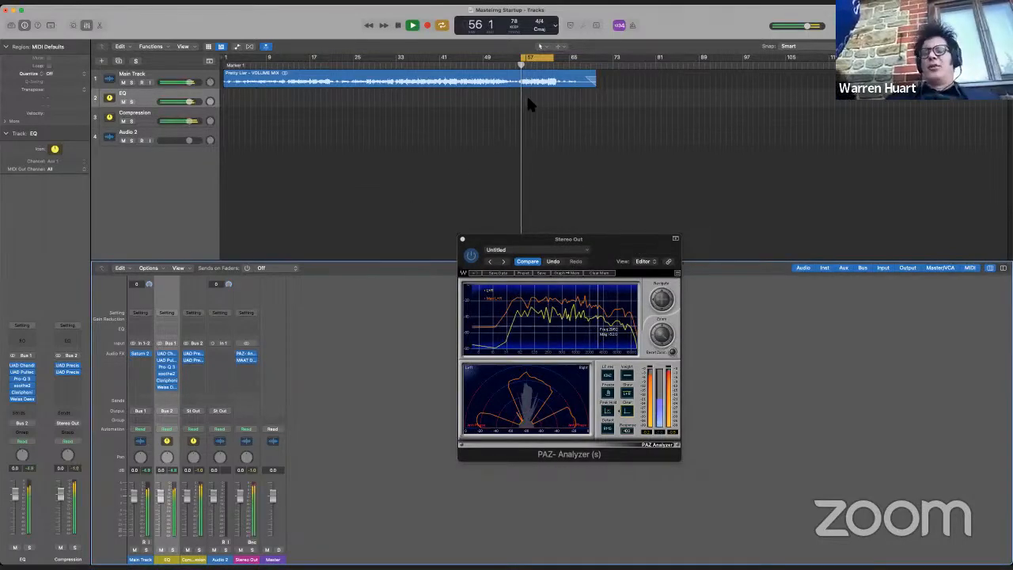
left_click(462, 239)
key("space")
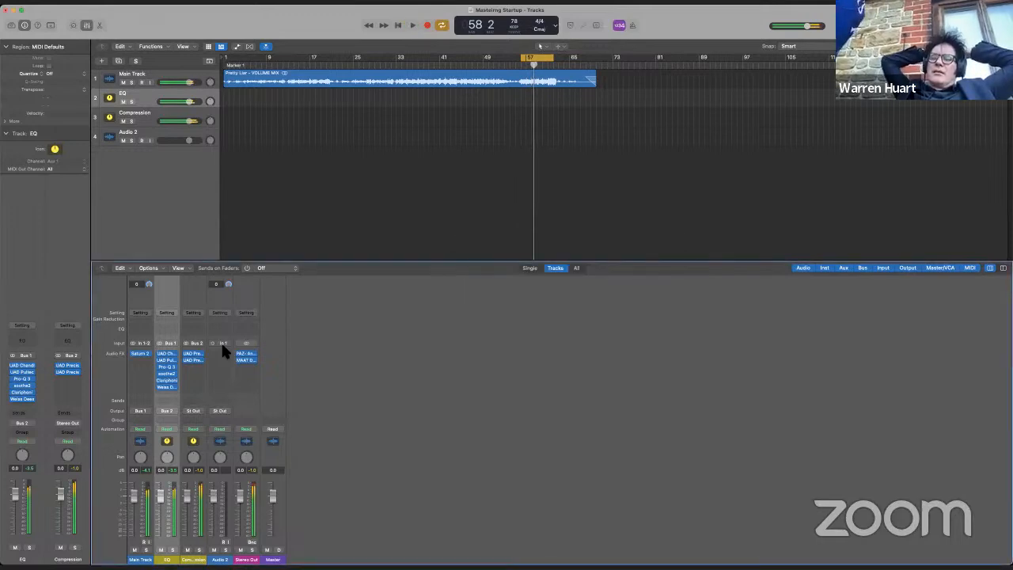
- Play the looped section and compare it with all Main Track, EQ and Compression channel plug-ins bypassed and re-enabled
left_click(133, 353)
key("space")
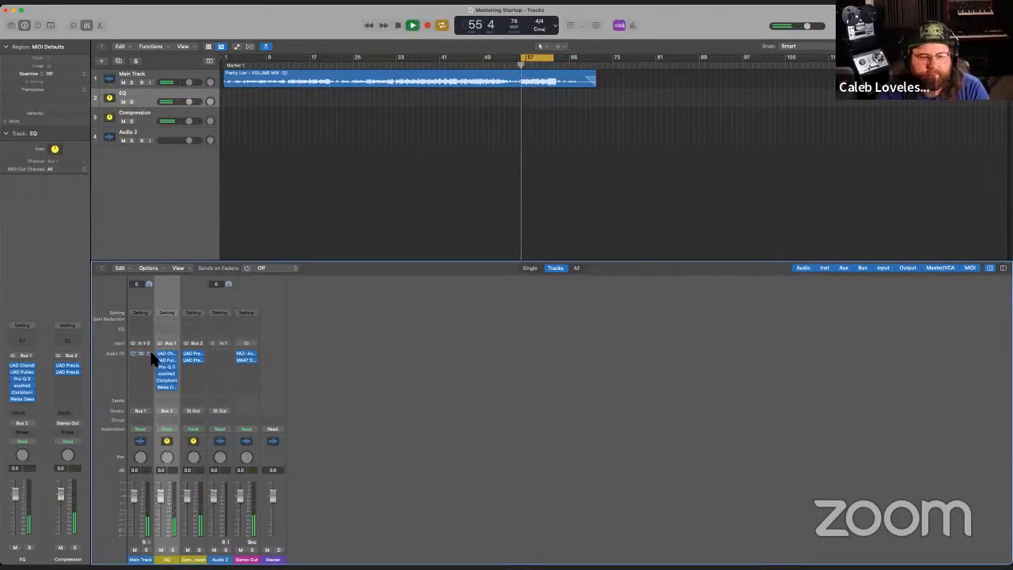
left_click_drag(159, 354, 159, 395)
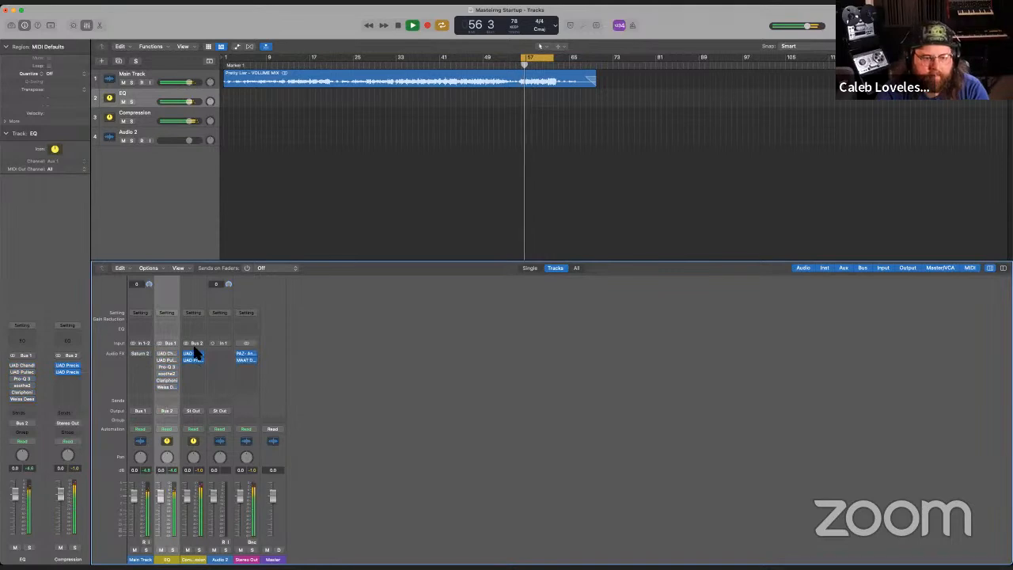
left_click_drag(185, 353, 183, 362)
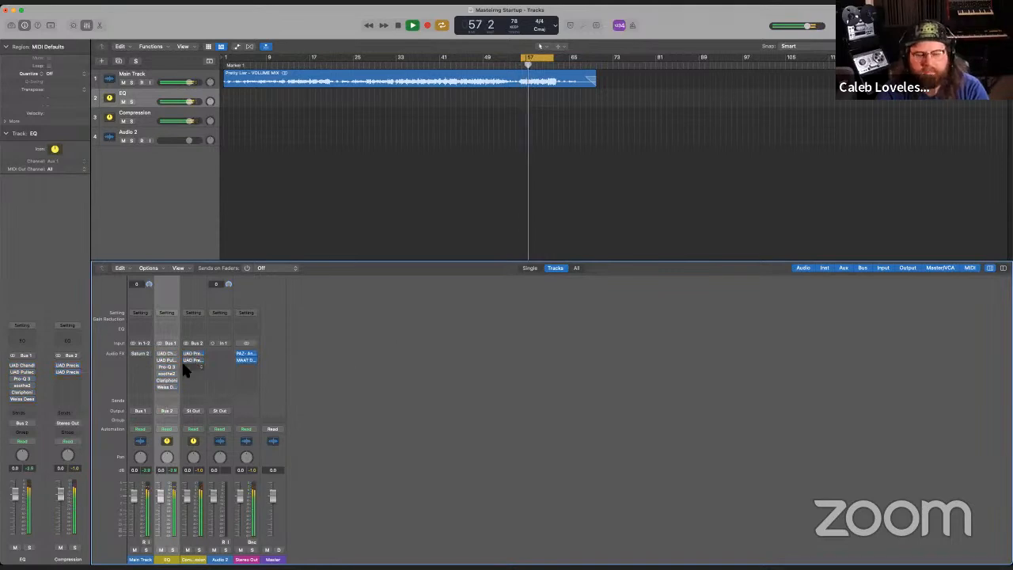
left_click(133, 353)
left_click_drag(159, 353, 159, 387)
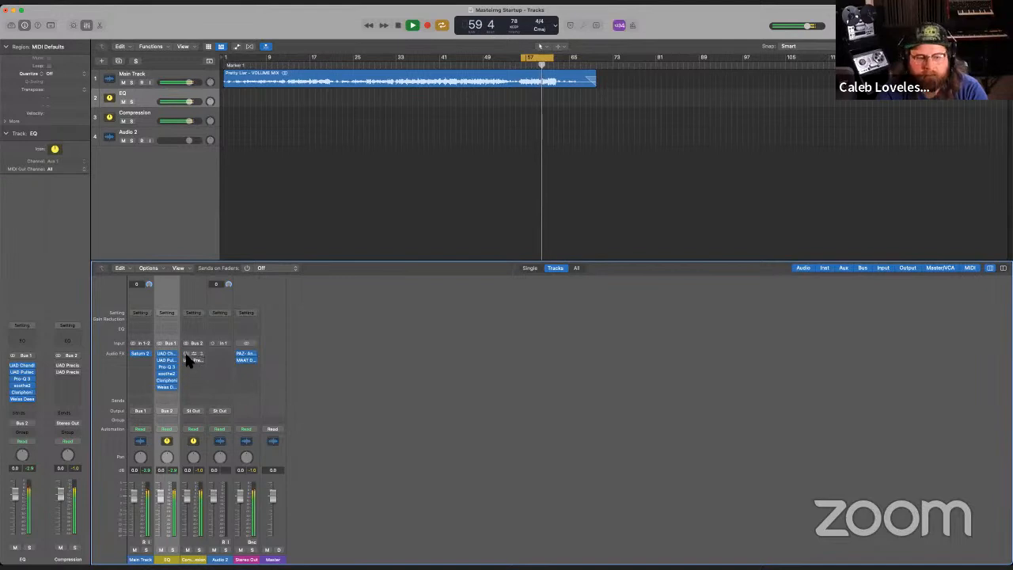
left_click_drag(186, 353, 186, 359)
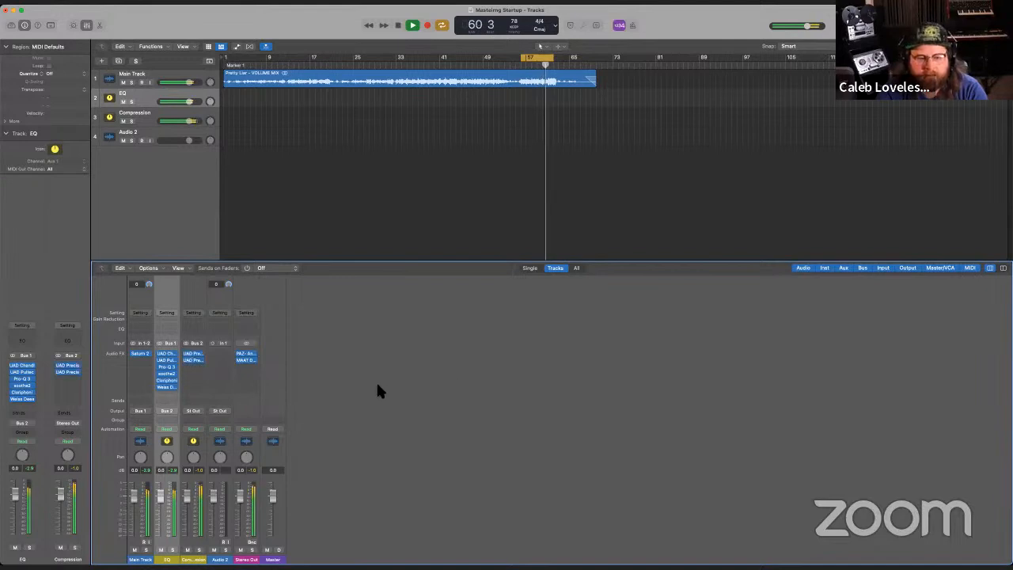
- Check the Compression channel's UAD Precision Maximizer and Precision Limiter during playback, stop playback, and close their windows
left_click(191, 354)
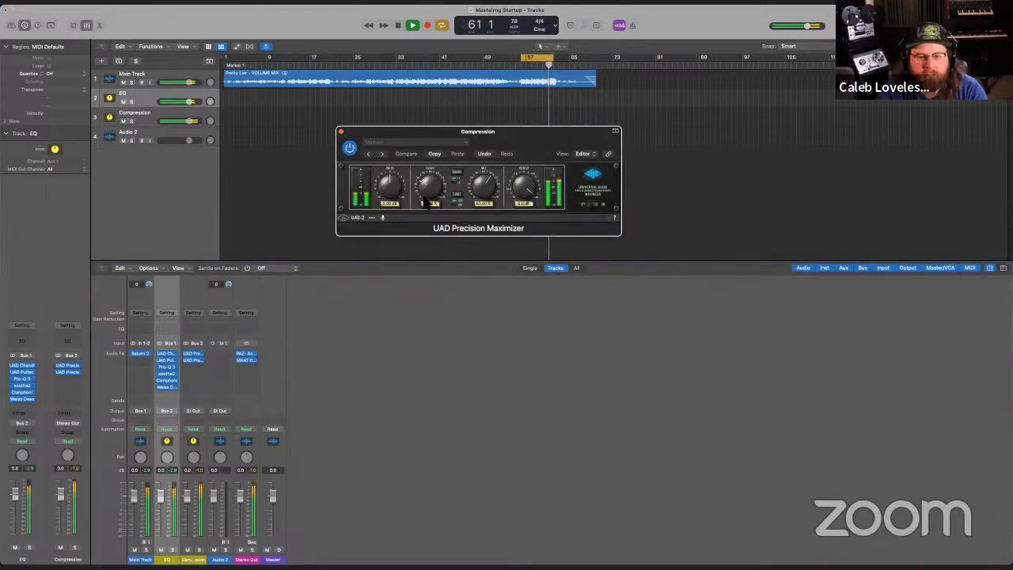
left_click(193, 359)
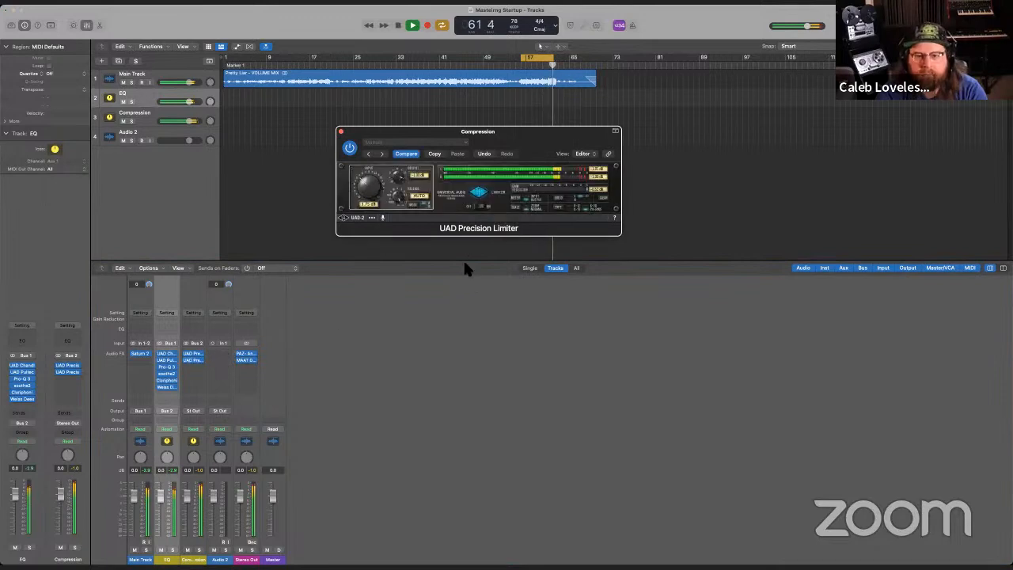
left_click(342, 132)
key("space")
left_click(341, 132)
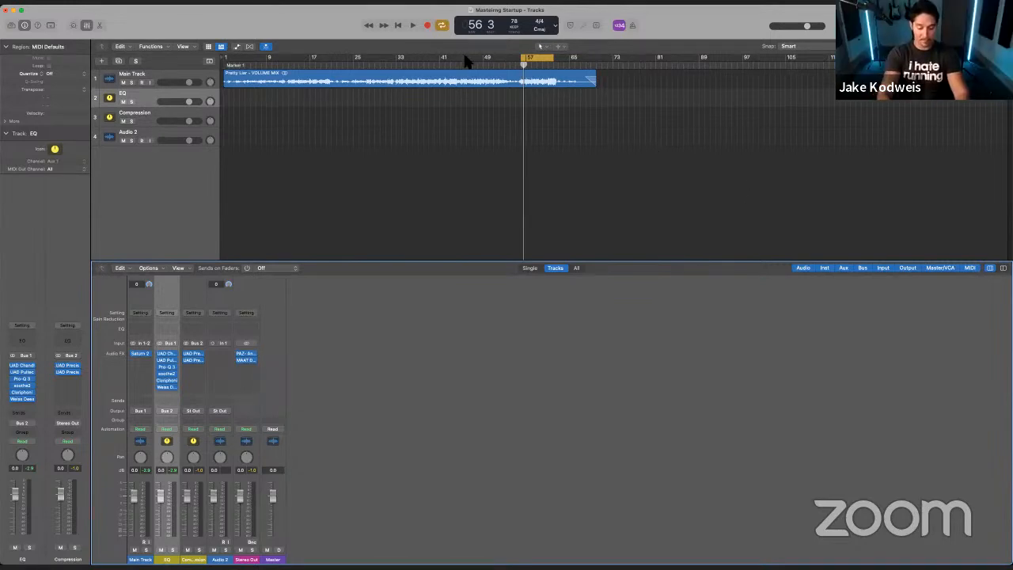
- Set the cycle range to about bars 45 to 53
left_click_drag(467, 62, 510, 62)
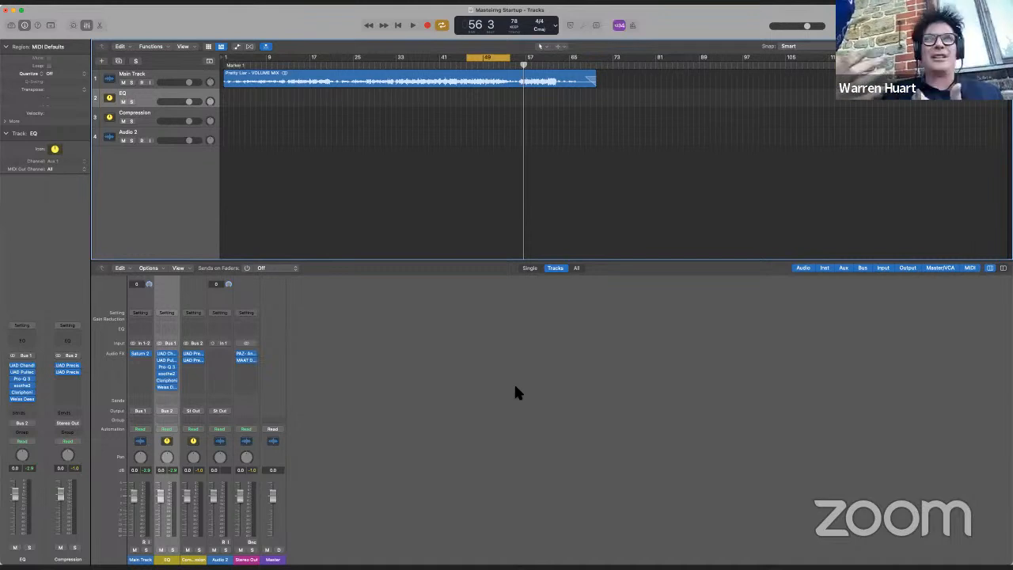
left_click(875, 549)
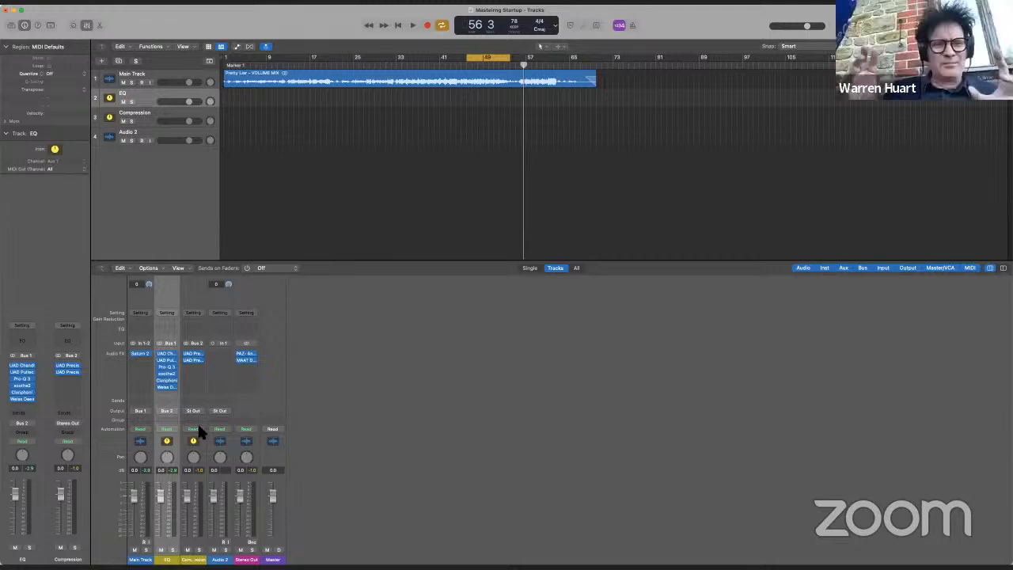
left_click(175, 393)
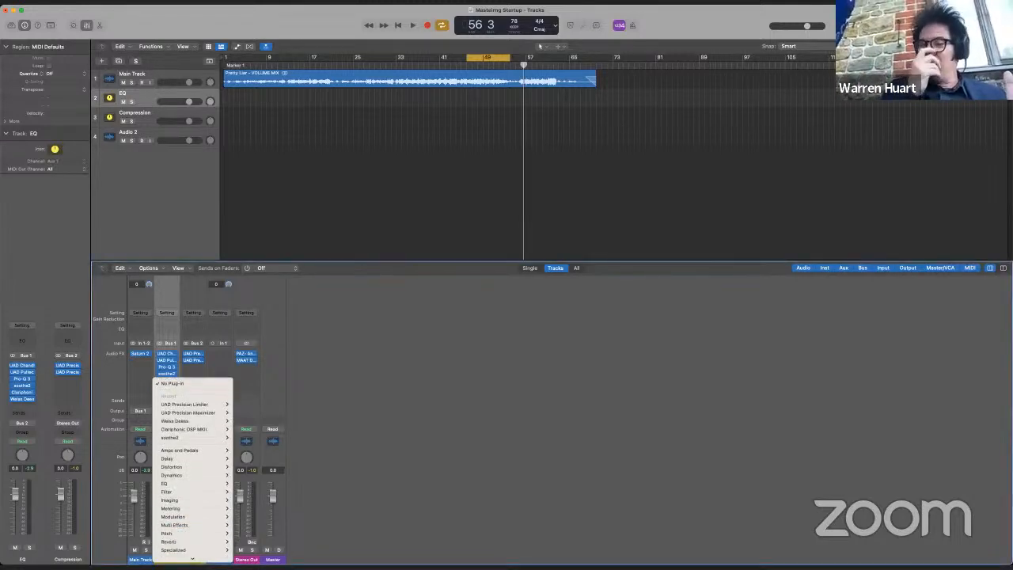
mouse_move(182, 556)
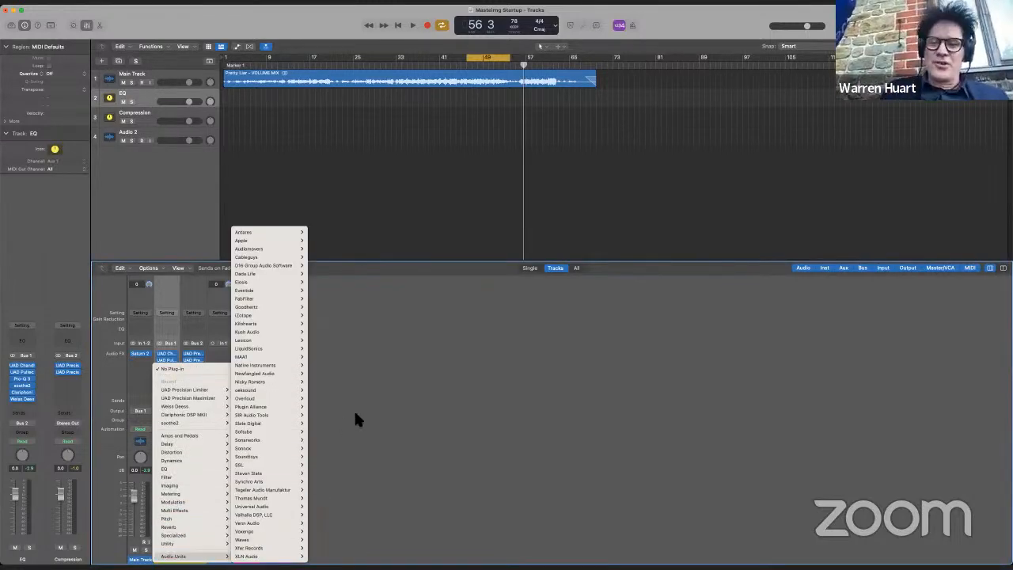
left_click(379, 410)
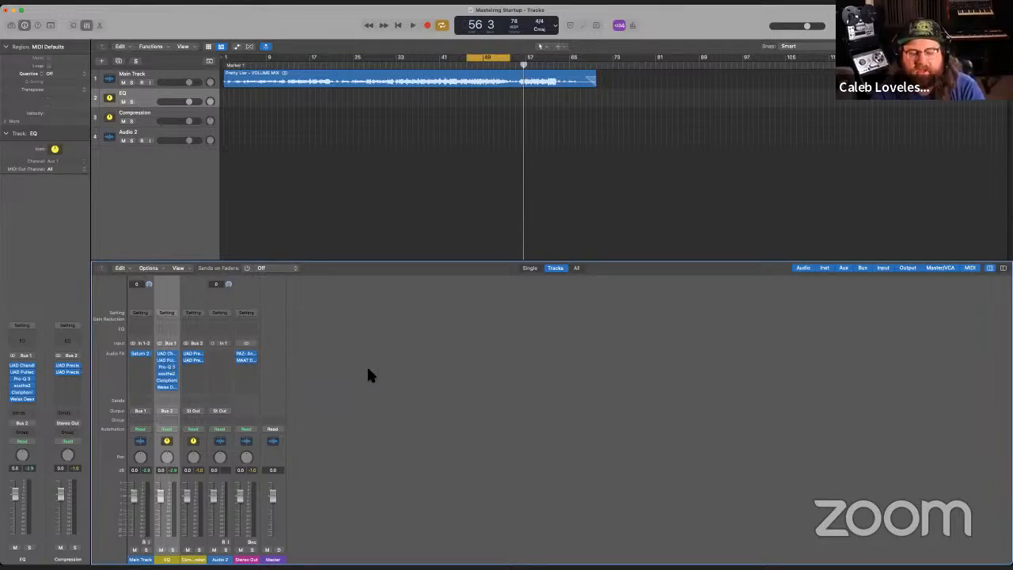
- Review the EQ channel's Pultec EQP-1A settings and the Pro-Q 3 curve, closing each plug-in window
left_click(166, 360)
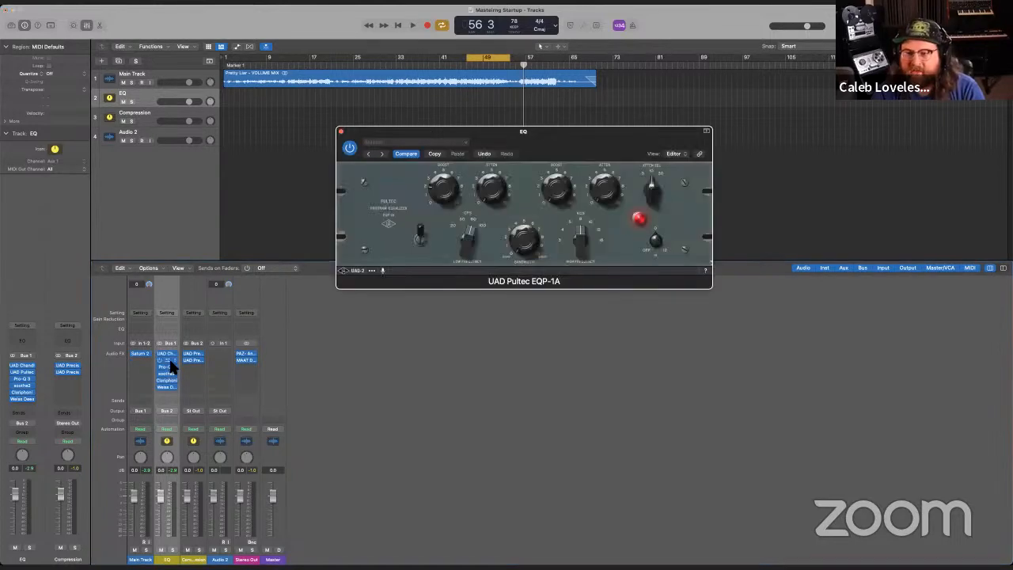
left_click_drag(481, 133, 463, 242)
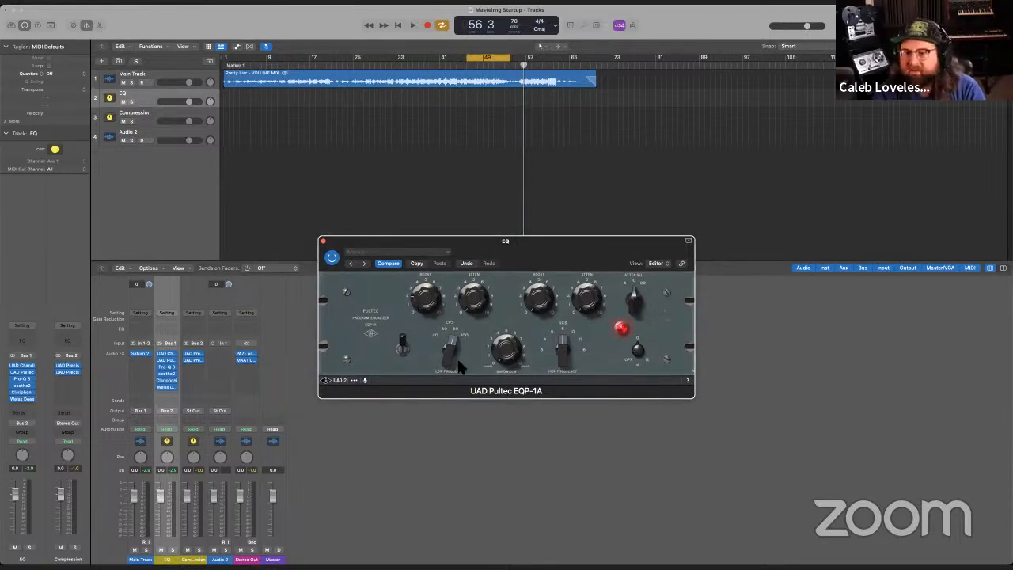
left_click(323, 241)
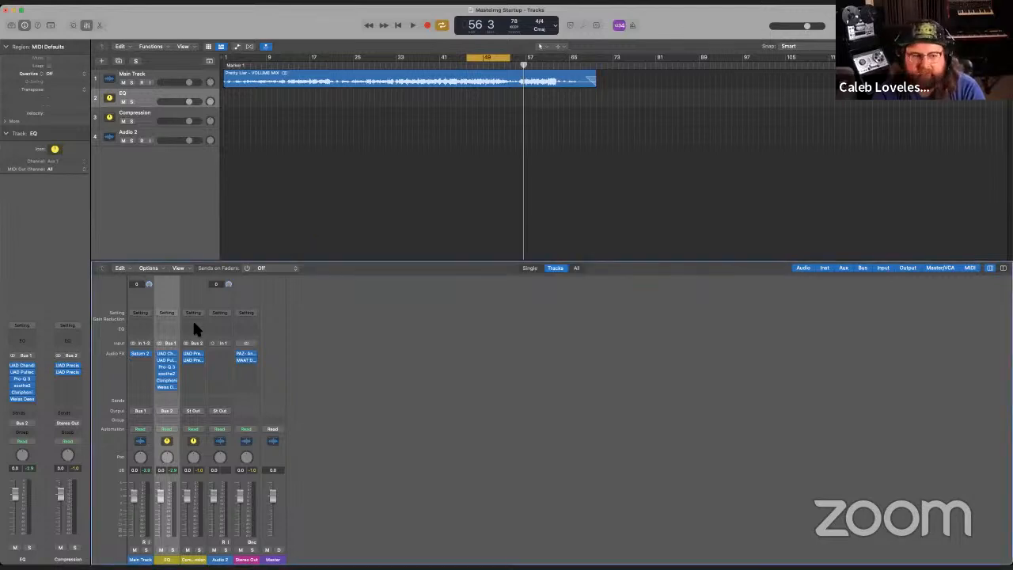
left_click(169, 368)
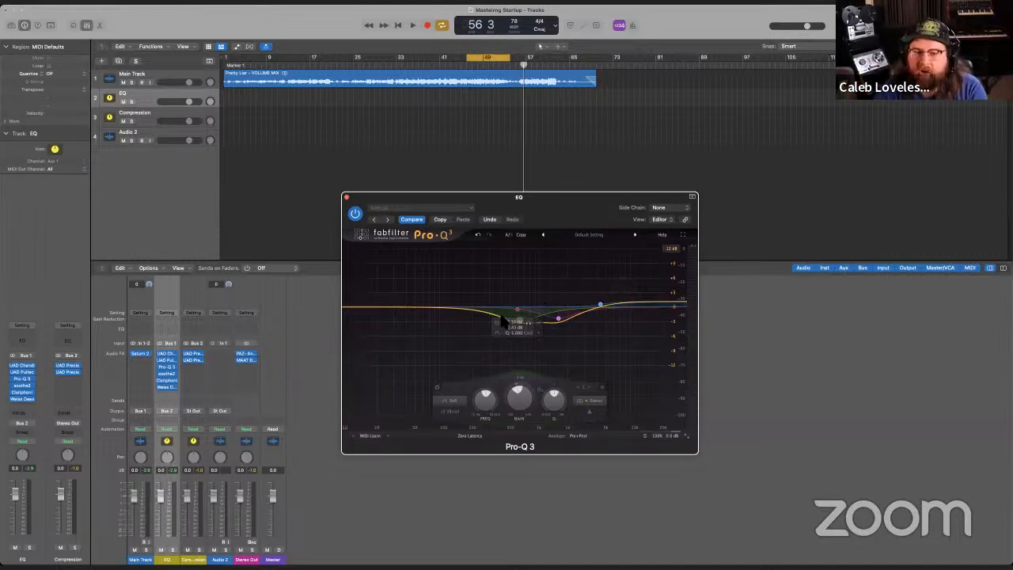
left_click(346, 197)
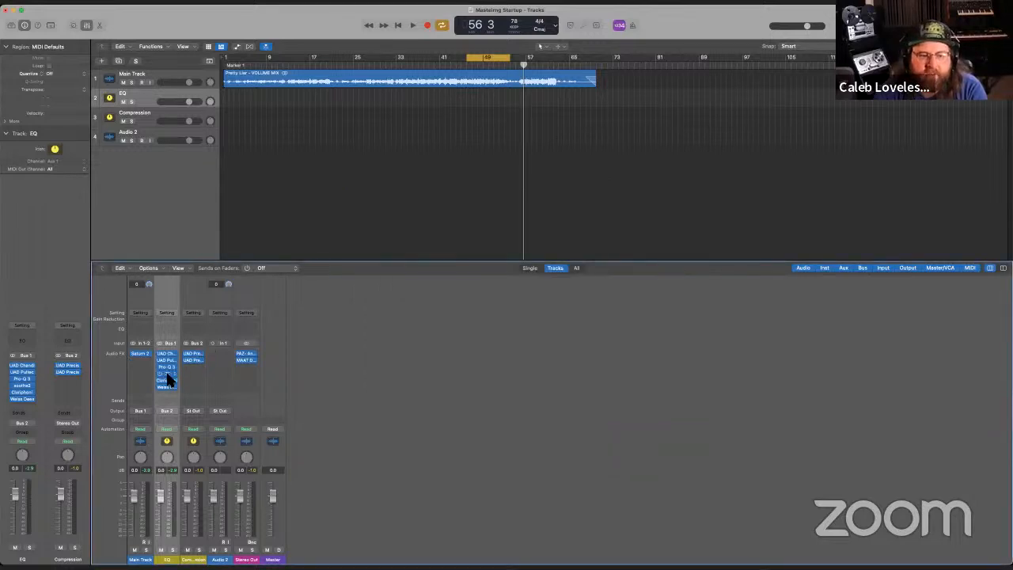
- Review the EQ channel's soothe2 bands and the Clariphonic DSP MKII focus and clarity settings, closing each plug-in window
left_click(167, 375)
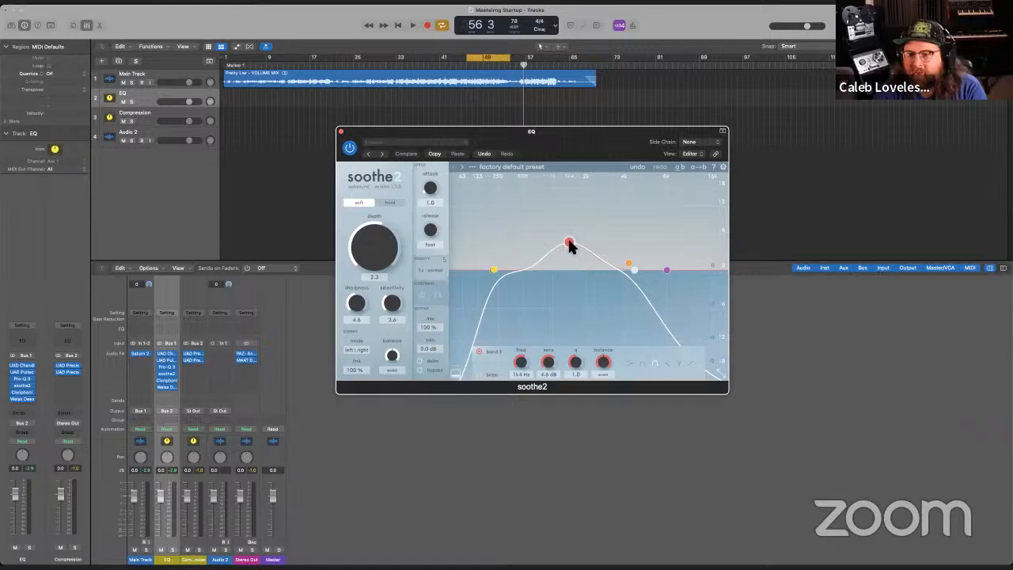
left_click(341, 131)
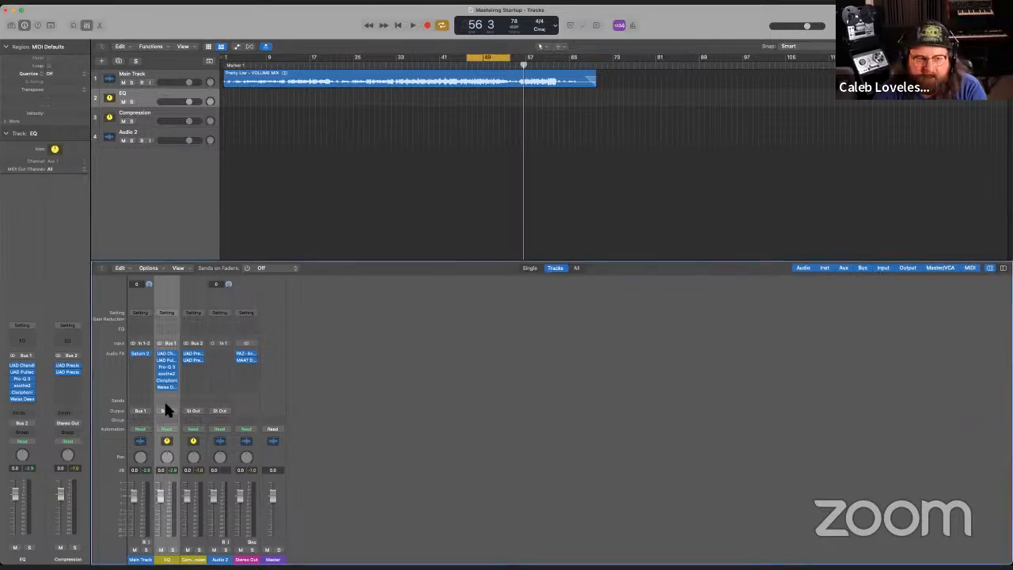
left_click(166, 380)
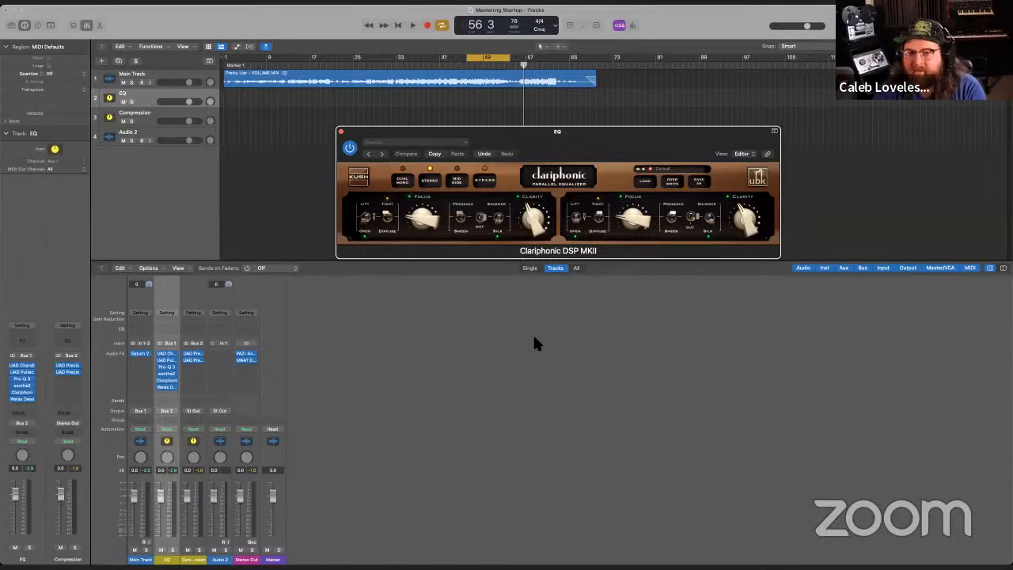
left_click_drag(529, 222, 526, 214)
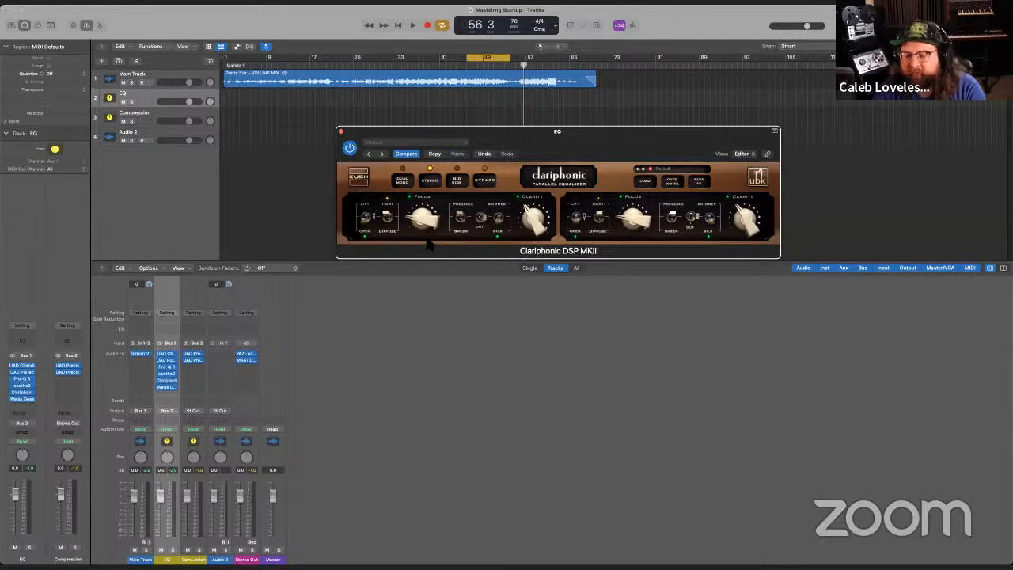
left_click(341, 132)
- Open the EQ channel's Weiss Deess, move its window aside, and examine the range of the high-frequency band
left_click(167, 385)
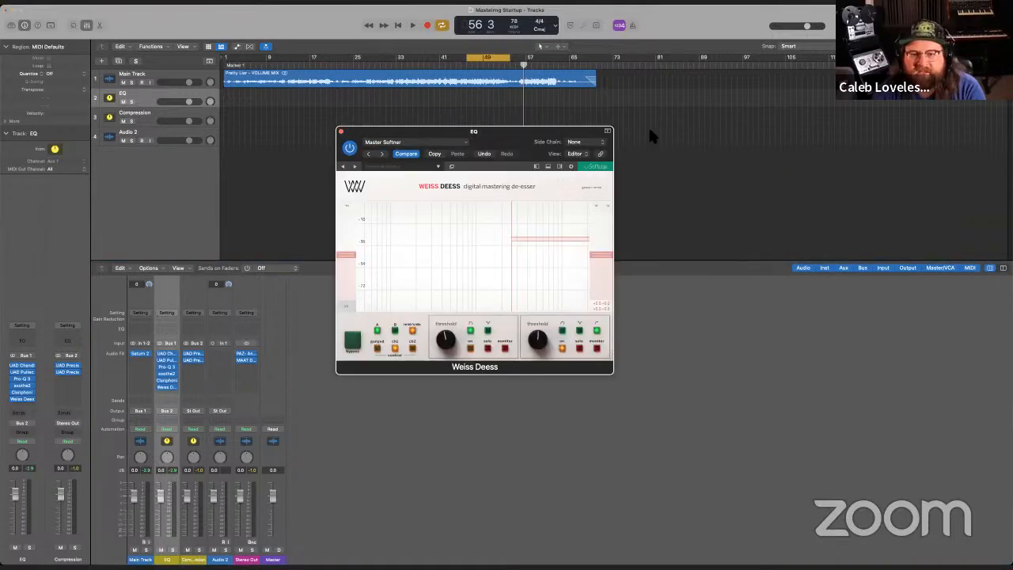
left_click_drag(536, 151, 647, 134)
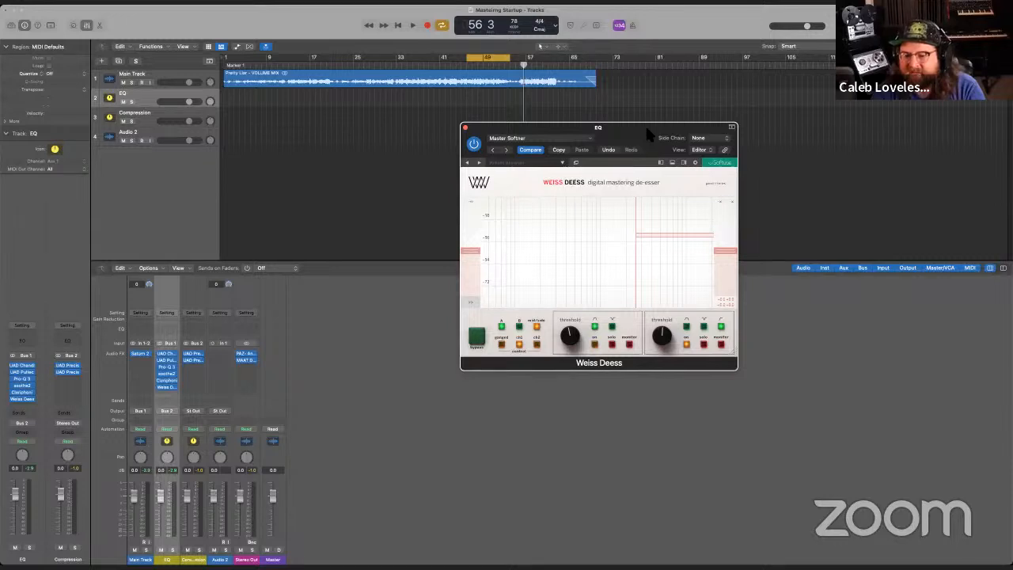
mouse_move(683, 243)
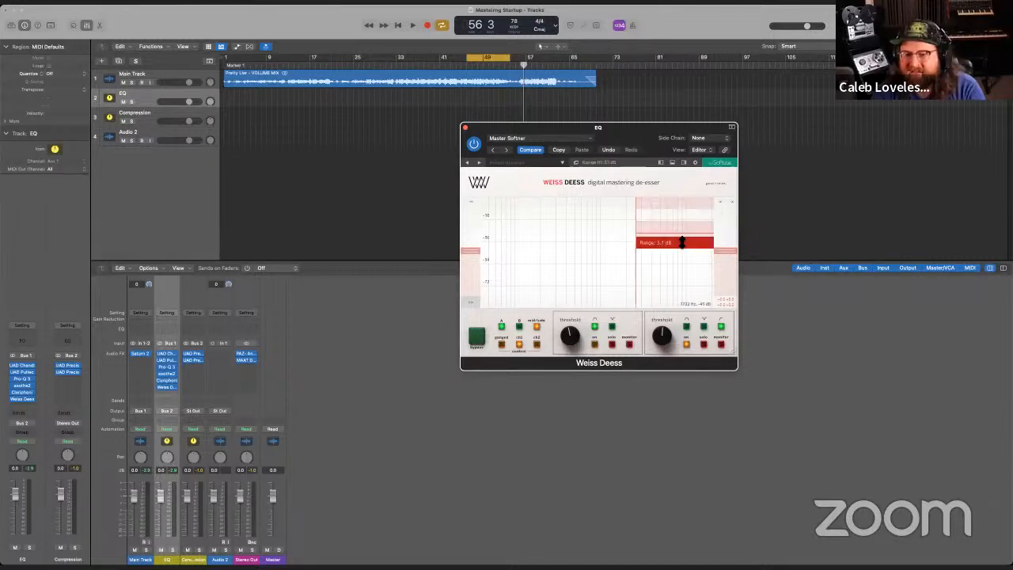